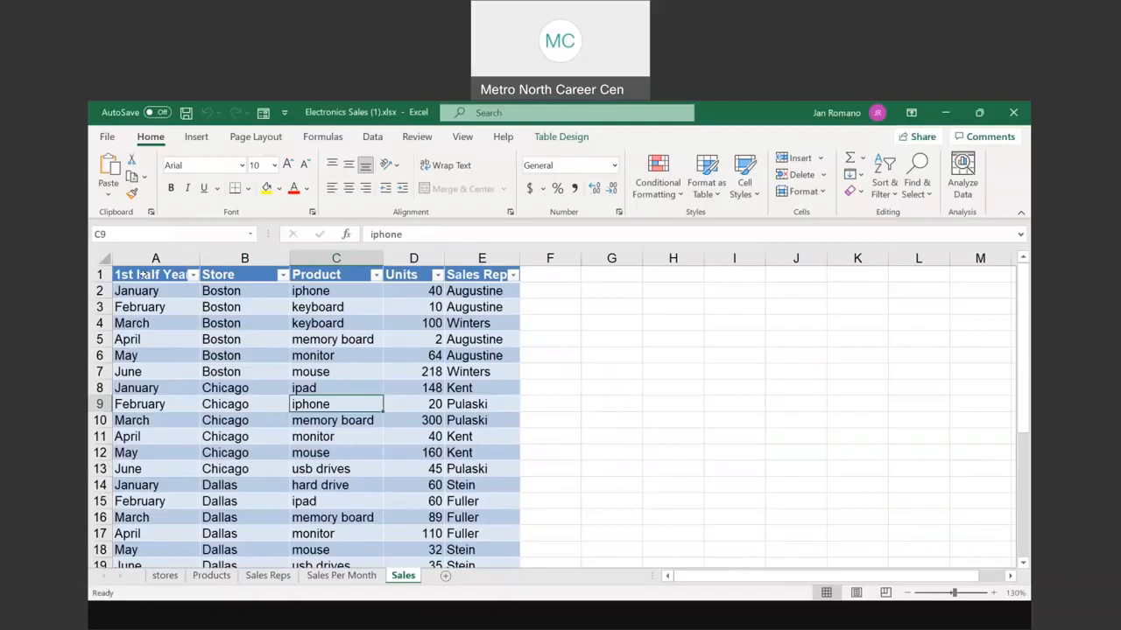
{"action": "scroll", "coordinate": [141, 388], "scroll_direction": "down", "scroll_amount": 6}
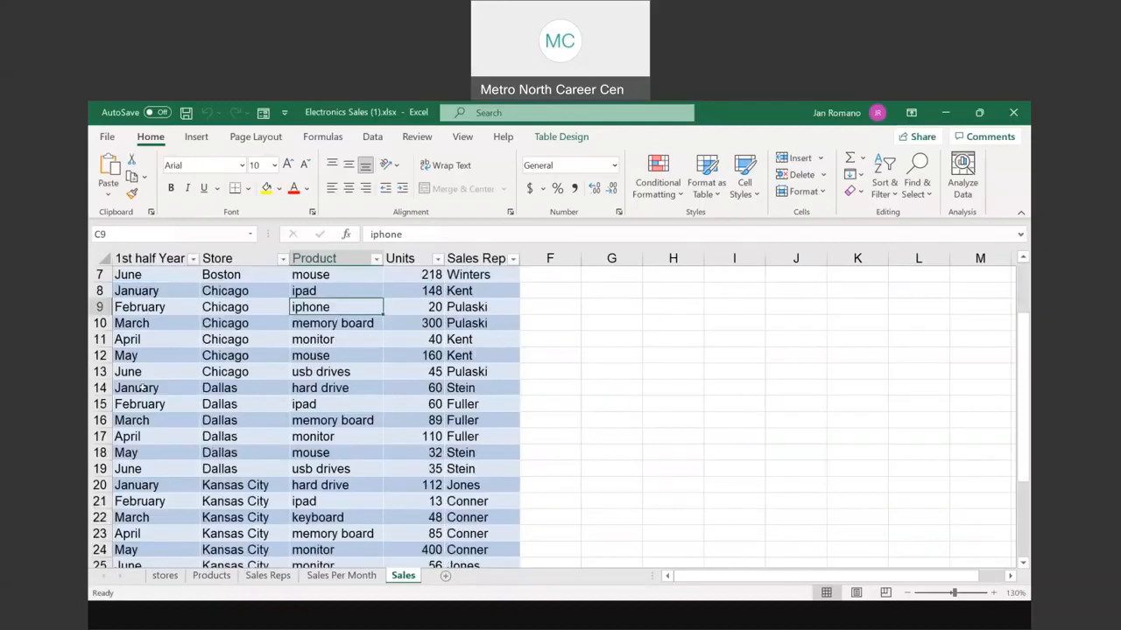
{"action": "scroll", "coordinate": [142, 388], "scroll_direction": "up", "scroll_amount": 6}
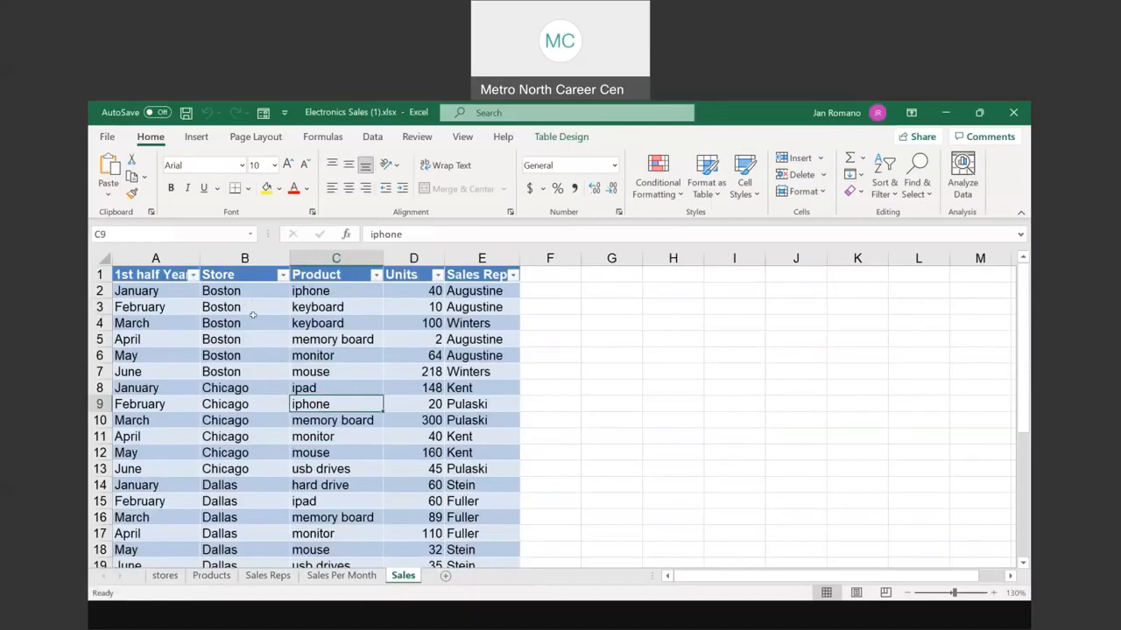
{"action": "scroll", "coordinate": [252, 331], "scroll_direction": "down", "scroll_amount": 4}
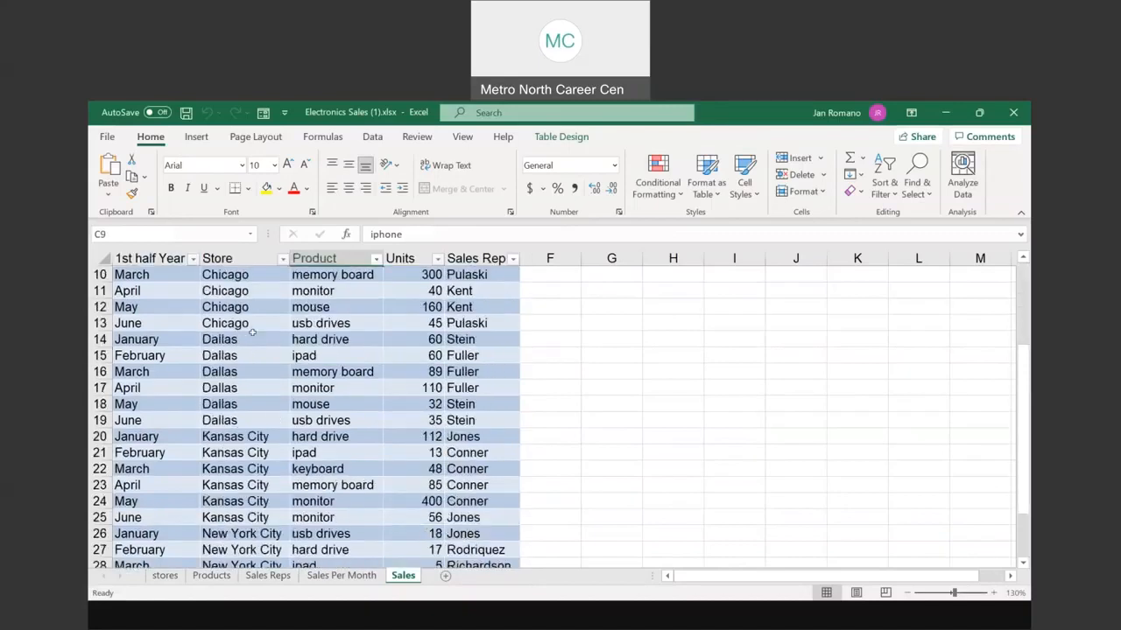
{"action": "scroll", "coordinate": [252, 333], "scroll_direction": "down", "scroll_amount": 1}
{"action": "scroll", "coordinate": [252, 333], "scroll_direction": "up", "scroll_amount": 5}
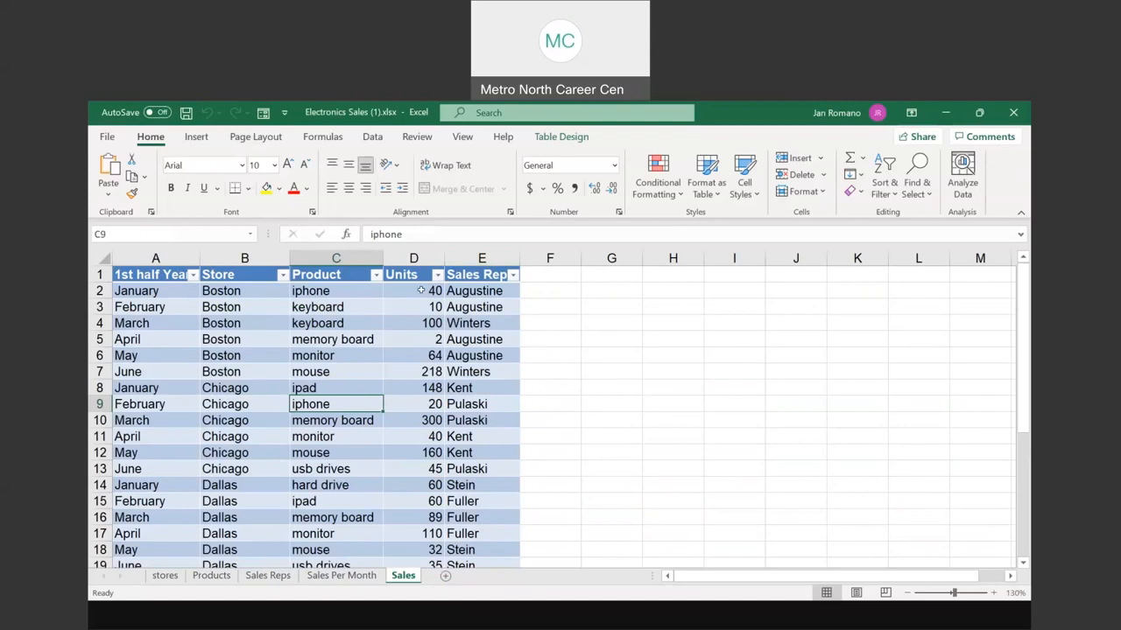
{"action": "left_click", "coordinate": [502, 291]}
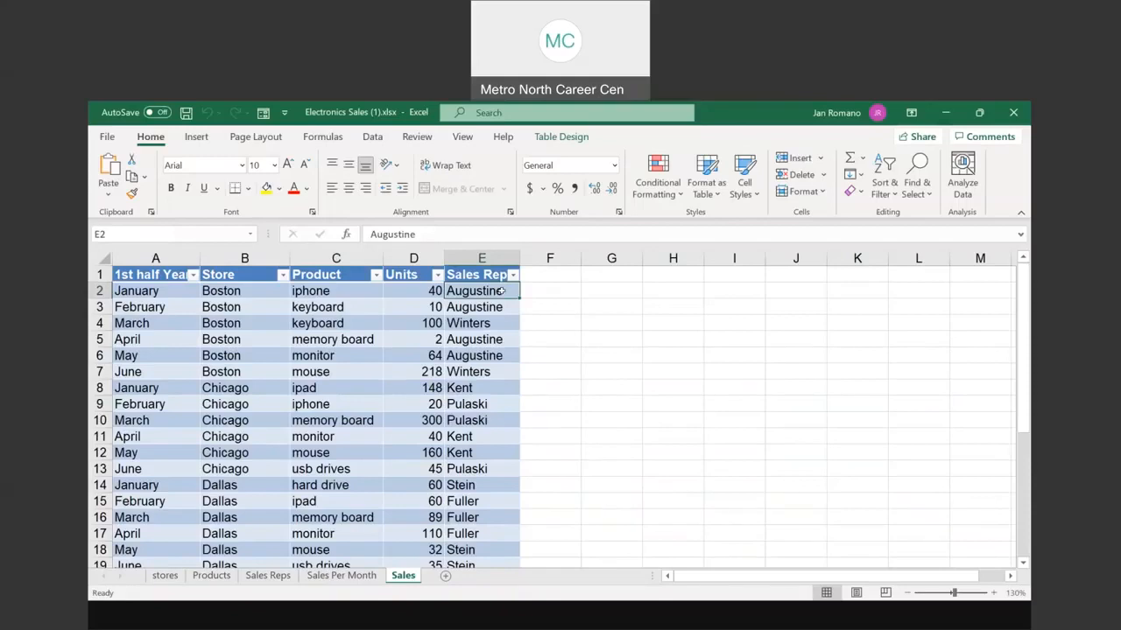
{"action": "left_click", "coordinate": [235, 290]}
{"action": "left_click", "coordinate": [346, 290]}
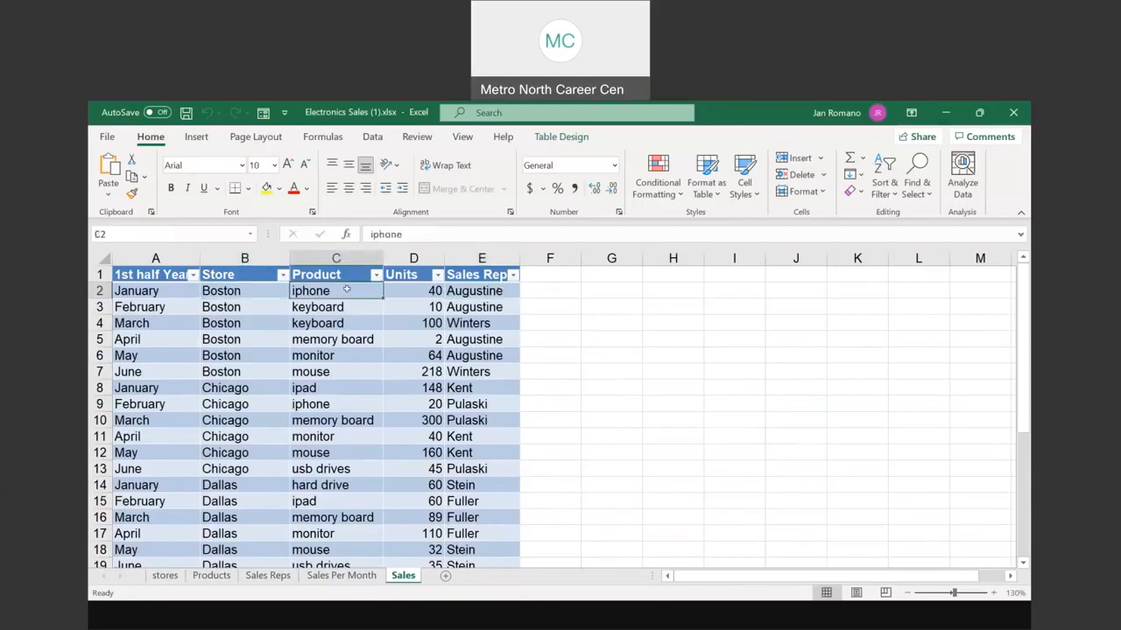
{"action": "key", "text": "Right"}
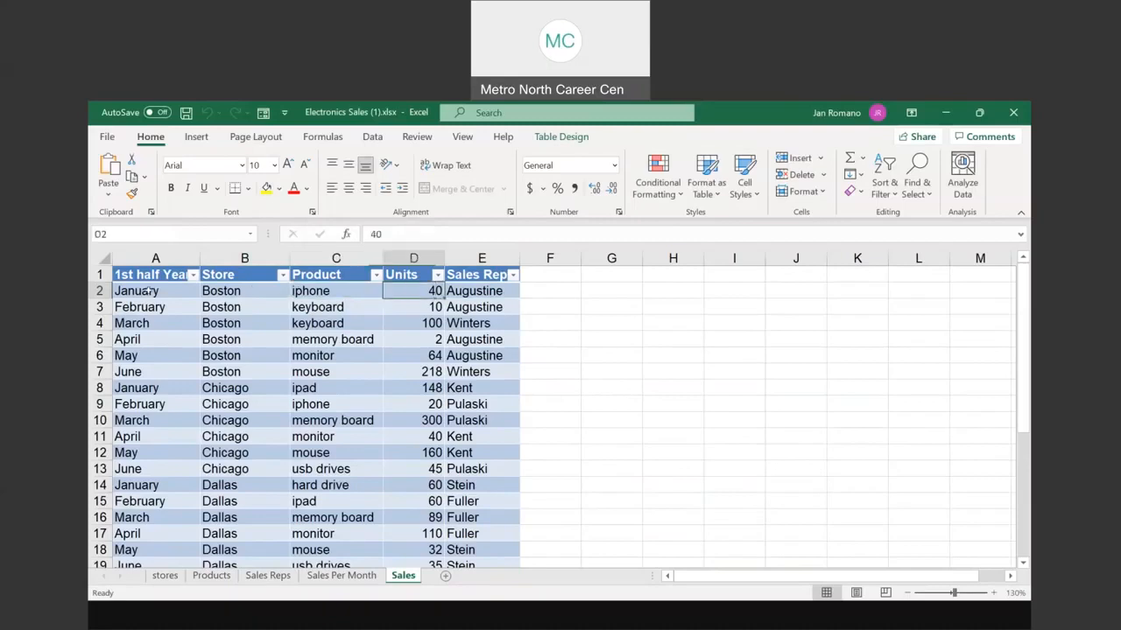
{"action": "left_click", "coordinate": [147, 291]}
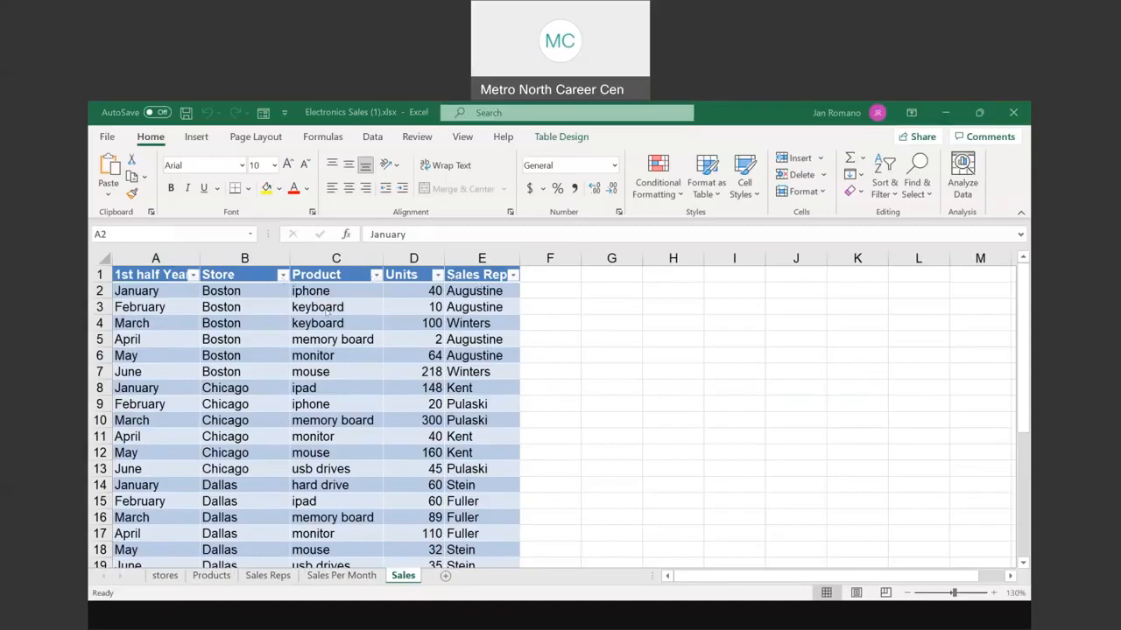
{"action": "scroll", "coordinate": [325, 311], "scroll_direction": "down", "scroll_amount": 7}
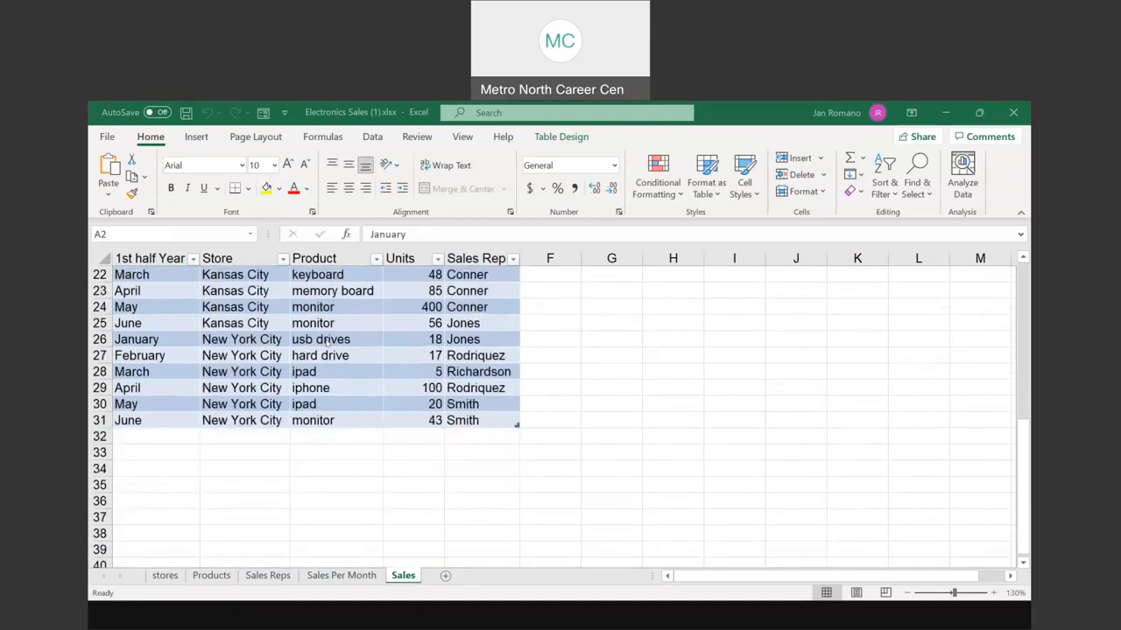
{"action": "scroll", "coordinate": [325, 344], "scroll_direction": "up", "scroll_amount": 3}
{"action": "scroll", "coordinate": [326, 344], "scroll_direction": "down", "scroll_amount": 1}
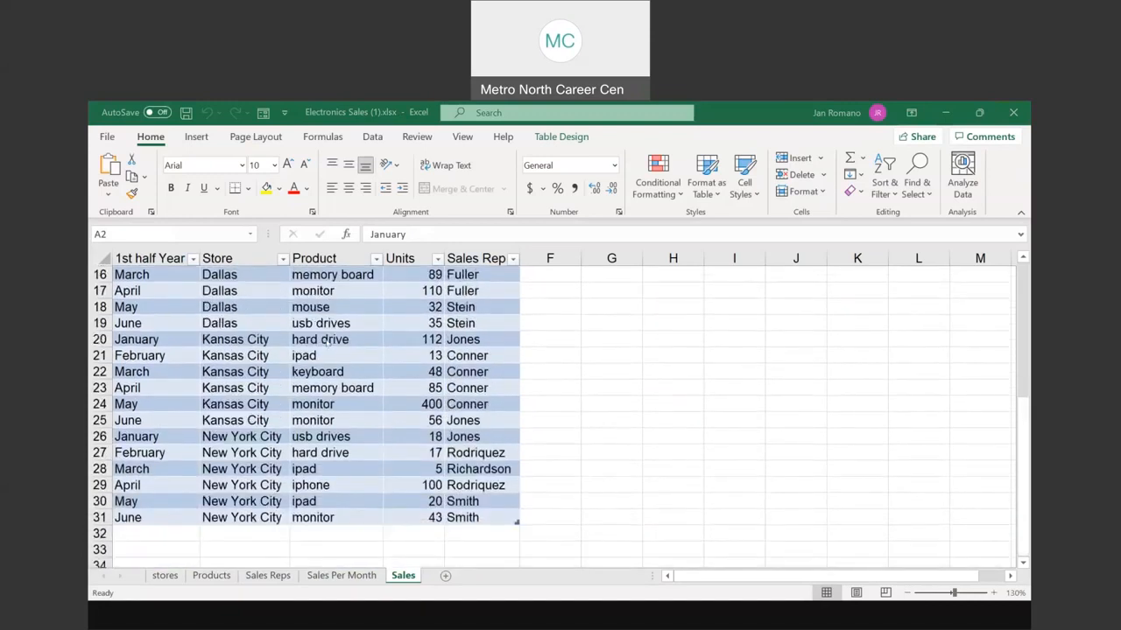
{"action": "scroll", "coordinate": [325, 344], "scroll_direction": "down", "scroll_amount": 2}
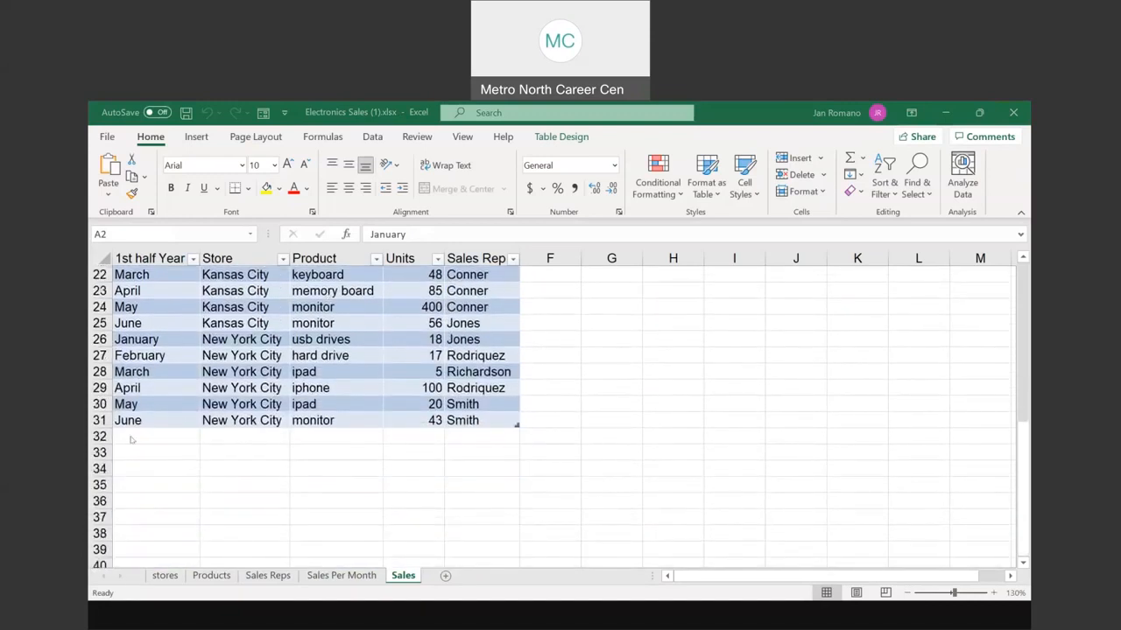
{"action": "left_click", "coordinate": [133, 437]}
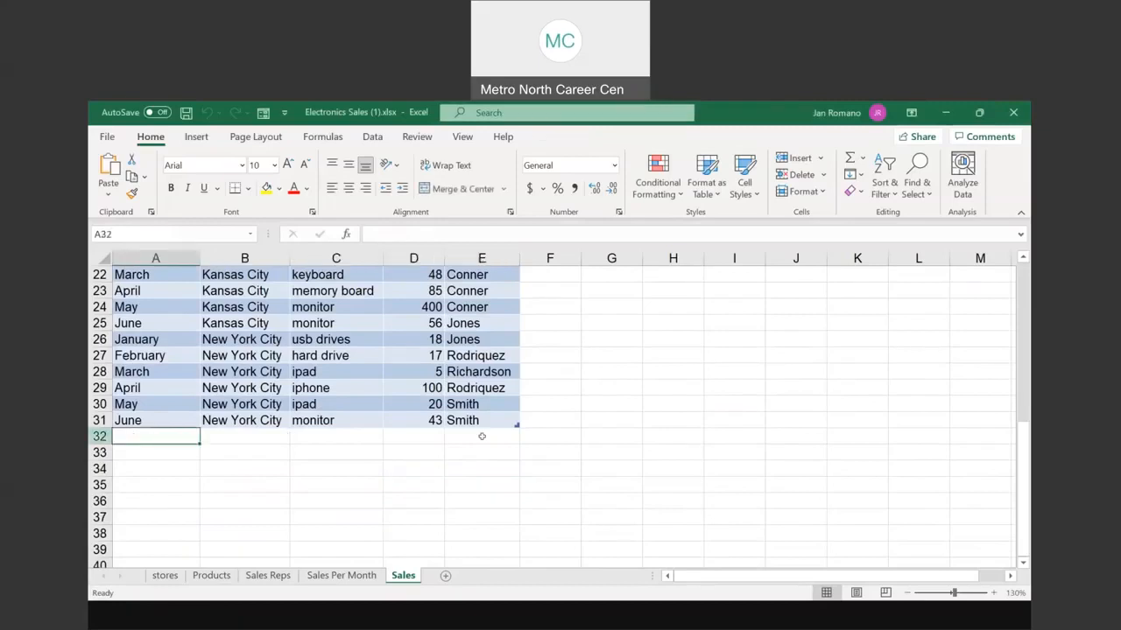
{"action": "scroll", "coordinate": [464, 376], "scroll_direction": "up", "scroll_amount": 5}
{"action": "scroll", "coordinate": [464, 376], "scroll_direction": "up", "scroll_amount": 2}
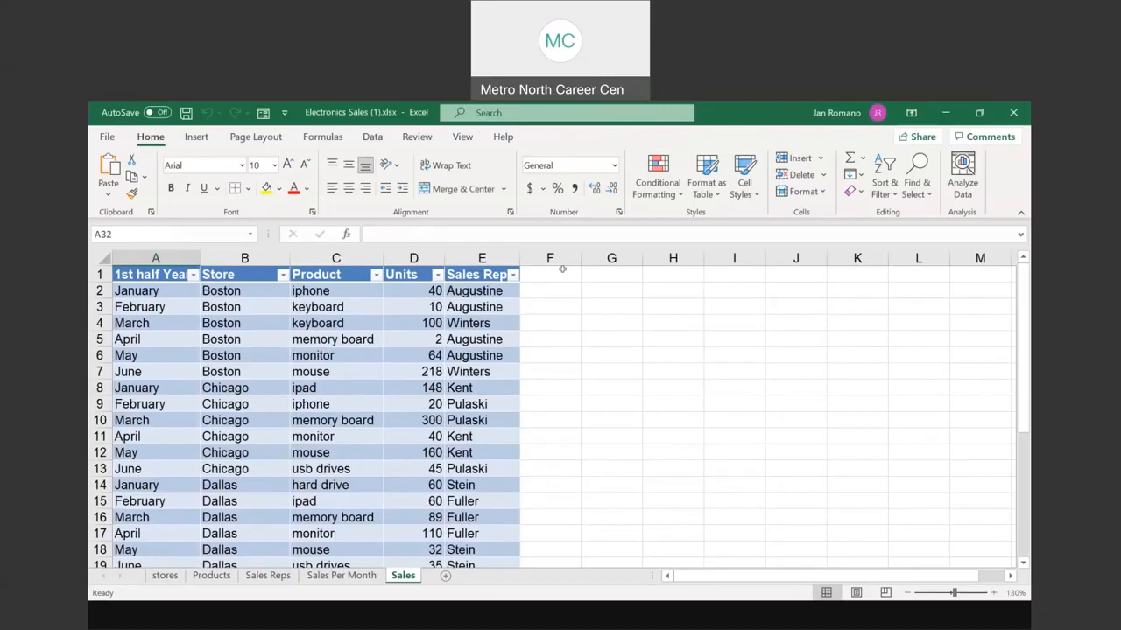
{"action": "left_click", "coordinate": [552, 271]}
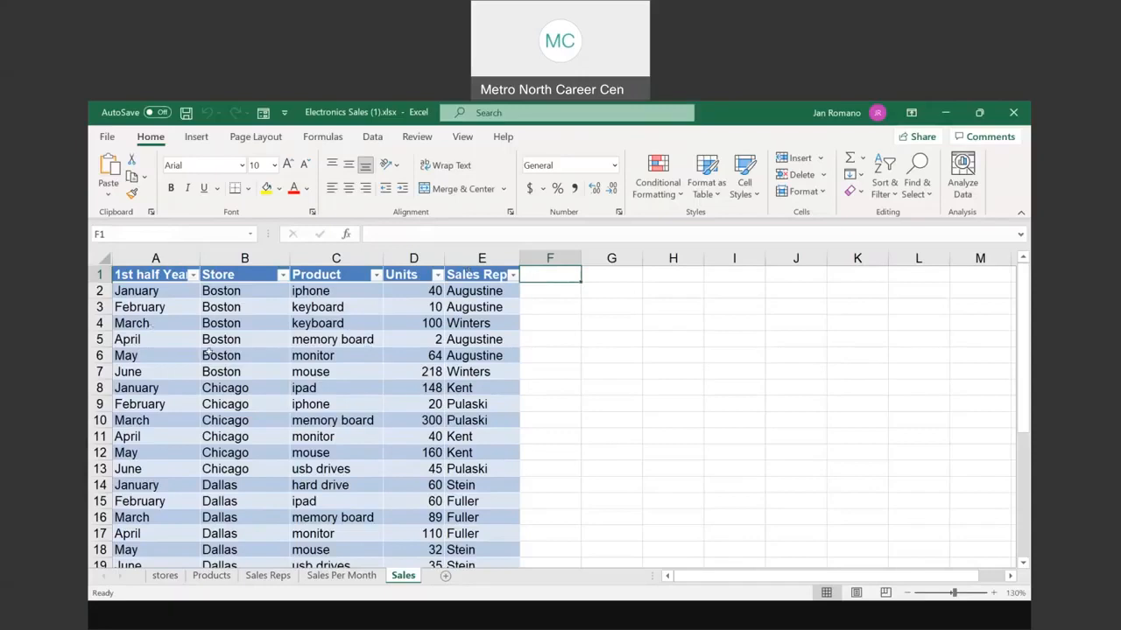
{"action": "left_click", "coordinate": [292, 350]}
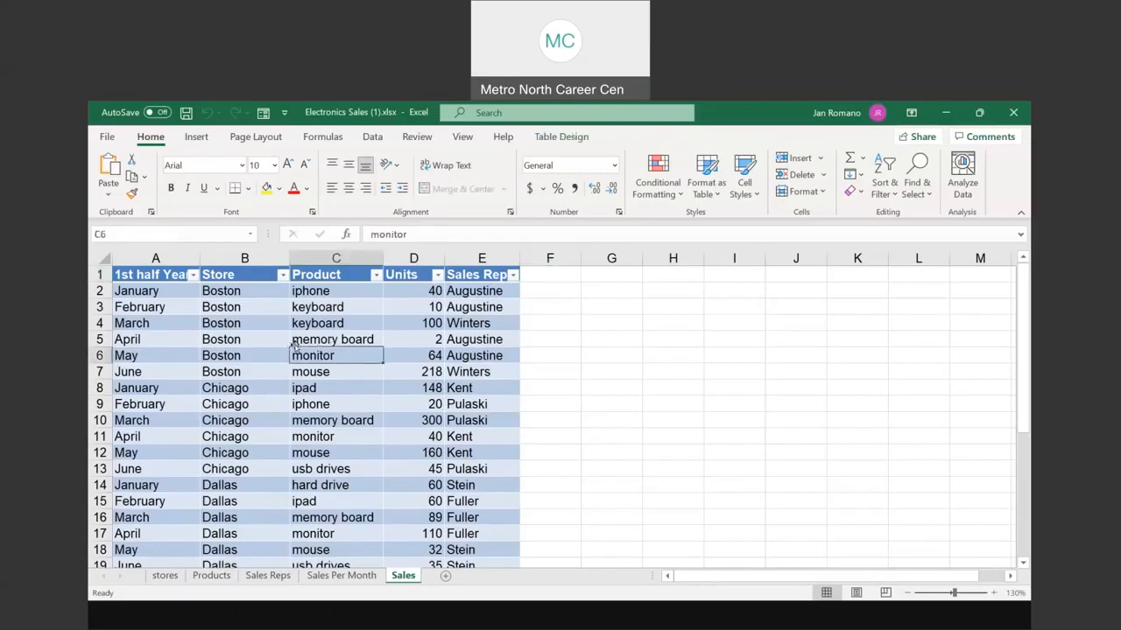
{"action": "scroll", "coordinate": [194, 374], "scroll_direction": "down", "scroll_amount": 8}
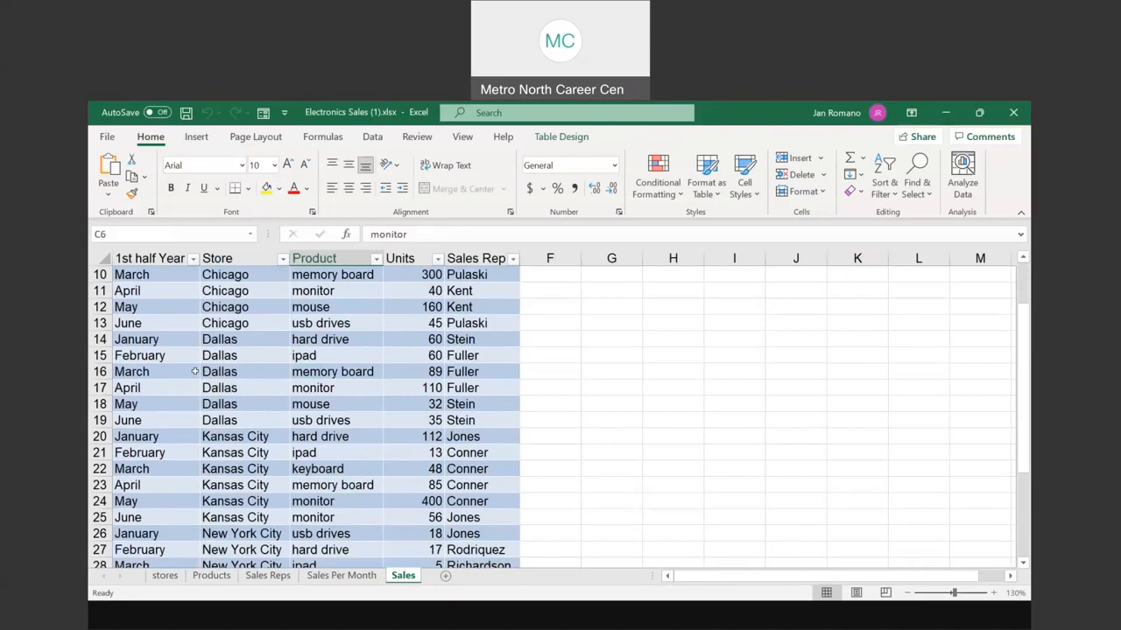
{"action": "scroll", "coordinate": [195, 375], "scroll_direction": "down", "scroll_amount": 1}
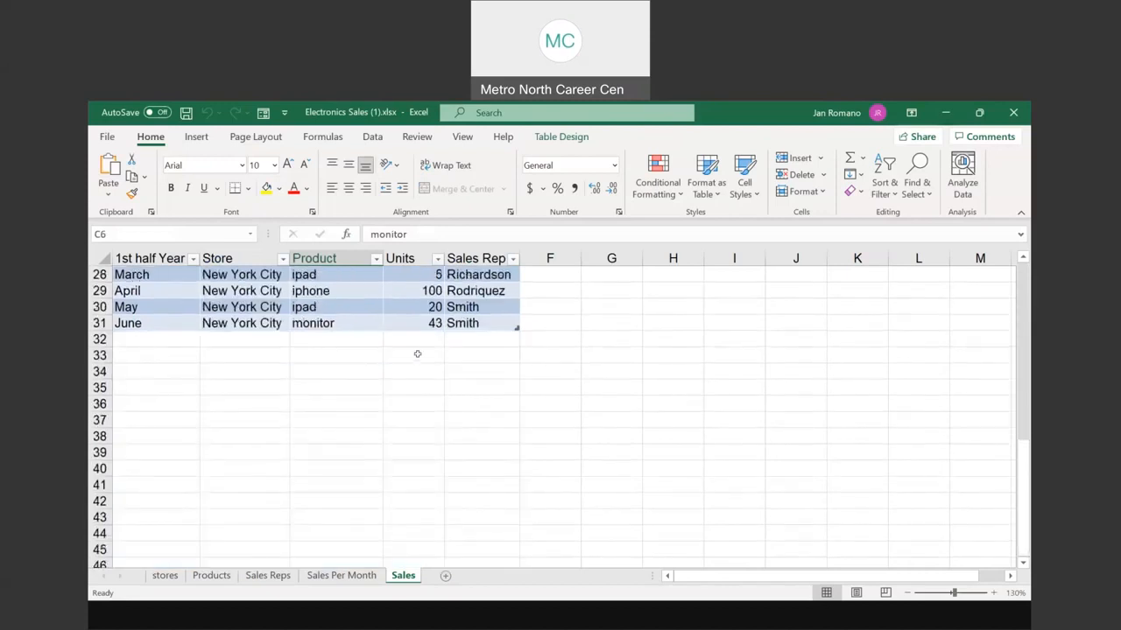
{"action": "scroll", "coordinate": [416, 354], "scroll_direction": "up", "scroll_amount": 9}
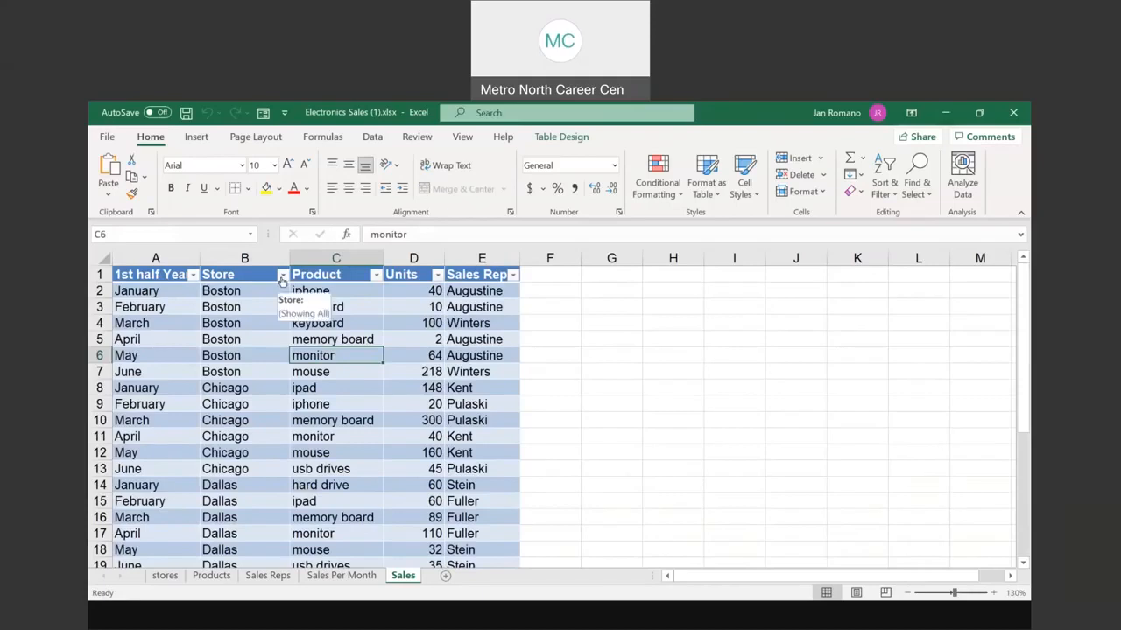
Step: Filter the Store column to Boston only, leaving 6 of 30 records shown
{"action": "left_click", "coordinate": [281, 275]}
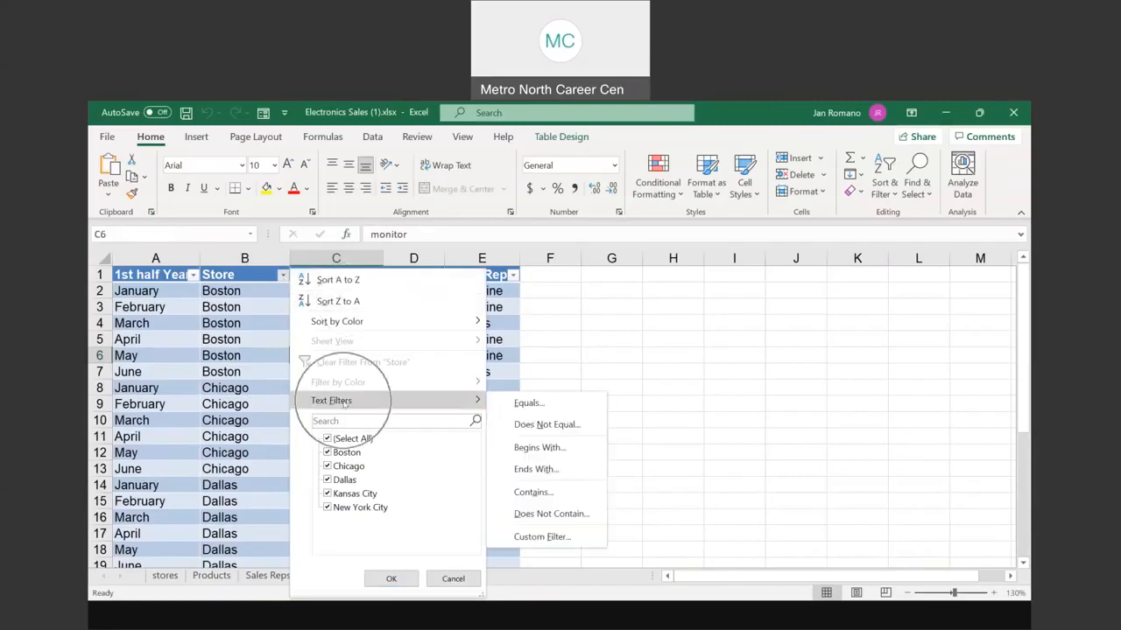
{"action": "left_click", "coordinate": [252, 357]}
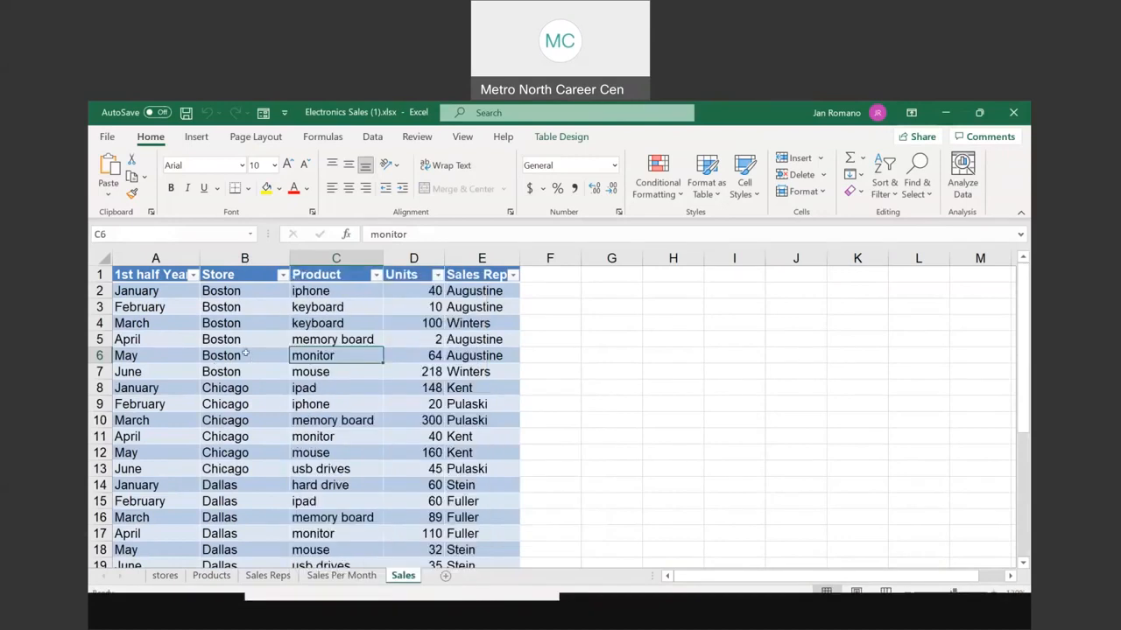
{"action": "left_click", "coordinate": [283, 277]}
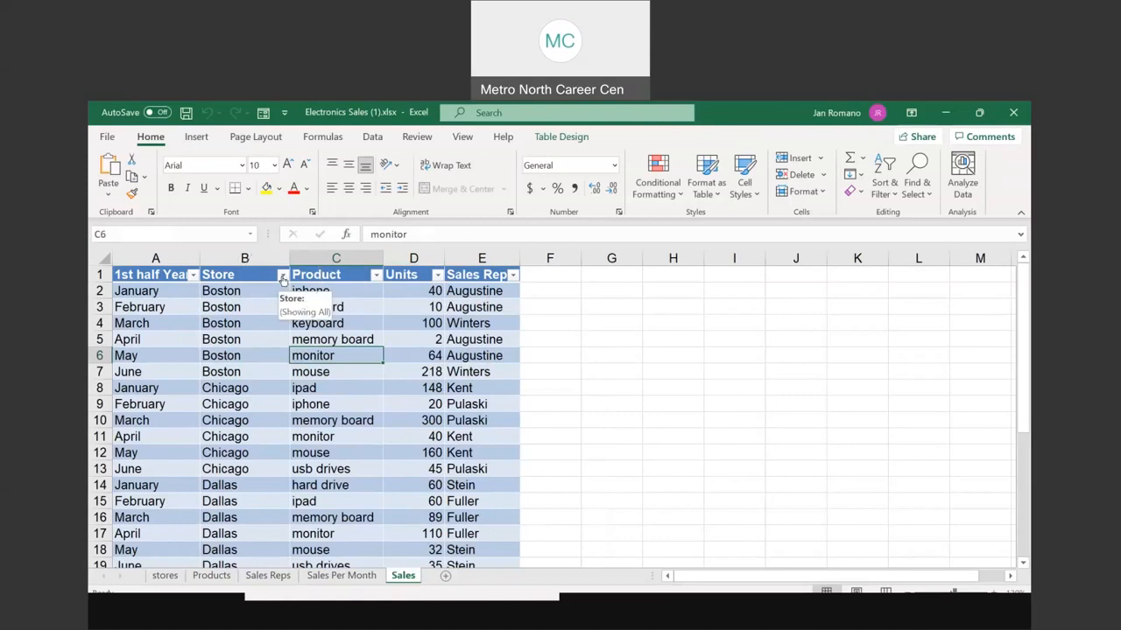
{"action": "left_click", "coordinate": [283, 277]}
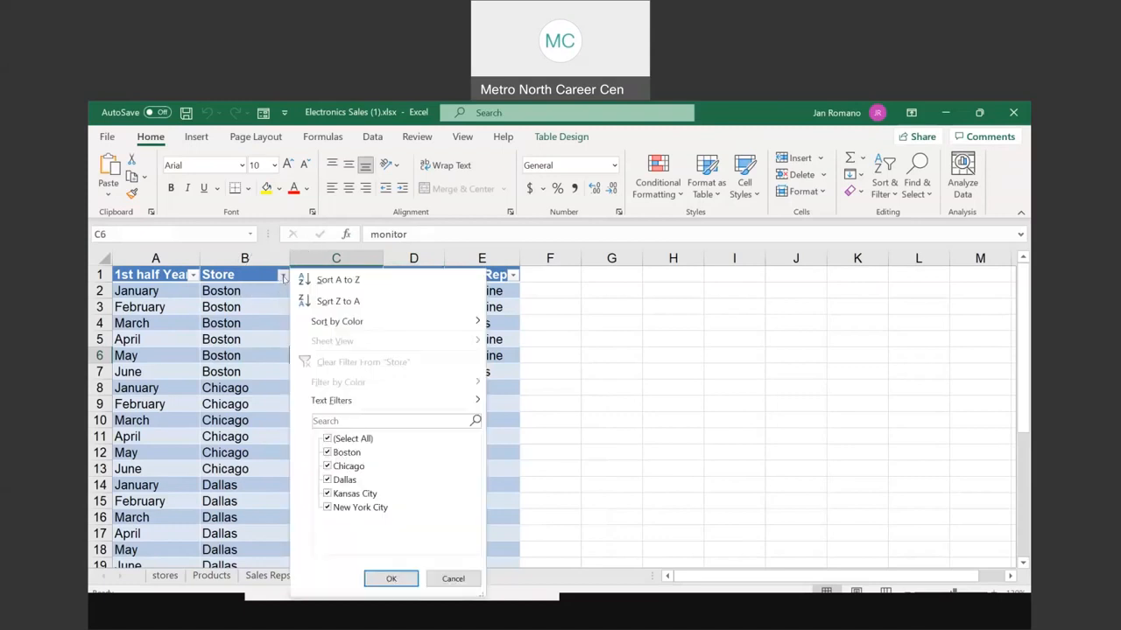
{"action": "left_click", "coordinate": [348, 441]}
{"action": "left_click", "coordinate": [349, 440]}
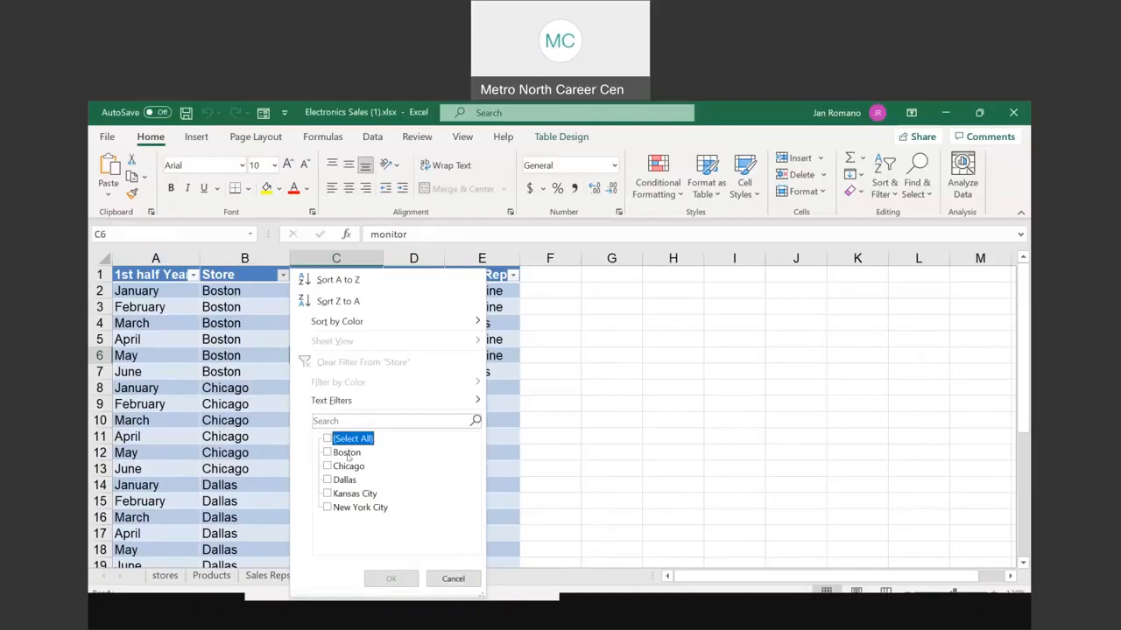
{"action": "left_click", "coordinate": [347, 454]}
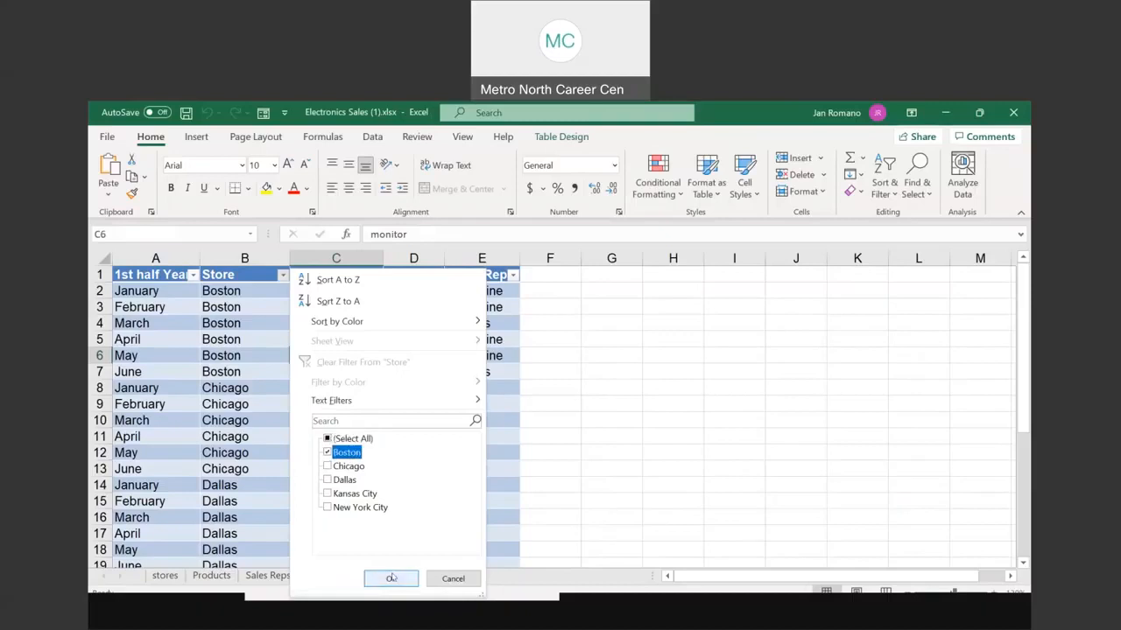
{"action": "left_click", "coordinate": [391, 579]}
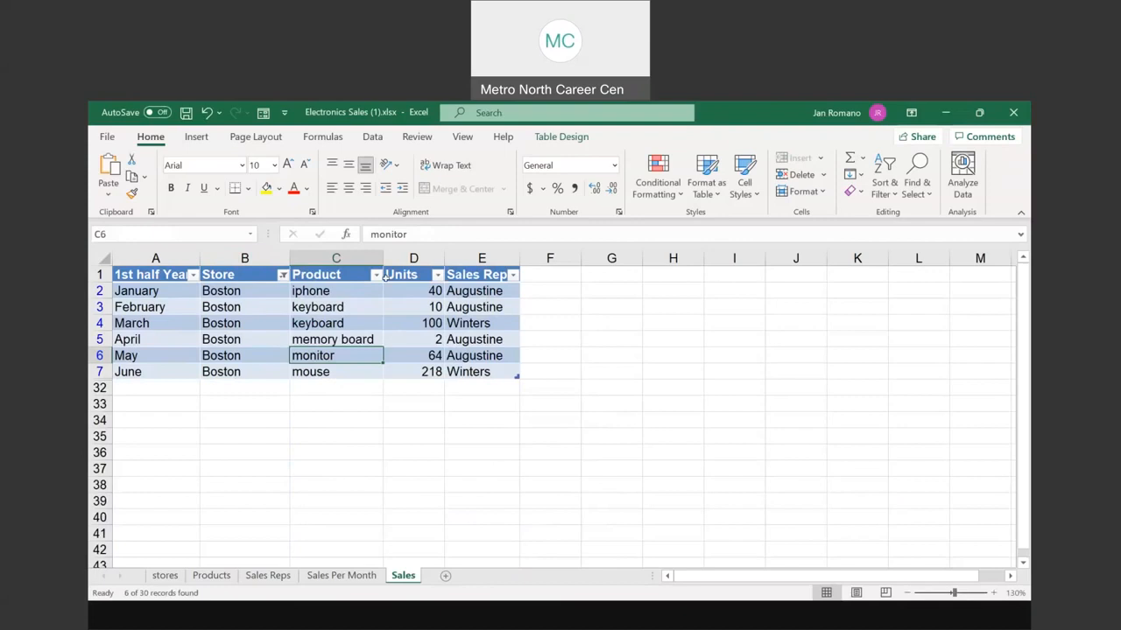
Step: Filter Sales Rep to the first listed rep, leaving January, February, April and May
{"action": "left_click", "coordinate": [513, 276]}
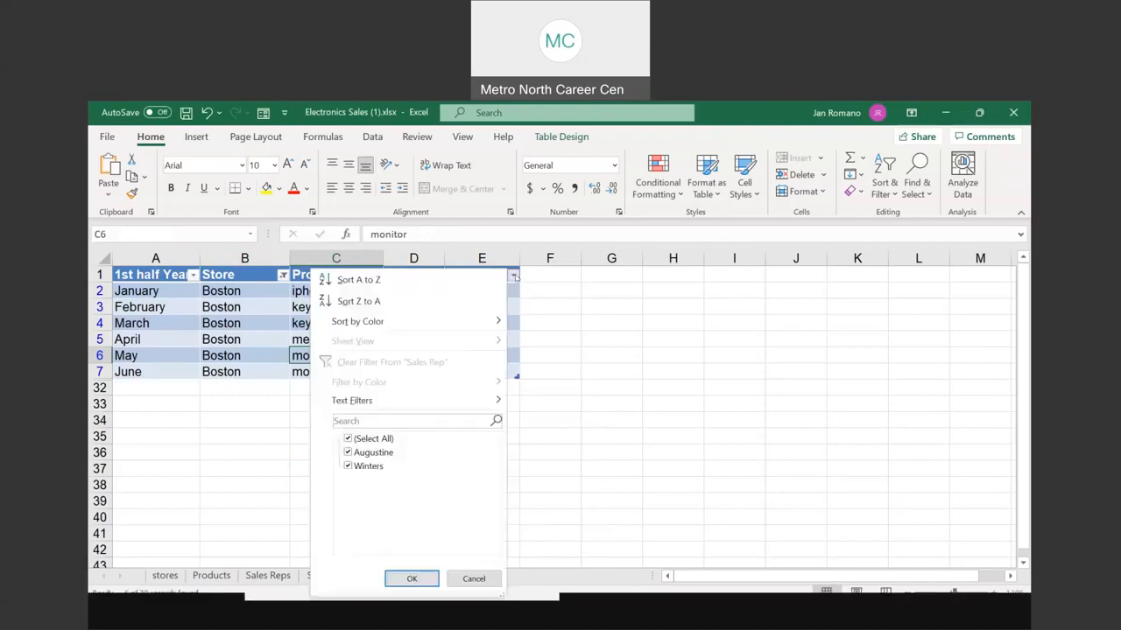
{"action": "left_click", "coordinate": [382, 438]}
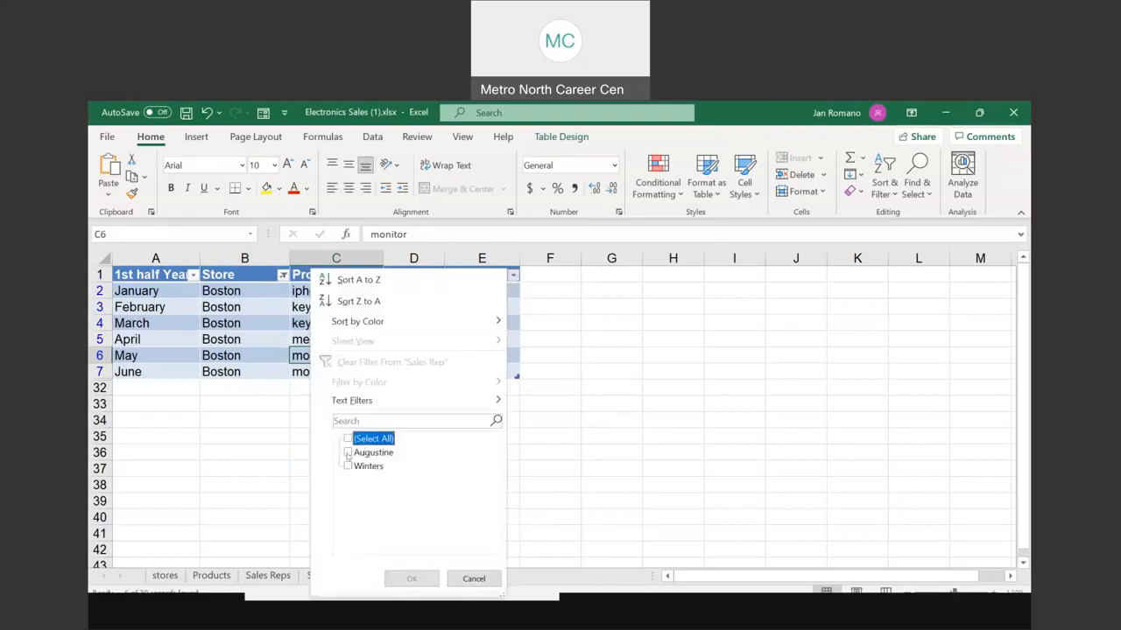
{"action": "left_click", "coordinate": [366, 452]}
{"action": "left_click", "coordinate": [412, 580]}
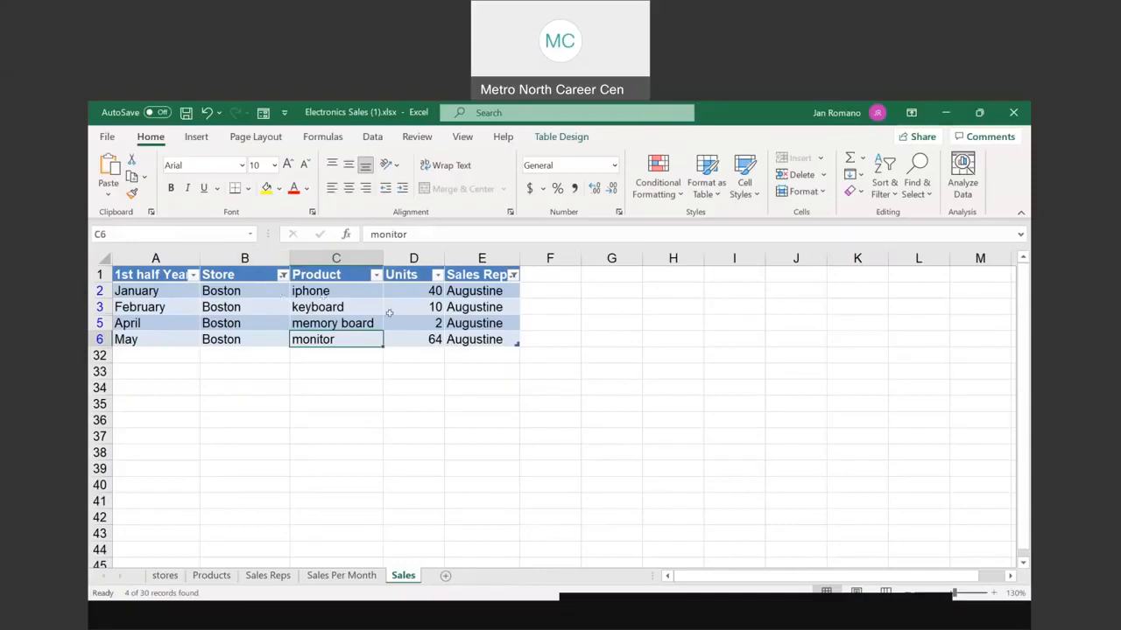
Step: Sort the filtered rows by Units descending: May 64, January 40, February 10, April 2
{"action": "left_click", "coordinate": [438, 275]}
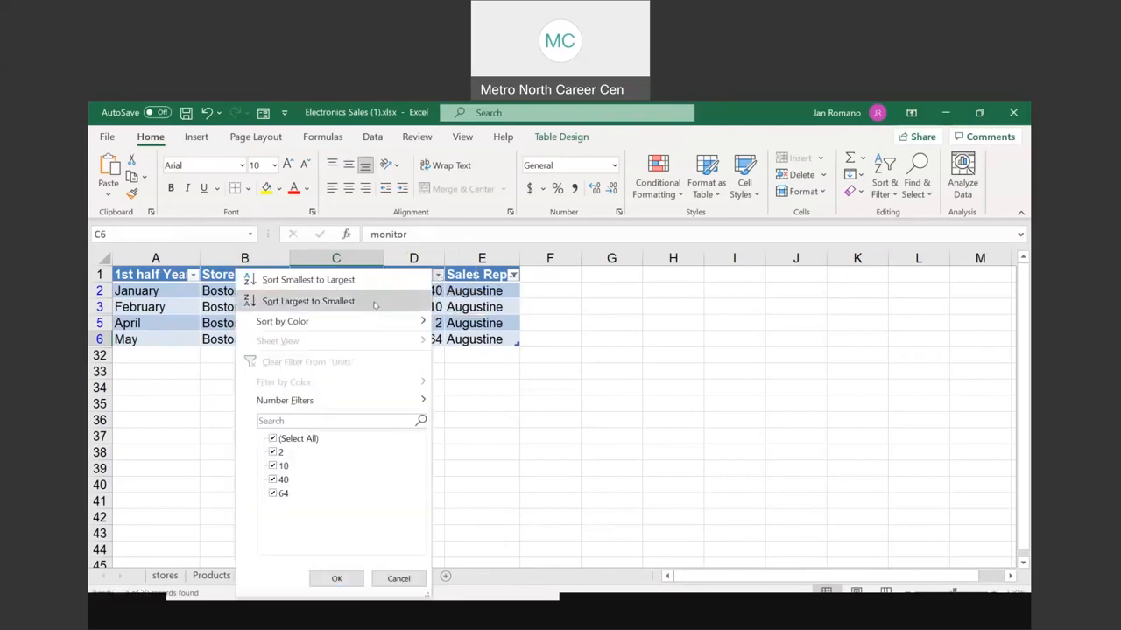
{"action": "left_click", "coordinate": [289, 301]}
{"action": "left_click", "coordinate": [289, 301]}
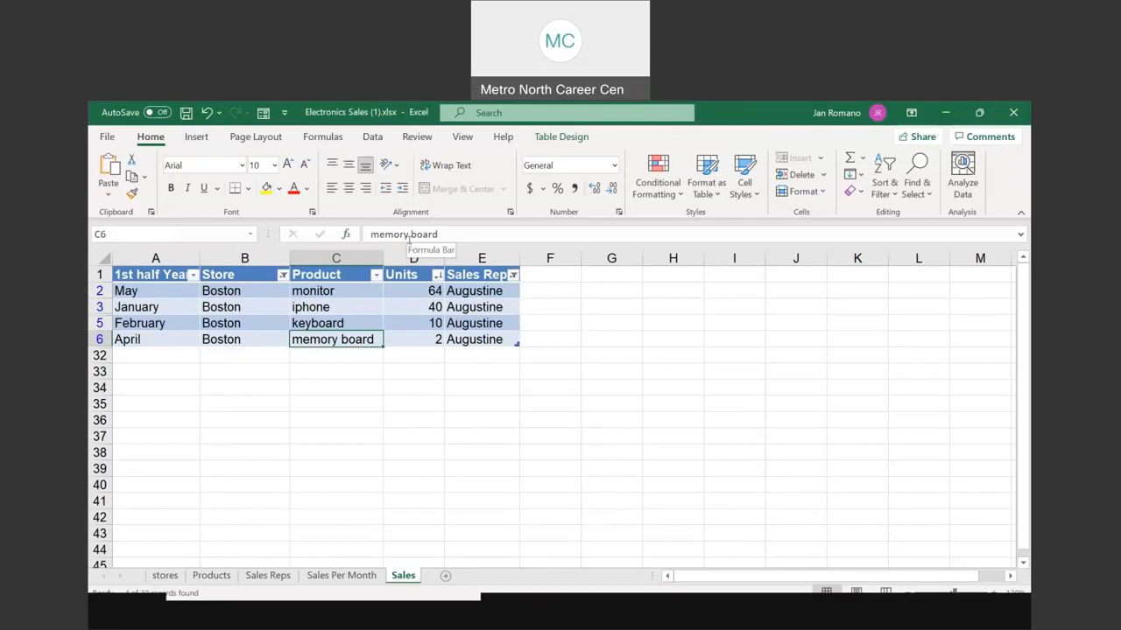
{"action": "left_click", "coordinate": [201, 138]}
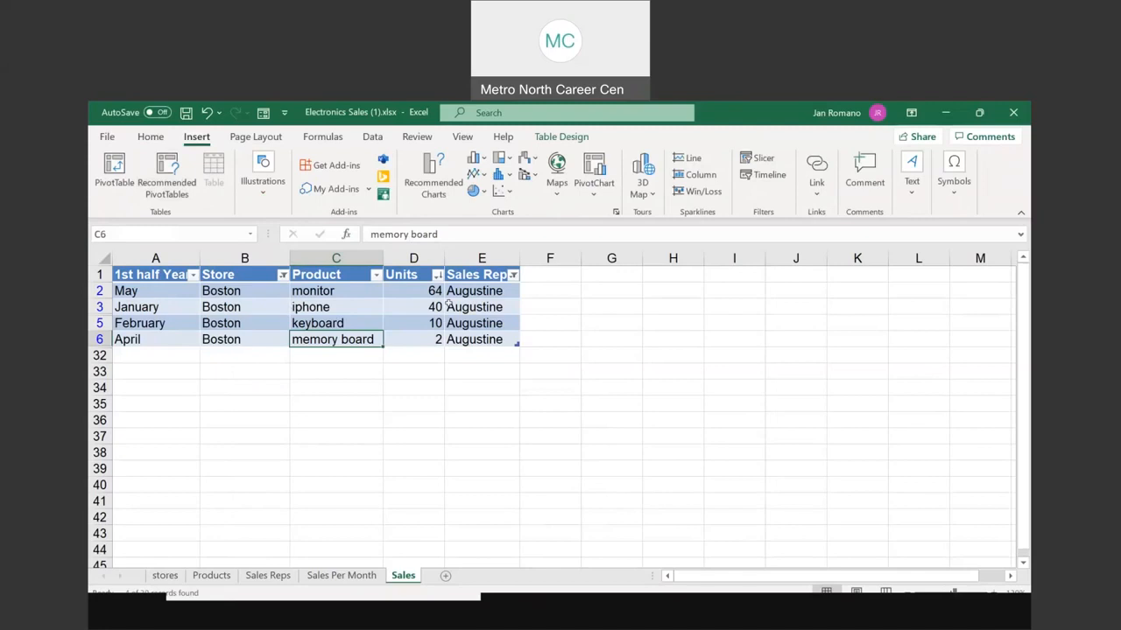
Step: Clear the Store and Sales Rep filters with Data > Clear so all stores show again
{"action": "left_click", "coordinate": [373, 138]}
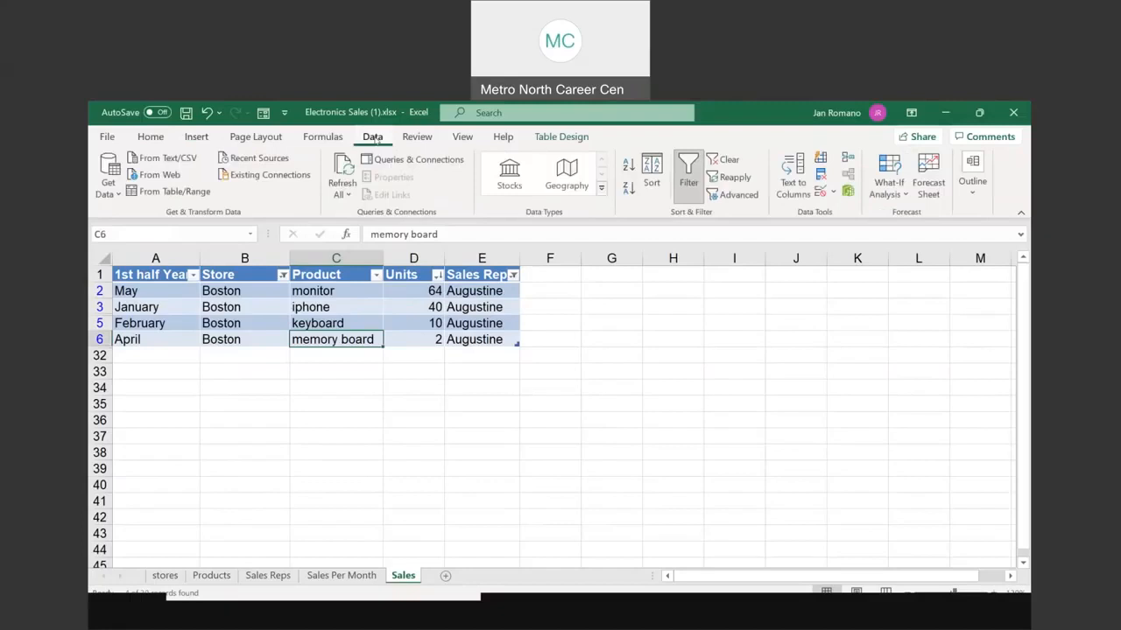
{"action": "left_click", "coordinate": [730, 160]}
{"action": "left_click", "coordinate": [727, 160]}
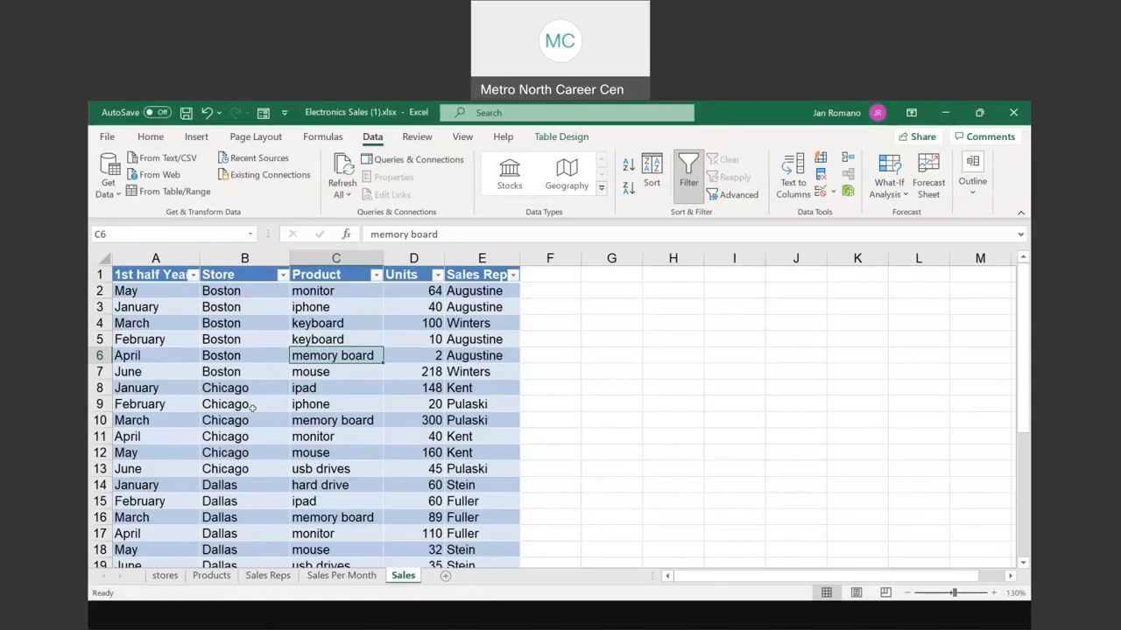
Step: Sort the stores PivotTable ascending by Sum of Units, from New York City 203 to Kansas City 714
{"action": "left_click", "coordinate": [165, 575]}
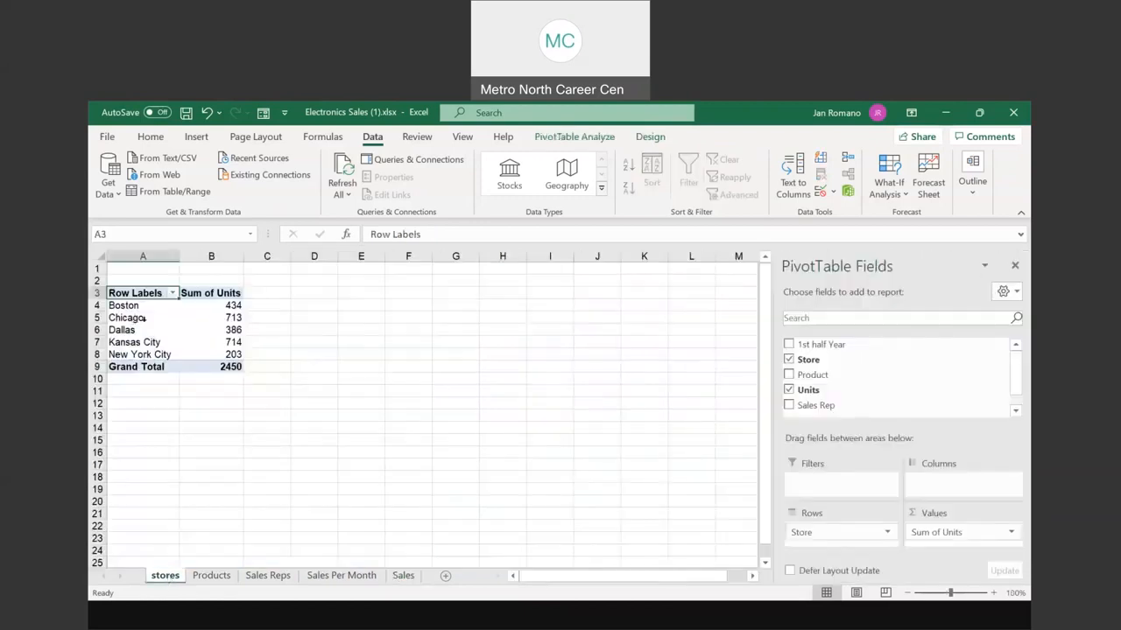
{"action": "key", "text": "ctrl"}
{"action": "key", "text": "ctrl"}
{"action": "left_click", "coordinate": [226, 304]}
{"action": "left_click", "coordinate": [226, 304]}
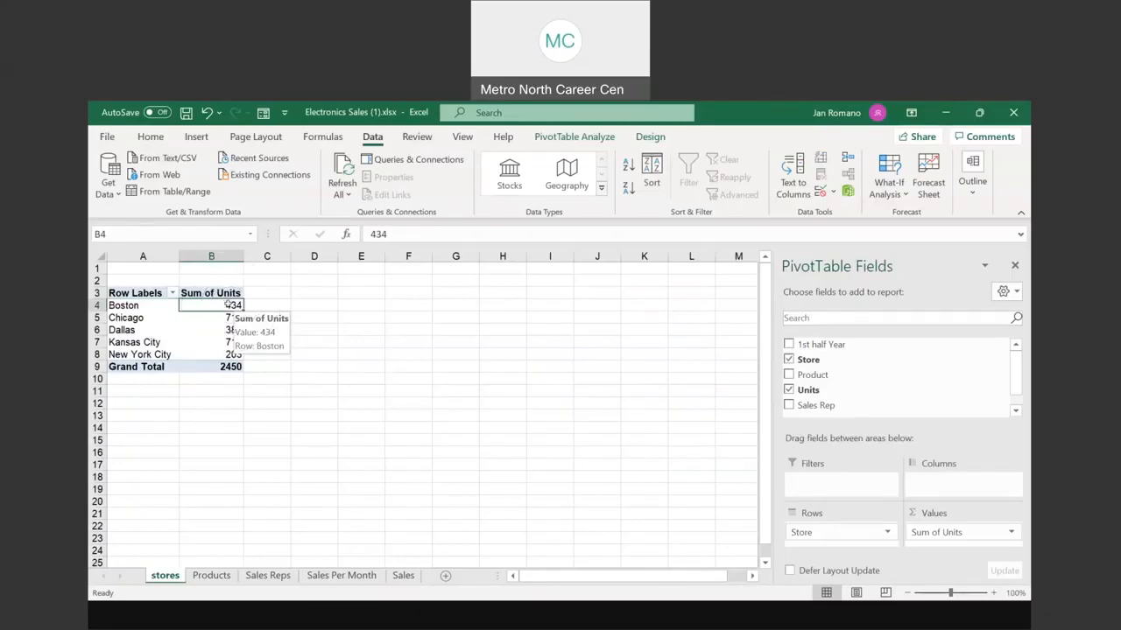
{"action": "right_click", "coordinate": [229, 305]}
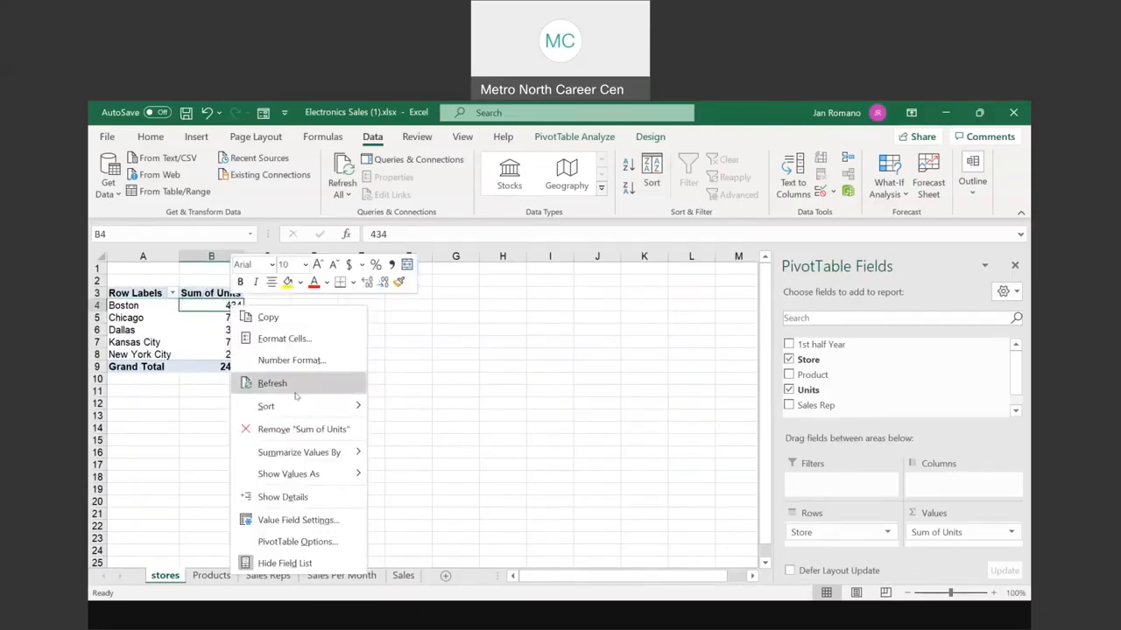
{"action": "mouse_move", "coordinate": [298, 408]}
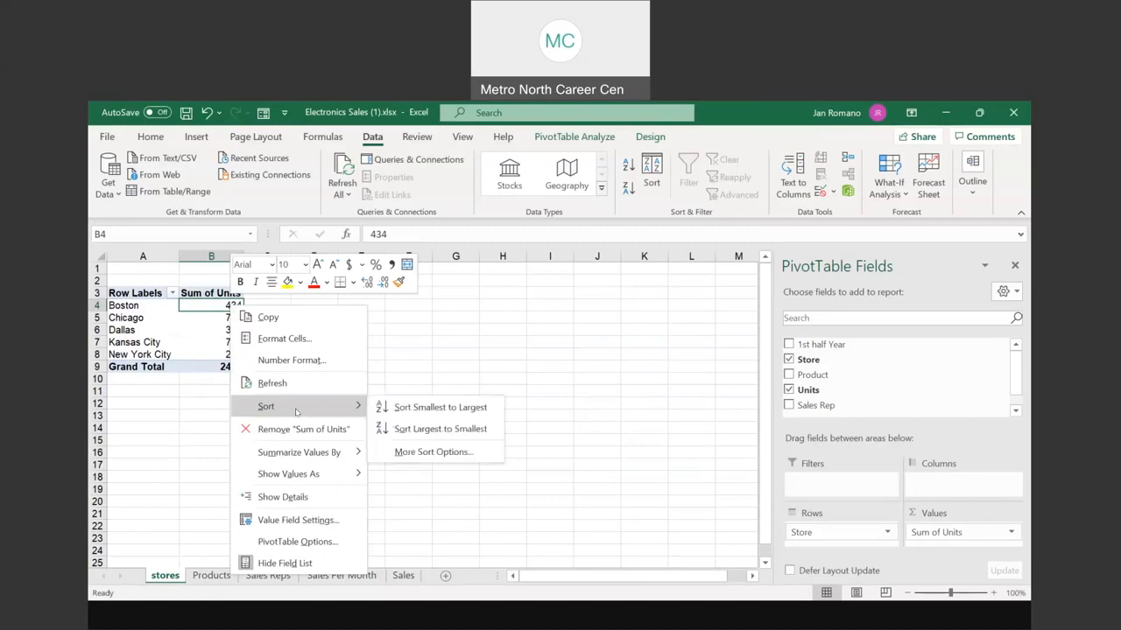
{"action": "left_click", "coordinate": [440, 408]}
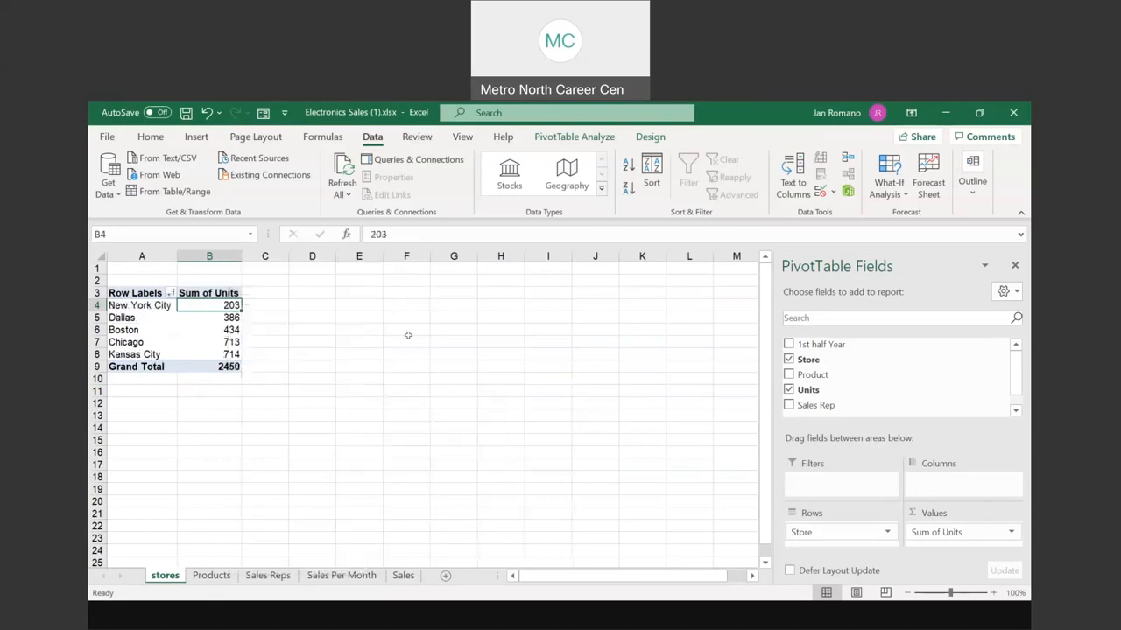
{"action": "left_click", "coordinate": [147, 308]}
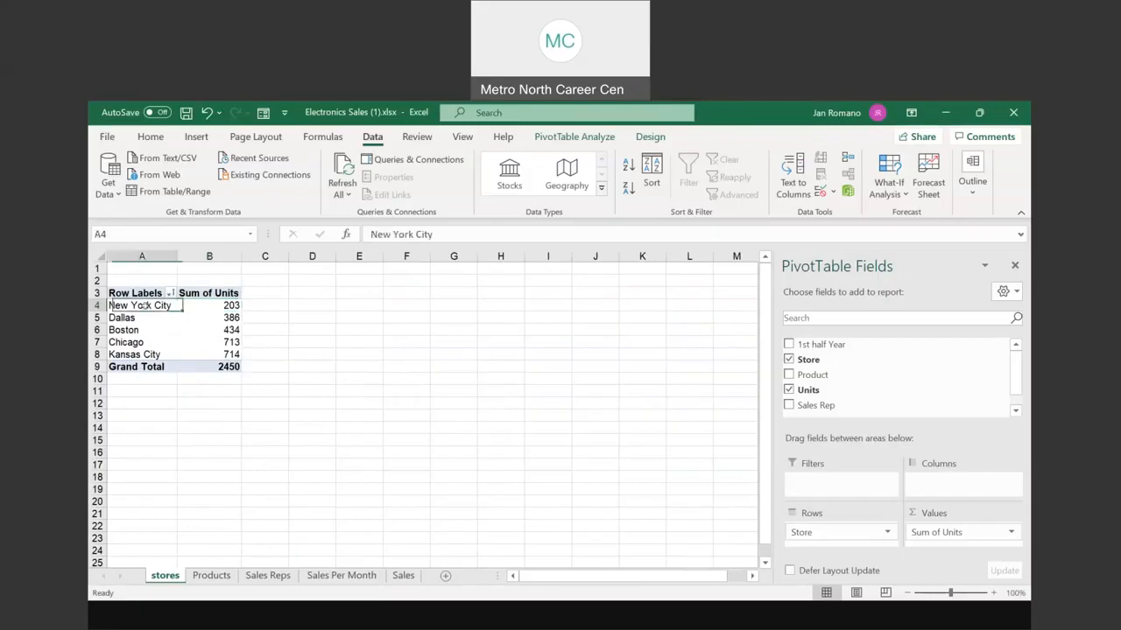
{"action": "left_click", "coordinate": [224, 306]}
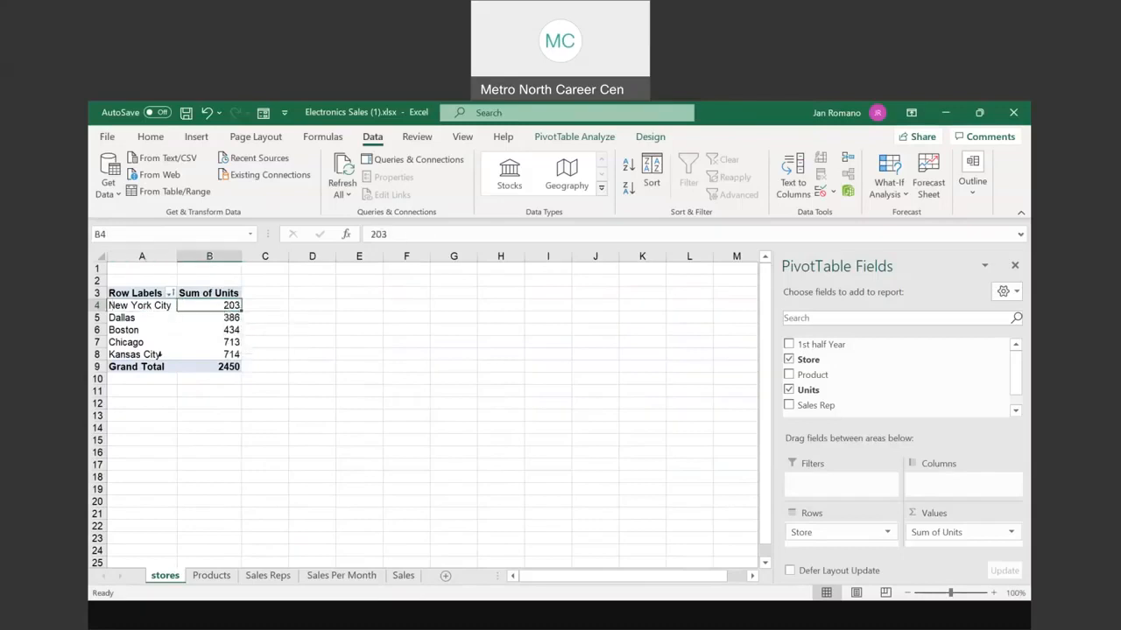
{"action": "left_click", "coordinate": [127, 354]}
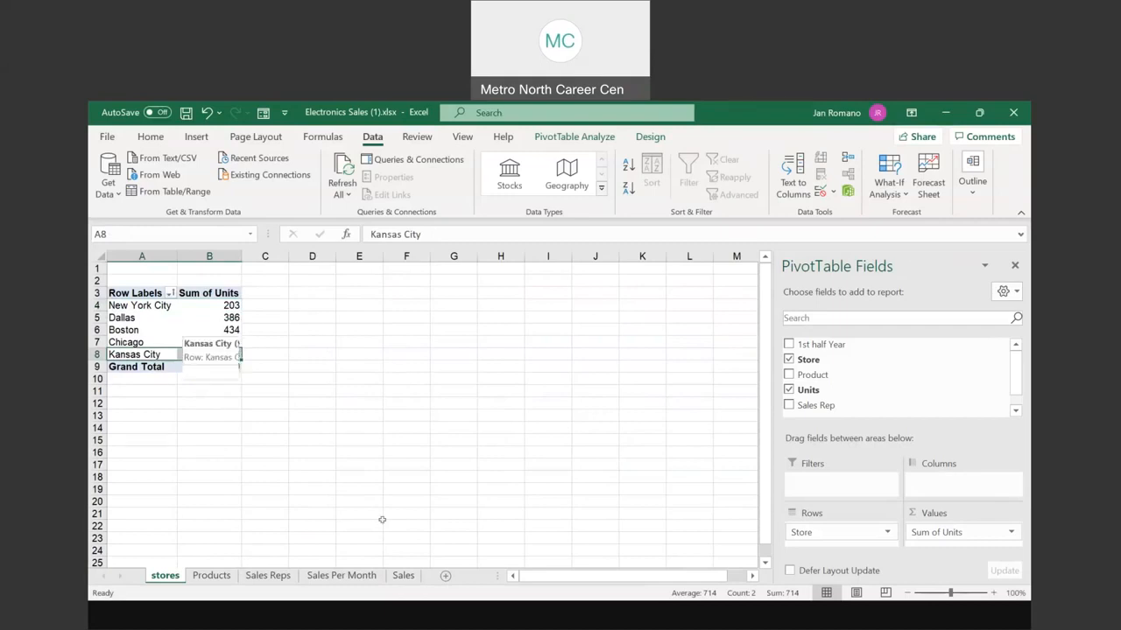
{"action": "left_click", "coordinate": [402, 578]}
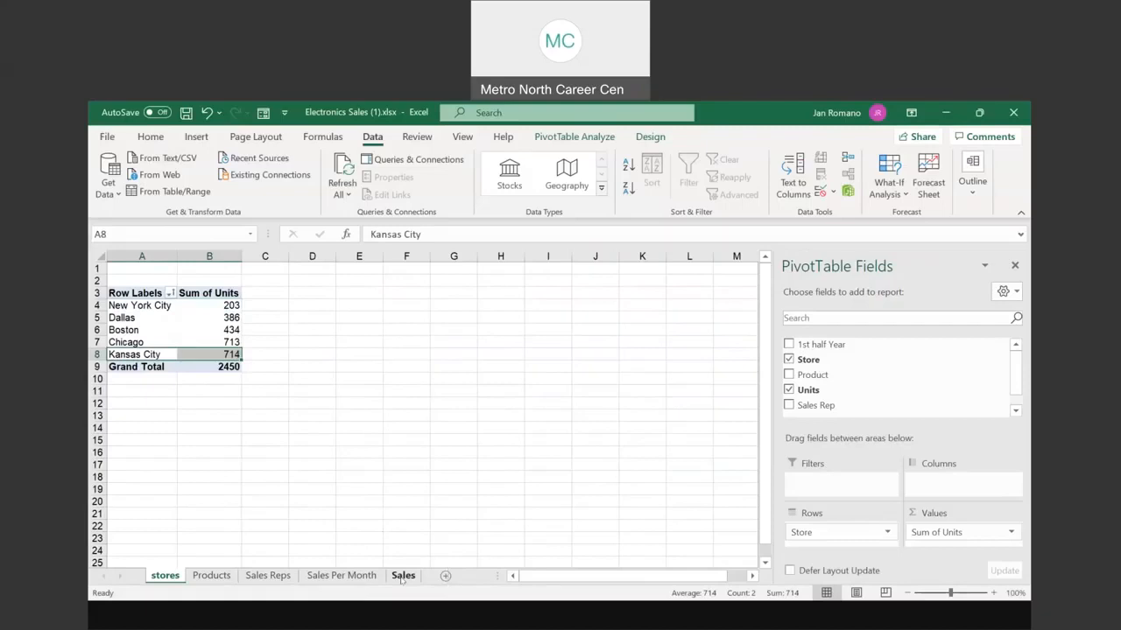
Step: Show the full Sales table, view the PowerPoint slide on creating pivot tables, then return to Excel
{"action": "left_click", "coordinate": [403, 576]}
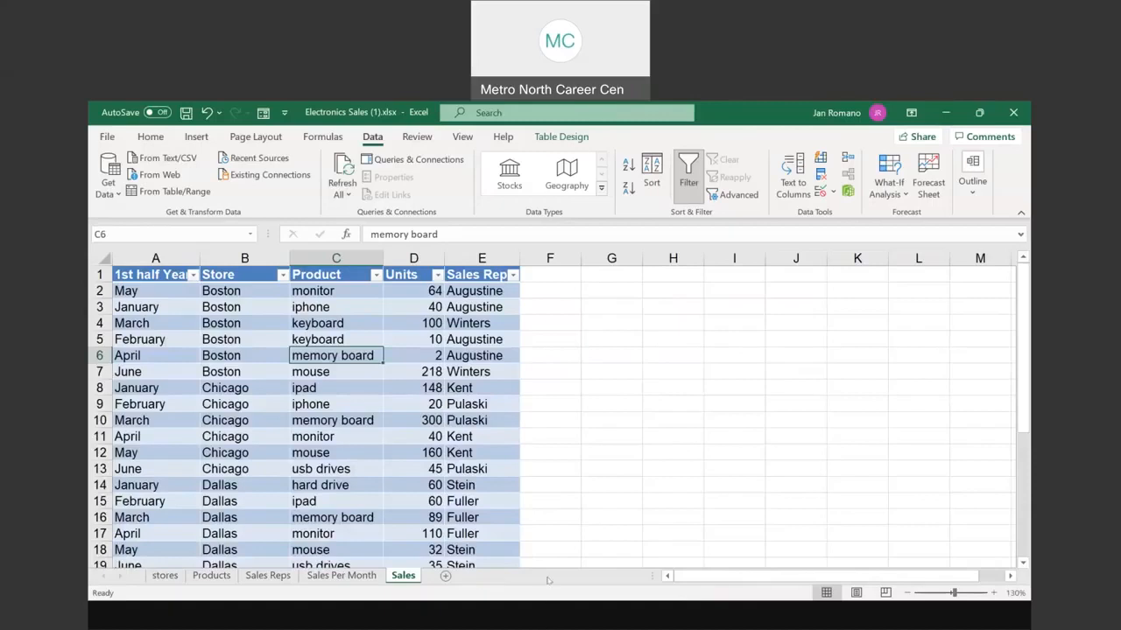
{"action": "left_click", "coordinate": [549, 581]}
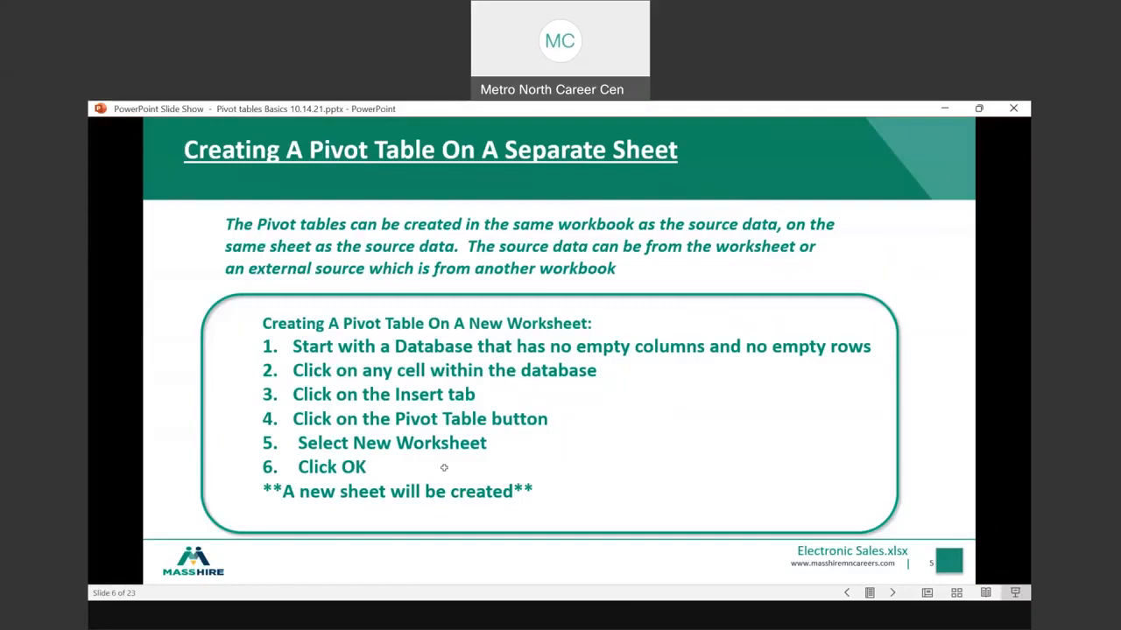
{"action": "key", "text": "alt+Tab"}
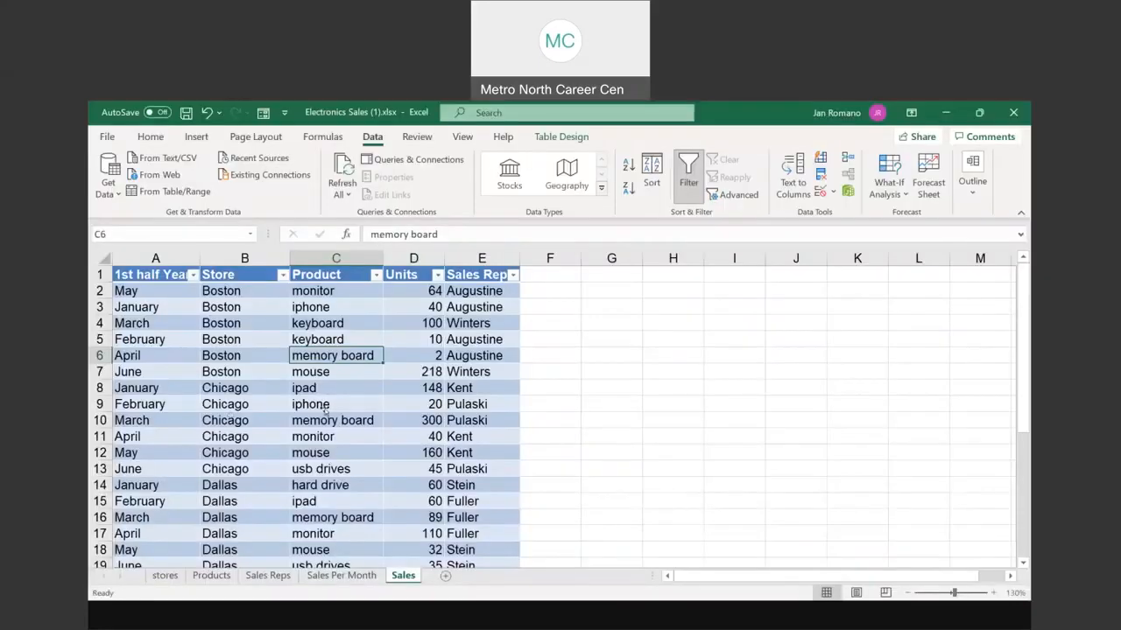
Step: Start a new PivotTable from a cell in the sales table via Insert > PivotTable
{"action": "left_click", "coordinate": [254, 405]}
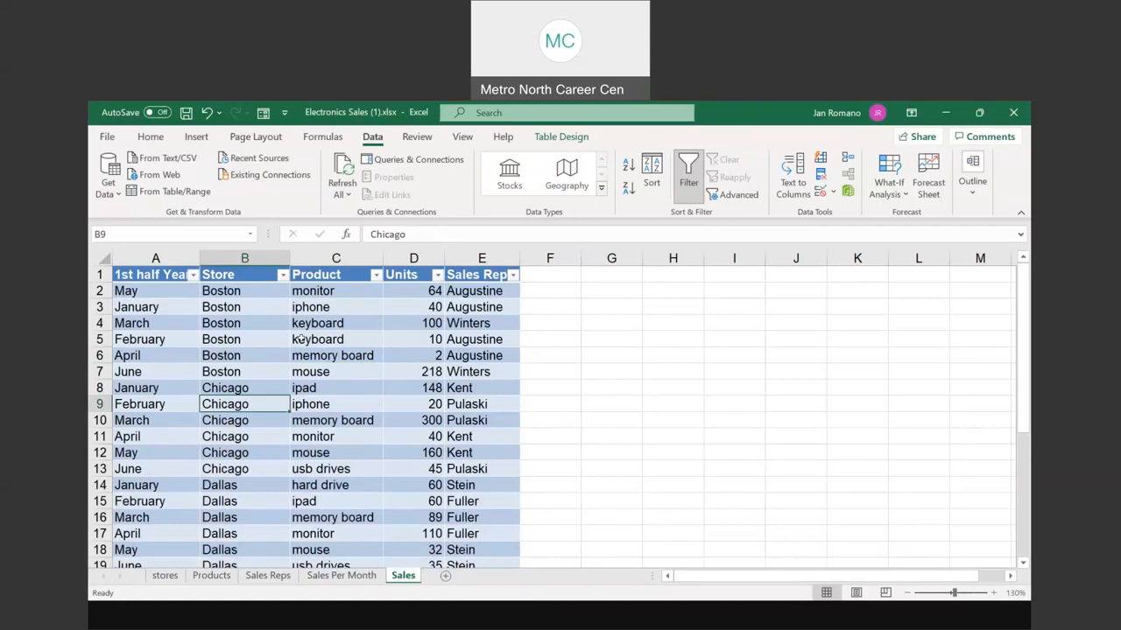
{"action": "left_click", "coordinate": [196, 137]}
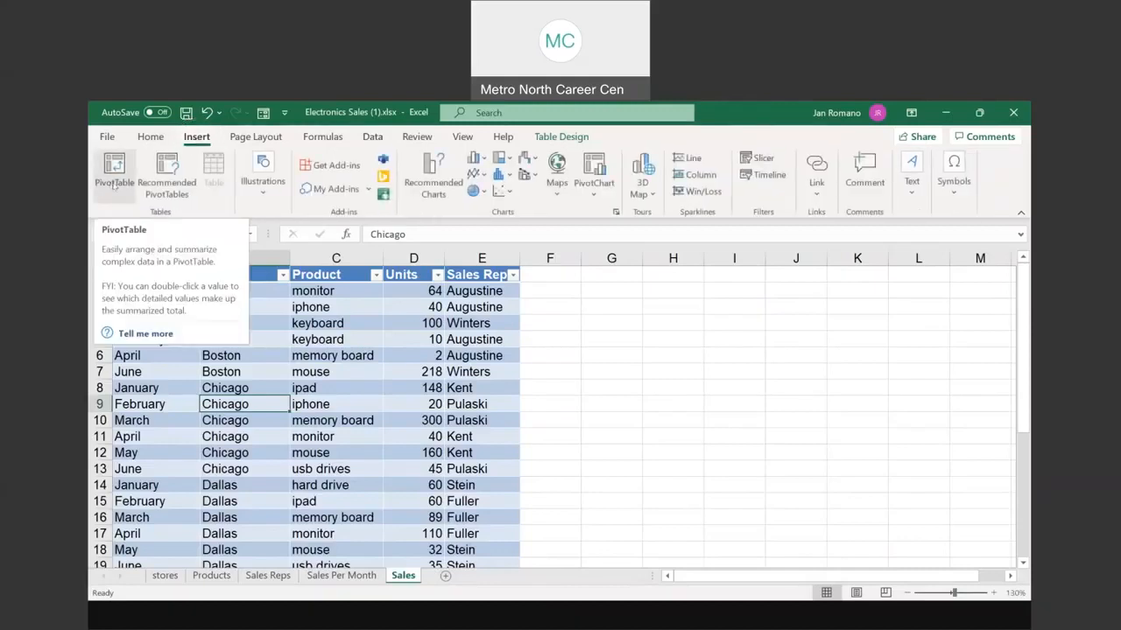
{"action": "left_click", "coordinate": [114, 175]}
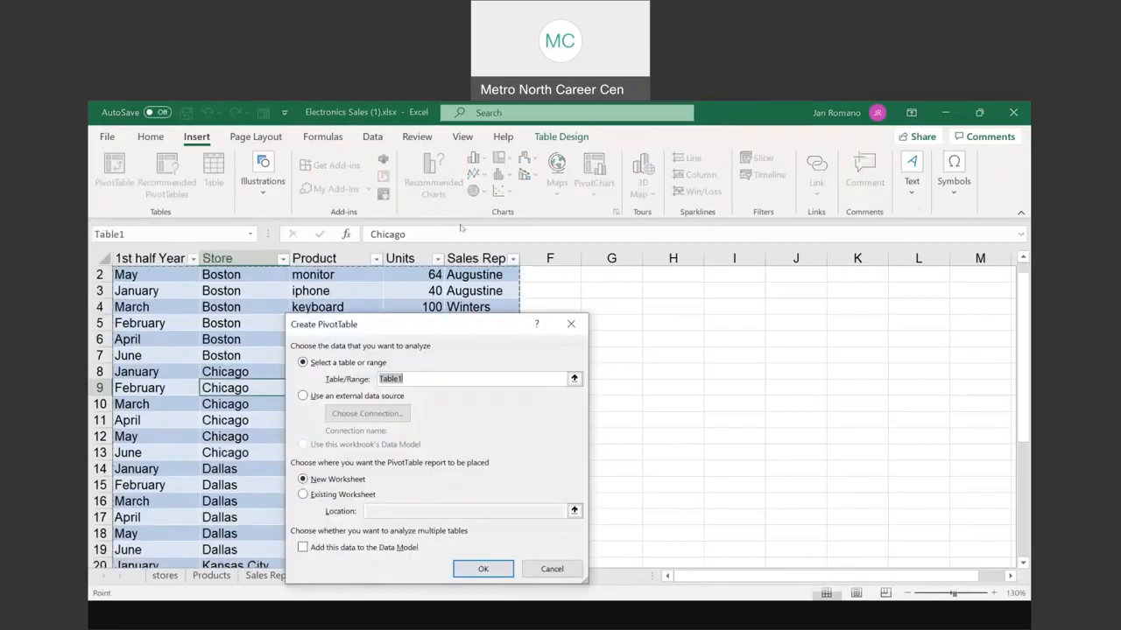
{"action": "left_click_drag", "start_coordinate": [458, 328], "coordinate": [507, 228]}
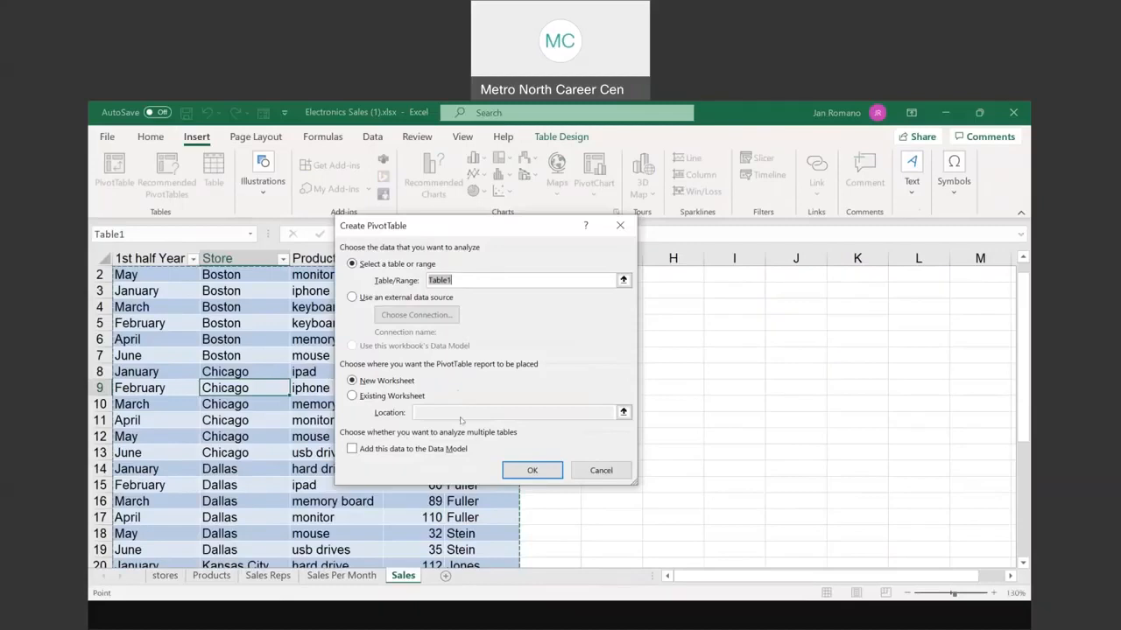
Step: Keep Table1 as the source range and New Worksheet as the destination in Create PivotTable
{"action": "left_click", "coordinate": [539, 473]}
{"action": "left_click", "coordinate": [477, 275]}
{"action": "left_click_drag", "start_coordinate": [465, 228], "coordinate": [697, 228]}
{"action": "scroll", "coordinate": [504, 294], "scroll_direction": "up", "scroll_amount": 1}
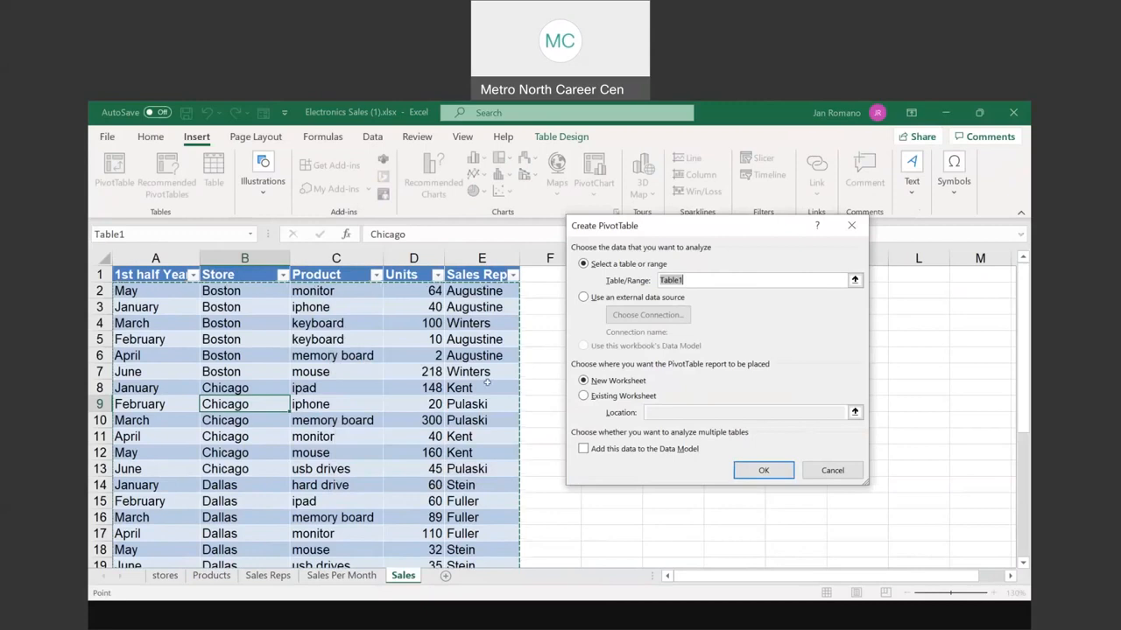
{"action": "scroll", "coordinate": [487, 382], "scroll_direction": "down", "scroll_amount": 7}
{"action": "scroll", "coordinate": [473, 388], "scroll_direction": "up", "scroll_amount": 7}
{"action": "left_click", "coordinate": [735, 274]}
{"action": "left_click", "coordinate": [697, 278]}
{"action": "left_click", "coordinate": [653, 303]}
Step: Confirm the dialog to place an empty PivotTable1 on a new Sheet1 with its field list
{"action": "left_click", "coordinate": [778, 473]}
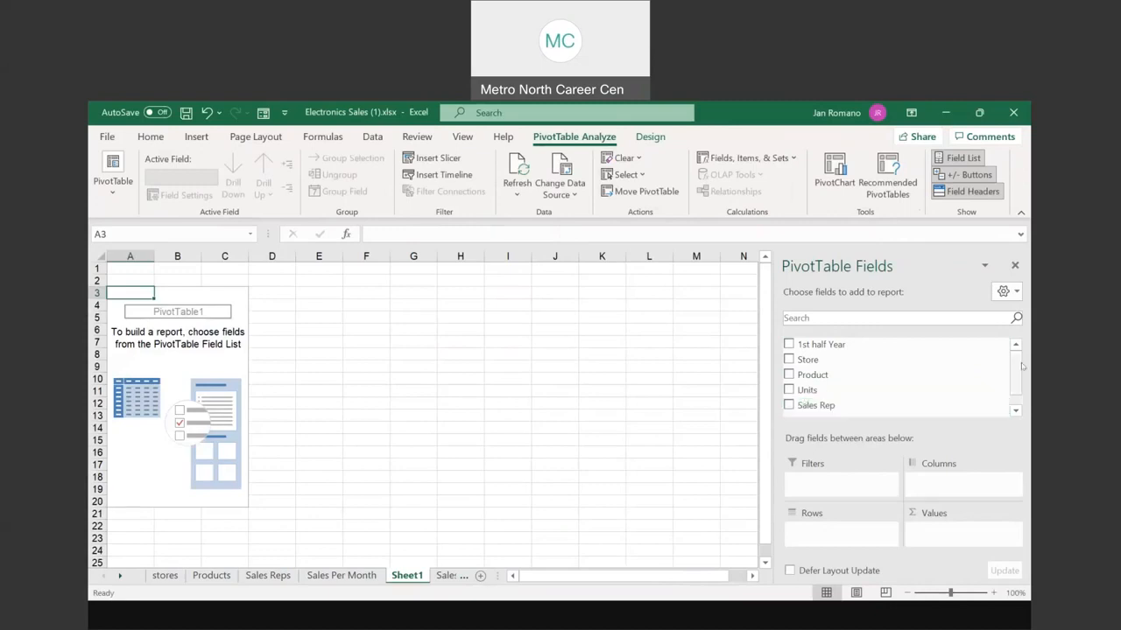
{"action": "left_click_drag", "start_coordinate": [1017, 369], "coordinate": [1016, 382]}
{"action": "scroll", "coordinate": [815, 372], "scroll_direction": "up", "scroll_amount": 1}
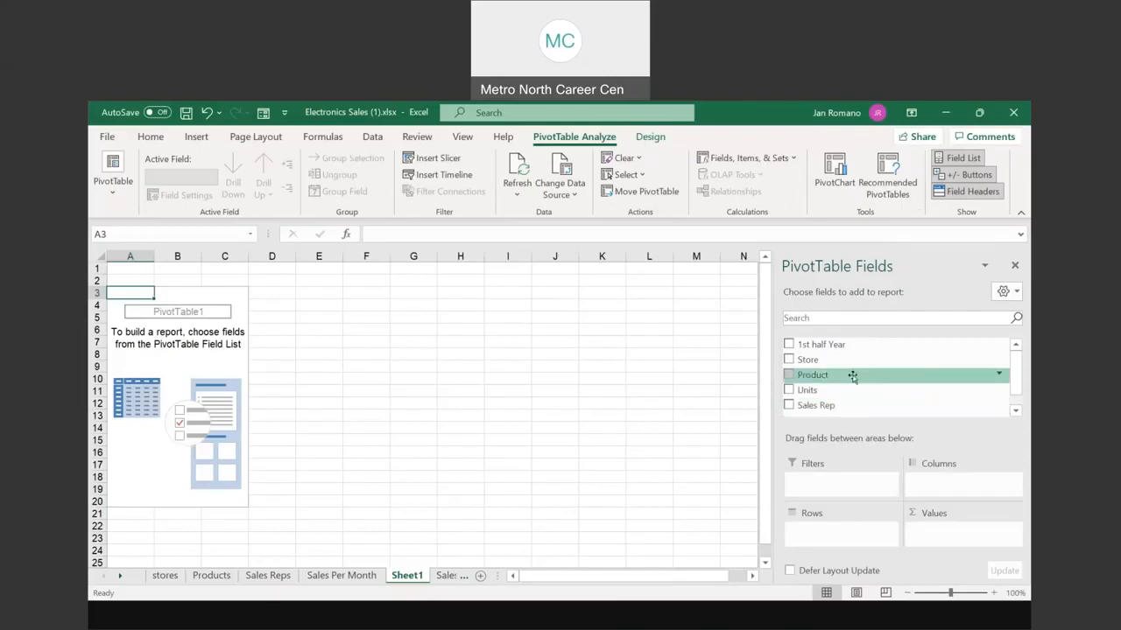
Step: Add Store to Rows and Units to Values, giving Boston 434 through New York City 203, total 2450
{"action": "left_click", "coordinate": [789, 360]}
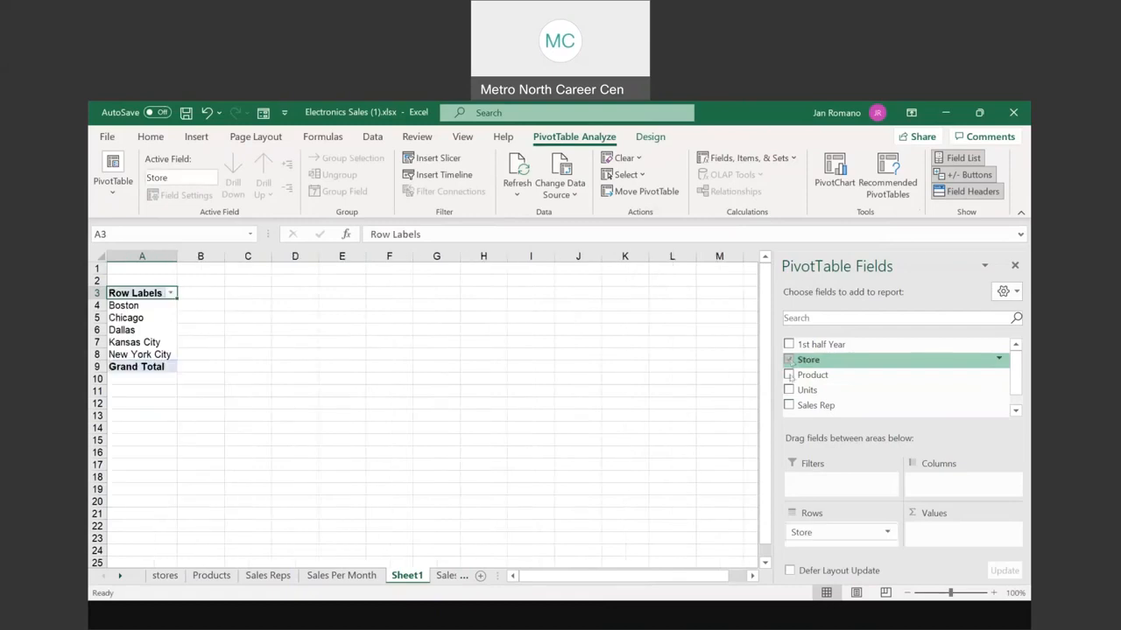
{"action": "left_click", "coordinate": [789, 390]}
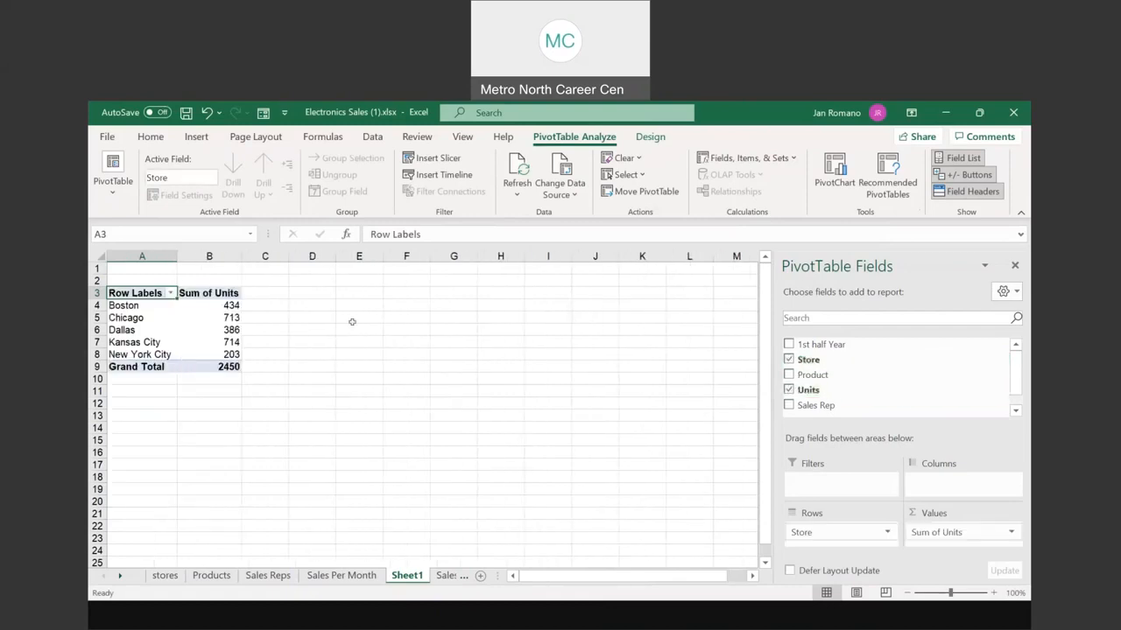
{"action": "mouse_move", "coordinate": [217, 312]}
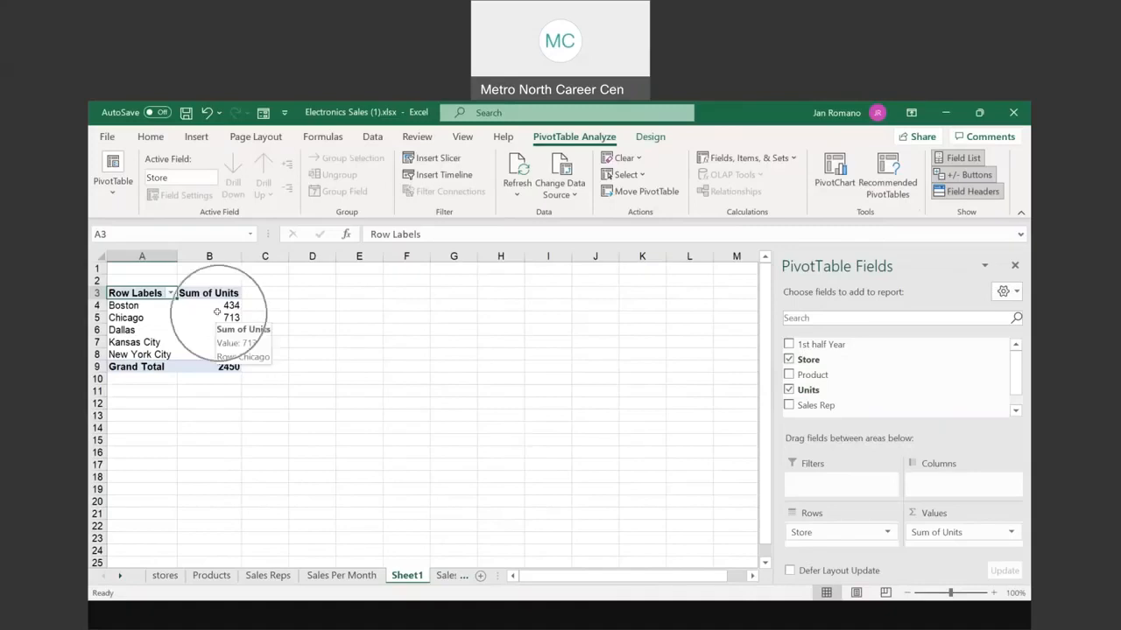
{"action": "key", "text": "ctrl"}
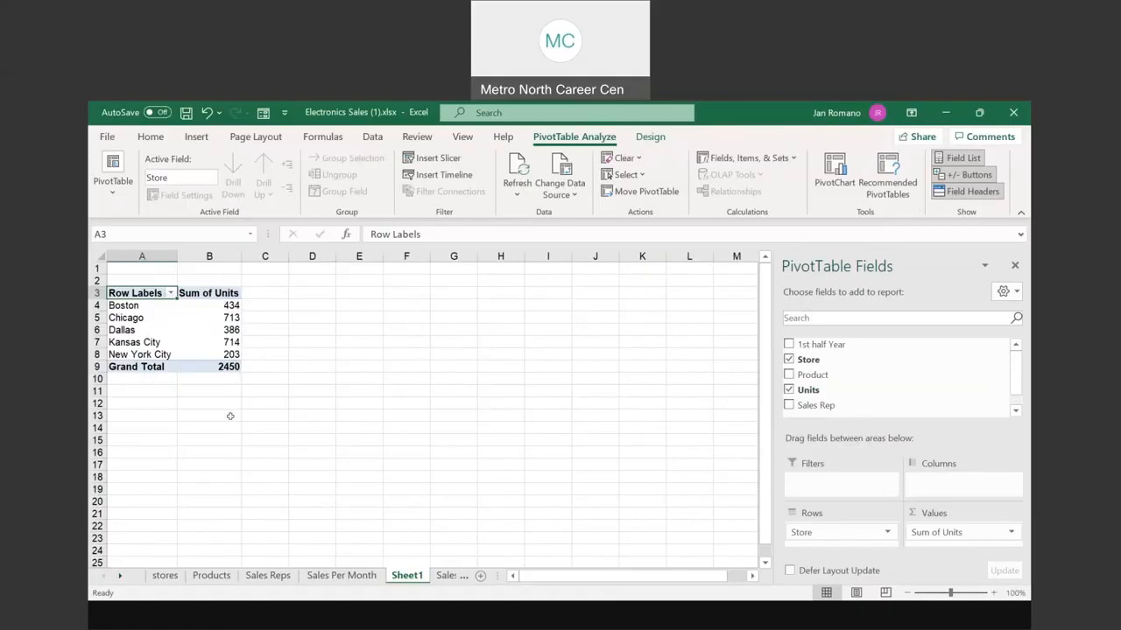
Step: Check the Units values on the Sales sheet, including 148 in D8, then return to Sheet1's PivotTable
{"action": "left_click", "coordinate": [809, 390]}
{"action": "left_click", "coordinate": [455, 578]}
{"action": "left_click", "coordinate": [406, 289]}
{"action": "left_click_drag", "start_coordinate": [406, 290], "coordinate": [423, 439]}
{"action": "scroll", "coordinate": [421, 411], "scroll_direction": "up", "scroll_amount": 6}
{"action": "left_click", "coordinate": [421, 386]}
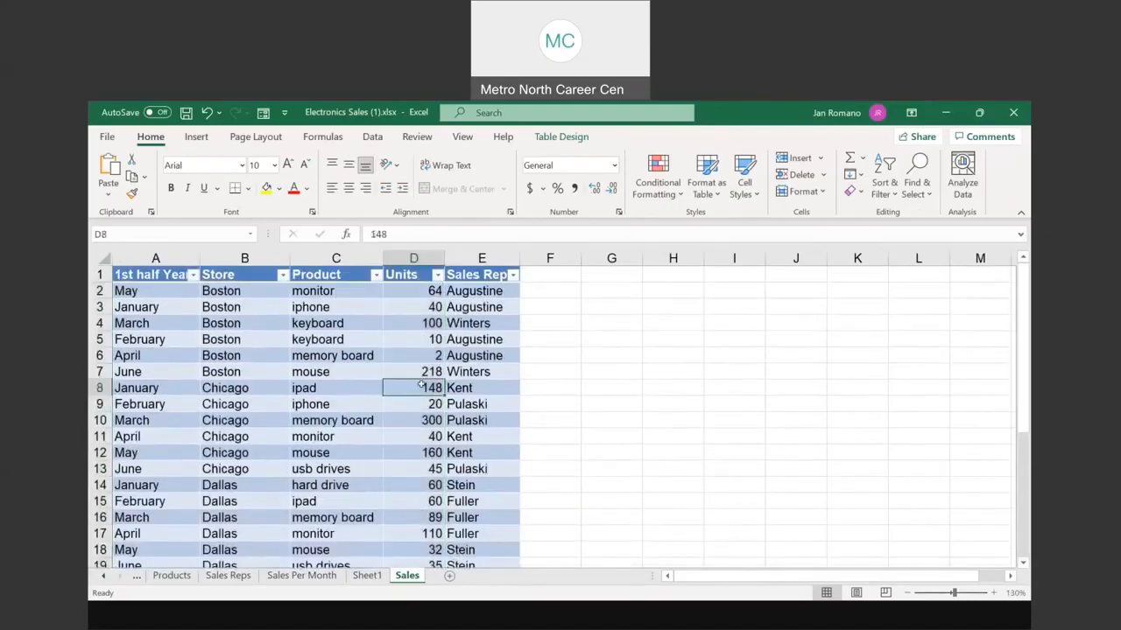
{"action": "left_click", "coordinate": [368, 576]}
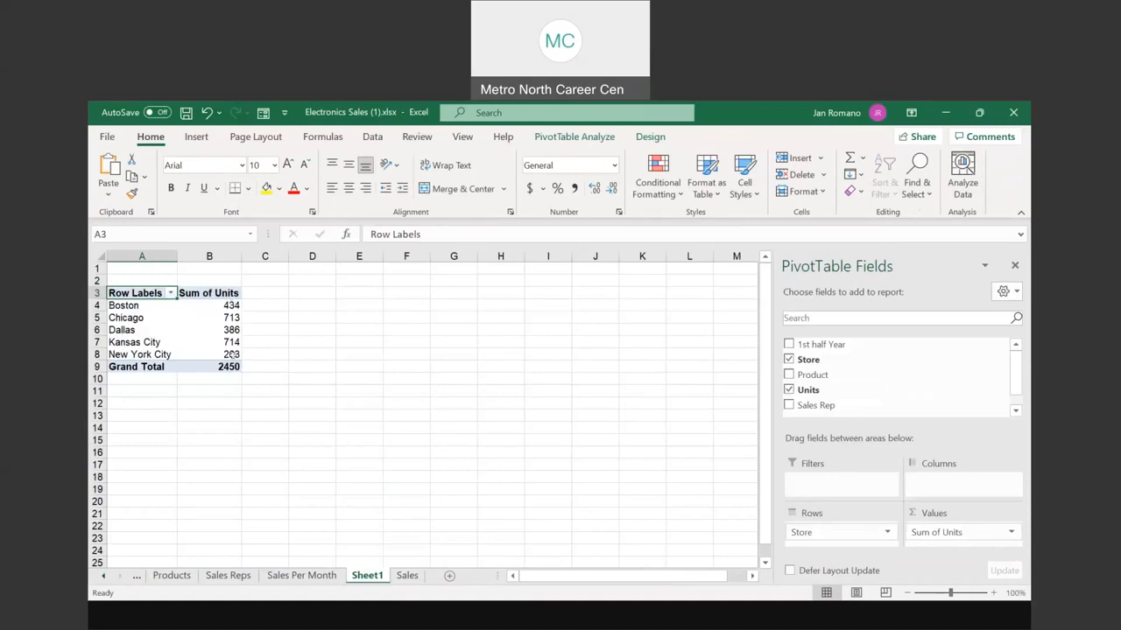
{"action": "key", "text": "ctrl"}
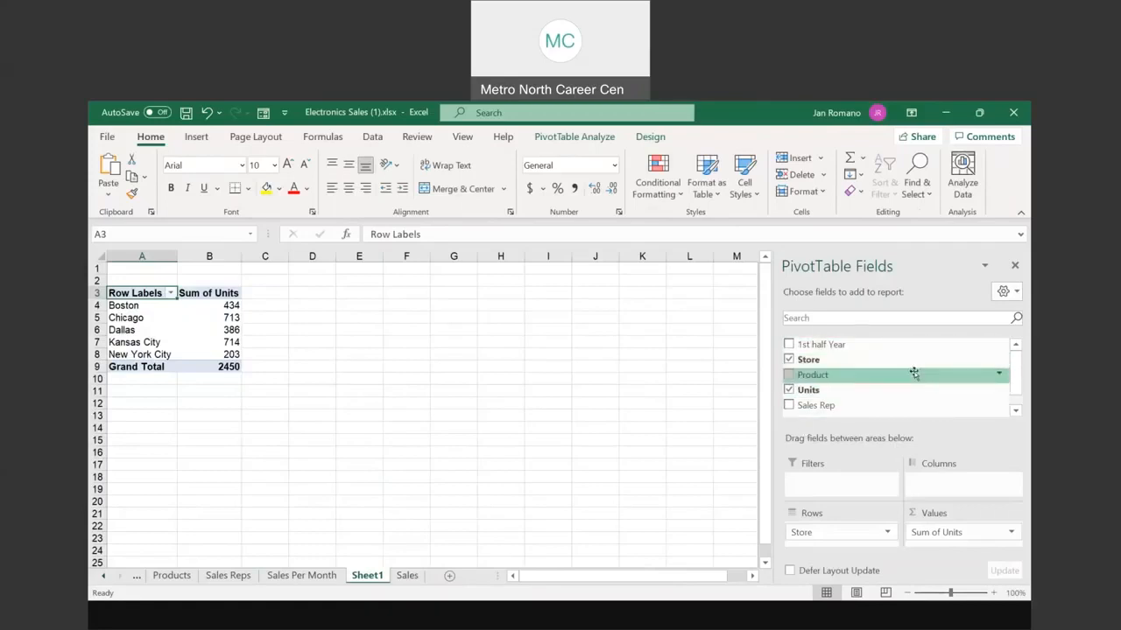
Step: Add Sales Rep to the pivot rows, splitting Boston's 434 units into 116 and 318
{"action": "left_click", "coordinate": [791, 406]}
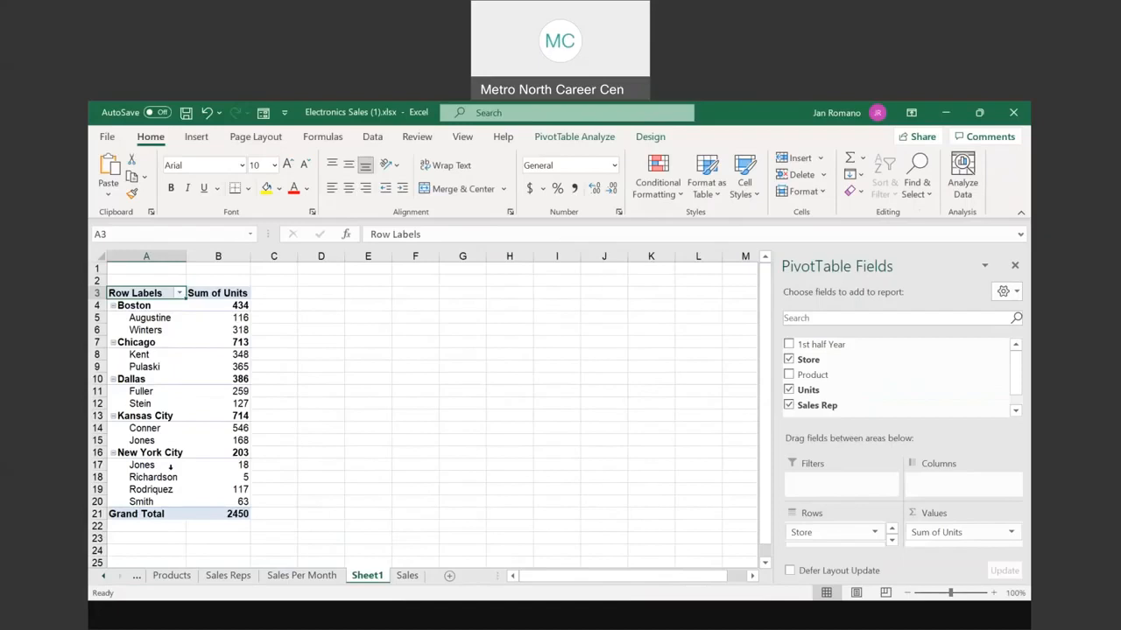
{"action": "scroll", "coordinate": [171, 467], "scroll_direction": "down", "scroll_amount": 1}
{"action": "scroll", "coordinate": [171, 467], "scroll_direction": "up", "scroll_amount": 1}
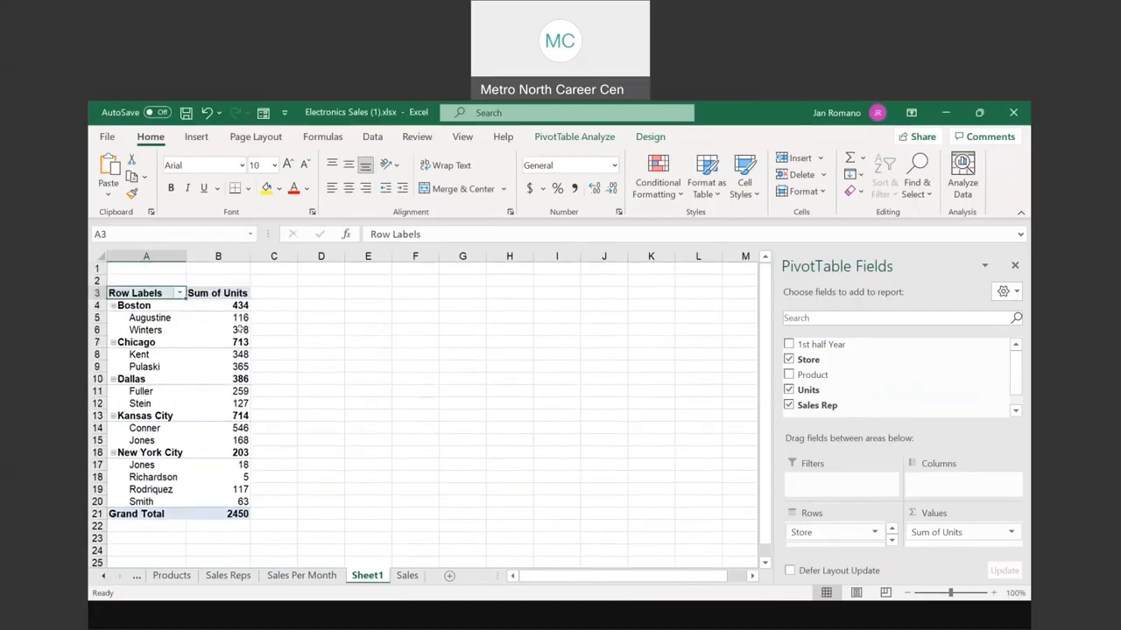
{"action": "left_click", "coordinate": [244, 305]}
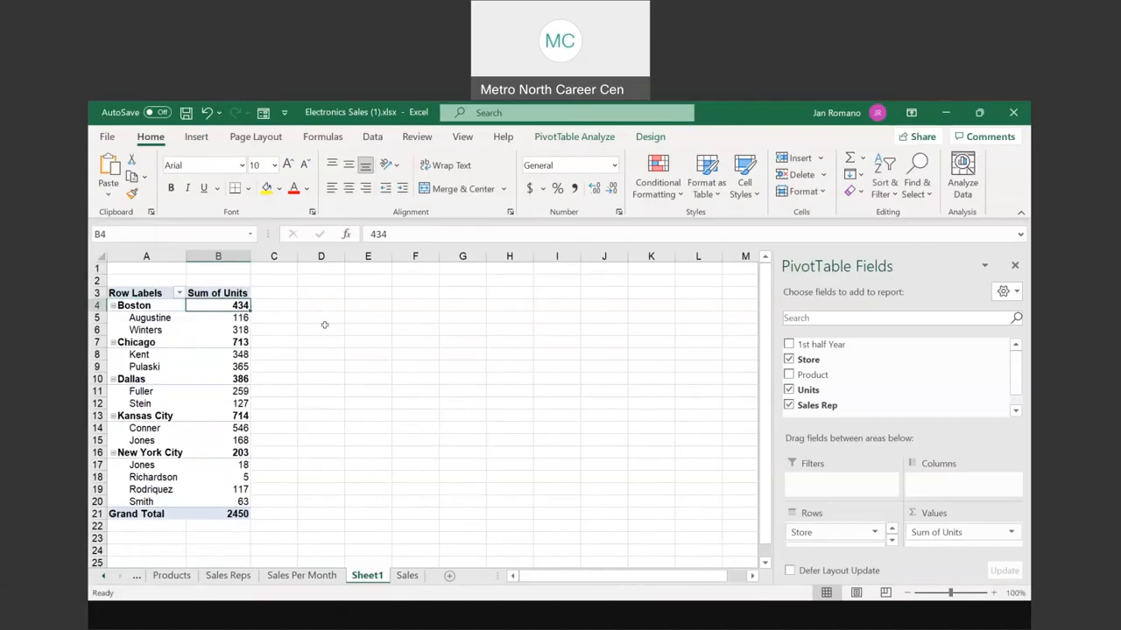
{"action": "left_click", "coordinate": [243, 318]}
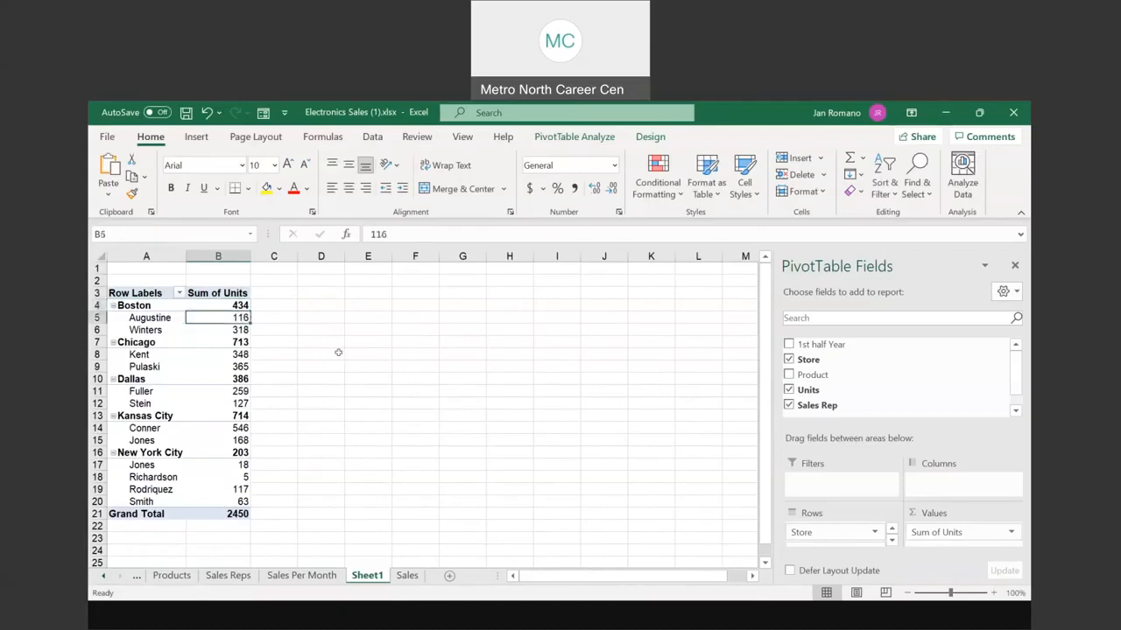
{"action": "left_click", "coordinate": [243, 330]}
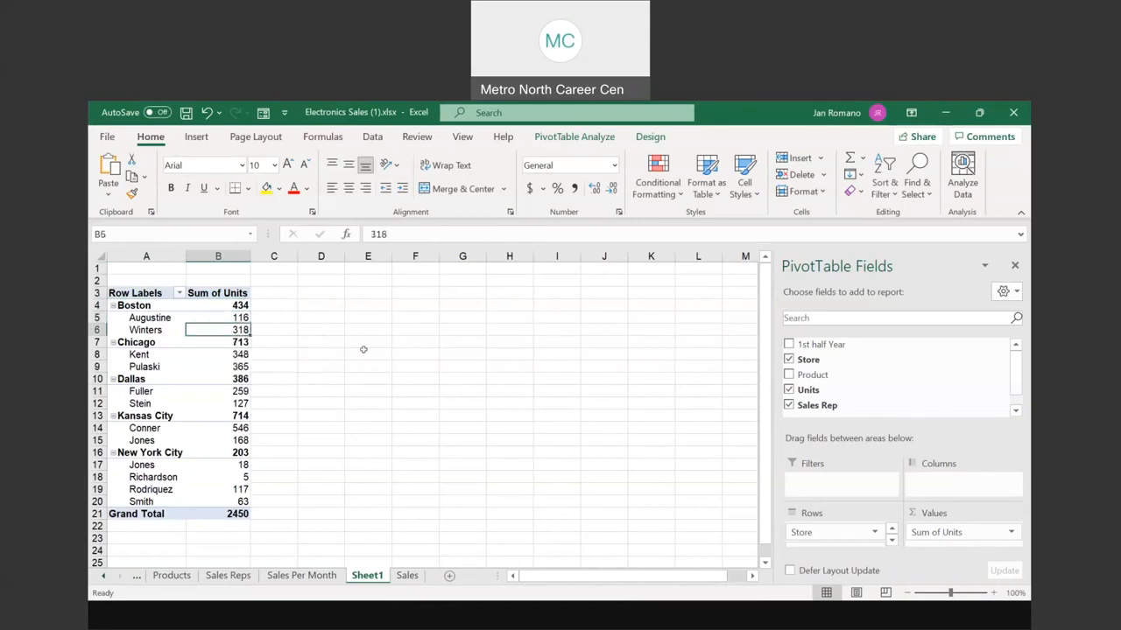
Step: Nest Product under each rep, splitting Augustine's 116 into iphone 40, keyboard 10, memory board 2, monitor 64
{"action": "left_click", "coordinate": [790, 375]}
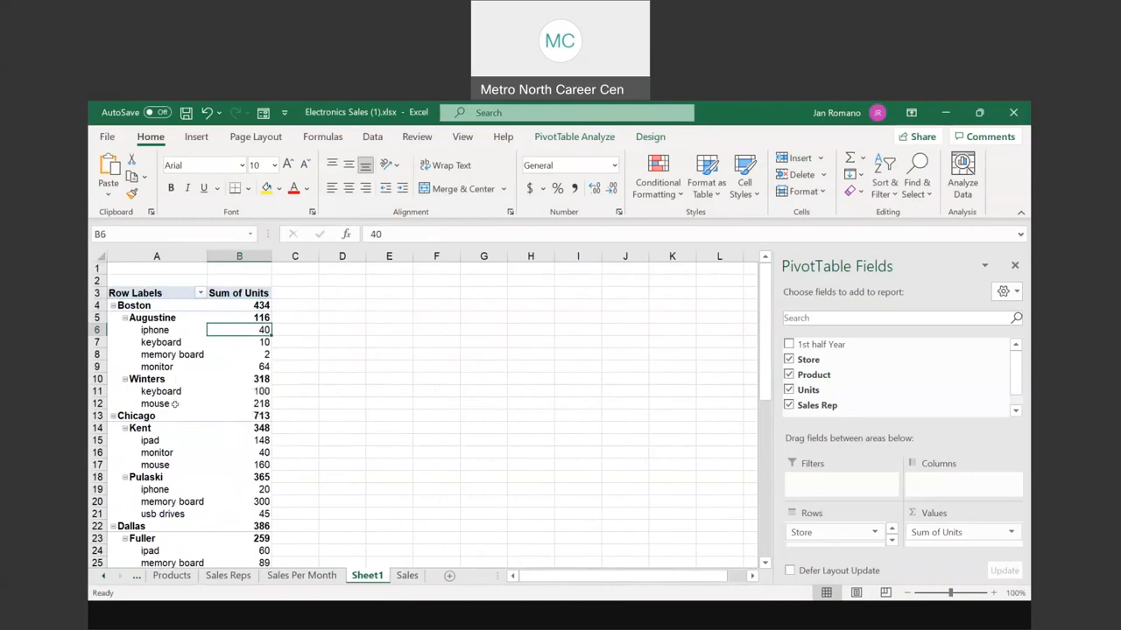
{"action": "scroll", "coordinate": [172, 441], "scroll_direction": "down", "scroll_amount": 1}
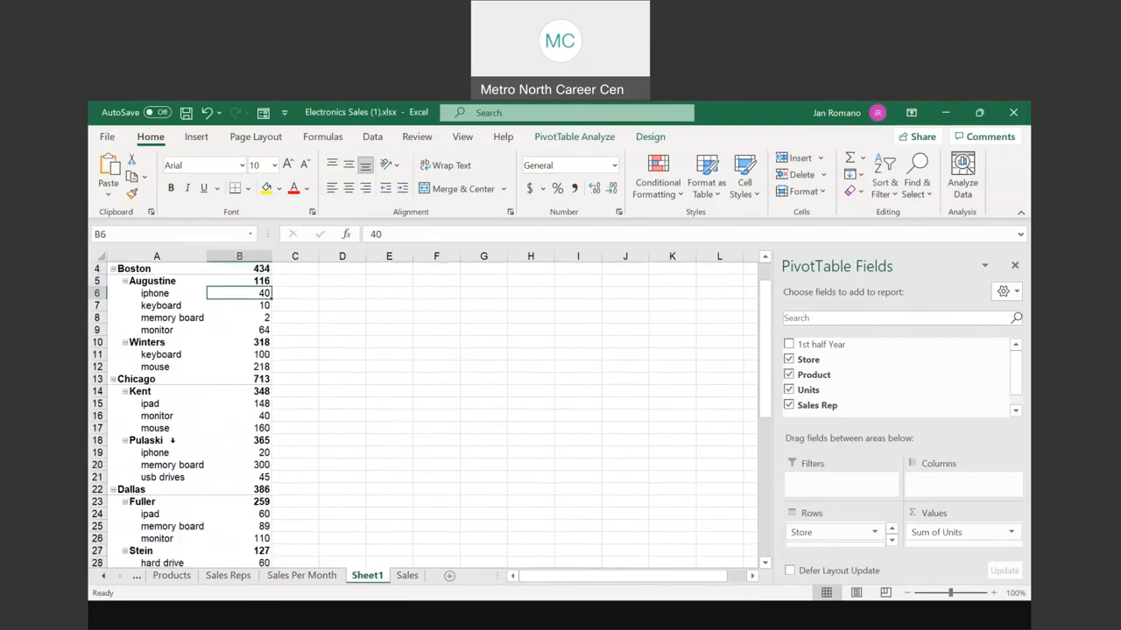
{"action": "scroll", "coordinate": [172, 440], "scroll_direction": "down", "scroll_amount": 3}
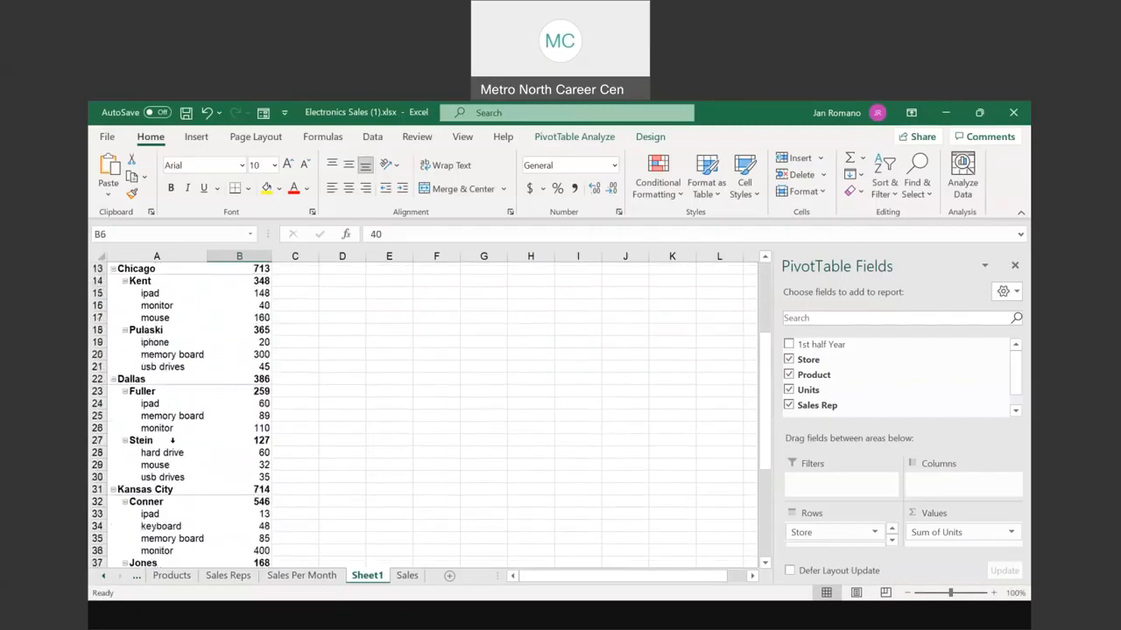
{"action": "scroll", "coordinate": [172, 440], "scroll_direction": "down", "scroll_amount": 2}
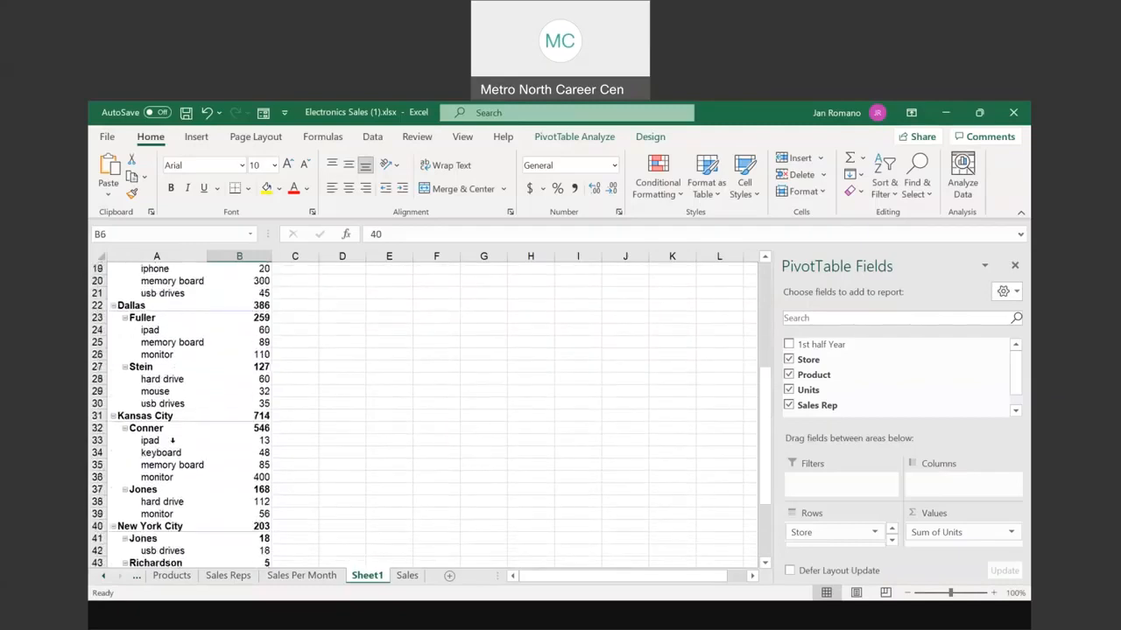
{"action": "scroll", "coordinate": [173, 440], "scroll_direction": "down", "scroll_amount": 2}
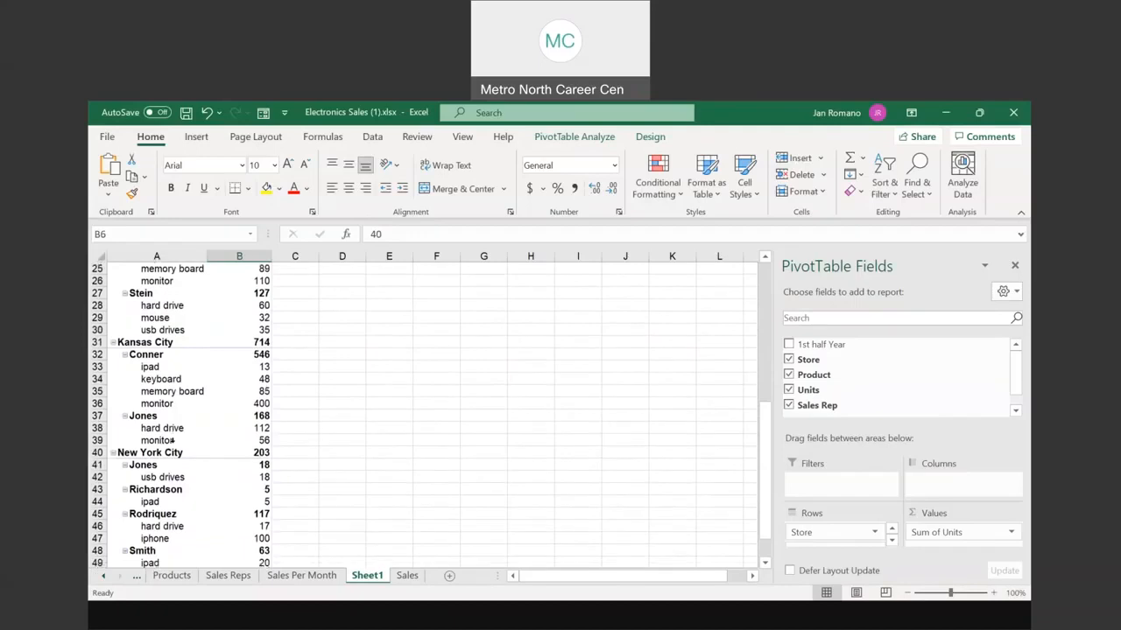
{"action": "scroll", "coordinate": [173, 440], "scroll_direction": "down", "scroll_amount": 2}
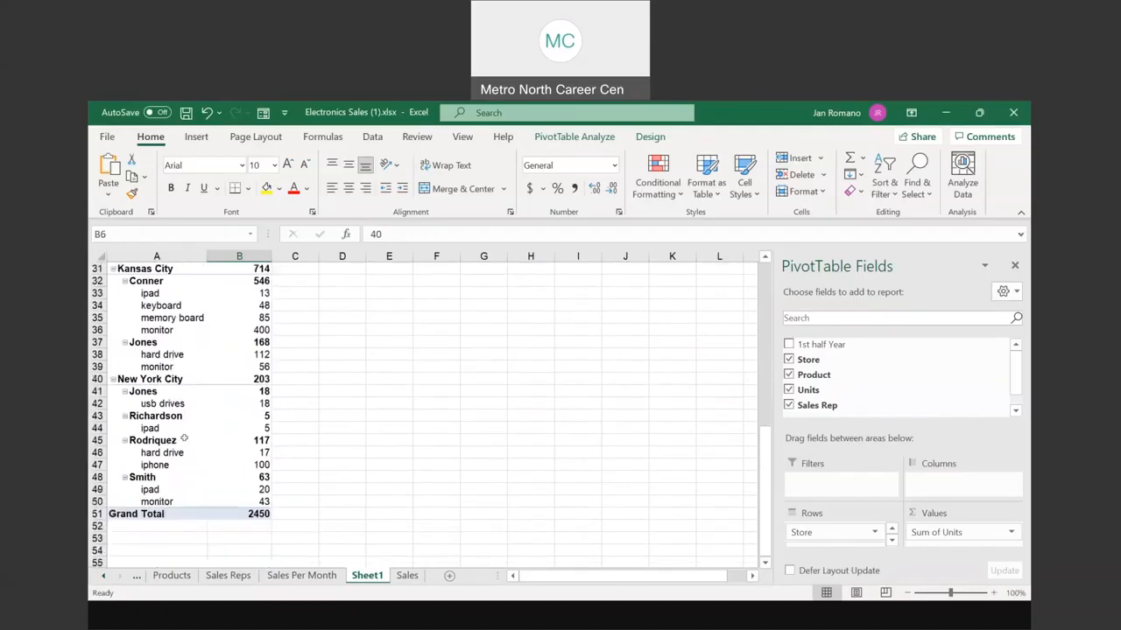
{"action": "scroll", "coordinate": [184, 439], "scroll_direction": "up", "scroll_amount": 3}
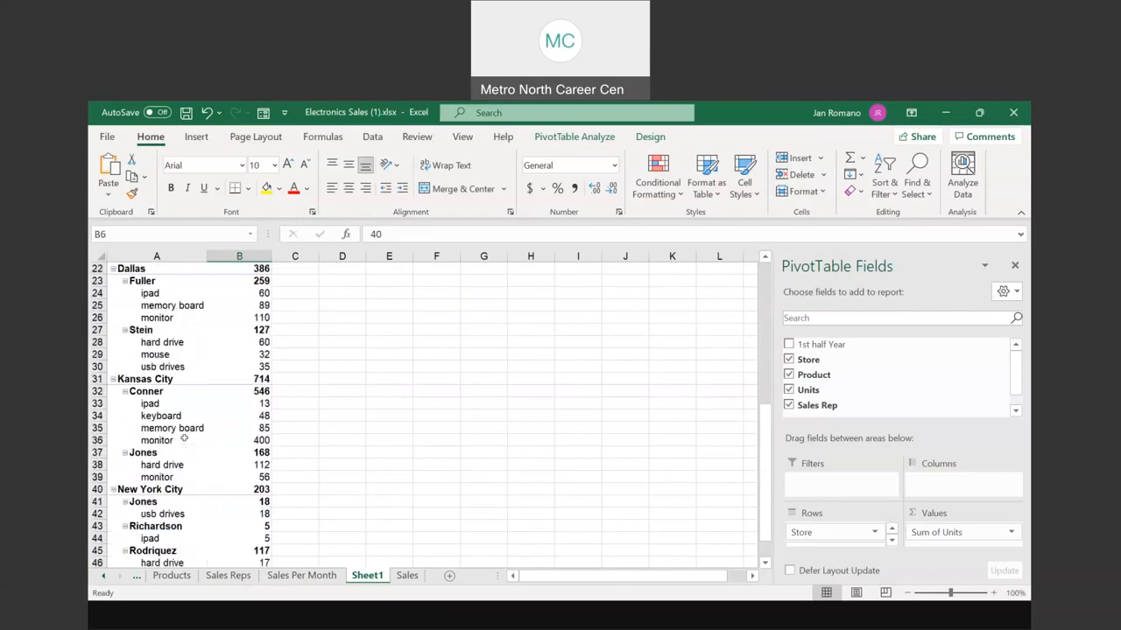
{"action": "scroll", "coordinate": [184, 439], "scroll_direction": "up", "scroll_amount": 7}
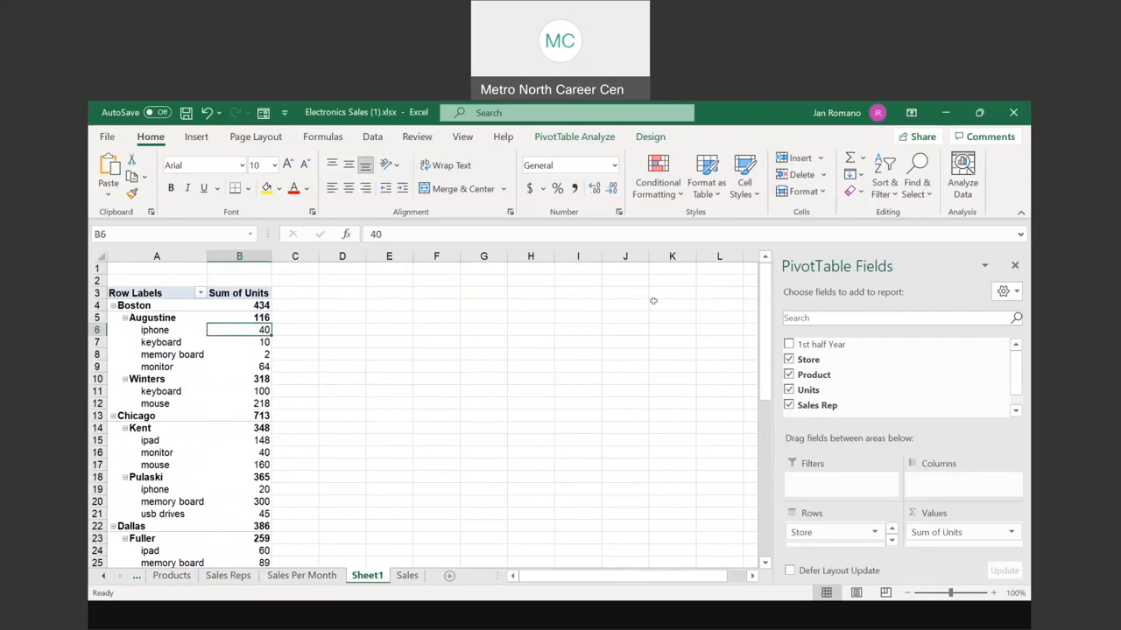
Step: Try adding 1st half Year, then clear every field, leaving an empty pivot table
{"action": "key", "text": "ctrl"}
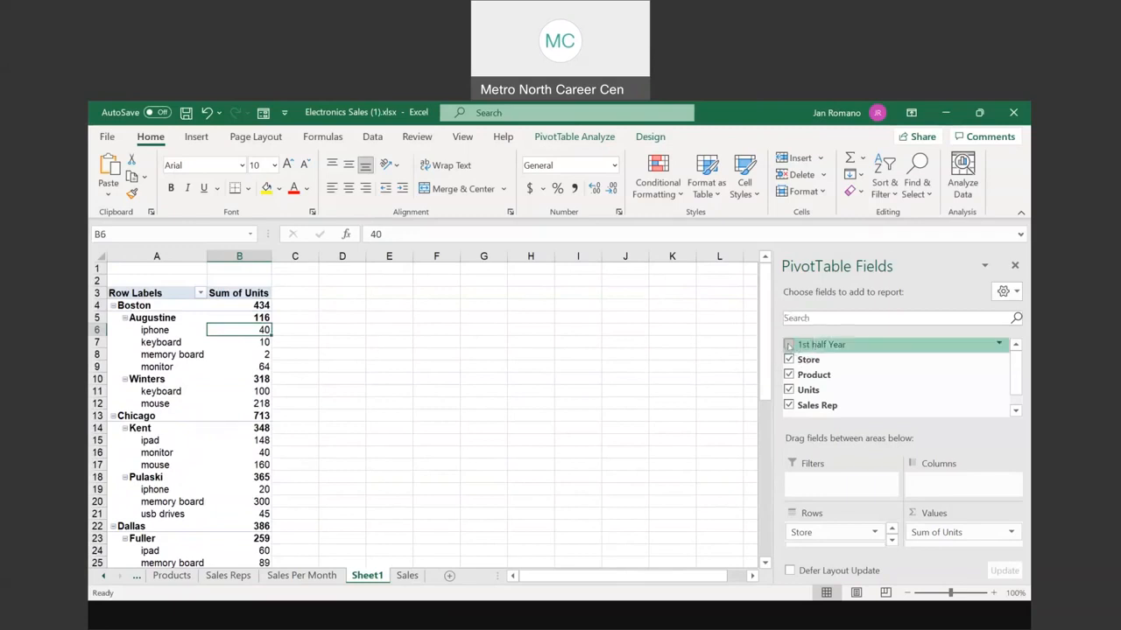
{"action": "key", "text": "ctrl"}
{"action": "key", "text": "ctrl"}
{"action": "key", "text": "ctrl"}
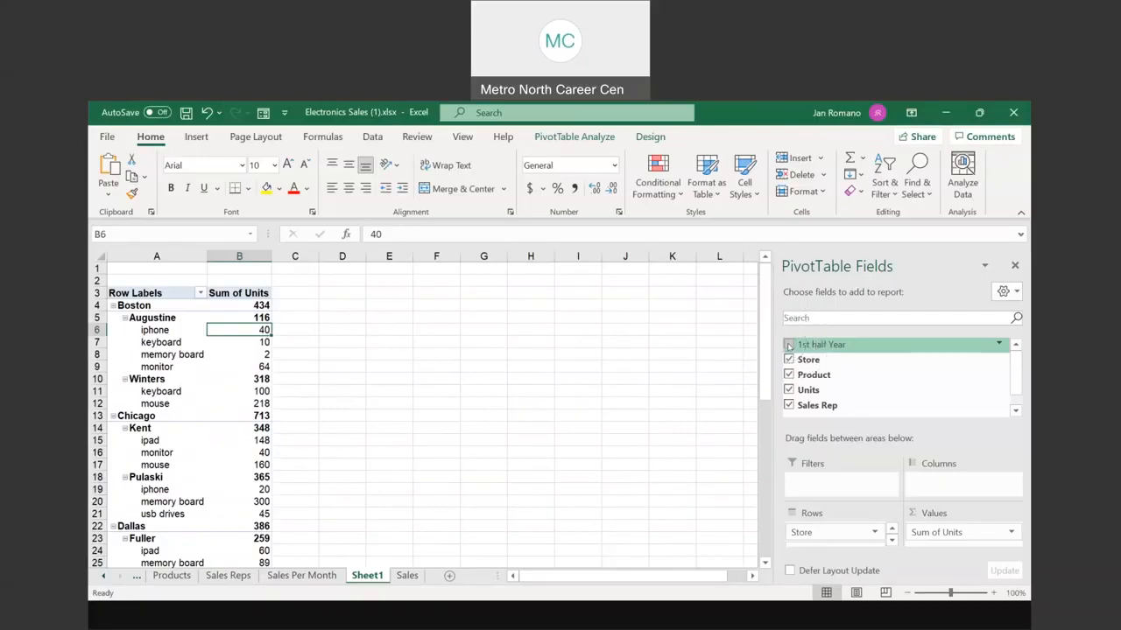
{"action": "left_click", "coordinate": [789, 346]}
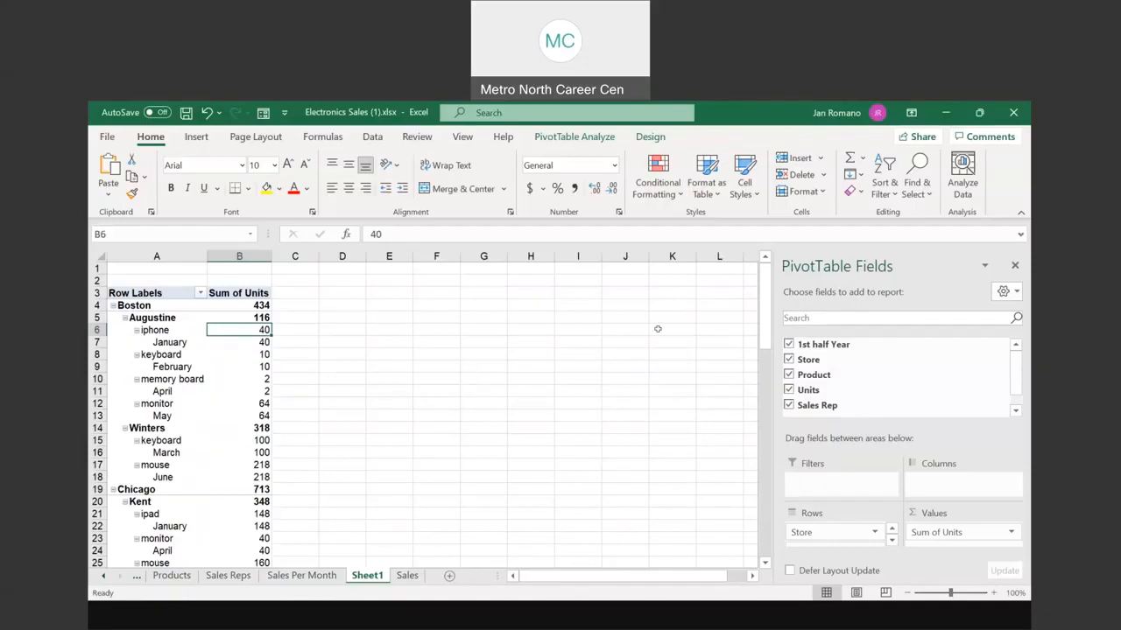
{"action": "left_click", "coordinate": [789, 344]}
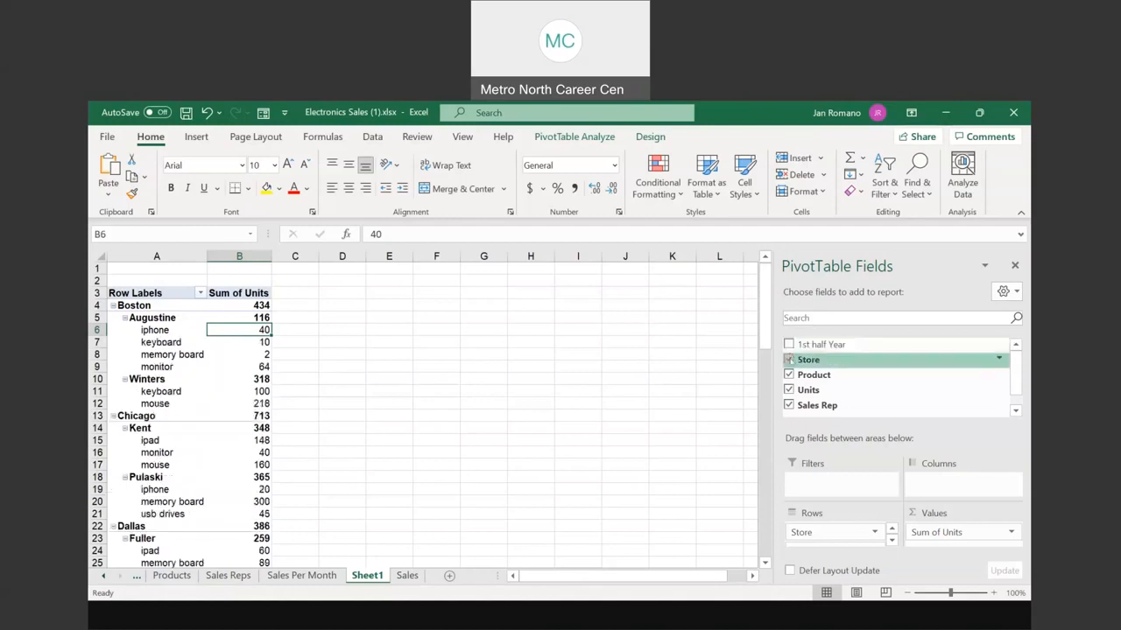
{"action": "left_click", "coordinate": [789, 360]}
{"action": "left_click", "coordinate": [788, 374]}
{"action": "left_click", "coordinate": [789, 390]}
{"action": "left_click", "coordinate": [789, 406]}
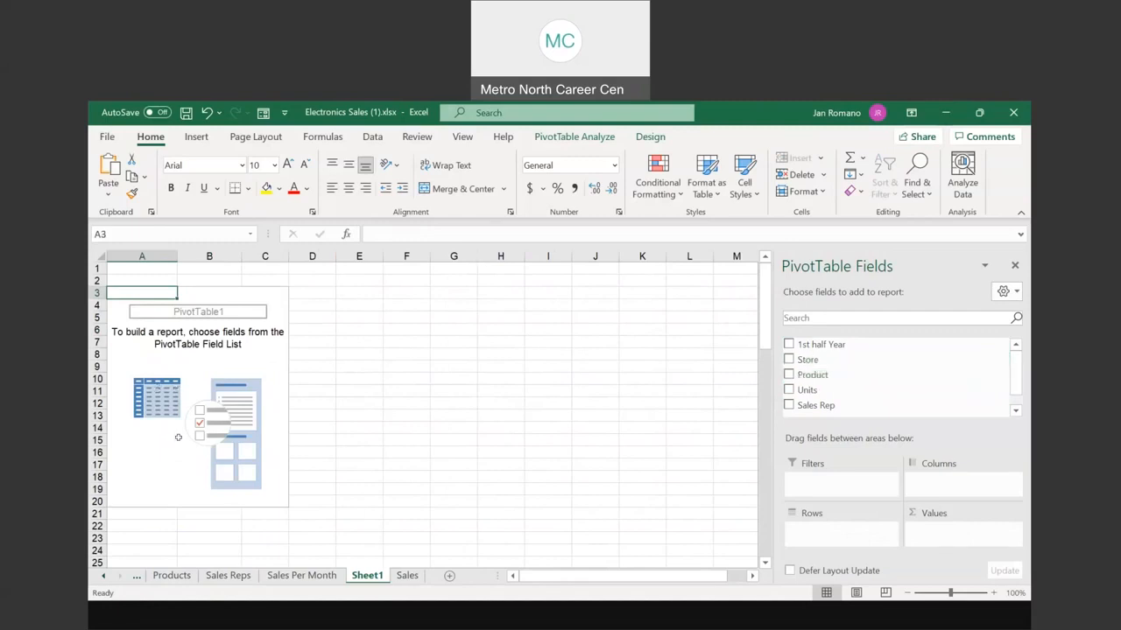
Step: Show Sum of Units by Sales Rep, with Conner highest at 546 and 2450 total
{"action": "left_click", "coordinate": [789, 405]}
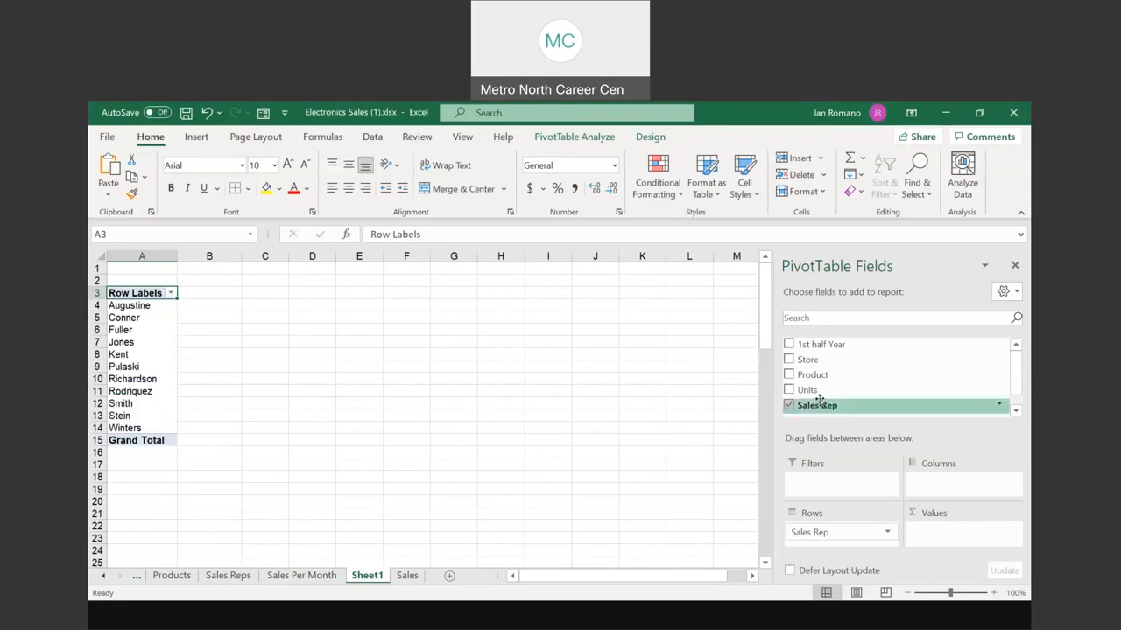
{"action": "left_click", "coordinate": [788, 391]}
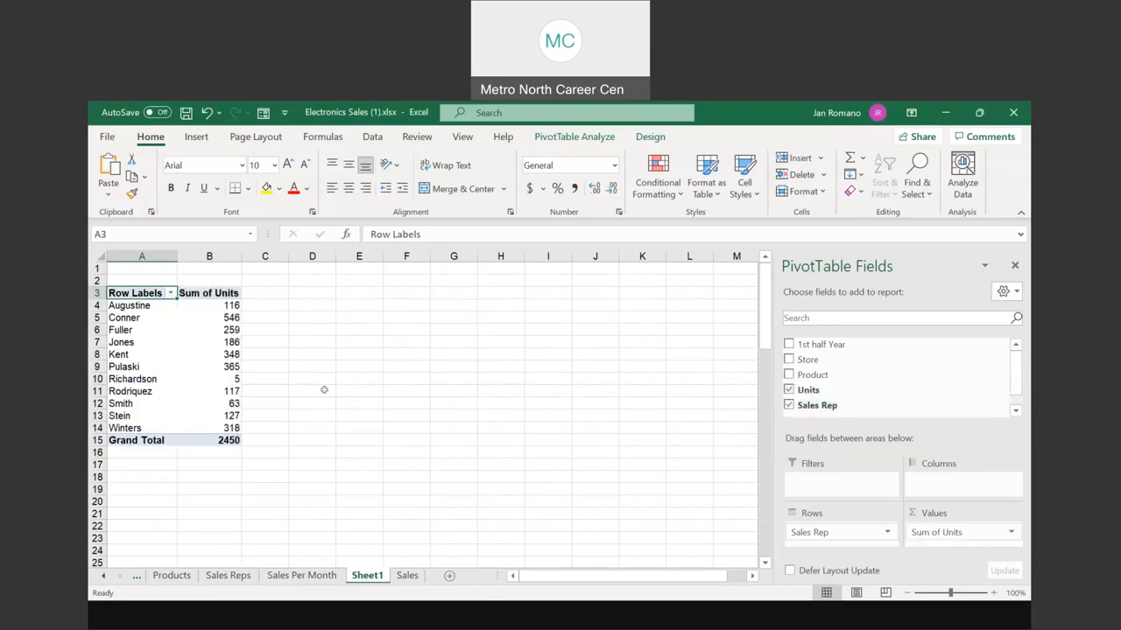
{"action": "left_click", "coordinate": [226, 303]}
{"action": "left_click_drag", "start_coordinate": [226, 304], "coordinate": [219, 428]}
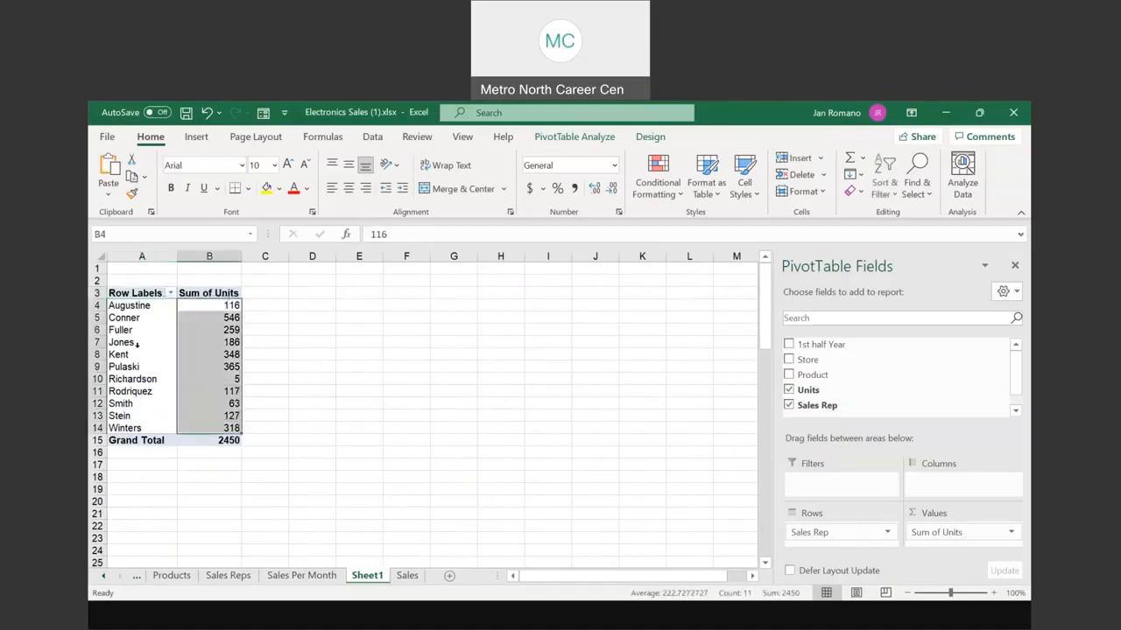
{"action": "left_click", "coordinate": [202, 340]}
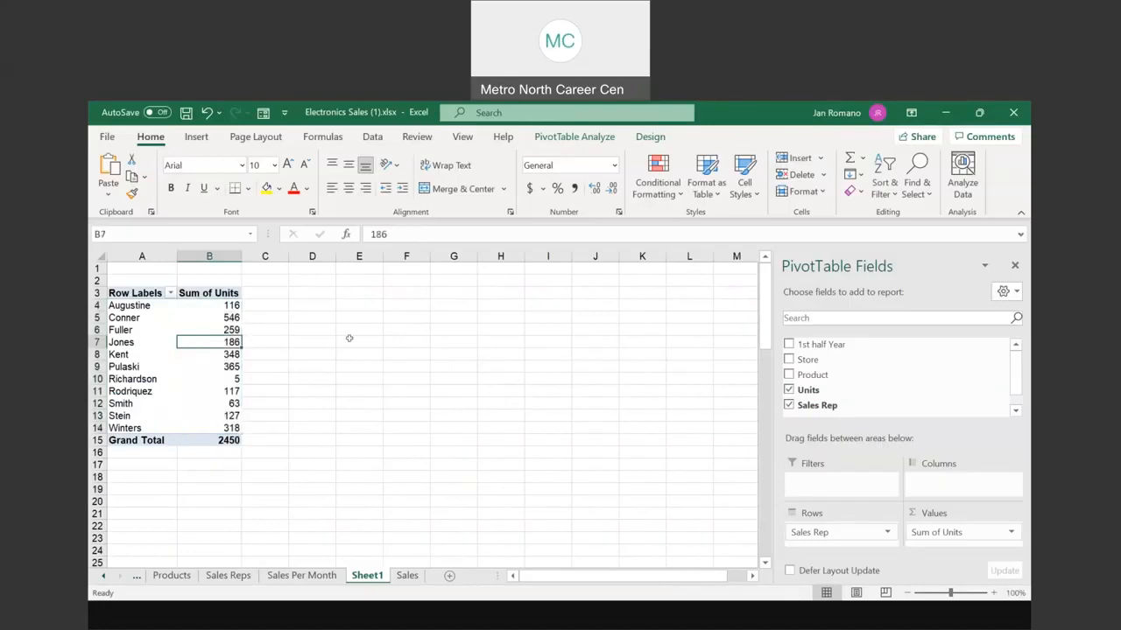
{"action": "mouse_move", "coordinate": [214, 305]}
Step: Sort reps by Sum of Units smallest to largest, then remove Sales Rep, leaving a 2450 total
{"action": "right_click", "coordinate": [232, 315]}
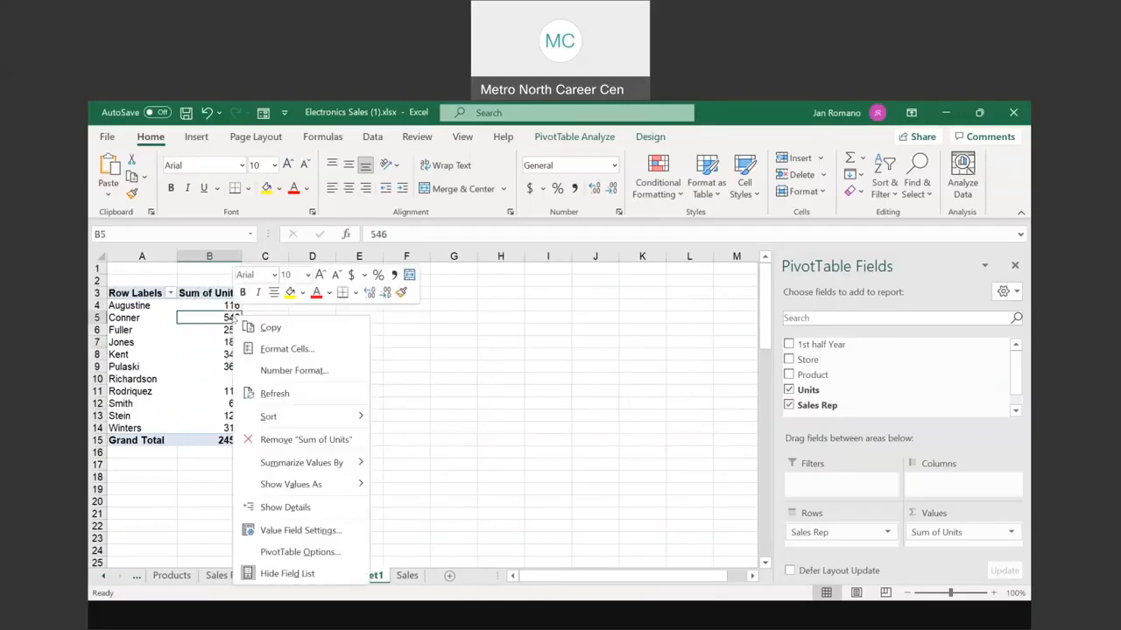
{"action": "mouse_move", "coordinate": [313, 419]}
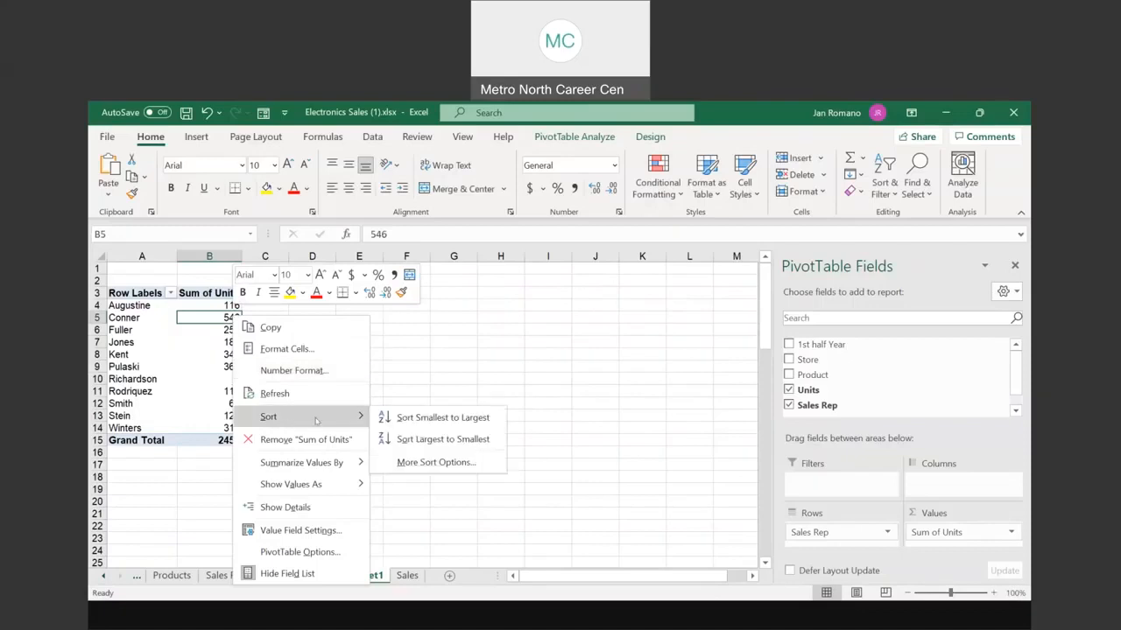
{"action": "left_click", "coordinate": [452, 422]}
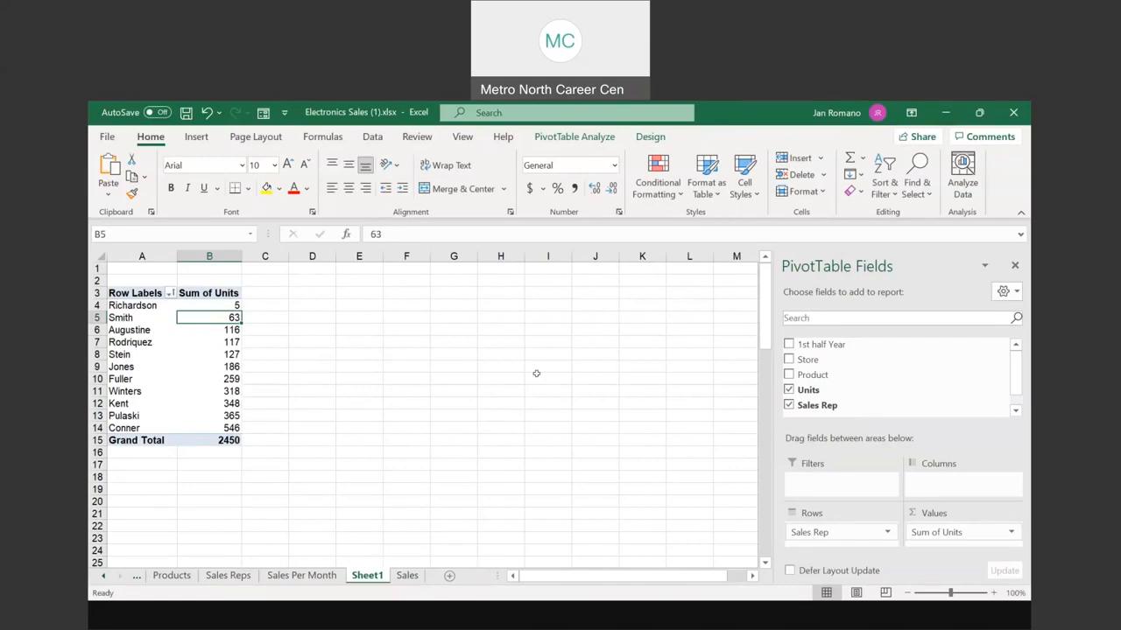
{"action": "left_click", "coordinate": [791, 407]}
Step: Group the pivot by Store, sort stores by units ascending, then remove Store
{"action": "left_click", "coordinate": [790, 407]}
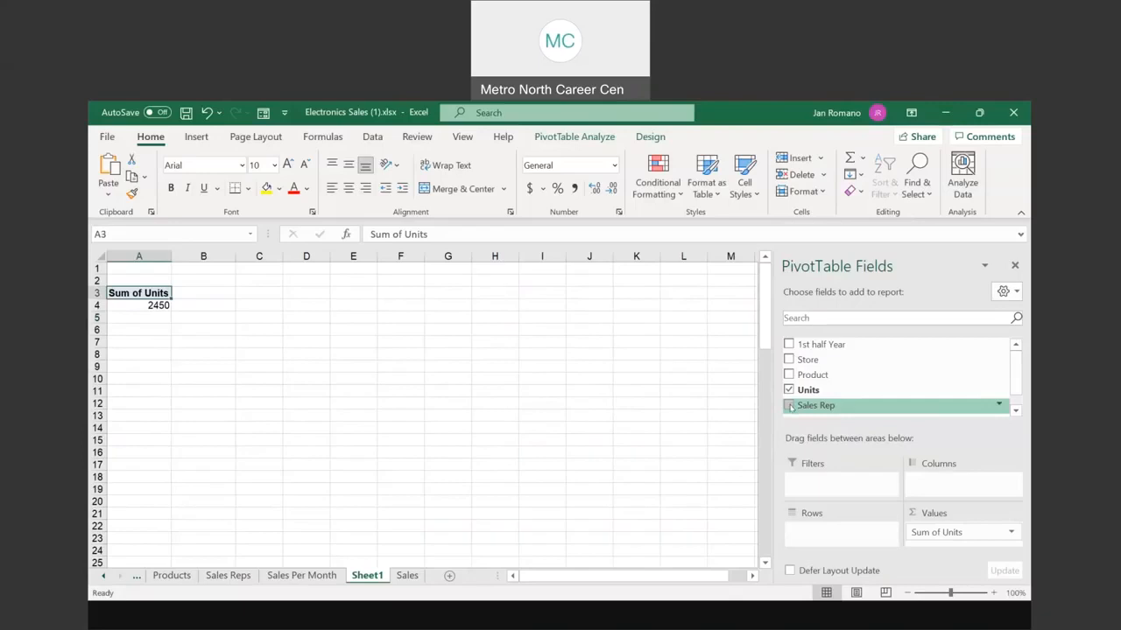
{"action": "left_click", "coordinate": [789, 361]}
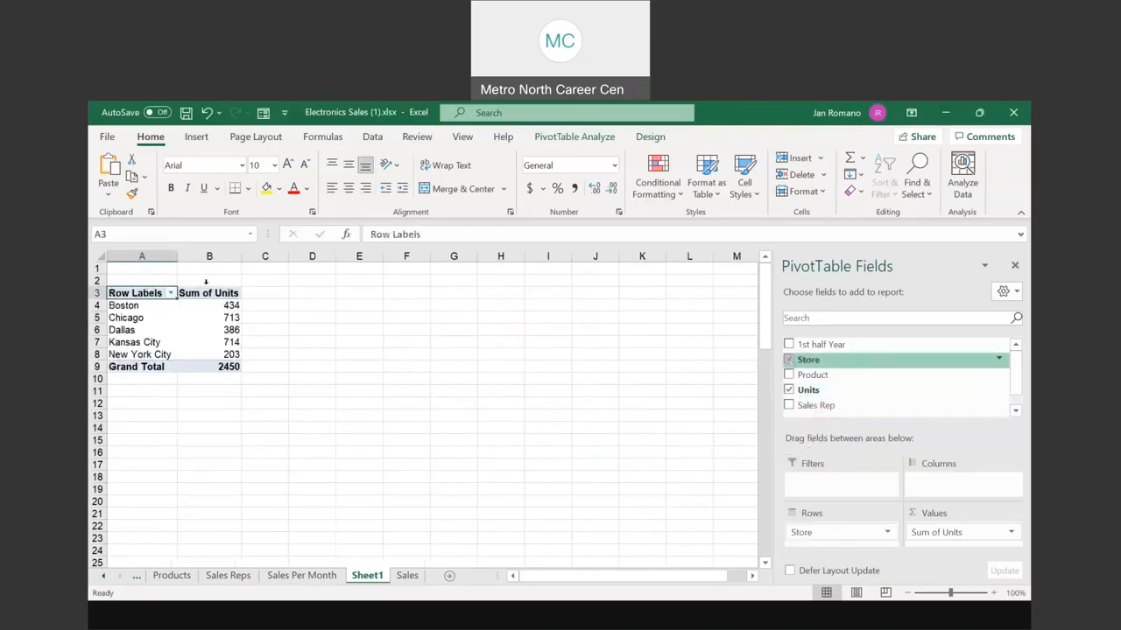
{"action": "right_click", "coordinate": [226, 306]}
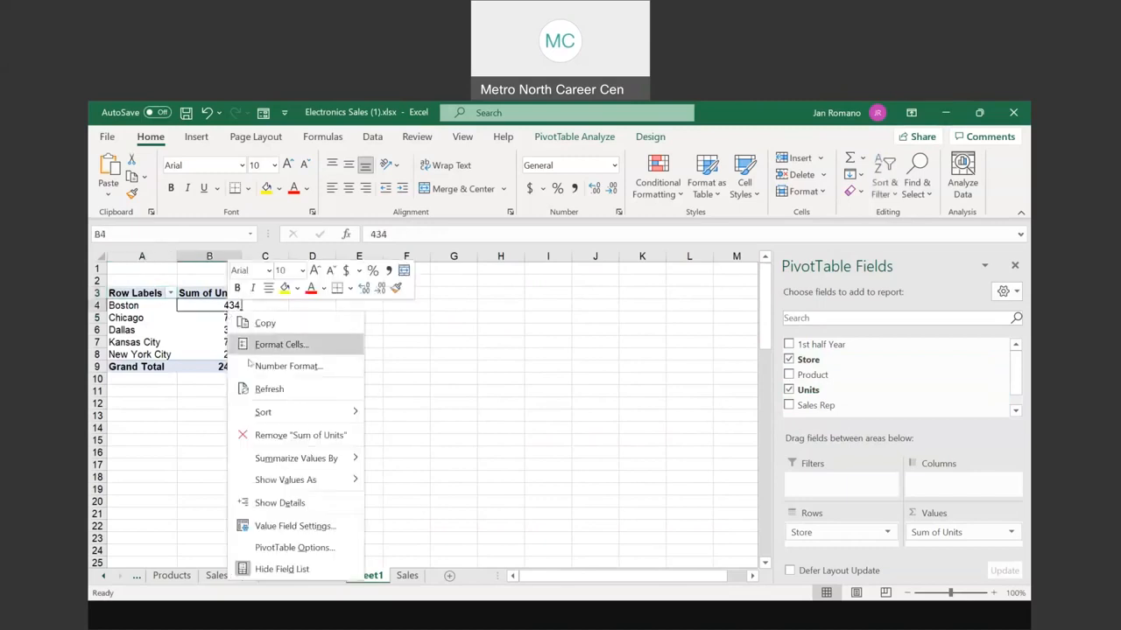
{"action": "mouse_move", "coordinate": [264, 411]}
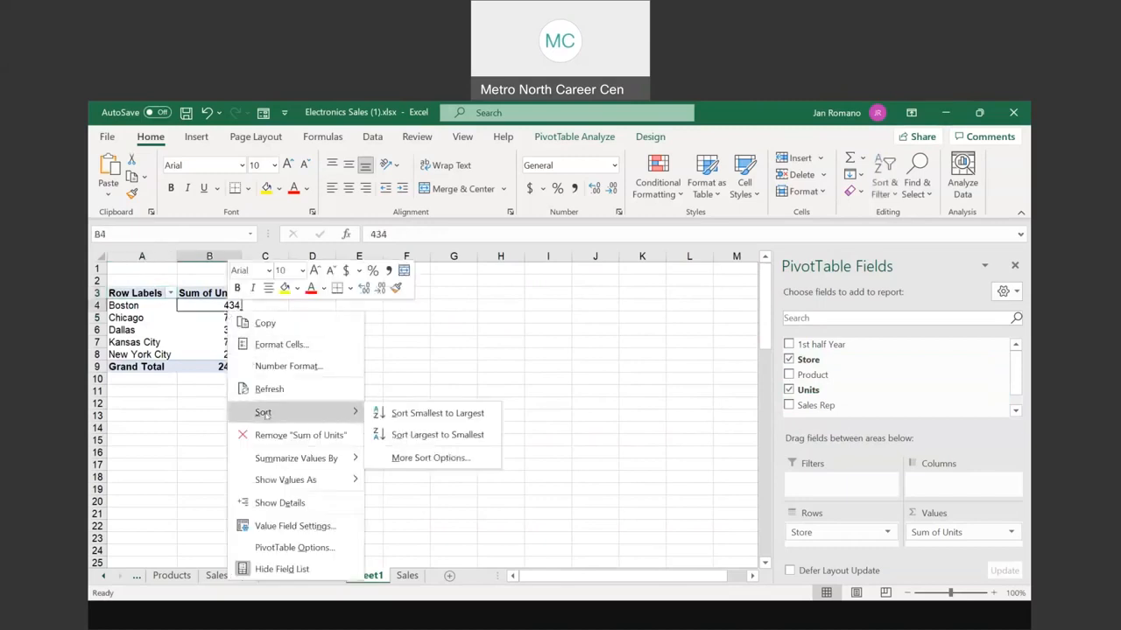
{"action": "left_click", "coordinate": [436, 413]}
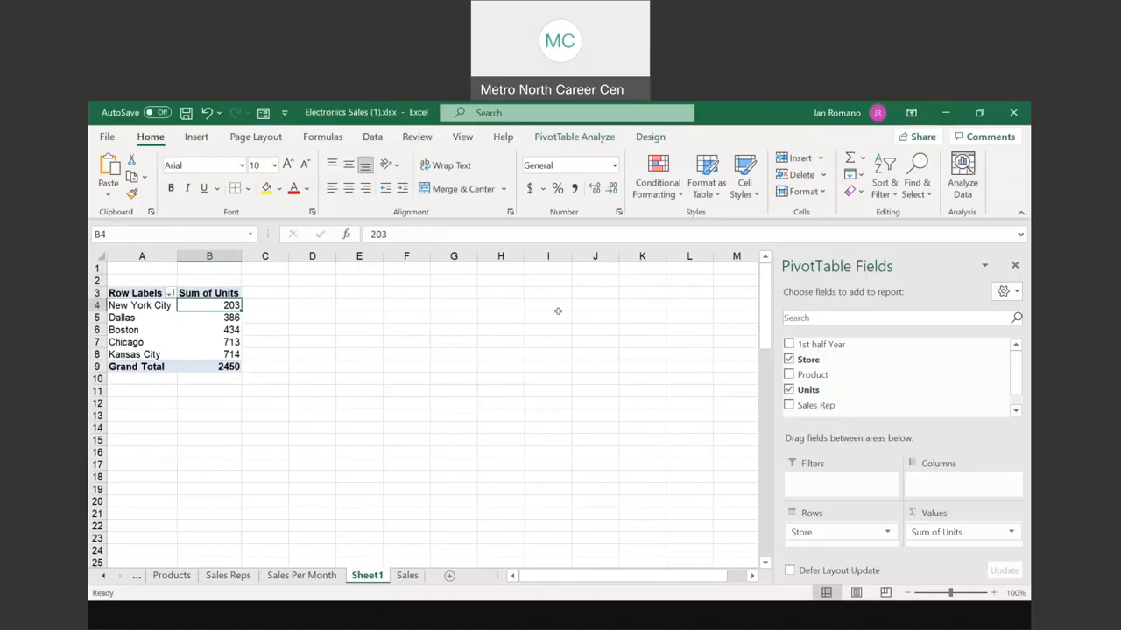
{"action": "left_click", "coordinate": [789, 360]}
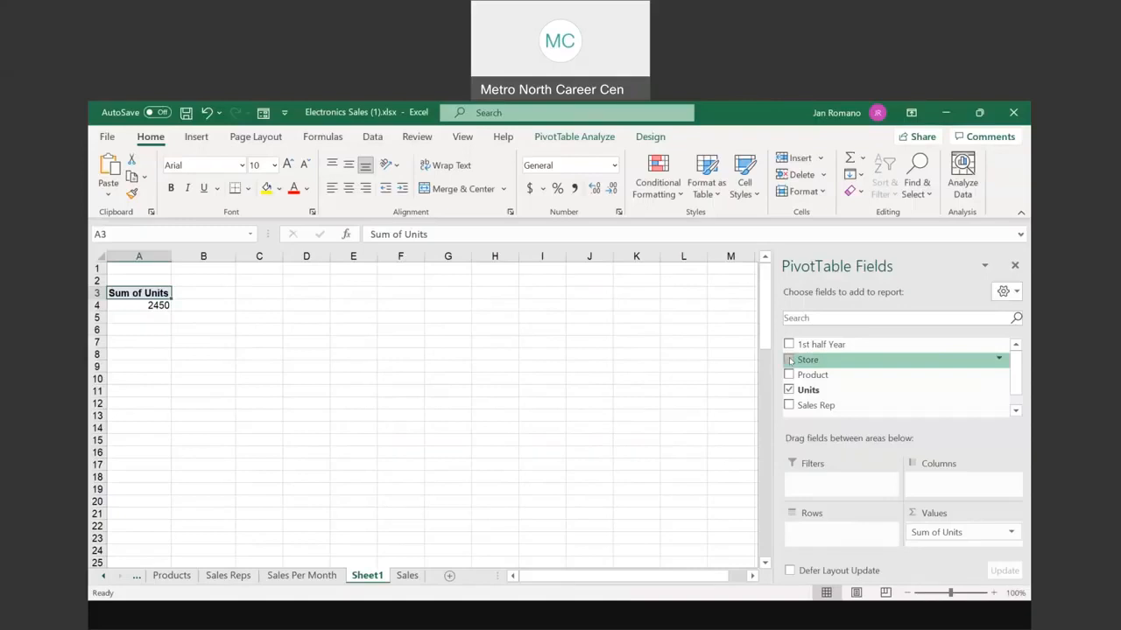
Step: List Sum of Units by Product, sorted ascending from usb drives 98 to monitor 713
{"action": "left_click", "coordinate": [789, 375]}
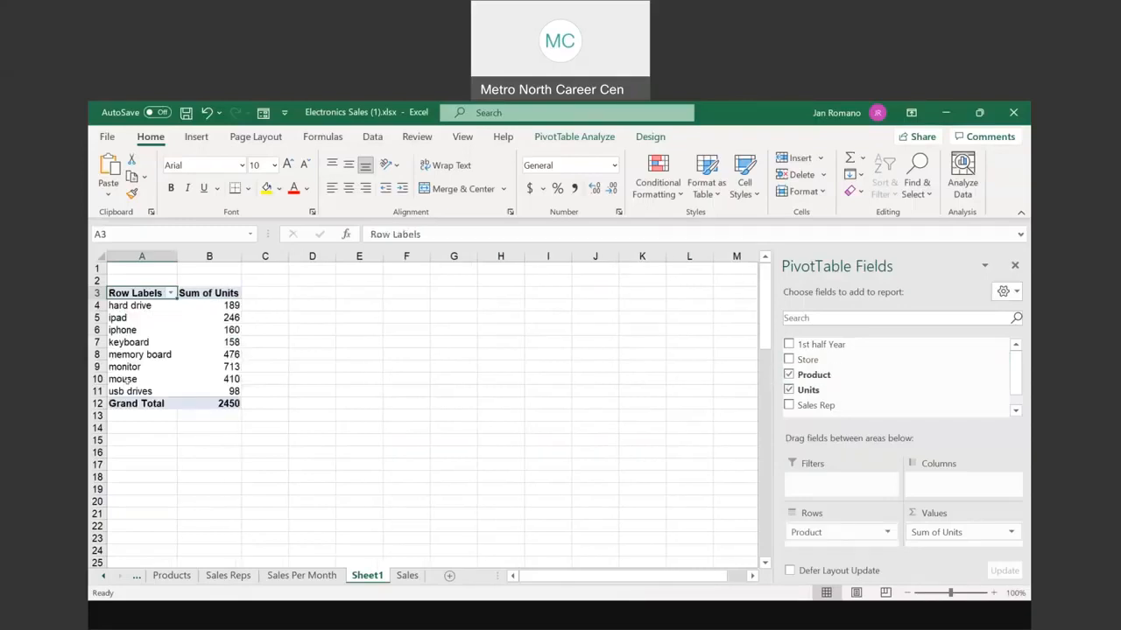
{"action": "right_click", "coordinate": [228, 319]}
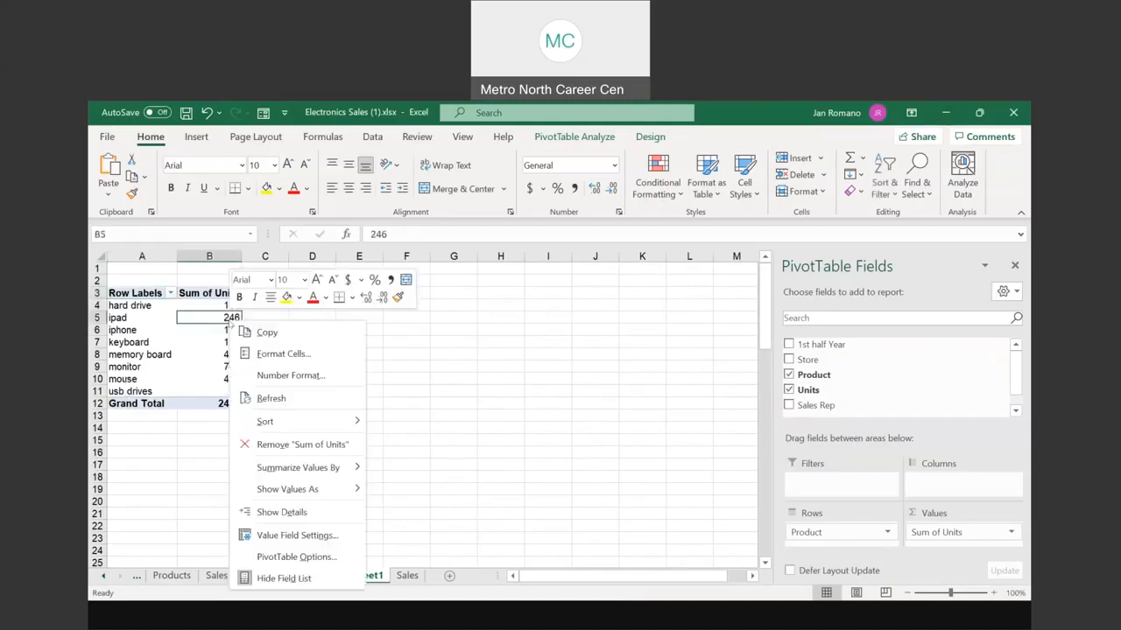
{"action": "mouse_move", "coordinate": [288, 422]}
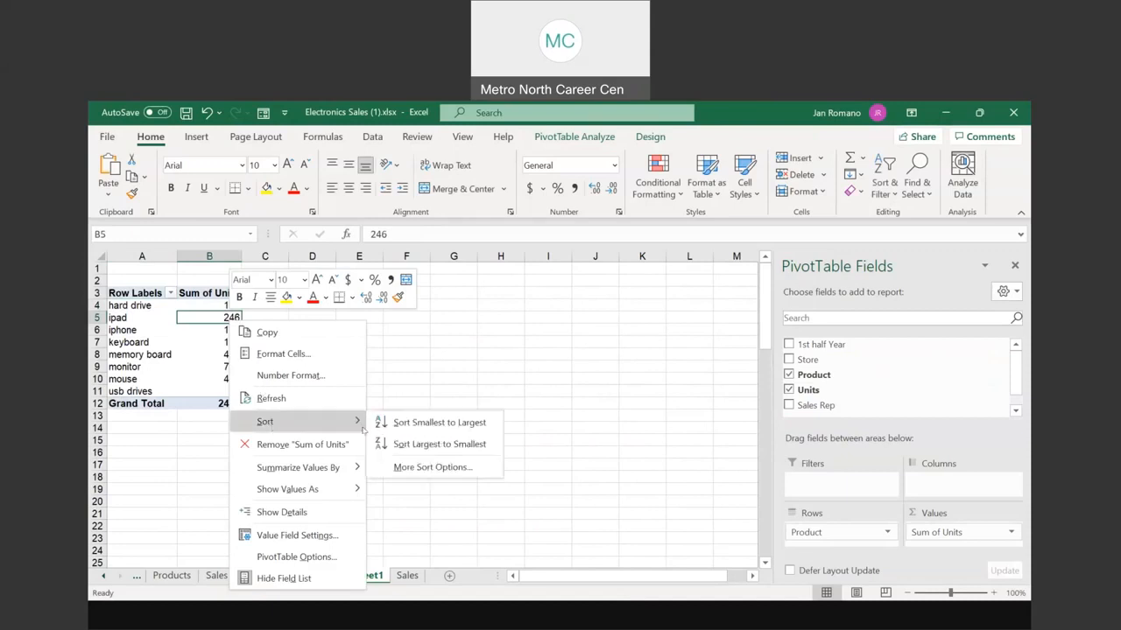
{"action": "left_click", "coordinate": [432, 424]}
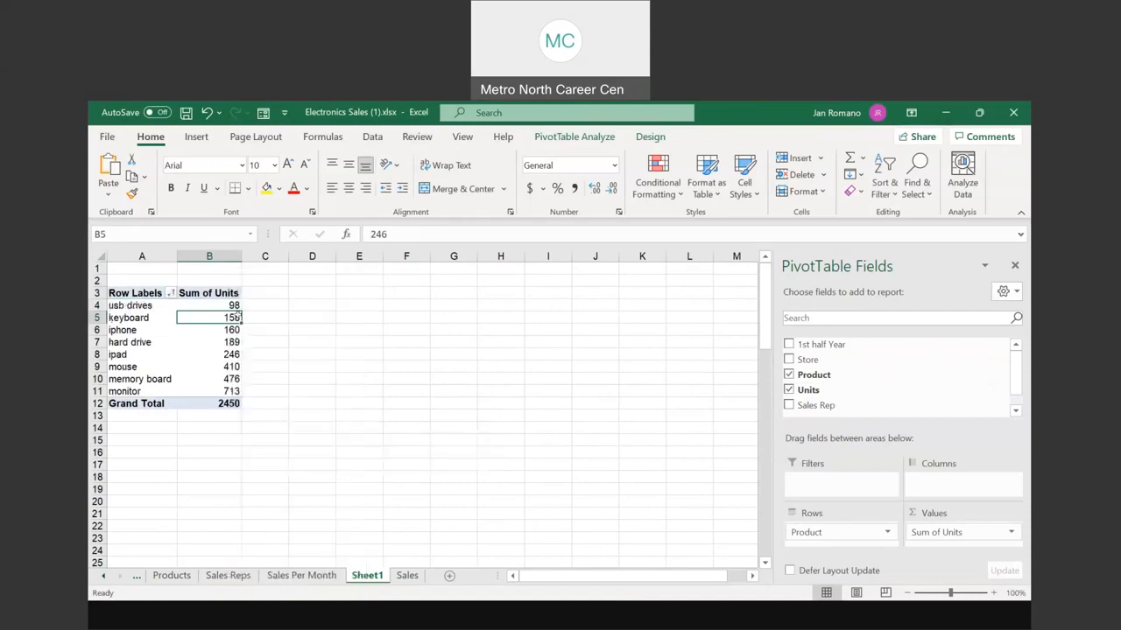
{"action": "left_click", "coordinate": [127, 391]}
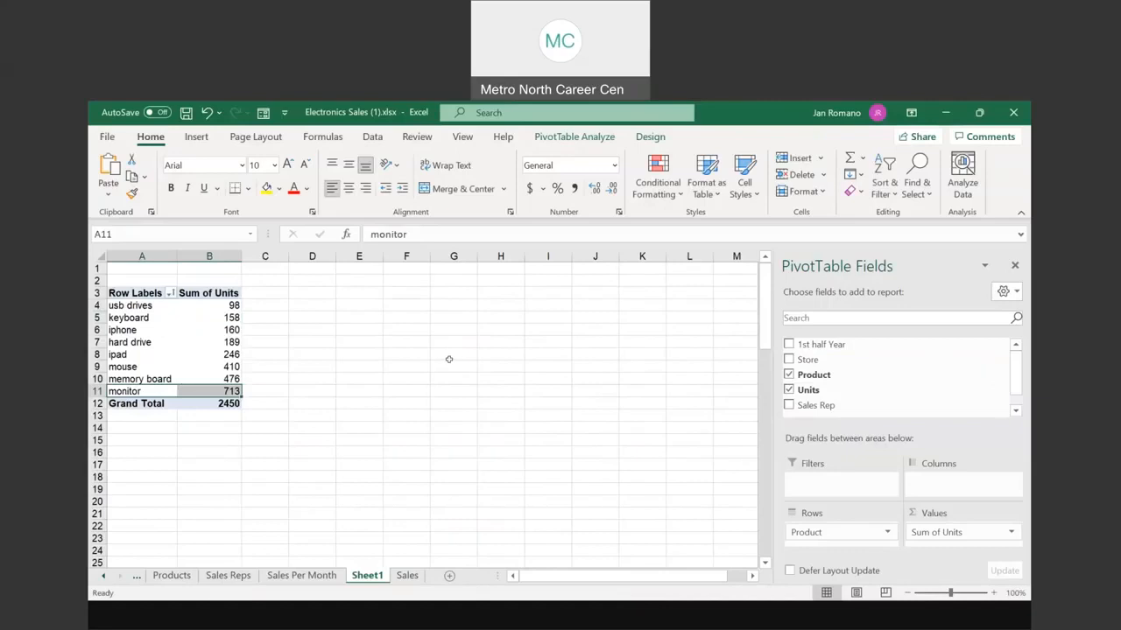
{"action": "left_click", "coordinate": [118, 306]}
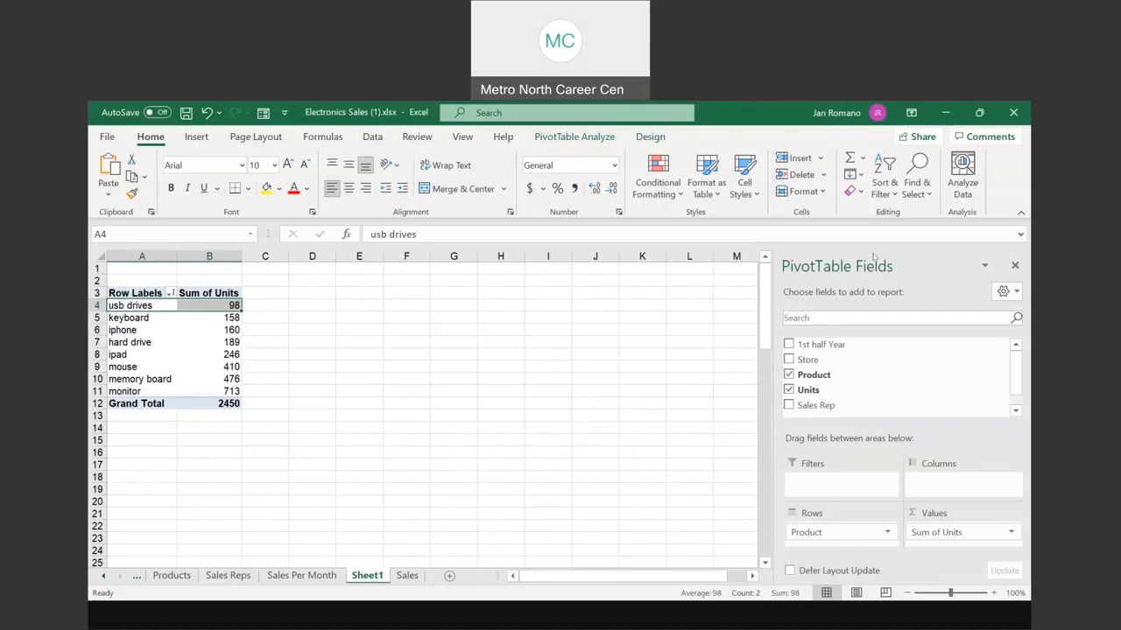
Step: Remove and re-add Units so products list alphabetically, hard drive 189 to usb drives 98
{"action": "left_click", "coordinate": [838, 269]}
{"action": "left_click", "coordinate": [838, 269]}
{"action": "key", "text": "ctrl"}
{"action": "key", "text": "ctrl"}
{"action": "key", "text": "ctrl"}
{"action": "key", "text": "ctrl"}
{"action": "key", "text": "ctrl"}
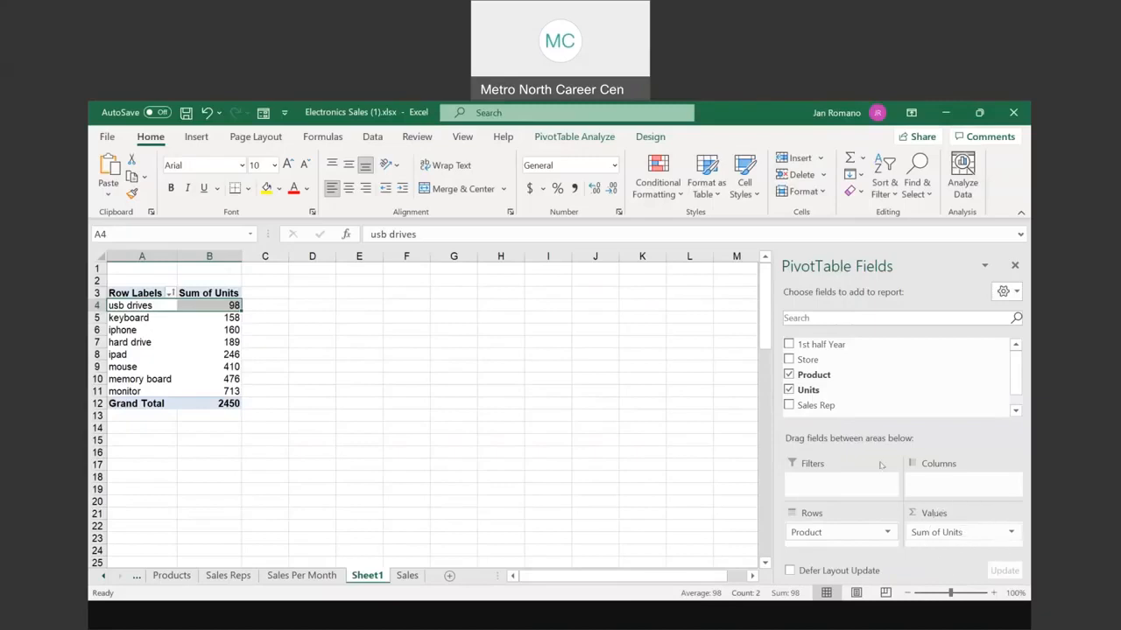
{"action": "left_click", "coordinate": [789, 391]}
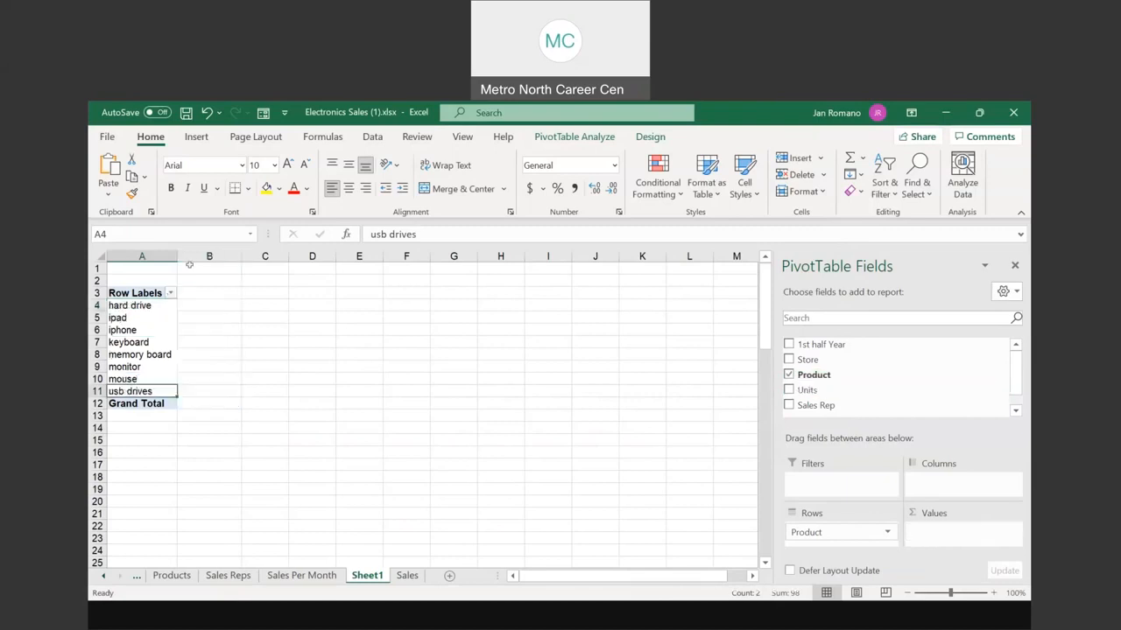
{"action": "left_click", "coordinate": [789, 390]}
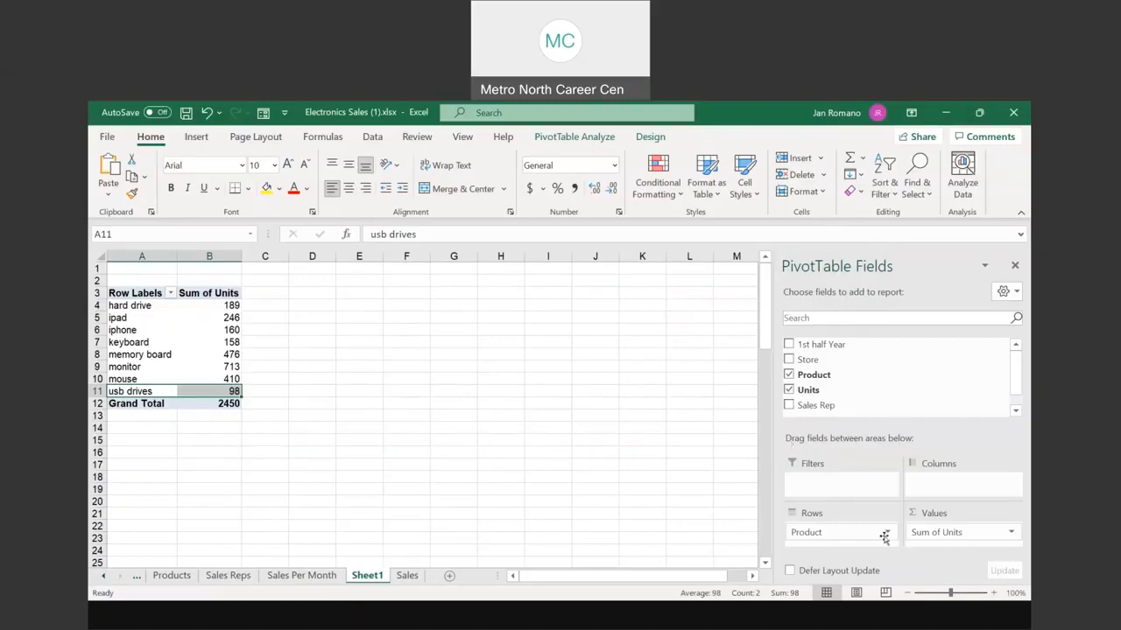
Step: From a cell in the Sales sheet table, start Insert > PivotTable for Table1
{"action": "left_click", "coordinate": [408, 576]}
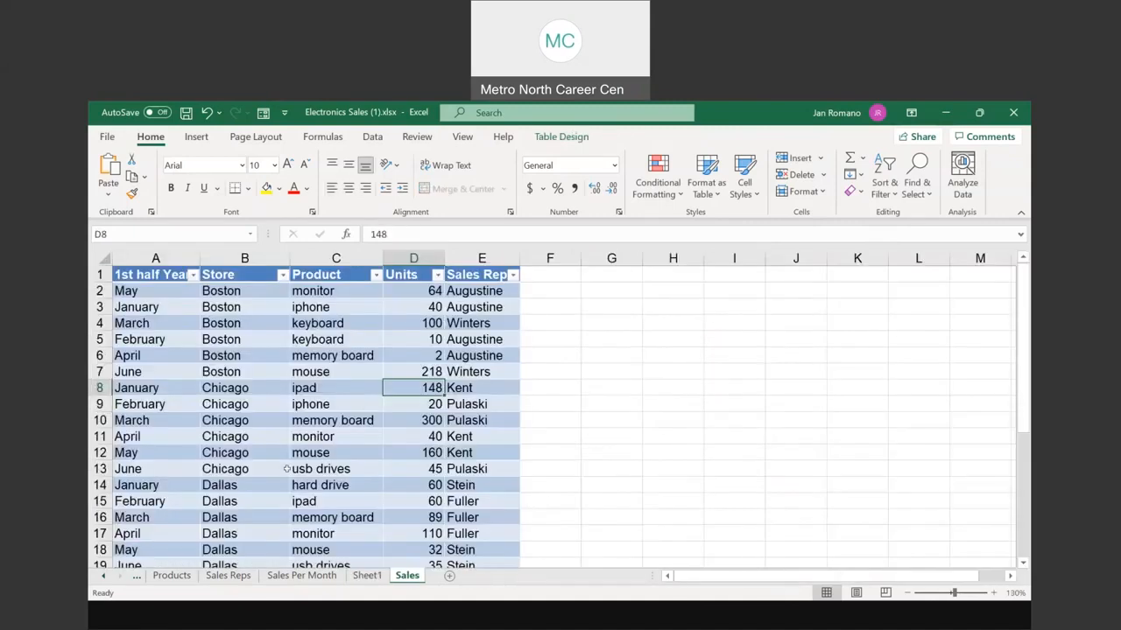
{"action": "left_click", "coordinate": [246, 371]}
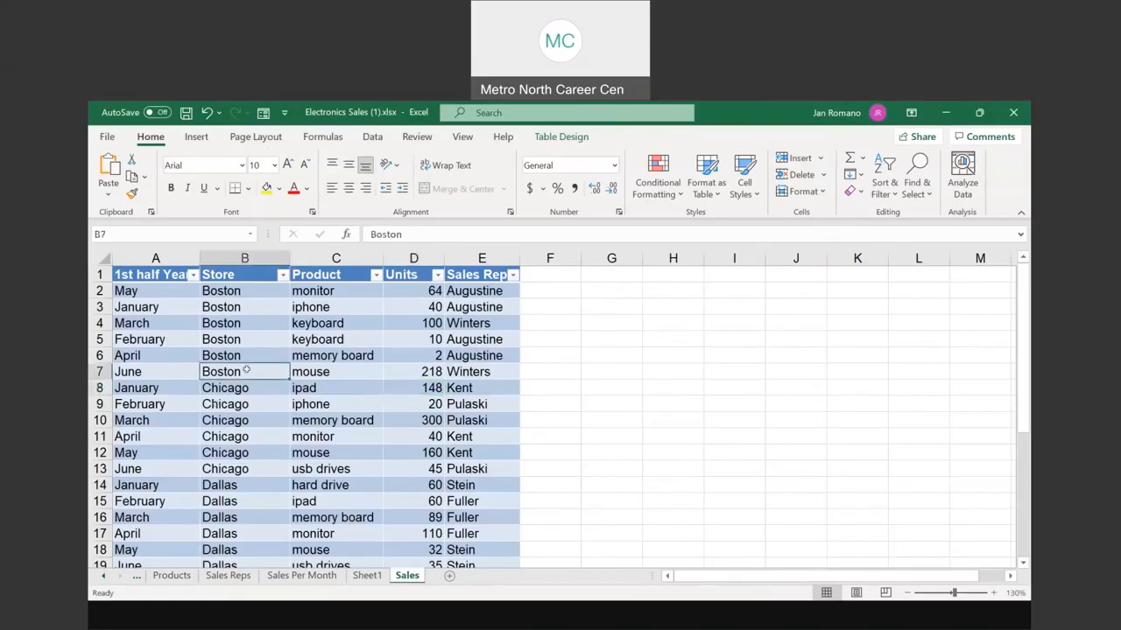
{"action": "left_click", "coordinate": [196, 139]}
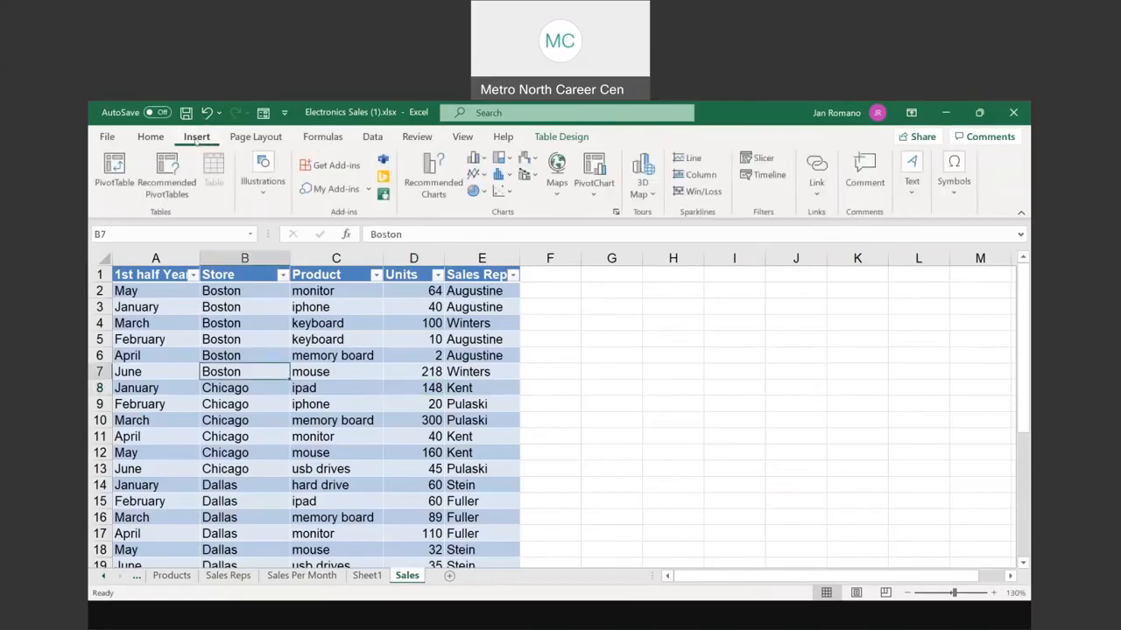
{"action": "left_click", "coordinate": [114, 171]}
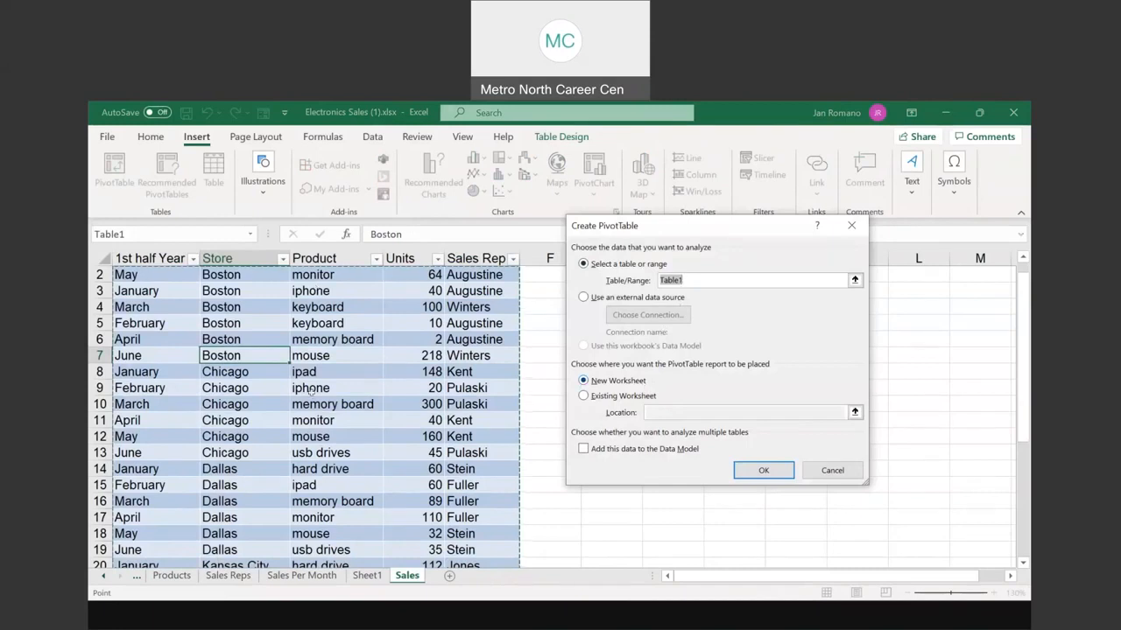
Step: Create PivotTable2 on a new sheet with Product nested under Store, then return to Sheet1
{"action": "left_click", "coordinate": [763, 471]}
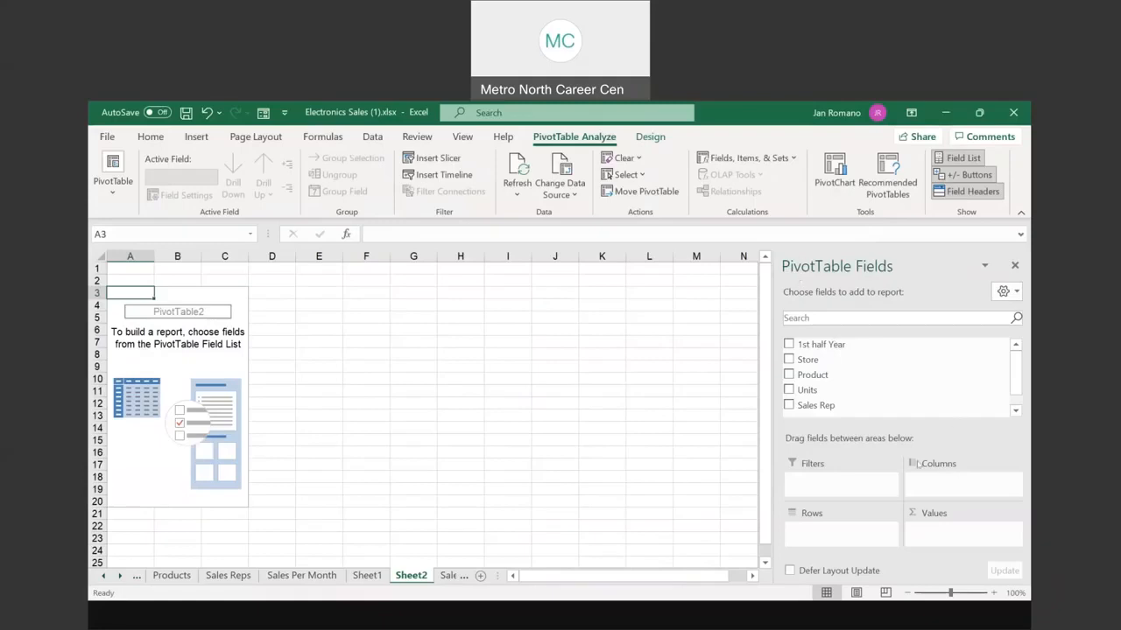
{"action": "left_click_drag", "start_coordinate": [827, 345], "coordinate": [811, 392]}
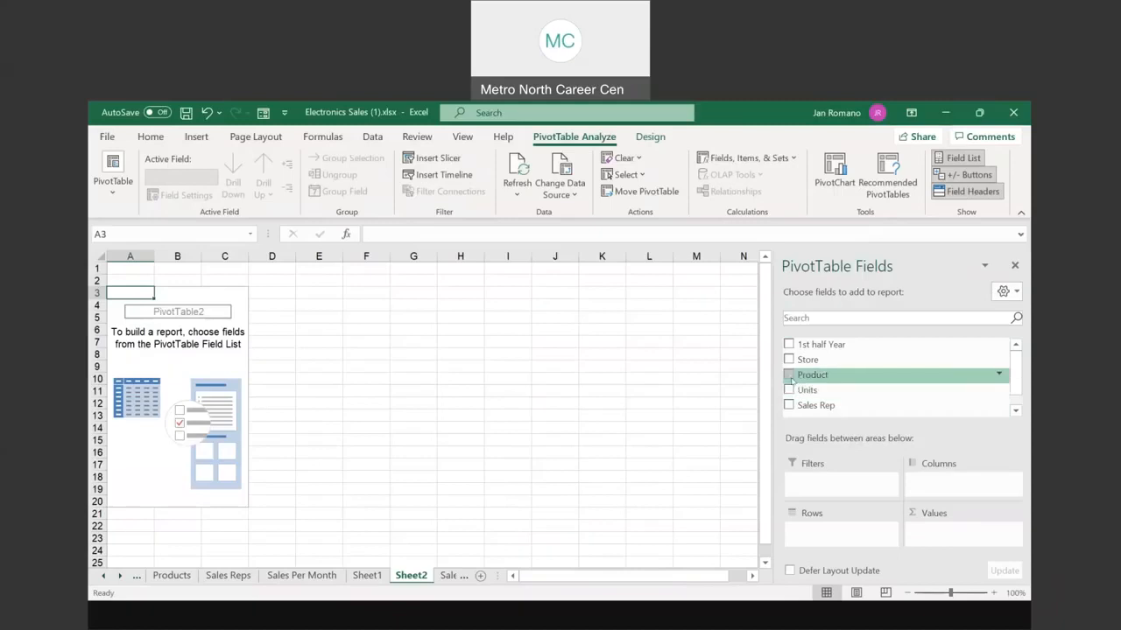
{"action": "left_click", "coordinate": [789, 375]}
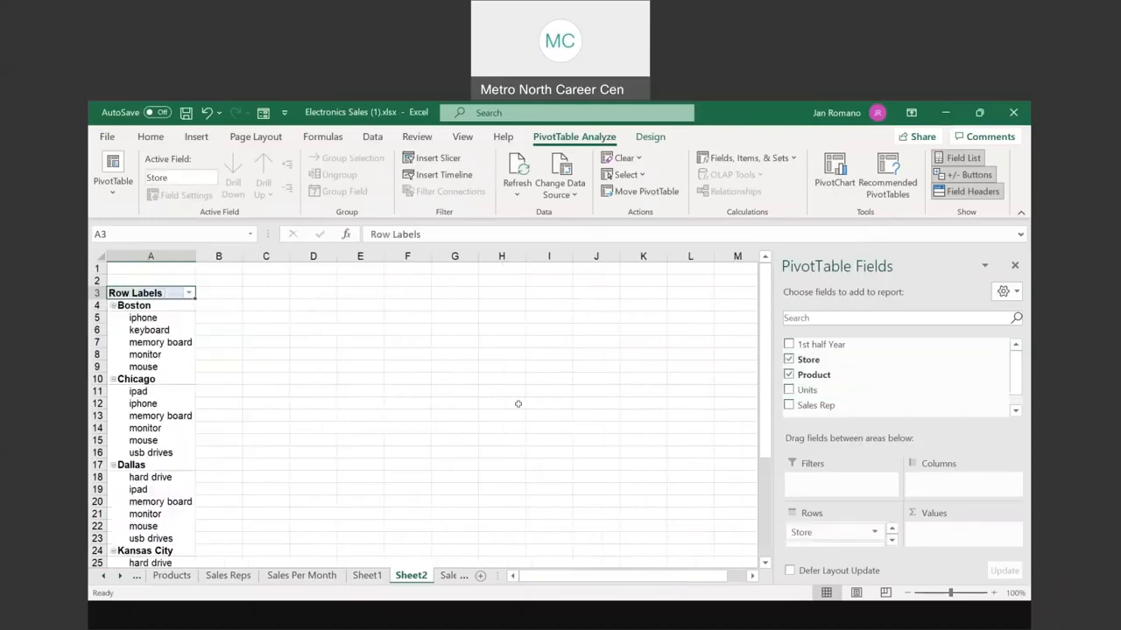
{"action": "left_click", "coordinate": [368, 576]}
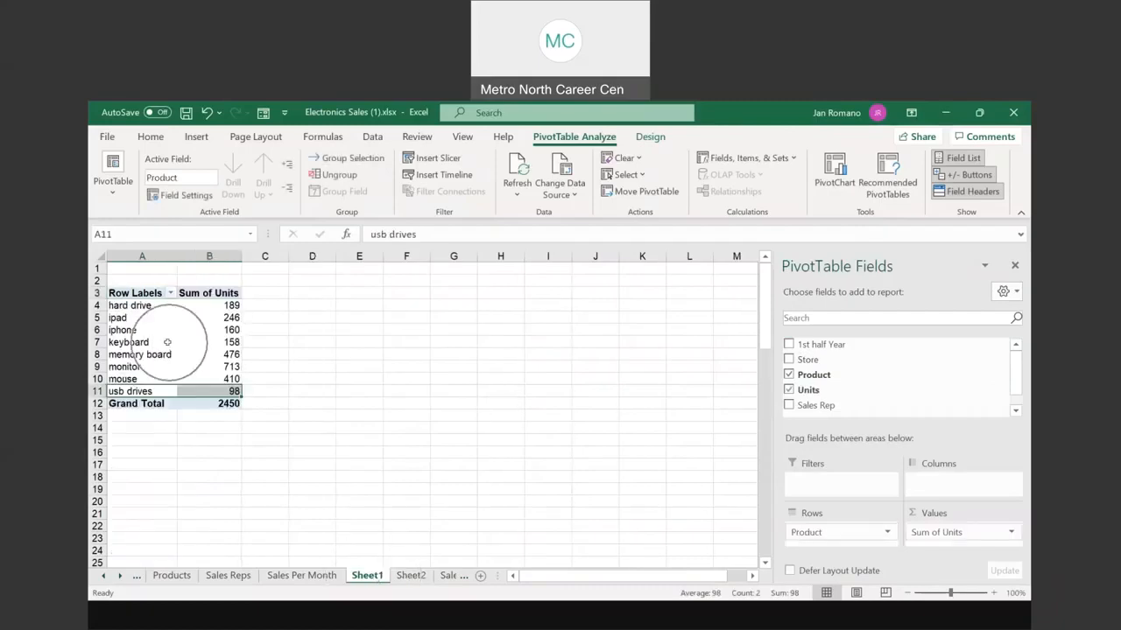
Step: Rename Sheet1 to 'Product sales'
{"action": "double_click", "coordinate": [368, 576]}
{"action": "type", "text": "Product sales"}
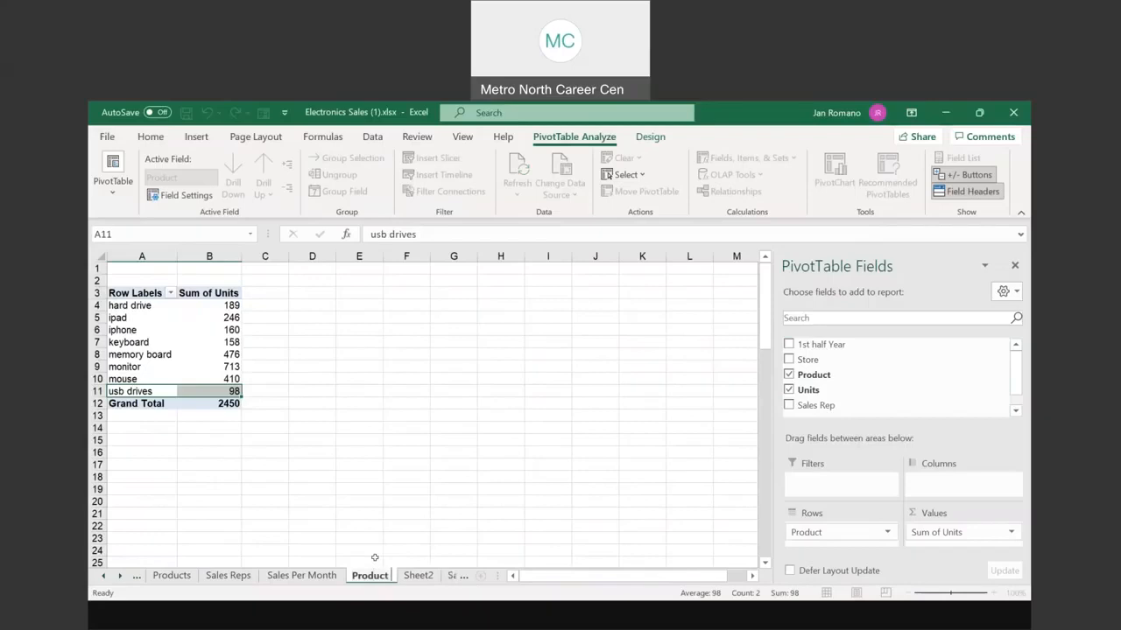
{"action": "key", "text": "Return"}
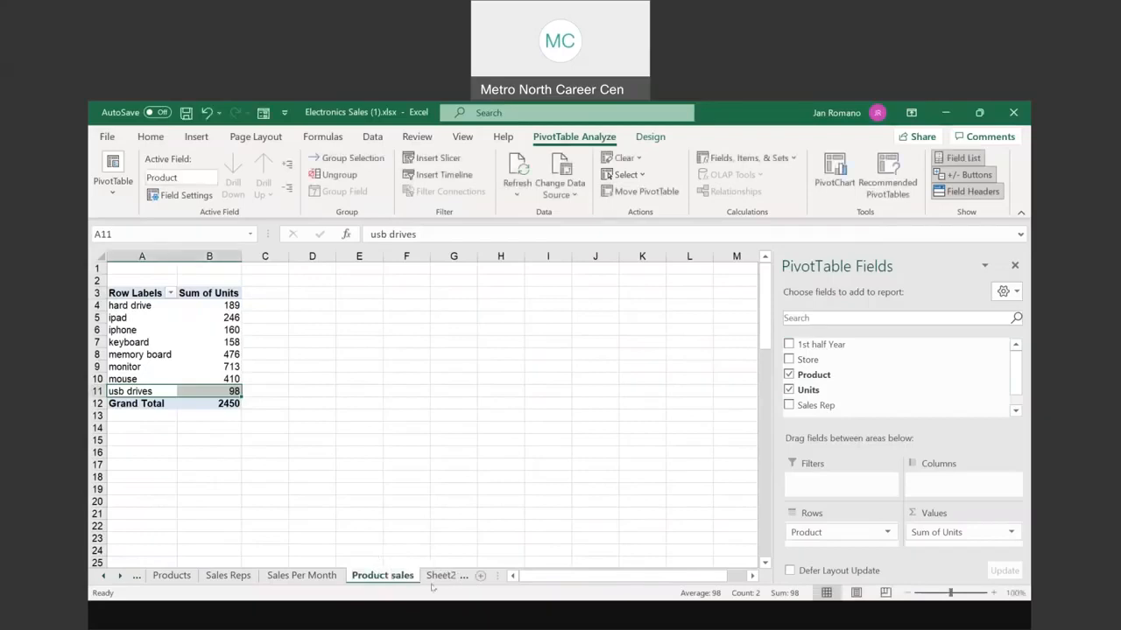
Step: Rename Sheet2 to 'Store Sales' and go back to the Sales sheet
{"action": "left_click", "coordinate": [400, 575]}
{"action": "double_click", "coordinate": [395, 575]}
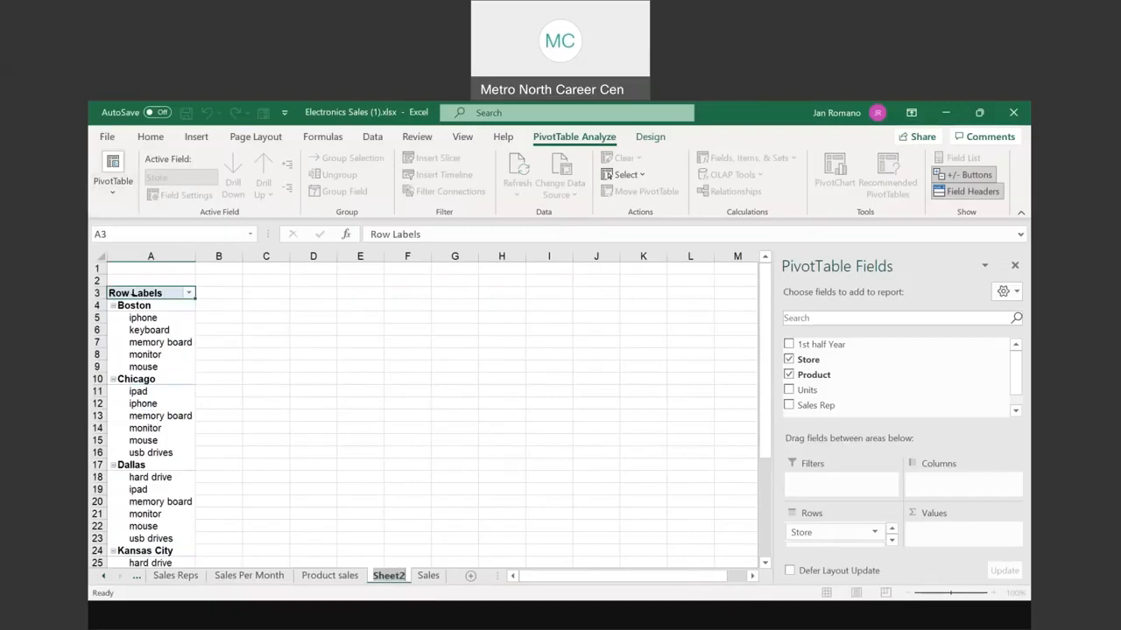
{"action": "type", "text": "Store"}
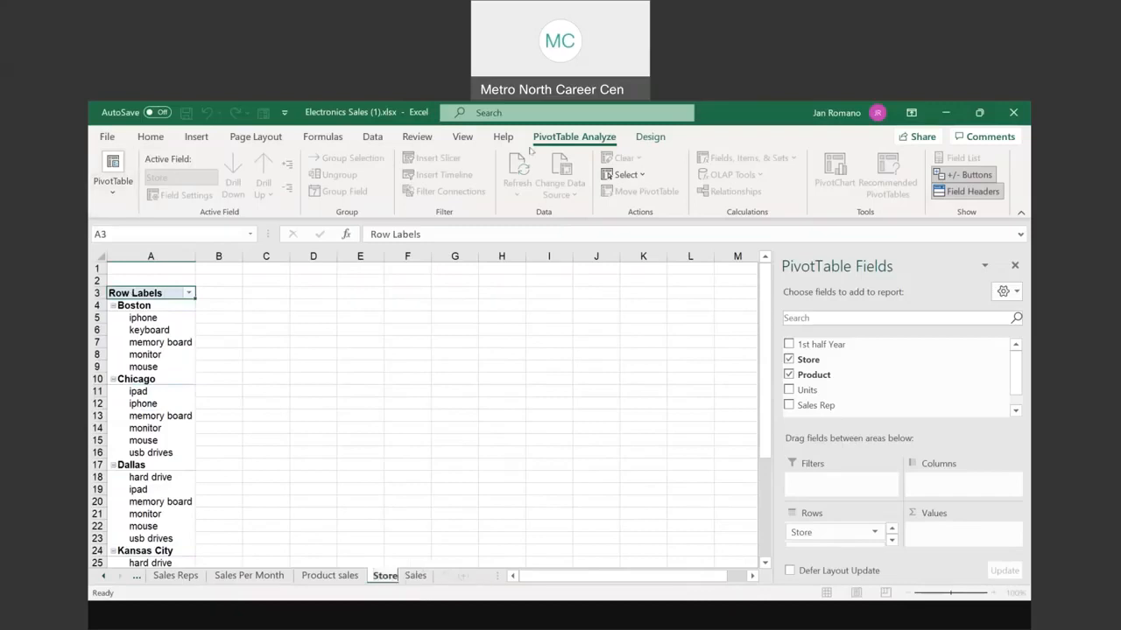
{"action": "type", "text": " Sales"}
{"action": "left_click", "coordinate": [453, 577]}
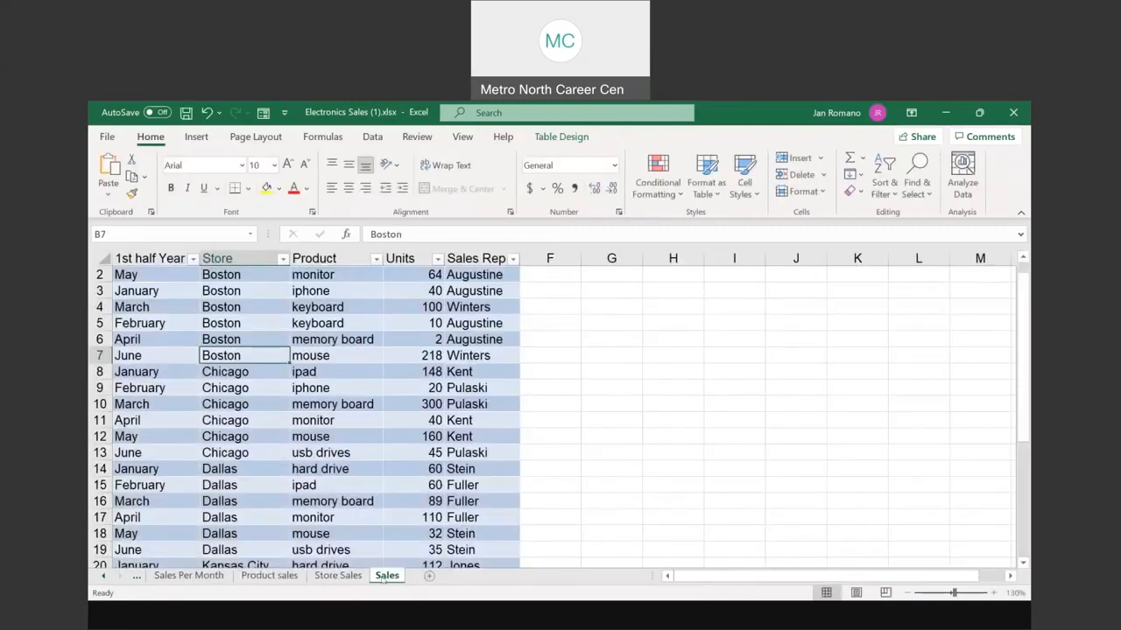
{"action": "double_click", "coordinate": [386, 576]}
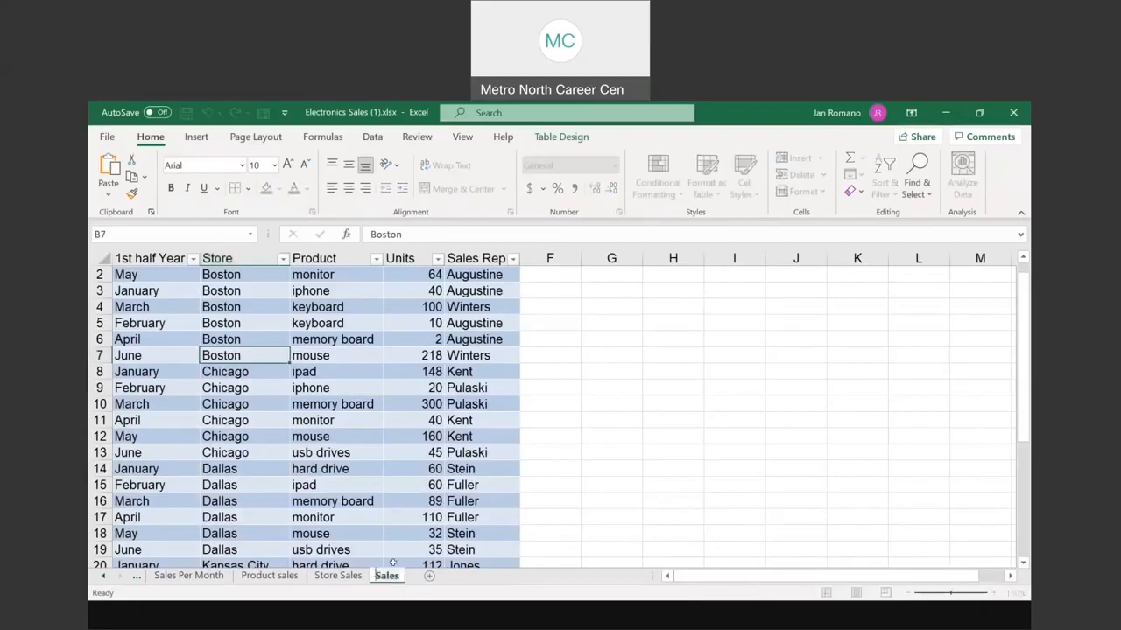
{"action": "key", "text": "Home"}
{"action": "type", "text": "All"}
{"action": "key", "text": "Return"}
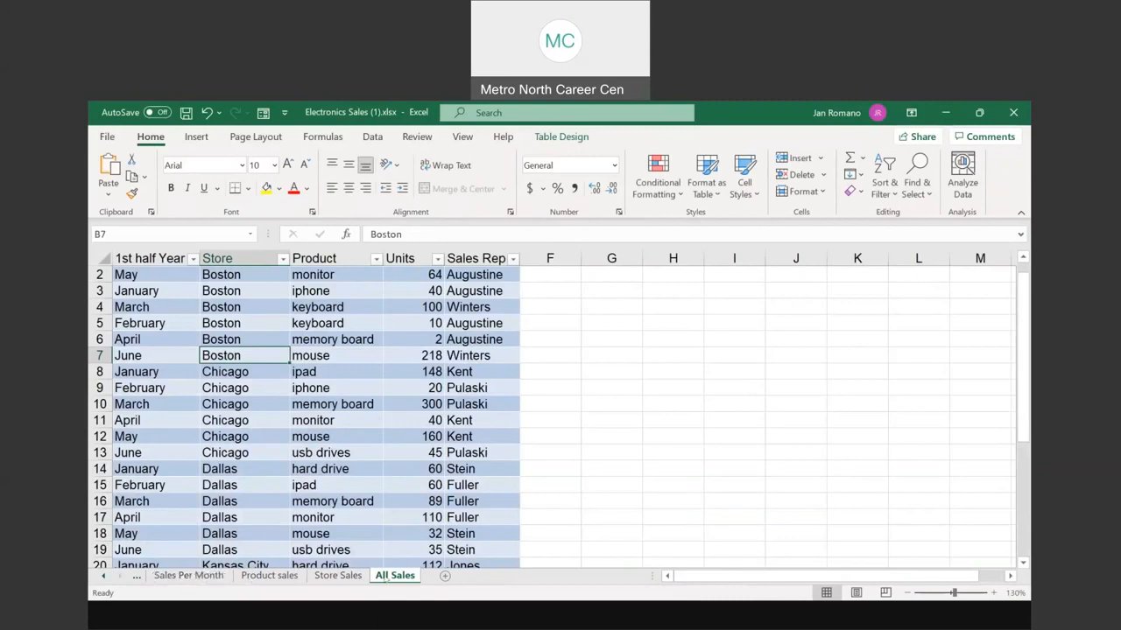
{"action": "left_click", "coordinate": [392, 447]}
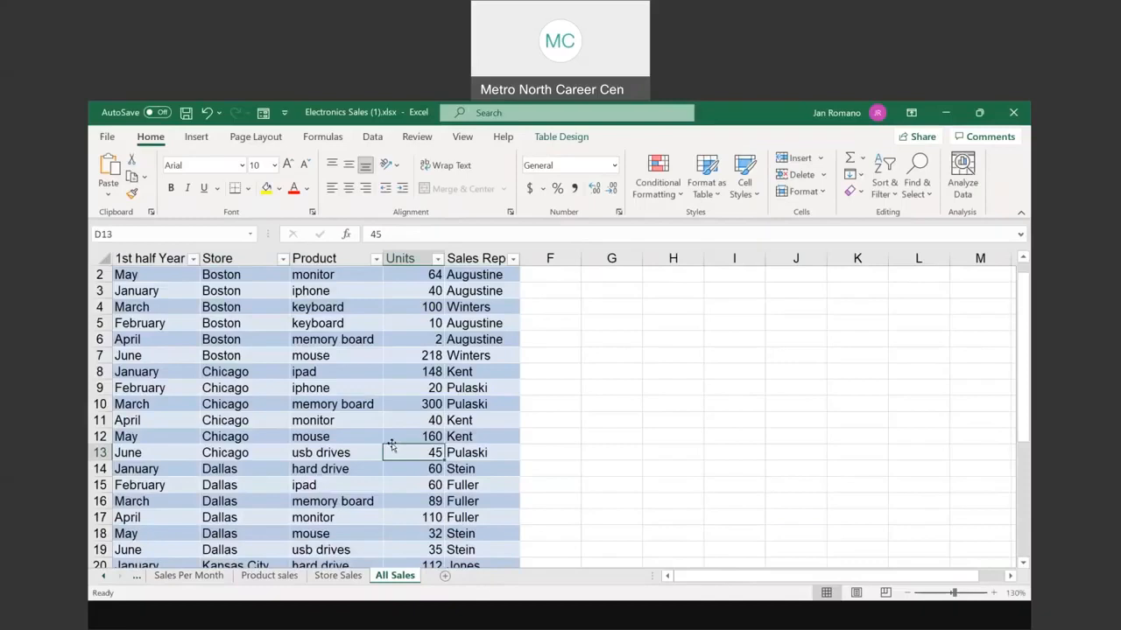
{"action": "scroll", "coordinate": [392, 442], "scroll_direction": "up", "scroll_amount": 1}
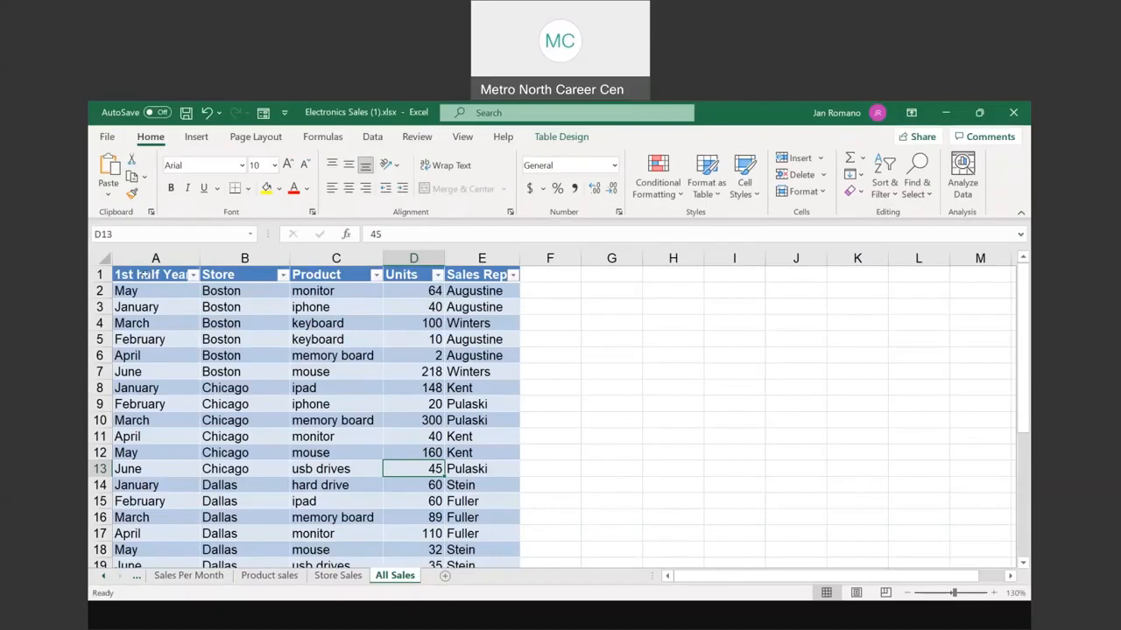
{"action": "left_click", "coordinate": [143, 275]}
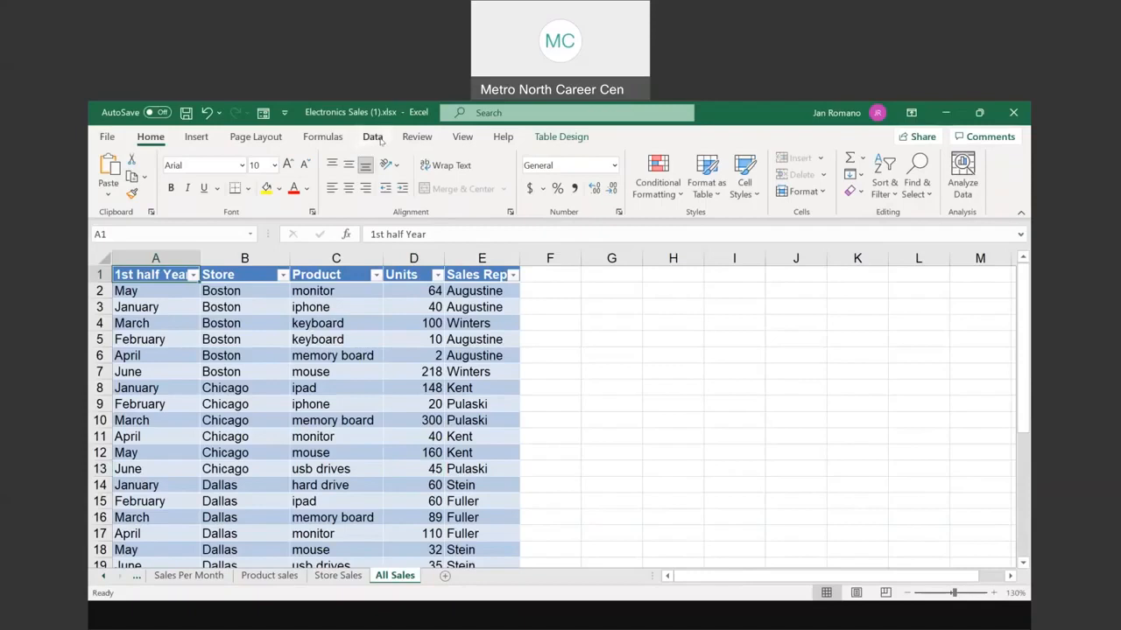
{"action": "left_click", "coordinate": [378, 139]}
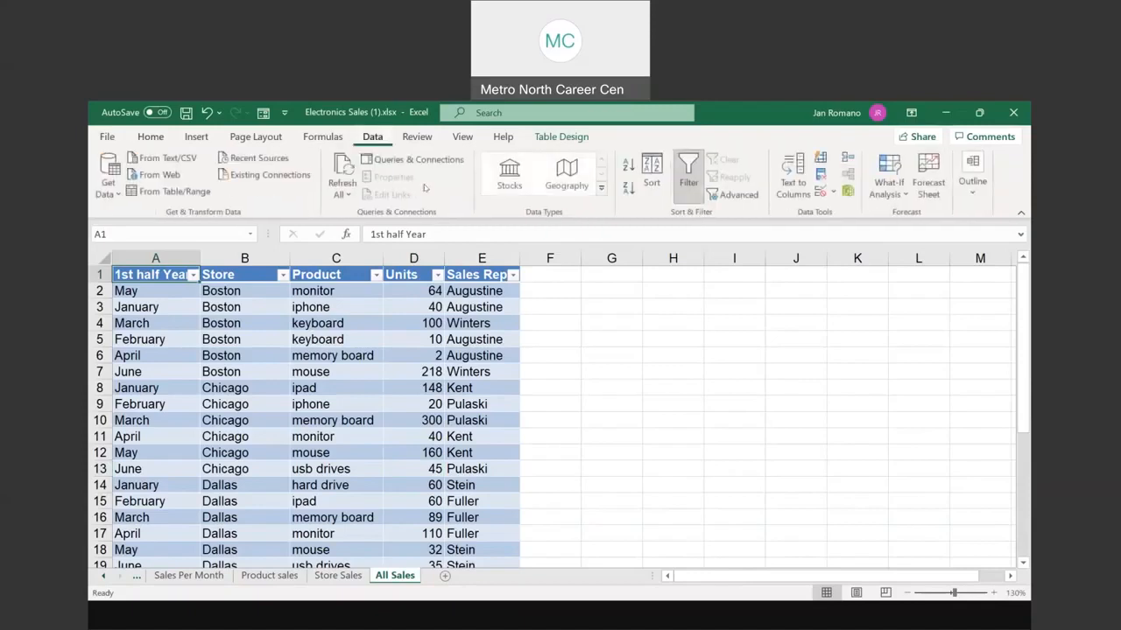
{"action": "left_click", "coordinate": [651, 172]}
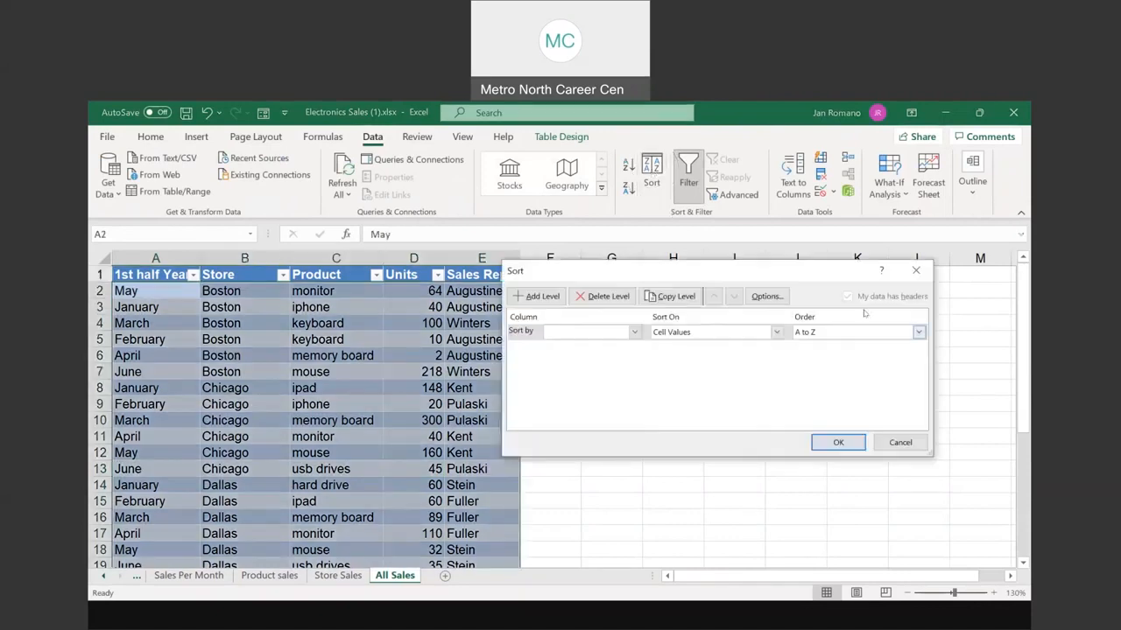
{"action": "left_click", "coordinate": [850, 301]}
{"action": "left_click", "coordinate": [838, 442]}
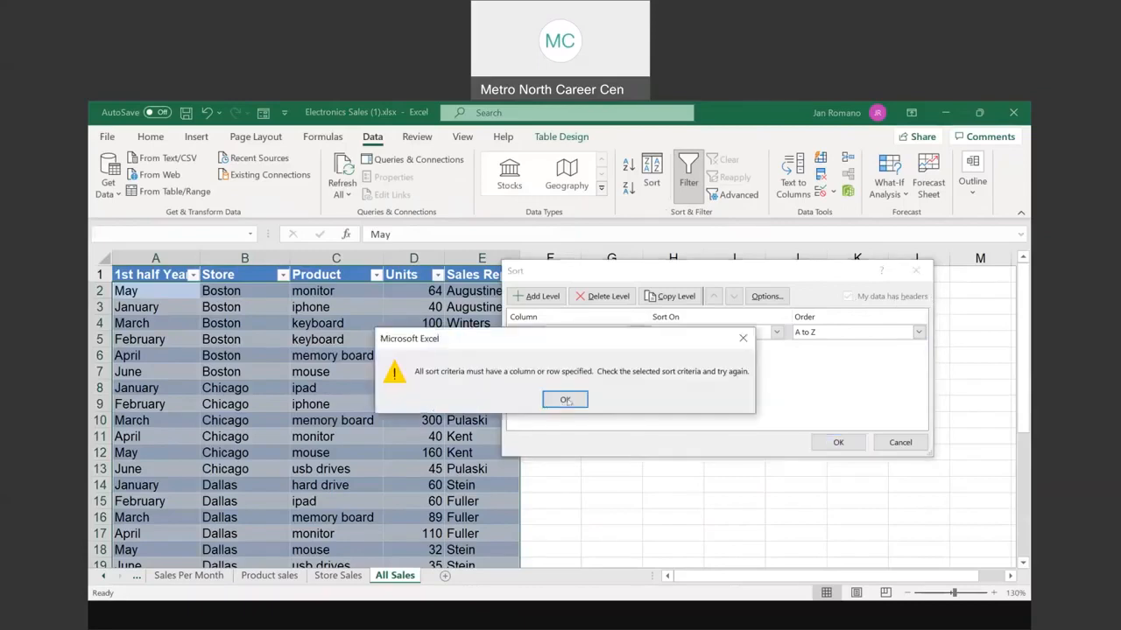
{"action": "left_click", "coordinate": [561, 400]}
{"action": "left_click", "coordinate": [913, 274]}
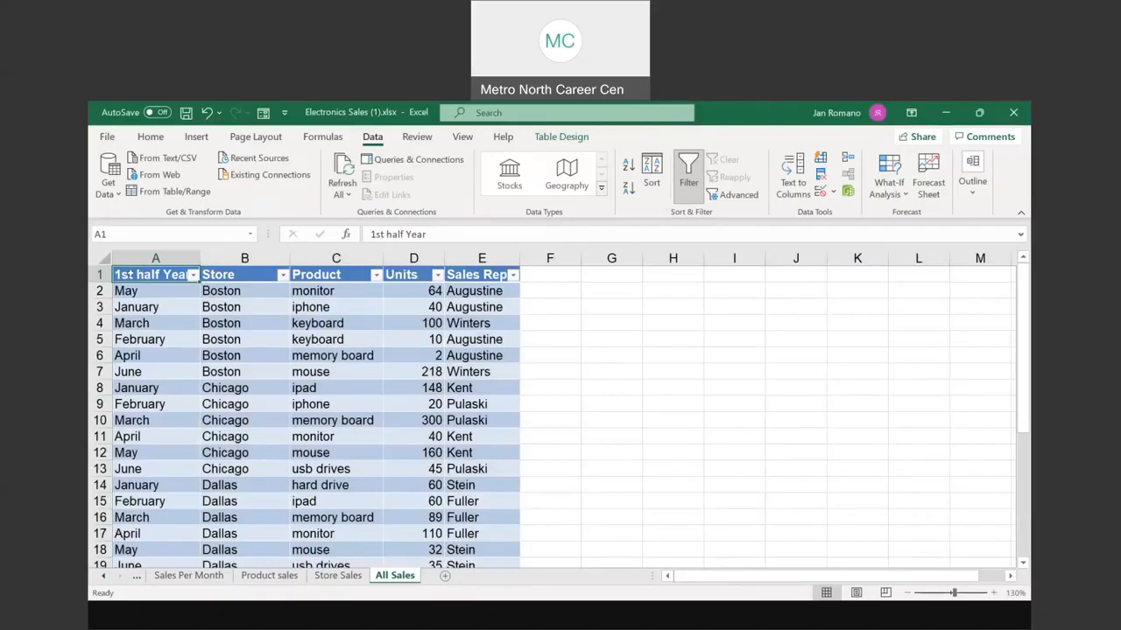
{"action": "left_click_drag", "start_coordinate": [263, 274], "coordinate": [482, 274]}
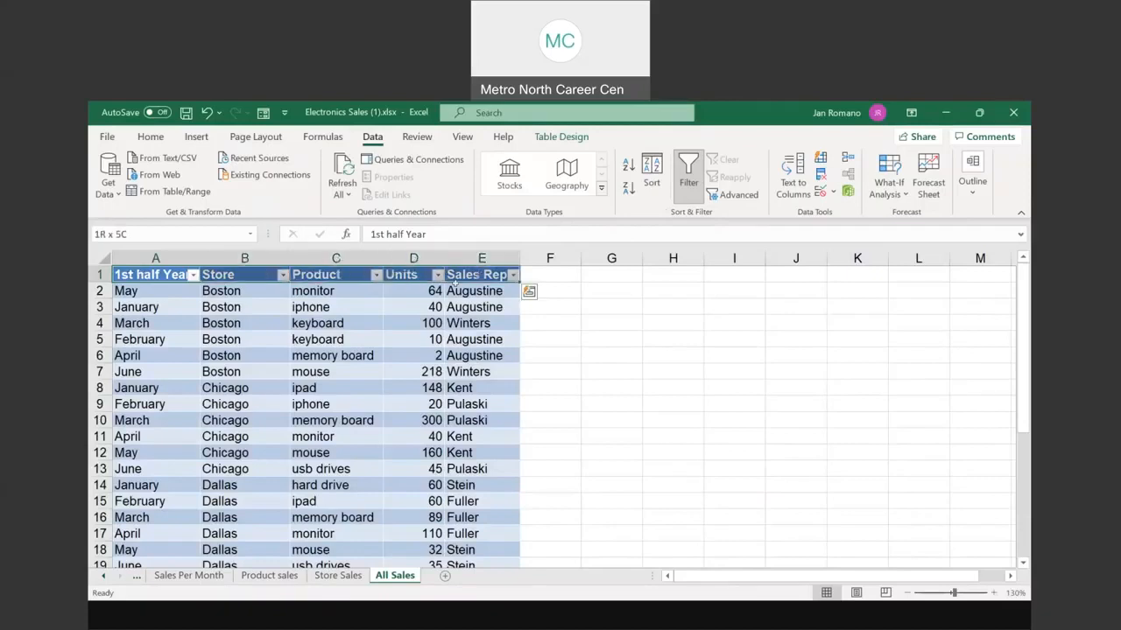
{"action": "left_click", "coordinate": [121, 274]}
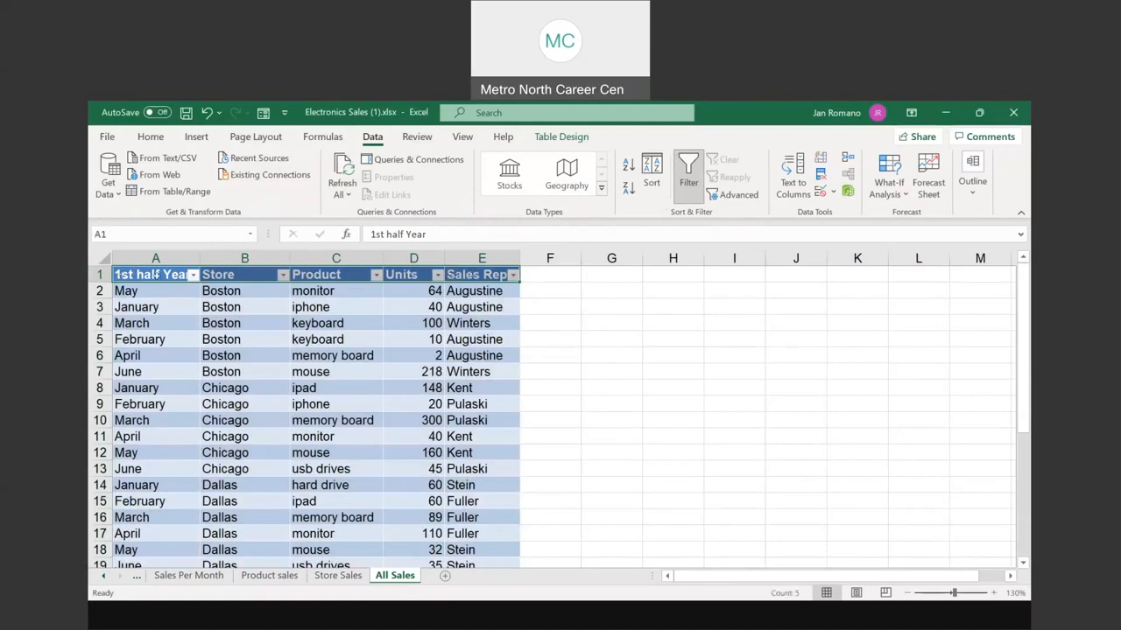
Step: Zoom the Employees sheet to 110% and inspect the header rows above the table
{"action": "left_click", "coordinate": [135, 273]}
{"action": "left_click", "coordinate": [158, 270]}
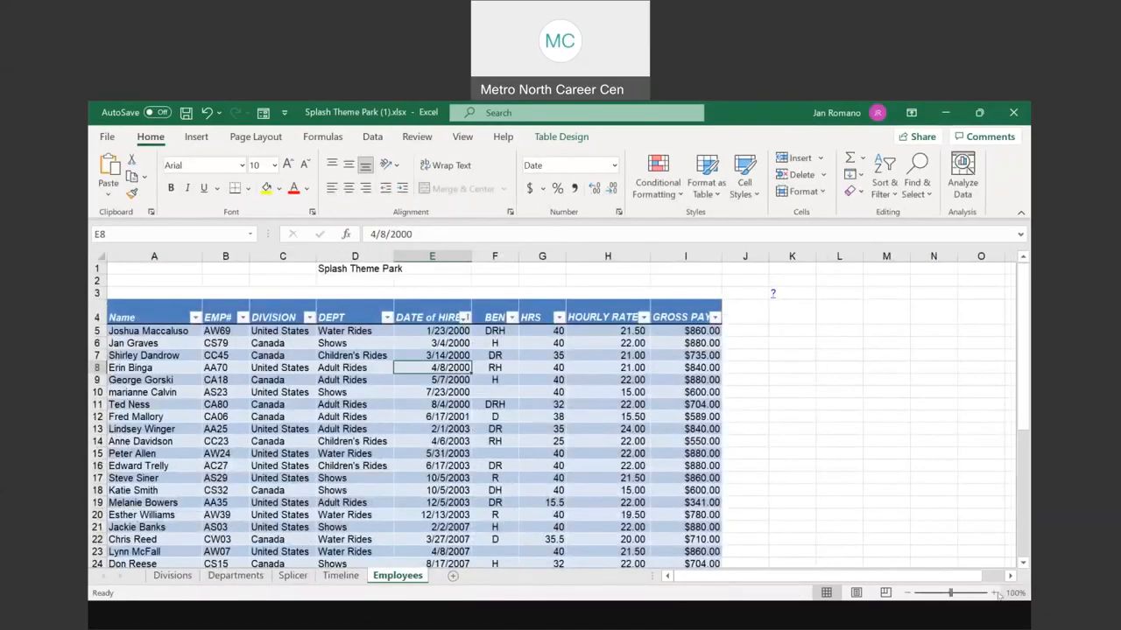
{"action": "left_click", "coordinate": [994, 594]}
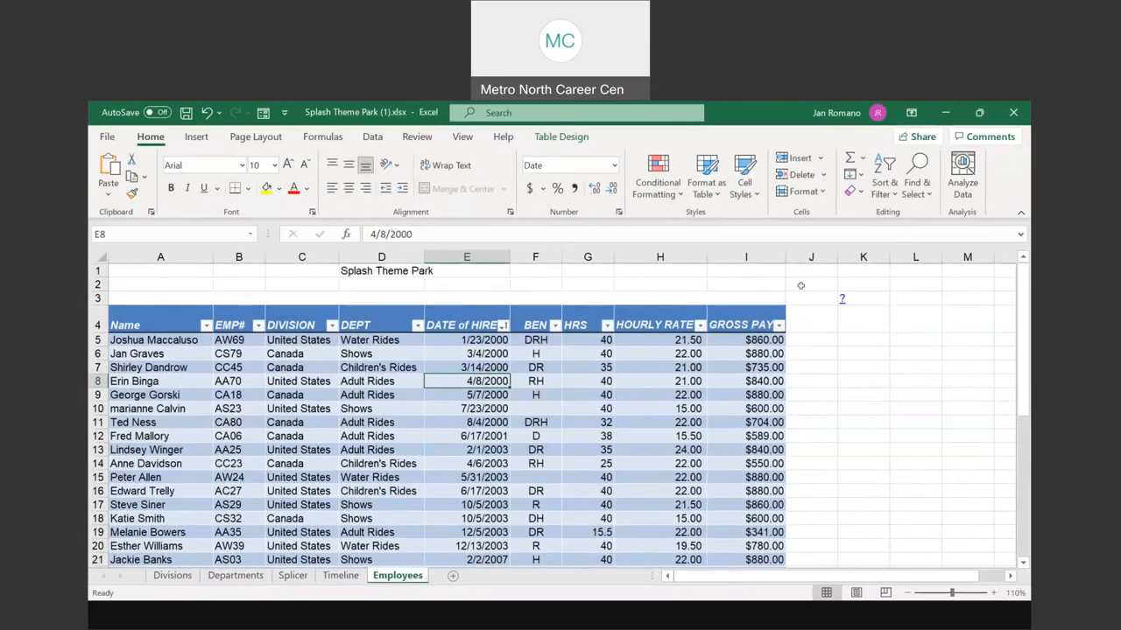
{"action": "left_click", "coordinate": [845, 297]}
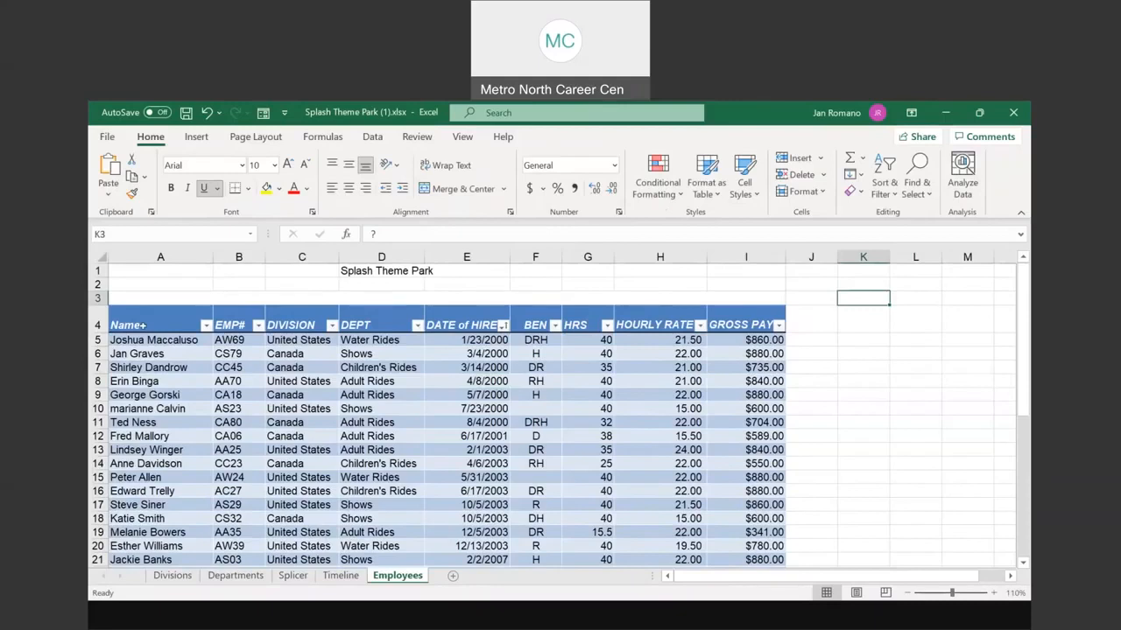
{"action": "left_click", "coordinate": [133, 324]}
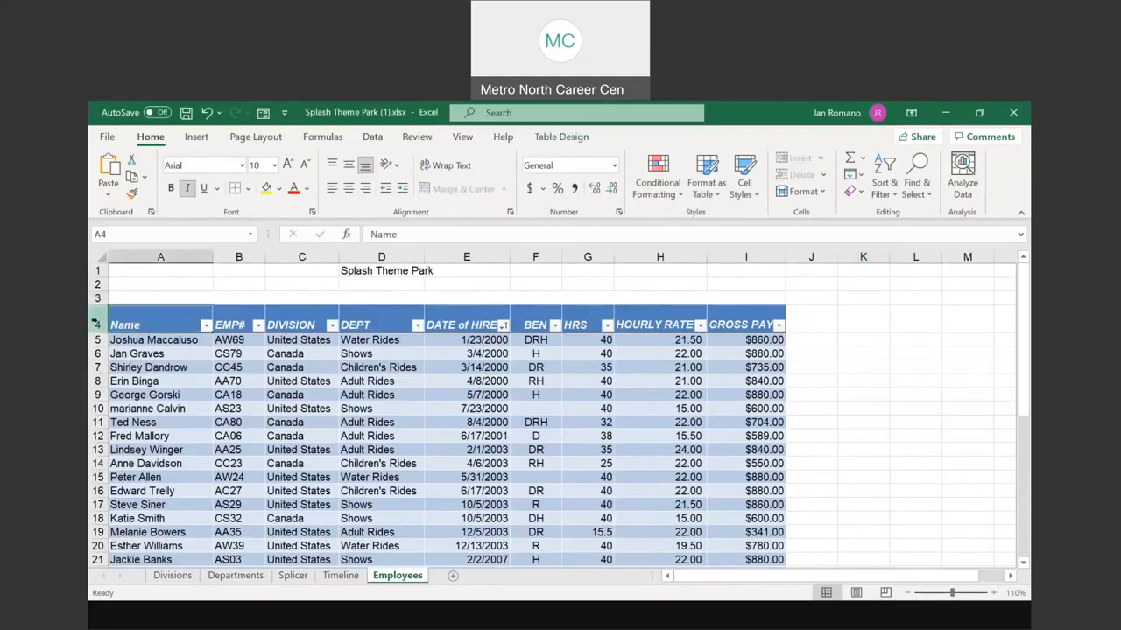
{"action": "left_click", "coordinate": [99, 325]}
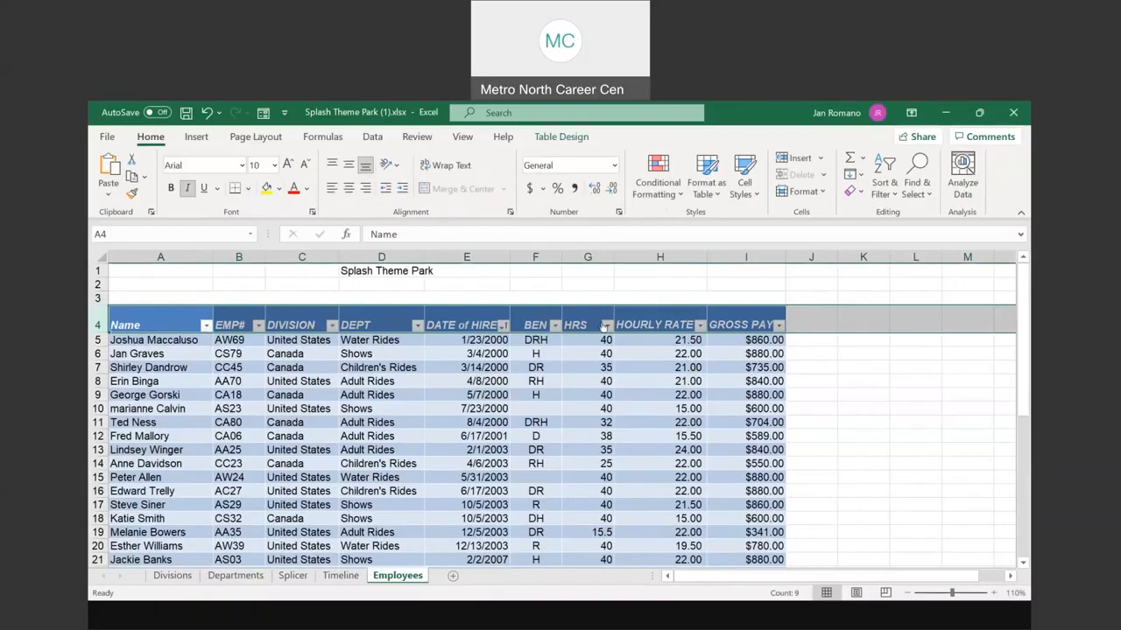
{"action": "left_click", "coordinate": [97, 297]}
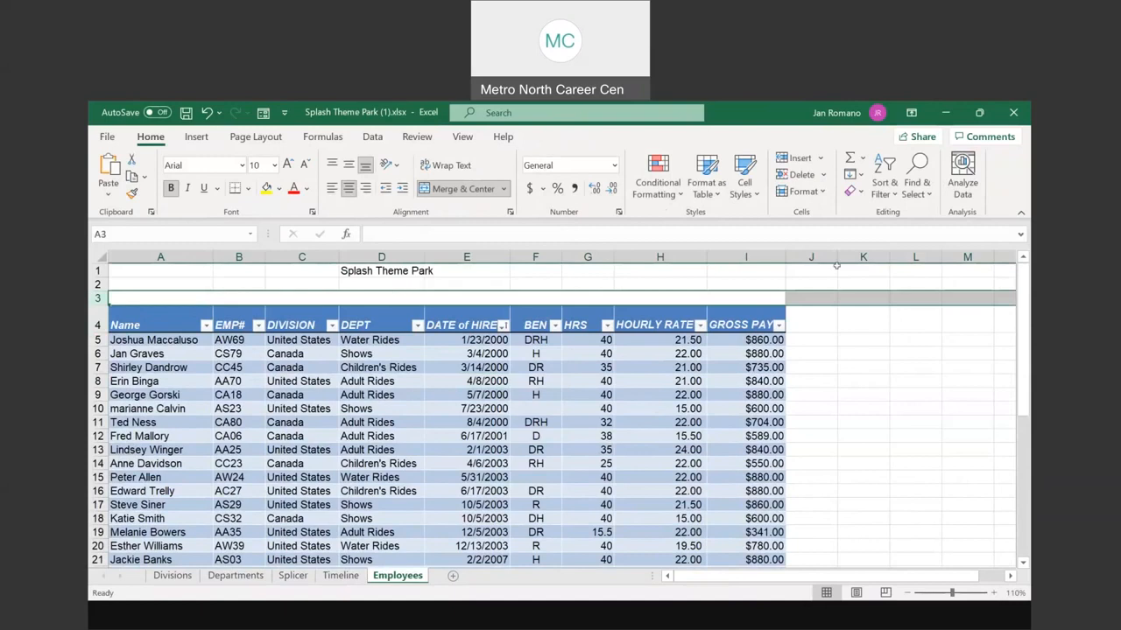
Step: Check the empty column J and empty row 42 that border the employee table
{"action": "left_click", "coordinate": [811, 255]}
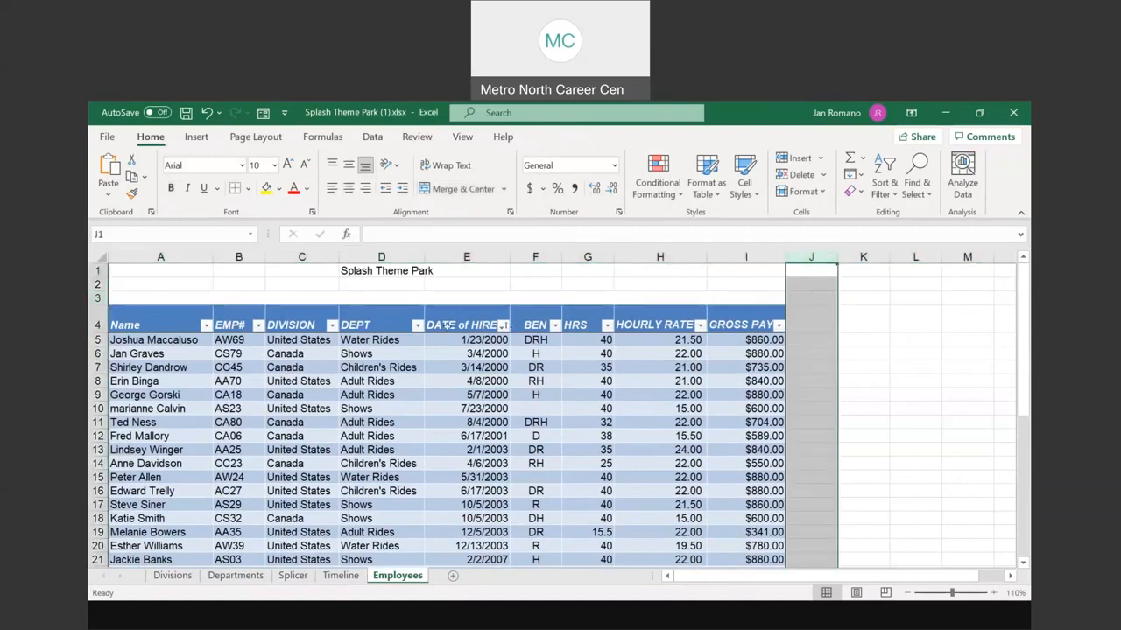
{"action": "scroll", "coordinate": [442, 331], "scroll_direction": "down", "scroll_amount": 1}
{"action": "scroll", "coordinate": [443, 332], "scroll_direction": "down", "scroll_amount": 9}
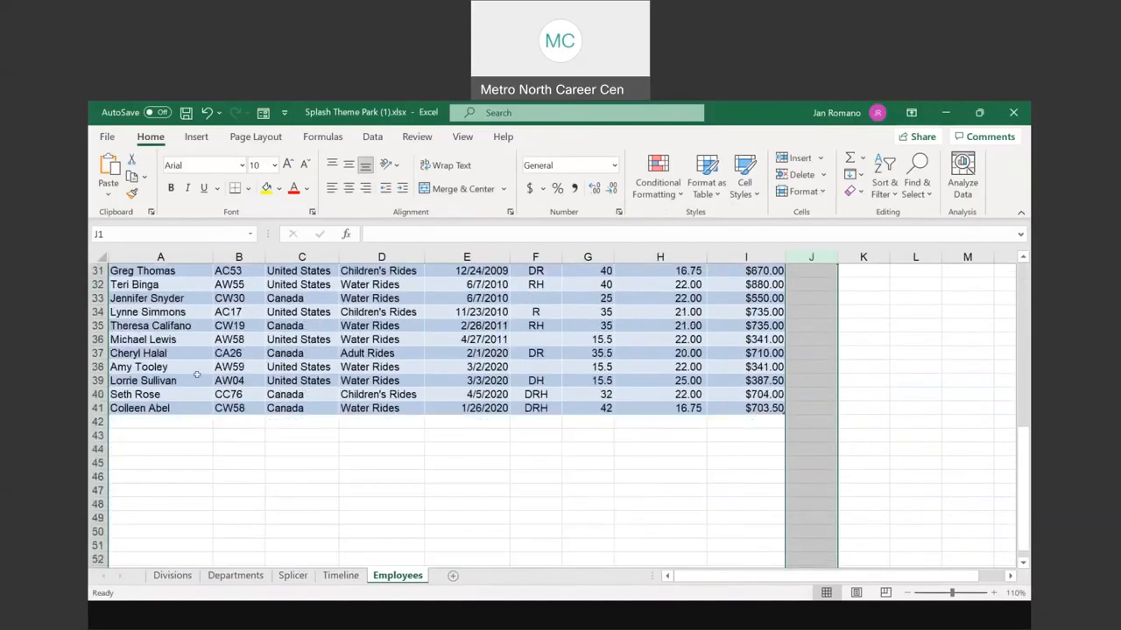
{"action": "left_click", "coordinate": [96, 421]}
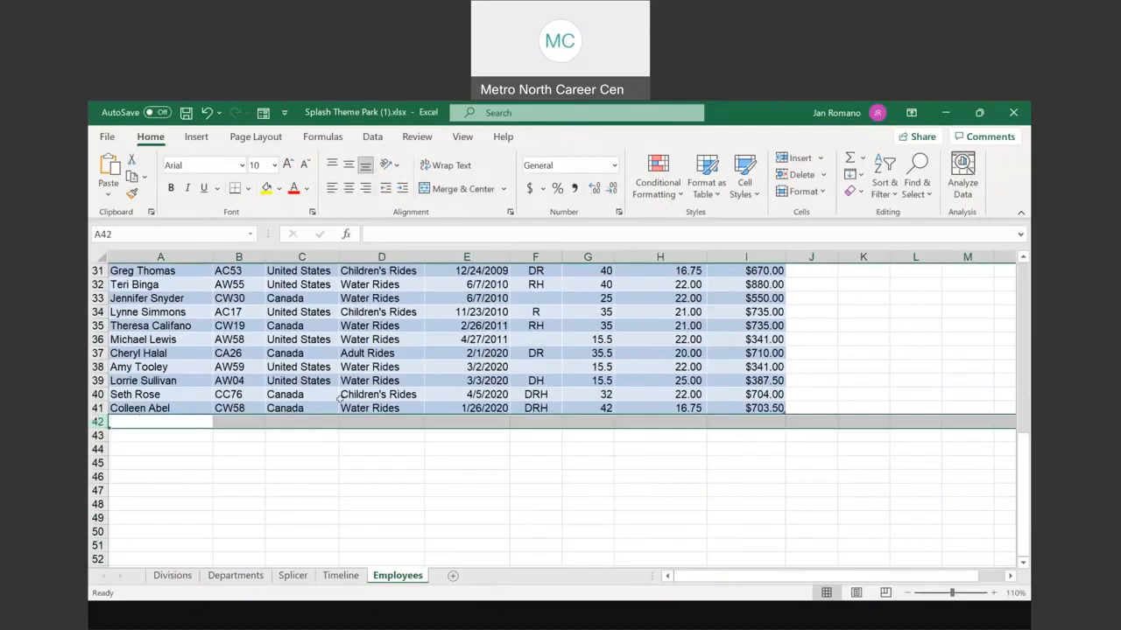
{"action": "scroll", "coordinate": [338, 398], "scroll_direction": "up", "scroll_amount": 4}
{"action": "scroll", "coordinate": [360, 412], "scroll_direction": "up", "scroll_amount": 6}
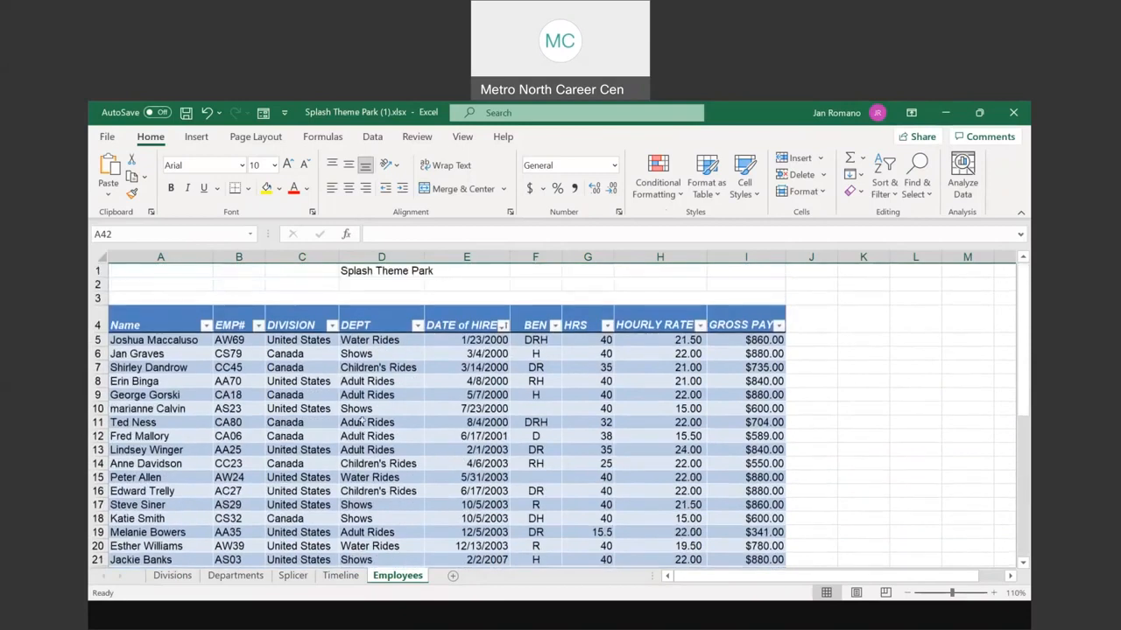
{"action": "scroll", "coordinate": [361, 421], "scroll_direction": "down", "scroll_amount": 1}
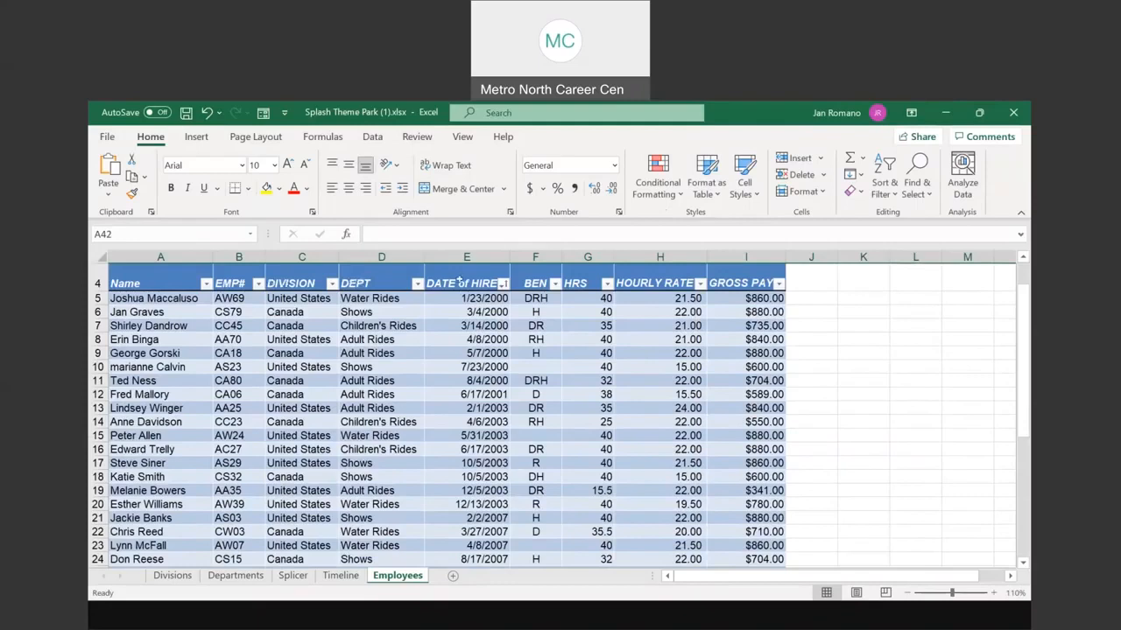
{"action": "scroll", "coordinate": [561, 297], "scroll_direction": "up", "scroll_amount": 1}
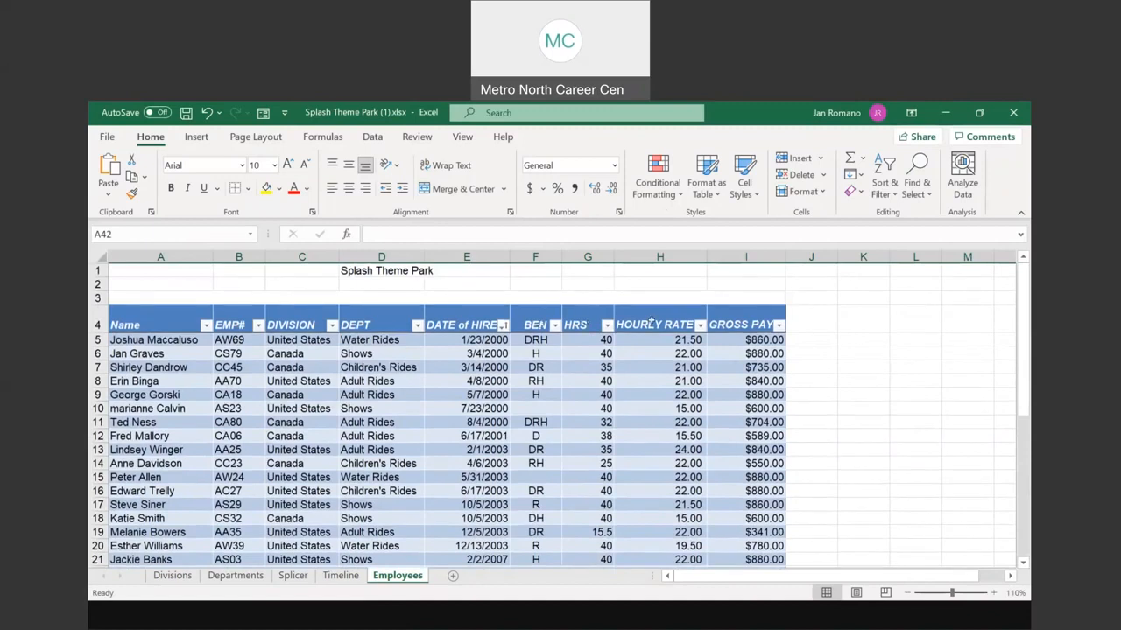
Step: Inspect the =G5*H5 gross pay formula in I5 without changing it
{"action": "left_click", "coordinate": [766, 340]}
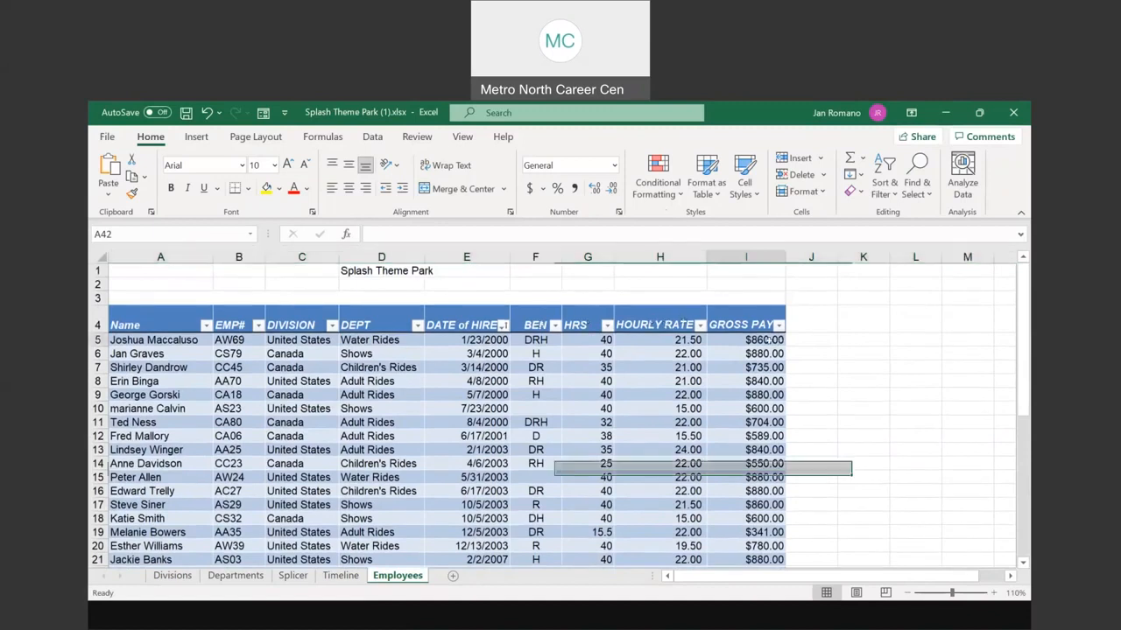
{"action": "double_click", "coordinate": [766, 340]}
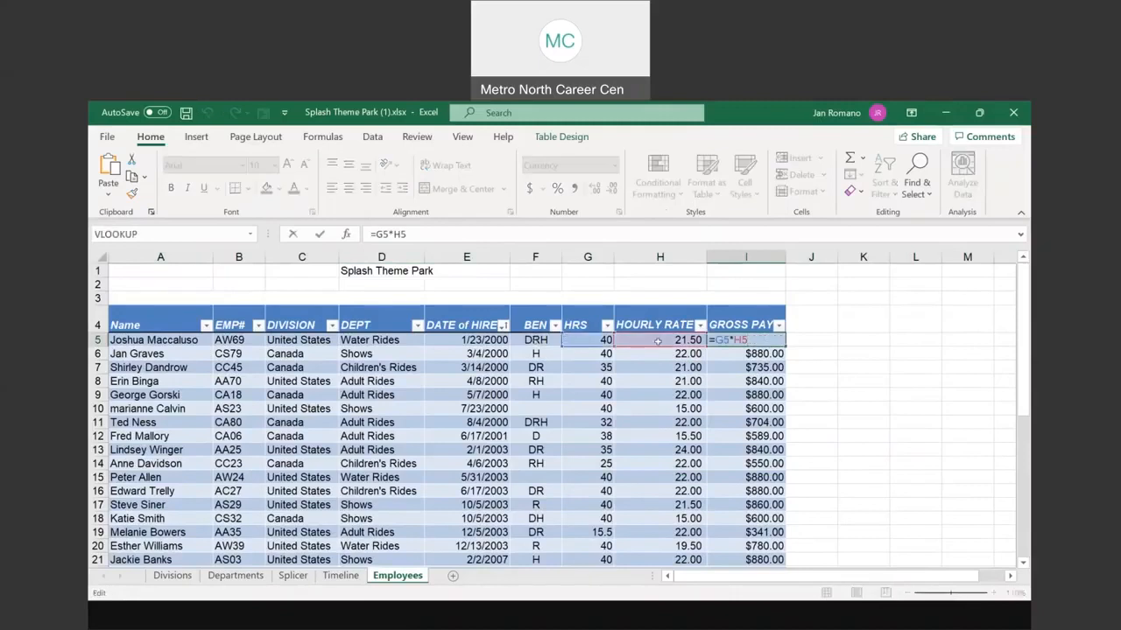
{"action": "key", "text": "Escape"}
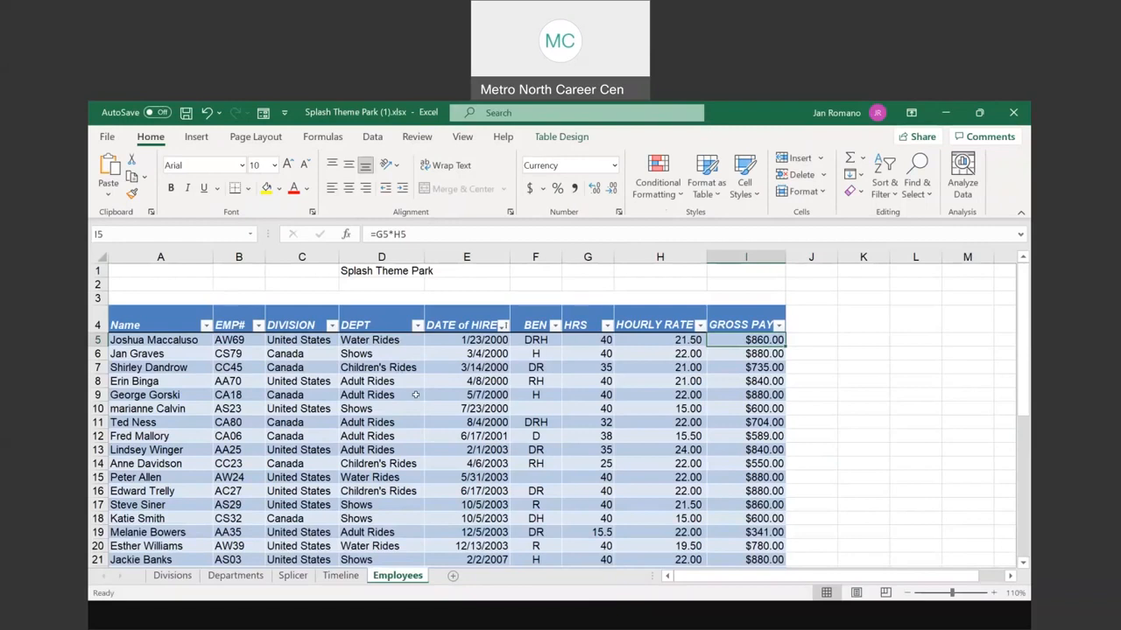
Step: Apply an Oldest to Newest sort on the employee table's DATE of HIRE column
{"action": "left_click", "coordinate": [415, 395]}
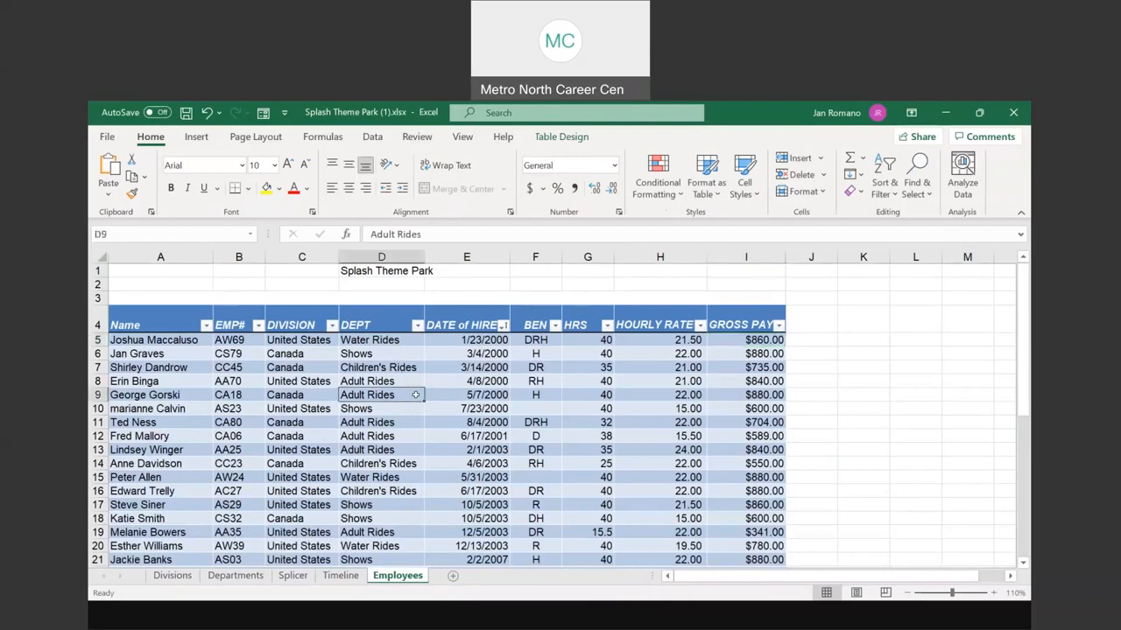
{"action": "left_click", "coordinate": [372, 136]}
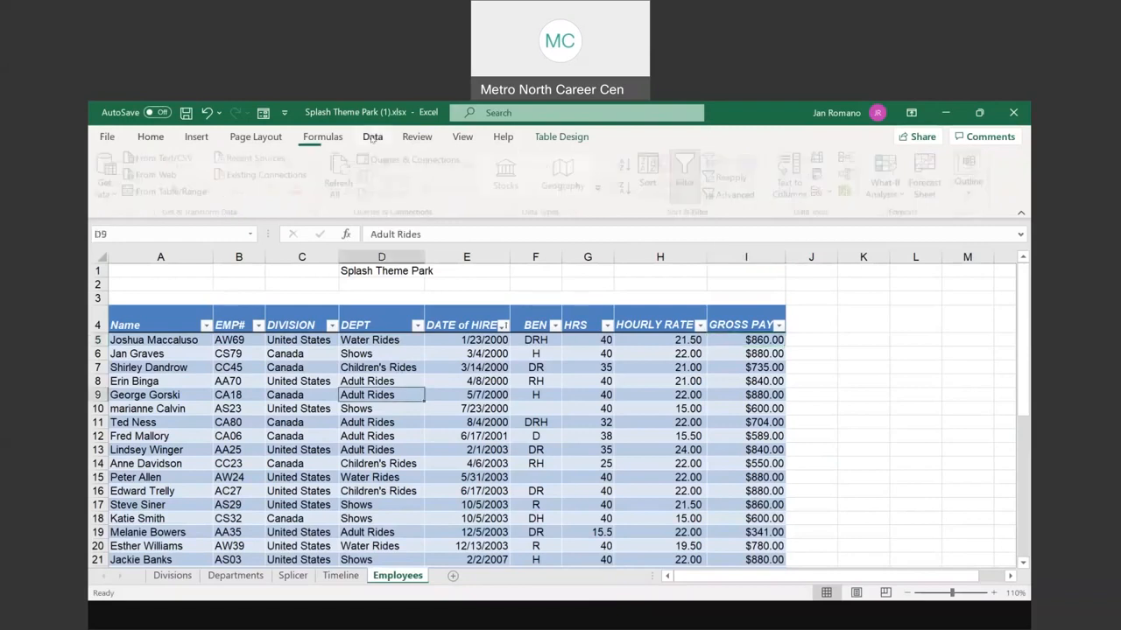
{"action": "left_click", "coordinate": [658, 179]}
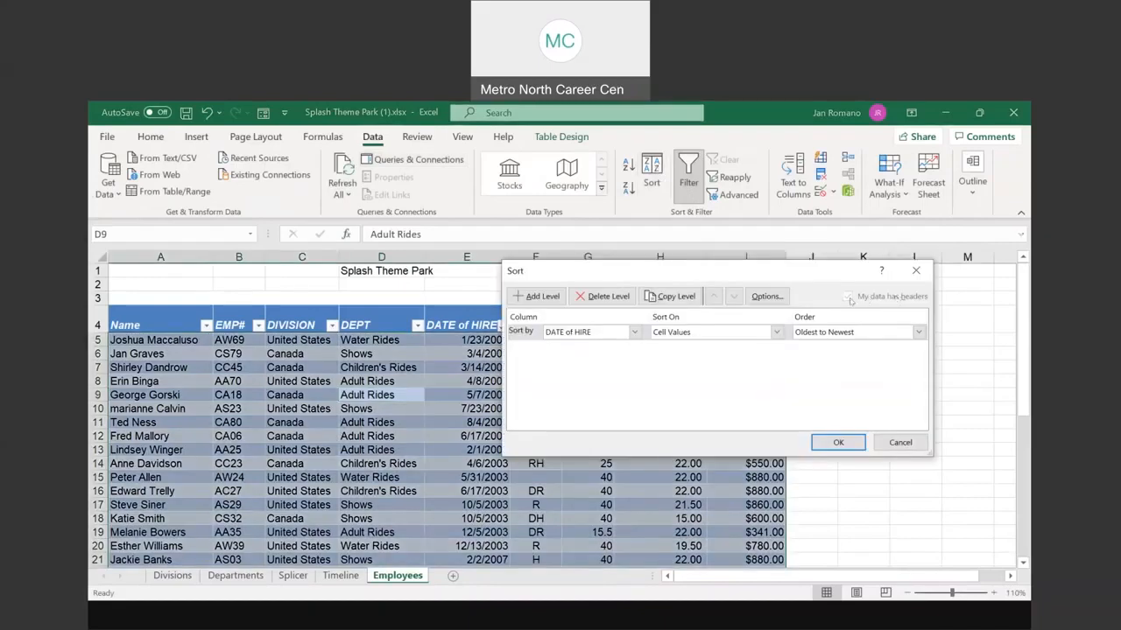
{"action": "left_click", "coordinate": [840, 442]}
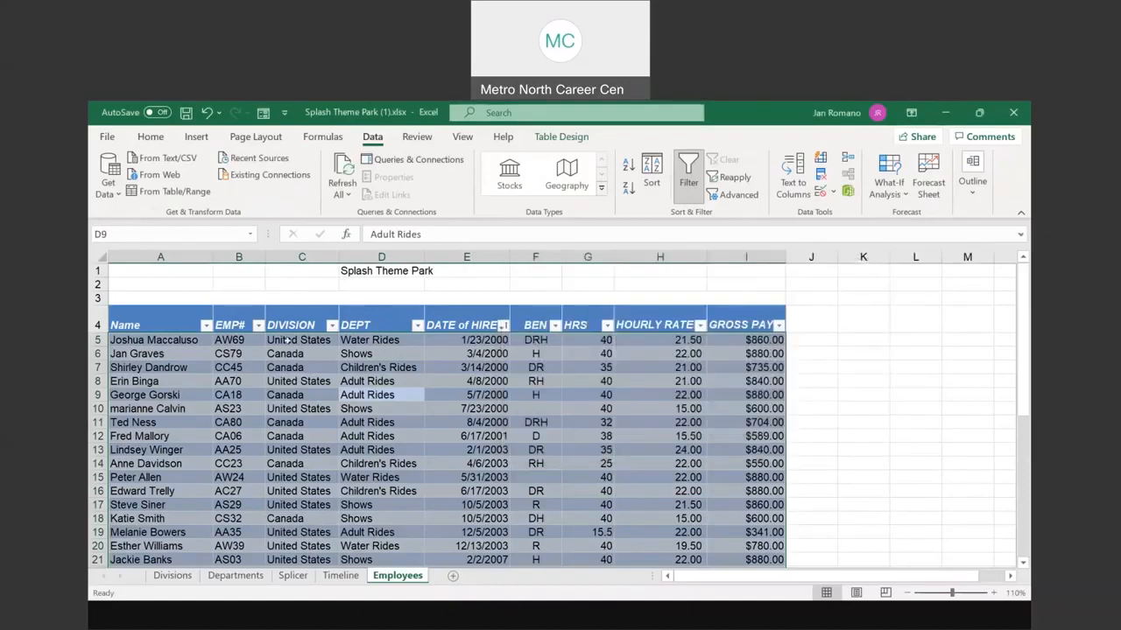
{"action": "left_click", "coordinate": [96, 325]}
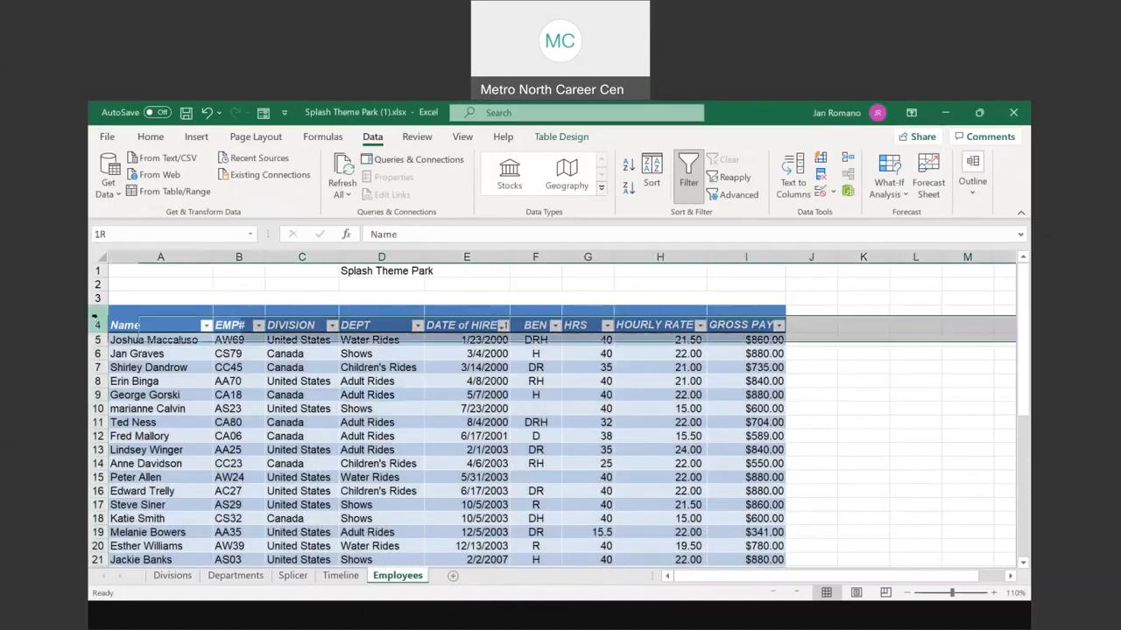
{"action": "left_click", "coordinate": [219, 422]}
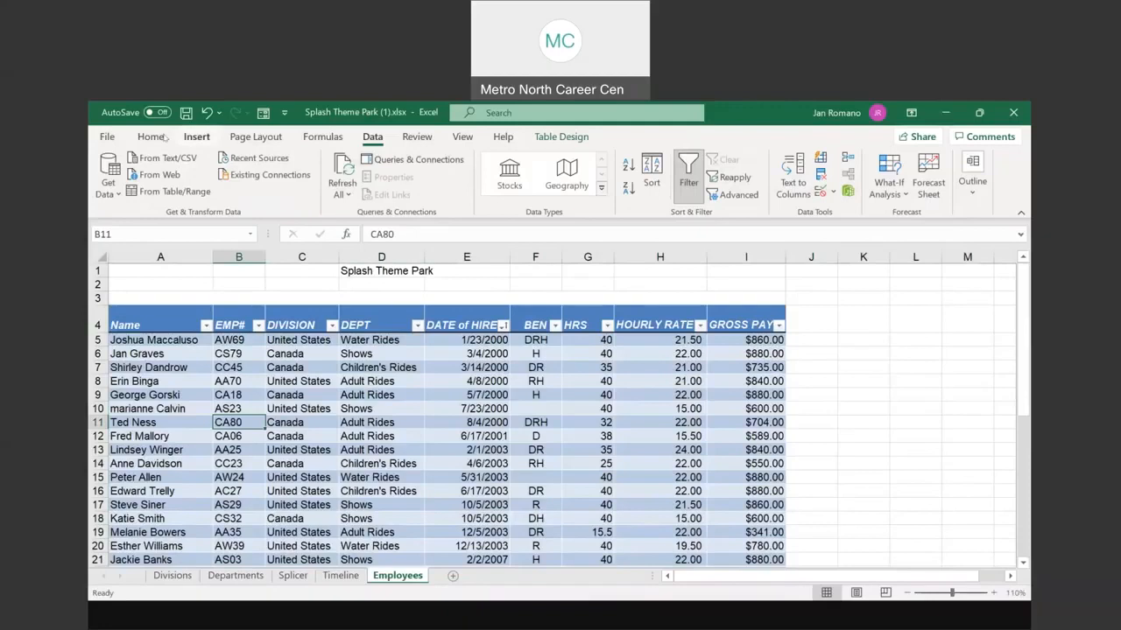
Step: Create PivotTable3 from Table1 on a new Sheet1, browse its field list, and return to Employees
{"action": "left_click", "coordinate": [199, 137]}
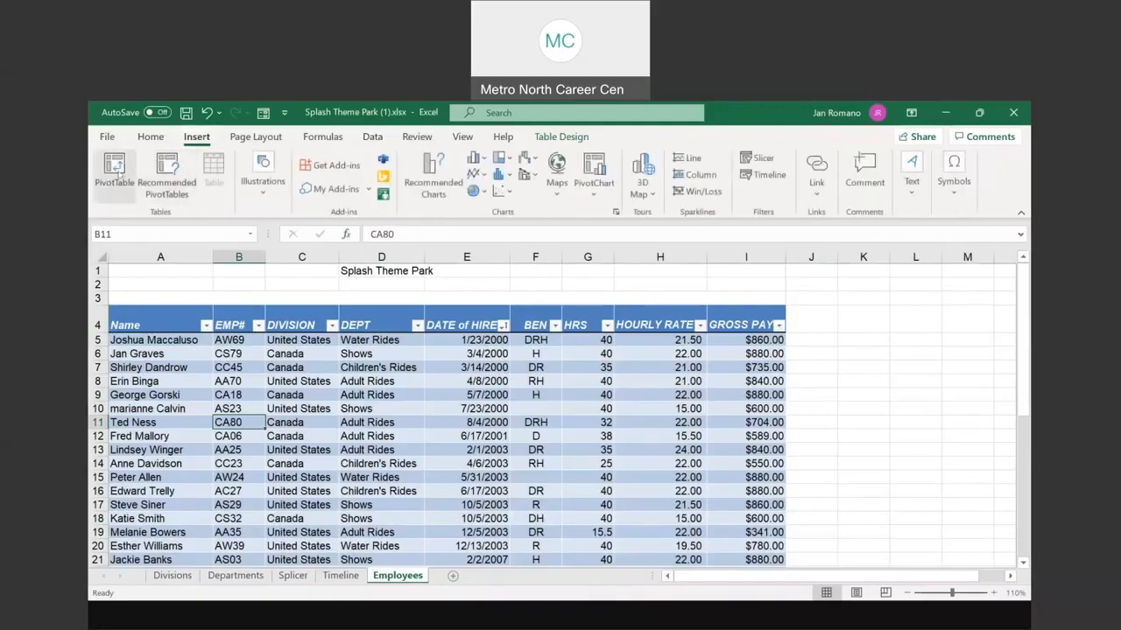
{"action": "left_click", "coordinate": [115, 171]}
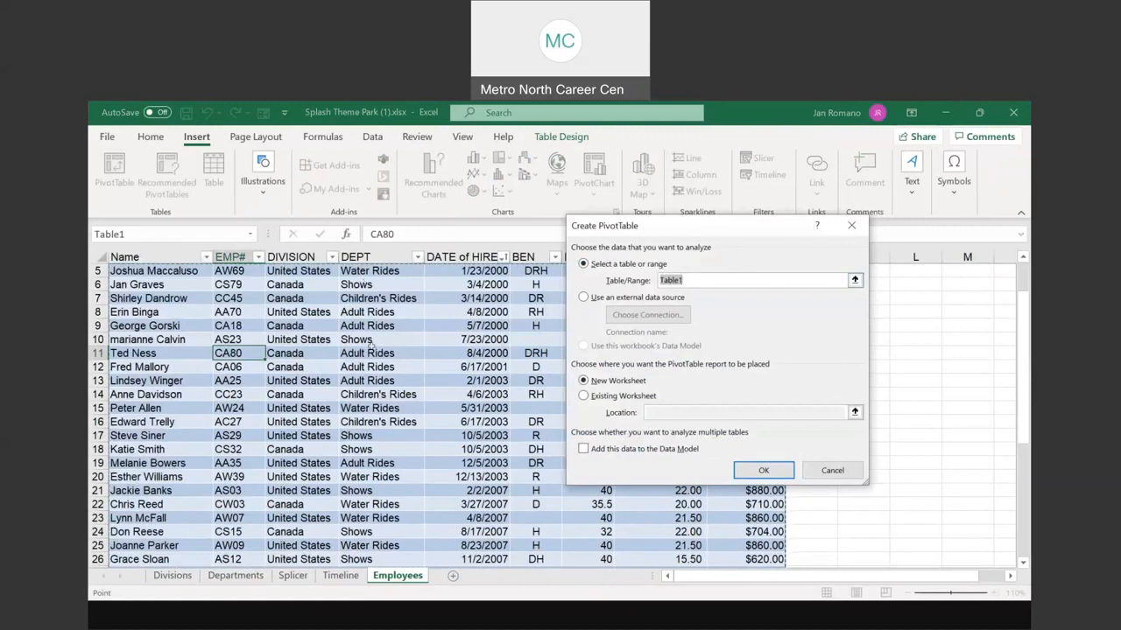
{"action": "key", "text": "ctrl"}
{"action": "left_click", "coordinate": [764, 471]}
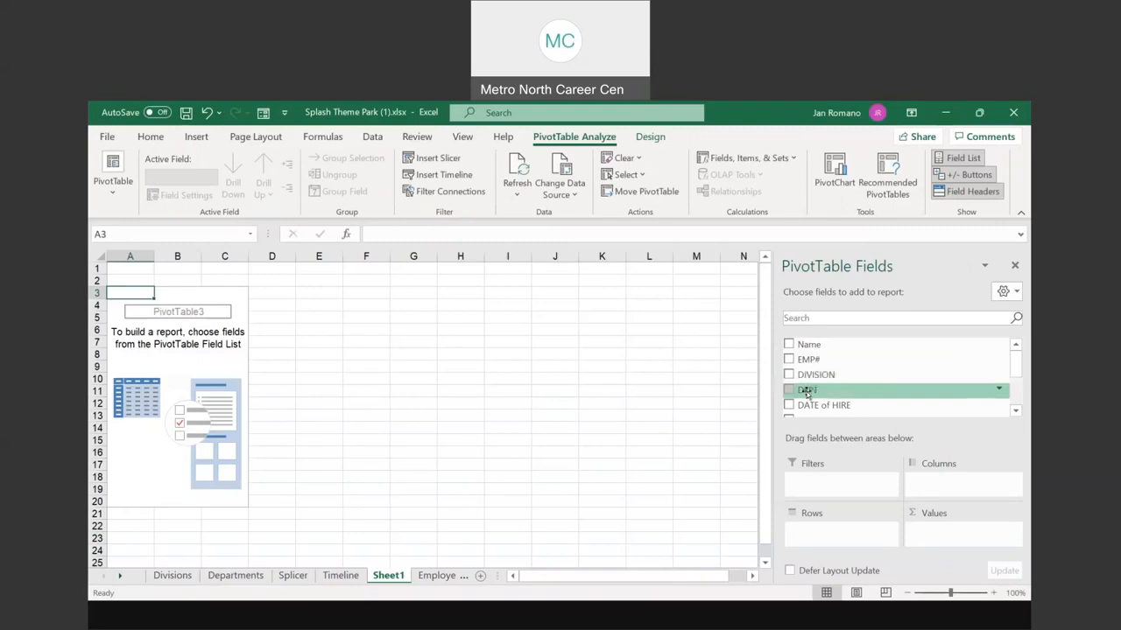
{"action": "scroll", "coordinate": [809, 405], "scroll_direction": "down", "scroll_amount": 3}
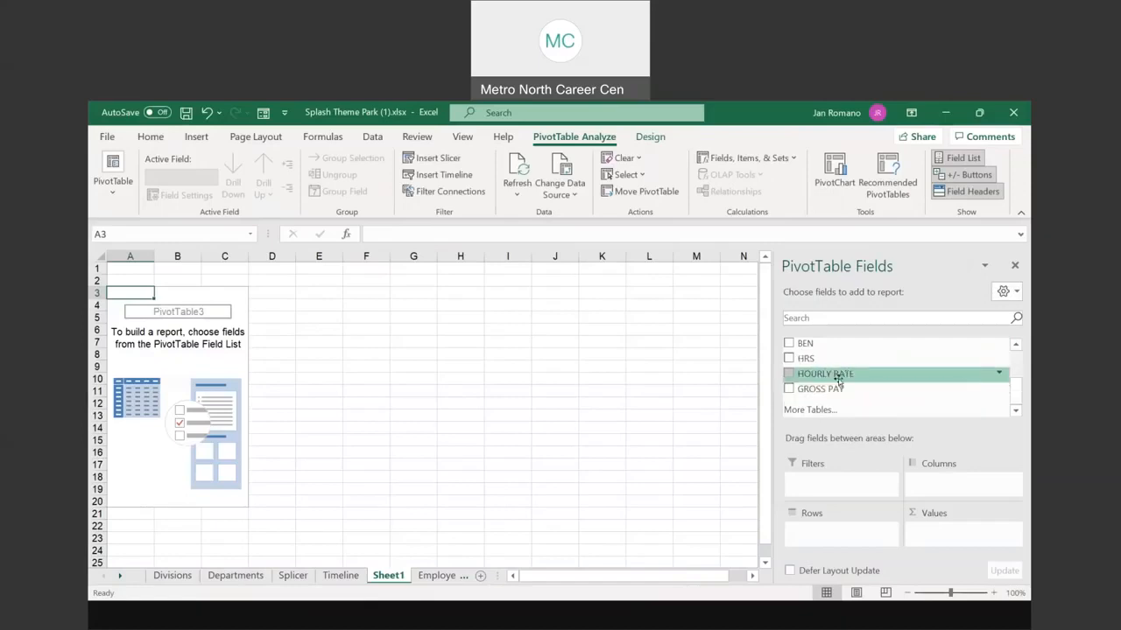
{"action": "scroll", "coordinate": [838, 378], "scroll_direction": "up", "scroll_amount": 3}
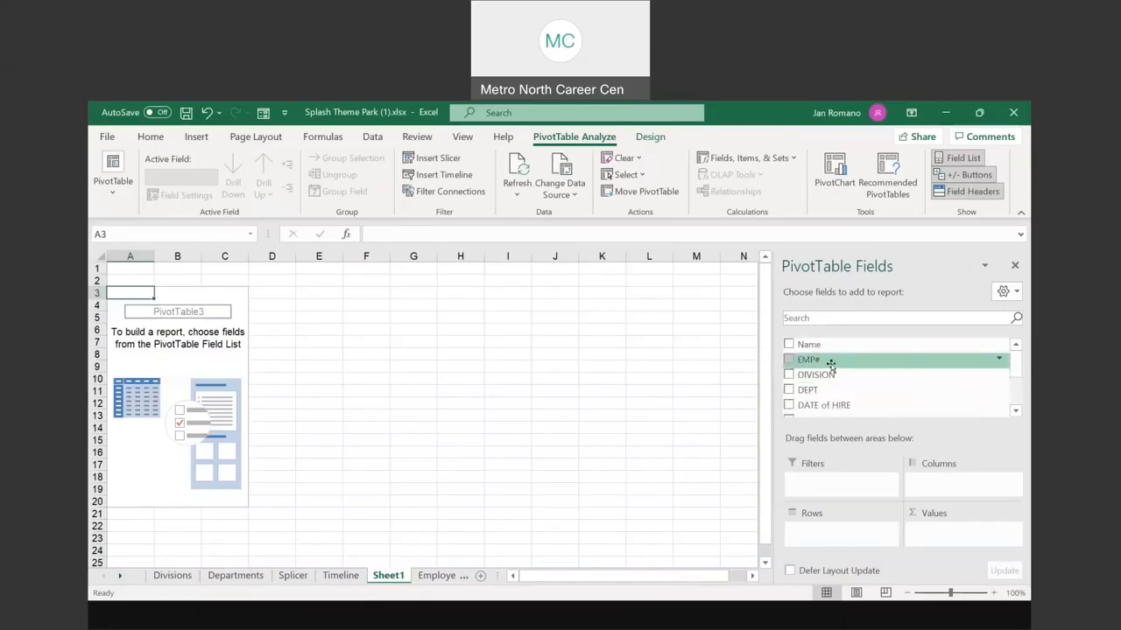
{"action": "scroll", "coordinate": [809, 401], "scroll_direction": "down", "scroll_amount": 1}
{"action": "scroll", "coordinate": [809, 401], "scroll_direction": "up", "scroll_amount": 2}
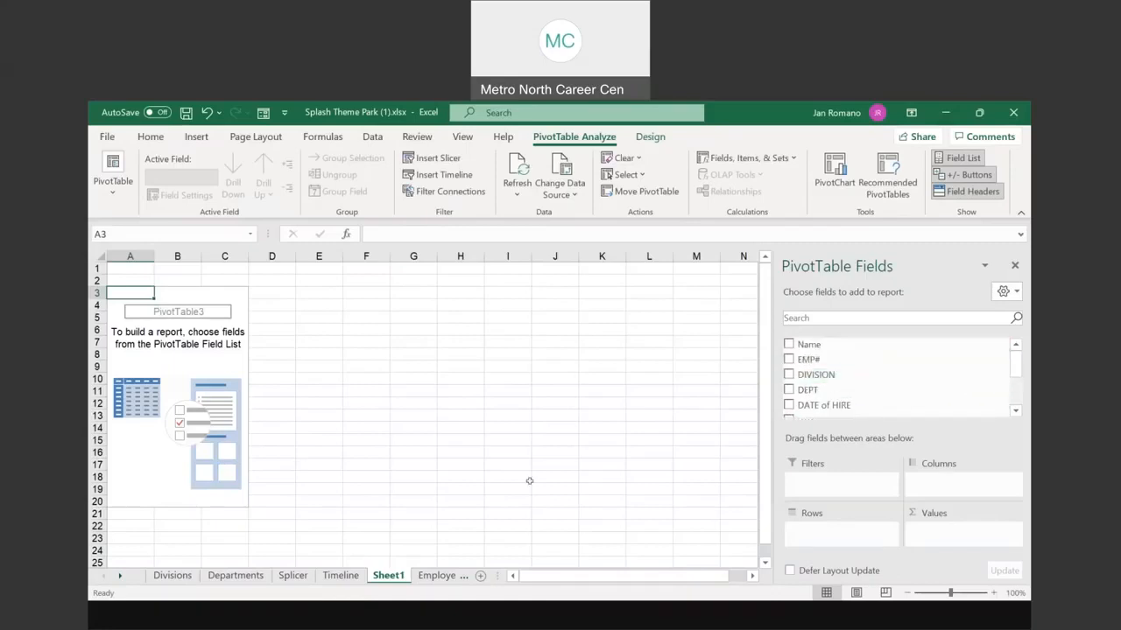
{"action": "left_click", "coordinate": [444, 576]}
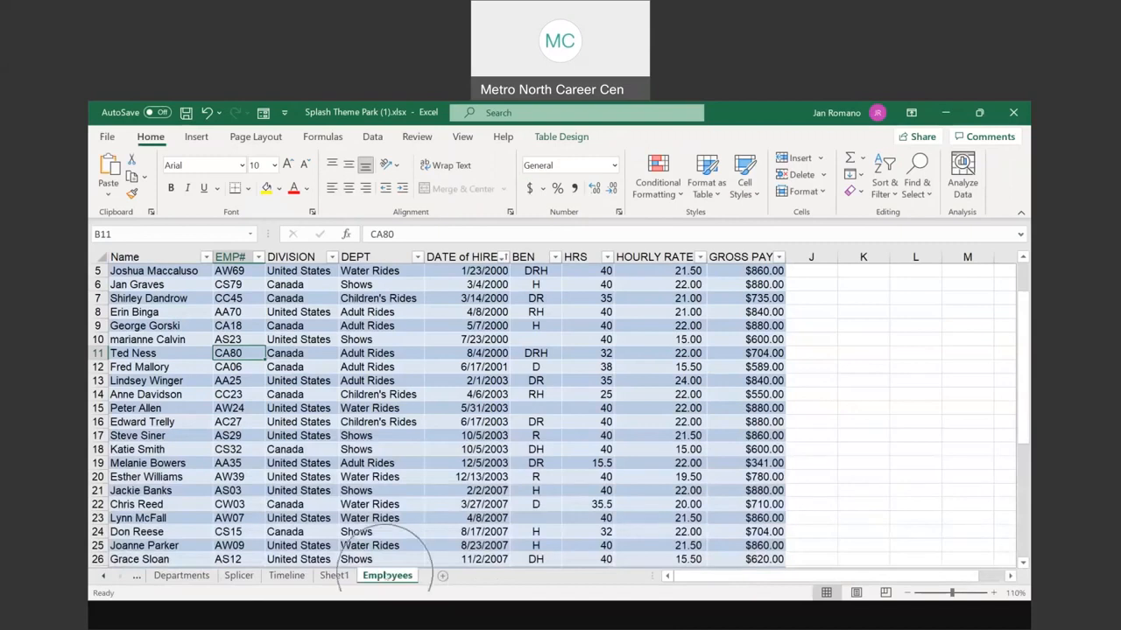
{"action": "scroll", "coordinate": [320, 371], "scroll_direction": "up", "scroll_amount": 2}
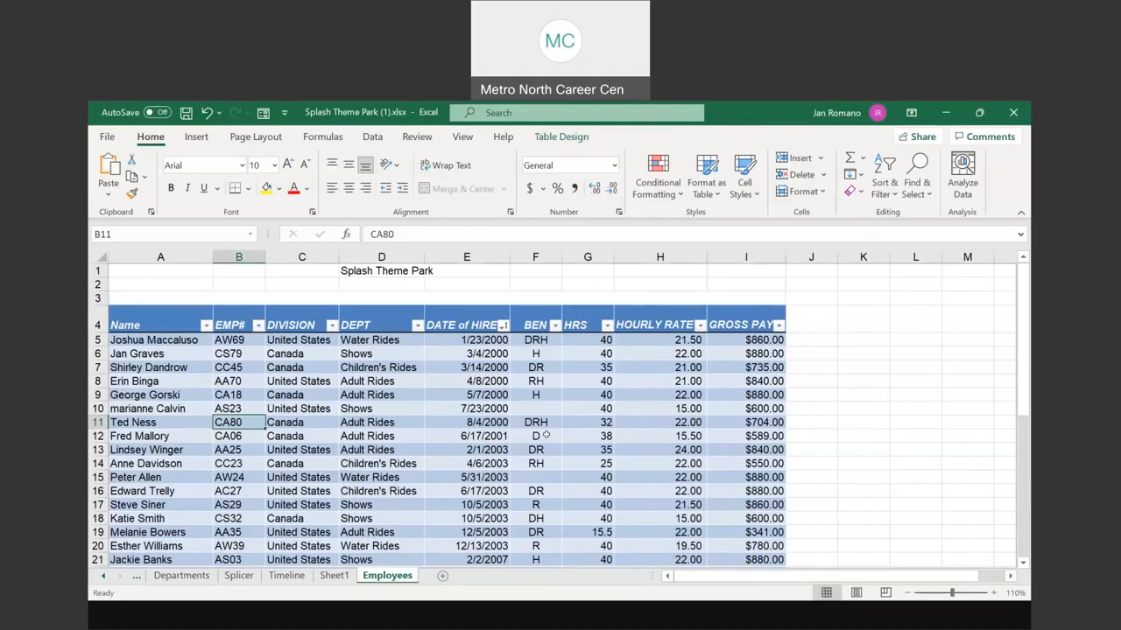
{"action": "left_click", "coordinate": [433, 420]}
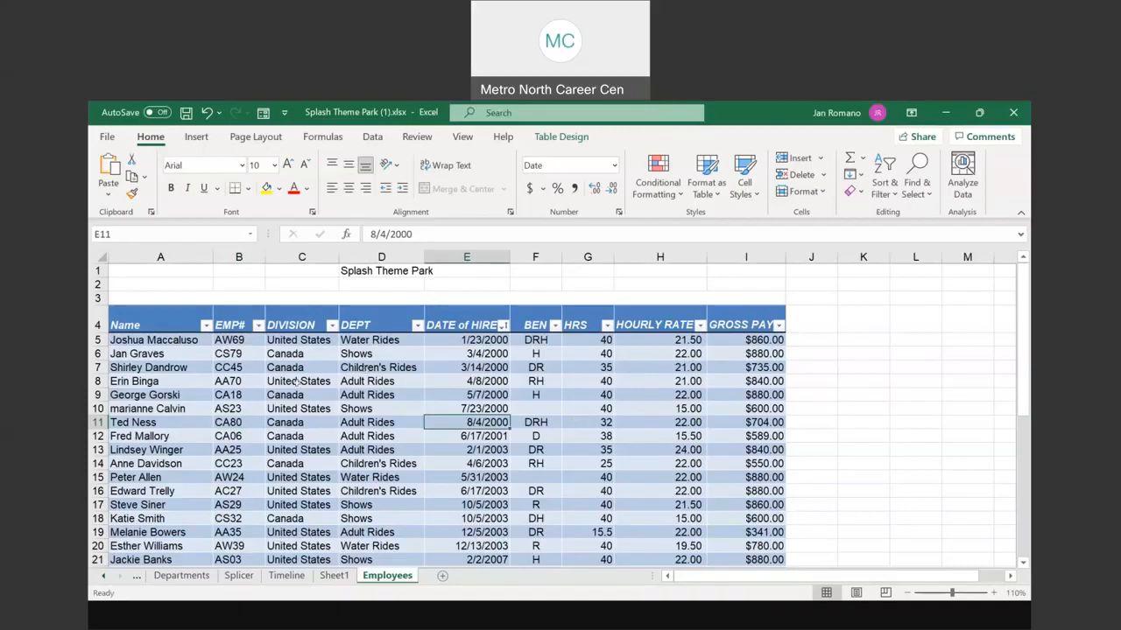
Step: Insert another PivotTable from Table1, placed on a New Worksheet
{"action": "left_click", "coordinate": [198, 138]}
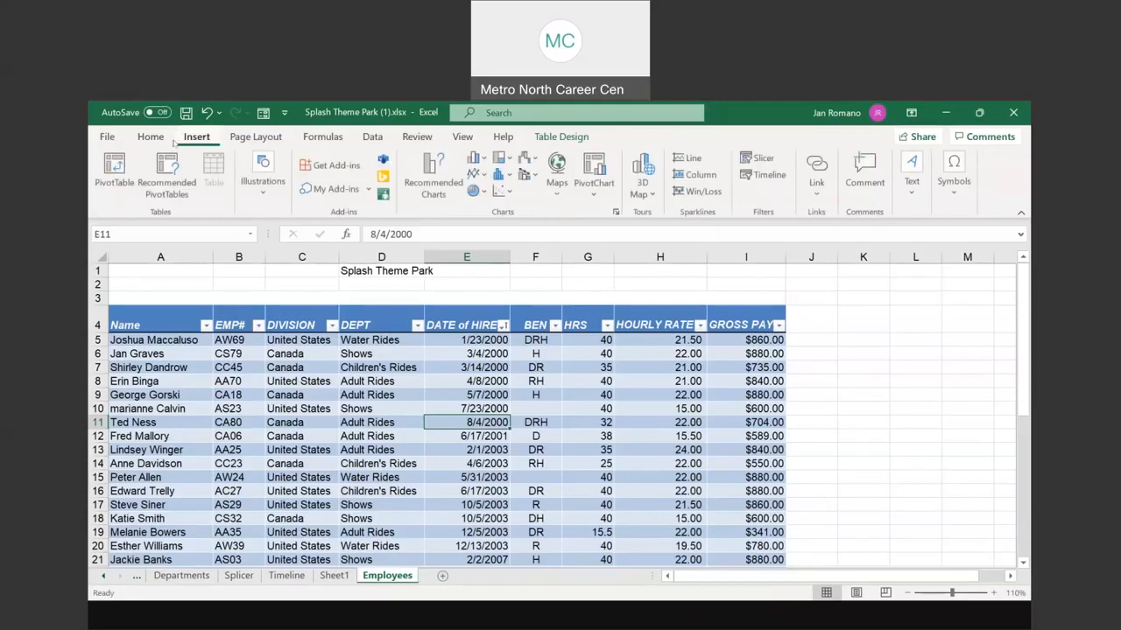
{"action": "left_click", "coordinate": [112, 174]}
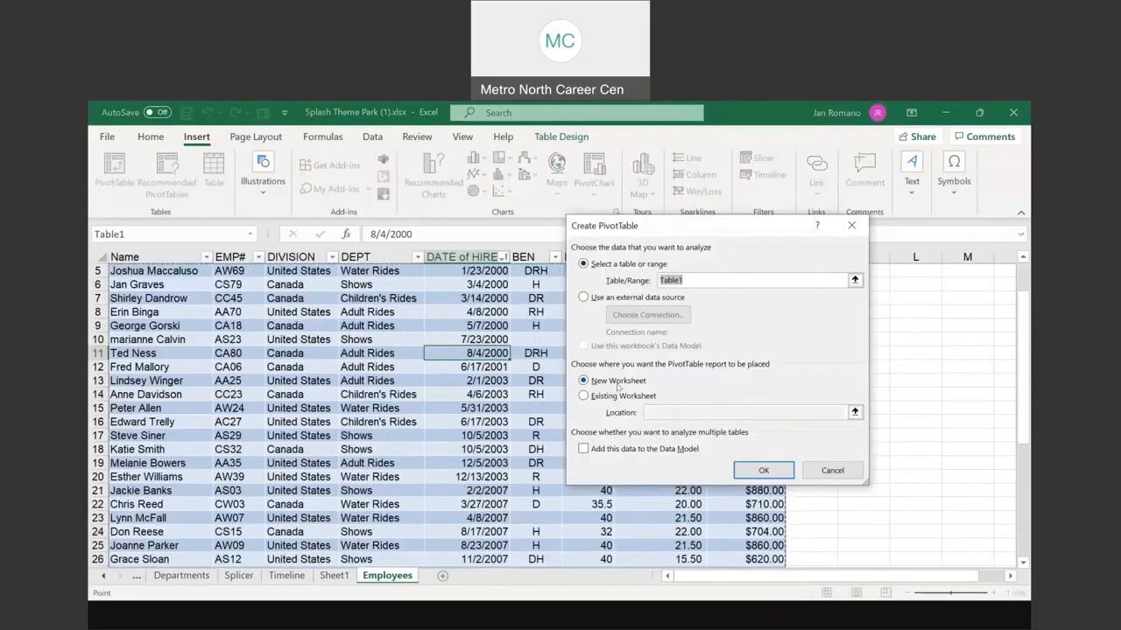
{"action": "left_click", "coordinate": [763, 471]}
Step: Add DIVISION rows and Sum of GROSS PAY to the Sheet1 pivot, totalling 25609.15
{"action": "left_click", "coordinate": [334, 576]}
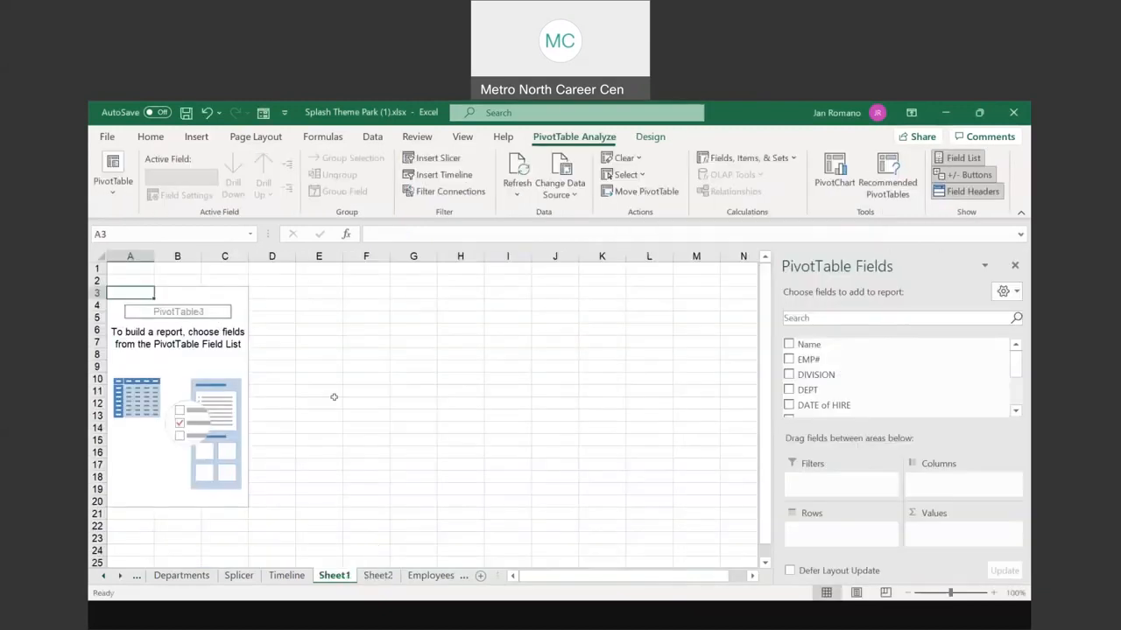
{"action": "left_click", "coordinate": [380, 576]}
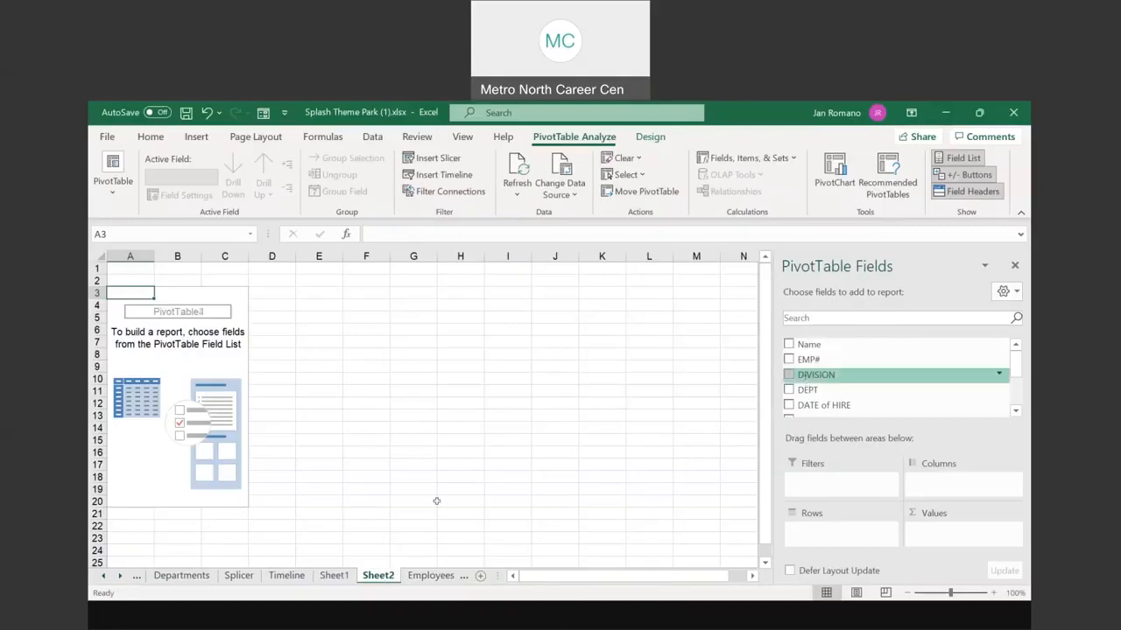
{"action": "left_click", "coordinate": [345, 579]}
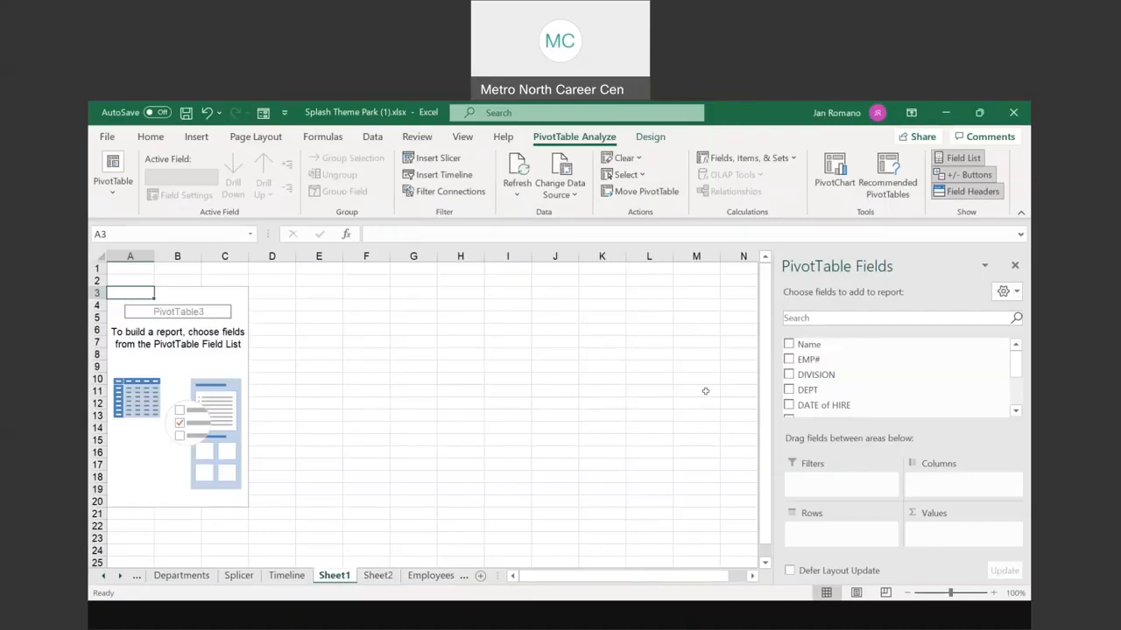
{"action": "left_click", "coordinate": [863, 374]}
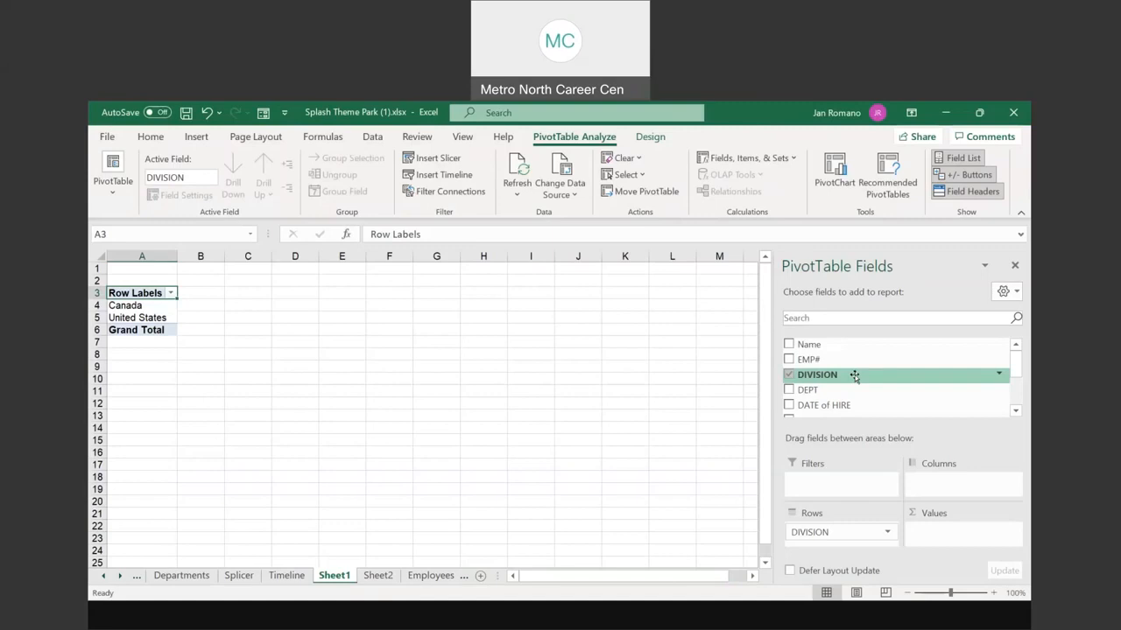
{"action": "scroll", "coordinate": [832, 381], "scroll_direction": "down", "scroll_amount": 4}
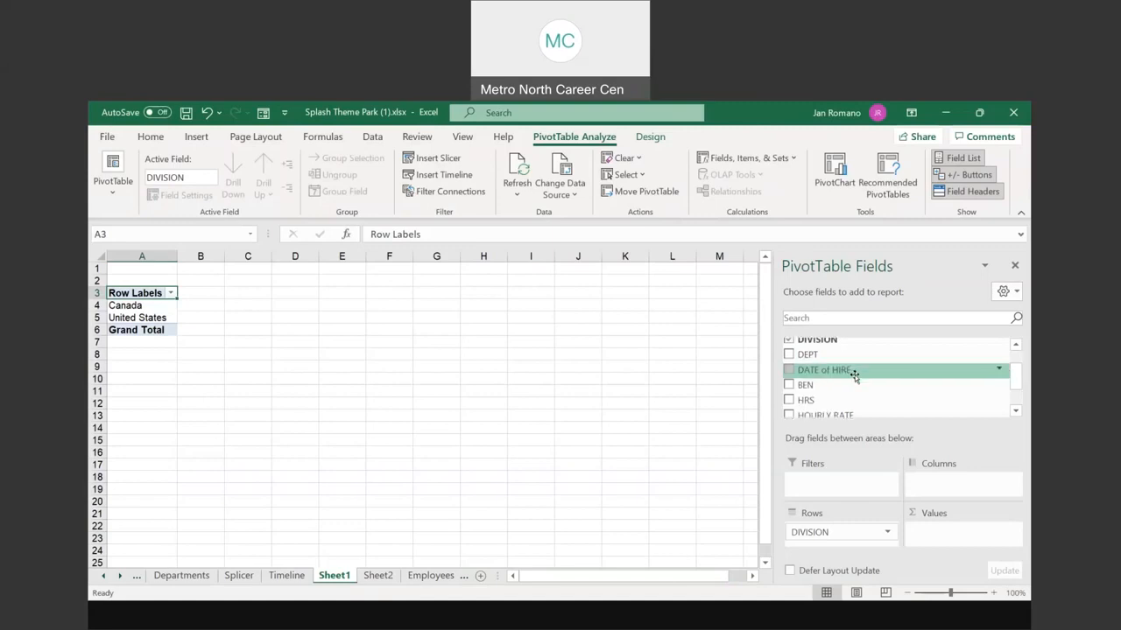
{"action": "left_click", "coordinate": [788, 390]}
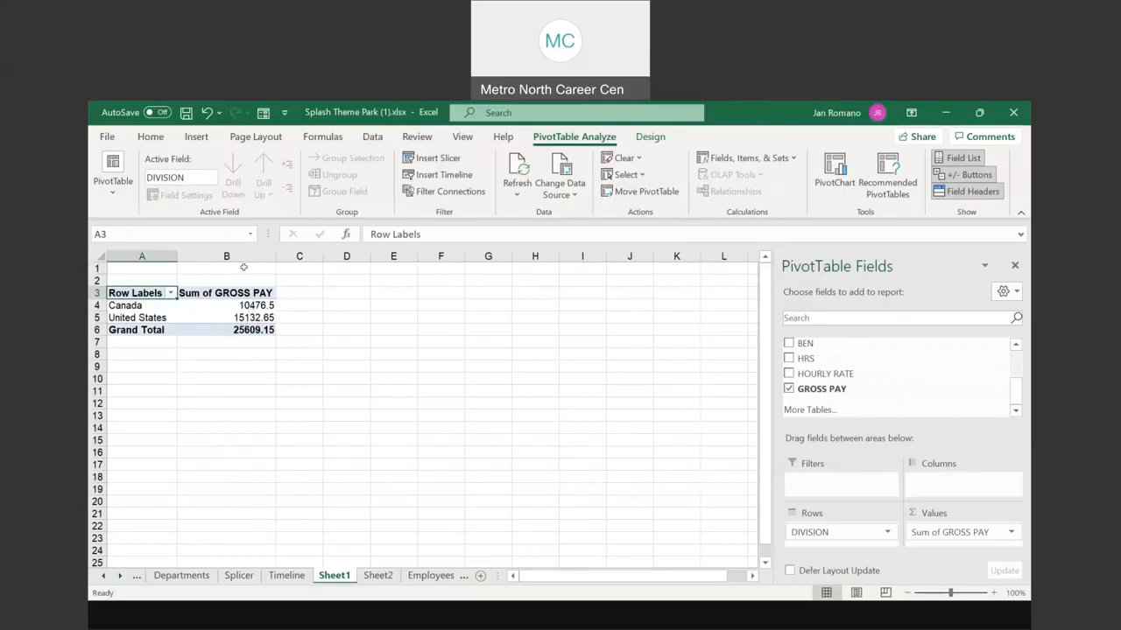
{"action": "left_click", "coordinate": [245, 267]}
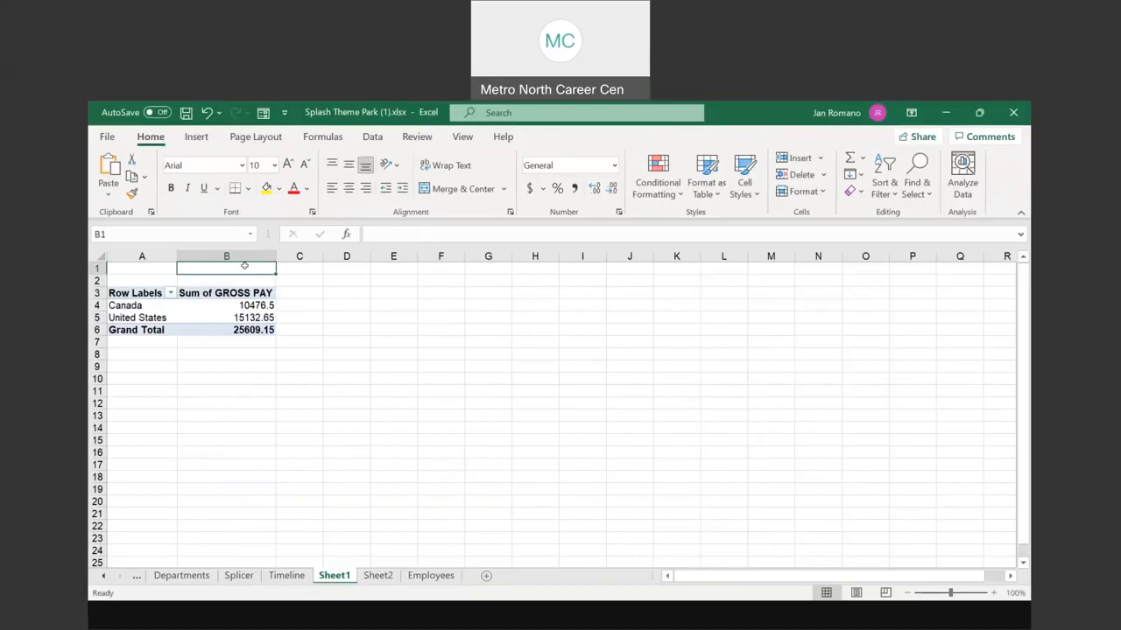
Step: Enter 'Payroll' in B1, select the division totals B4:B6, and zoom in on the sheet
{"action": "type", "text": "Payroll"}
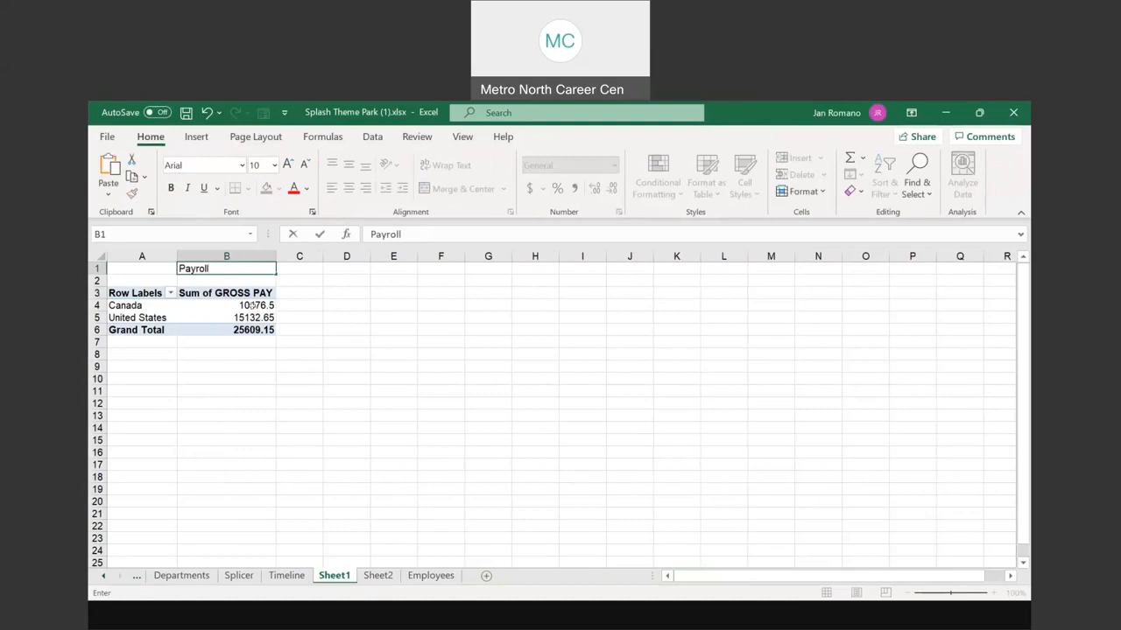
{"action": "left_click_drag", "start_coordinate": [252, 306], "coordinate": [252, 328]}
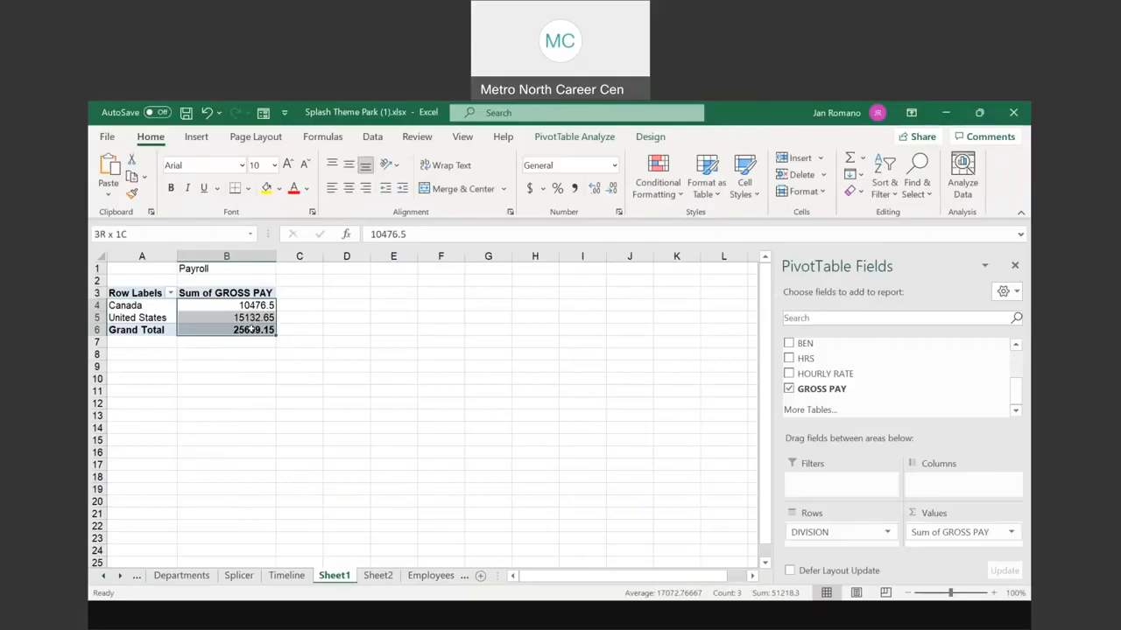
{"action": "key", "text": "ctrl"}
{"action": "key", "text": "ctrl"}
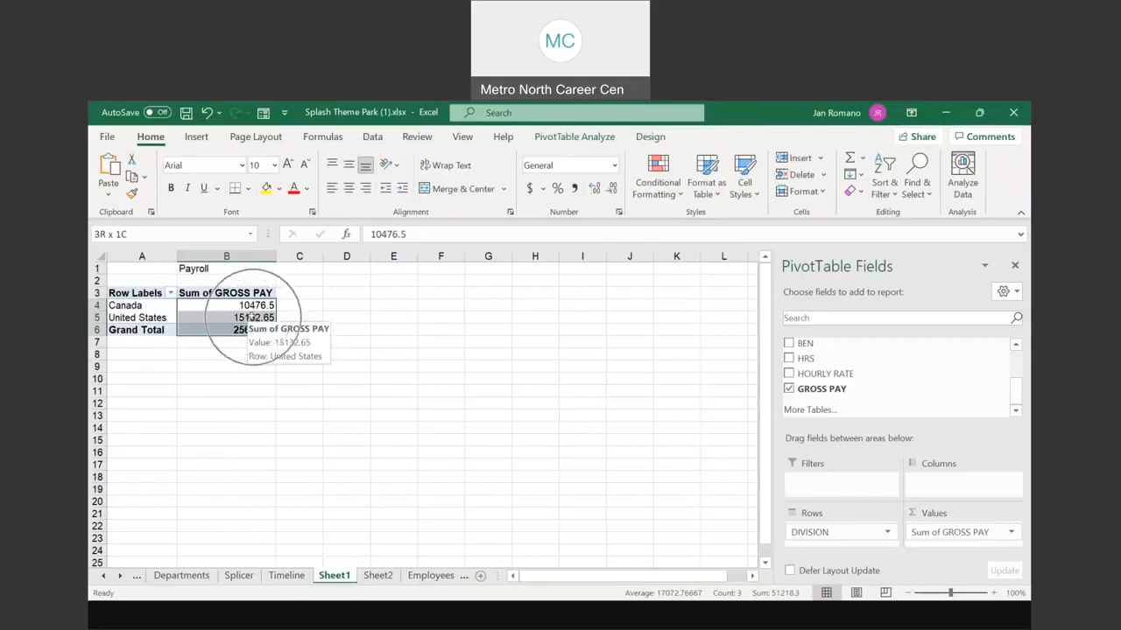
{"action": "left_click", "coordinate": [994, 594]}
{"action": "left_click", "coordinate": [993, 594]}
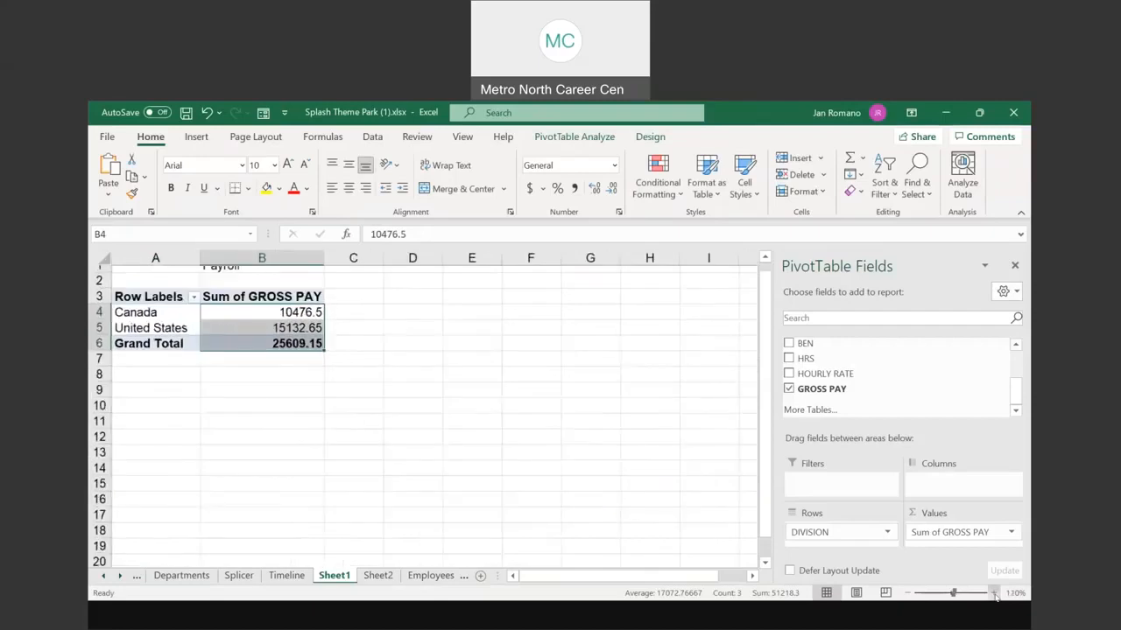
Step: Format the division pay totals as Accounting, e.g. Canada $10,476.50 and Grand Total $25,609.15
{"action": "right_click", "coordinate": [291, 324]}
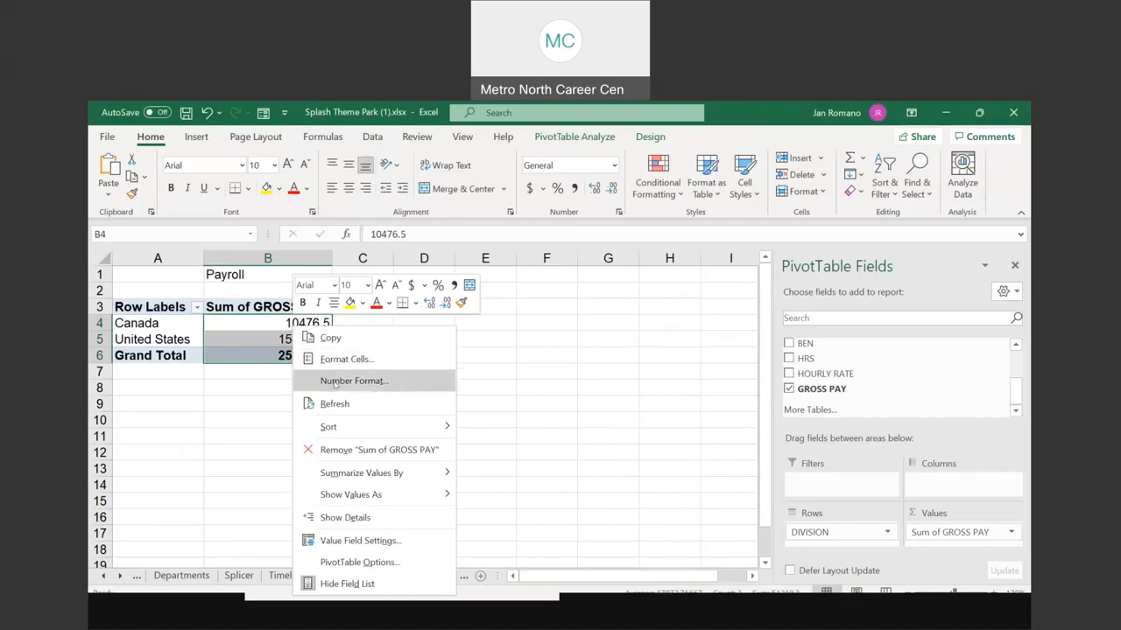
{"action": "left_click", "coordinate": [350, 360]}
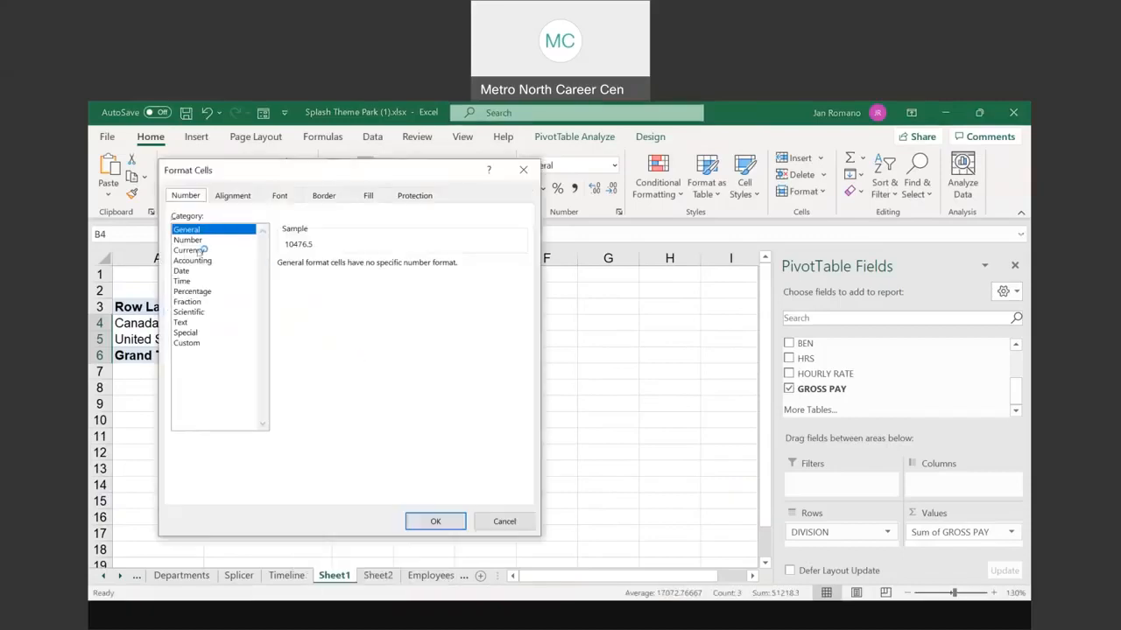
{"action": "left_click", "coordinate": [198, 252]}
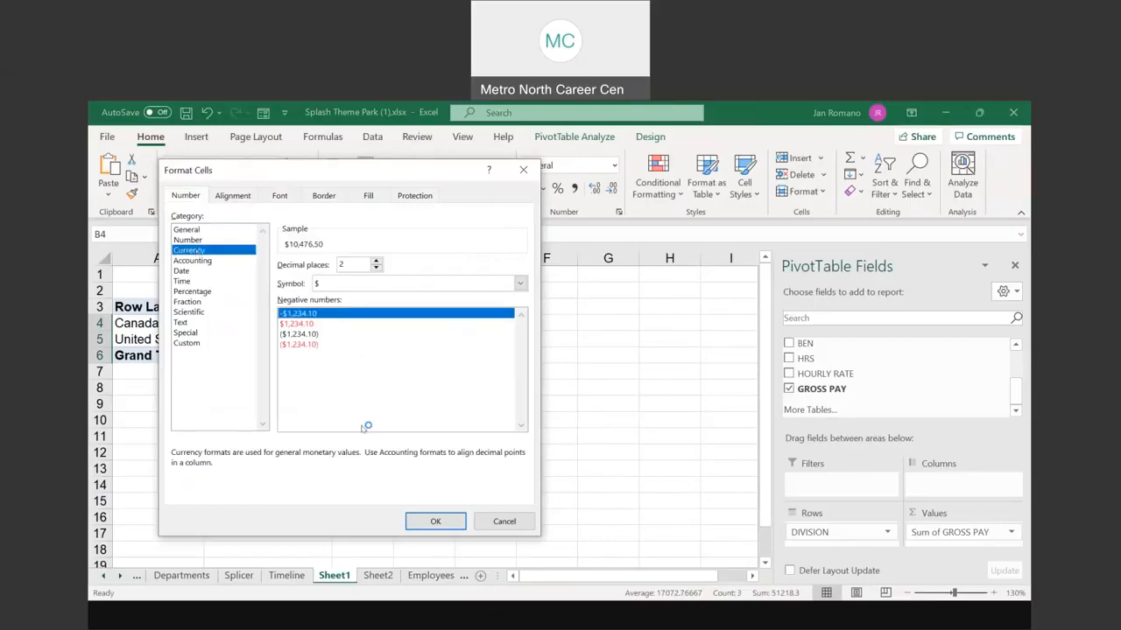
{"action": "left_click", "coordinate": [195, 262]}
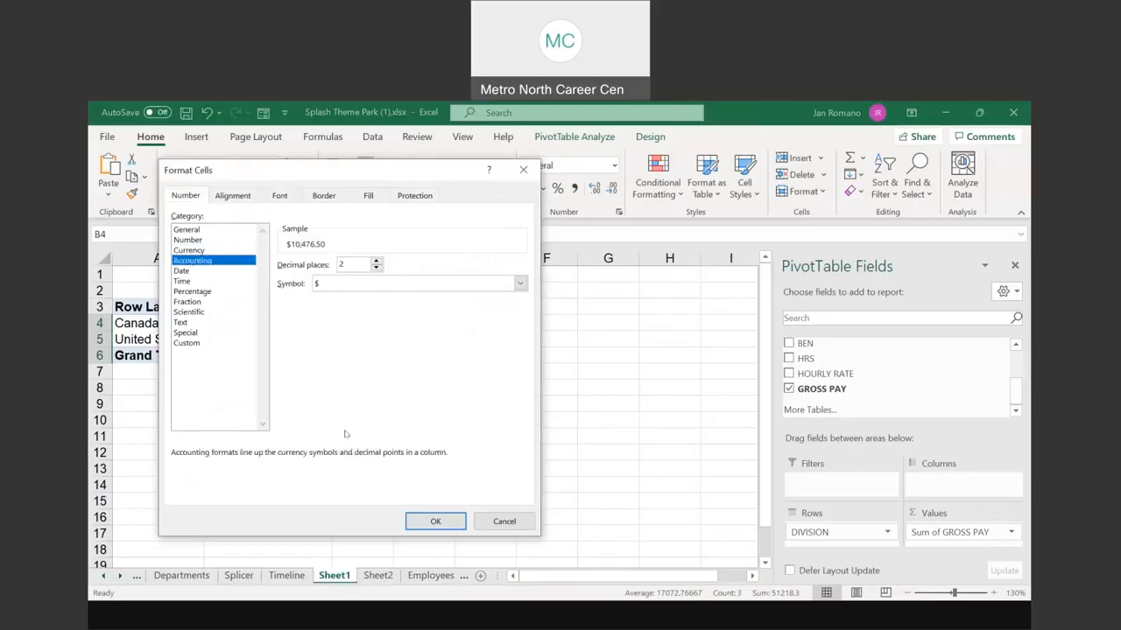
{"action": "left_click", "coordinate": [437, 521]}
{"action": "left_click", "coordinate": [530, 191]}
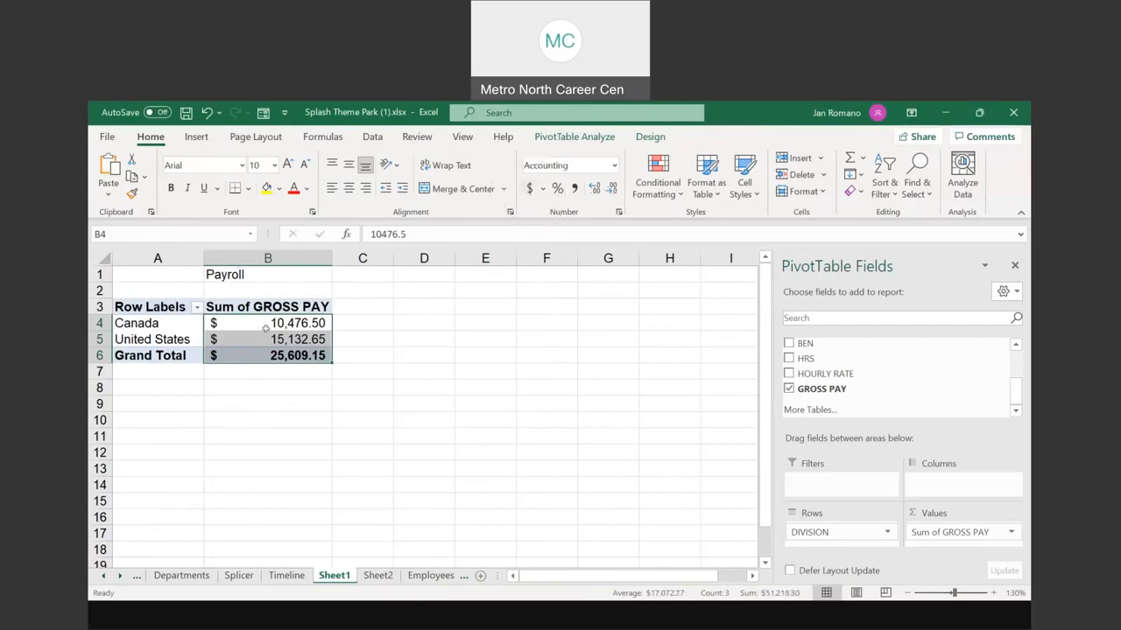
{"action": "left_click", "coordinate": [270, 399]}
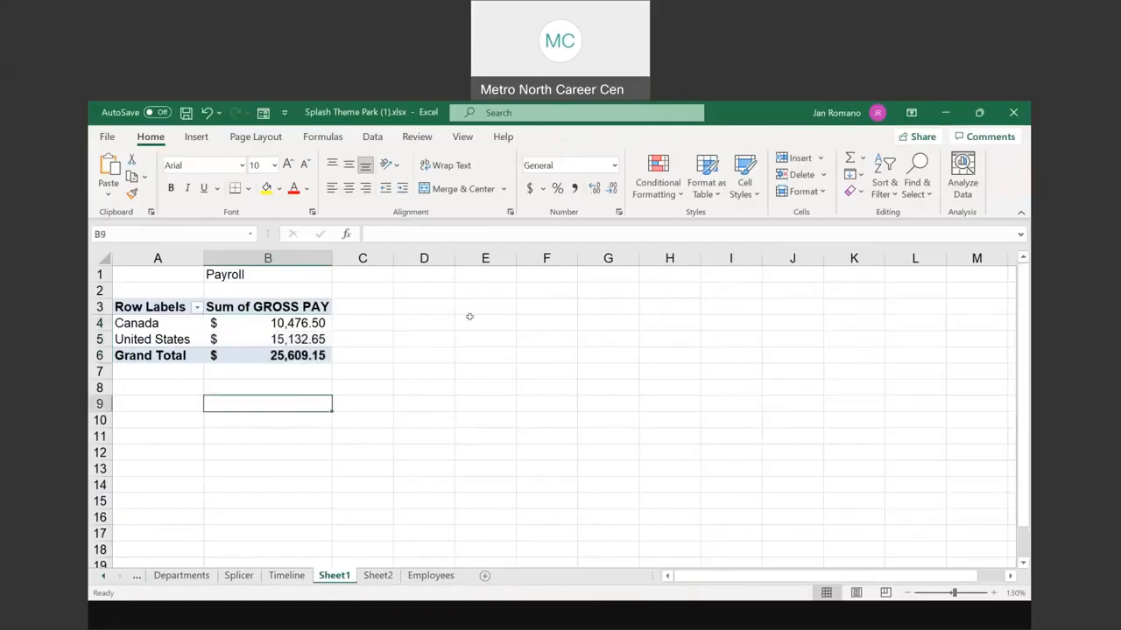
Step: After checking the Employees sheet, rename Sheet1 to 'Payroll' and show Sheet2's empty PivotTable4
{"action": "left_click", "coordinate": [286, 325]}
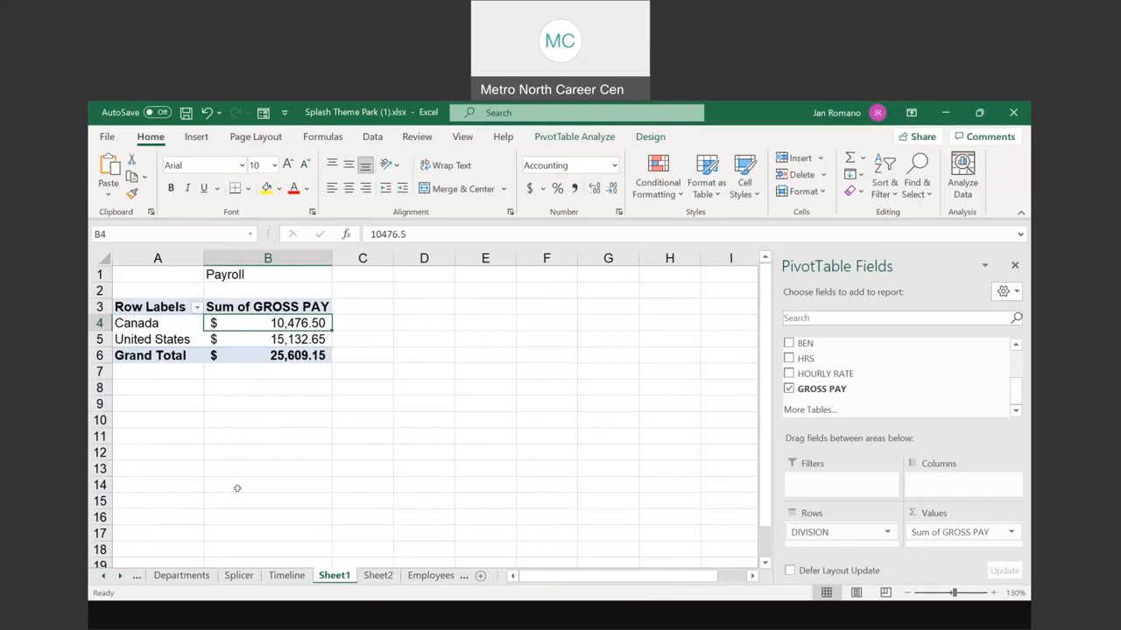
{"action": "left_click", "coordinate": [431, 575]}
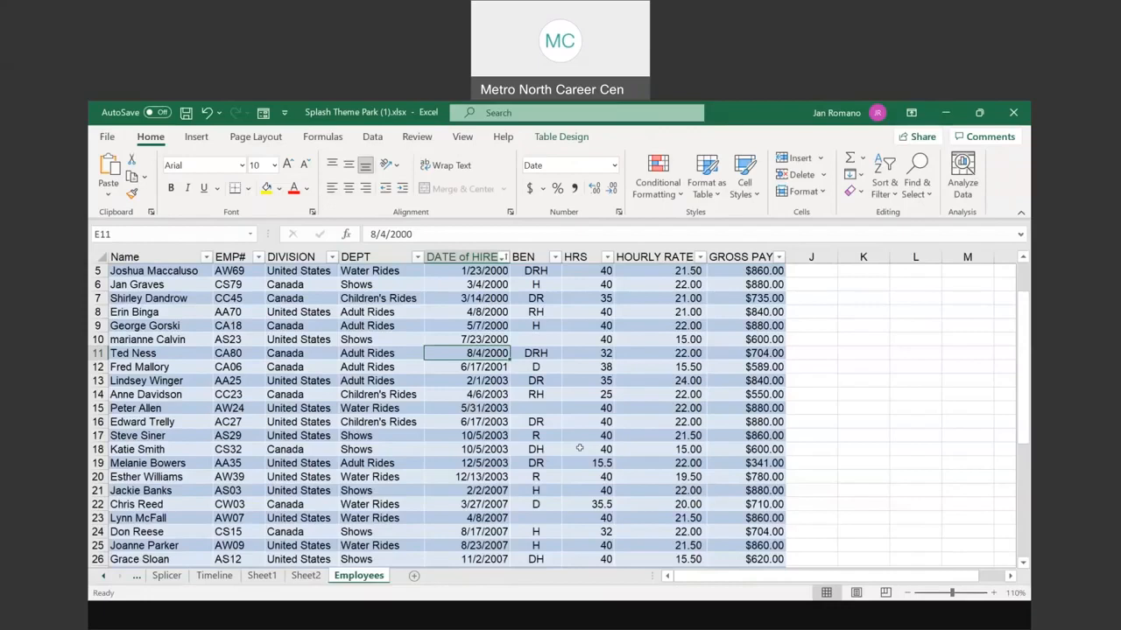
{"action": "left_click", "coordinate": [269, 585]}
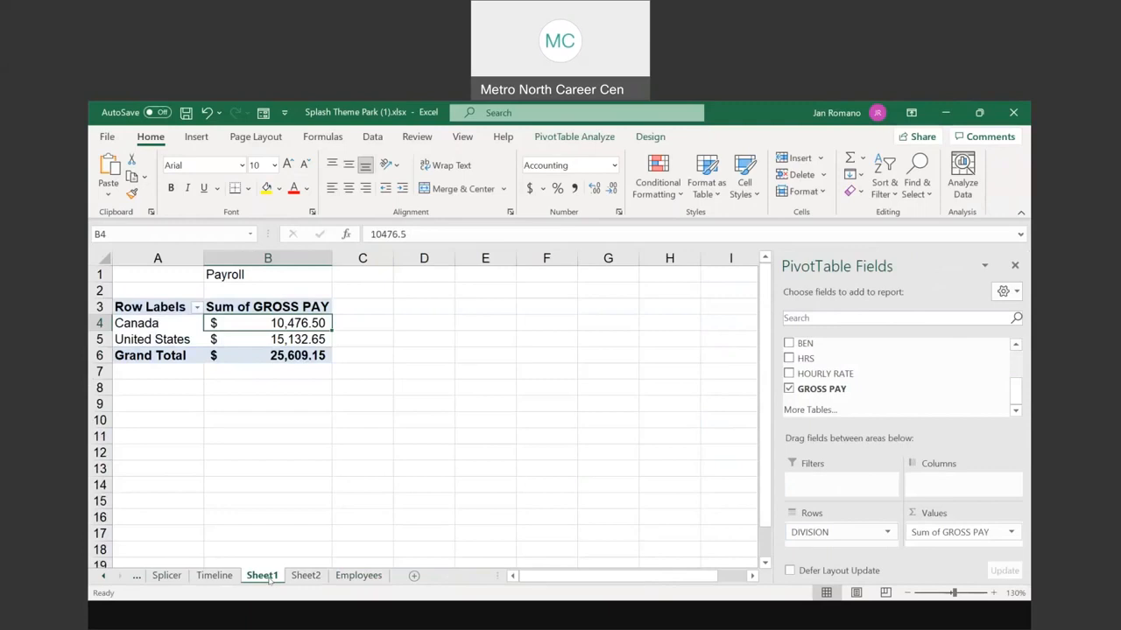
{"action": "double_click", "coordinate": [270, 580]}
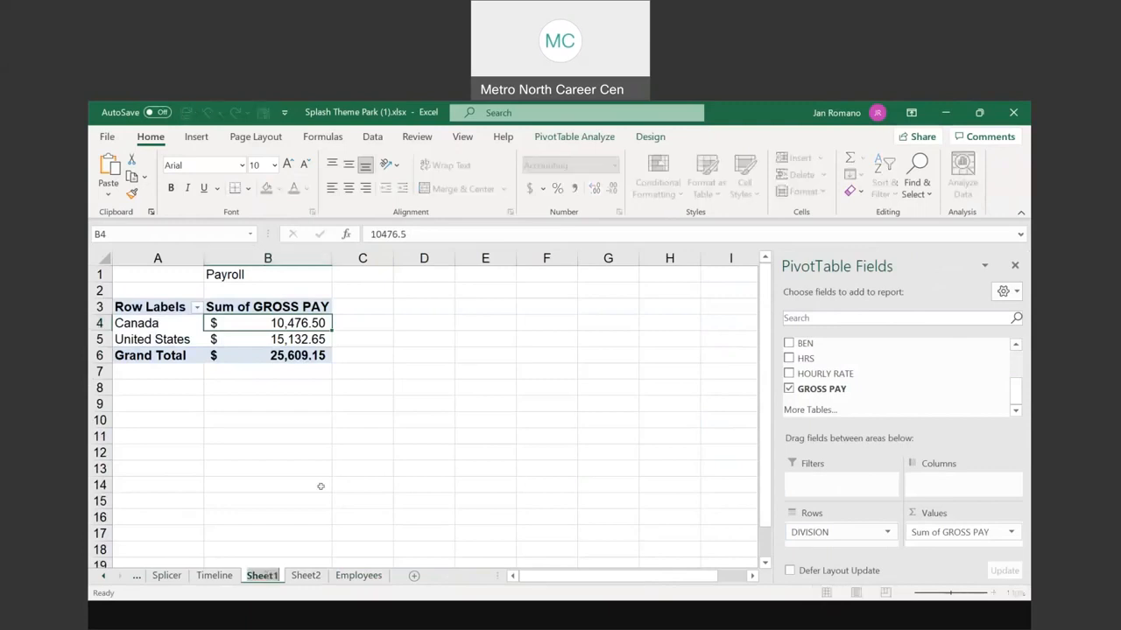
{"action": "type", "text": "Payroll"}
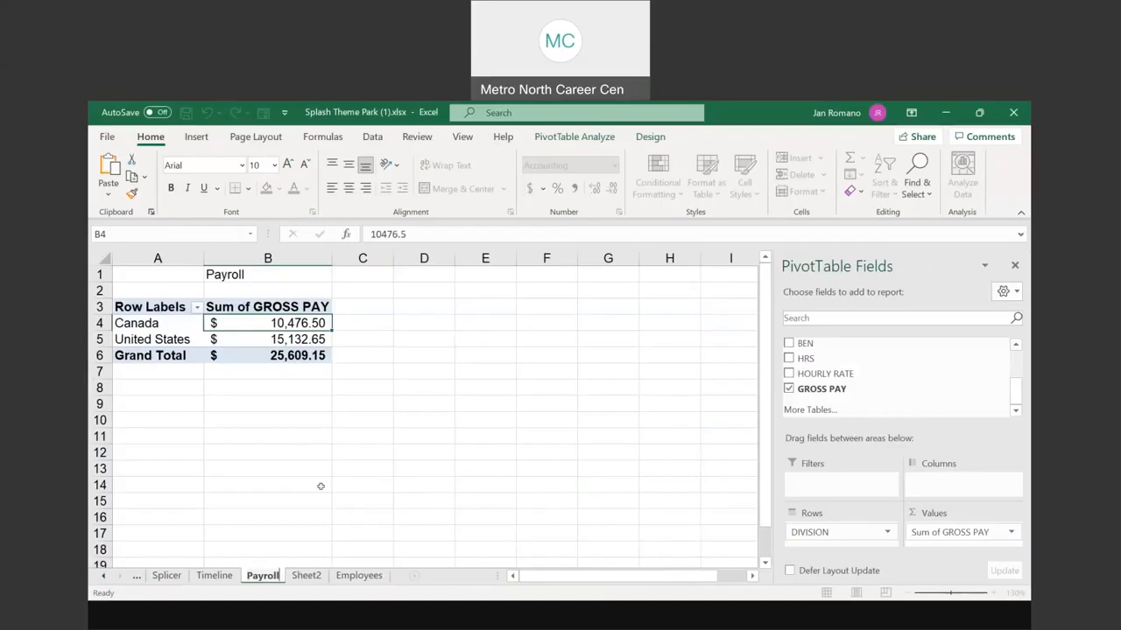
{"action": "key", "text": "Return"}
{"action": "left_click", "coordinate": [306, 576]}
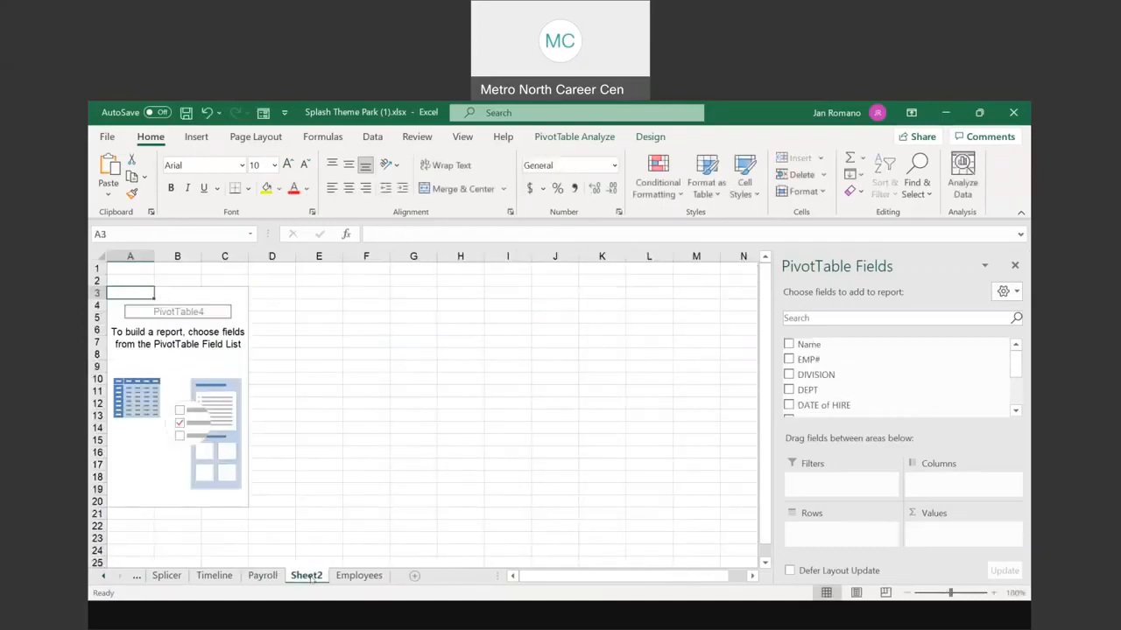
Step: Build the Sheet2 pivot with DEPT rows and Sum of HRS, zoomed to 150%
{"action": "left_click", "coordinate": [789, 389]}
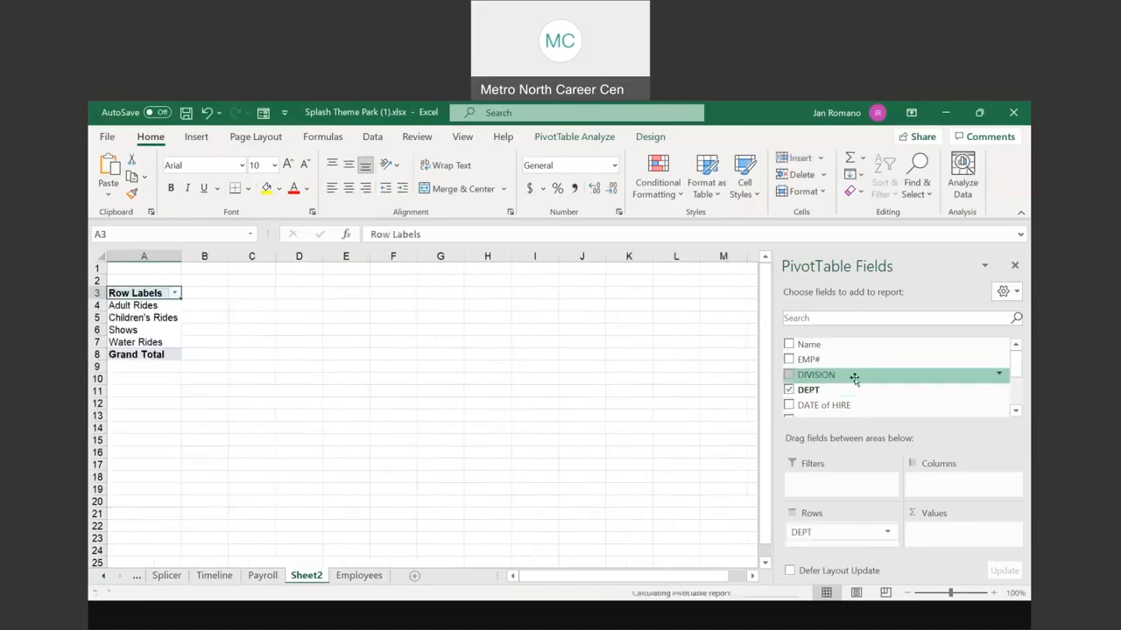
{"action": "scroll", "coordinate": [845, 378], "scroll_direction": "down", "scroll_amount": 4}
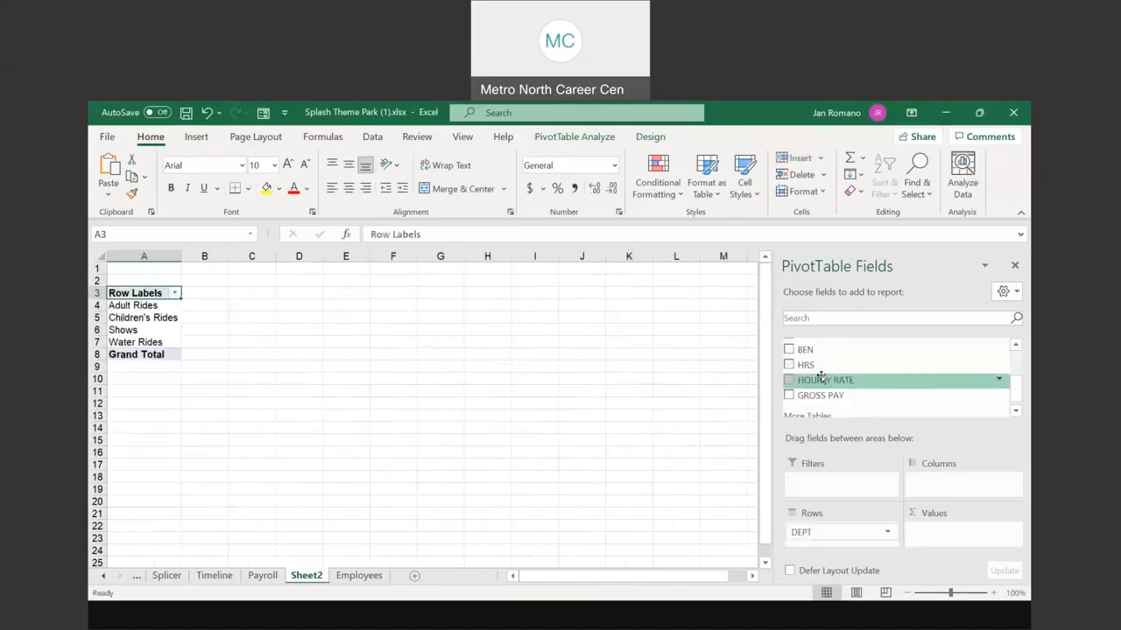
{"action": "left_click", "coordinate": [790, 365]}
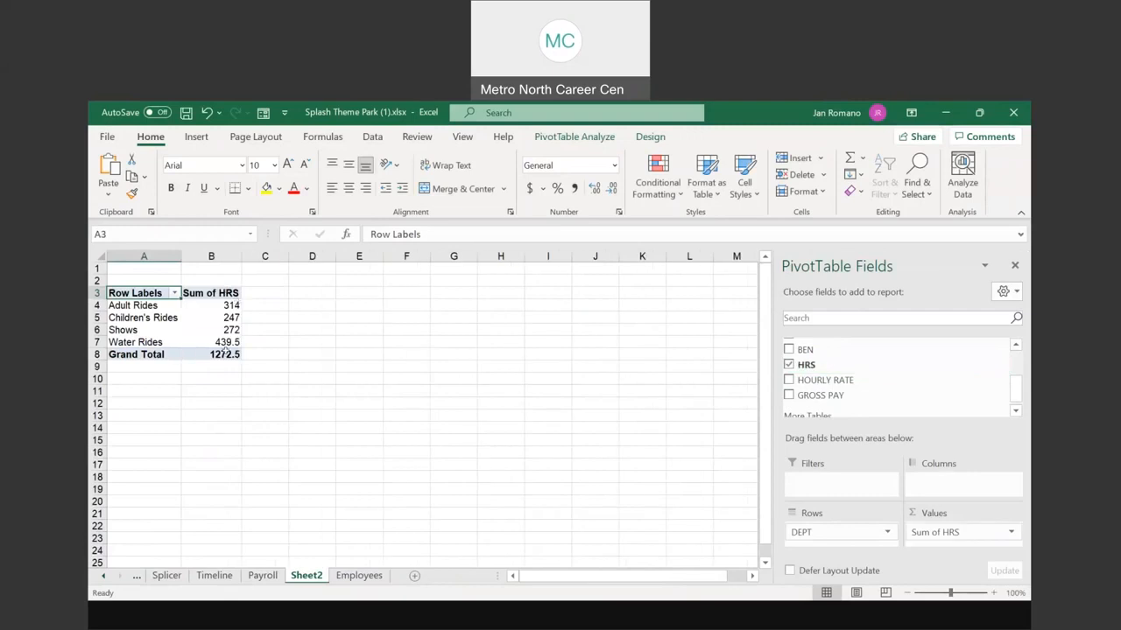
{"action": "mouse_move", "coordinate": [226, 305]}
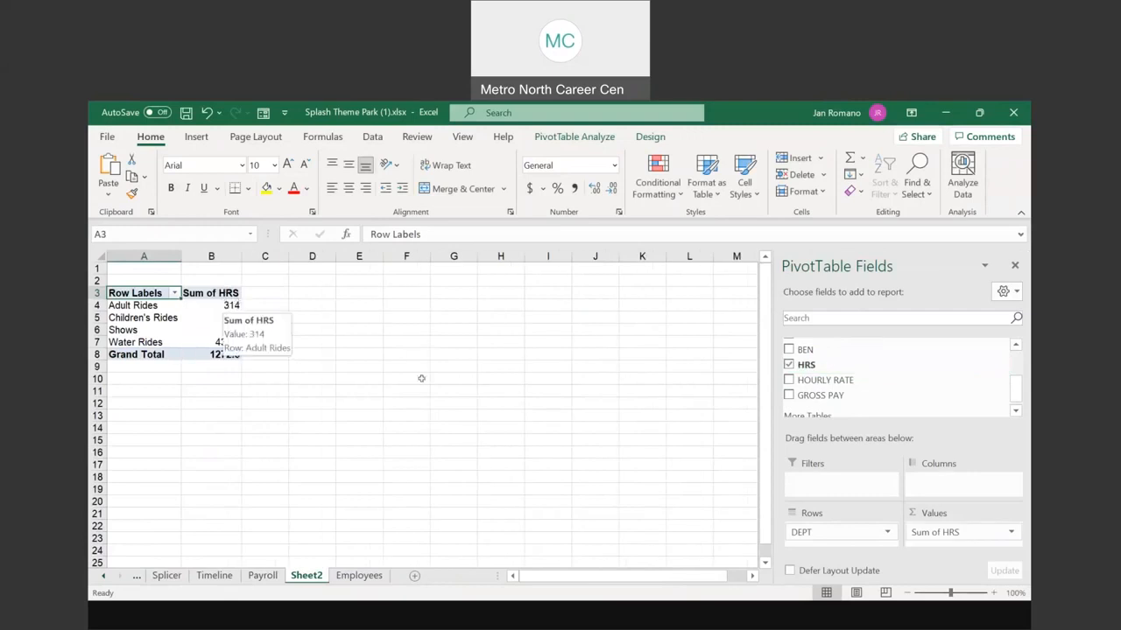
{"action": "left_click", "coordinate": [990, 593]}
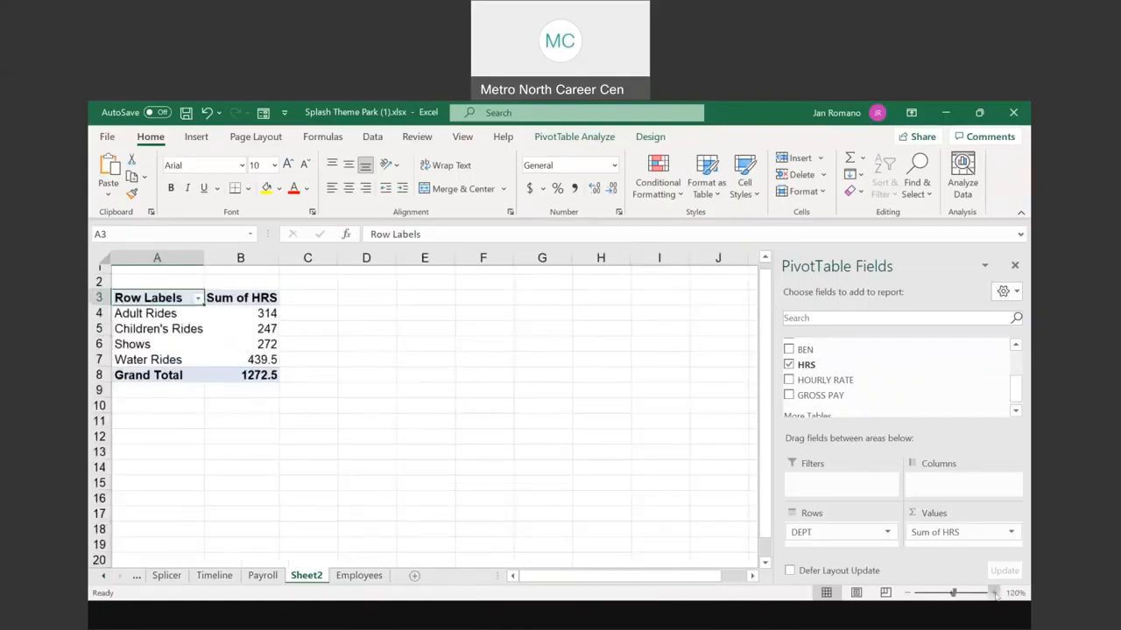
{"action": "left_click", "coordinate": [994, 593]}
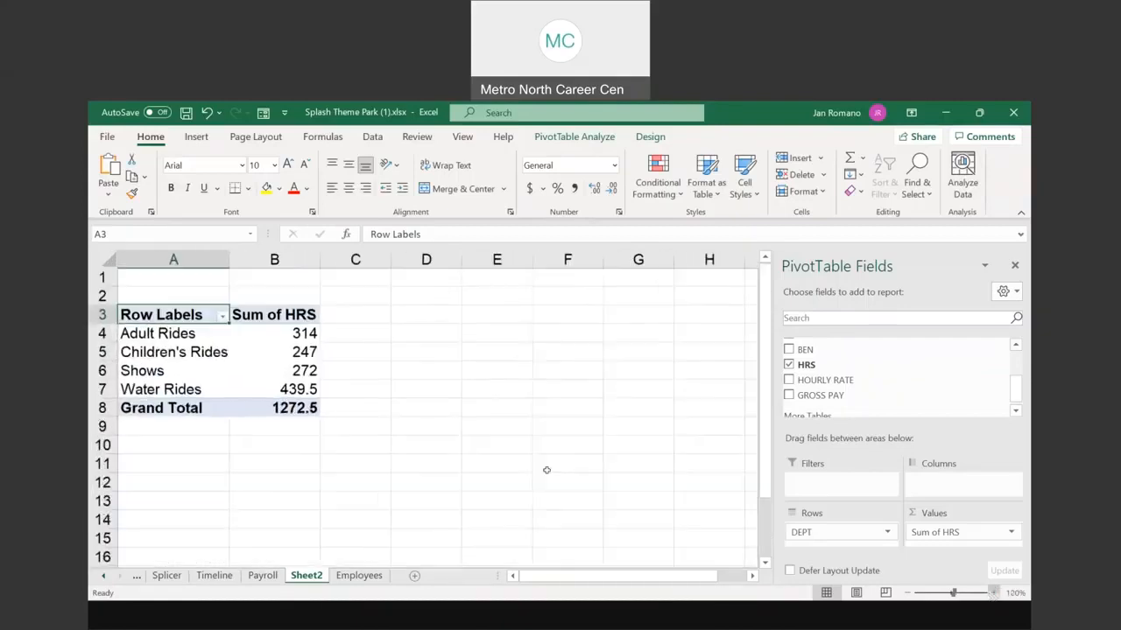
Step: Sort the department hour totals from smallest to largest
{"action": "right_click", "coordinate": [304, 339]}
{"action": "mouse_move", "coordinate": [360, 435]}
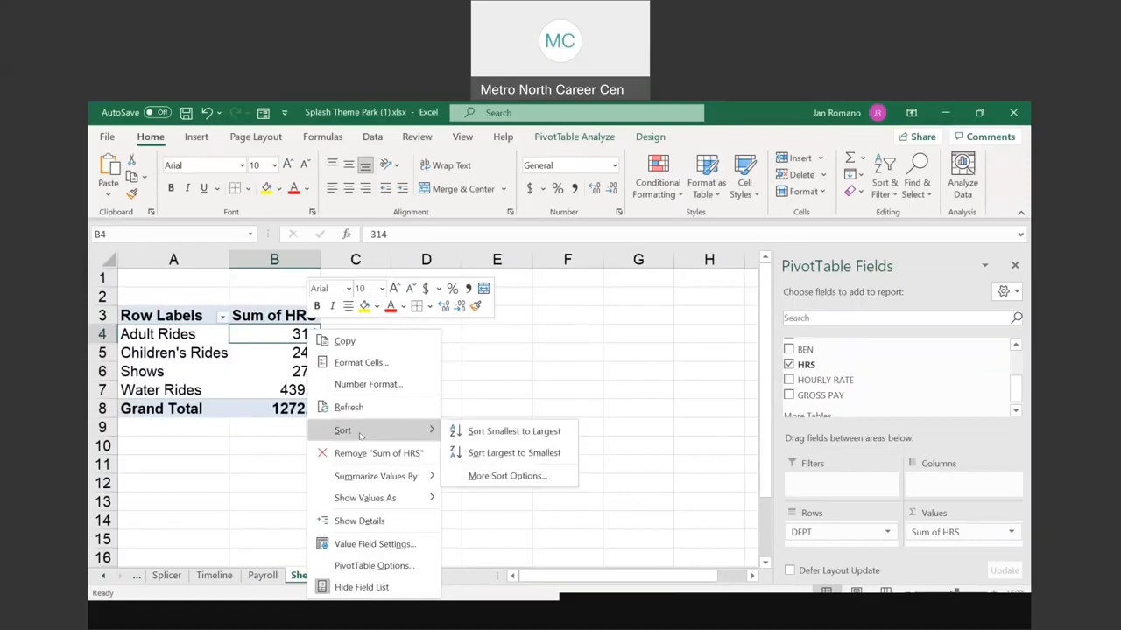
{"action": "left_click", "coordinate": [501, 431]}
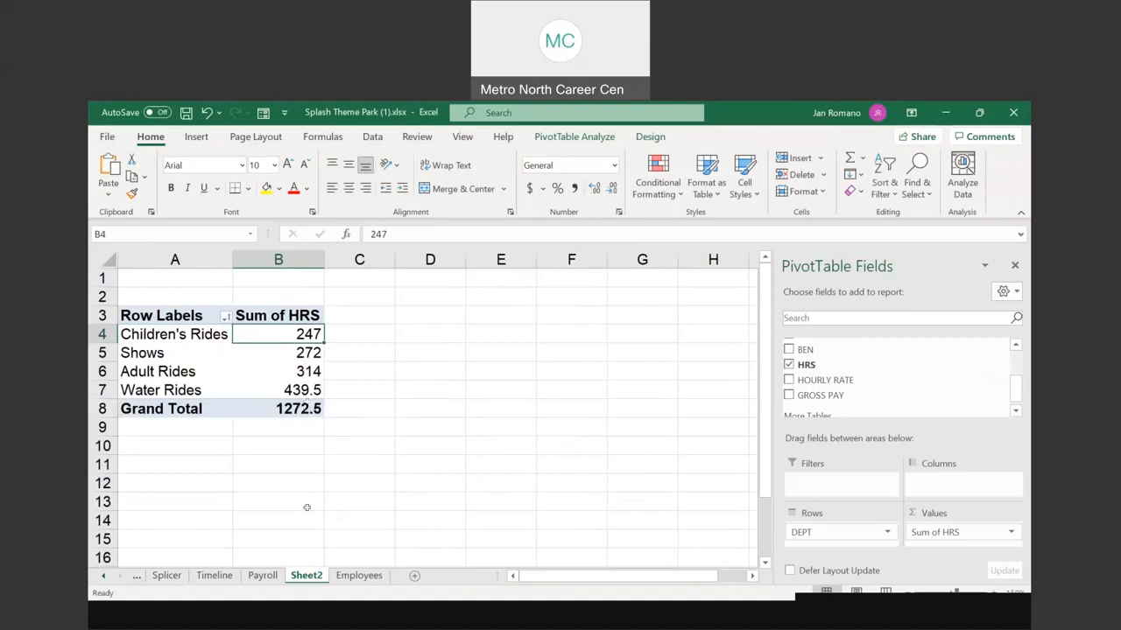
Step: Rename Sheet2 to 'Dept hours'
{"action": "left_click_drag", "start_coordinate": [307, 575], "coordinate": [327, 555]}
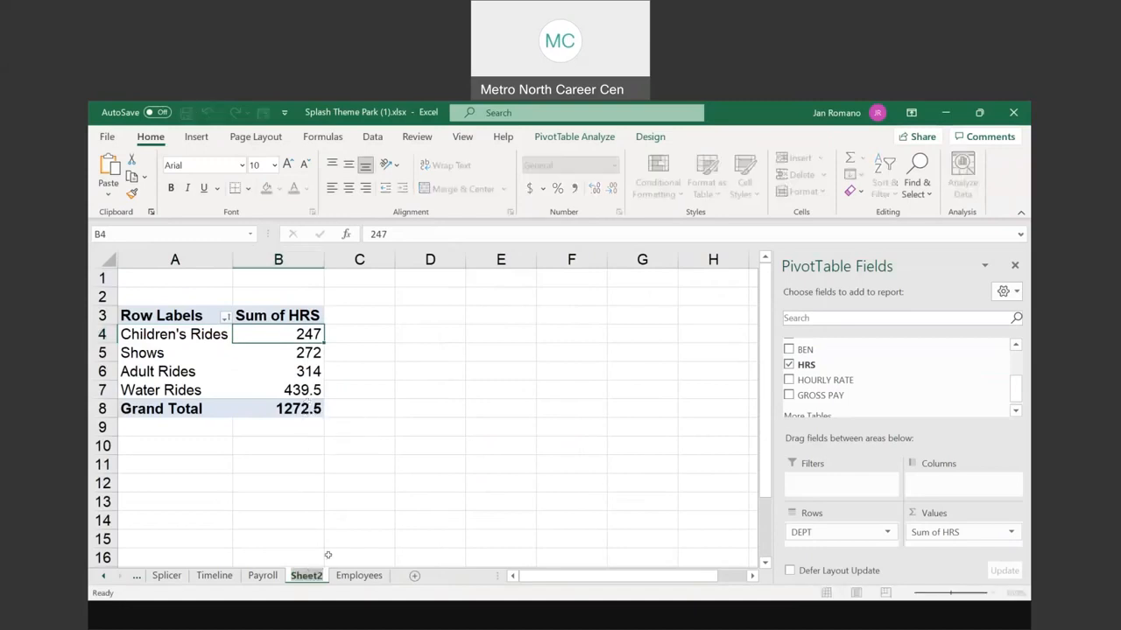
{"action": "type", "text": "Dept hours"}
{"action": "key", "text": "Return"}
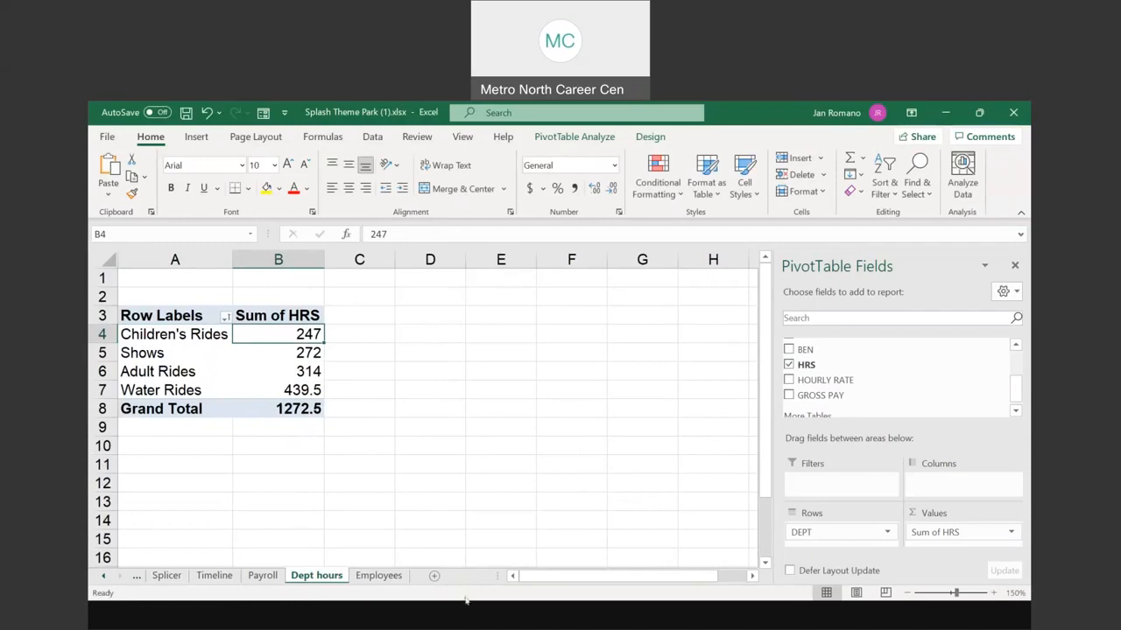
Step: Start Employees row 42 with the new employee's name, employee number, United States and Shows
{"action": "left_click", "coordinate": [379, 575]}
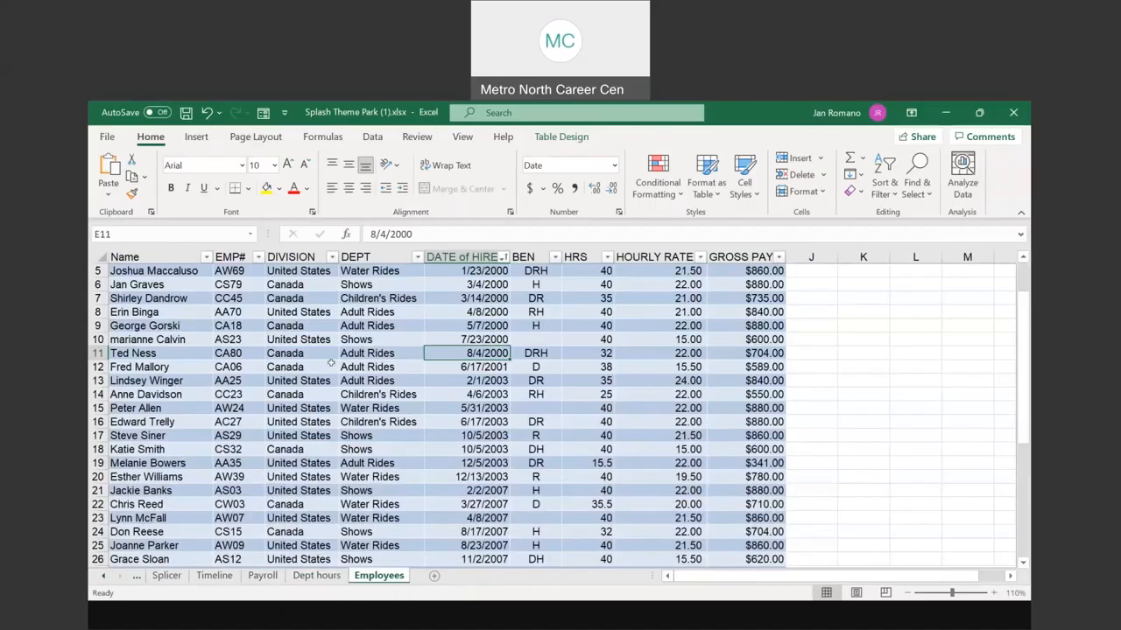
{"action": "scroll", "coordinate": [270, 391], "scroll_direction": "down", "scroll_amount": 6}
{"action": "scroll", "coordinate": [270, 392], "scroll_direction": "down", "scroll_amount": 3}
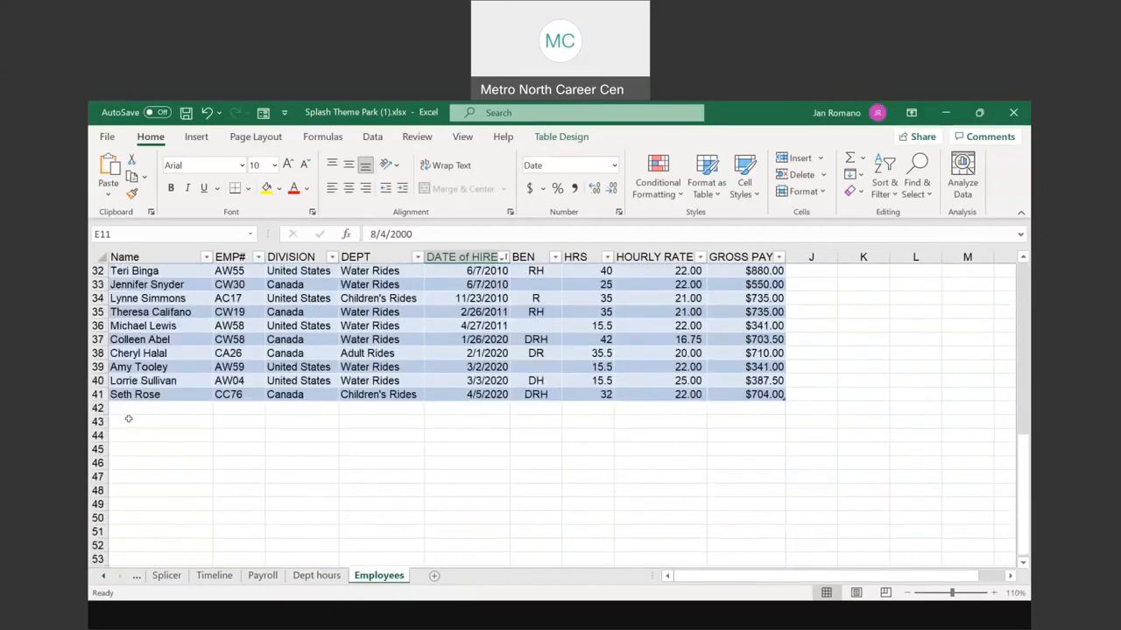
{"action": "left_click", "coordinate": [129, 407]}
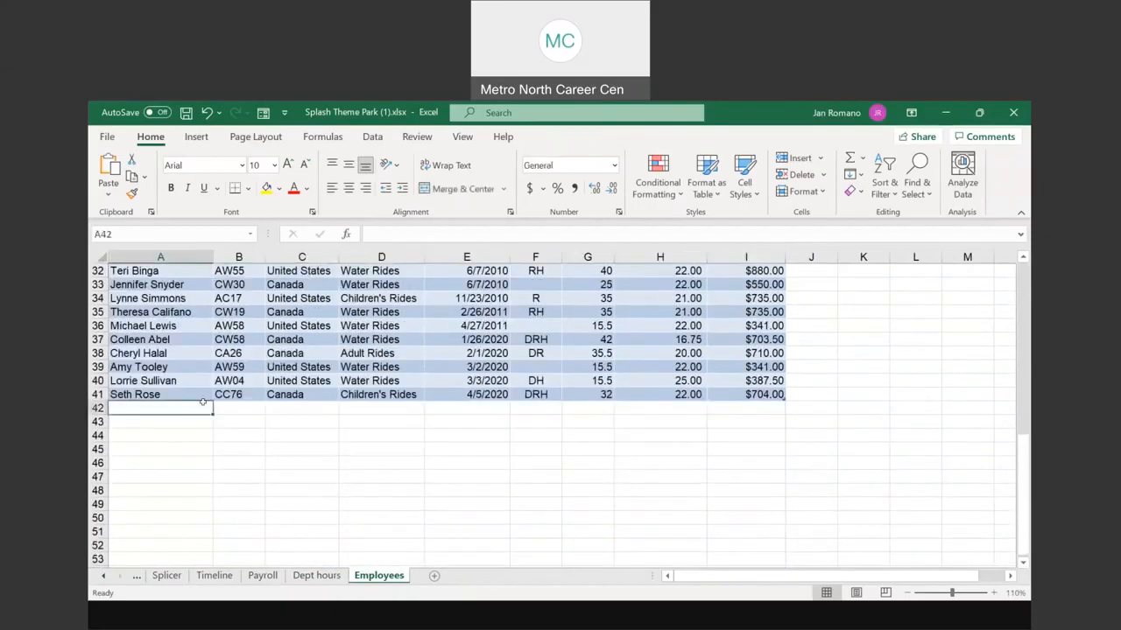
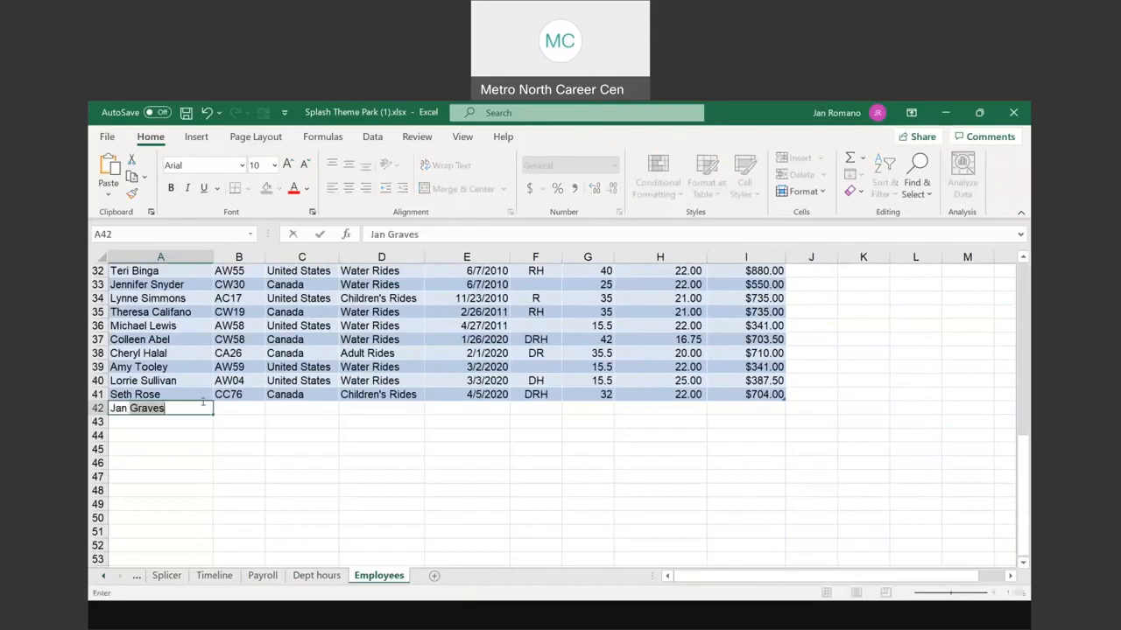
{"action": "type", "text": "Romano"}
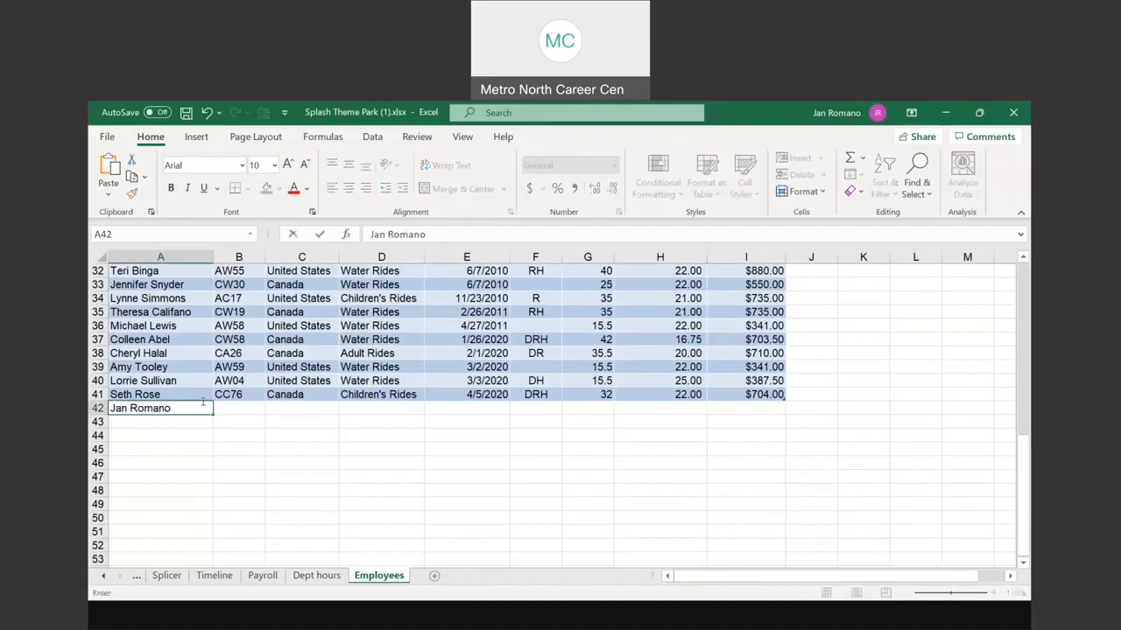
{"action": "key", "text": "Tab"}
{"action": "type", "text": "AW@"}
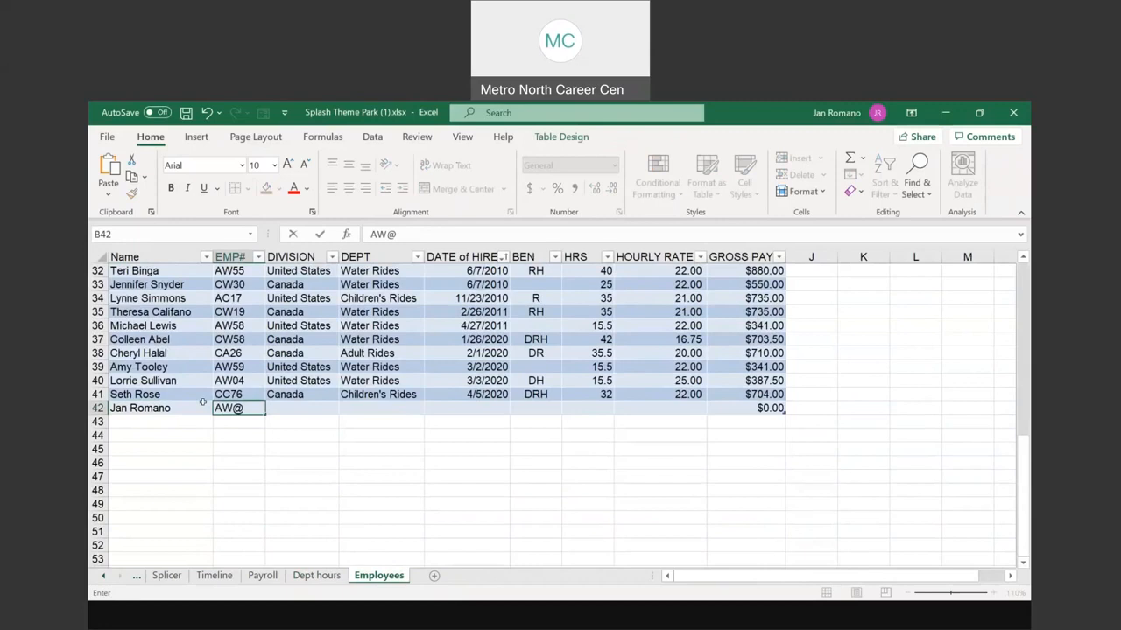
{"action": "type", "text": "1000"}
{"action": "key", "text": "Tab"}
{"action": "type", "text": "U"}
{"action": "key", "text": "Tab"}
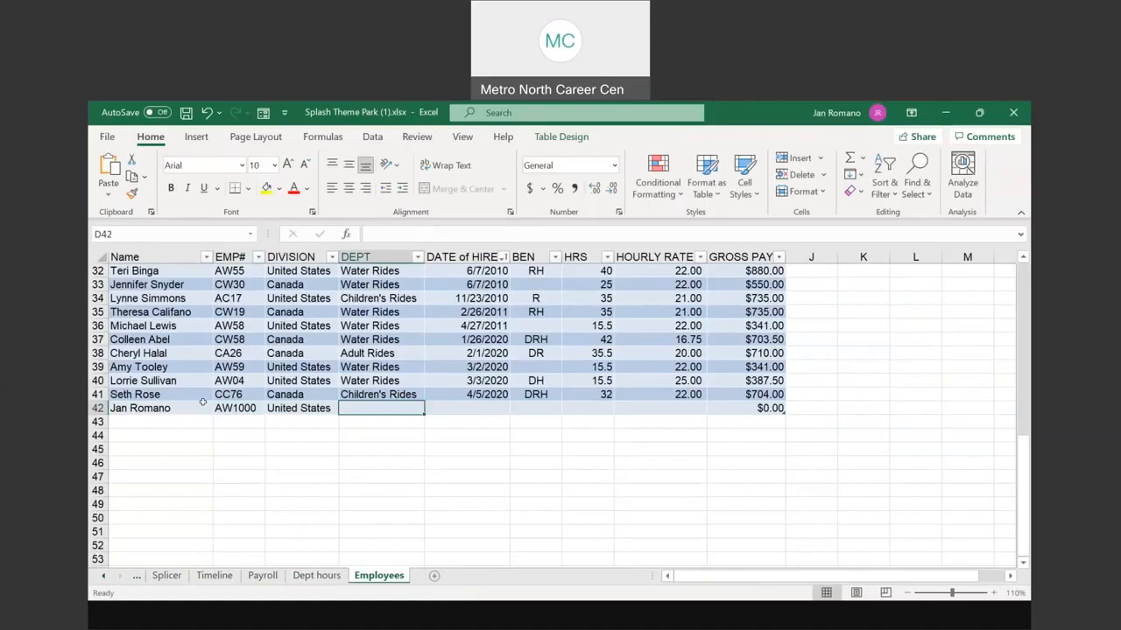
{"action": "type", "text": "Shows"}
{"action": "key", "text": "Tab"}
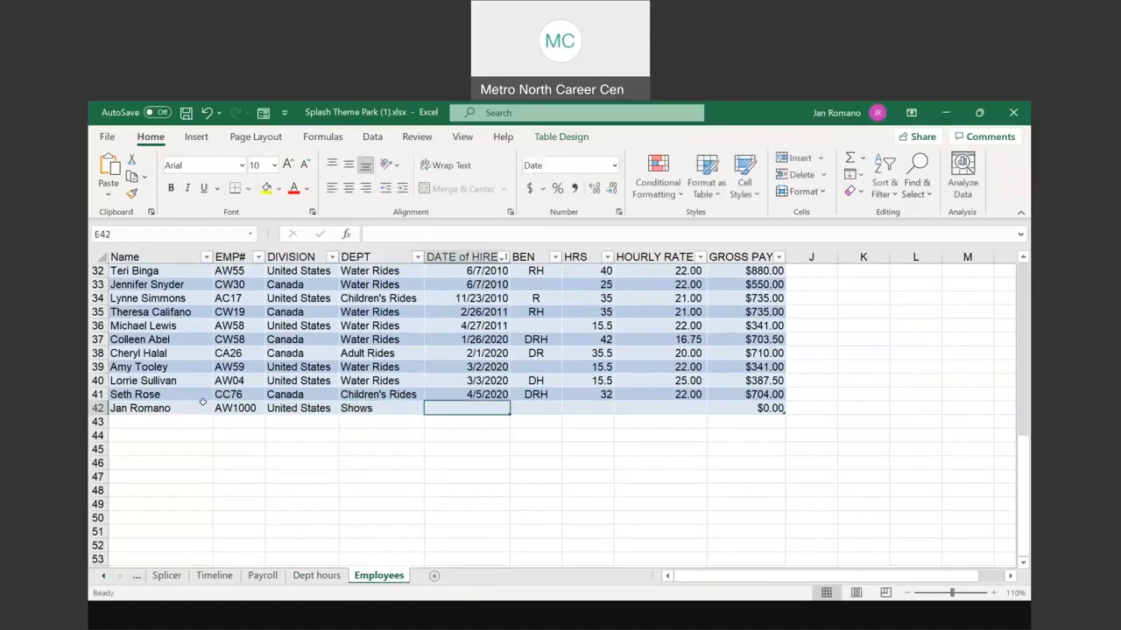
Step: Complete row 42 with hire date 10/14/21, blank BEN, 28 hours and rate 50
{"action": "type", "text": "10/"}
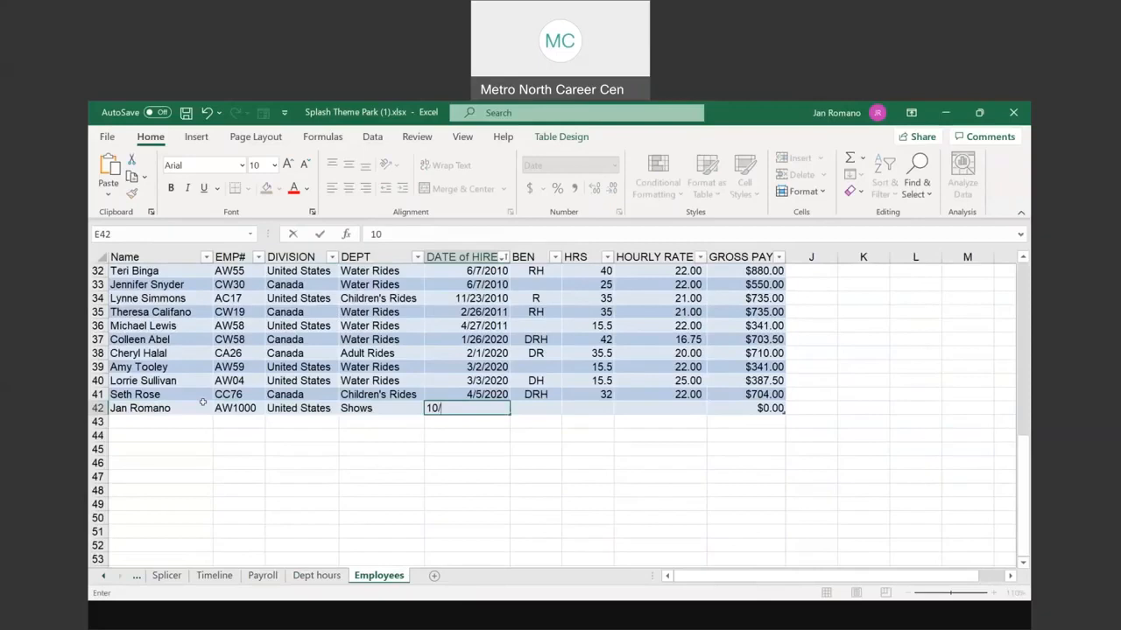
{"action": "type", "text": "14/21"}
{"action": "key", "text": "Tab"}
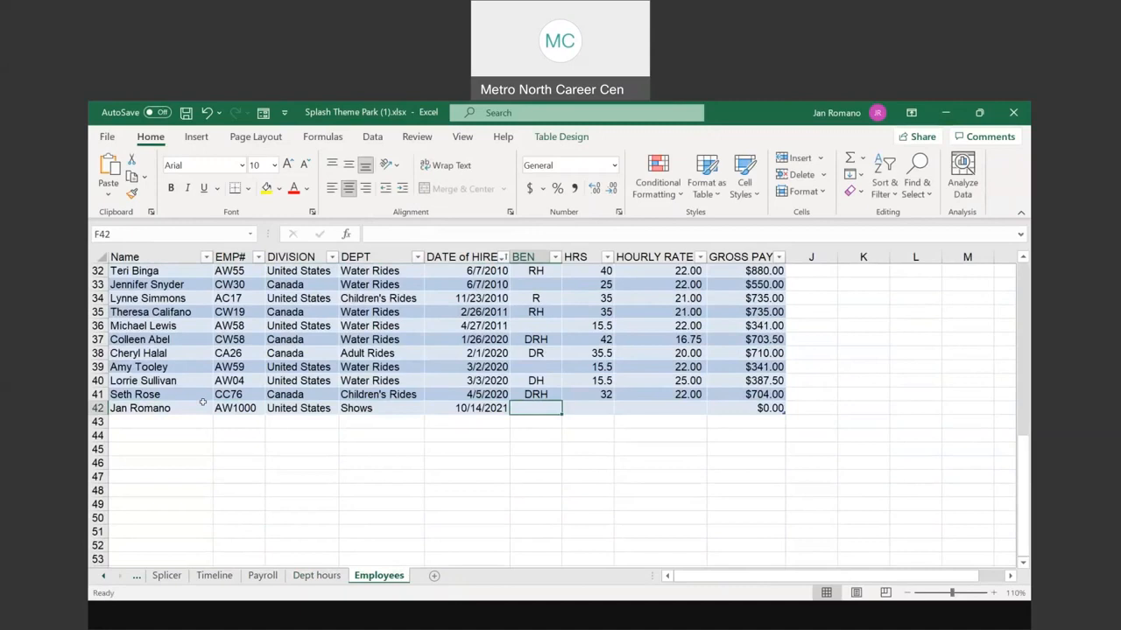
{"action": "key", "text": "Tab"}
{"action": "type", "text": "28"}
{"action": "key", "text": "Tab"}
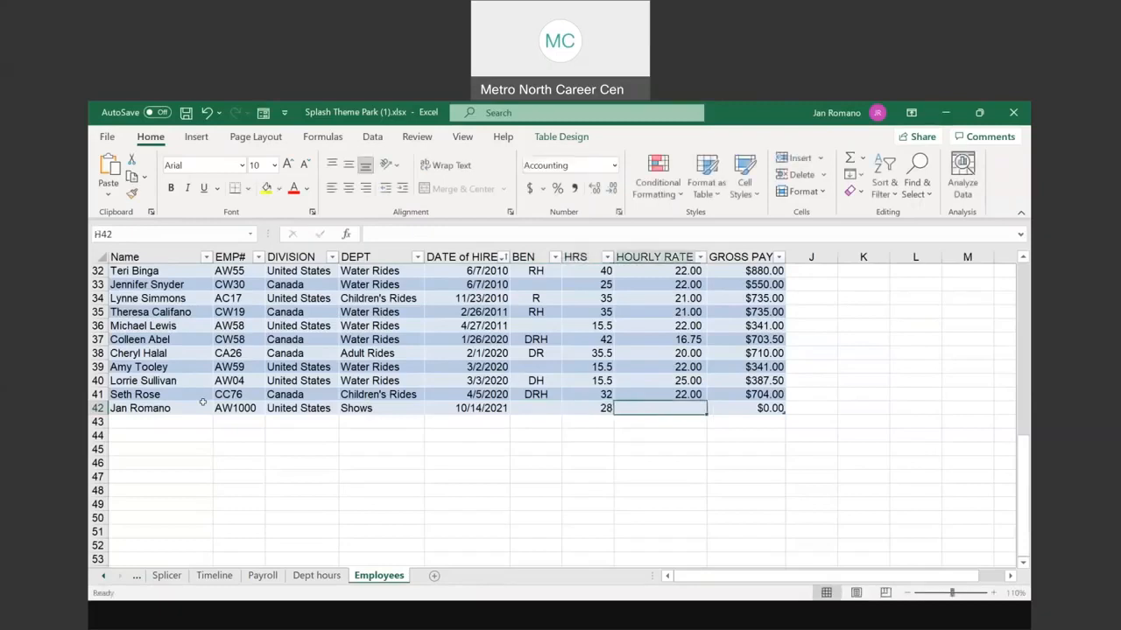
{"action": "type", "text": "50"}
{"action": "key", "text": "Tab"}
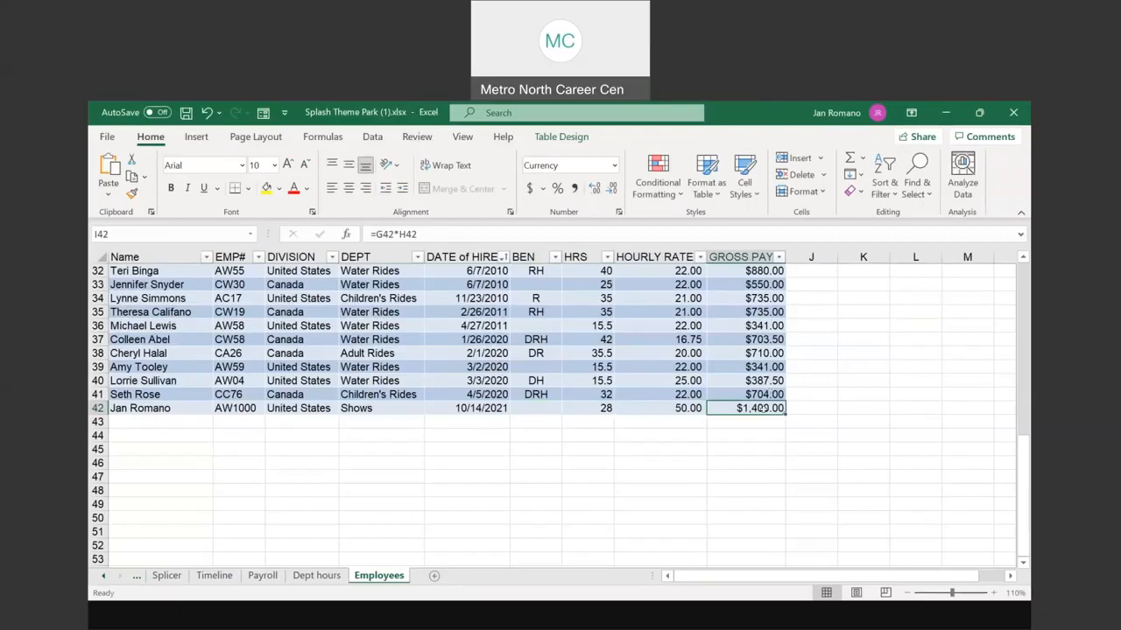
{"action": "scroll", "coordinate": [760, 408], "scroll_direction": "up", "scroll_amount": 10}
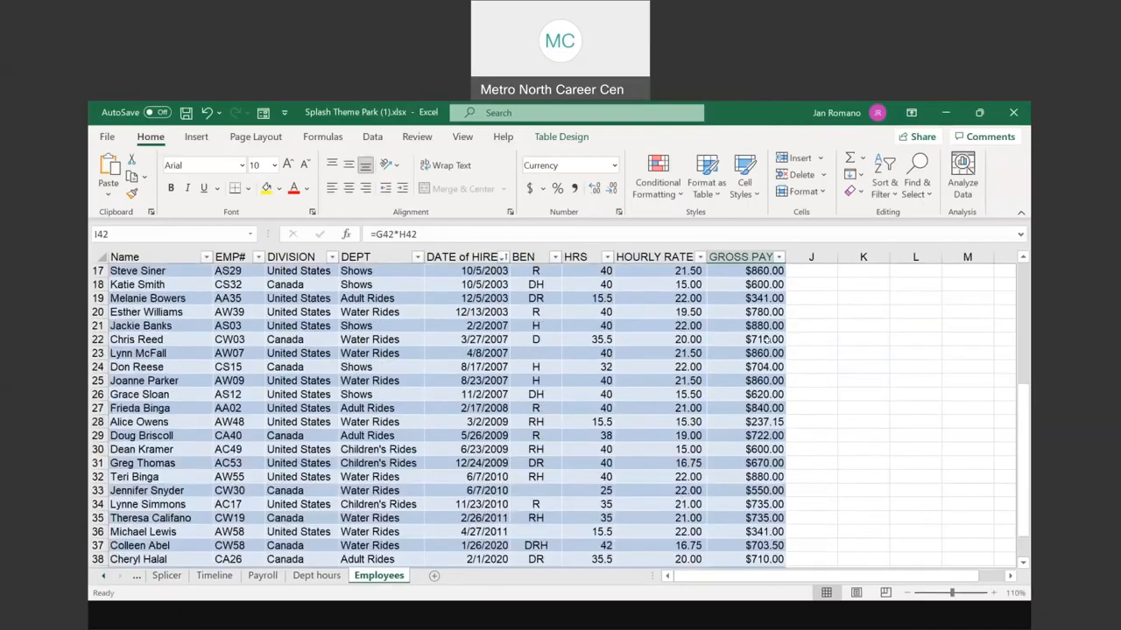
Step: Enter a placeholder heading in J4 to extend the employee table with a new column
{"action": "left_click", "coordinate": [804, 315]}
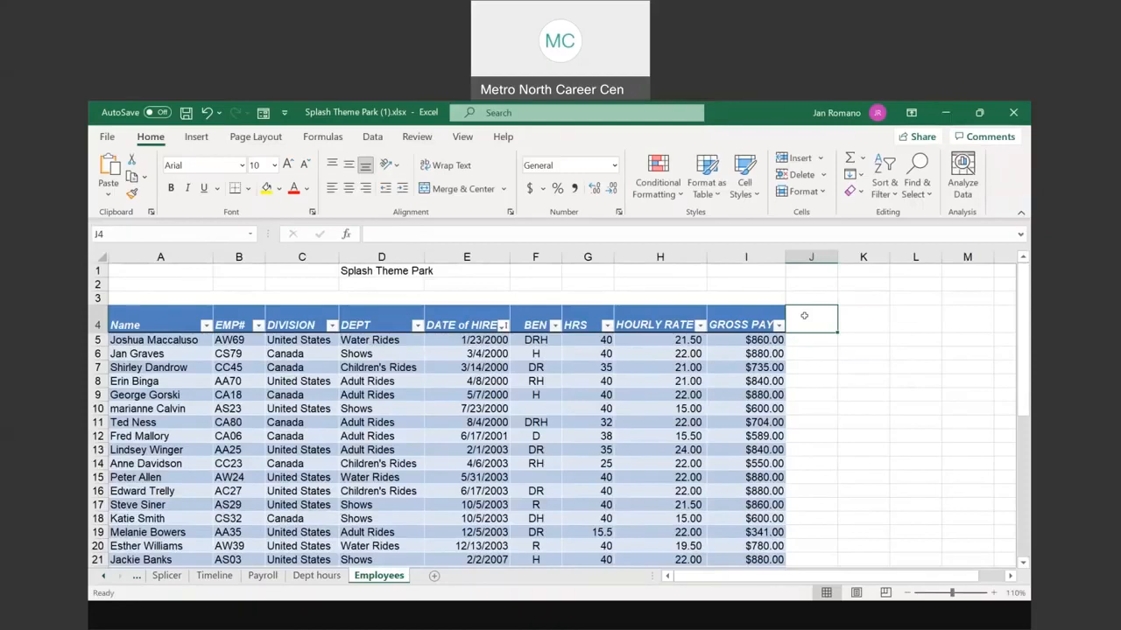
{"action": "type", "text": "slkjfljsd"}
{"action": "key", "text": "Return"}
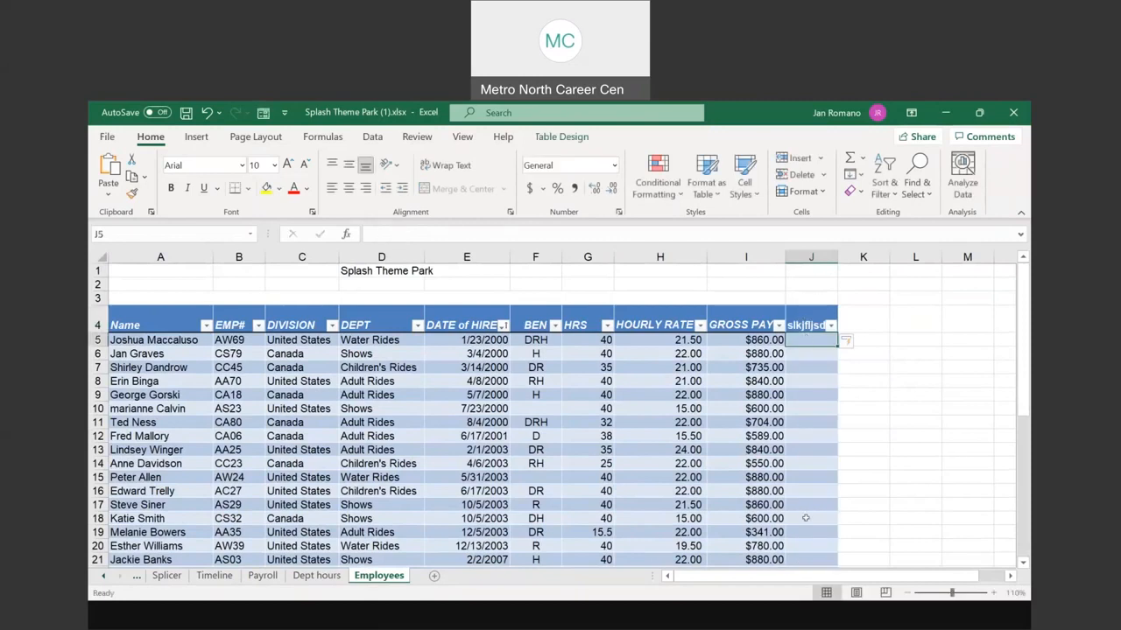
{"action": "scroll", "coordinate": [805, 518], "scroll_direction": "down", "scroll_amount": 4}
{"action": "scroll", "coordinate": [803, 530], "scroll_direction": "down", "scroll_amount": 5}
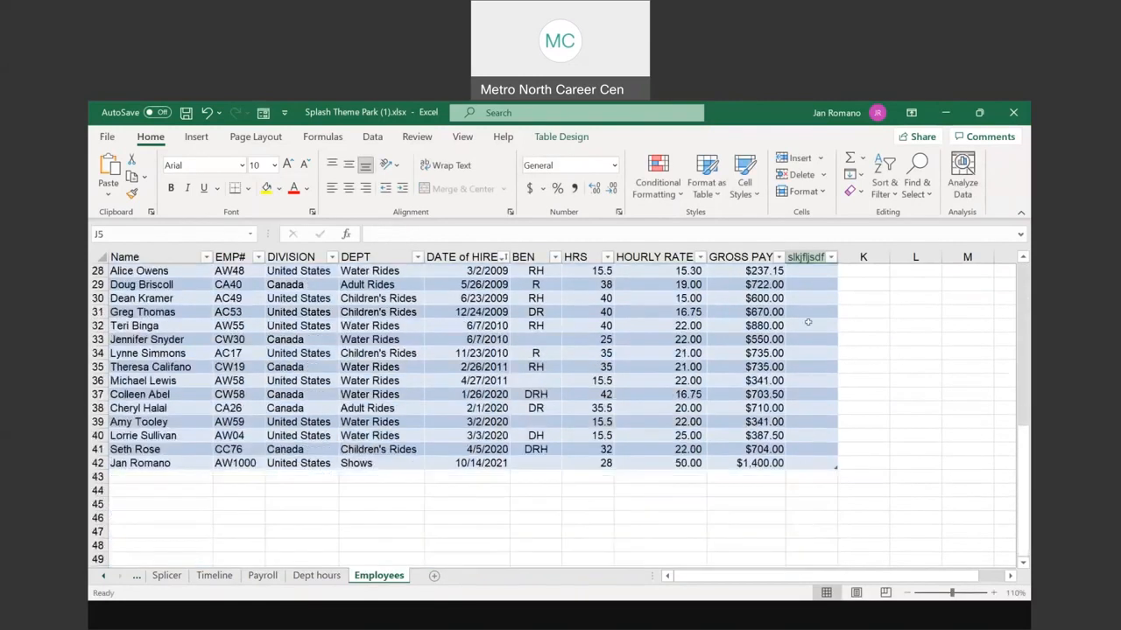
{"action": "scroll", "coordinate": [801, 437], "scroll_direction": "up", "scroll_amount": 9}
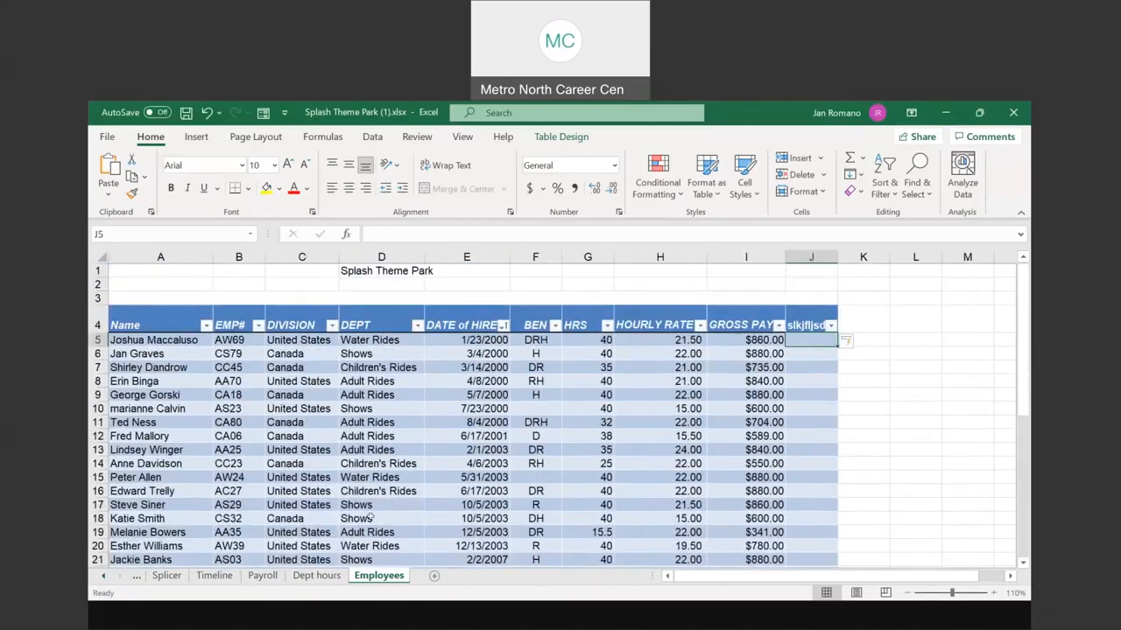
Step: Title the new column 'Parking Fee' in J4 and enter 5 in J5
{"action": "left_click", "coordinate": [807, 323]}
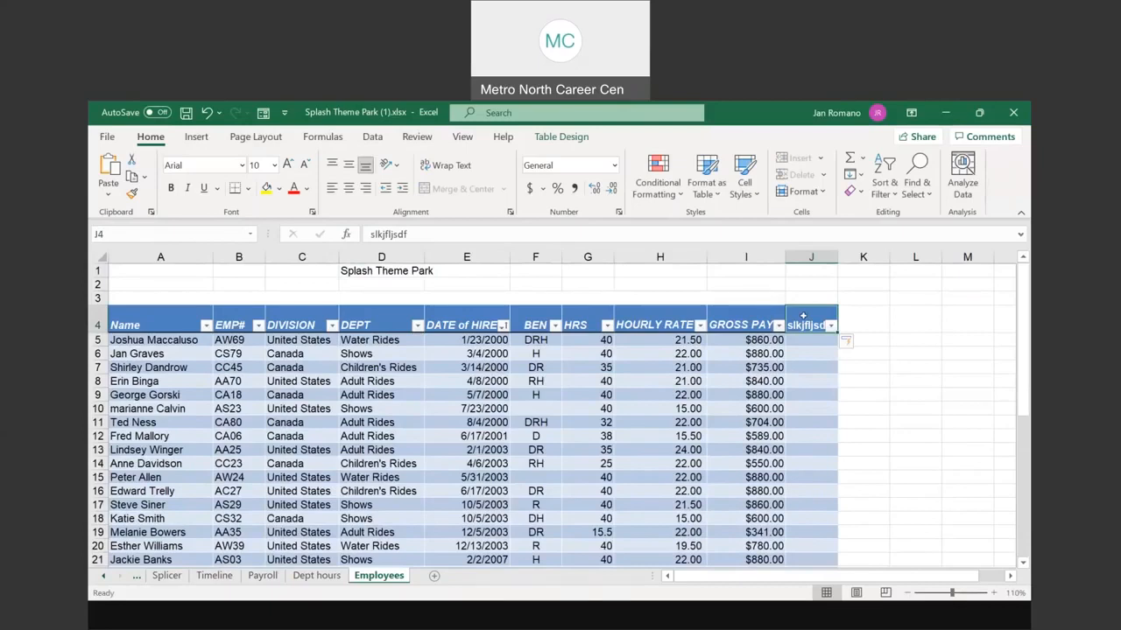
{"action": "type", "text": "Parking"}
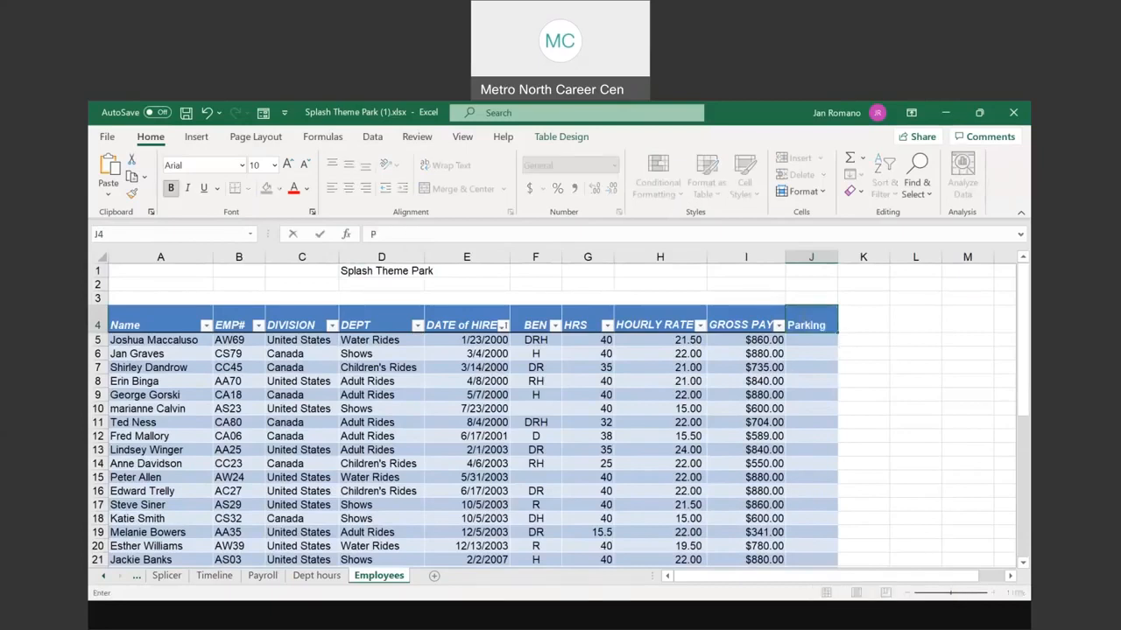
{"action": "type", "text": " Fee"}
{"action": "key", "text": "Return"}
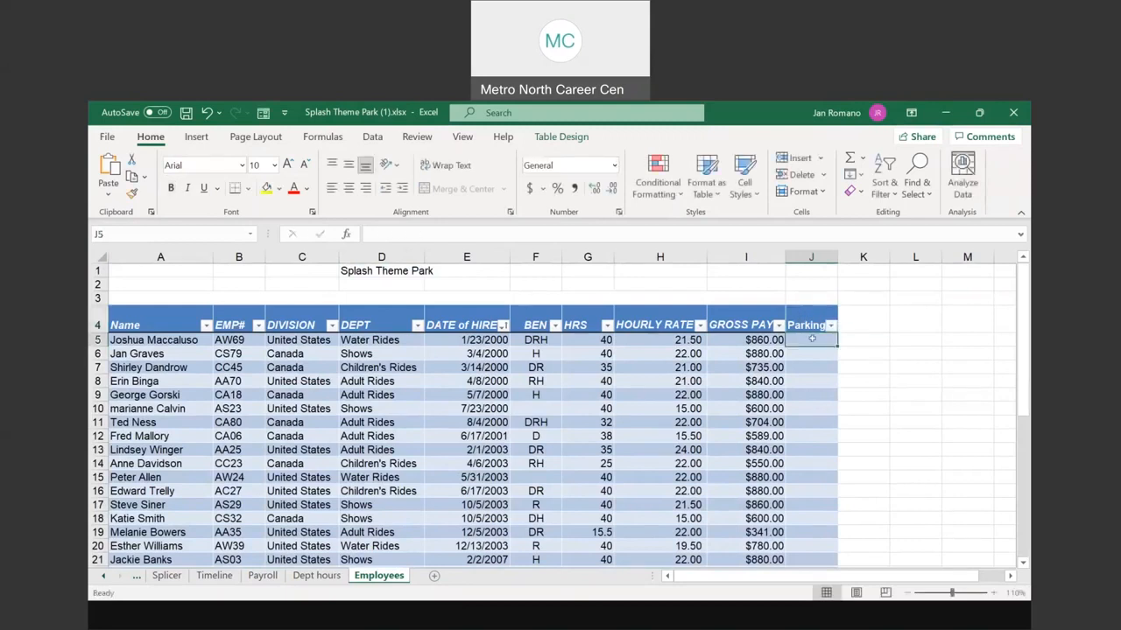
{"action": "type", "text": "5"}
{"action": "key", "text": "Return"}
Step: Format J5 as Accounting and fill the $5.00 fee down through J28
{"action": "left_click", "coordinate": [809, 340]}
{"action": "left_click", "coordinate": [530, 189]}
{"action": "left_click_drag", "start_coordinate": [837, 347], "coordinate": [830, 552]}
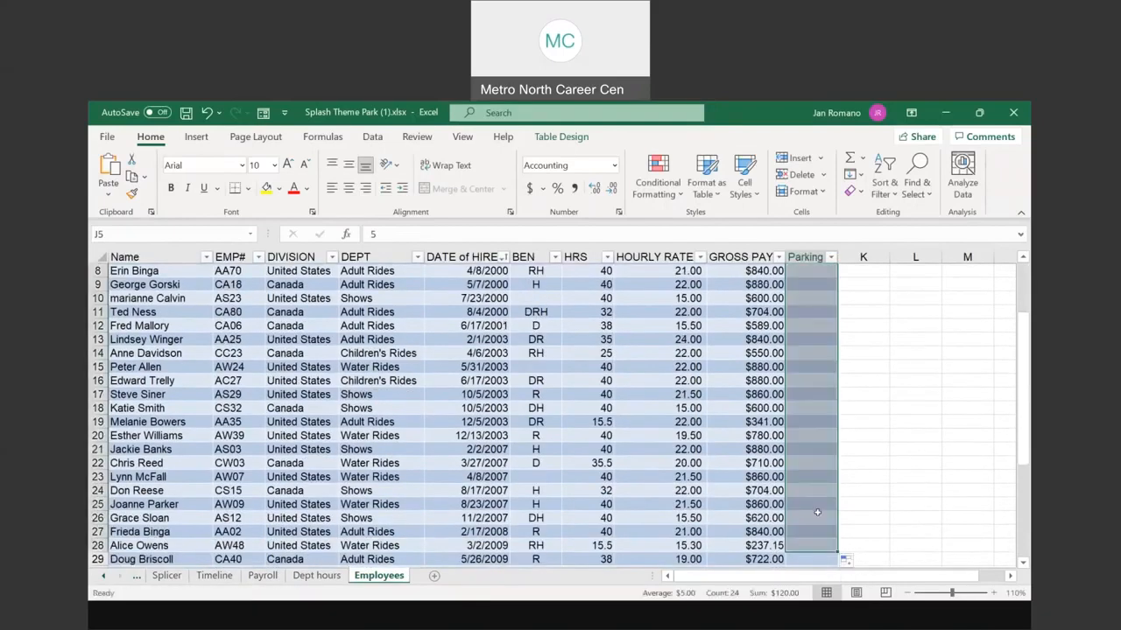
Step: Enter 6.00 in J29, format it as Accounting, and fill $6.00 down the column
{"action": "scroll", "coordinate": [817, 512], "scroll_direction": "down", "scroll_amount": 3}
{"action": "left_click", "coordinate": [812, 433]}
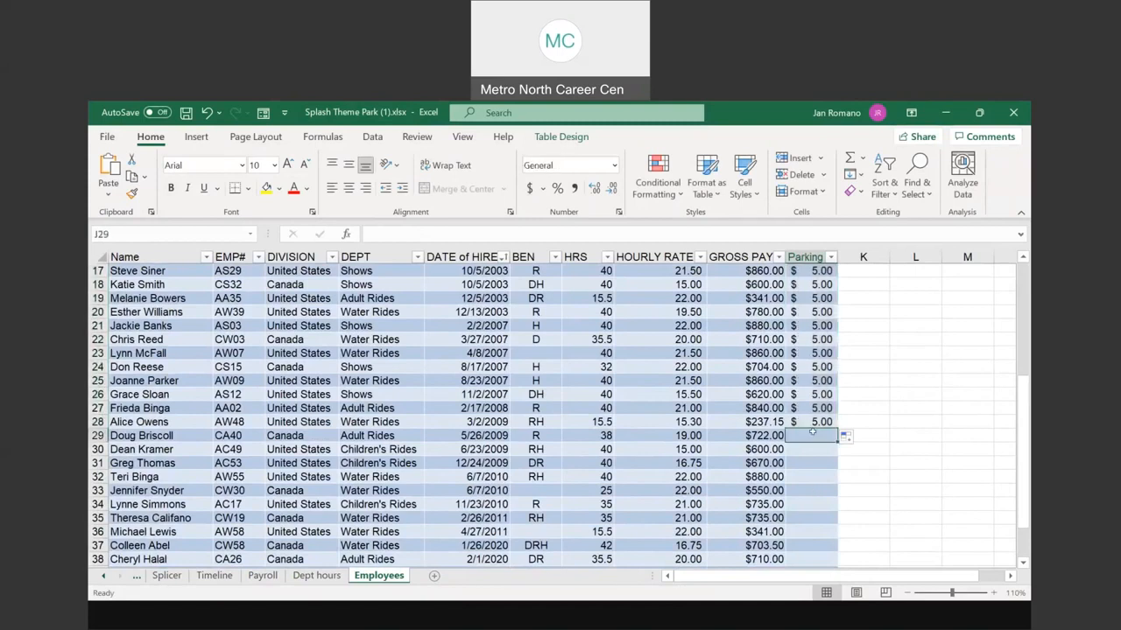
{"action": "type", "text": "6.00"}
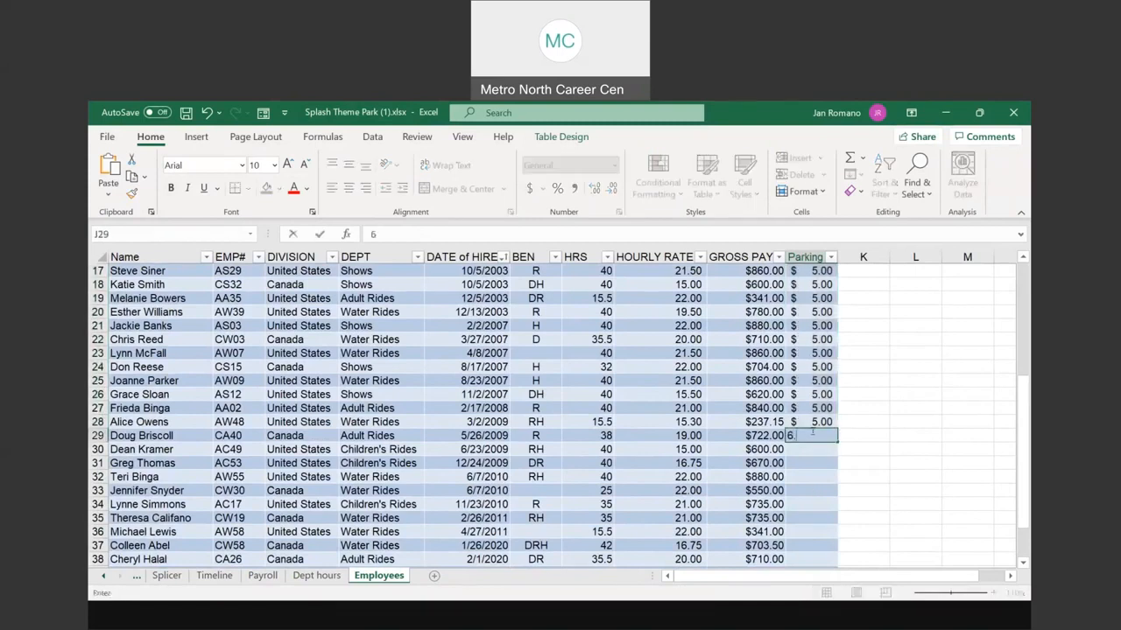
{"action": "left_click", "coordinate": [814, 461]}
{"action": "left_click", "coordinate": [811, 435]}
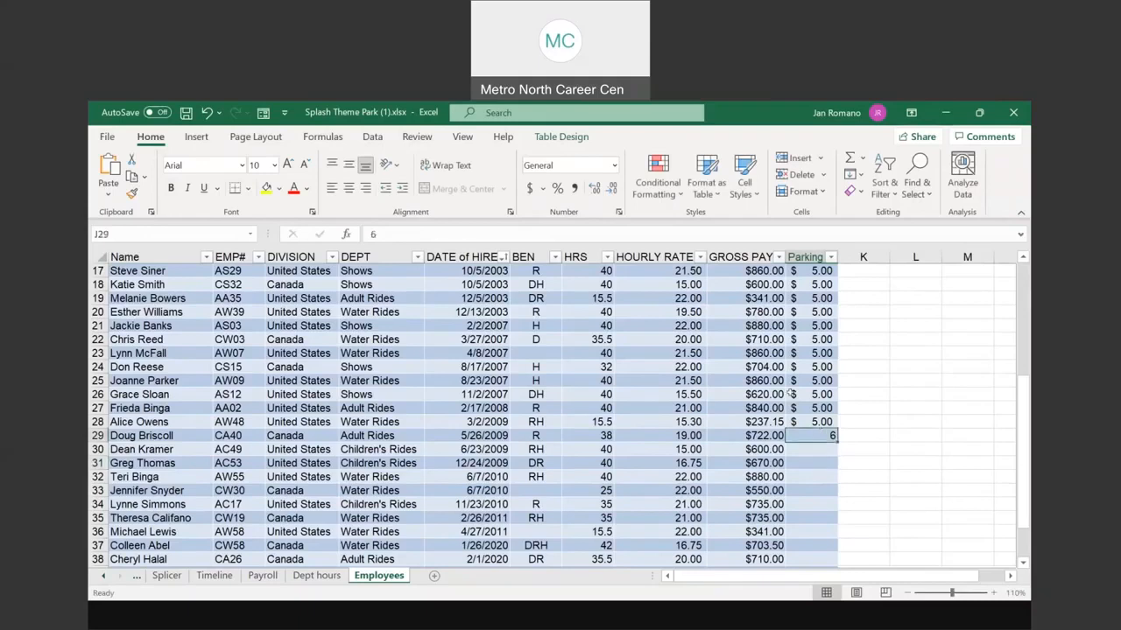
{"action": "left_click", "coordinate": [529, 189]}
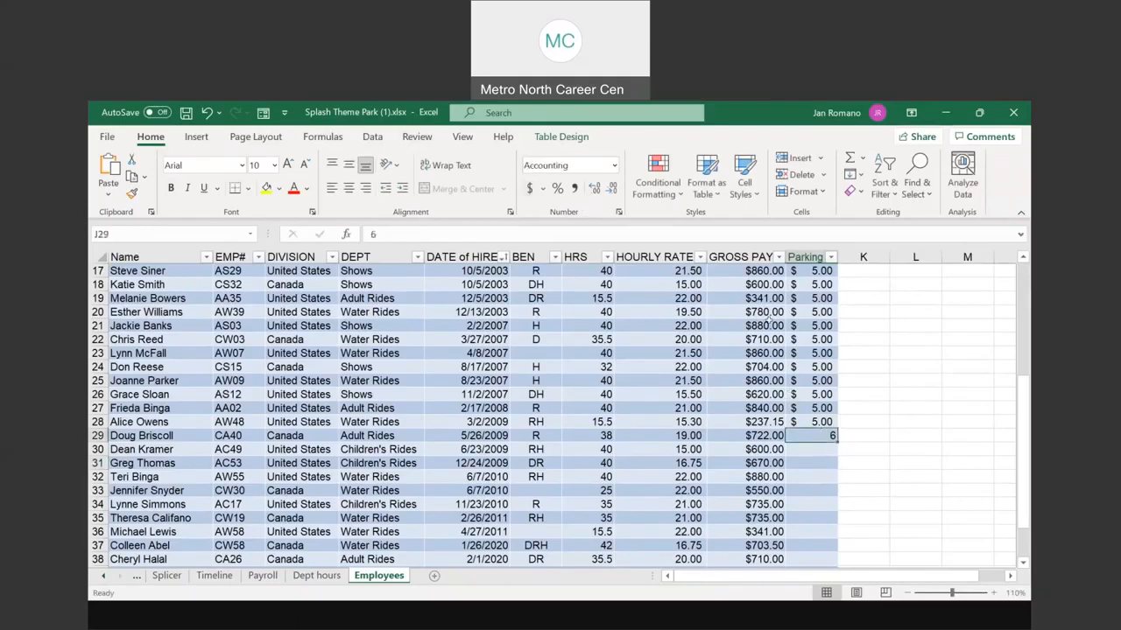
{"action": "double_click", "coordinate": [834, 440]}
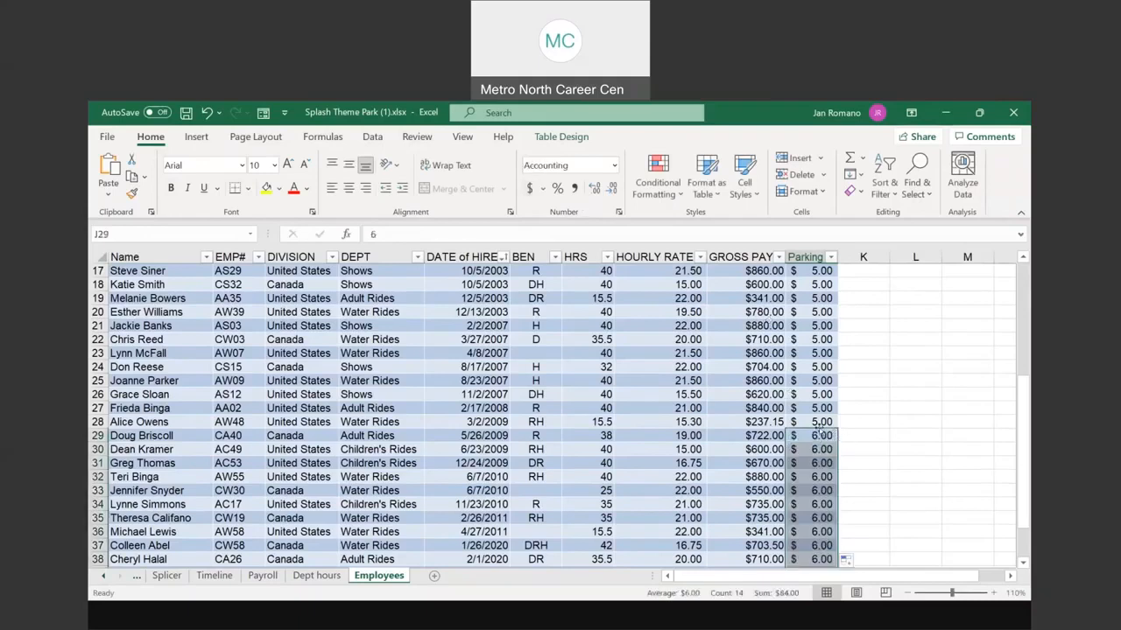
{"action": "scroll", "coordinate": [821, 429], "scroll_direction": "up", "scroll_amount": 5}
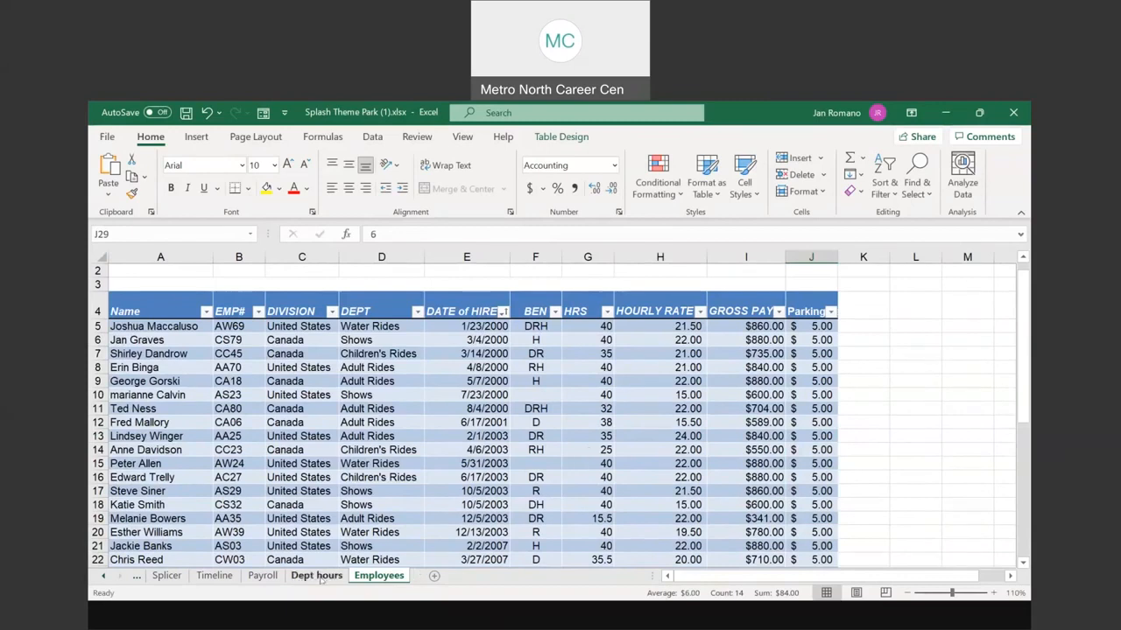
Step: Switch to the Dept hours sheet and select the Shows label in its PivotTable
{"action": "left_click", "coordinate": [265, 579]}
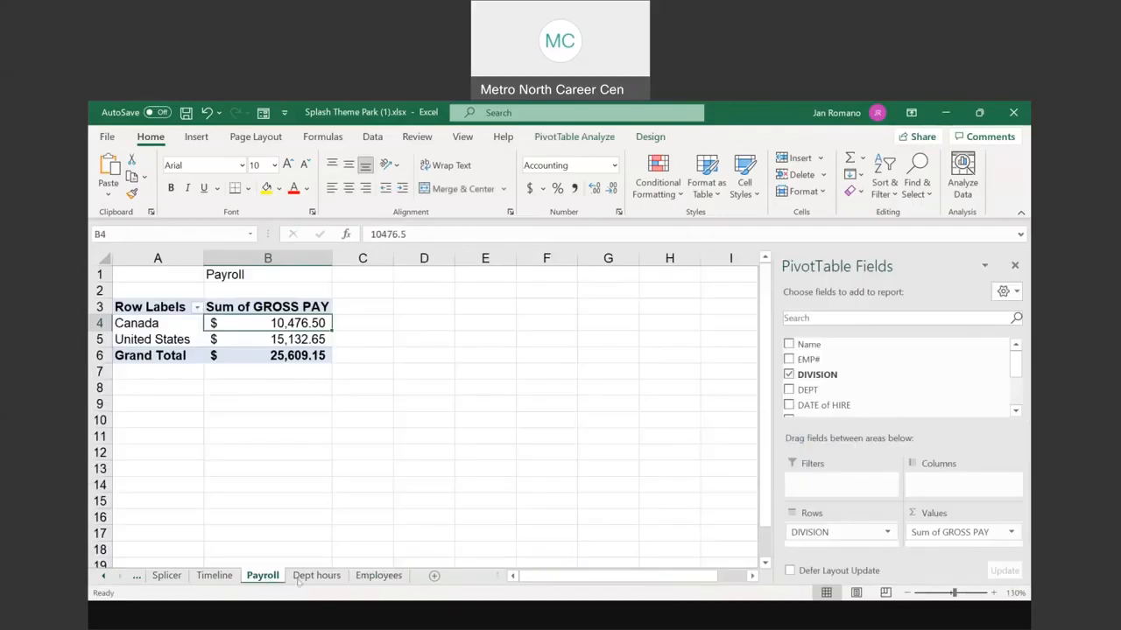
{"action": "left_click", "coordinate": [305, 578]}
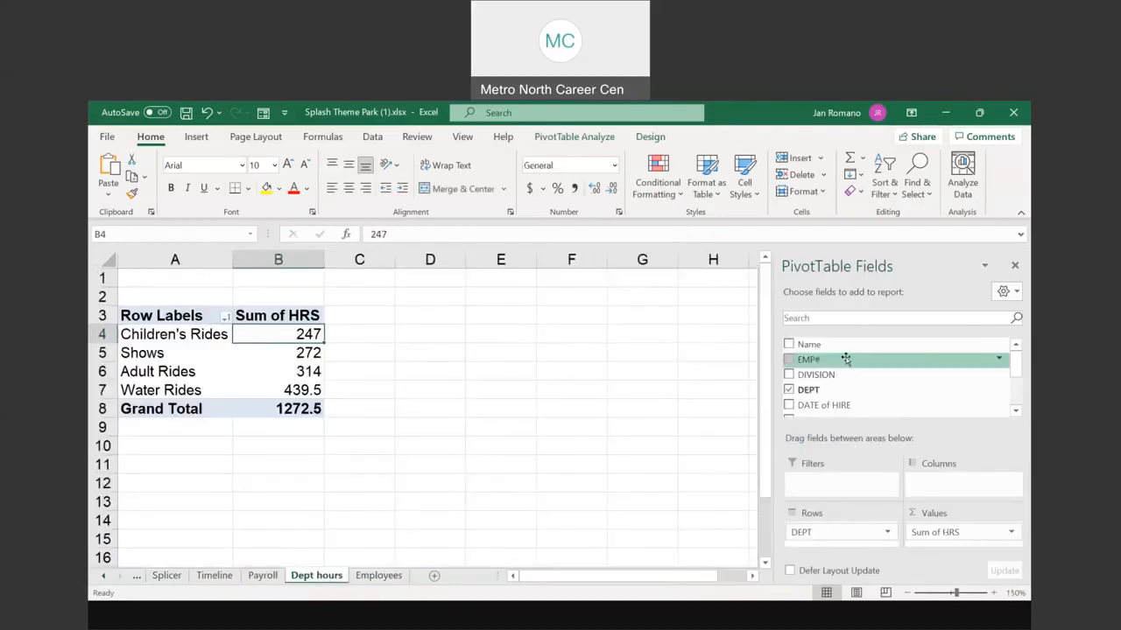
{"action": "scroll", "coordinate": [873, 385], "scroll_direction": "down", "scroll_amount": 1}
{"action": "scroll", "coordinate": [871, 372], "scroll_direction": "down", "scroll_amount": 2}
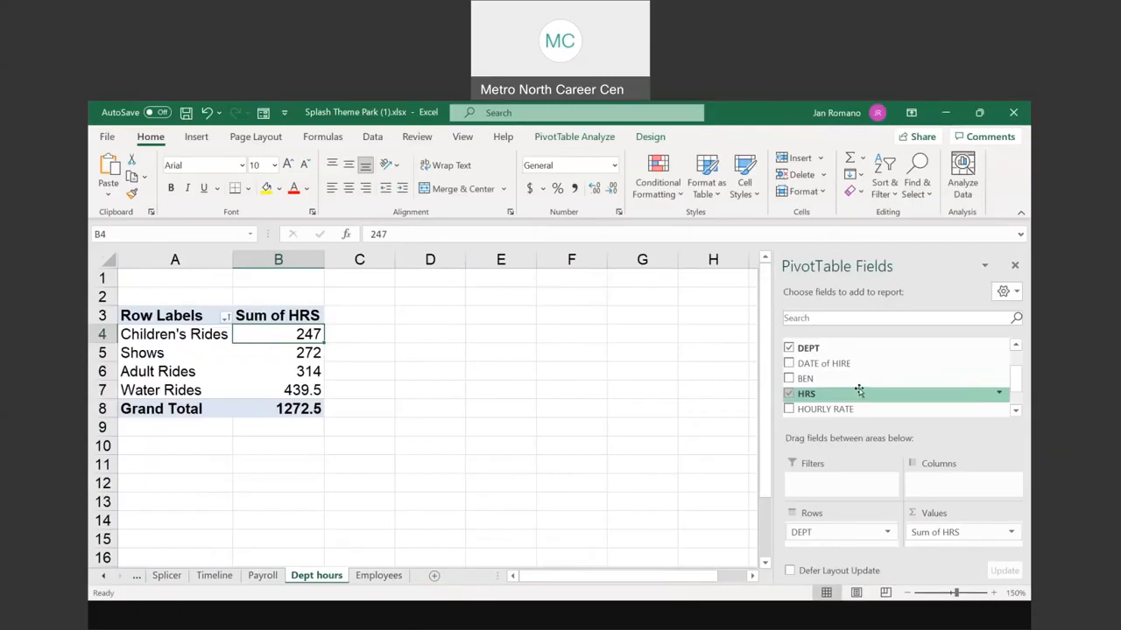
{"action": "scroll", "coordinate": [859, 392], "scroll_direction": "down", "scroll_amount": 1}
{"action": "scroll", "coordinate": [861, 389], "scroll_direction": "up", "scroll_amount": 4}
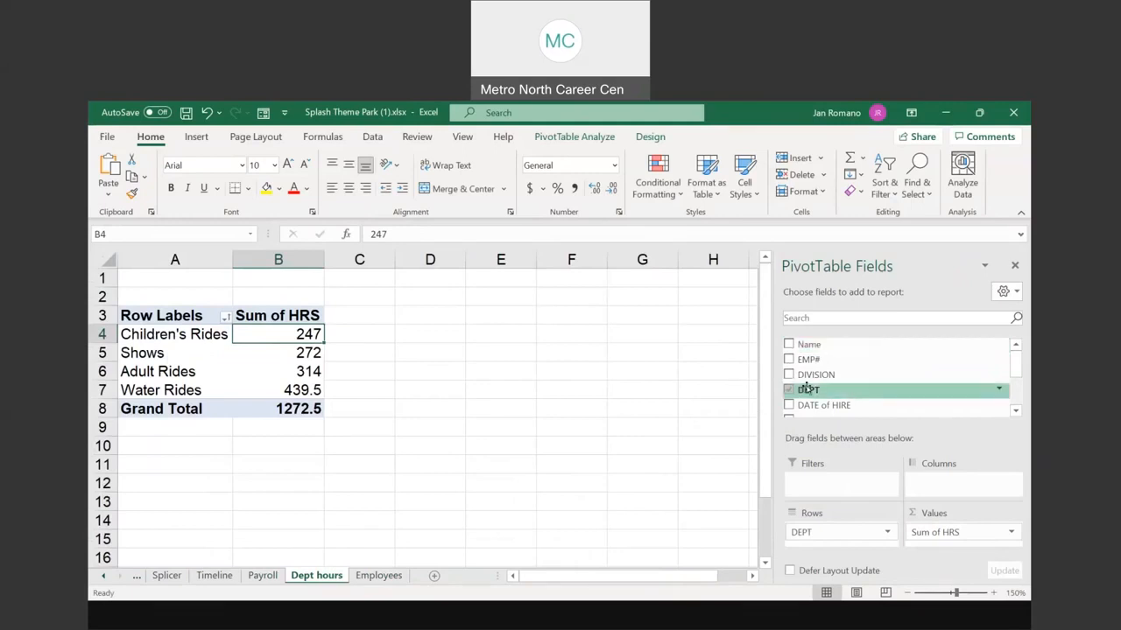
{"action": "left_click", "coordinate": [230, 356]}
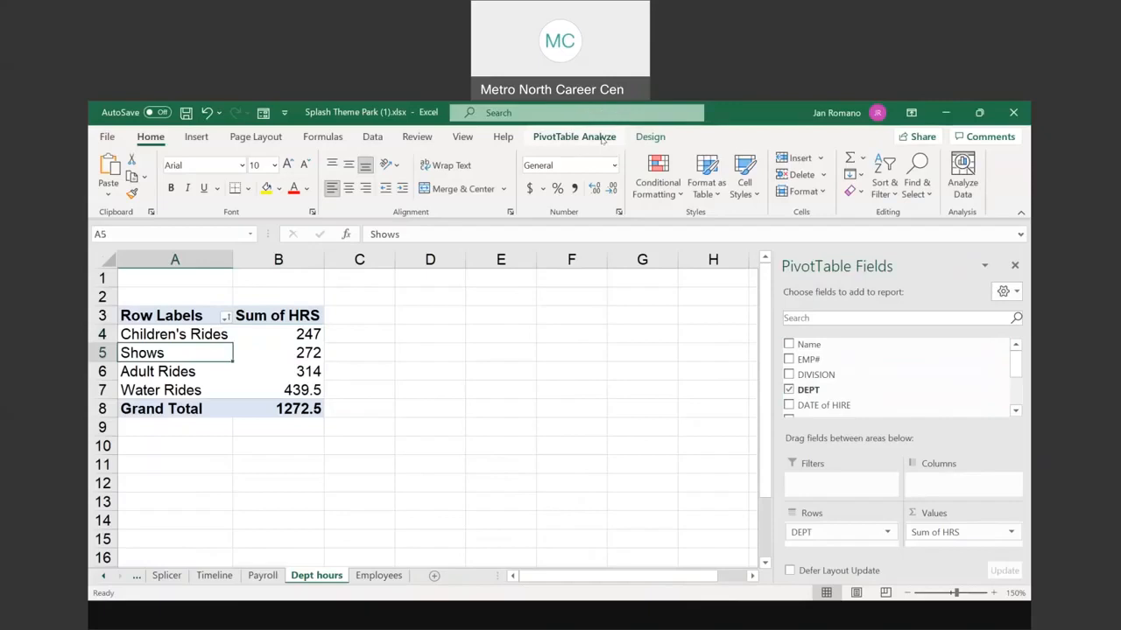
{"action": "left_click", "coordinate": [542, 613]}
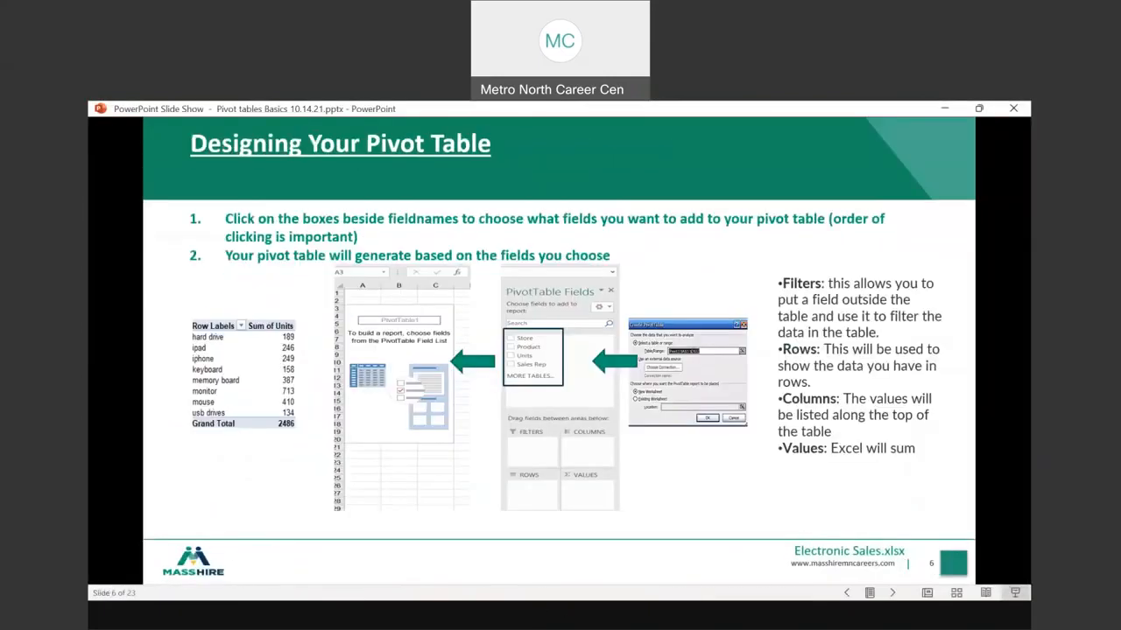
{"action": "key", "text": "Right"}
{"action": "key", "text": "Right"}
{"action": "key", "text": "Right"}
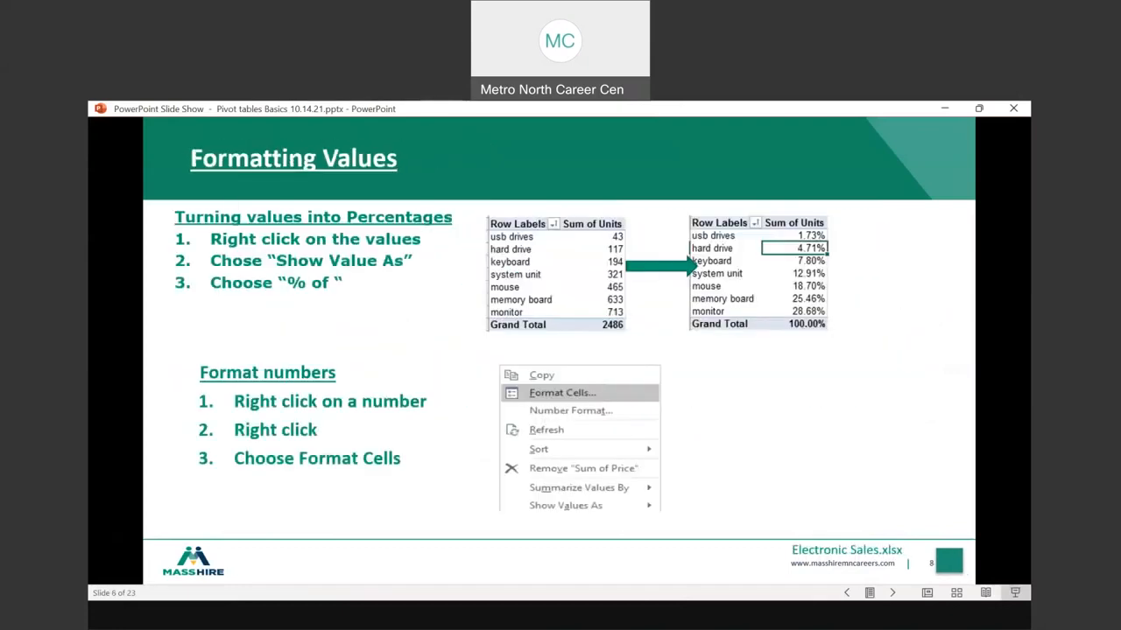
{"action": "key", "text": "Right"}
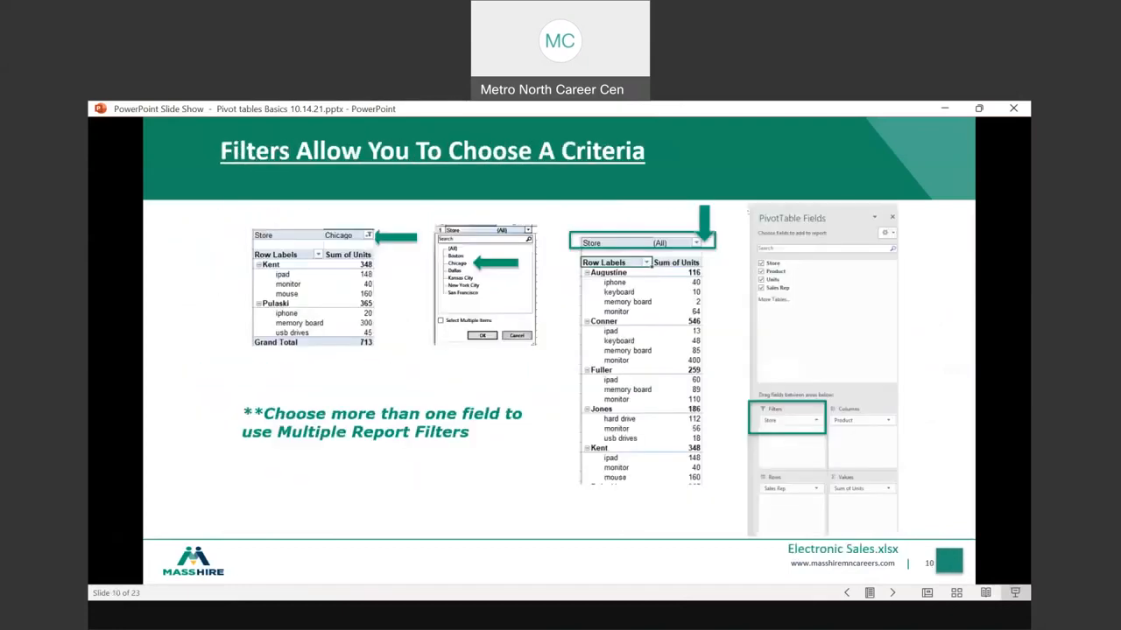
{"action": "key", "text": "Right"}
{"action": "key", "text": "Right"}
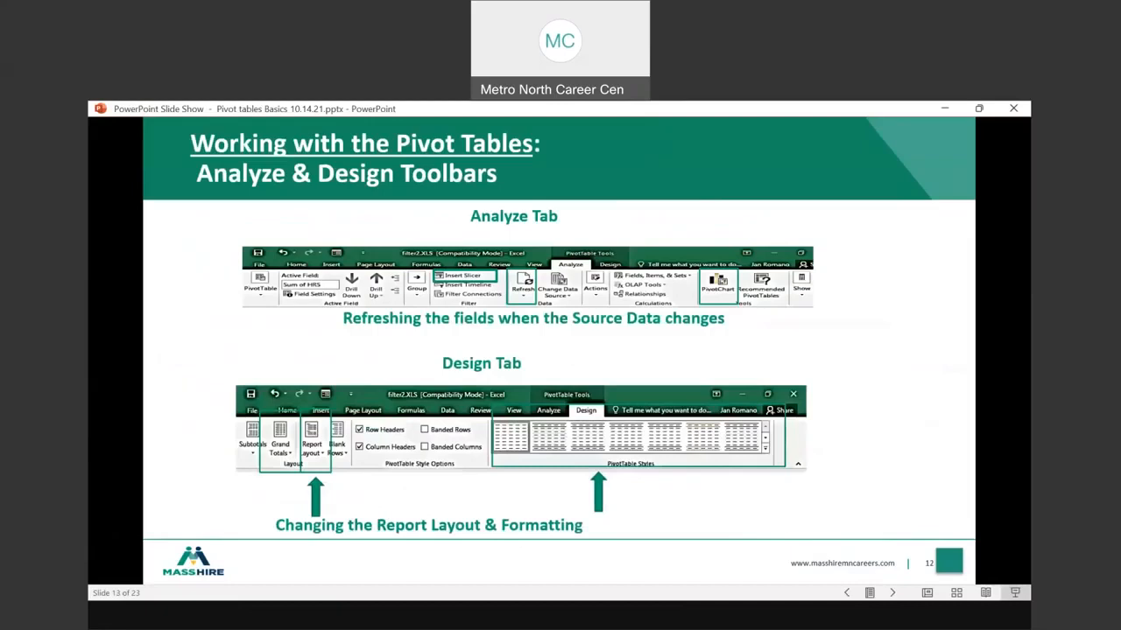
{"action": "key", "text": "Right"}
{"action": "right_click", "coordinate": [566, 208]}
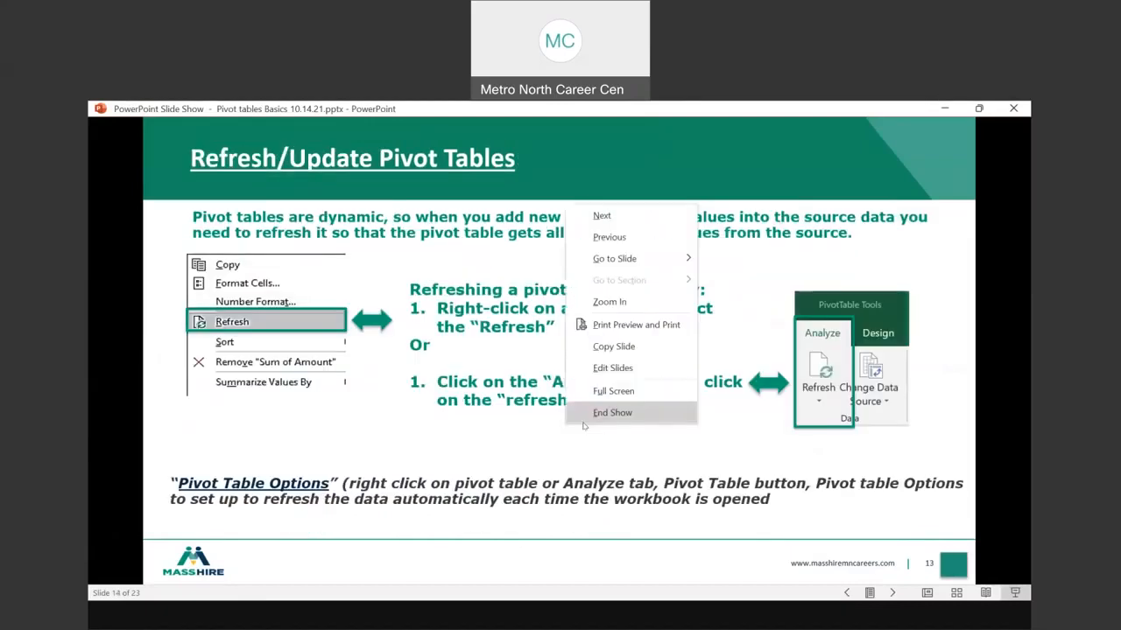
{"action": "left_click", "coordinate": [617, 238]}
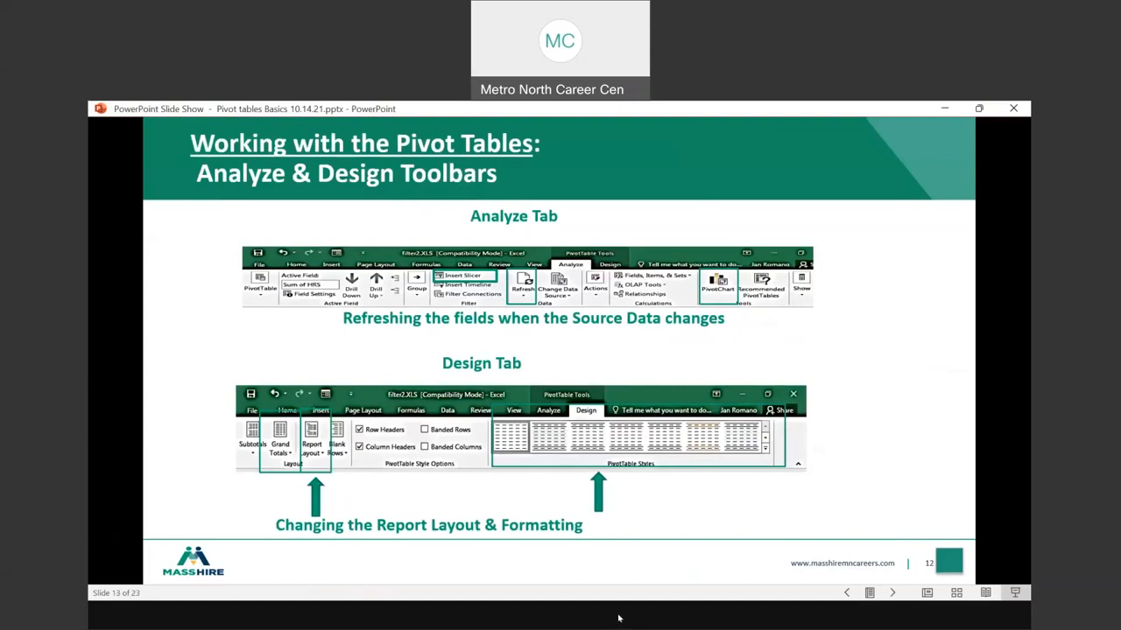
{"action": "left_click", "coordinate": [526, 558]}
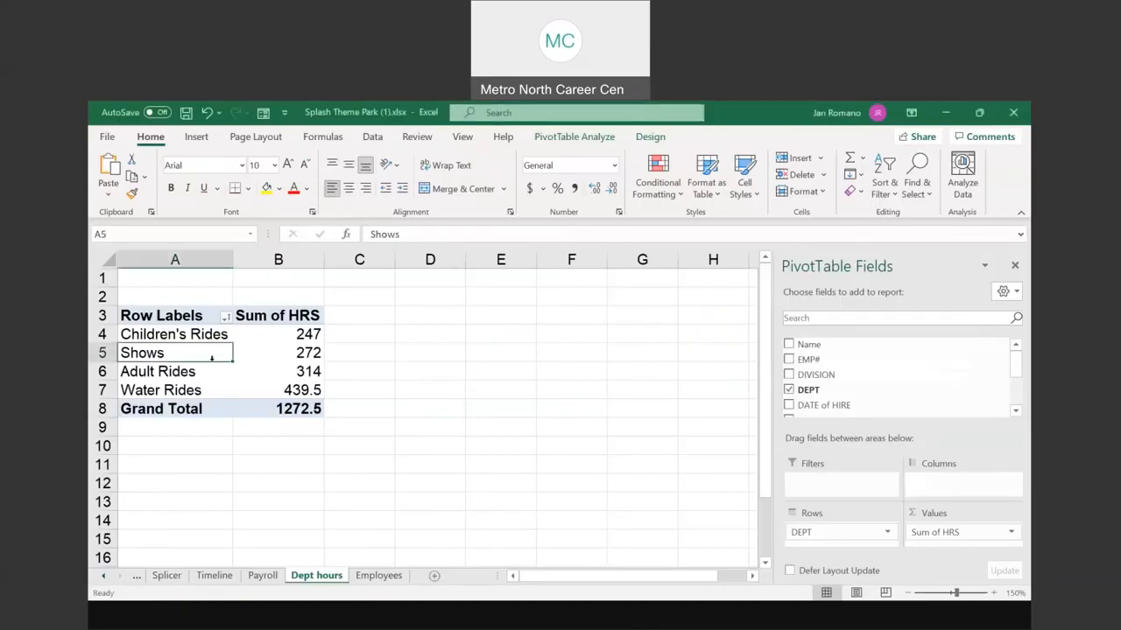
Step: Refresh the Dept hours PivotTable and add a Sum of Parking Fee column to it
{"action": "left_click", "coordinate": [600, 138]}
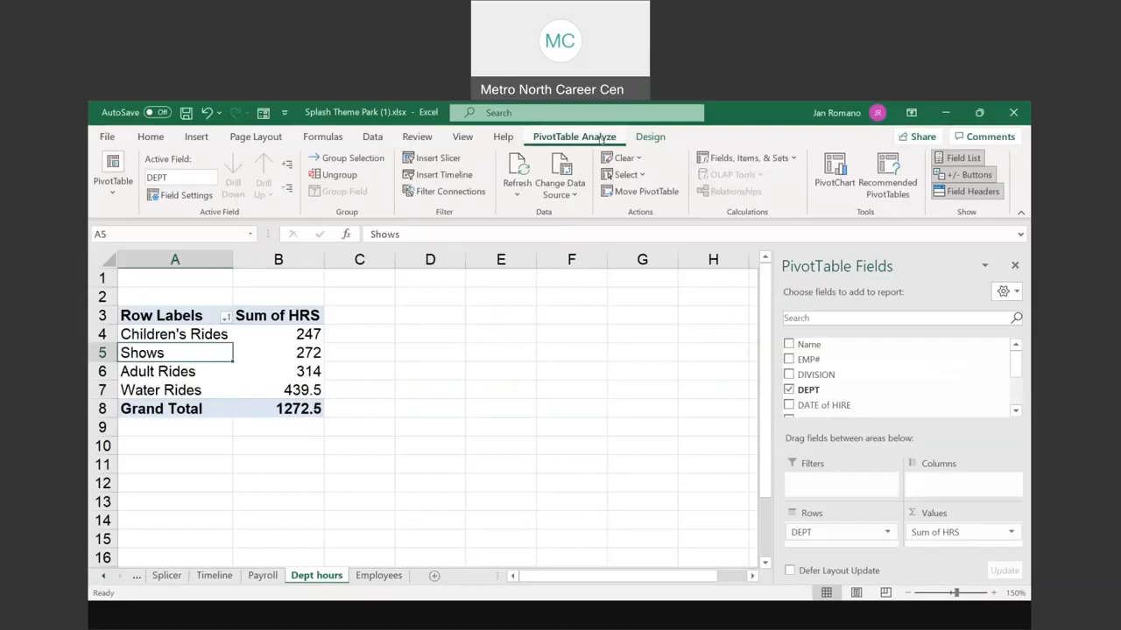
{"action": "left_click", "coordinate": [517, 194]}
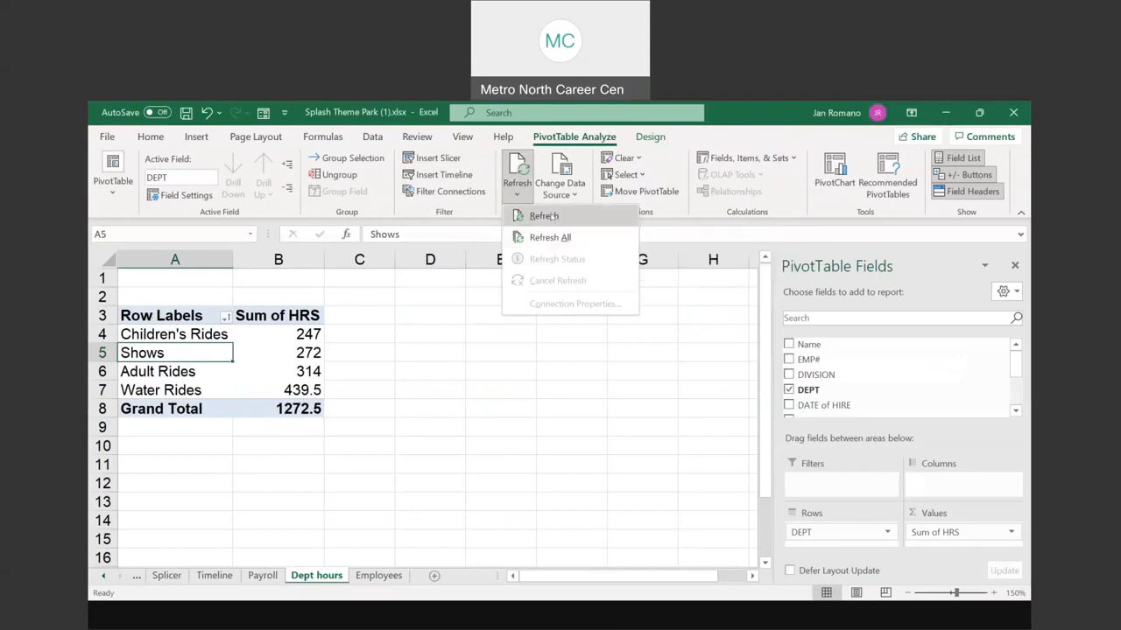
{"action": "left_click", "coordinate": [561, 238]}
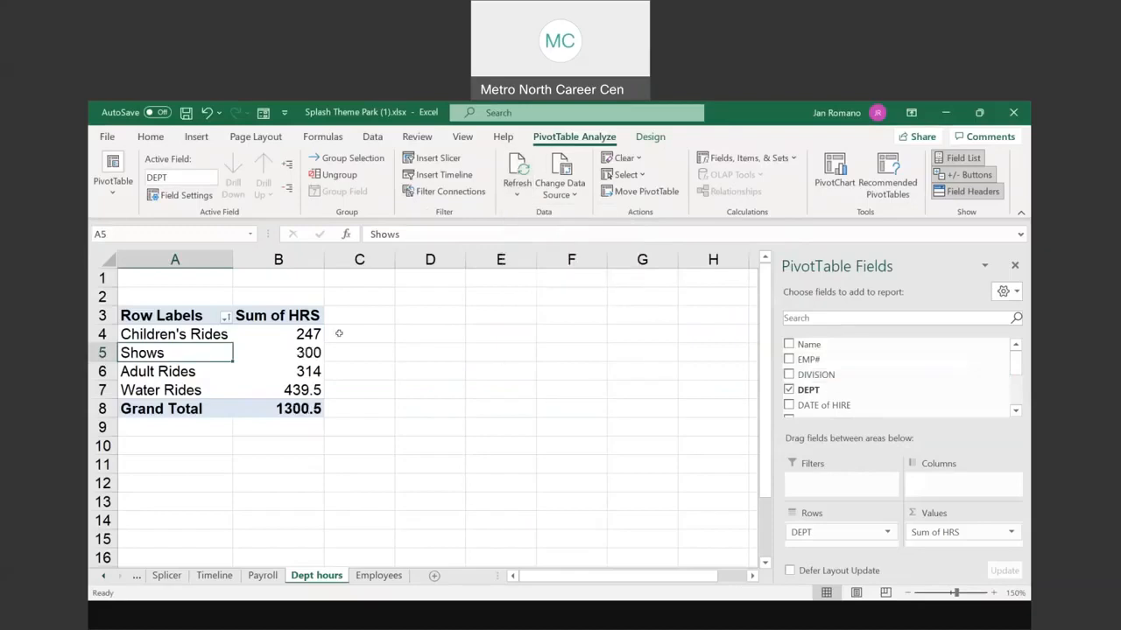
{"action": "scroll", "coordinate": [865, 388], "scroll_direction": "down", "scroll_amount": 4}
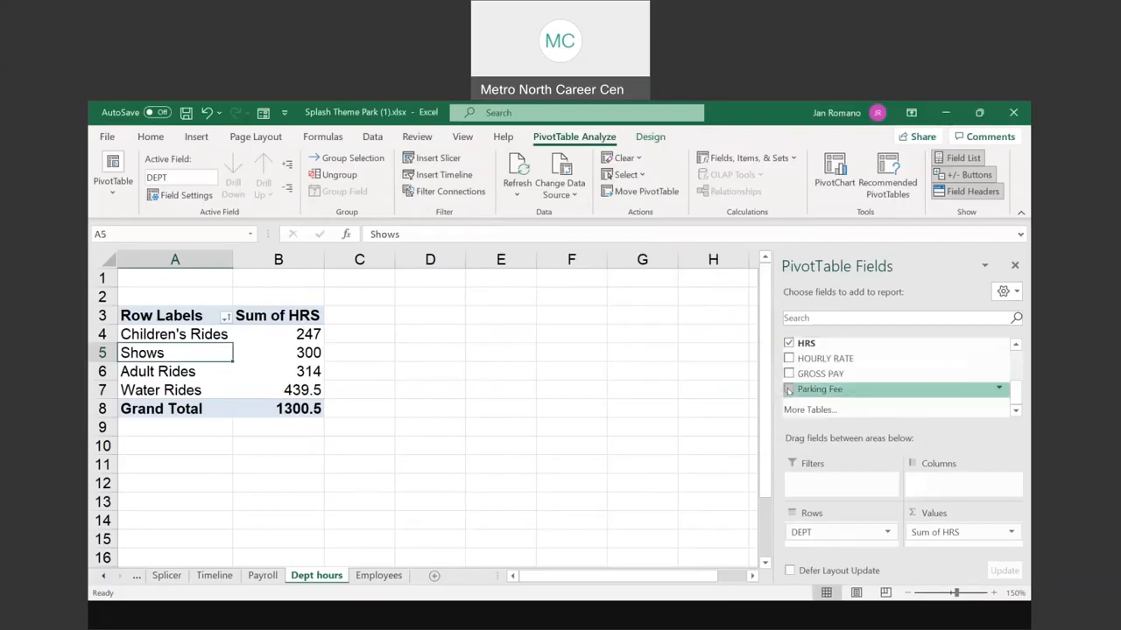
{"action": "left_click", "coordinate": [788, 391]}
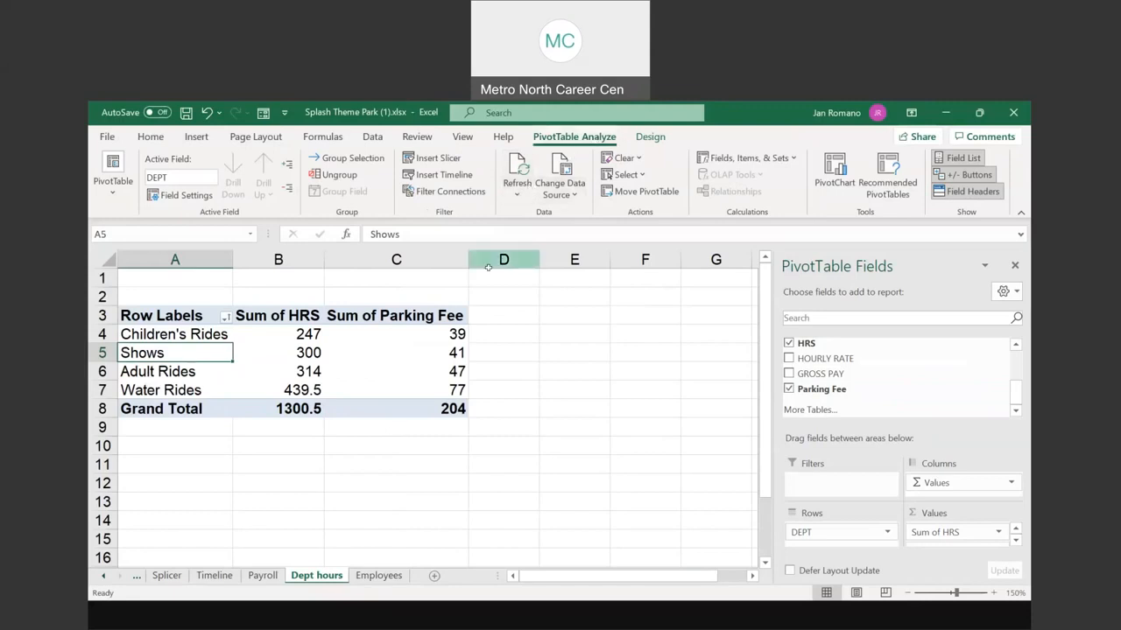
Step: Review the filled Parking column on Employees, then return to the PowerPoint slide show
{"action": "left_click", "coordinate": [386, 575]}
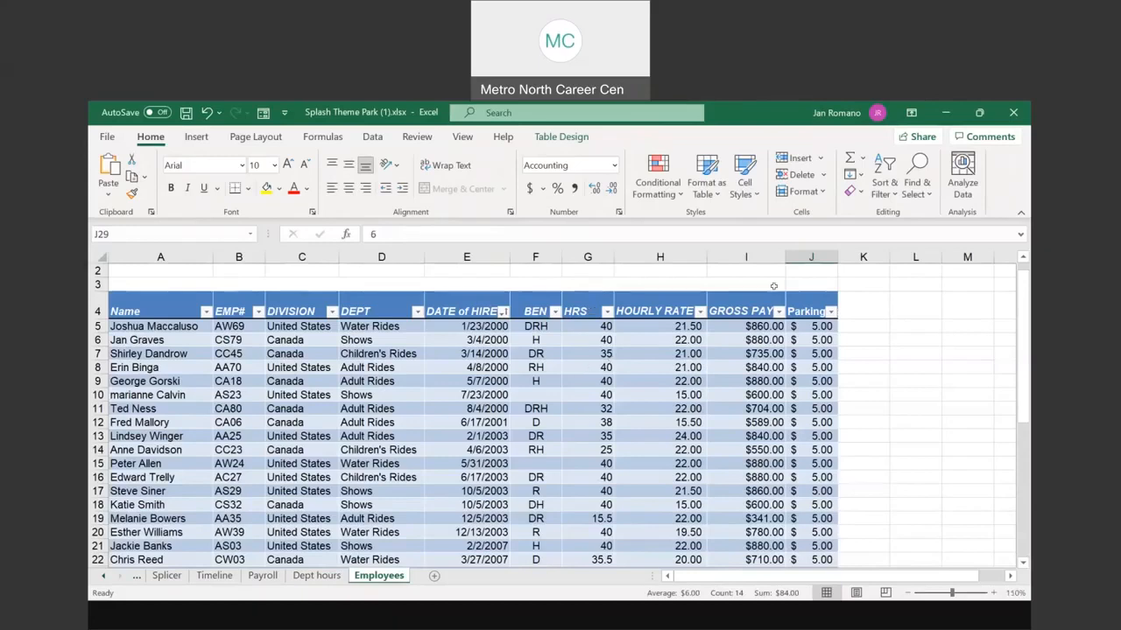
{"action": "scroll", "coordinate": [273, 396], "scroll_direction": "down", "scroll_amount": 3}
{"action": "scroll", "coordinate": [272, 396], "scroll_direction": "down", "scroll_amount": 6}
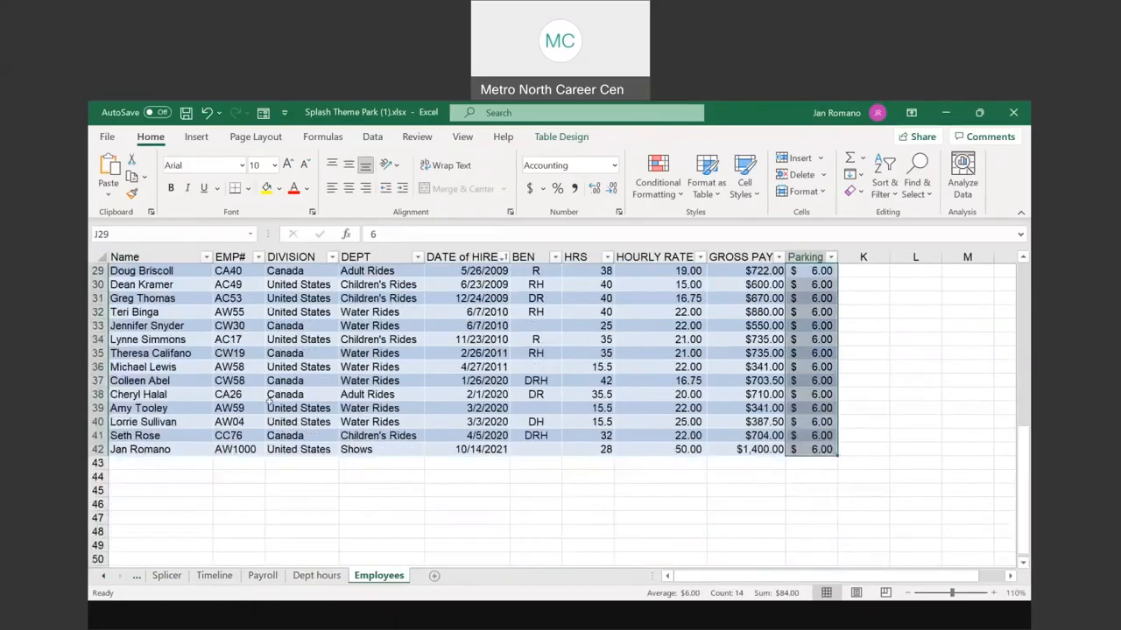
{"action": "scroll", "coordinate": [268, 401], "scroll_direction": "up", "scroll_amount": 9}
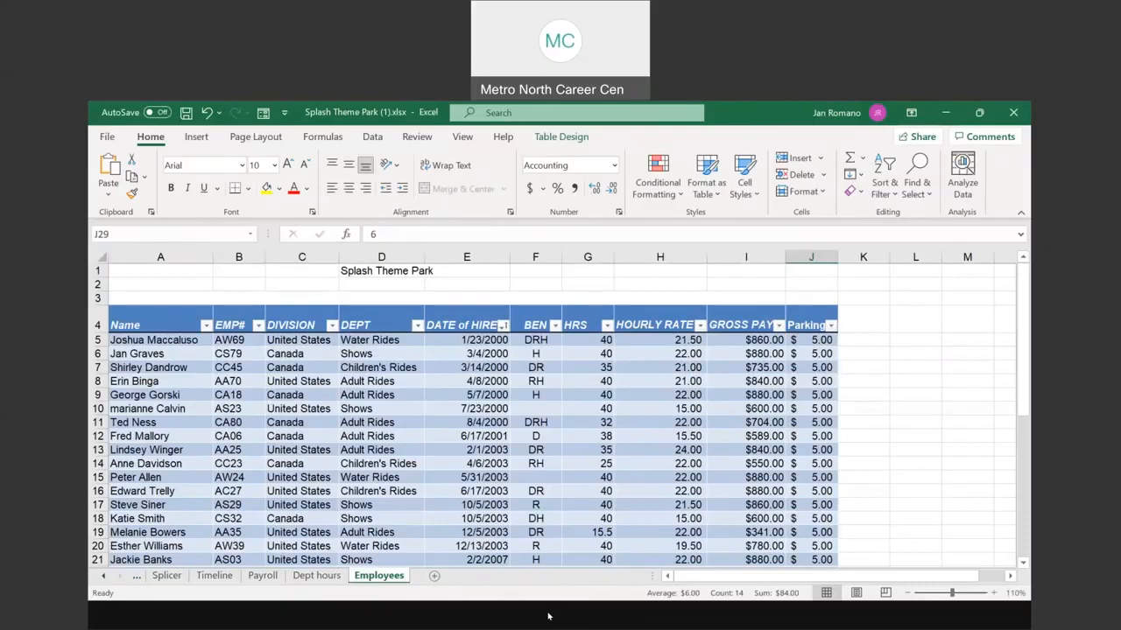
{"action": "key", "text": "alt+Tab"}
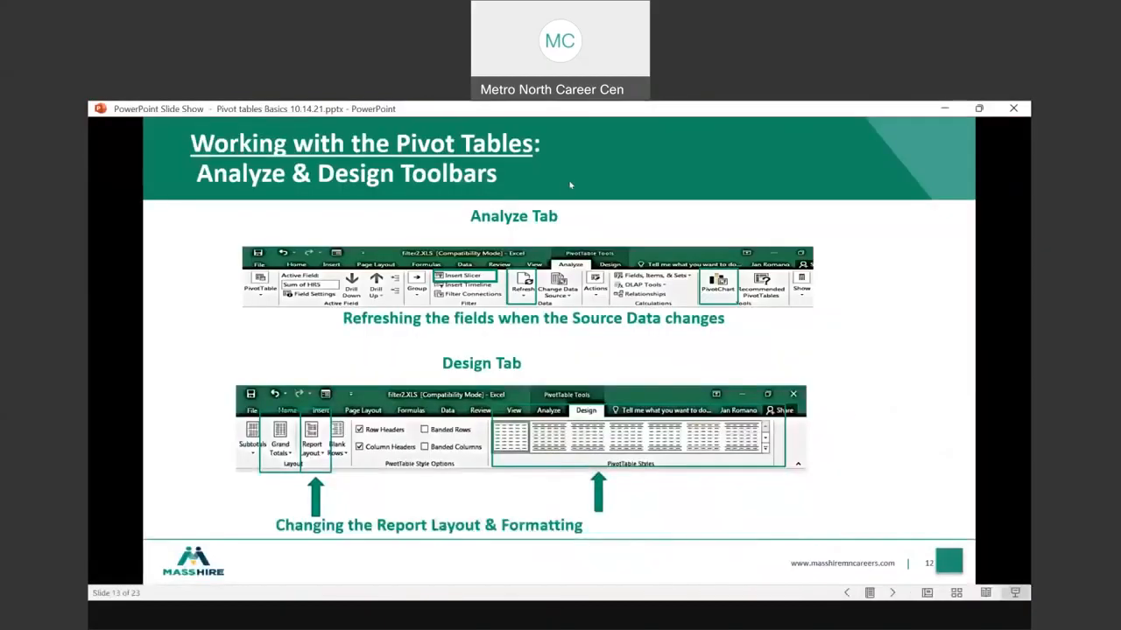
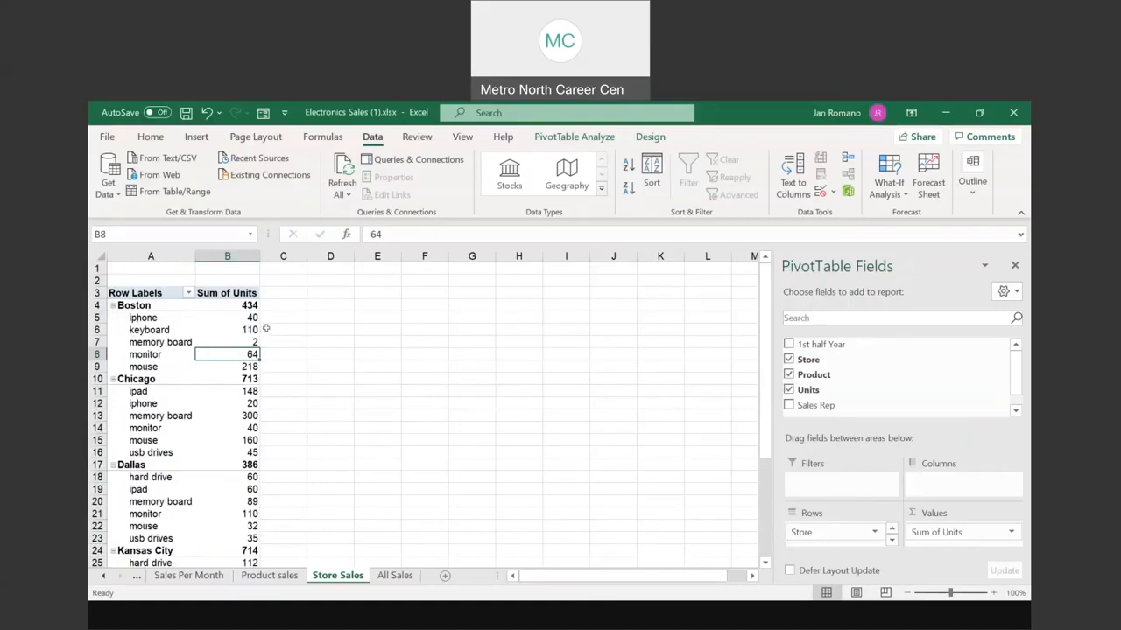
Step: Drag the Store field from the Rows area toward Columns so stores become column headings
{"action": "left_click", "coordinate": [833, 532]}
{"action": "left_click", "coordinate": [839, 532]}
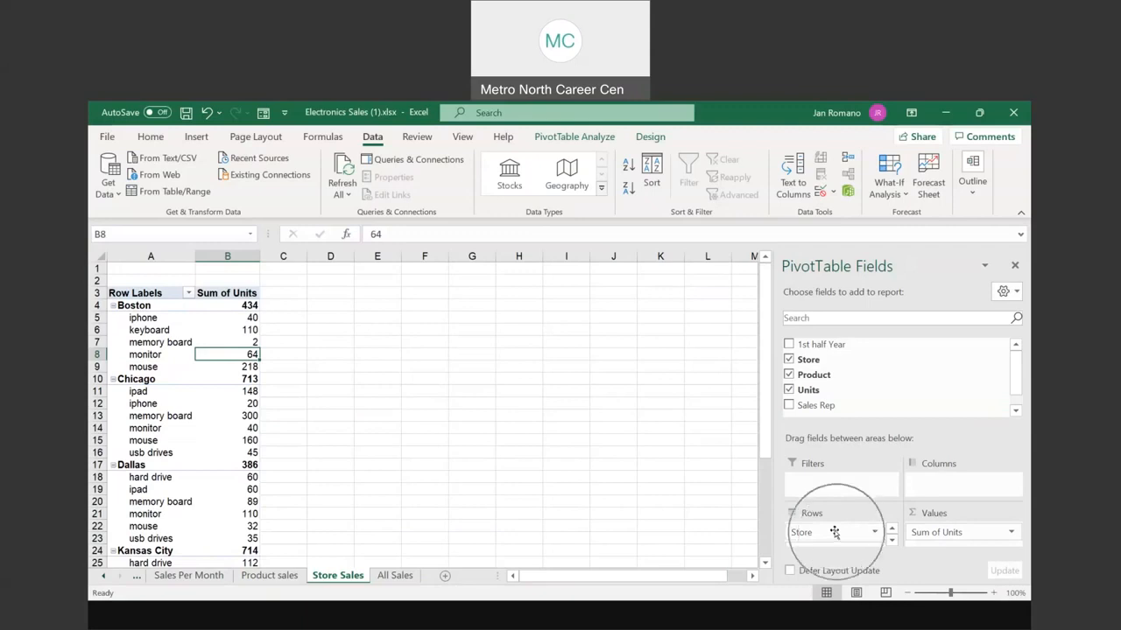
{"action": "left_click", "coordinate": [892, 542]}
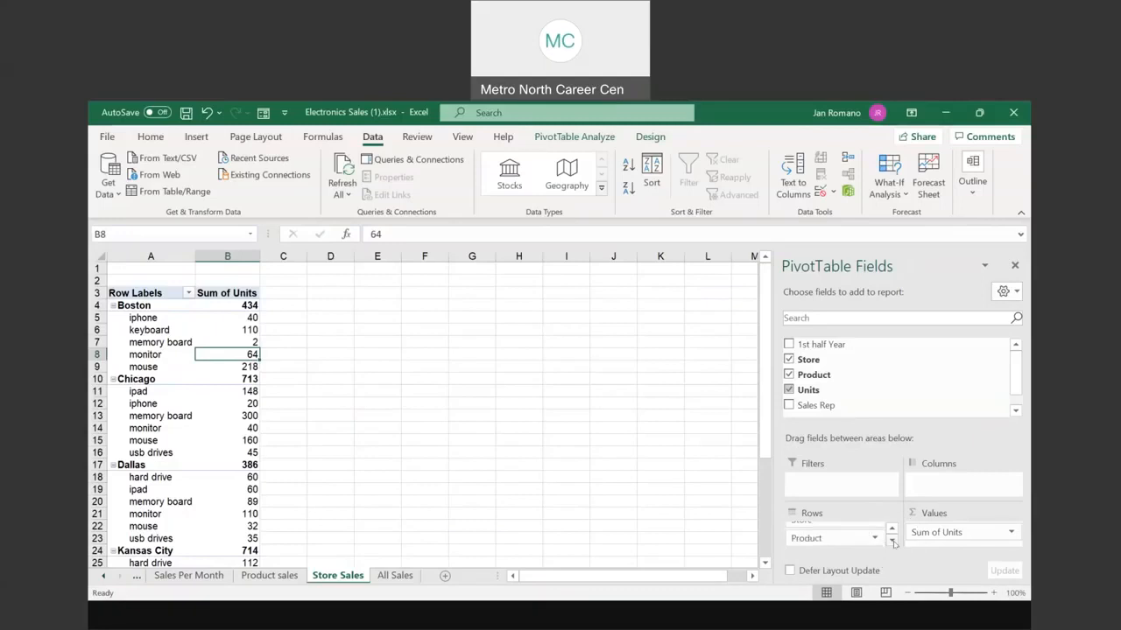
{"action": "left_click", "coordinate": [892, 530]}
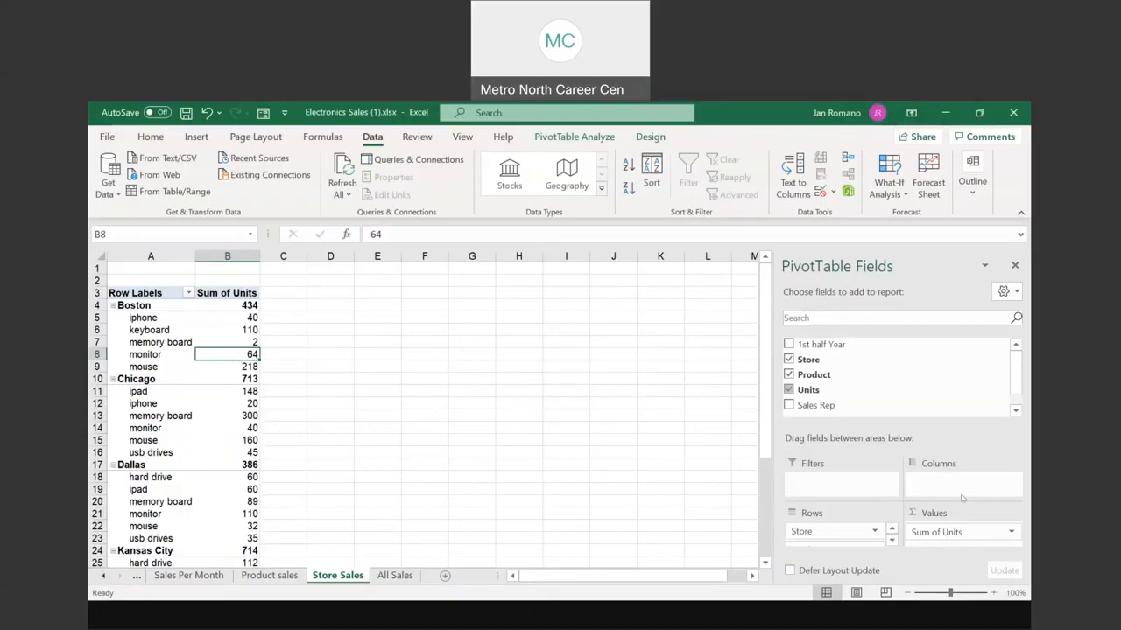
{"action": "key", "text": "ctrl"}
{"action": "key", "text": "ctrl"}
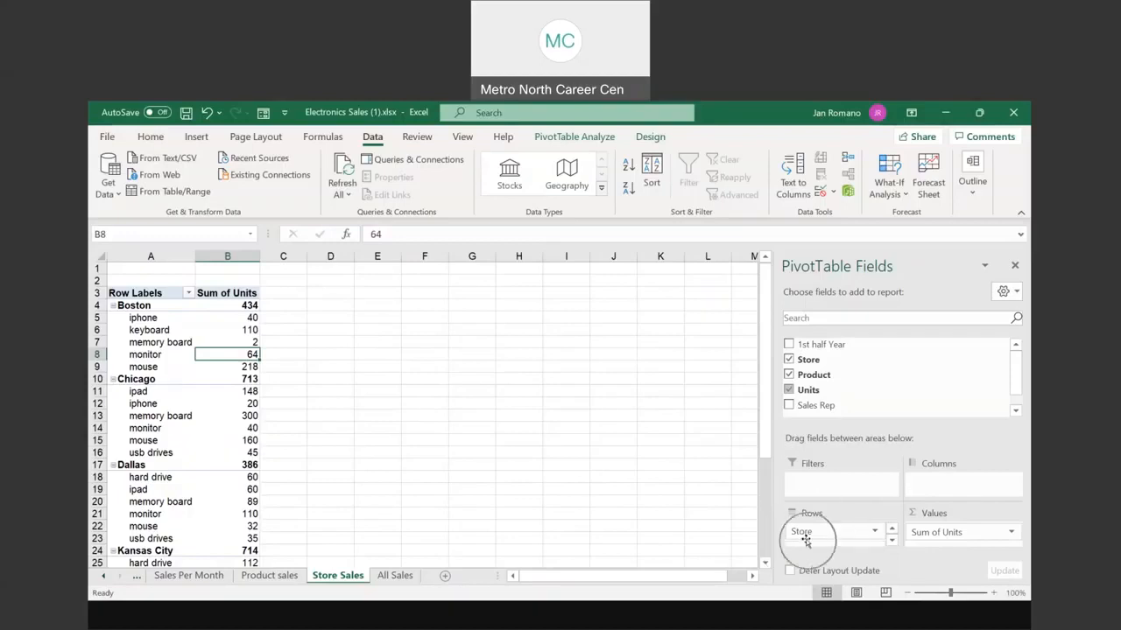
{"action": "key", "text": "ctrl"}
{"action": "key", "text": "ctrl"}
{"action": "key", "text": "ctrl"}
{"action": "left_click", "coordinate": [803, 532]}
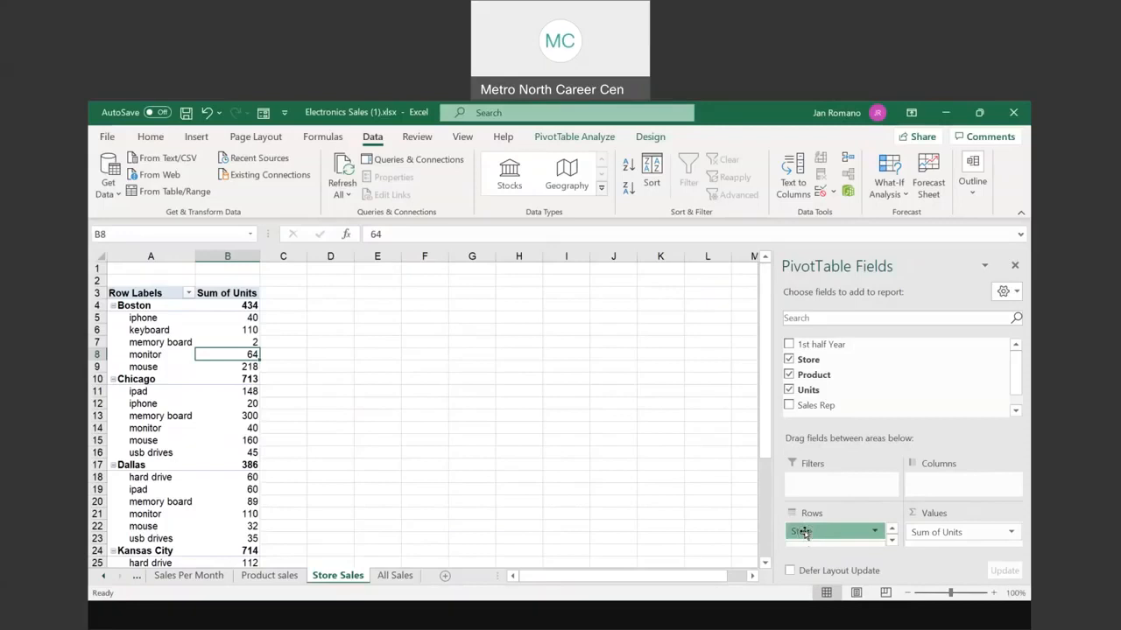
{"action": "left_click_drag", "start_coordinate": [804, 532], "coordinate": [926, 484]}
{"action": "key", "text": "ctrl"}
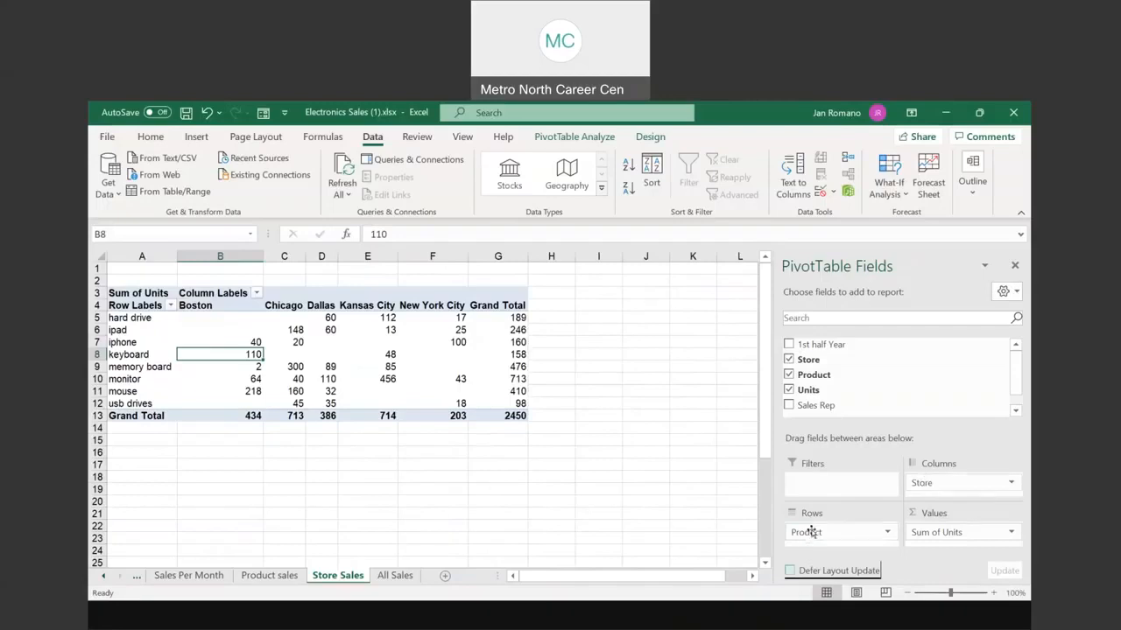
Step: Select a cell in the products-by-store PivotTable, where Kansas City totals 714 units and Chicago 713
{"action": "mouse_move", "coordinate": [339, 349]}
{"action": "left_click", "coordinate": [356, 344]}
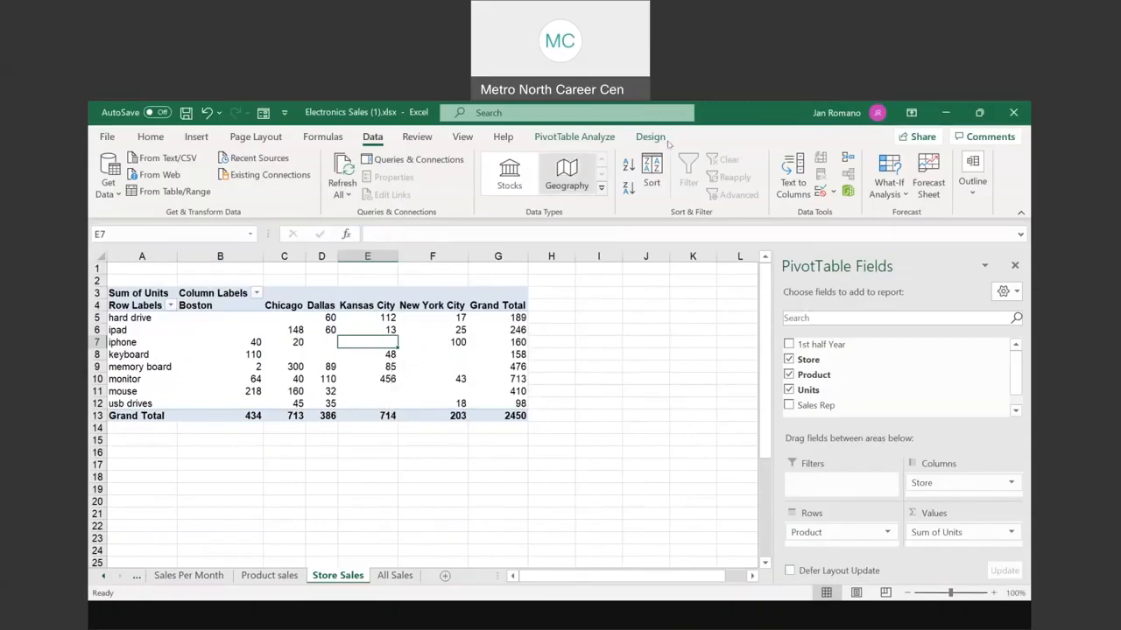
{"action": "key", "text": "ctrl"}
{"action": "key", "text": "ctrl"}
{"action": "key", "text": "ctrl"}
{"action": "key", "text": "ctrl"}
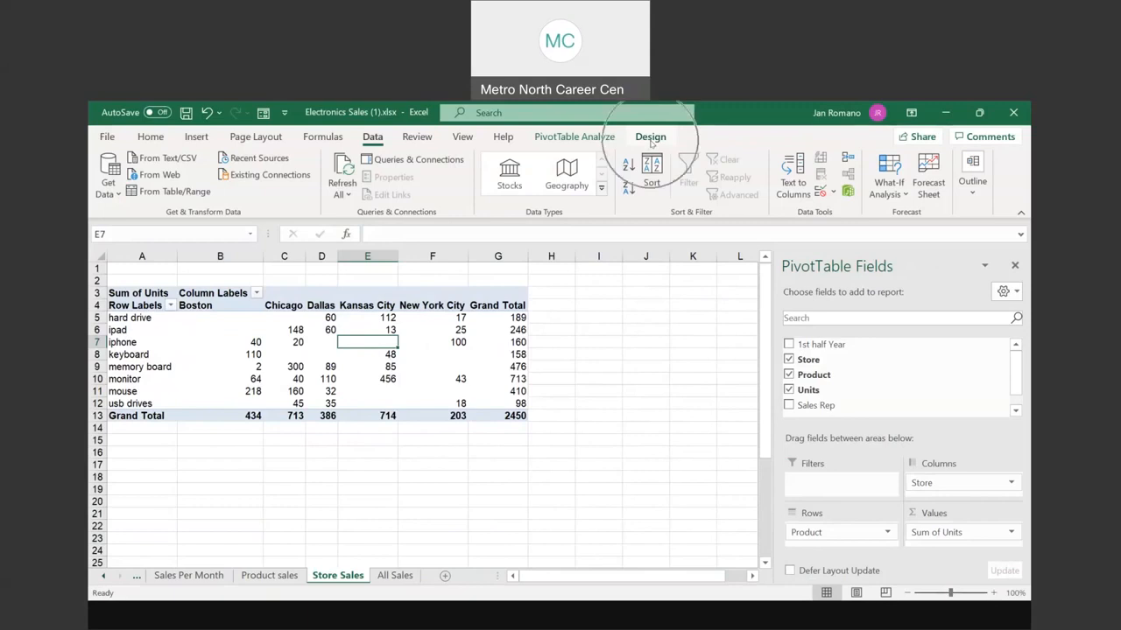
{"action": "key", "text": "ctrl"}
{"action": "key", "text": "ctrl"}
{"action": "key", "text": "ctrl"}
{"action": "key", "text": "ctrl"}
Step: Browse the PivotTable Styles gallery and apply a light, blue-bordered style
{"action": "left_click", "coordinate": [650, 140]}
{"action": "key", "text": "ctrl"}
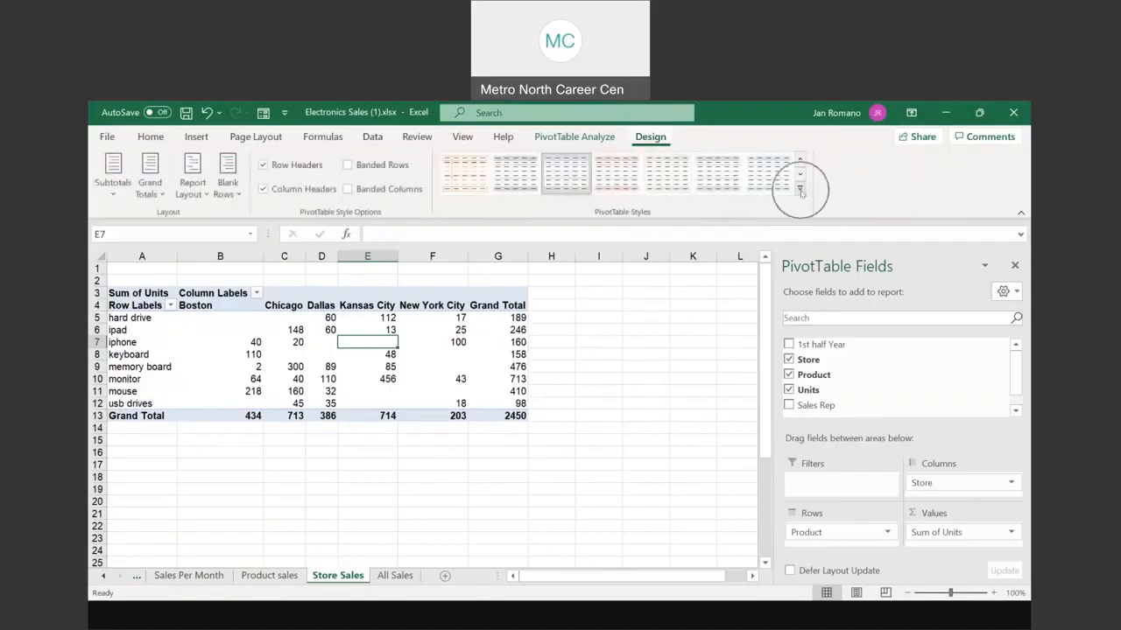
{"action": "left_click", "coordinate": [800, 191]}
{"action": "scroll", "coordinate": [646, 280], "scroll_direction": "down", "scroll_amount": 2}
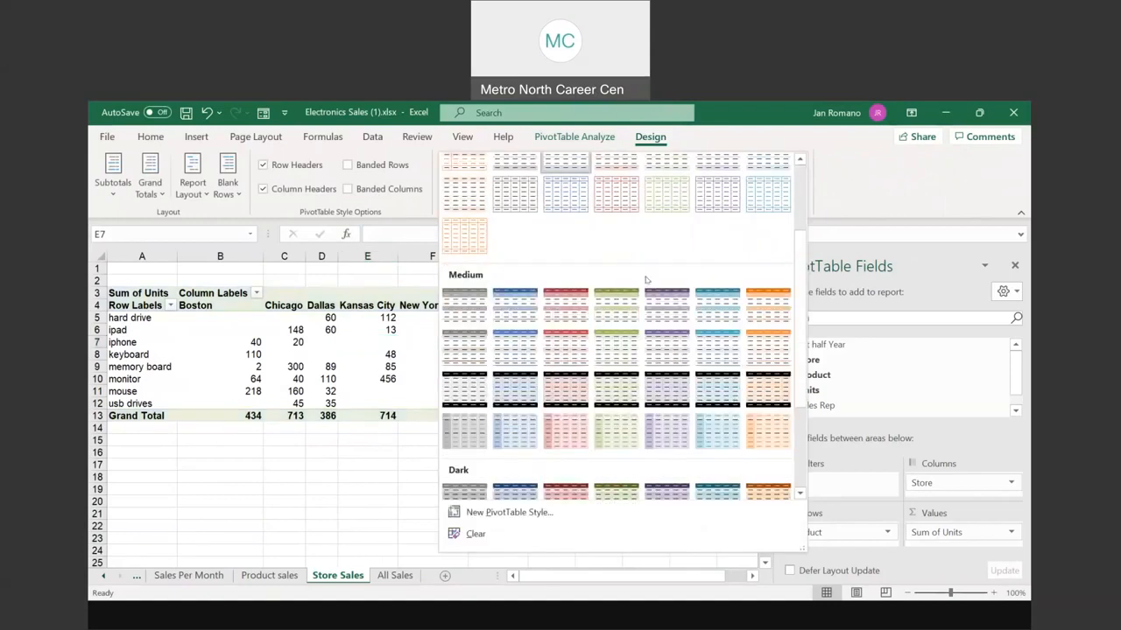
{"action": "scroll", "coordinate": [646, 280], "scroll_direction": "down", "scroll_amount": 3}
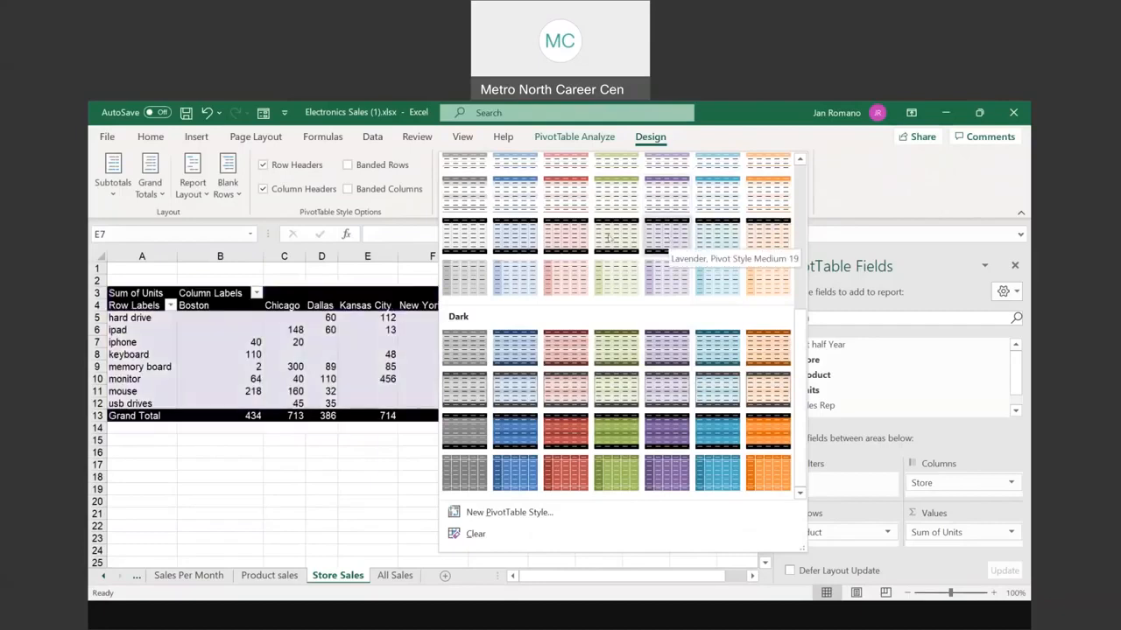
{"action": "scroll", "coordinate": [574, 238], "scroll_direction": "up", "scroll_amount": 5}
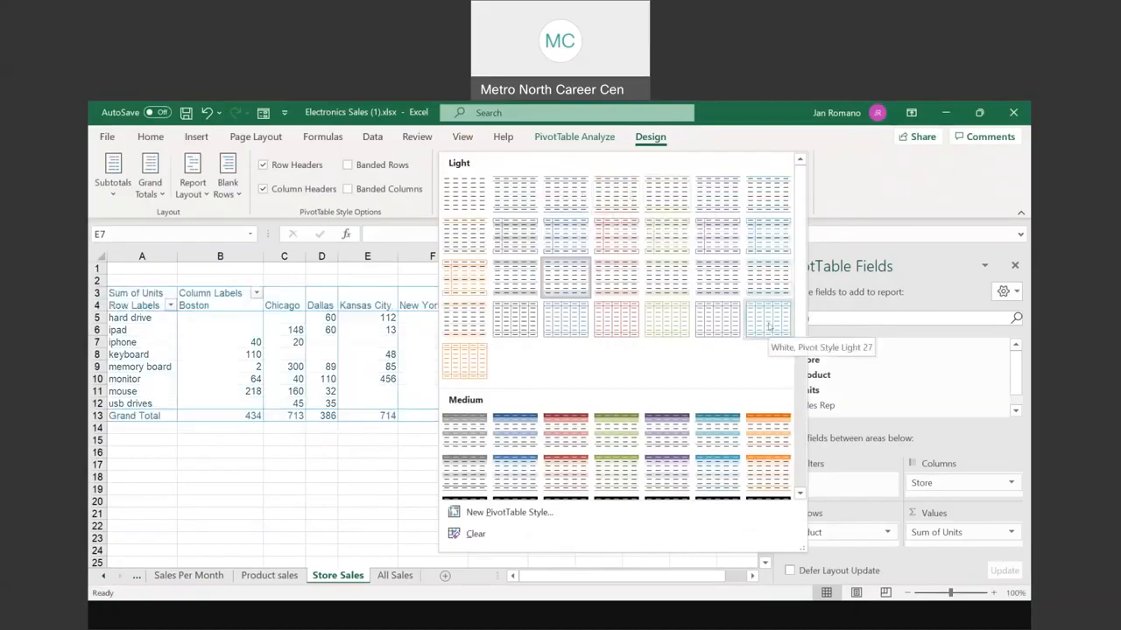
{"action": "scroll", "coordinate": [769, 326], "scroll_direction": "down", "scroll_amount": 5}
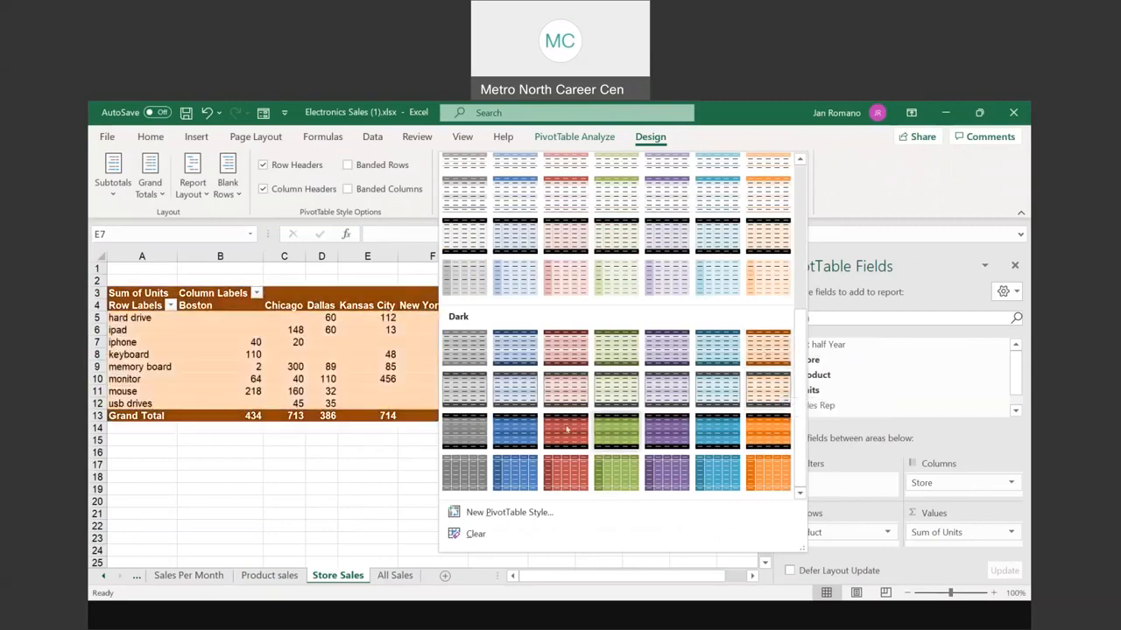
{"action": "scroll", "coordinate": [474, 203], "scroll_direction": "up", "scroll_amount": 5}
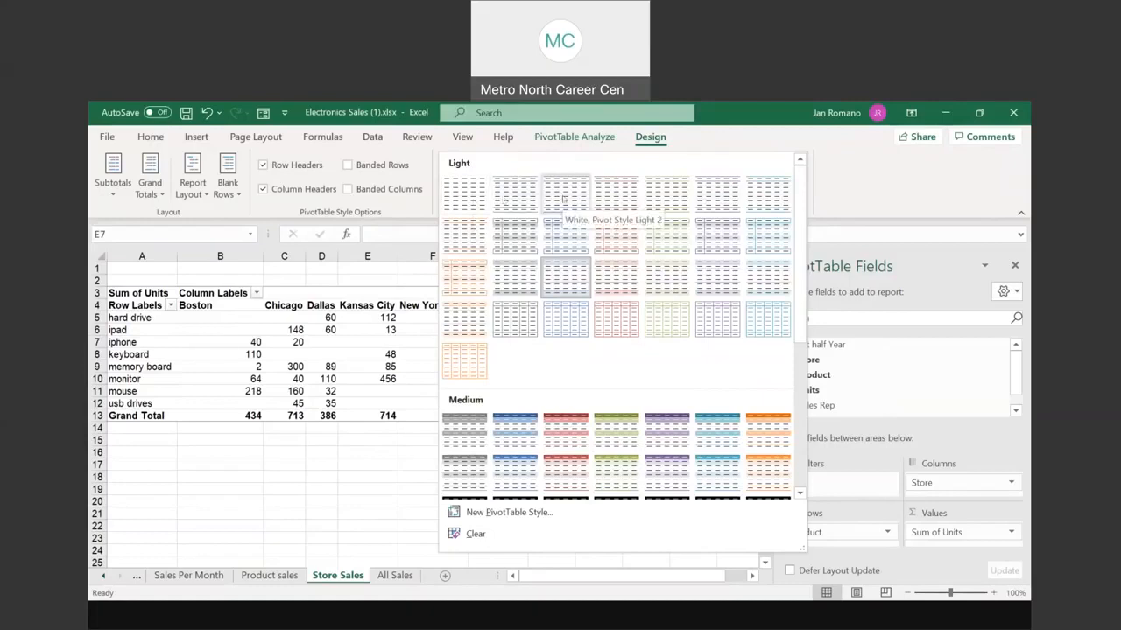
{"action": "left_click", "coordinate": [568, 318]}
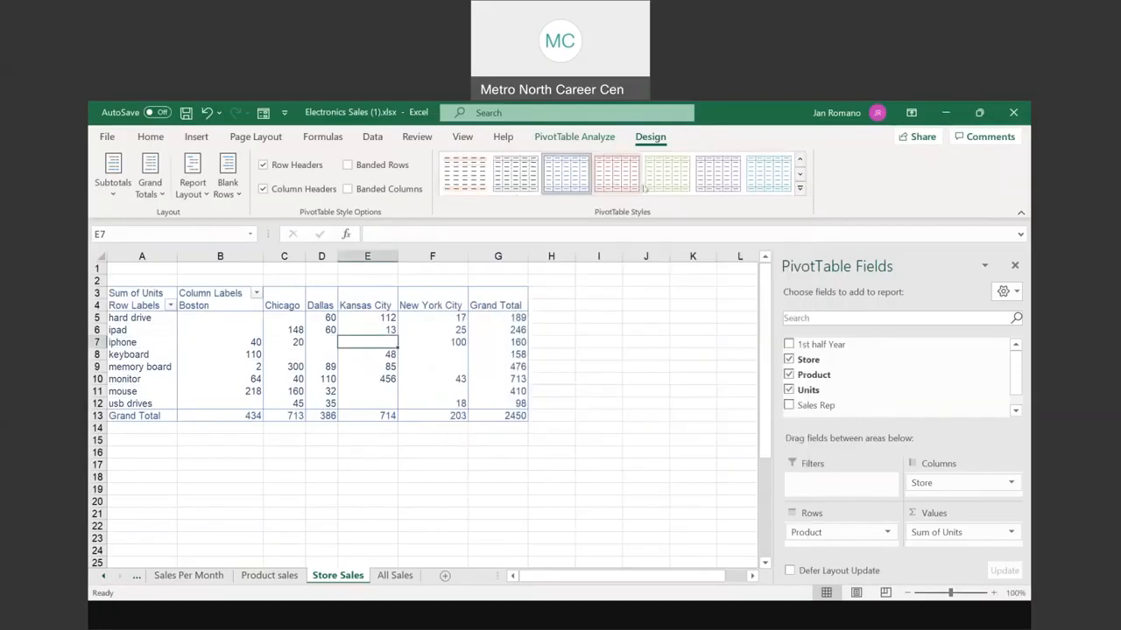
Step: Try two green PivotTable styles, the second with a dark header
{"action": "left_click", "coordinate": [801, 188]}
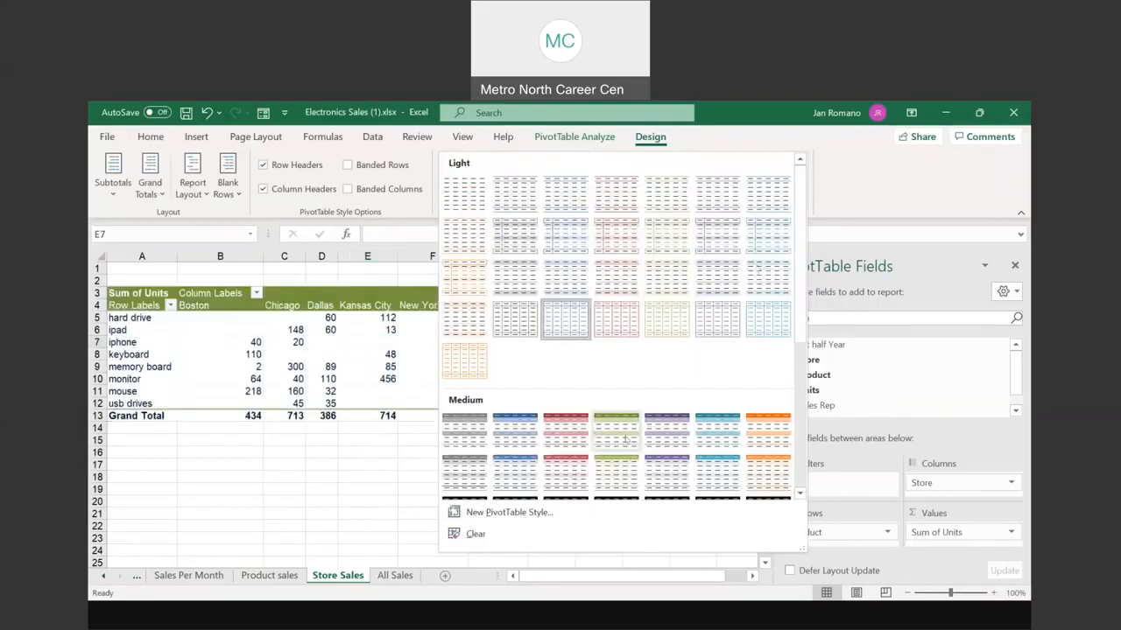
{"action": "left_click", "coordinate": [619, 433]}
{"action": "scroll", "coordinate": [652, 346], "scroll_direction": "down", "scroll_amount": 2}
{"action": "scroll", "coordinate": [651, 346], "scroll_direction": "up", "scroll_amount": 2}
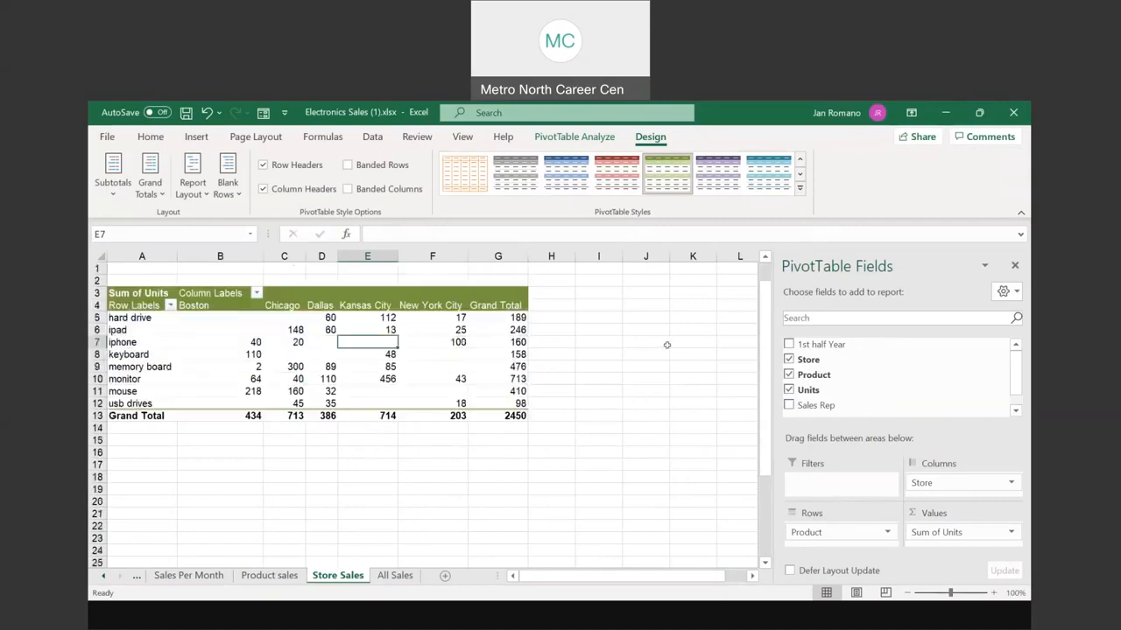
{"action": "left_click", "coordinate": [798, 188]}
{"action": "left_click", "coordinate": [617, 472]}
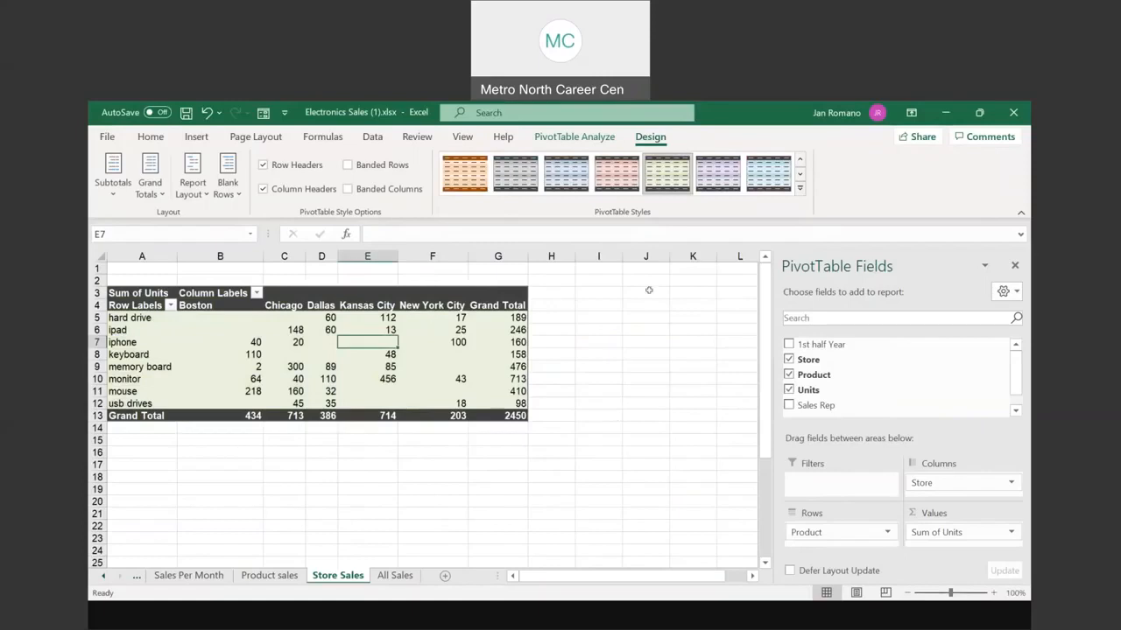
Step: Try a light blue style, then settle on the black-and-orange PivotTable style
{"action": "left_click", "coordinate": [800, 187]}
{"action": "scroll", "coordinate": [616, 385], "scroll_direction": "down", "scroll_amount": 3}
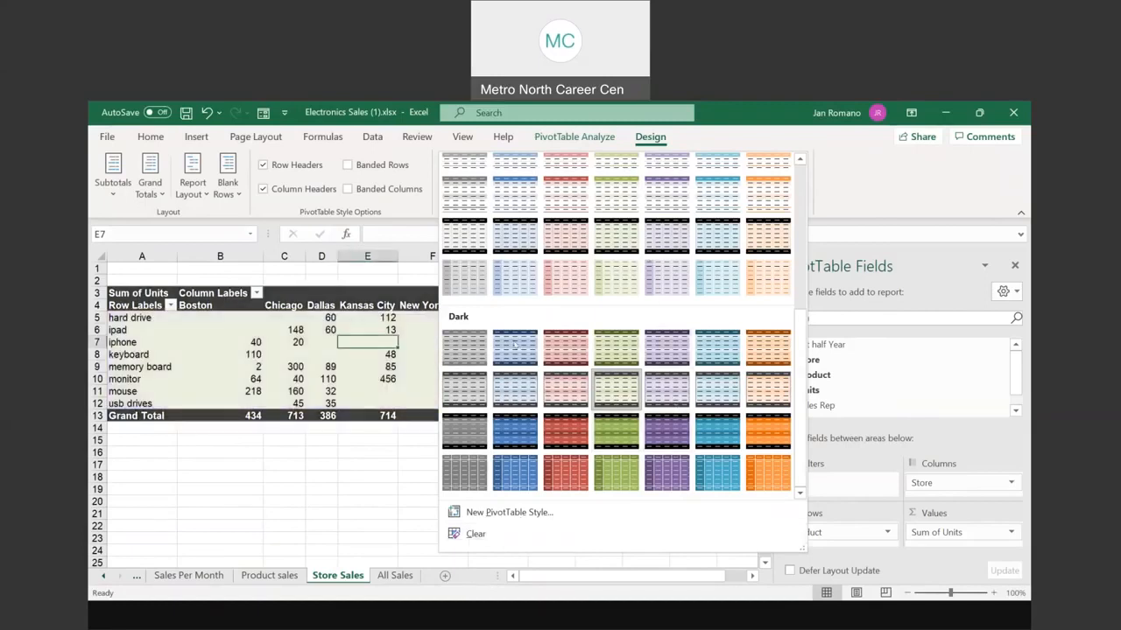
{"action": "left_click", "coordinate": [514, 278]}
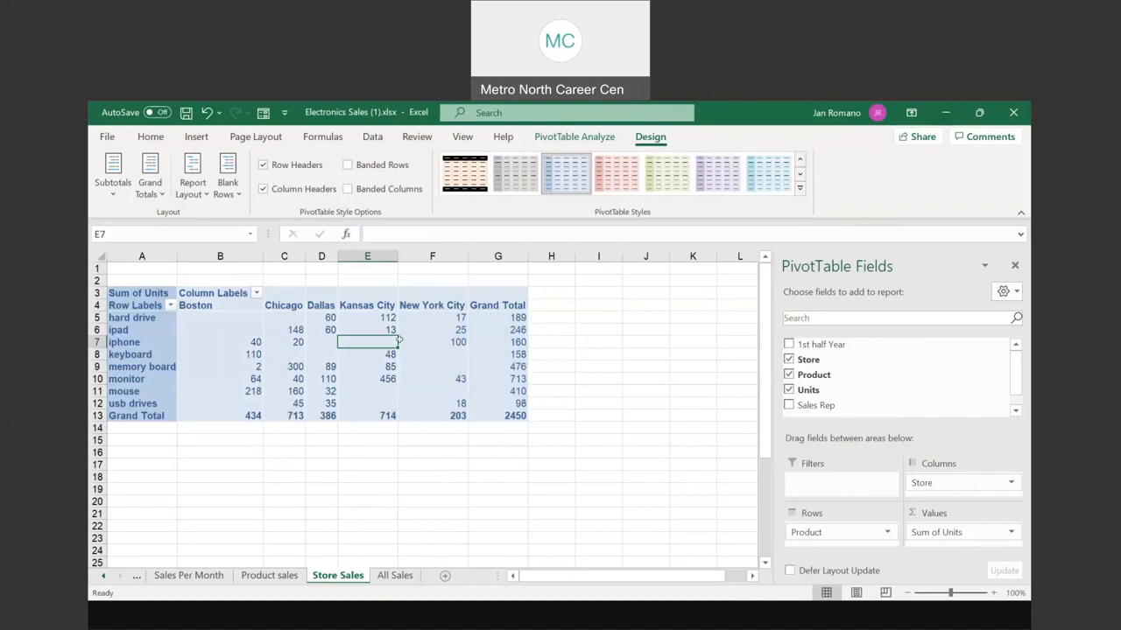
{"action": "mouse_move", "coordinate": [398, 340]}
{"action": "left_click", "coordinate": [456, 184]}
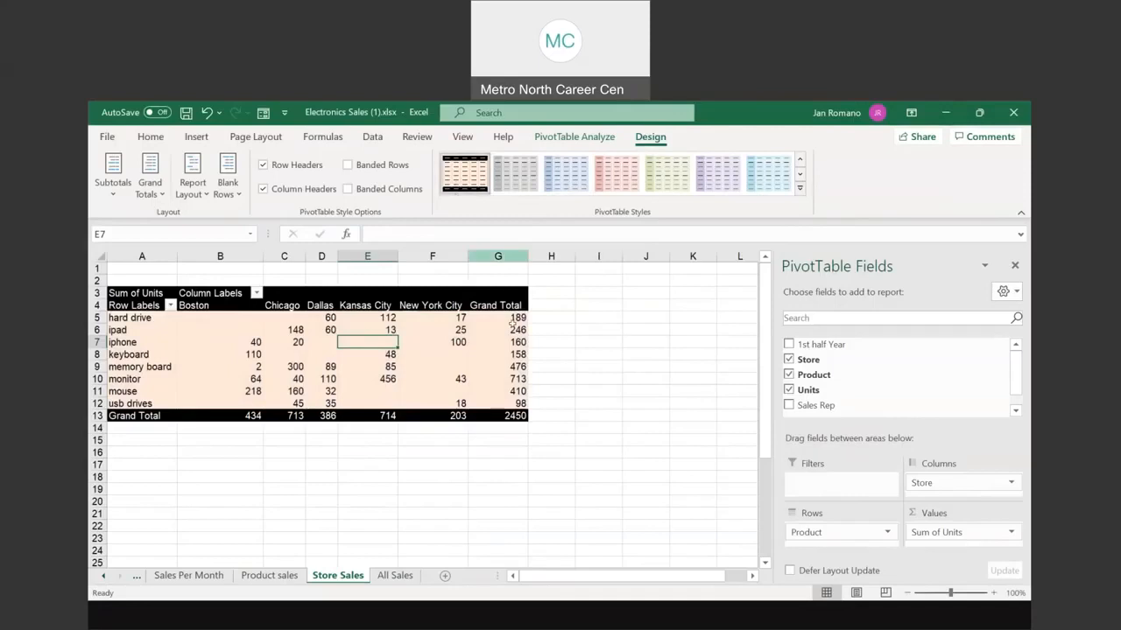
{"action": "mouse_move", "coordinate": [492, 333]}
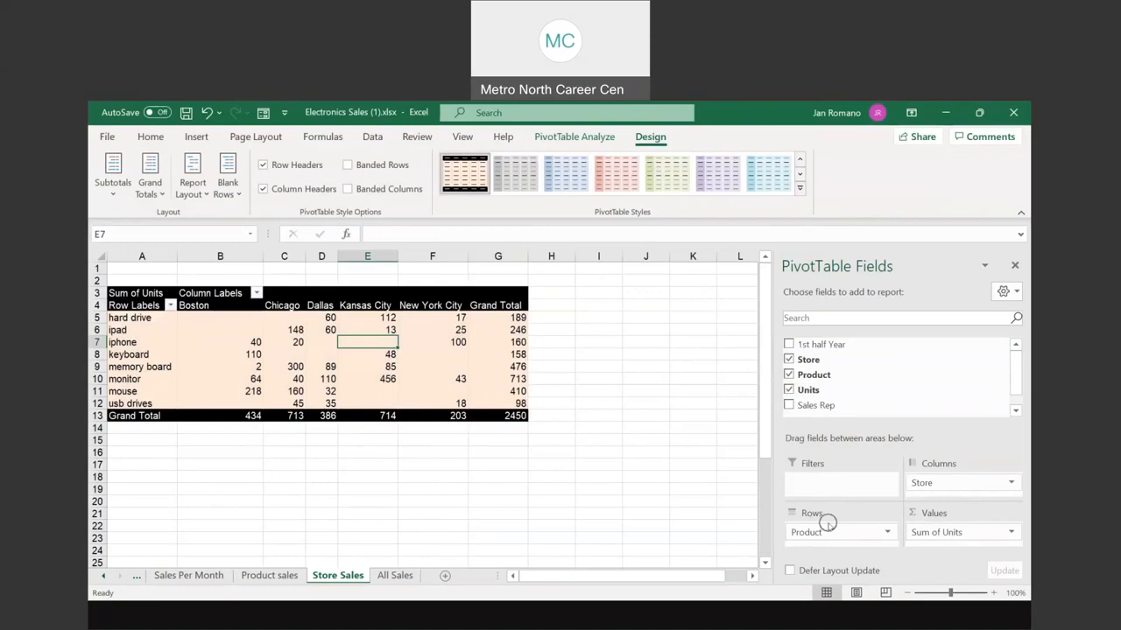
Step: On the Product sales sheet, select product labels and totals such as keyboard 158 and iphone 160
{"action": "left_click", "coordinate": [270, 575]}
{"action": "left_click", "coordinate": [149, 354]}
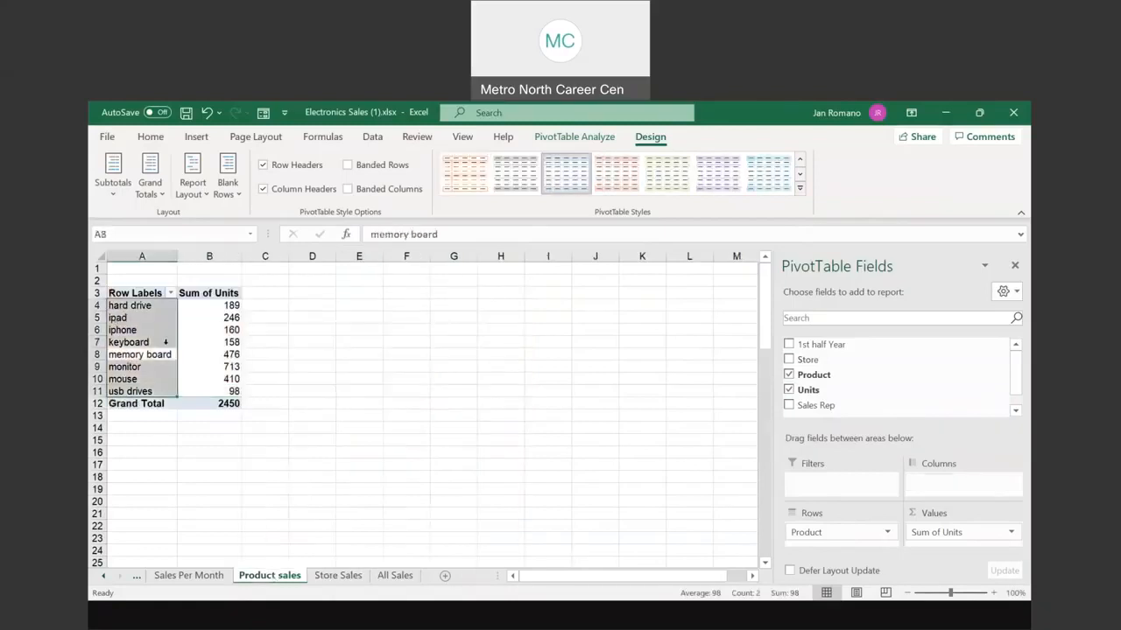
{"action": "left_click_drag", "start_coordinate": [175, 350], "coordinate": [198, 340]}
{"action": "left_click", "coordinate": [198, 340]}
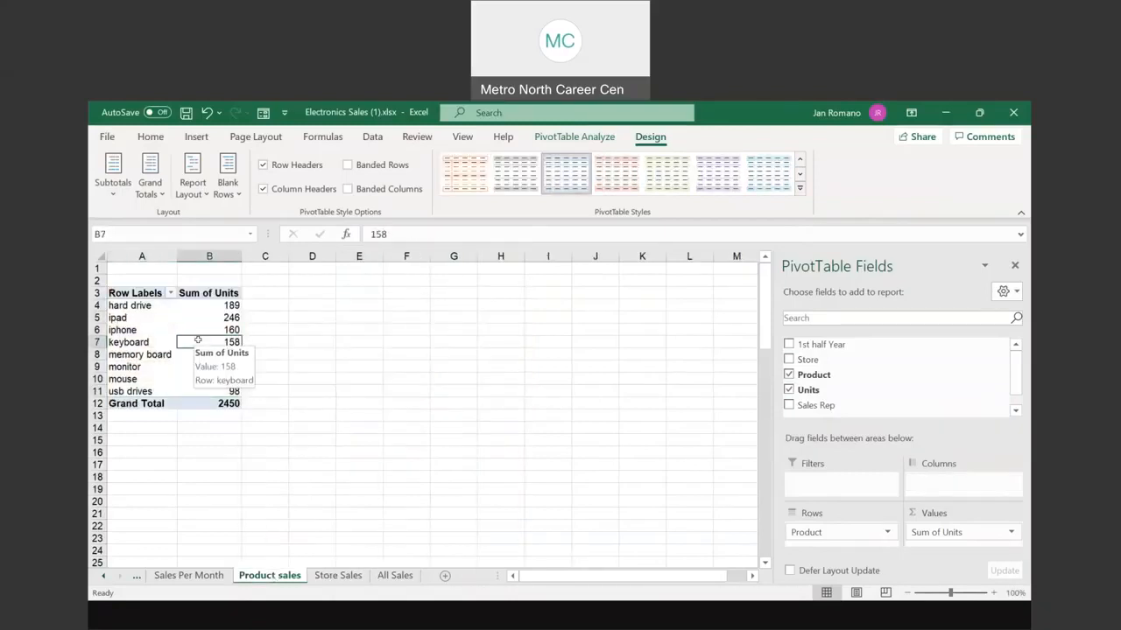
{"action": "left_click", "coordinate": [151, 322]}
{"action": "left_click", "coordinate": [187, 325]}
{"action": "mouse_move", "coordinate": [186, 325]}
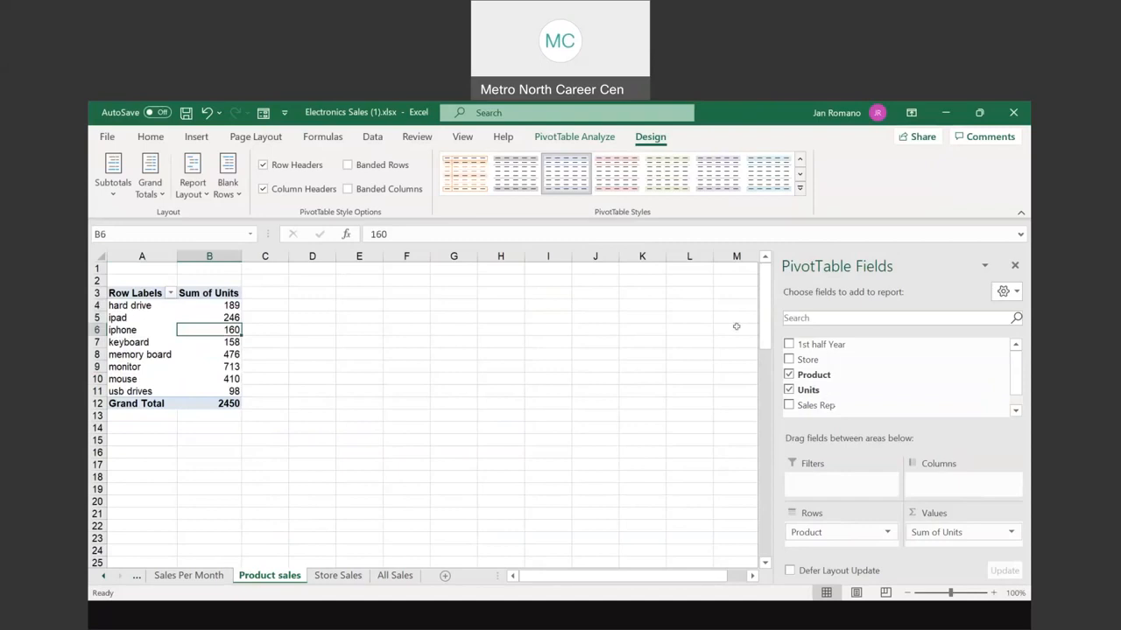
Step: Move Product into Columns, then undo to restore products down the rows
{"action": "left_click", "coordinate": [807, 532]}
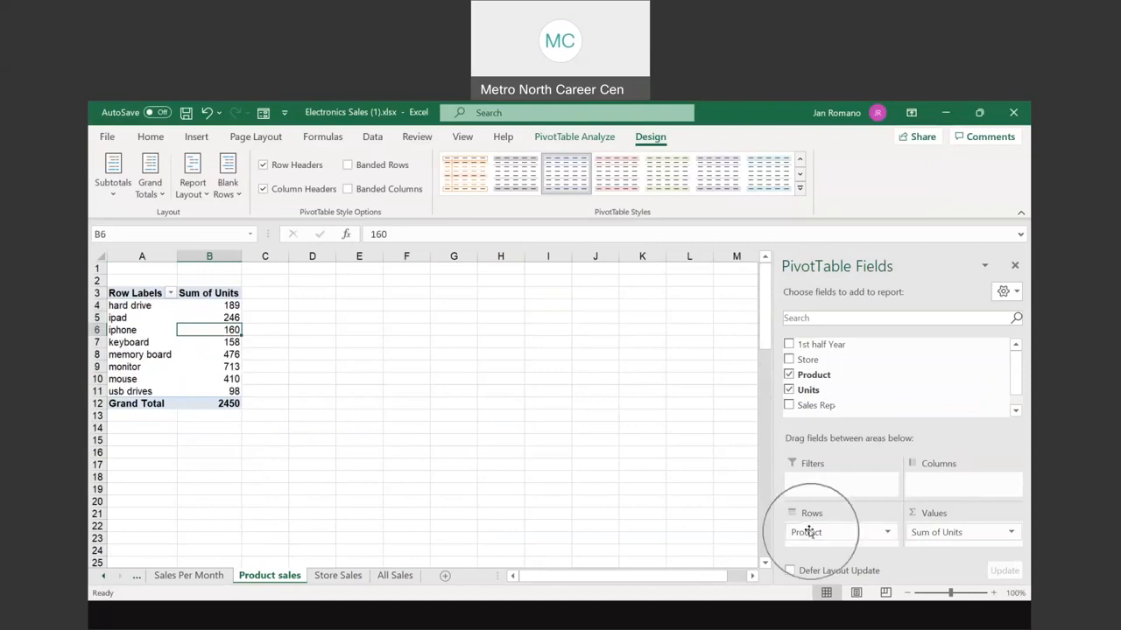
{"action": "left_click_drag", "start_coordinate": [807, 533], "coordinate": [935, 488]}
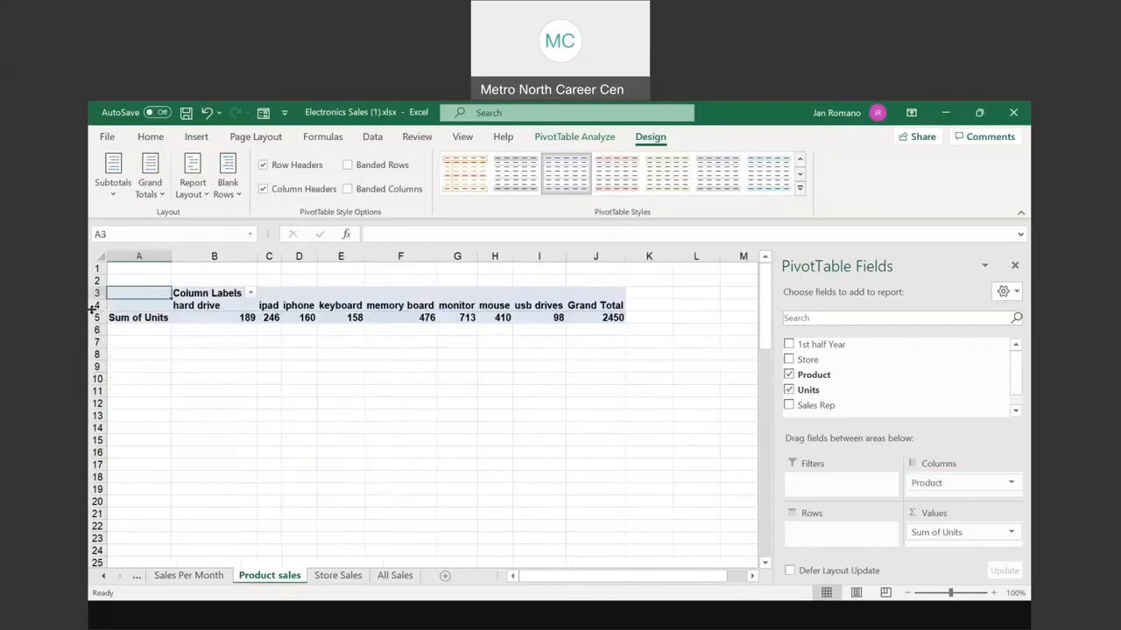
{"action": "mouse_move", "coordinate": [602, 318]}
{"action": "left_click", "coordinate": [206, 114]}
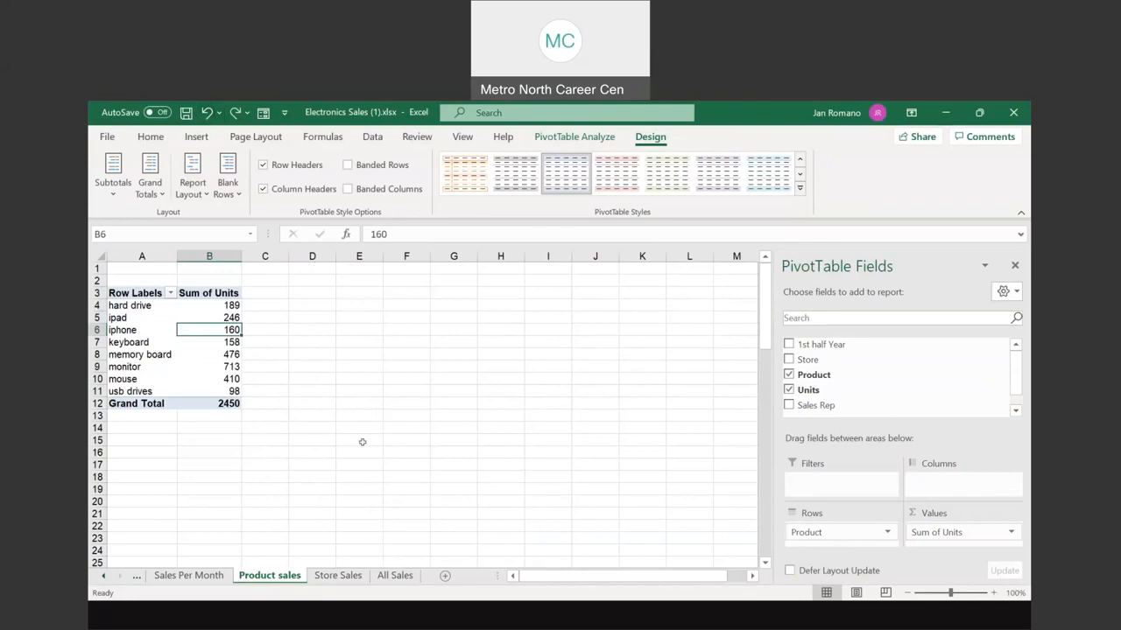
{"action": "key", "text": "ctrl"}
Step: Insert a PivotTable from the All Sales table on a new worksheet
{"action": "left_click", "coordinate": [396, 576]}
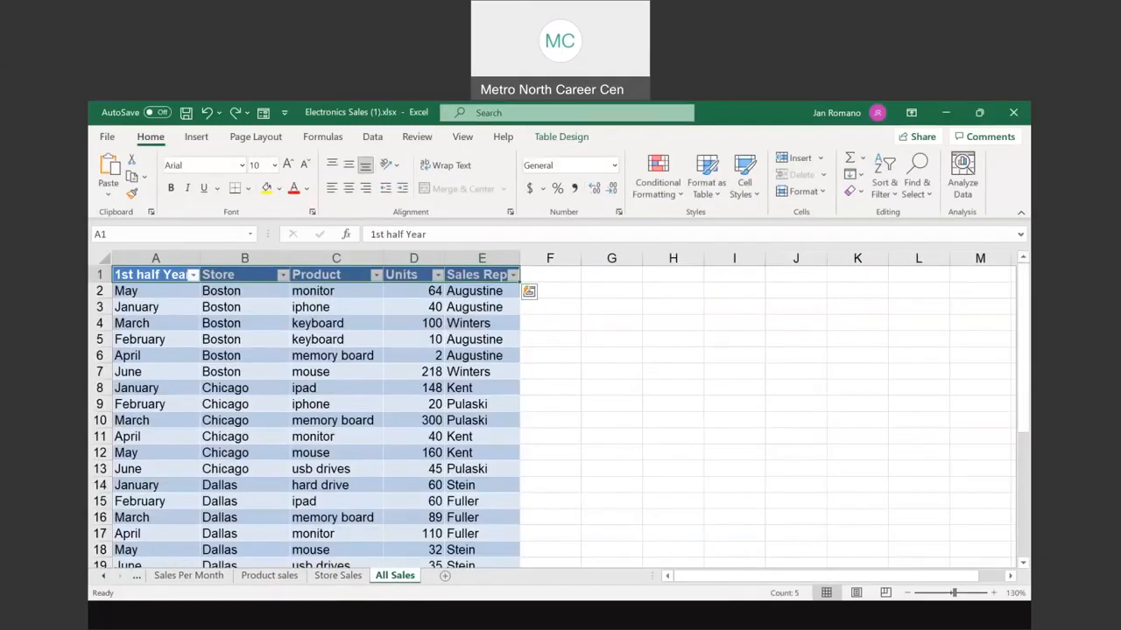
{"action": "left_click", "coordinate": [197, 137]}
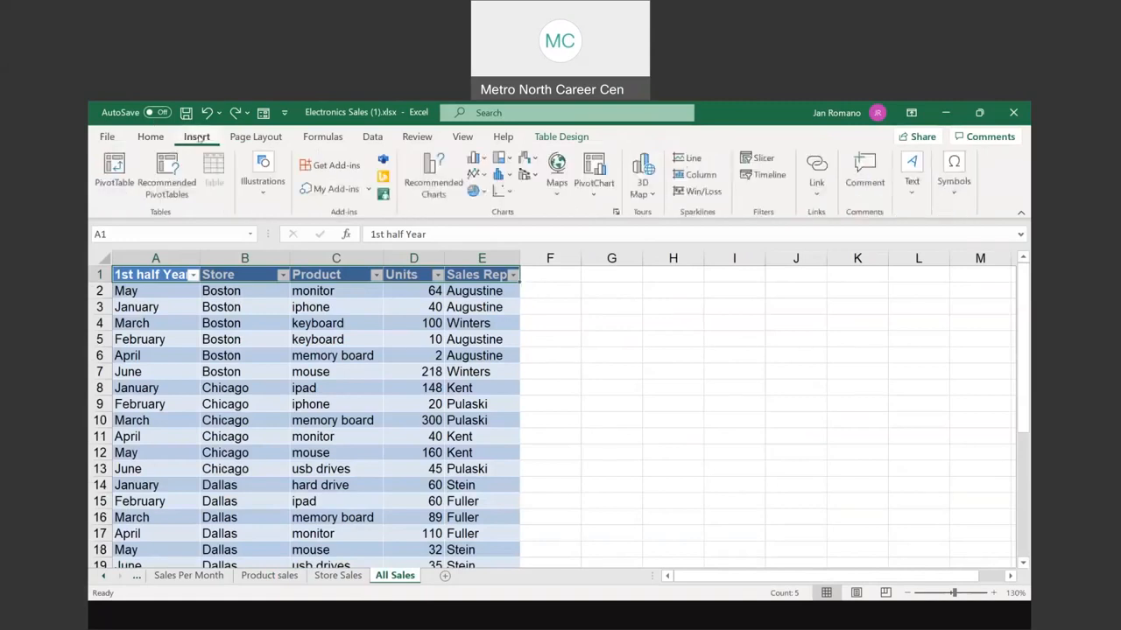
{"action": "left_click", "coordinate": [114, 171]}
{"action": "left_click", "coordinate": [612, 382]}
{"action": "left_click", "coordinate": [763, 471]}
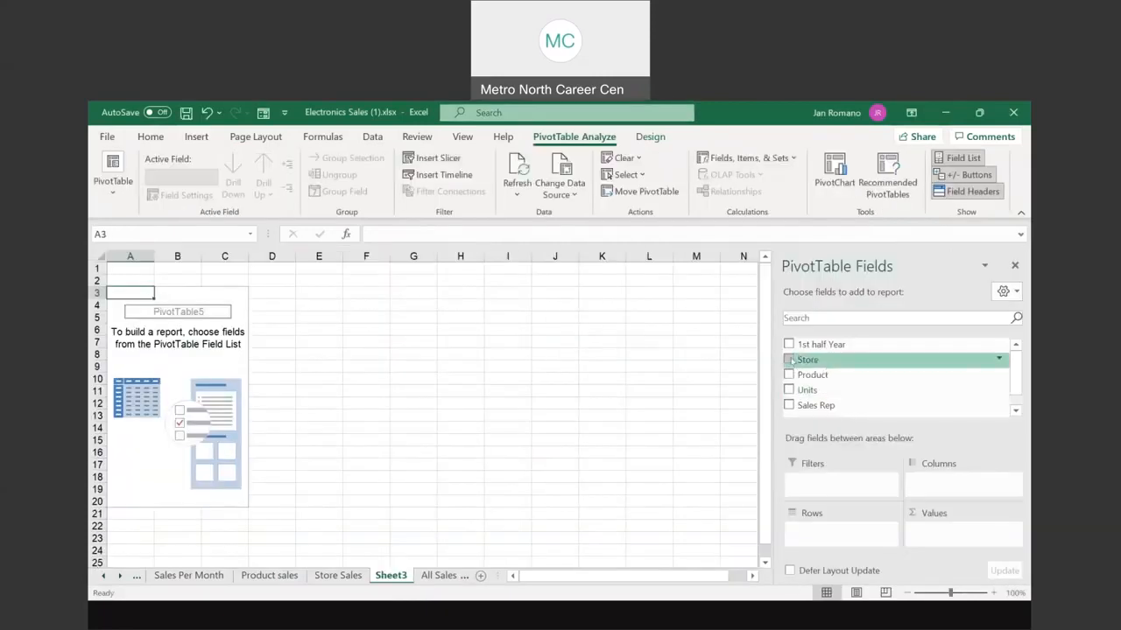
Step: Add Store, Product, Sales Rep and 1st half Year to rows, plus summed Units
{"action": "left_click", "coordinate": [790, 360]}
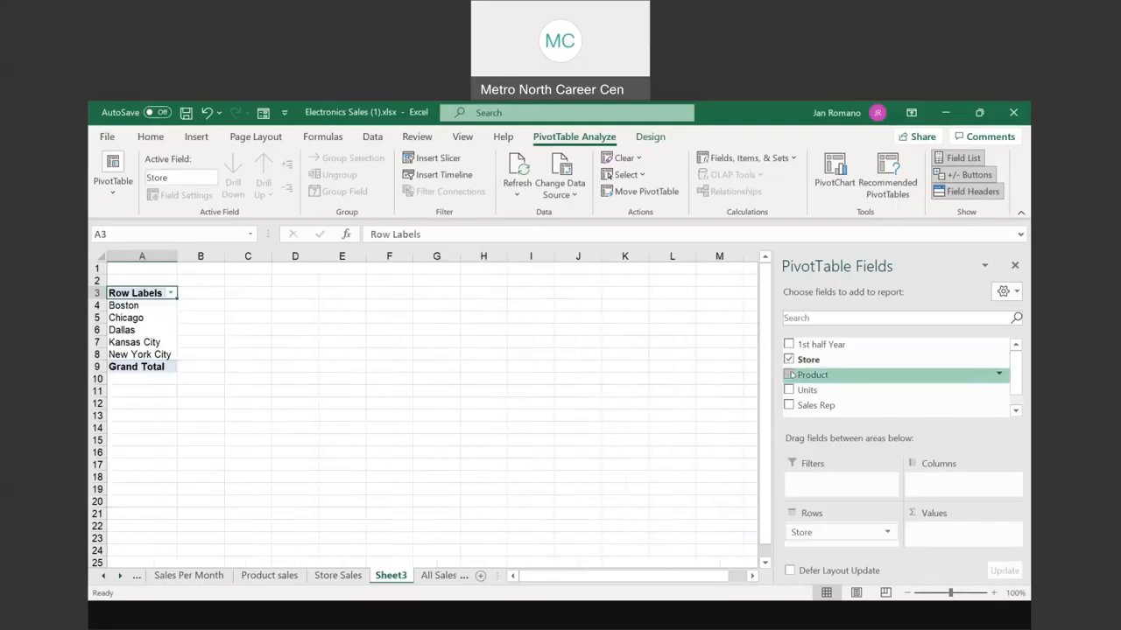
{"action": "left_click", "coordinate": [789, 375]}
{"action": "left_click", "coordinate": [787, 406]}
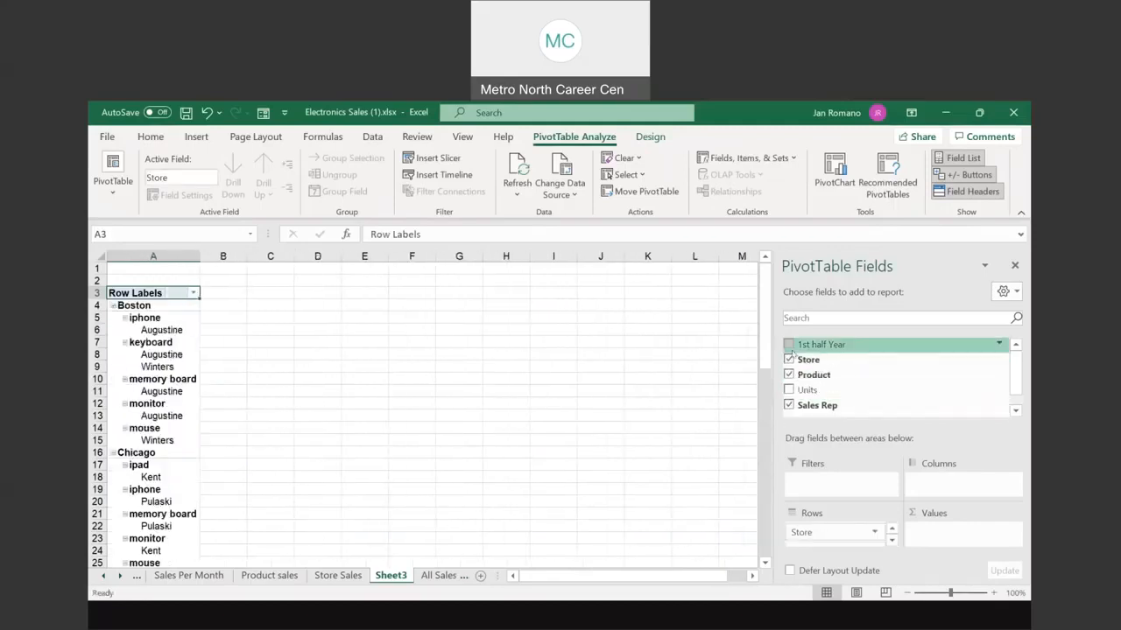
{"action": "left_click", "coordinate": [791, 345]}
{"action": "left_click", "coordinate": [789, 389]}
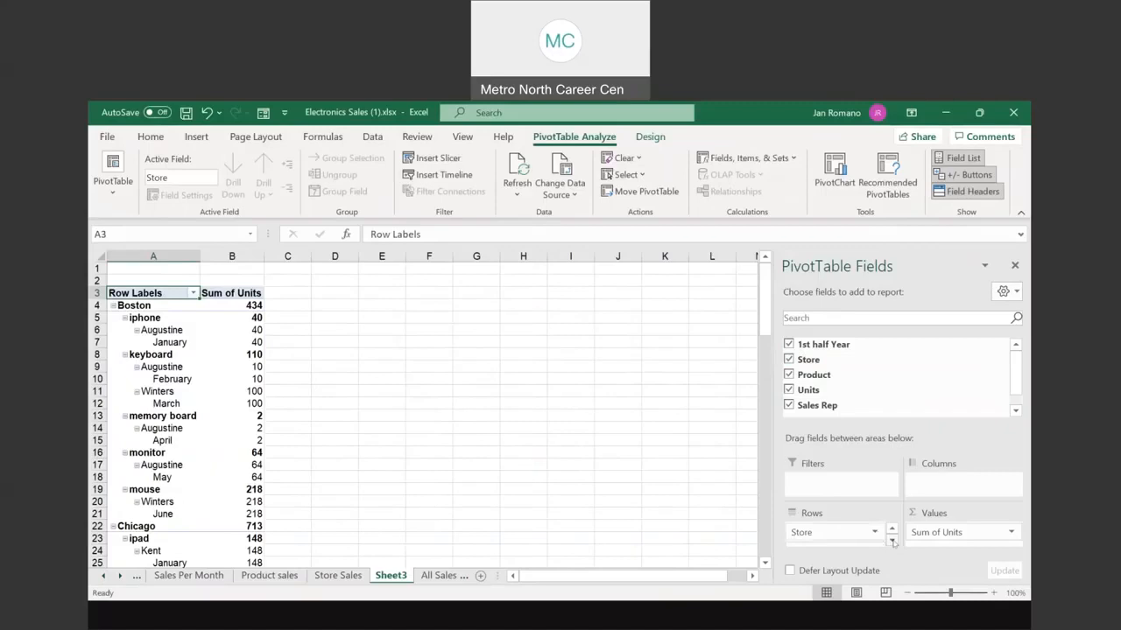
Step: Inspect the options of each row field—Store, Product, Sales Rep, 1st half Year—without changes
{"action": "left_click", "coordinate": [831, 532]}
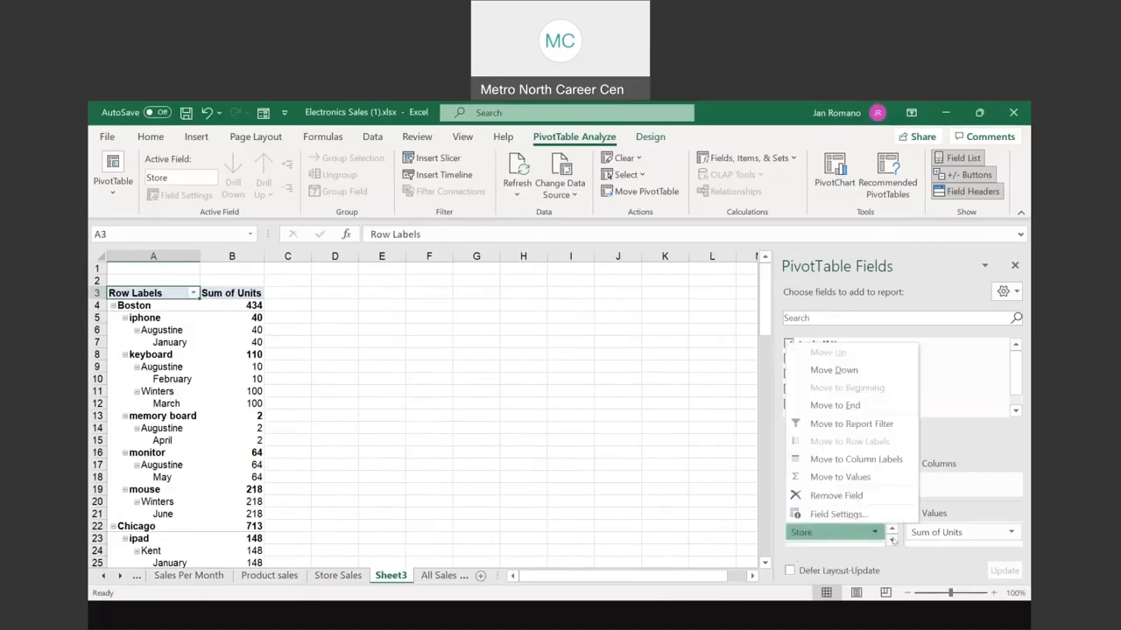
{"action": "left_click", "coordinate": [892, 541]}
{"action": "left_click", "coordinate": [830, 539]}
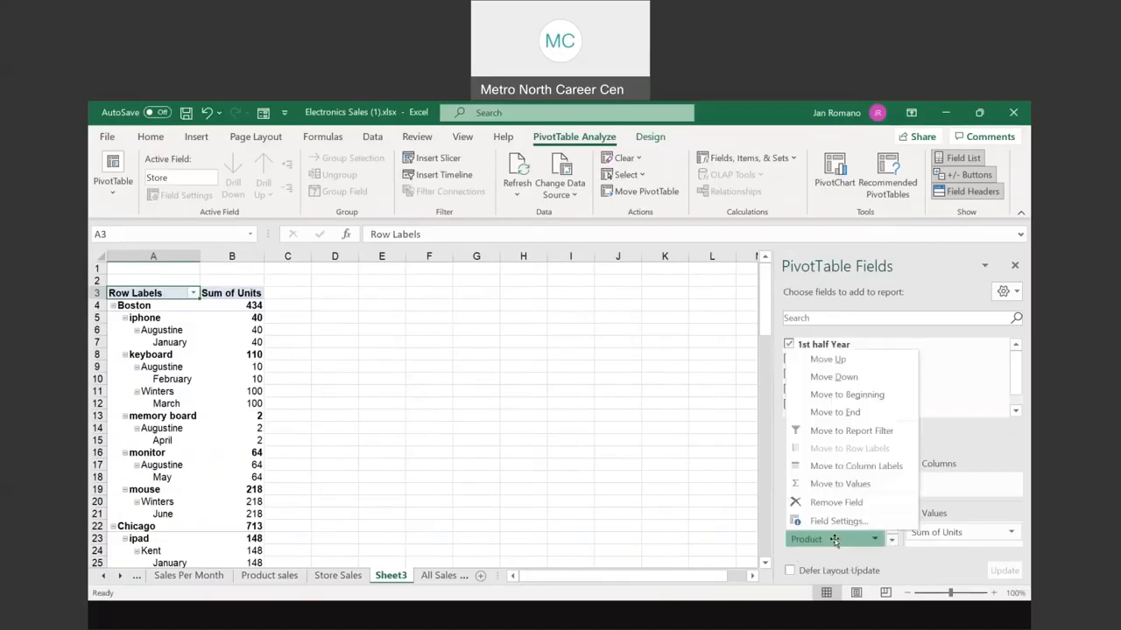
{"action": "left_click", "coordinate": [895, 543]}
{"action": "left_click", "coordinate": [836, 543]}
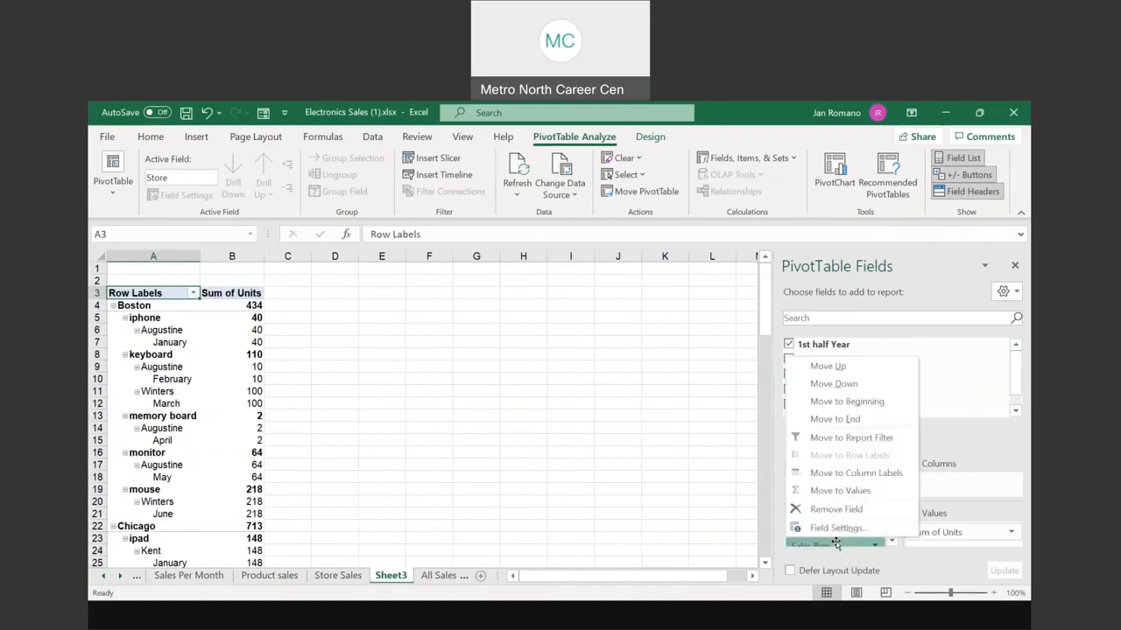
{"action": "left_click", "coordinate": [891, 543]}
{"action": "left_click", "coordinate": [891, 543]}
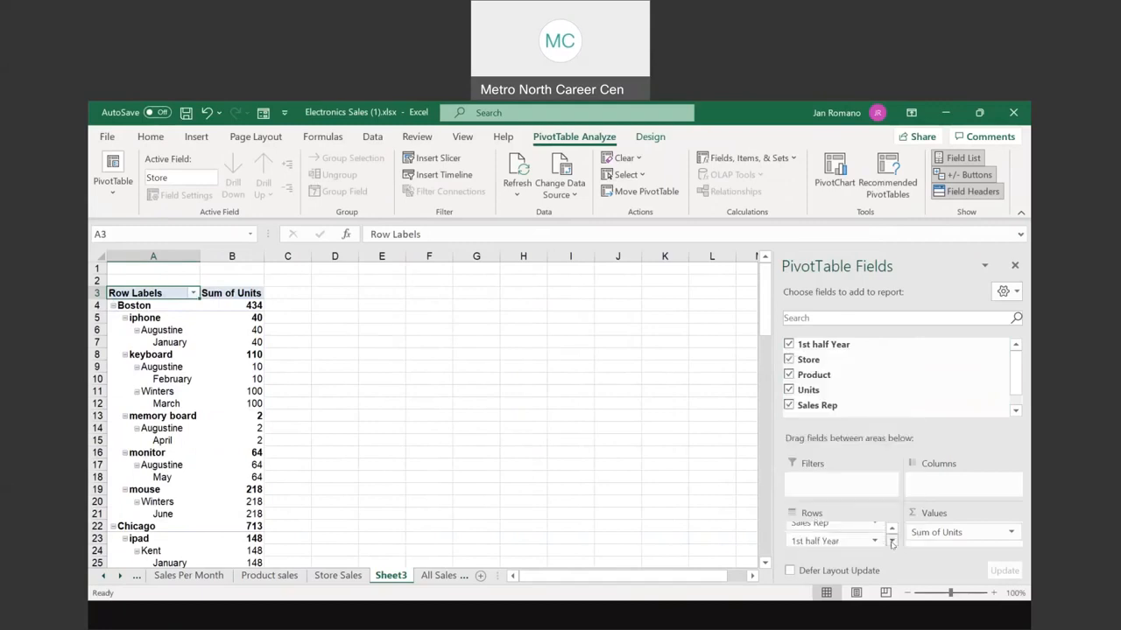
{"action": "left_click", "coordinate": [825, 541]}
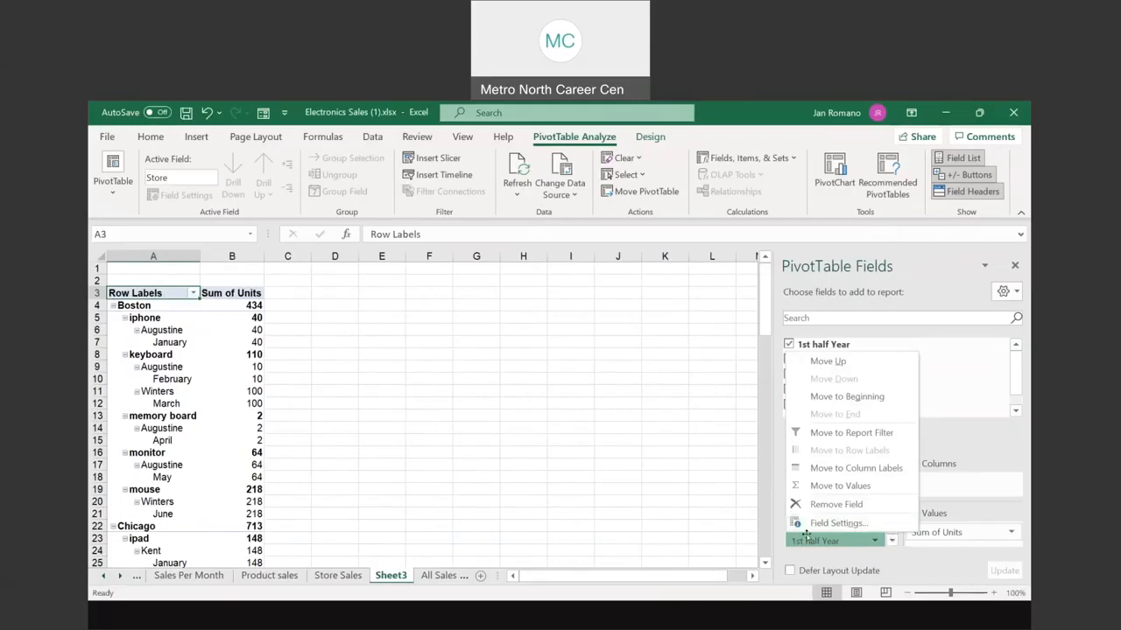
{"action": "left_click", "coordinate": [821, 556]}
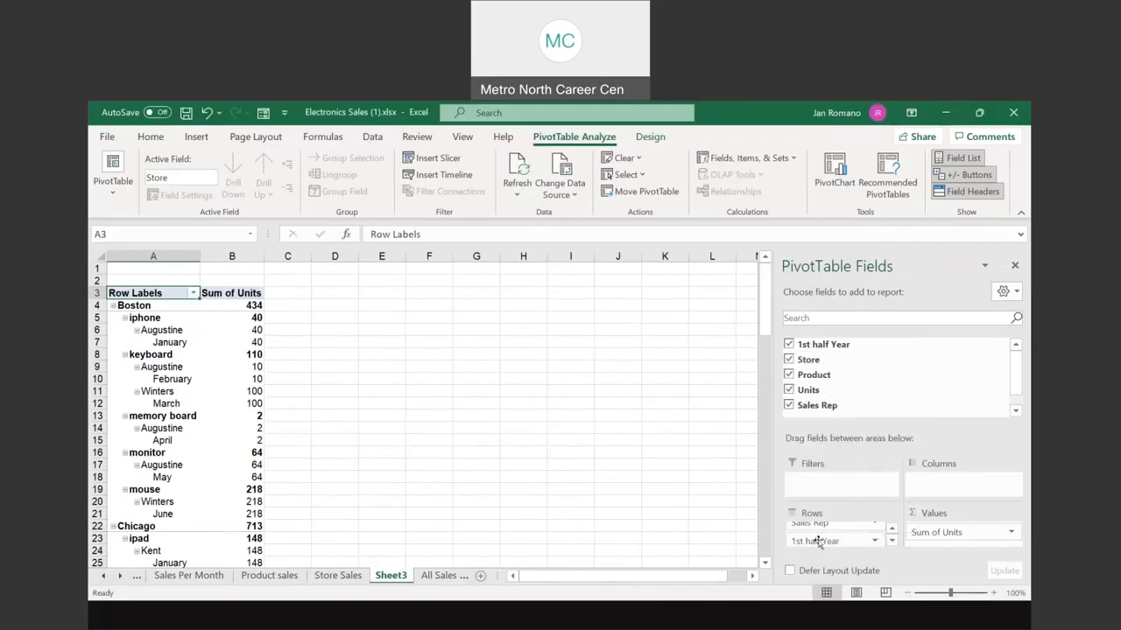
Step: Move 1st half Year to Columns and Sales Rep to Filters, then pick one rep in the filter
{"action": "left_click_drag", "start_coordinate": [818, 541], "coordinate": [928, 481]}
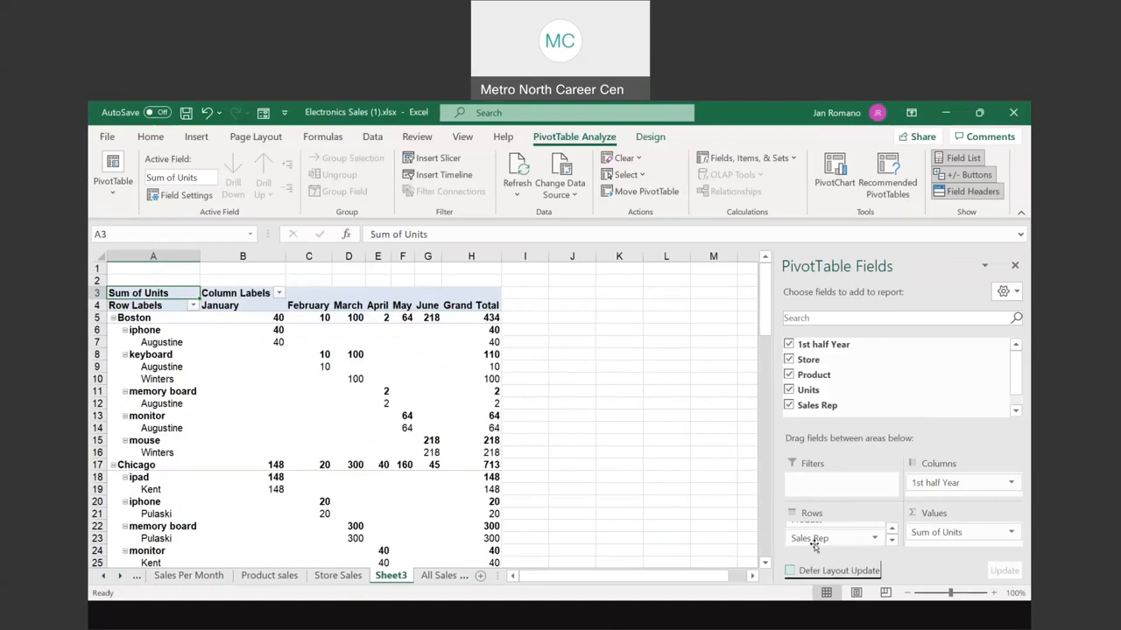
{"action": "left_click_drag", "start_coordinate": [809, 538], "coordinate": [829, 486]}
{"action": "left_click", "coordinate": [823, 538]}
{"action": "left_click_drag", "start_coordinate": [823, 538], "coordinate": [810, 486]}
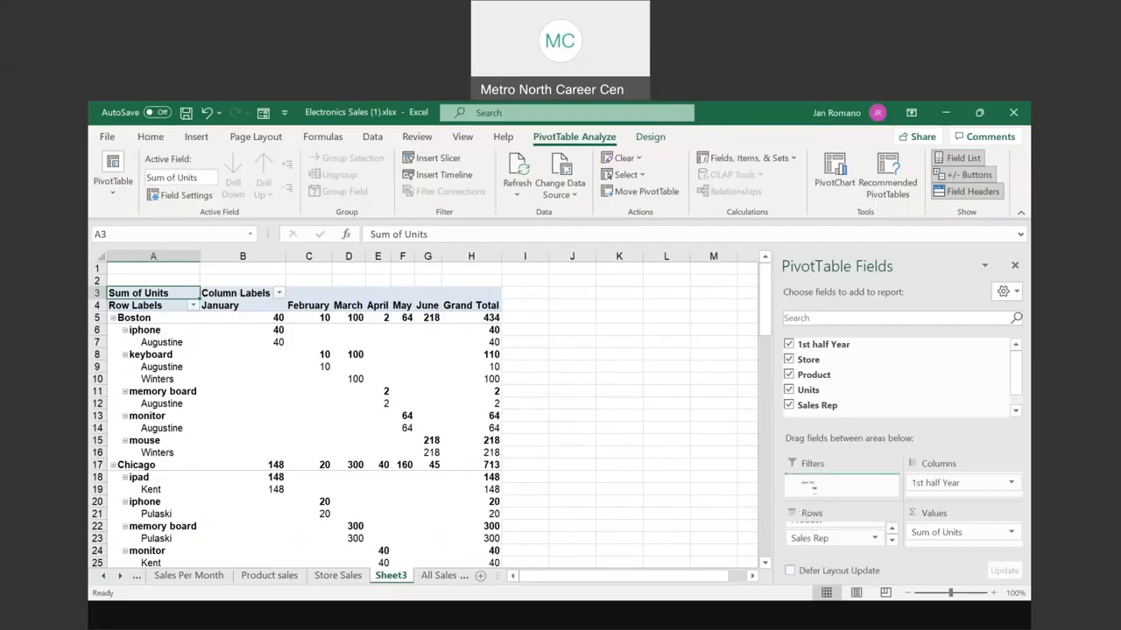
{"action": "left_click_drag", "start_coordinate": [810, 487], "coordinate": [810, 484]}
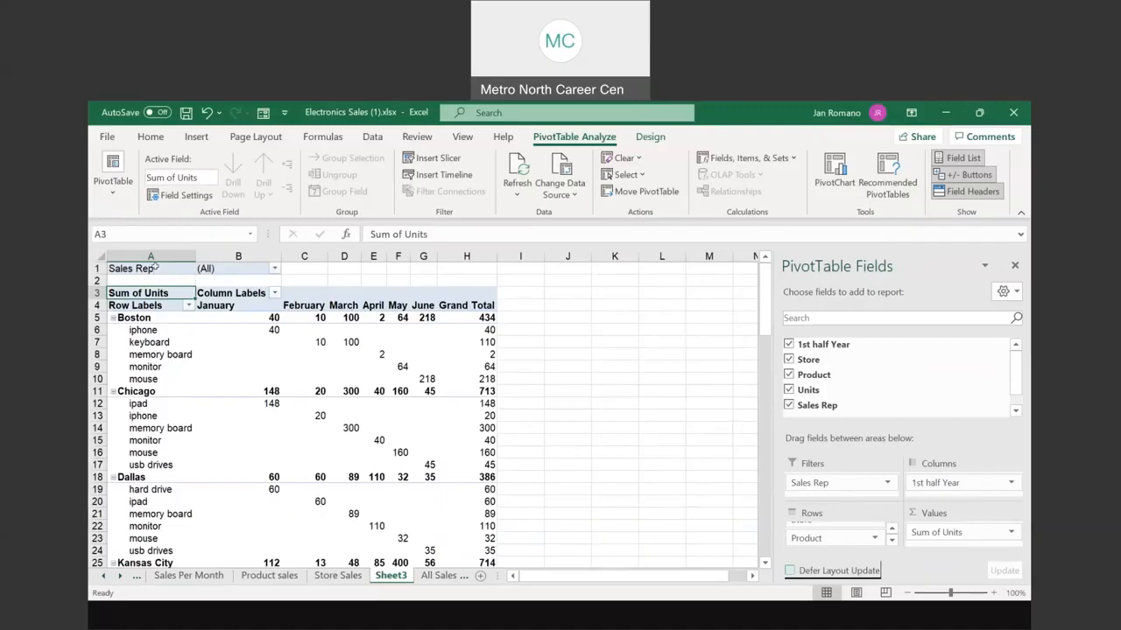
{"action": "left_click", "coordinate": [275, 269]}
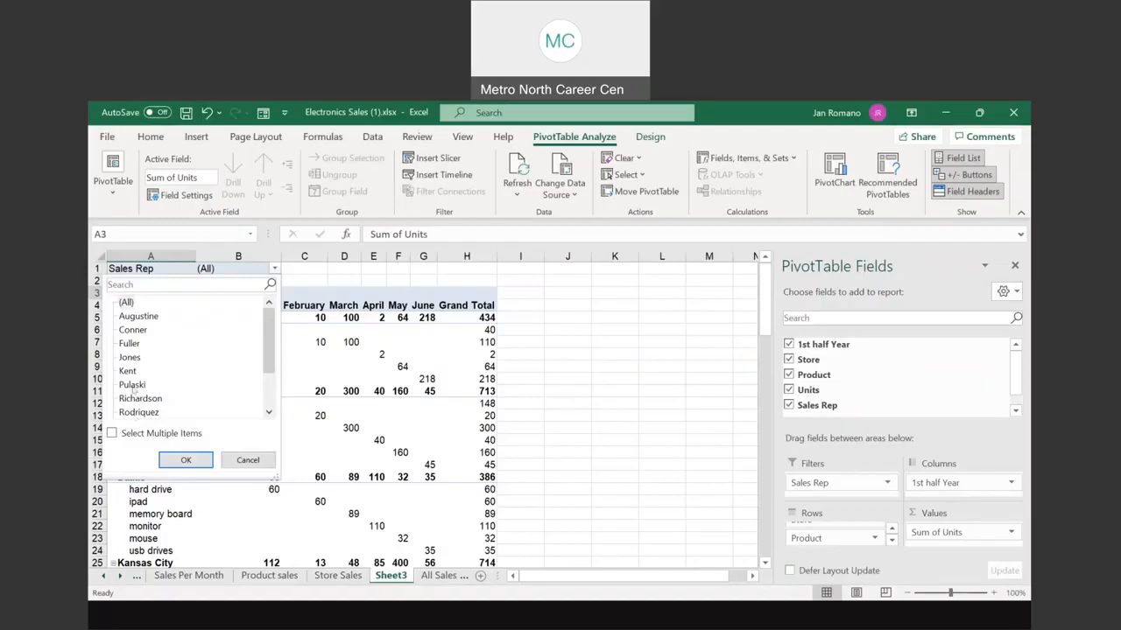
{"action": "left_click", "coordinate": [129, 344]}
Step: Filter the pivot to one sales rep, then to a different single rep
{"action": "left_click", "coordinate": [196, 462]}
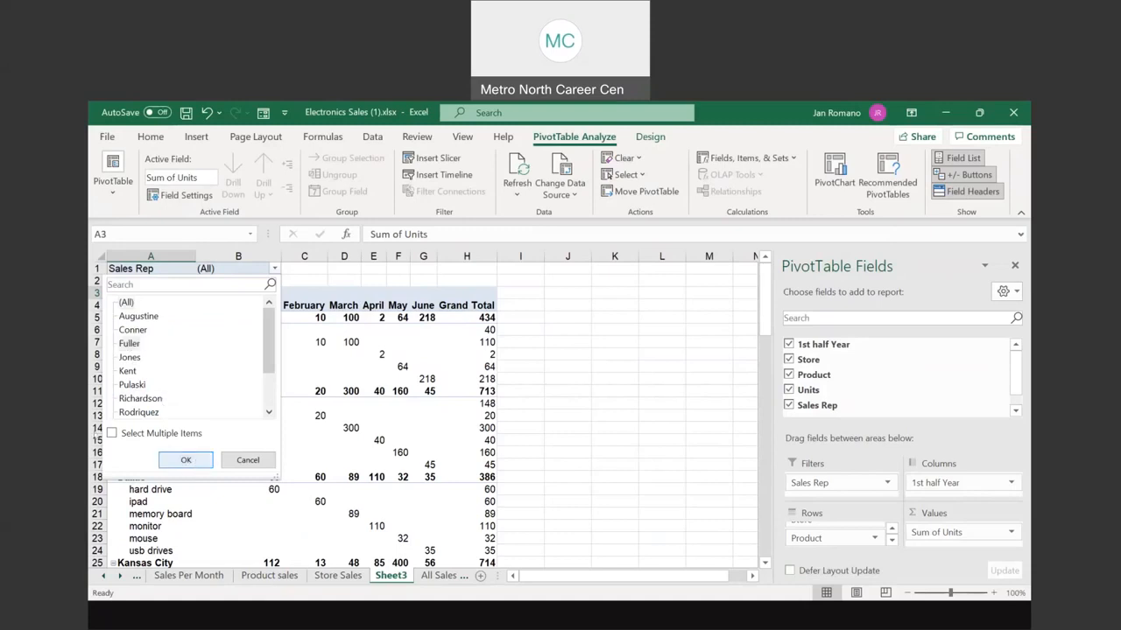
{"action": "key", "text": "ctrl"}
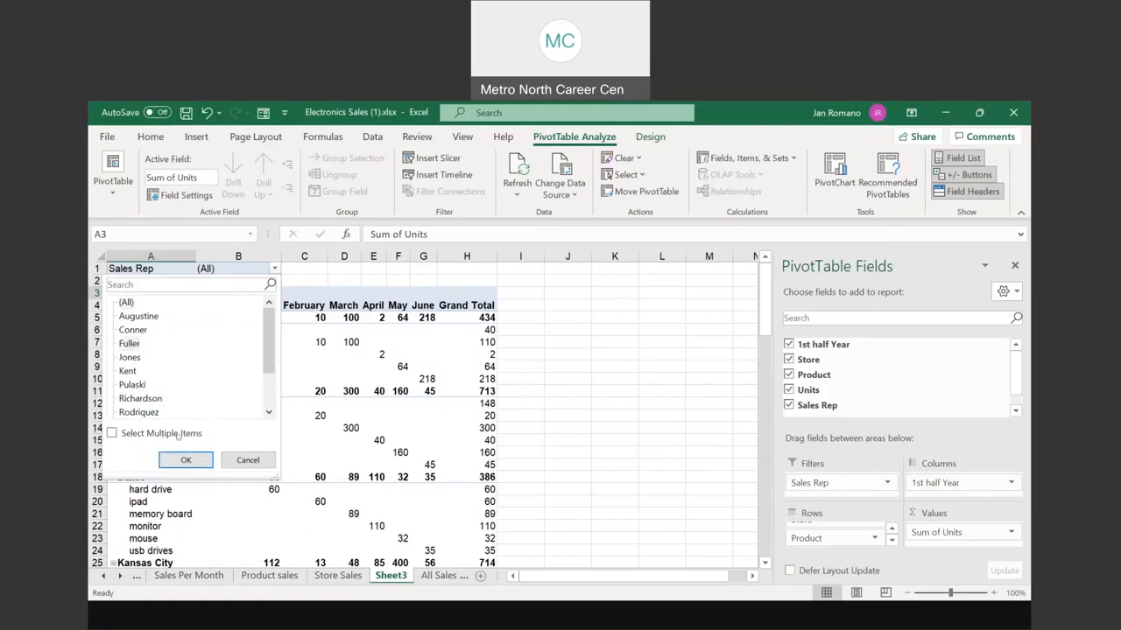
{"action": "left_click", "coordinate": [129, 346]}
{"action": "left_click", "coordinate": [200, 461]}
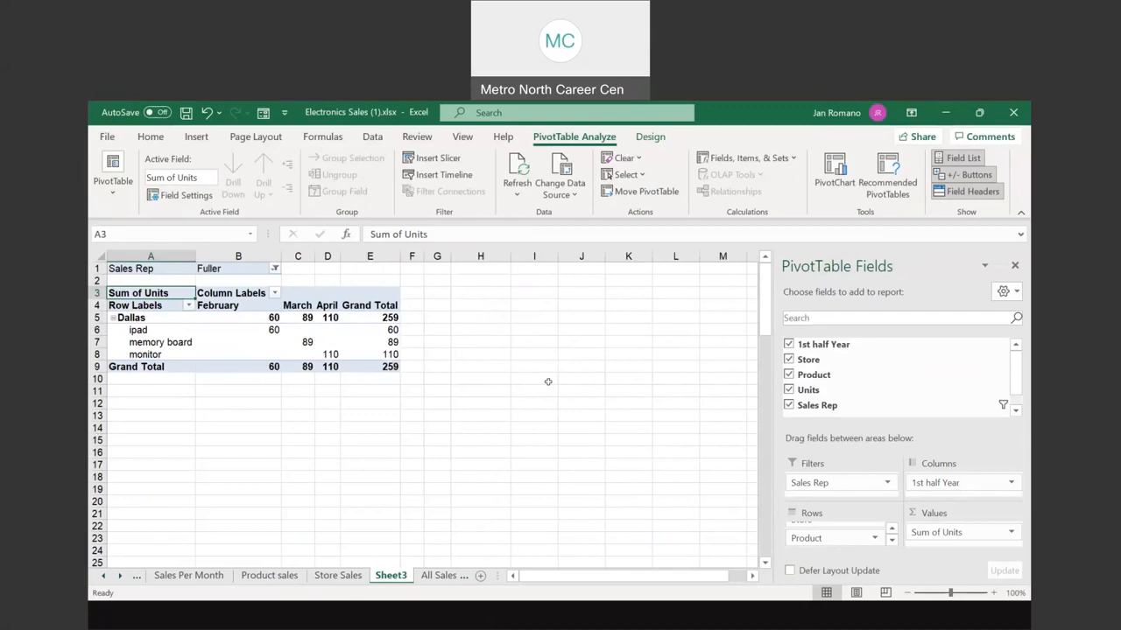
{"action": "left_click", "coordinate": [275, 270]}
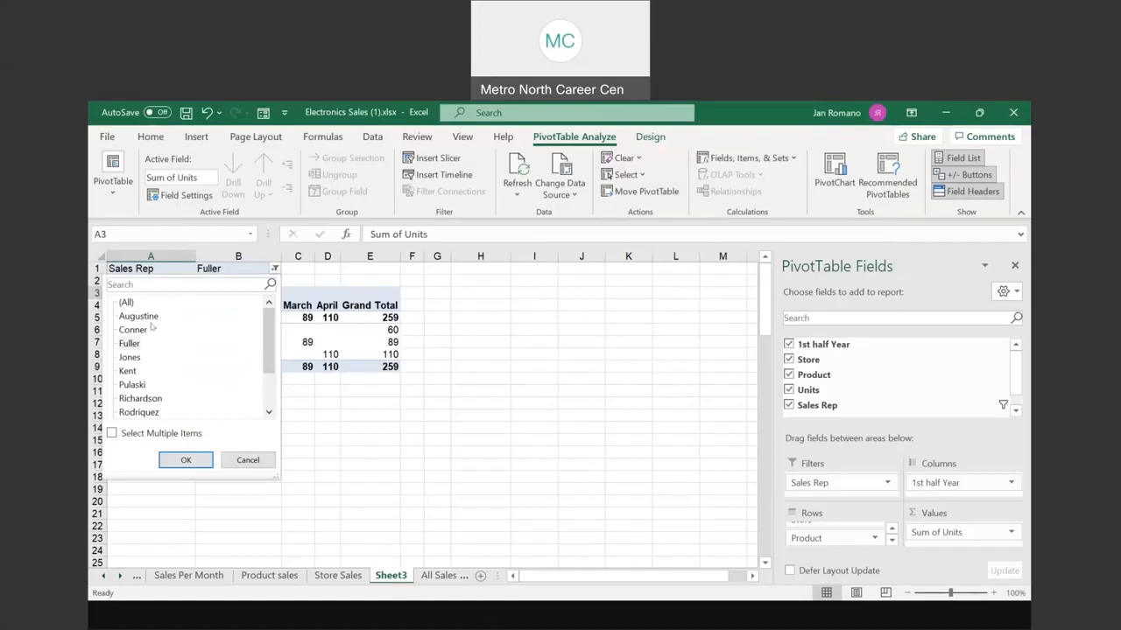
{"action": "left_click", "coordinate": [139, 400]}
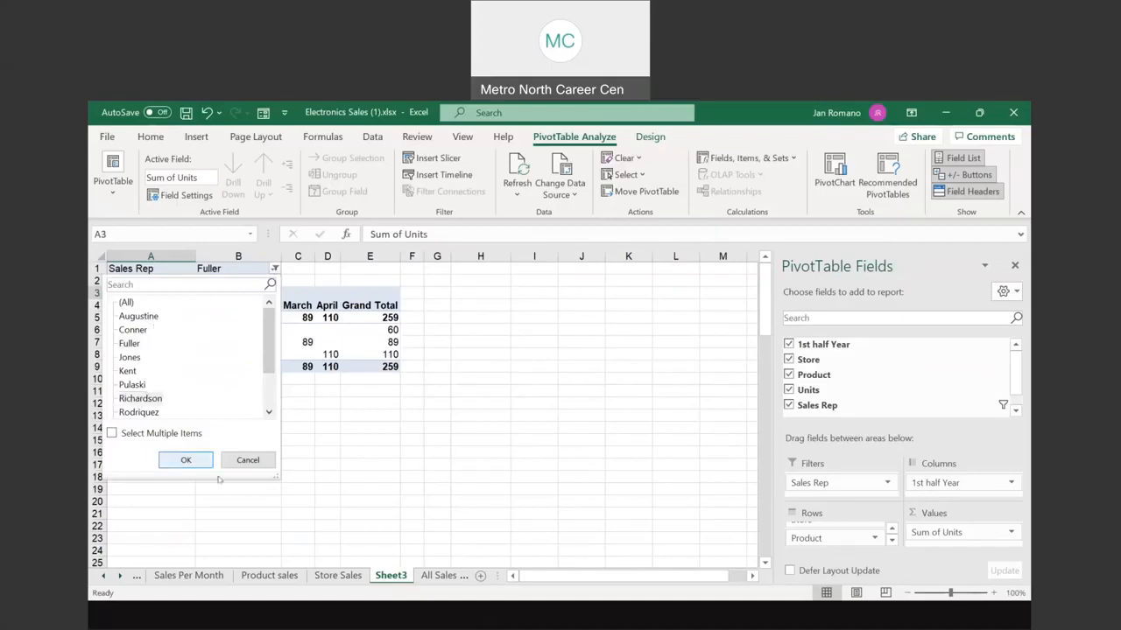
{"action": "left_click", "coordinate": [186, 460]}
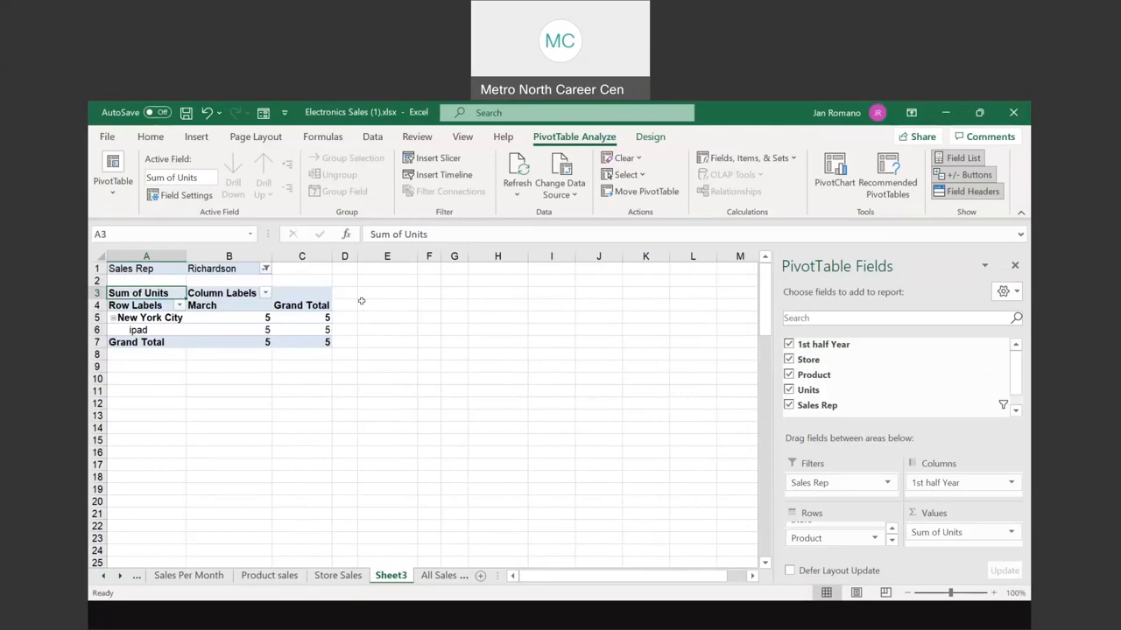
Step: Reset the Sales Rep filter to (All), restoring Boston's 434 and Chicago's 713 units
{"action": "left_click", "coordinate": [266, 270]}
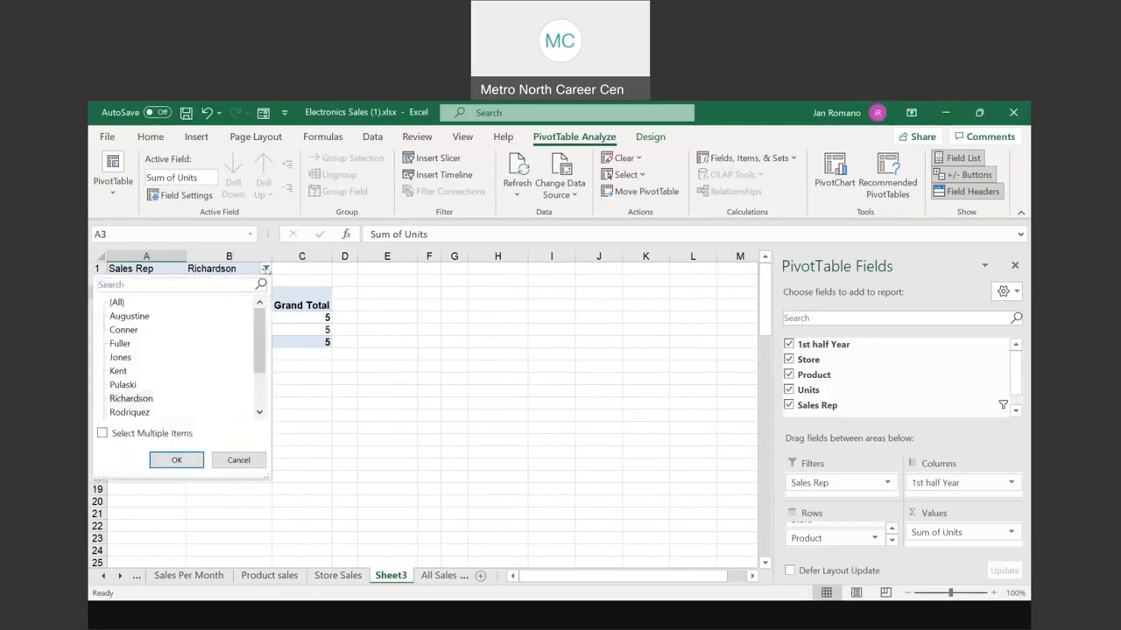
{"action": "left_click", "coordinate": [118, 303]}
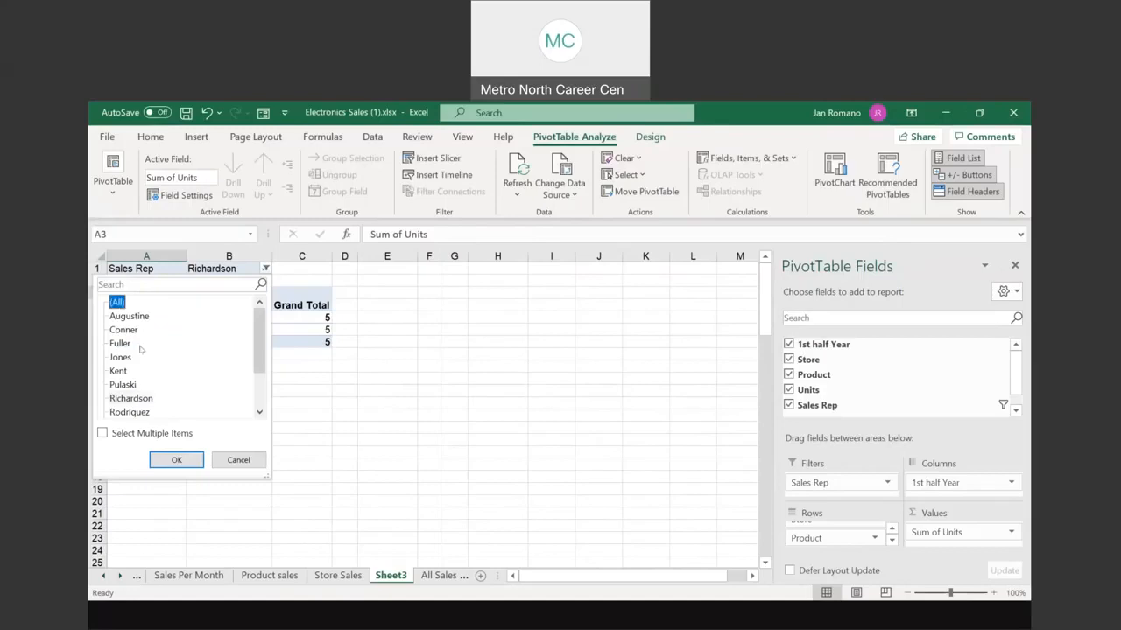
{"action": "left_click", "coordinate": [176, 461]}
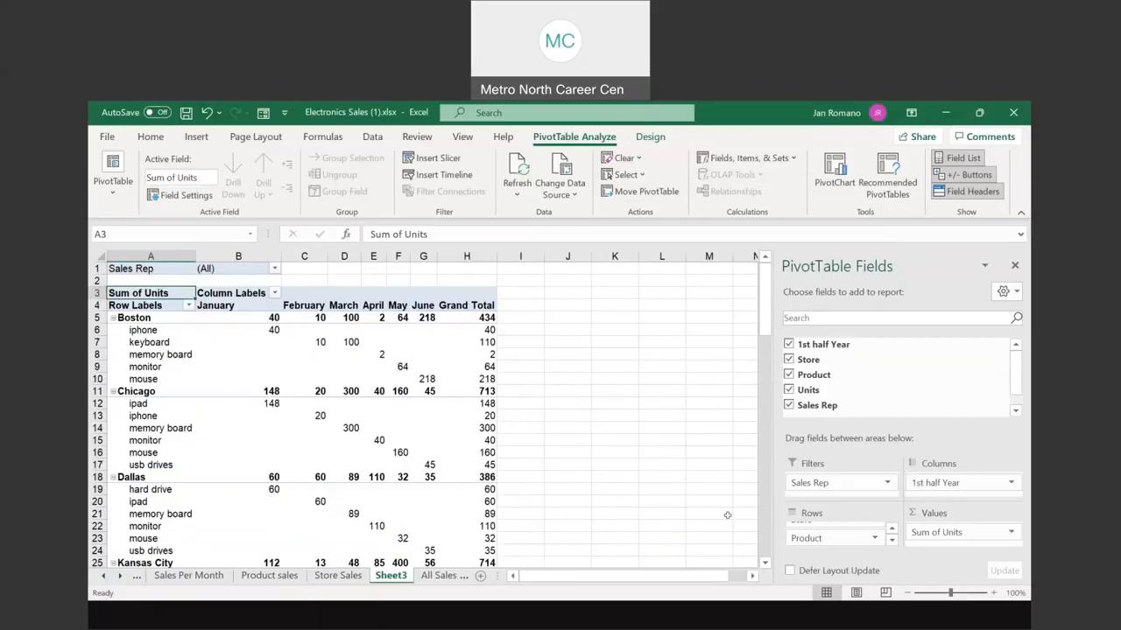
Step: Drag 1st half Year from Columns into Filters below Sales Rep, leaving one Sum of Units column
{"action": "left_click", "coordinate": [818, 477]}
{"action": "key", "text": "ctrl"}
{"action": "key", "text": "ctrl"}
{"action": "left_click_drag", "start_coordinate": [935, 484], "coordinate": [815, 493]}
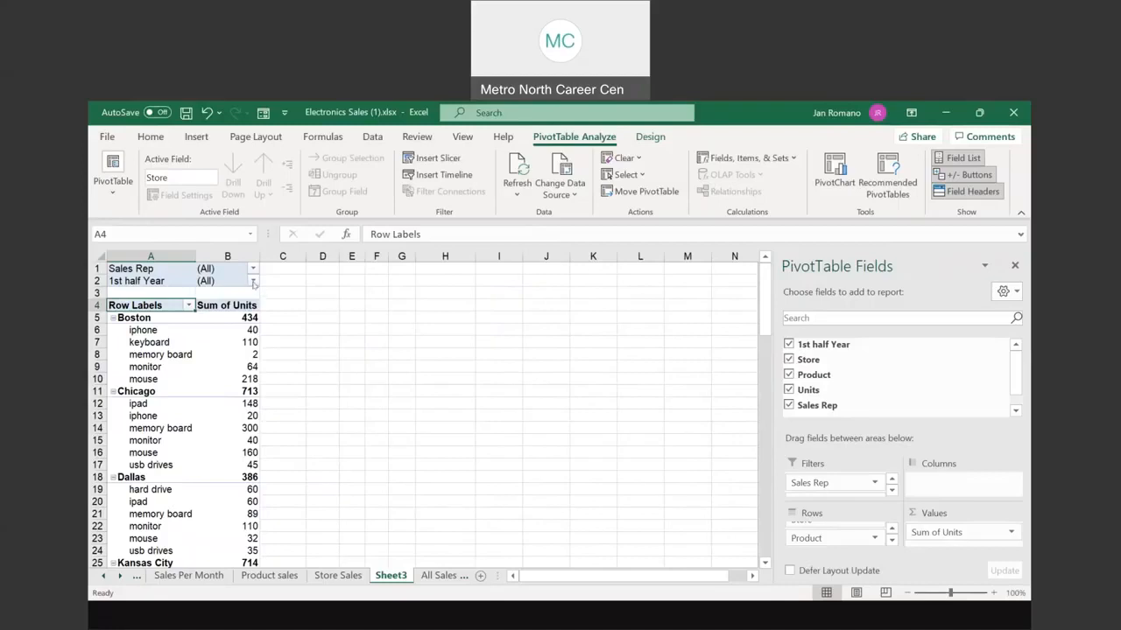
Step: Filter the months to March, then January, then back to all months
{"action": "left_click", "coordinate": [253, 282]}
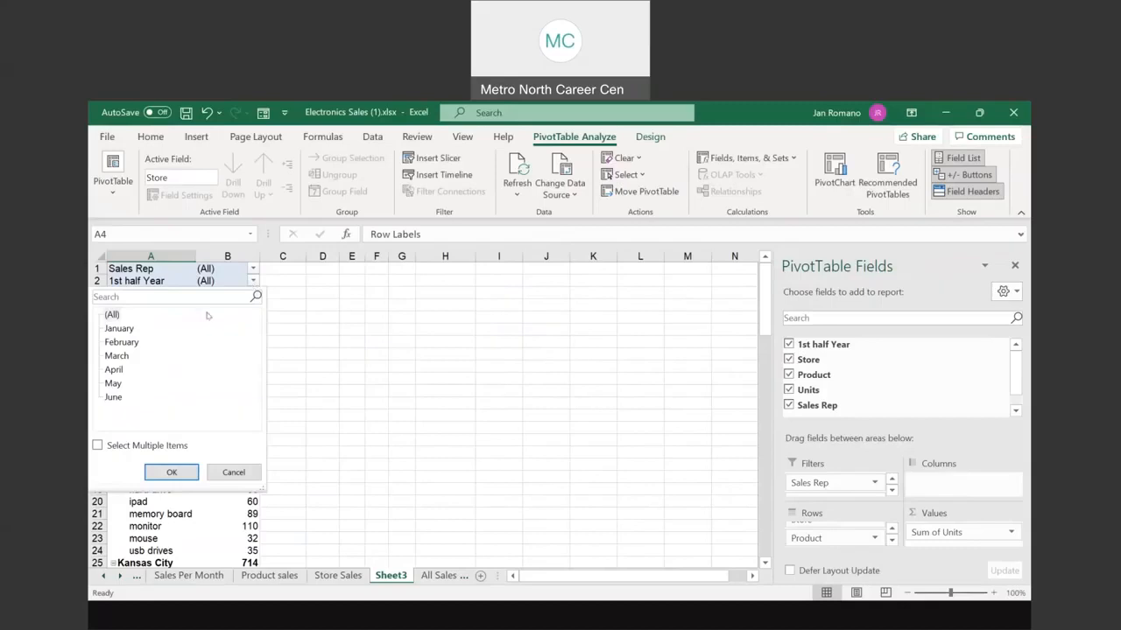
{"action": "left_click", "coordinate": [127, 357]}
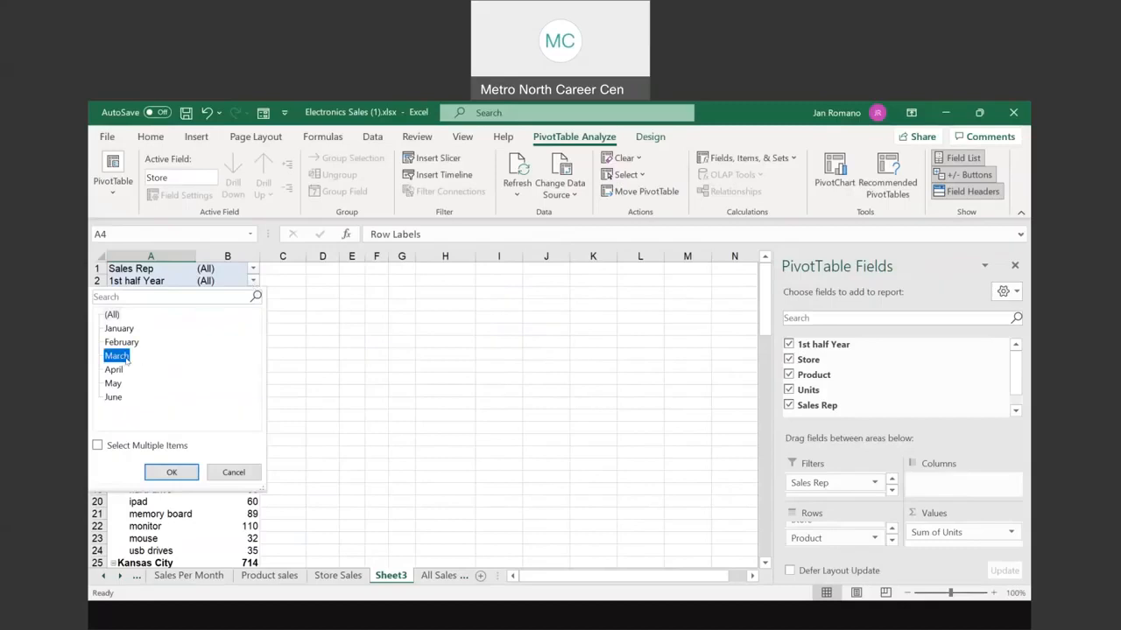
{"action": "left_click", "coordinate": [172, 472]}
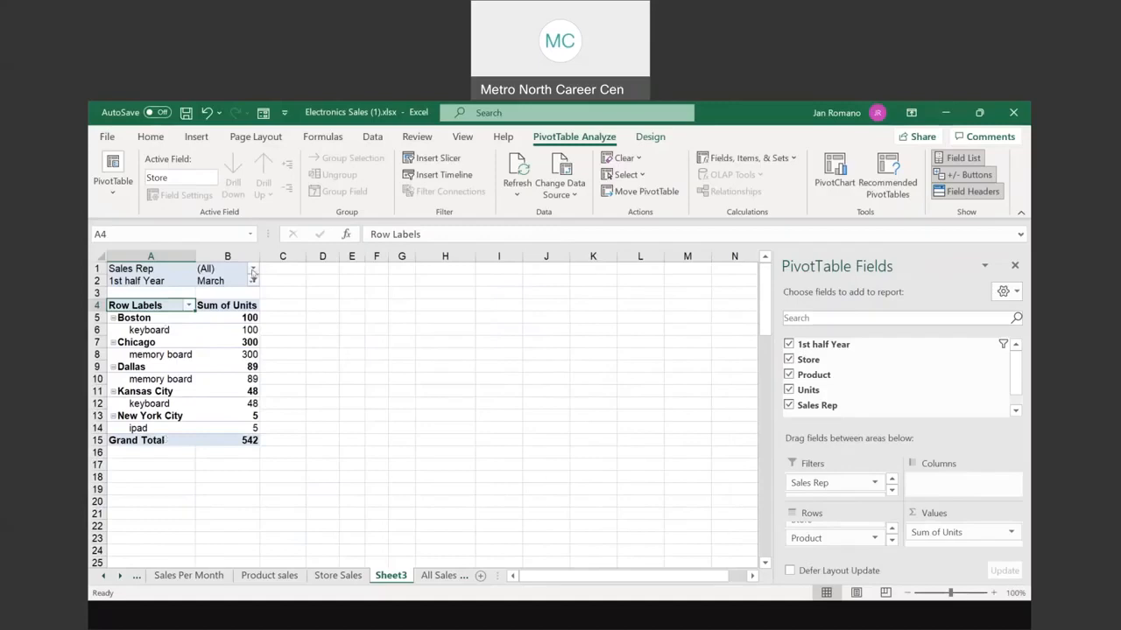
{"action": "left_click", "coordinate": [253, 281]}
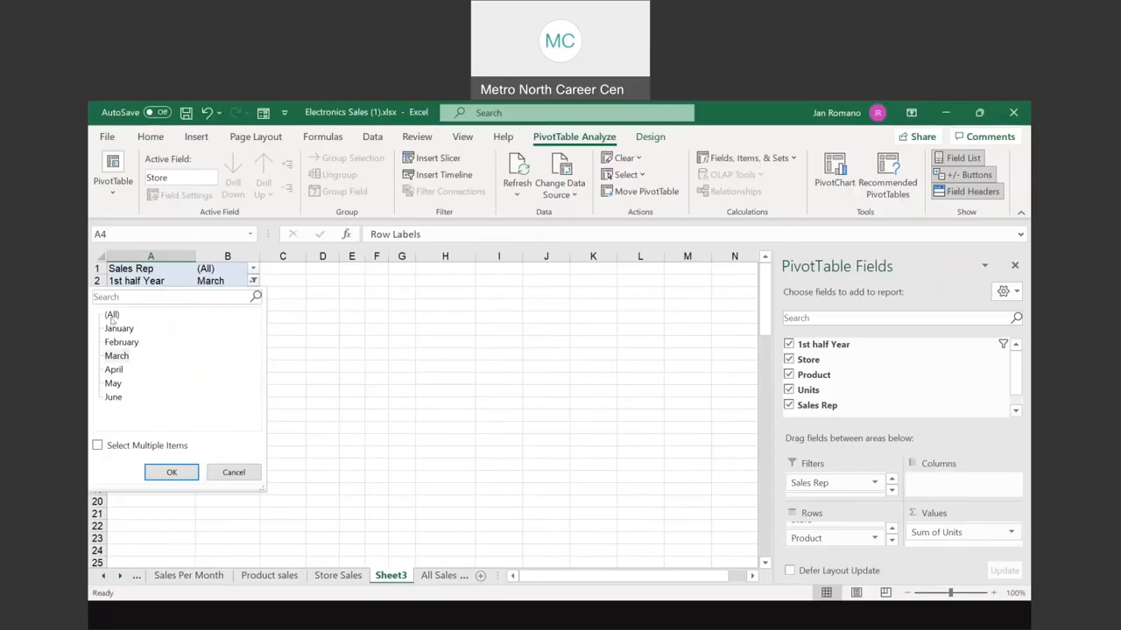
{"action": "left_click", "coordinate": [119, 328]}
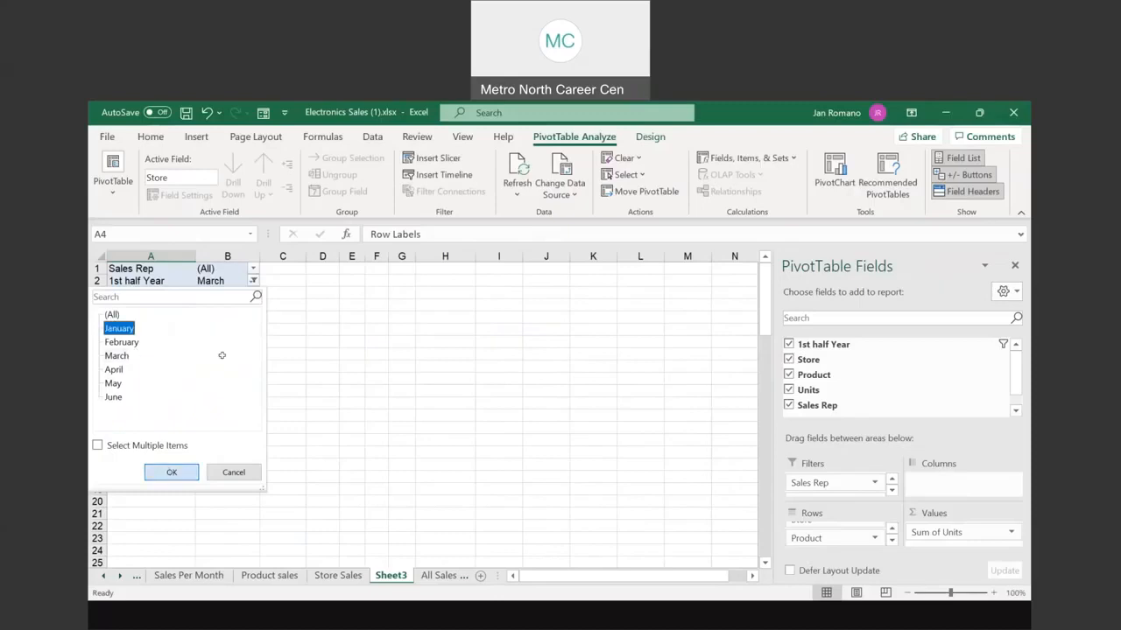
{"action": "key", "text": "Return"}
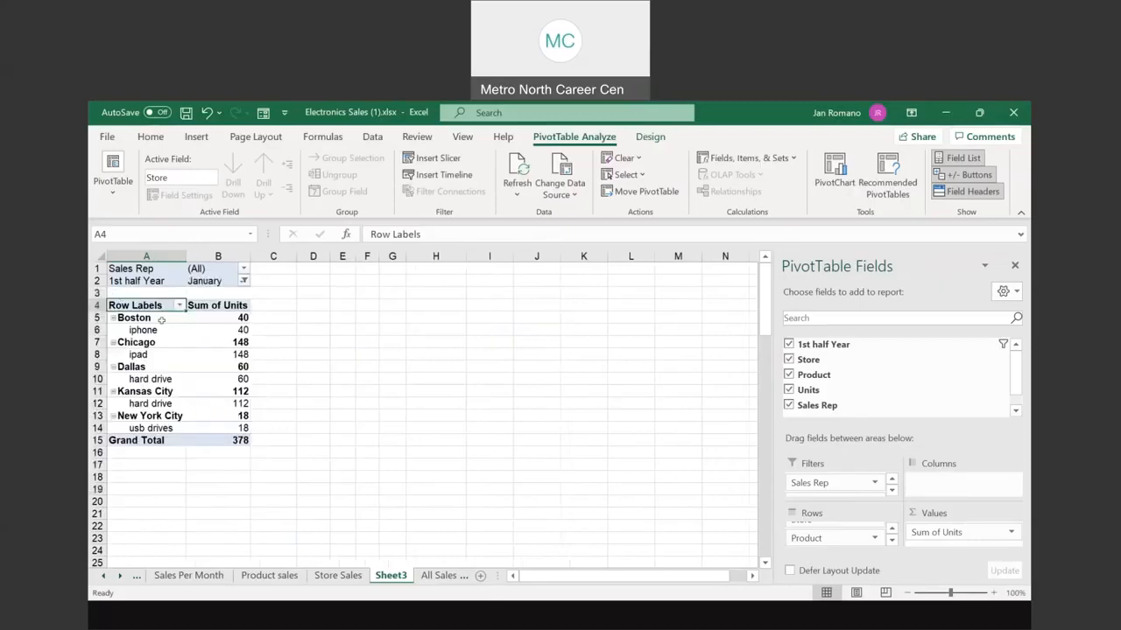
{"action": "left_click", "coordinate": [244, 281]}
{"action": "left_click", "coordinate": [114, 316]}
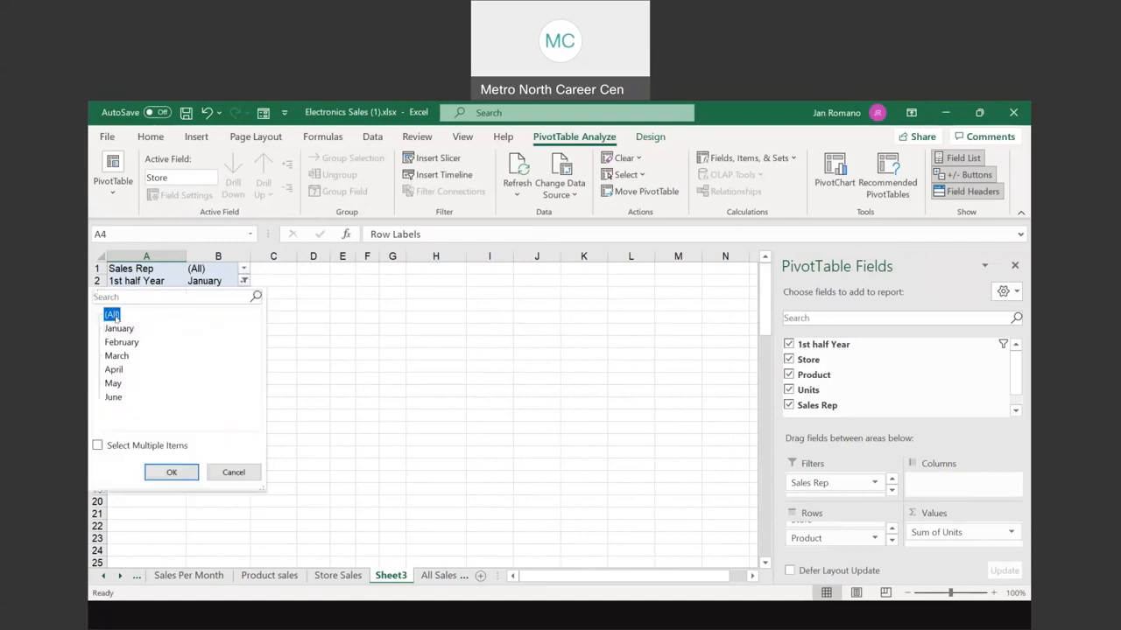
{"action": "left_click", "coordinate": [168, 471]}
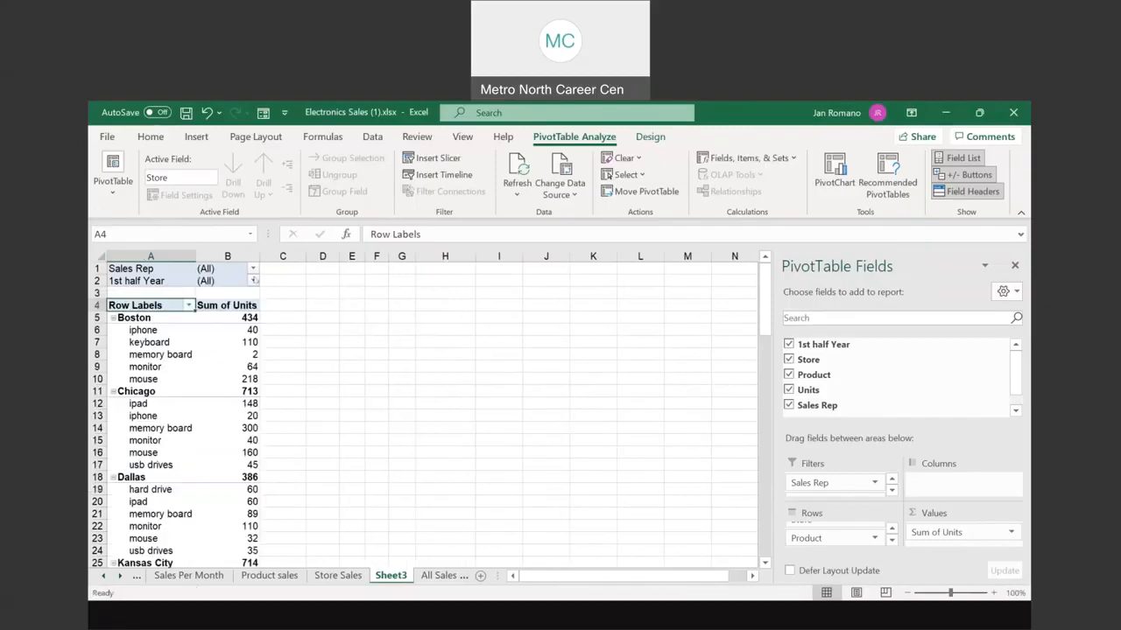
Step: Filter to a single sales rep and June, leaving only Chicago usb drives at 45 units
{"action": "left_click", "coordinate": [253, 270]}
{"action": "left_click", "coordinate": [125, 386]}
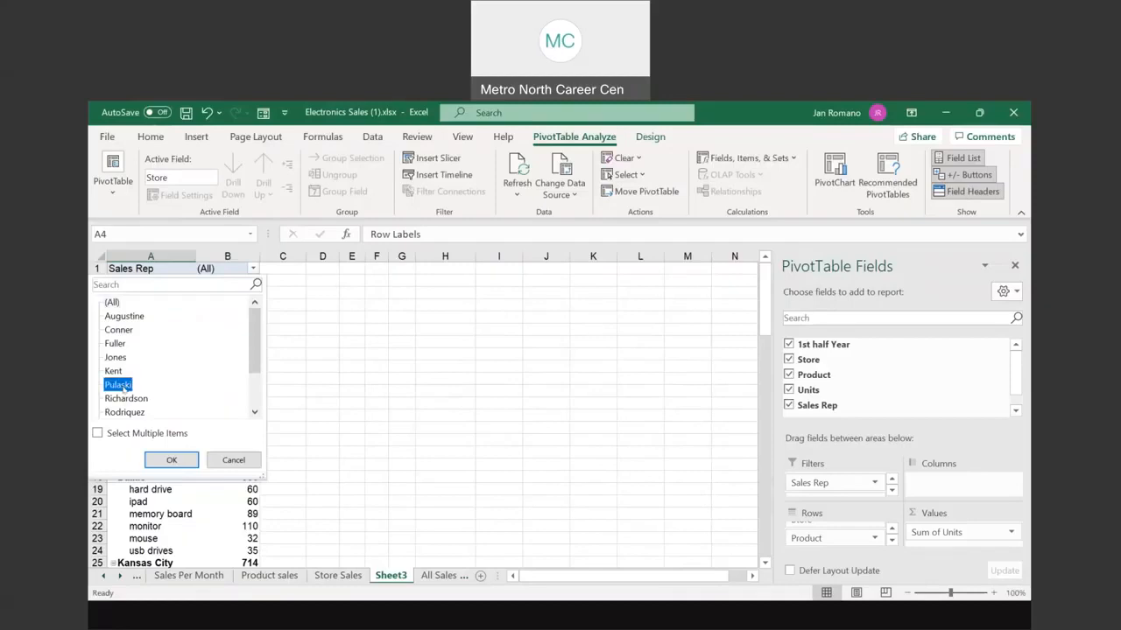
{"action": "left_click", "coordinate": [175, 459]}
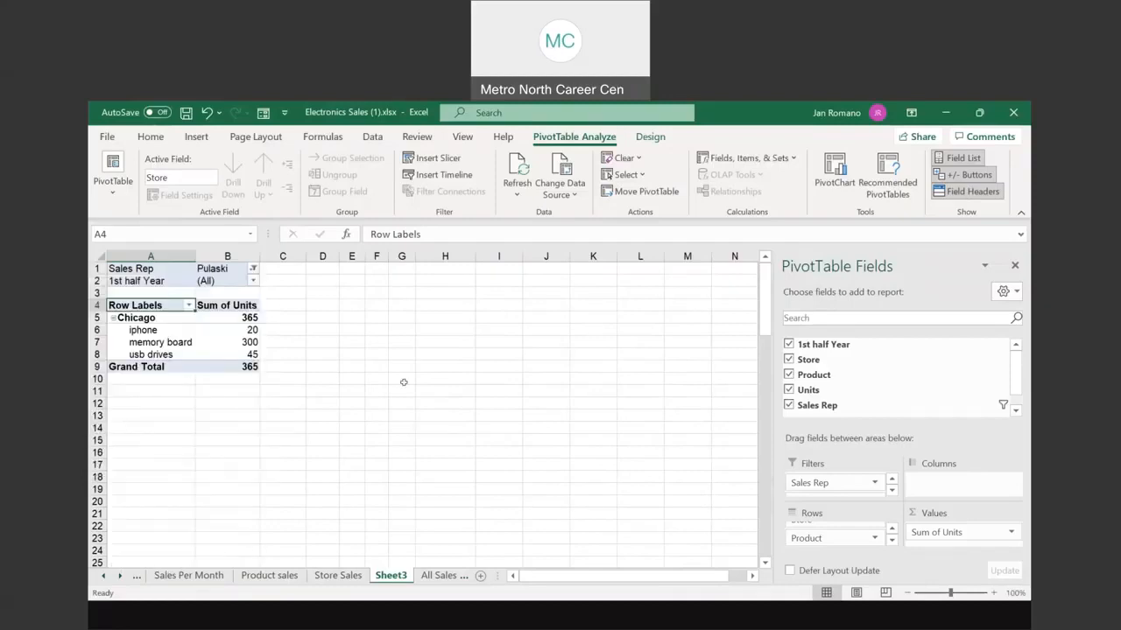
{"action": "left_click", "coordinate": [253, 282]}
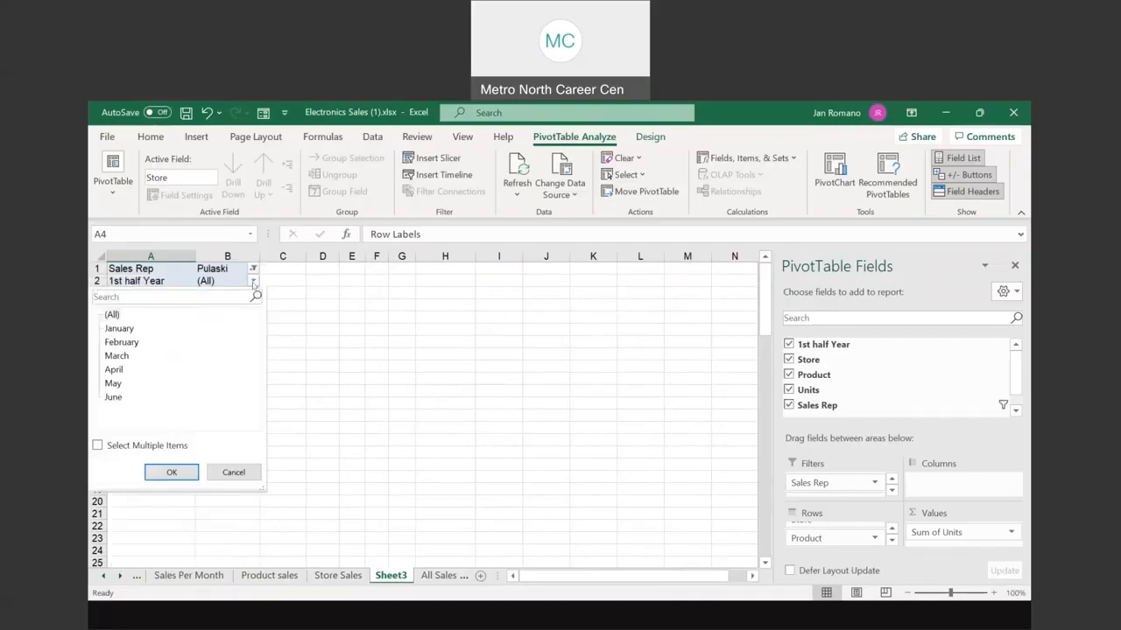
{"action": "left_click", "coordinate": [114, 398]}
{"action": "left_click", "coordinate": [173, 472]}
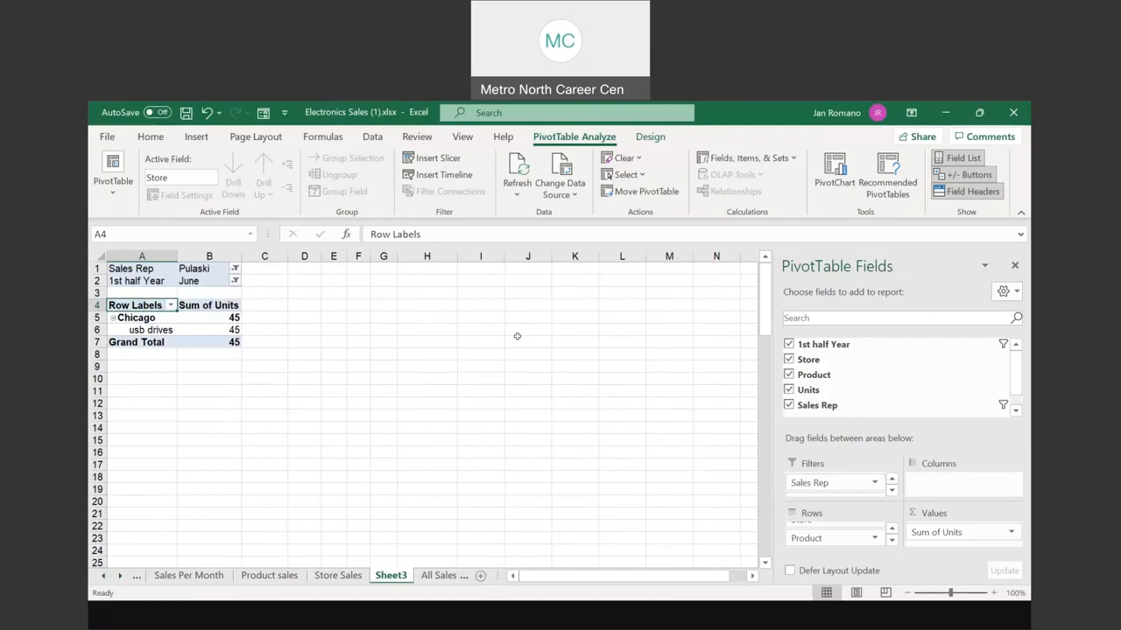
Step: Glance at the All Sales data sheet, then return to the Sheet3 PivotTable
{"action": "left_click", "coordinate": [457, 578]}
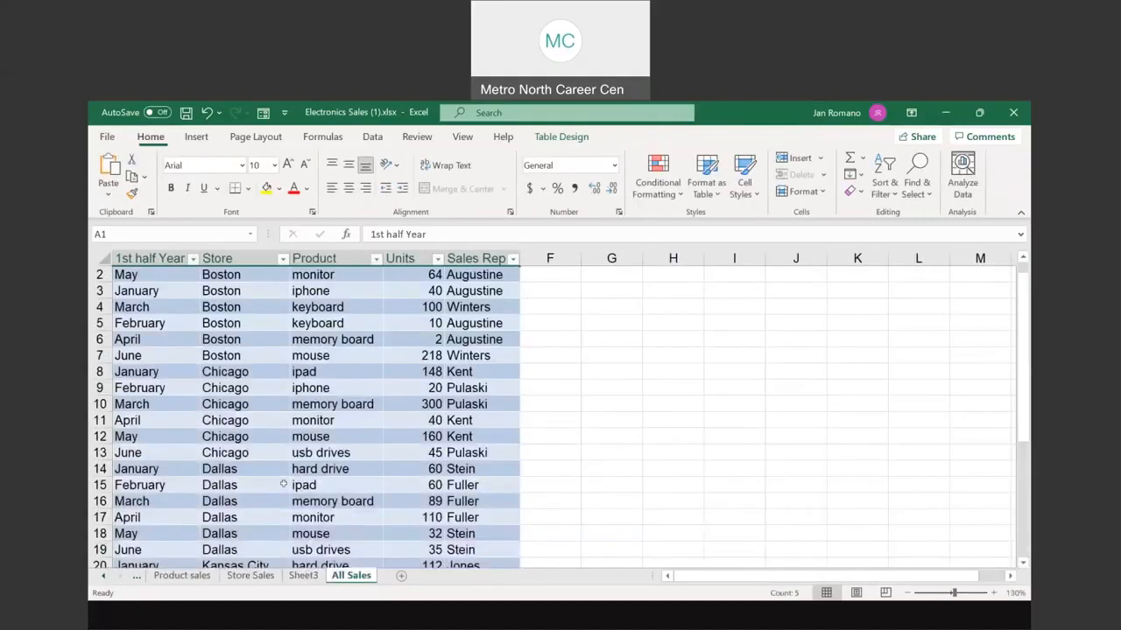
{"action": "left_click", "coordinate": [307, 577]}
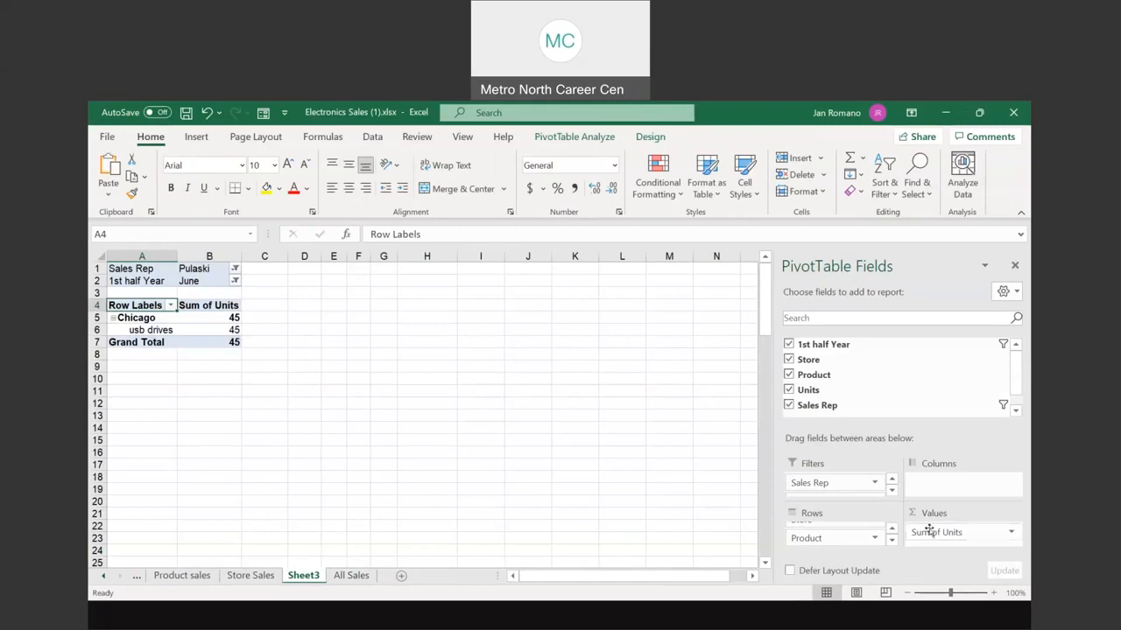
{"action": "key", "text": "ctrl"}
{"action": "key", "text": "ctrl"}
{"action": "left_click", "coordinate": [855, 482]}
Step: Set both the Sales Rep and 1st half Year filters back to (All)
{"action": "left_click", "coordinate": [235, 269]}
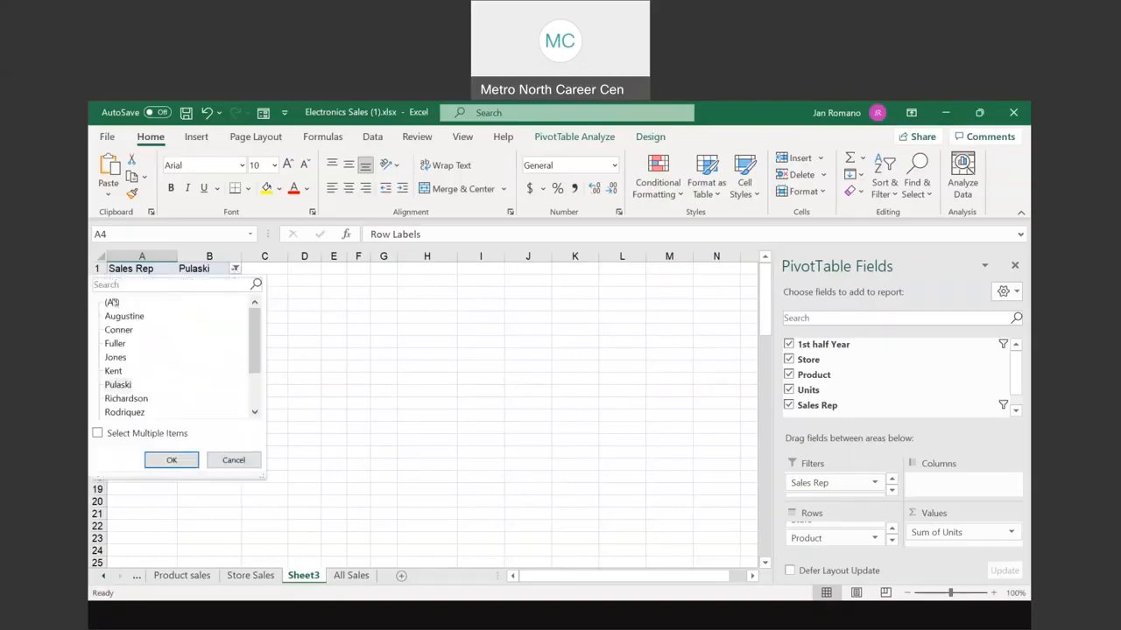
{"action": "left_click", "coordinate": [172, 460]}
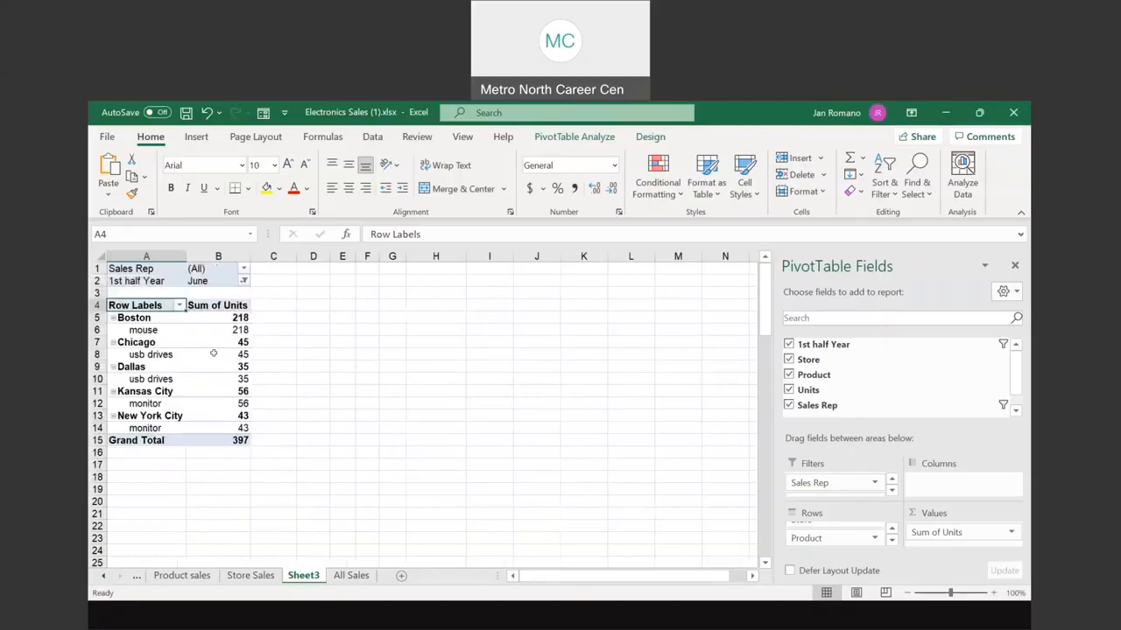
{"action": "left_click", "coordinate": [244, 281]}
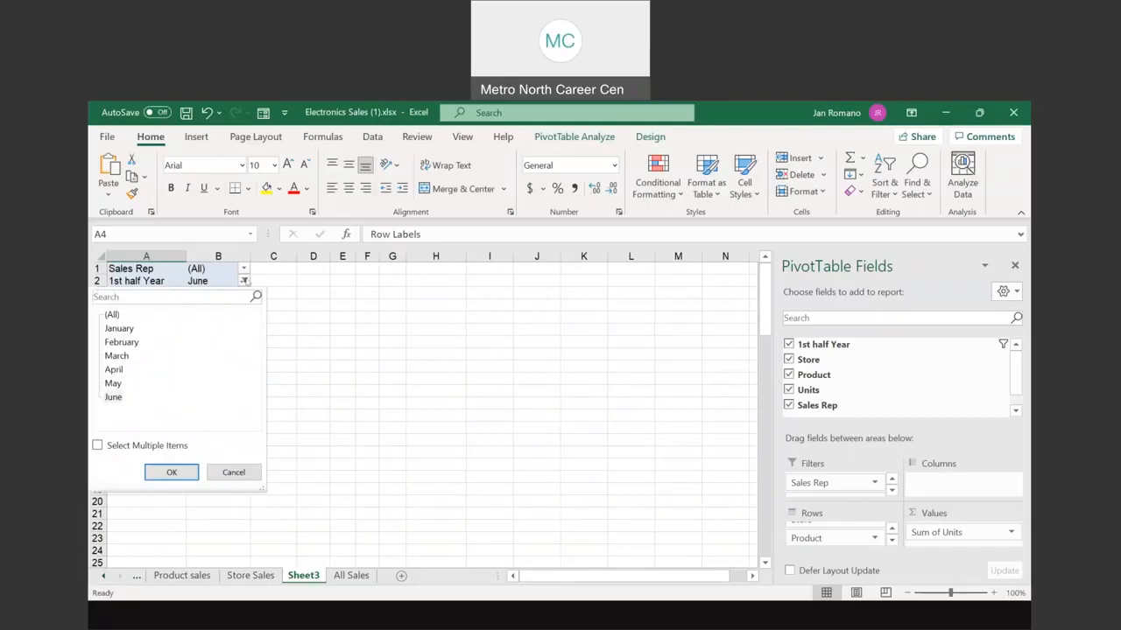
{"action": "left_click", "coordinate": [244, 281]}
{"action": "left_click", "coordinate": [245, 281]}
{"action": "left_click", "coordinate": [112, 314]}
{"action": "left_click", "coordinate": [172, 473]}
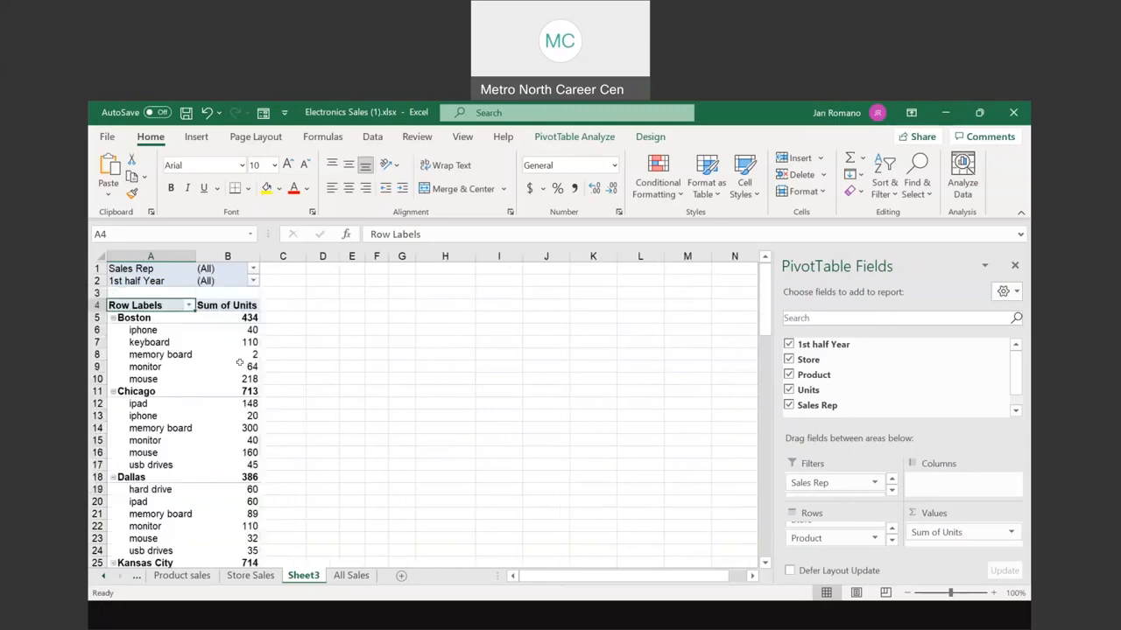
{"action": "mouse_move", "coordinate": [239, 368]}
Step: Rename Sheet3 to 'Filter by sales rep' and return to the PowerPoint slide show
{"action": "double_click", "coordinate": [305, 576]}
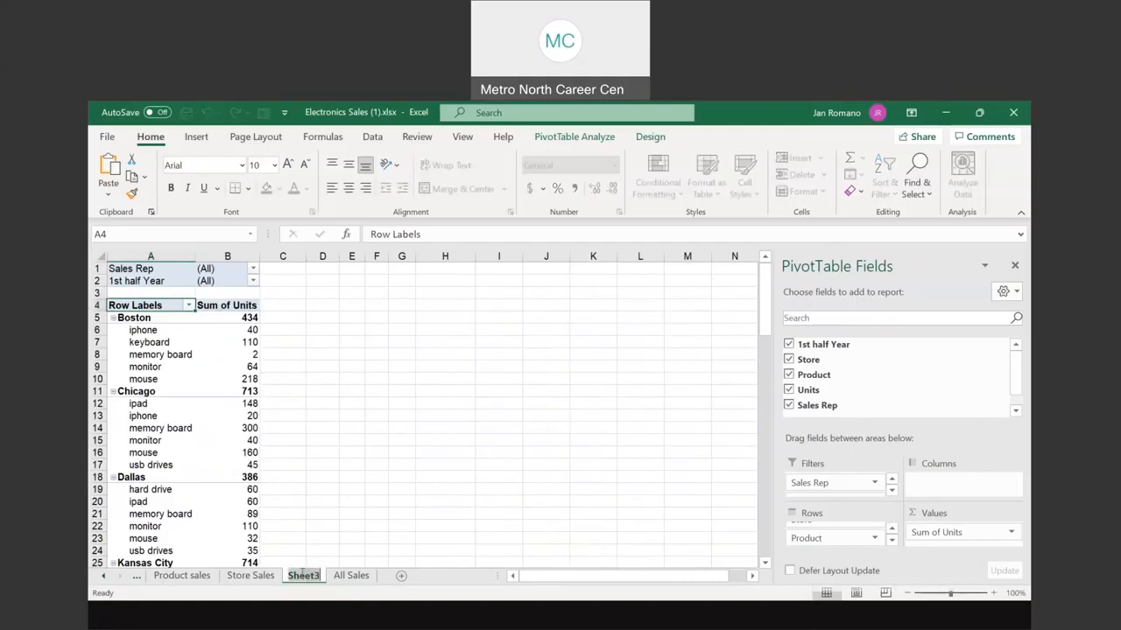
{"action": "type", "text": "Sales"}
{"action": "double_click", "coordinate": [312, 570]}
{"action": "type", "text": "Filtering"}
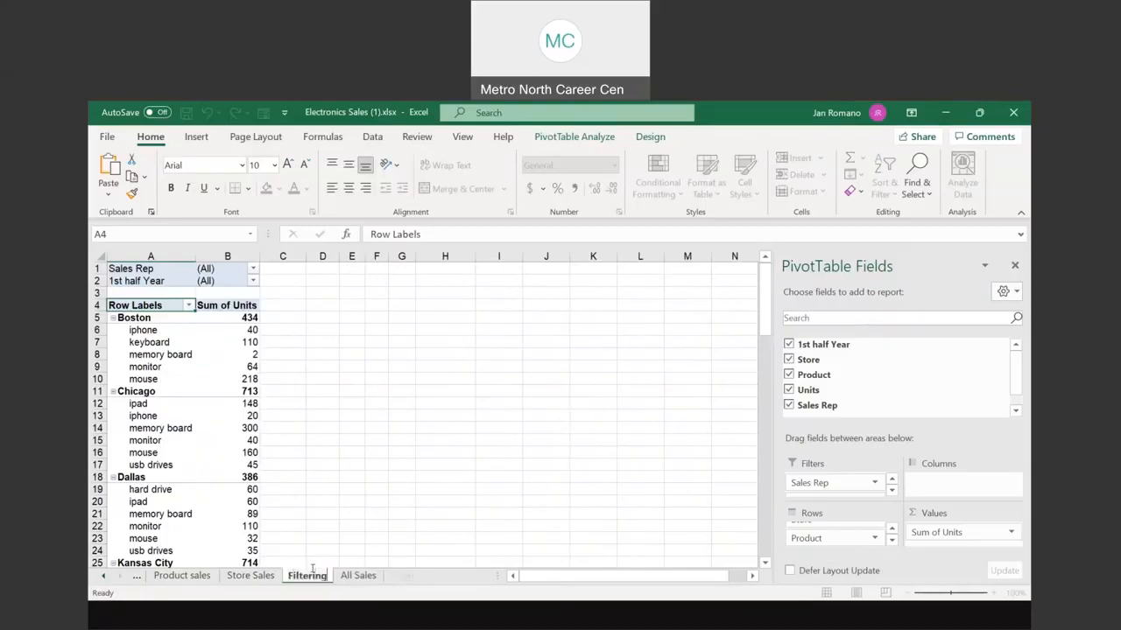
{"action": "key", "text": "BackSpace"}
{"action": "key", "text": "BackSpace"}
{"action": "key", "text": "BackSpace"}
{"action": "type", "text": "by sales rep"}
{"action": "key", "text": "Return"}
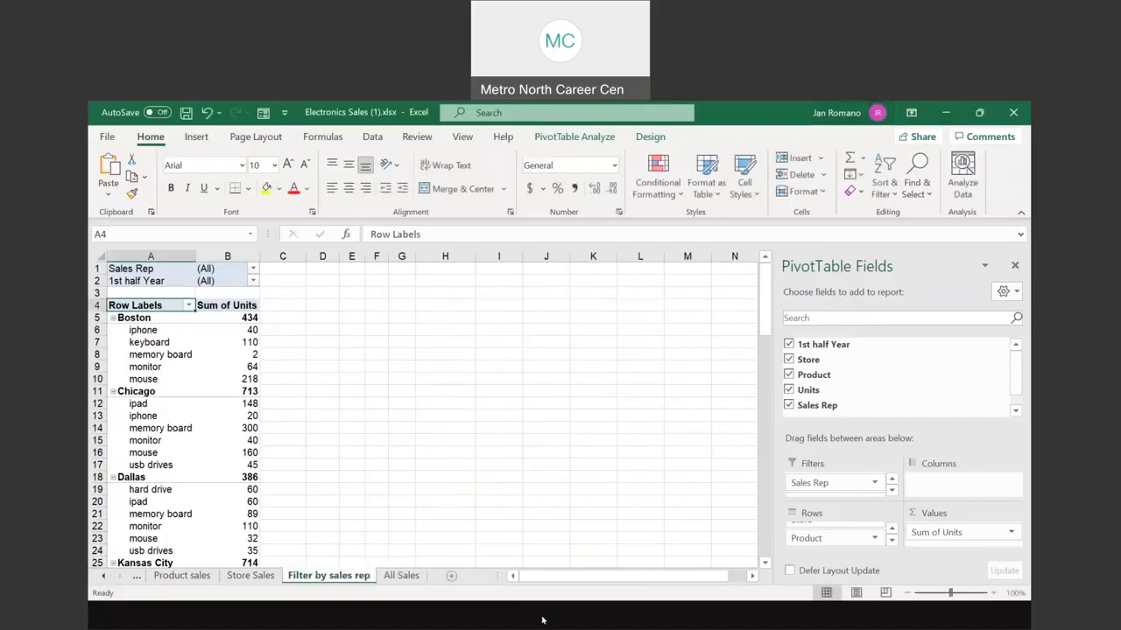
{"action": "key", "text": "alt+Tab"}
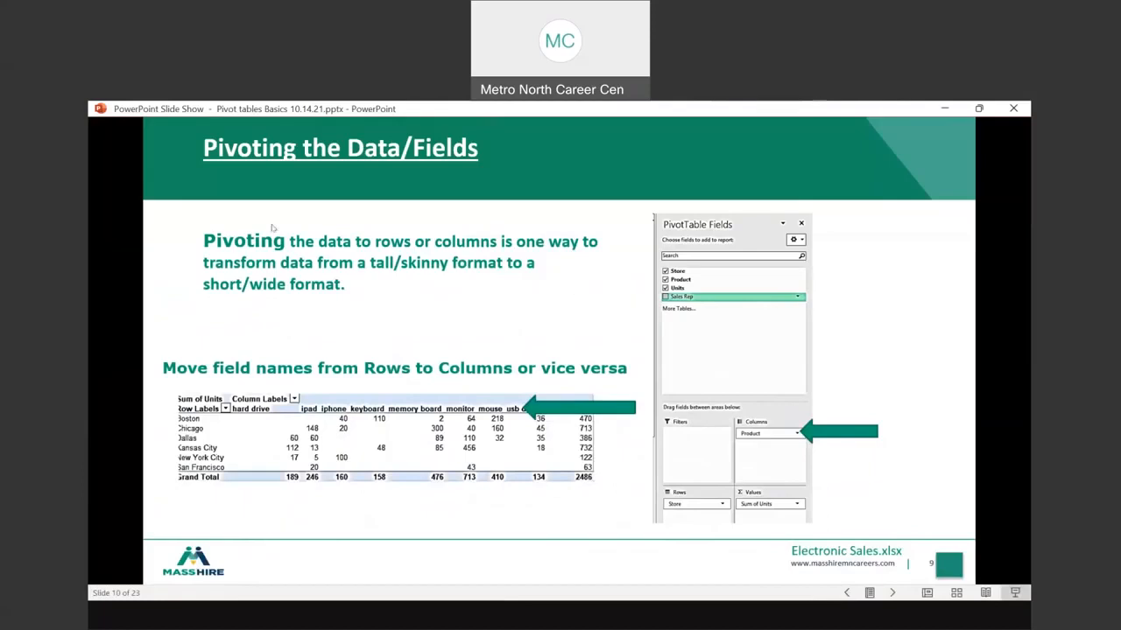
Step: Step the slide show forward and back to reach the Filters slide
{"action": "left_click", "coordinate": [460, 345]}
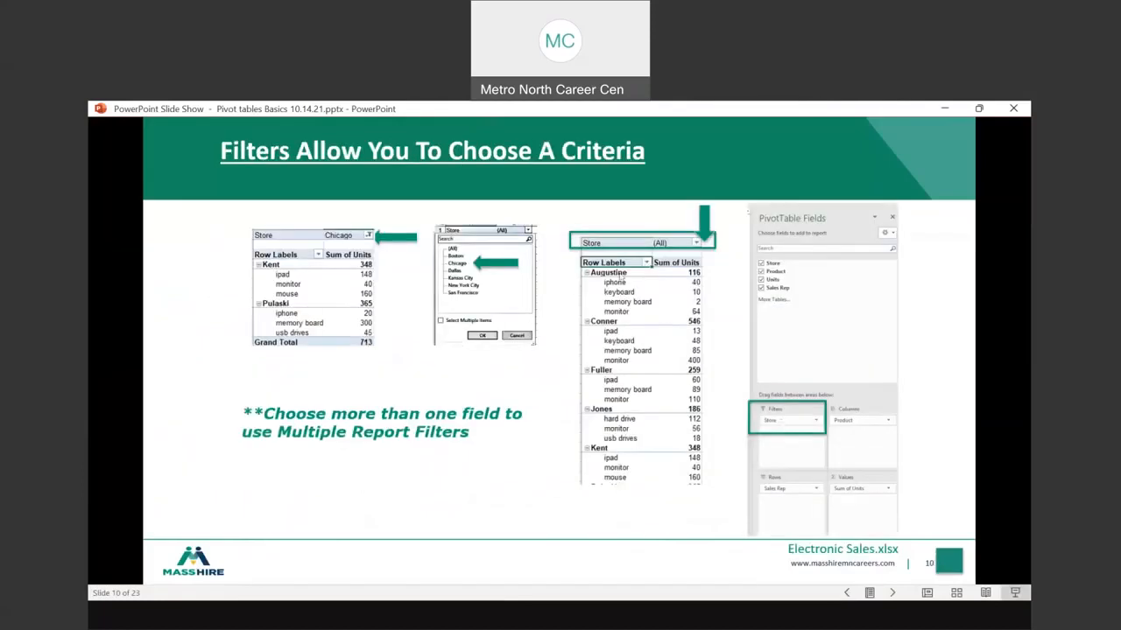
{"action": "right_click", "coordinate": [548, 267]}
{"action": "left_click", "coordinate": [603, 296]}
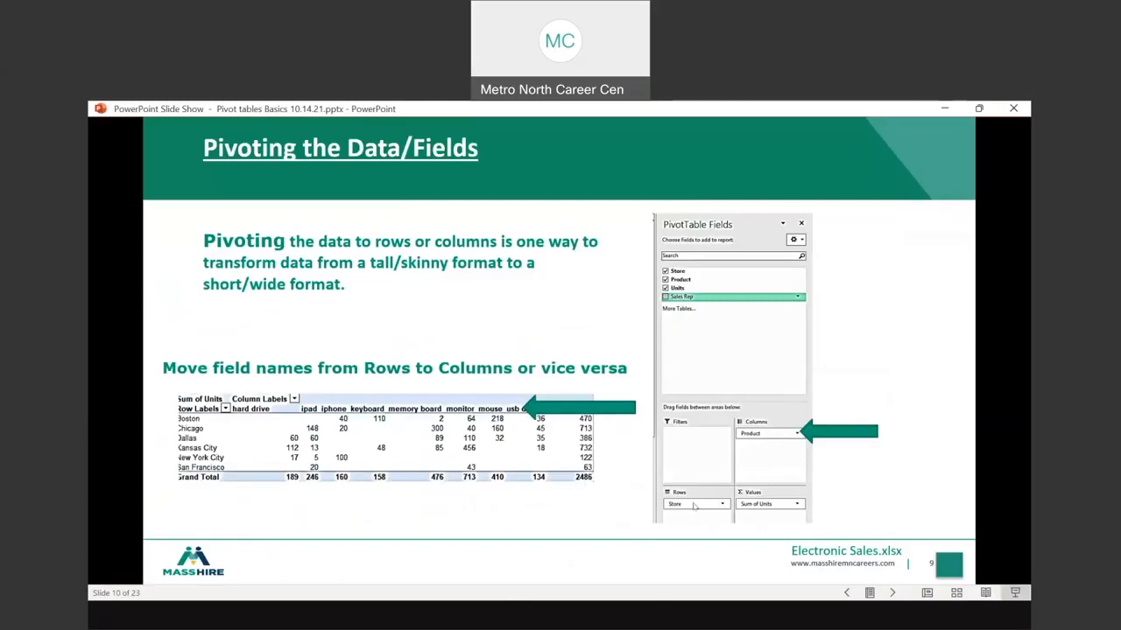
{"action": "key", "text": "ctrl"}
{"action": "left_click", "coordinate": [534, 314]}
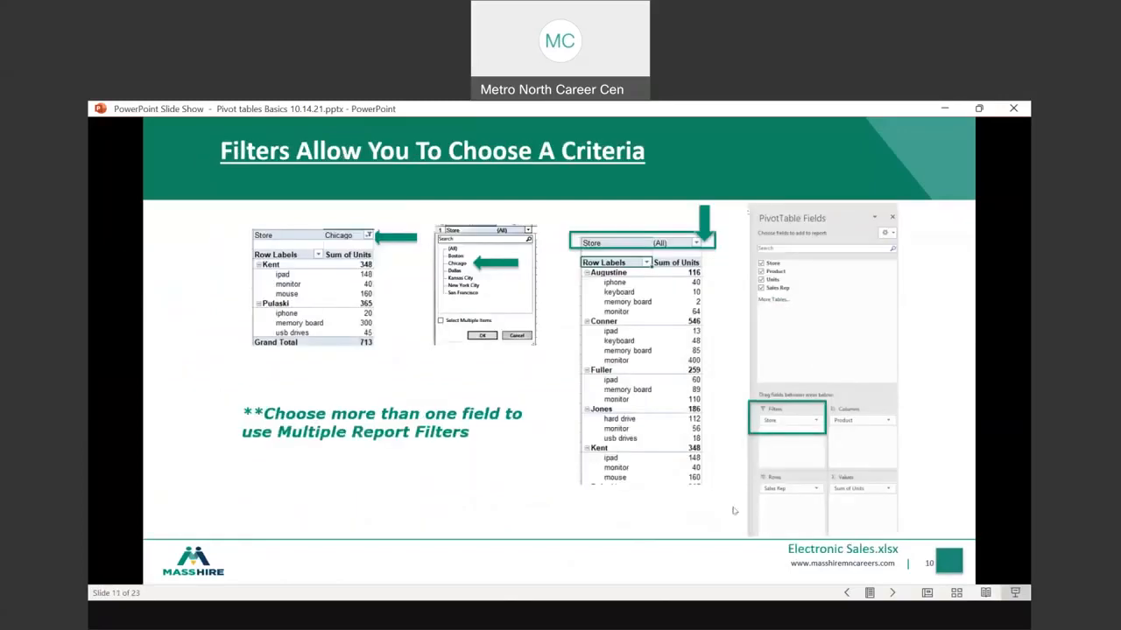
{"action": "key", "text": "ctrl"}
{"action": "key", "text": "ctrl"}
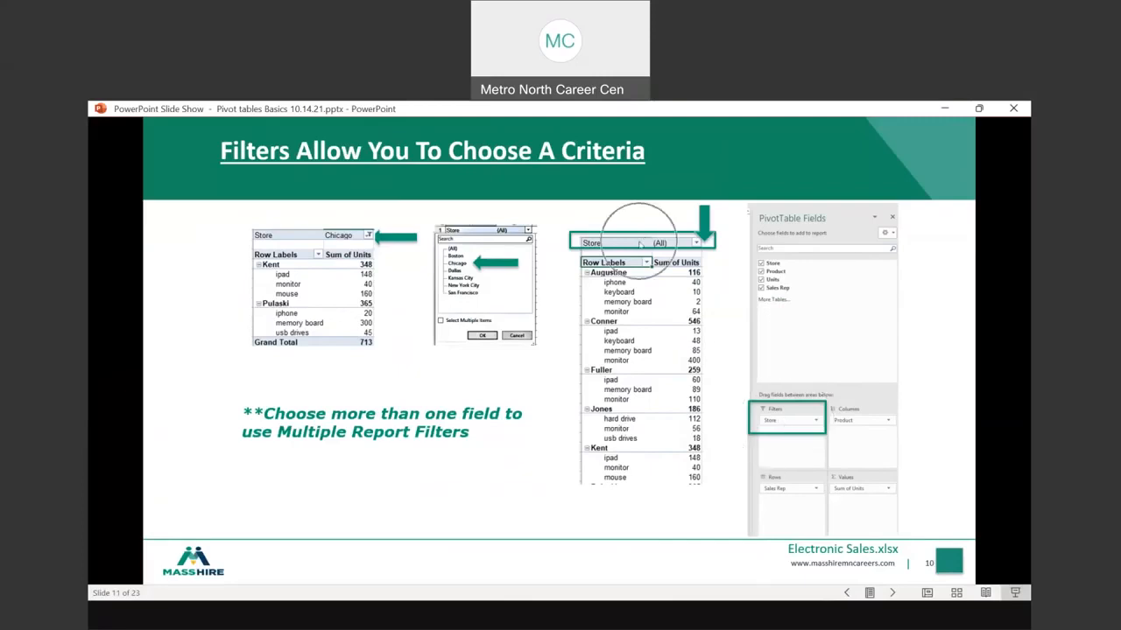
{"action": "key", "text": "ctrl"}
{"action": "key", "text": "ctrl"}
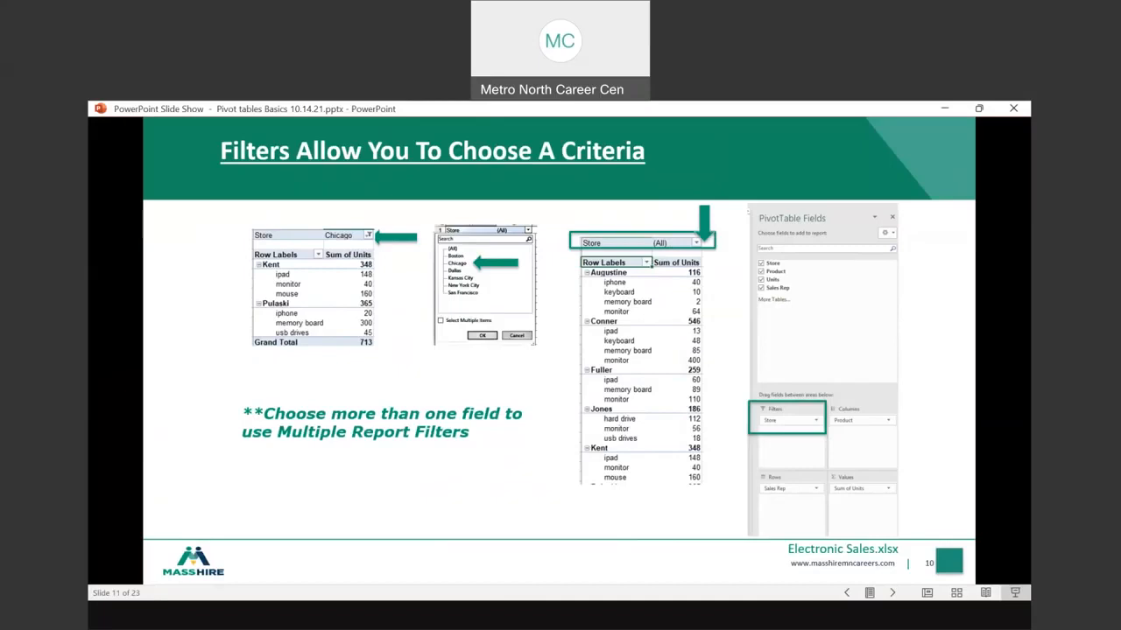
Step: Advance past Filtering Data and Refresh/Update Pivot Tables to the Name A Pivot Table slide
{"action": "key", "text": "Right"}
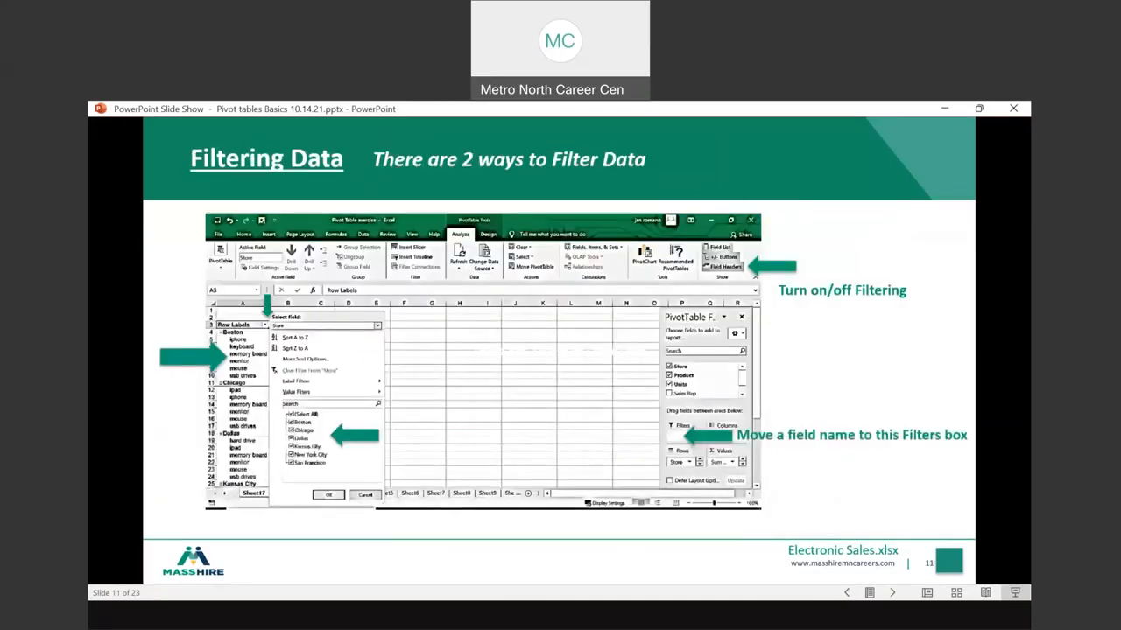
{"action": "key", "text": "Right"}
{"action": "key", "text": "Right"}
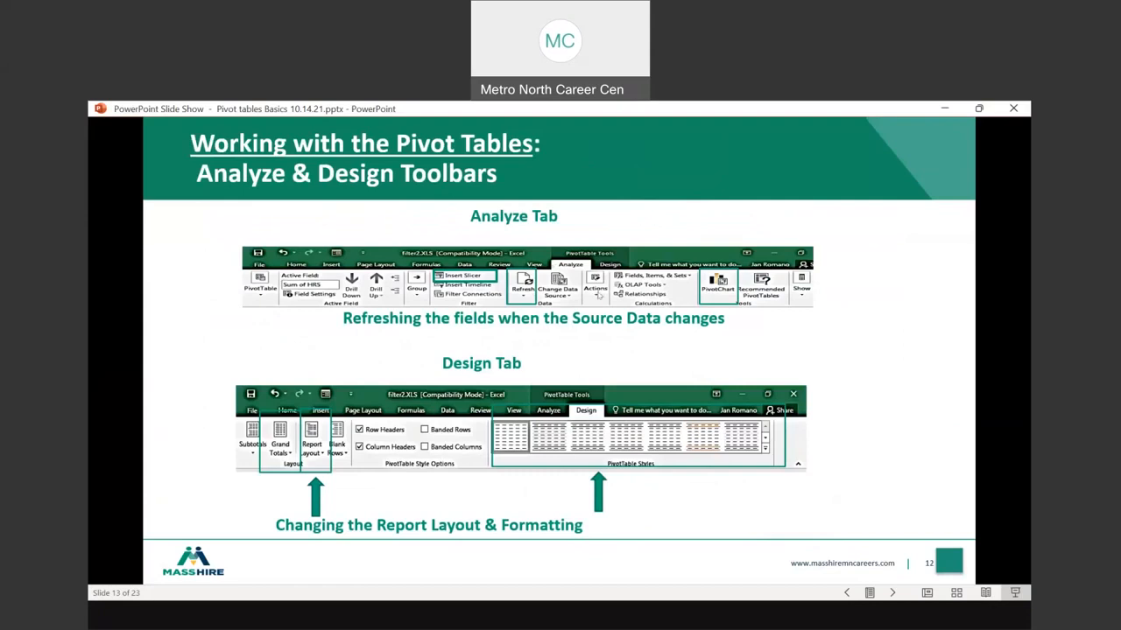
{"action": "left_click", "coordinate": [598, 298]}
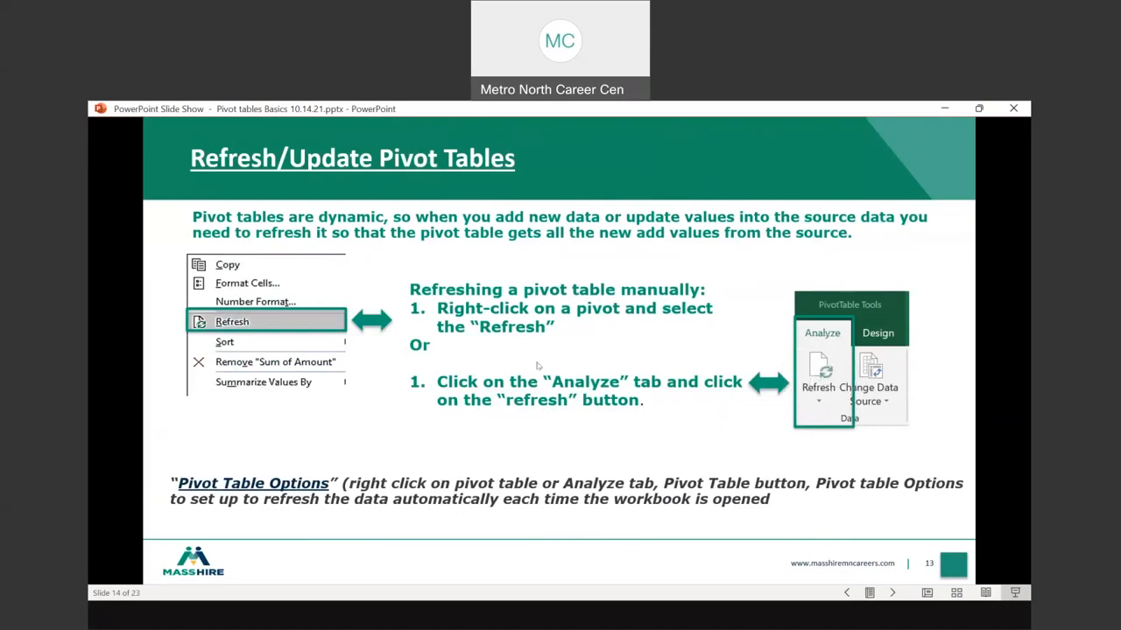
{"action": "key", "text": "Right"}
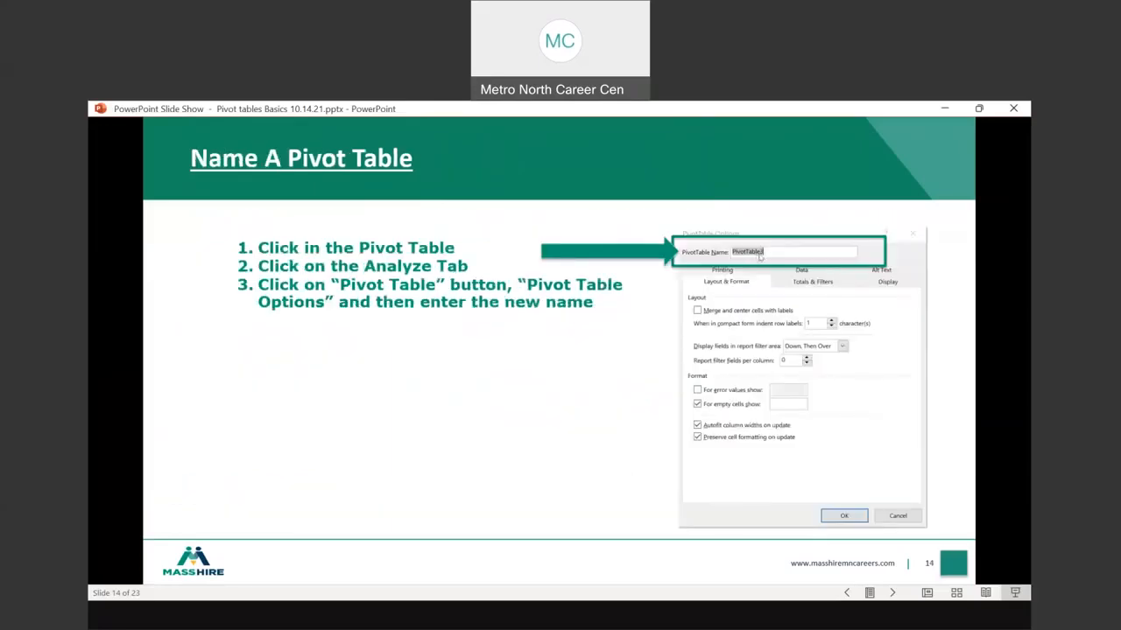
{"action": "key", "text": "ctrl"}
Step: Back in Excel, set the PivotTable Name to 'filtering by sales rep'
{"action": "left_click", "coordinate": [382, 567]}
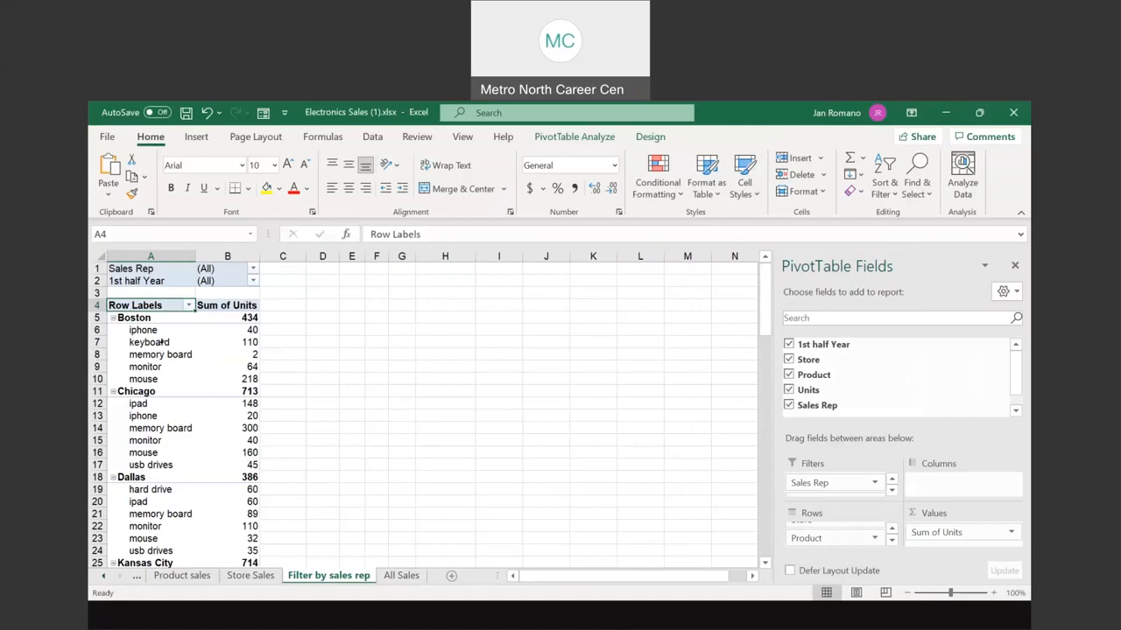
{"action": "left_click", "coordinate": [189, 354]}
{"action": "left_click", "coordinate": [240, 355]}
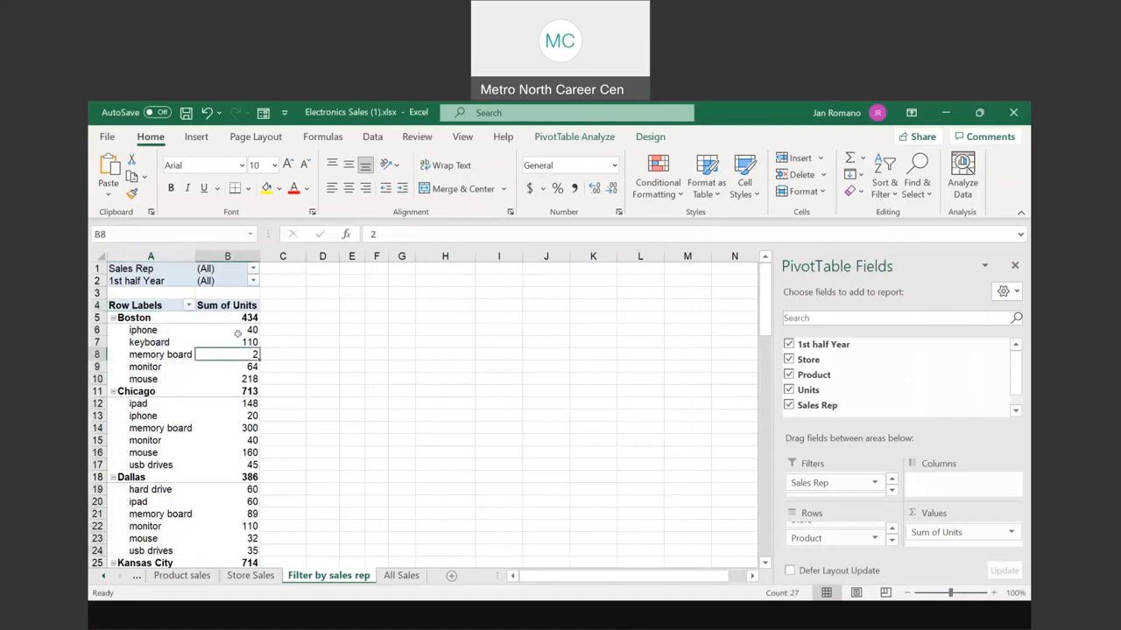
{"action": "left_click", "coordinate": [604, 139]}
{"action": "left_click", "coordinate": [604, 137]}
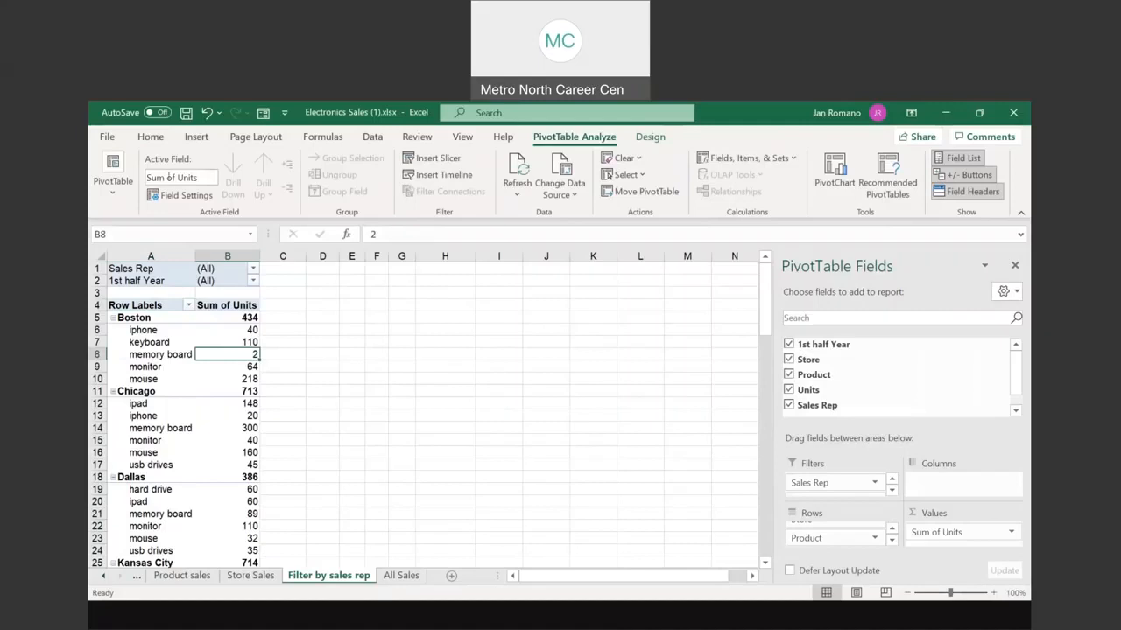
{"action": "left_click", "coordinate": [113, 184]}
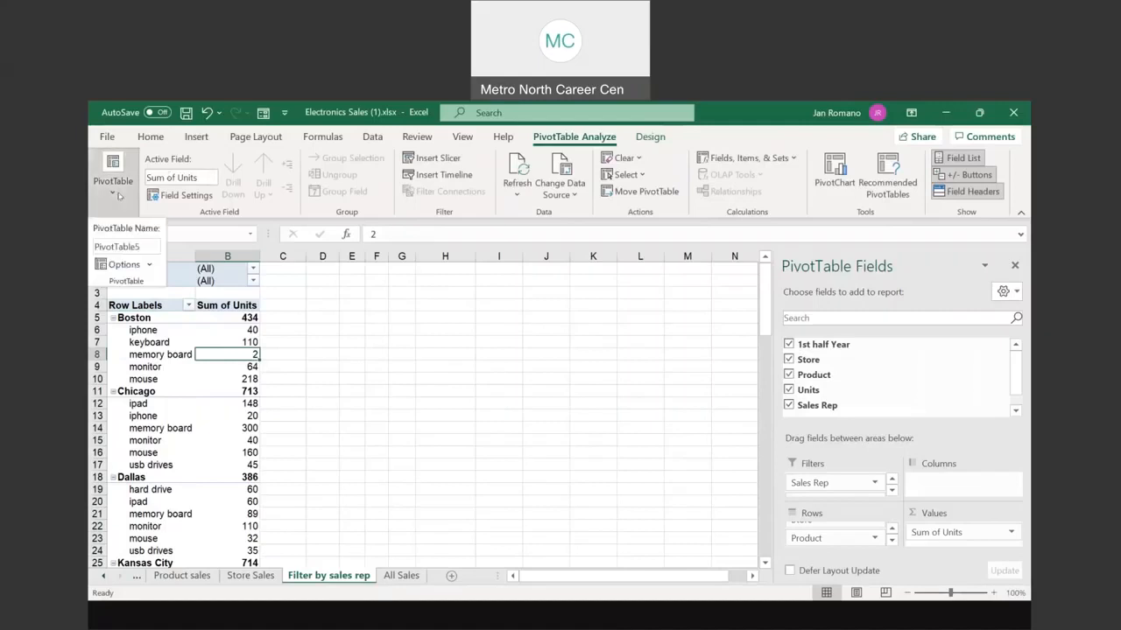
{"action": "left_click", "coordinate": [147, 246]}
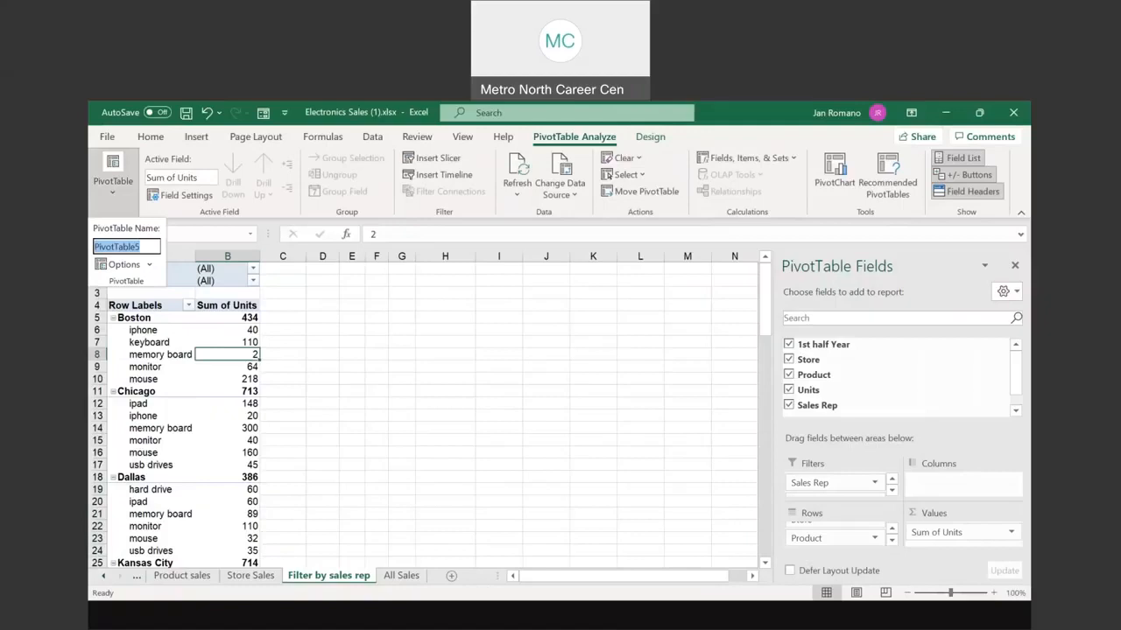
{"action": "type", "text": "filtering by sale"}
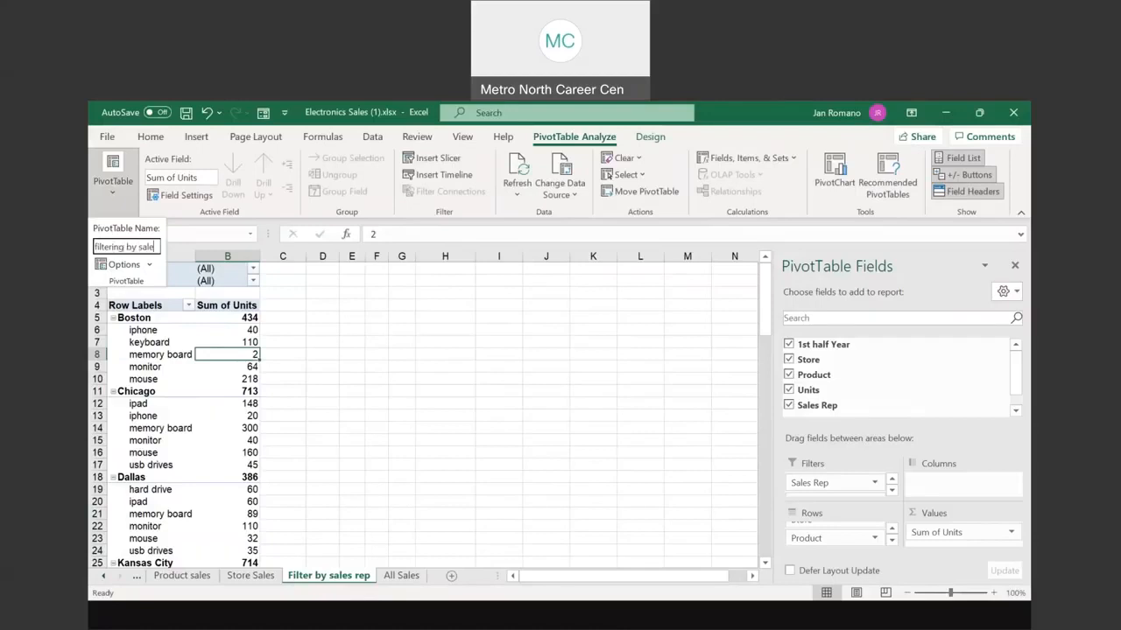
{"action": "type", "text": "s rep"}
{"action": "key", "text": "Return"}
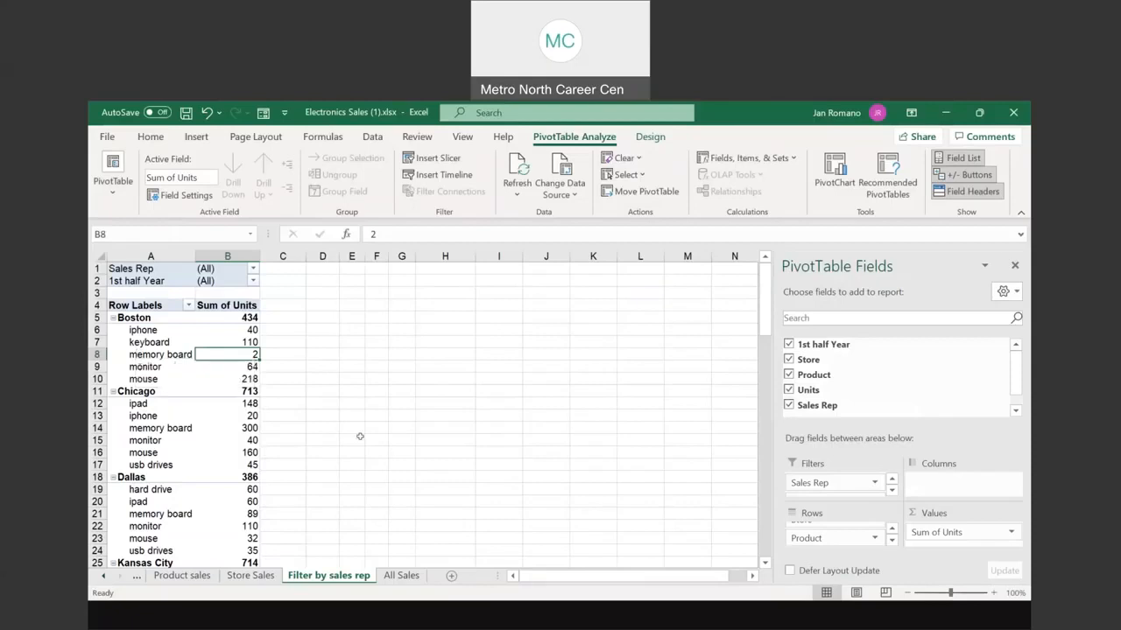
Step: Compare the All Sales and Filter by sales rep sheets, then switch to the Sales Invoices workbook
{"action": "left_click", "coordinate": [401, 576]}
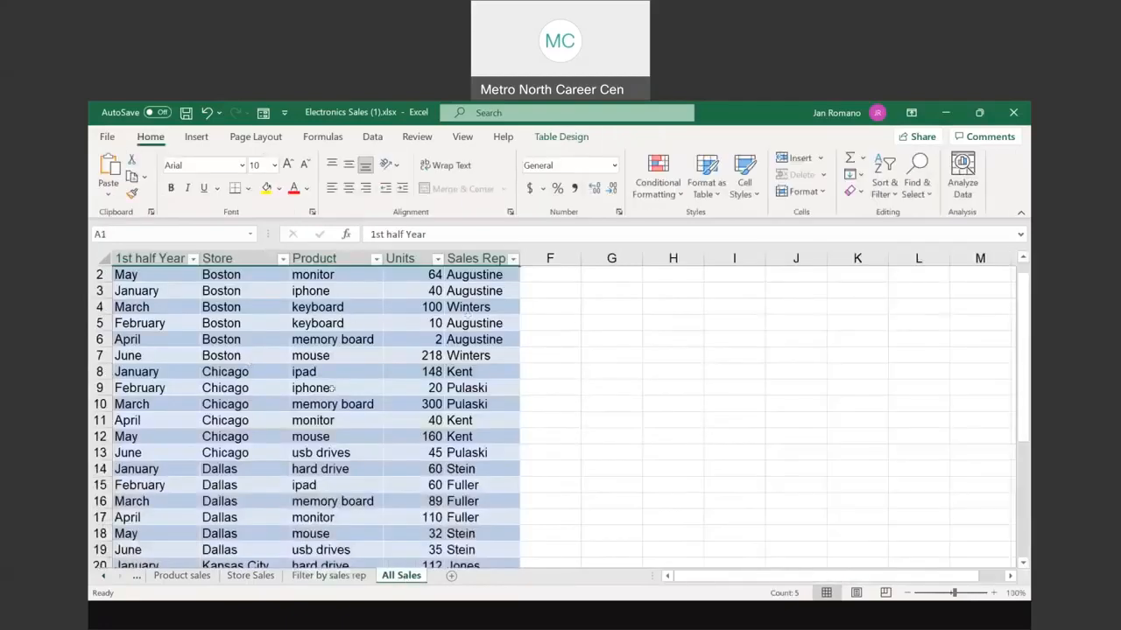
{"action": "left_click", "coordinate": [344, 576]}
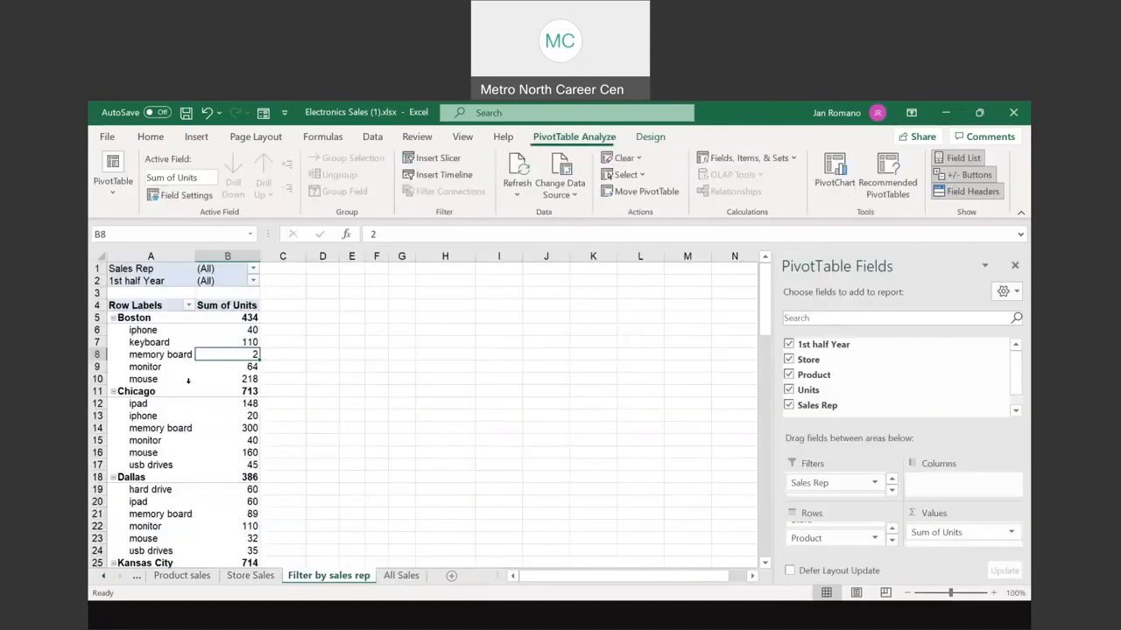
{"action": "left_click", "coordinate": [401, 576]}
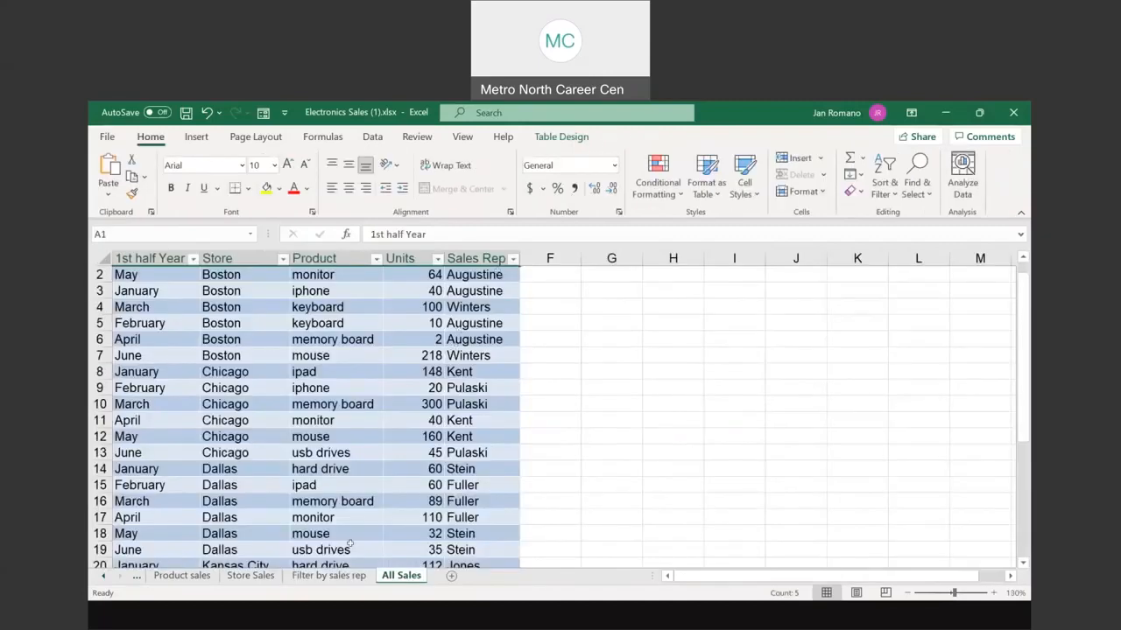
{"action": "left_click", "coordinate": [329, 576]}
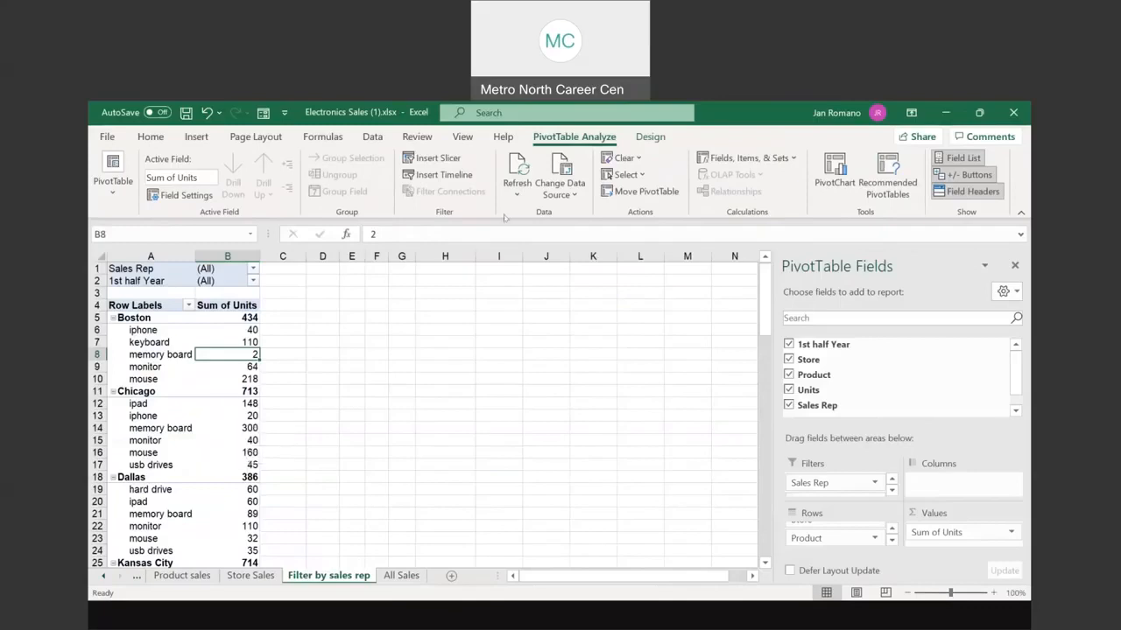
{"action": "left_click", "coordinate": [519, 187]}
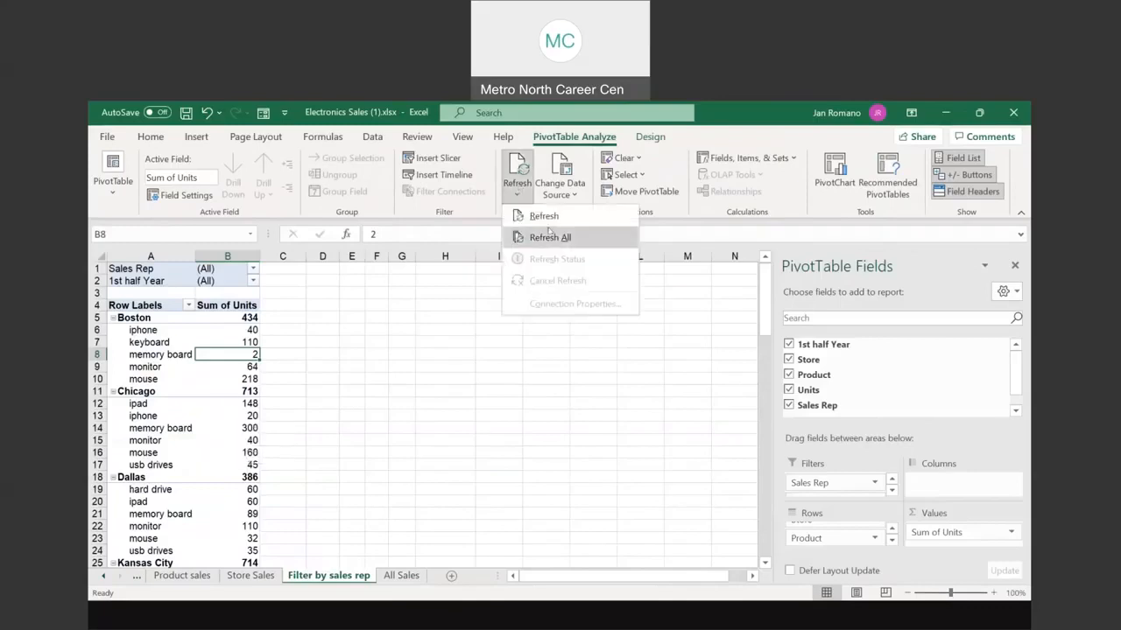
{"action": "left_click", "coordinate": [367, 326]}
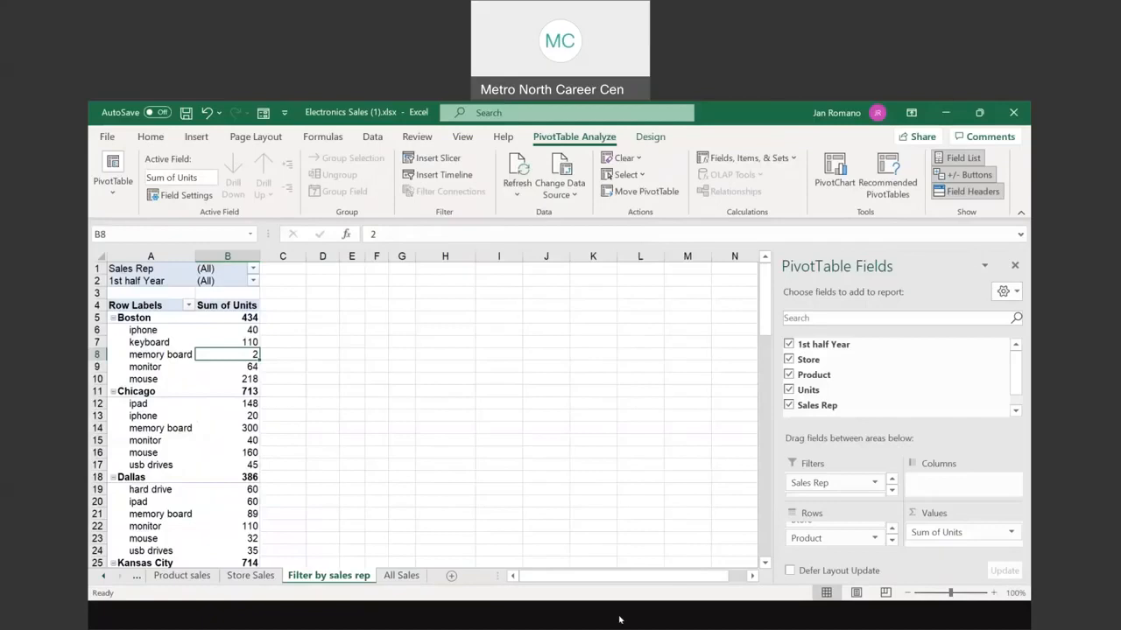
{"action": "left_click", "coordinate": [648, 560]}
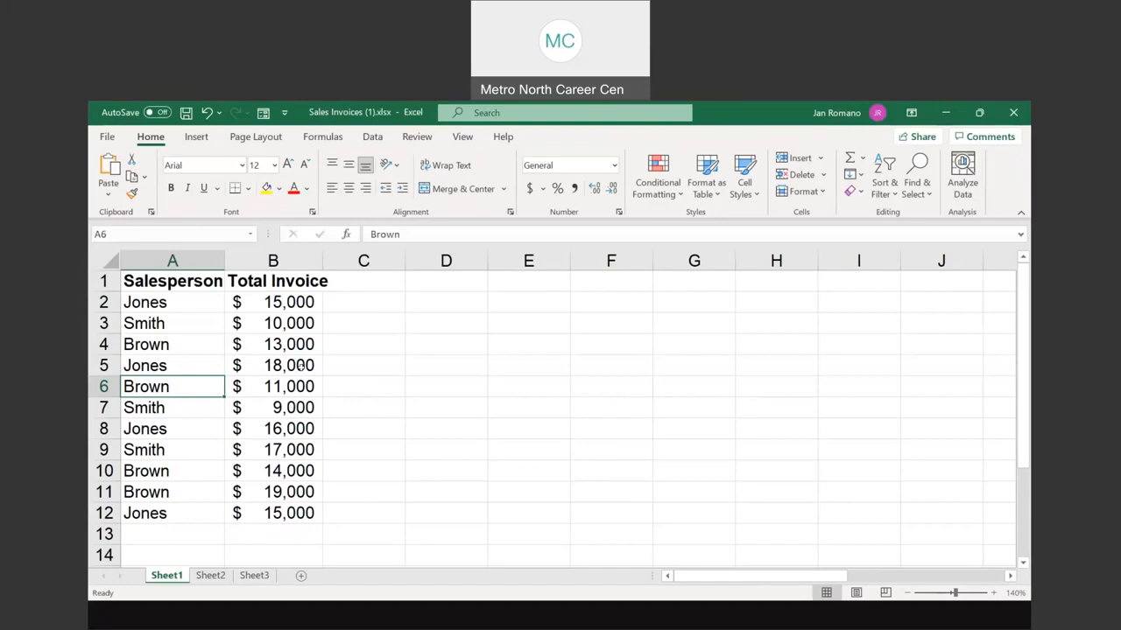
{"action": "left_click", "coordinate": [295, 302]}
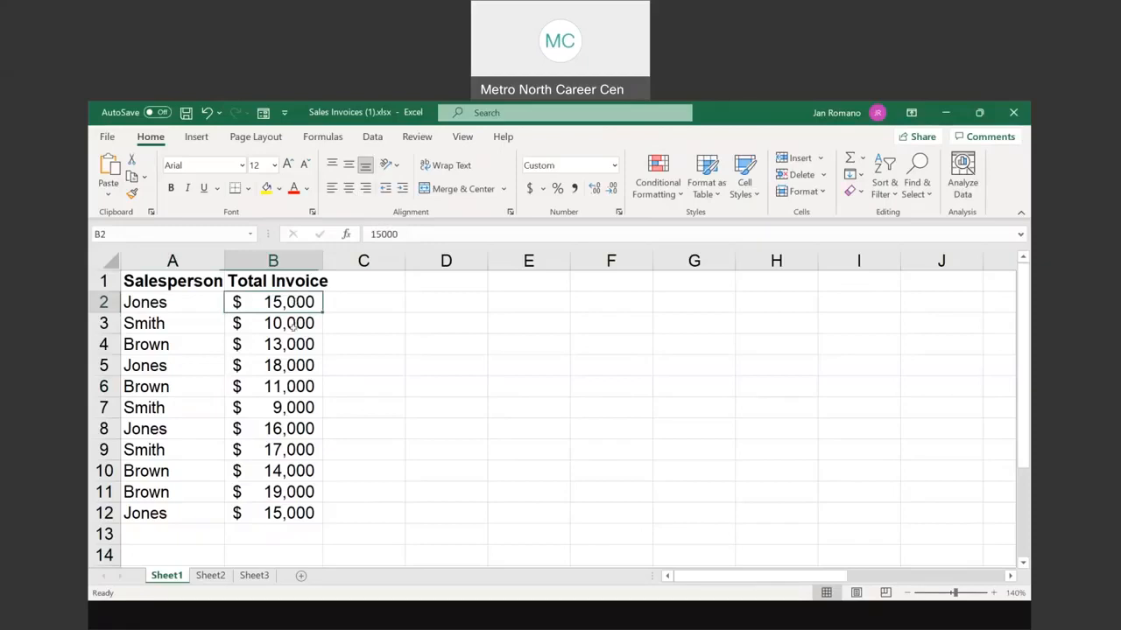
{"action": "left_click", "coordinate": [292, 366]}
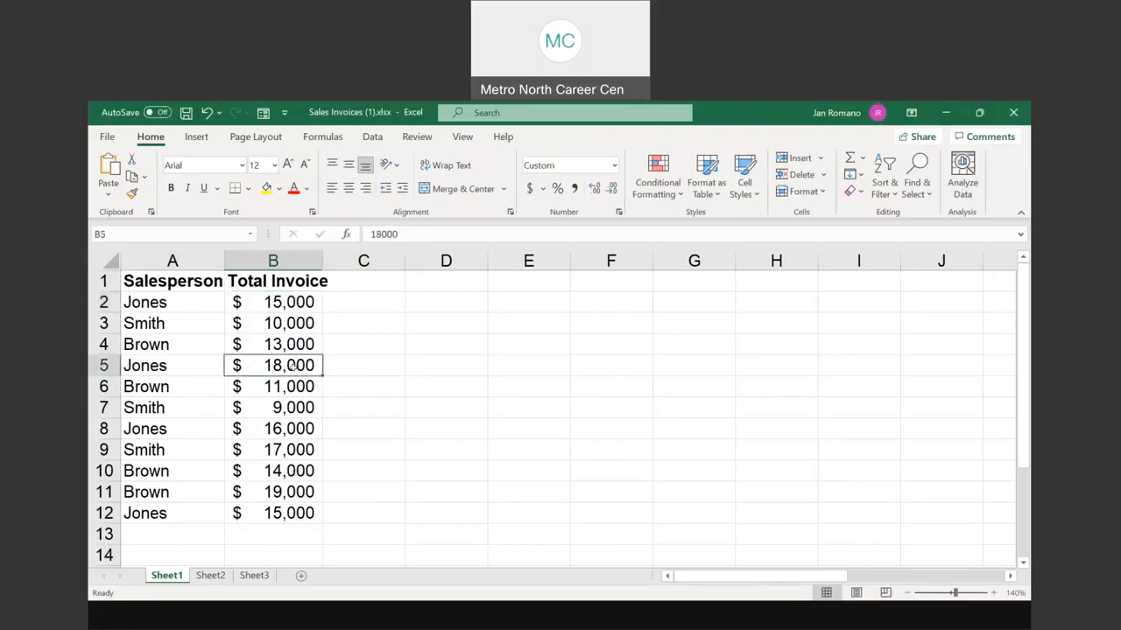
{"action": "left_click", "coordinate": [296, 428]}
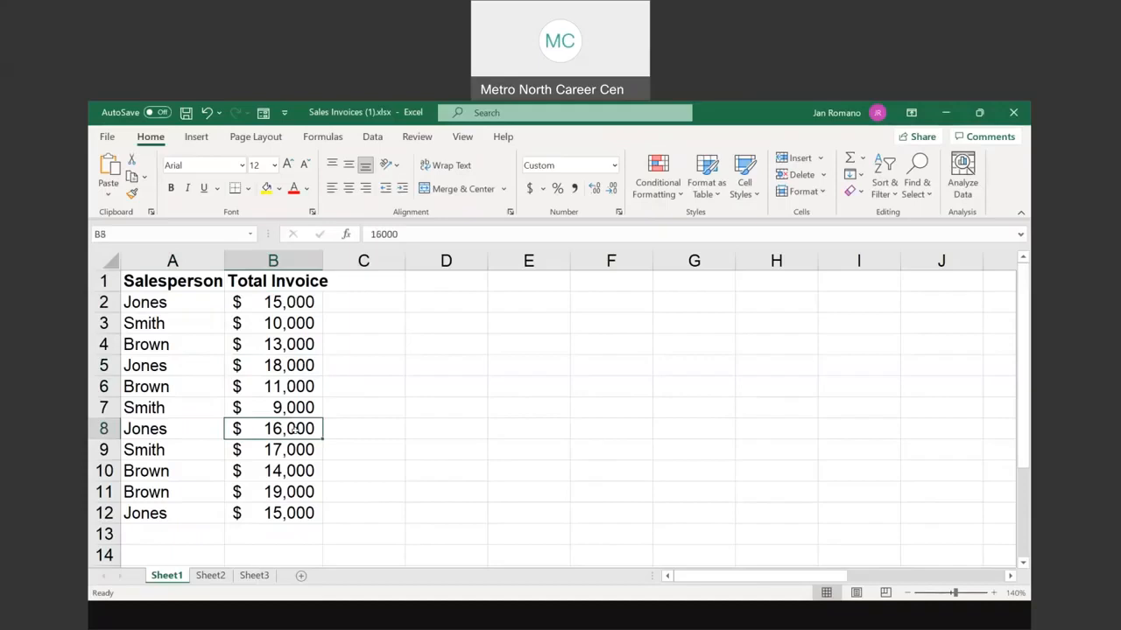
{"action": "left_click", "coordinate": [292, 512]}
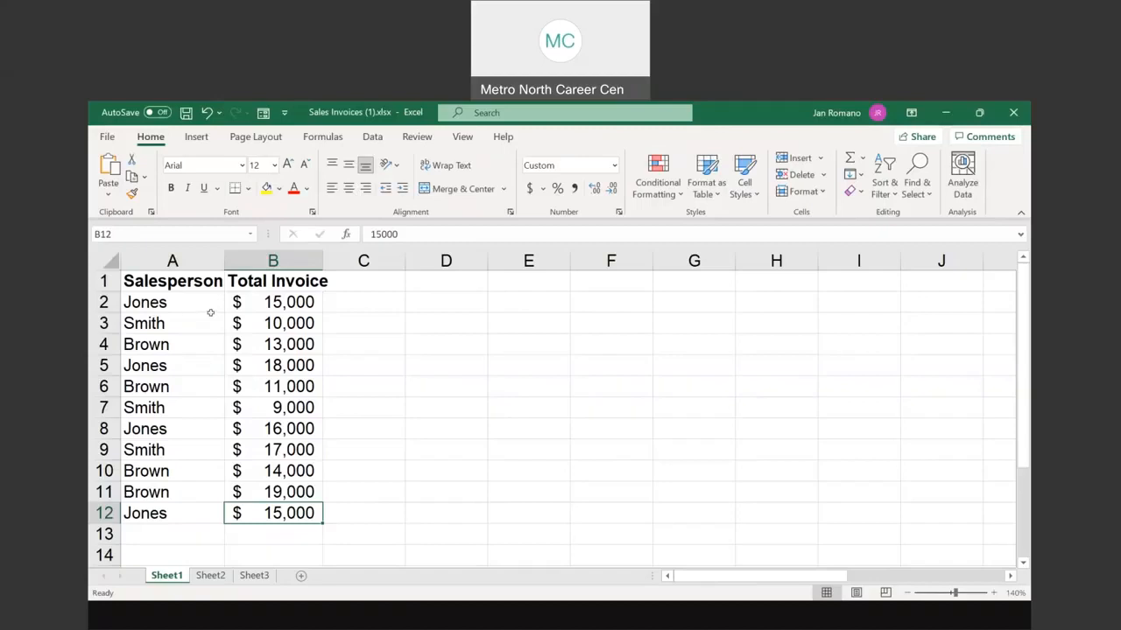
{"action": "left_click", "coordinate": [245, 348]}
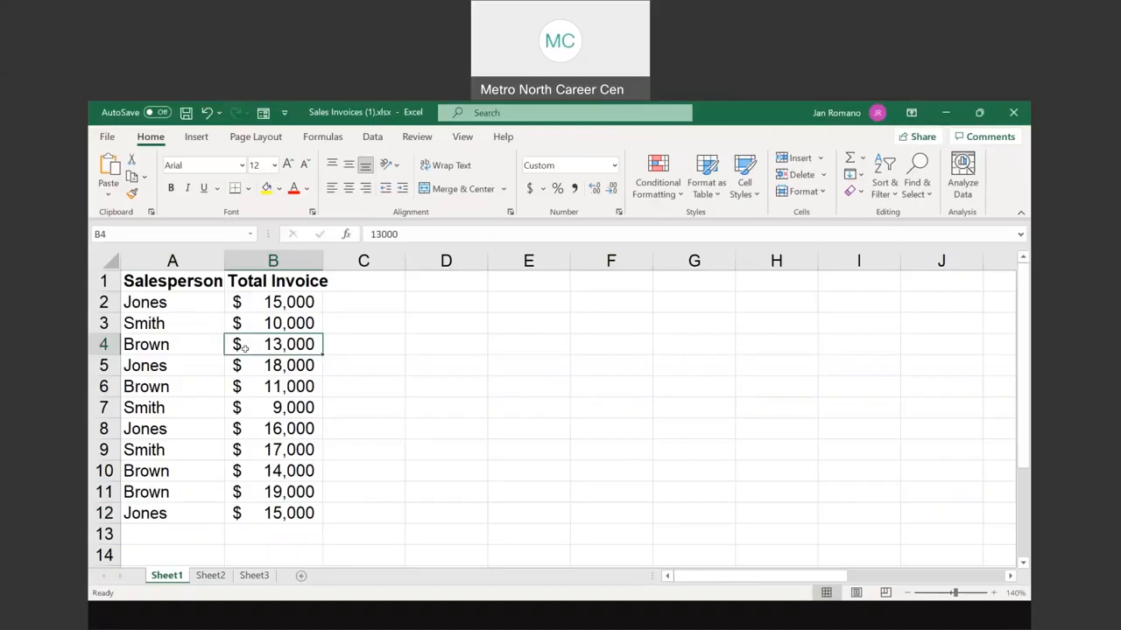
{"action": "left_click", "coordinate": [173, 345]}
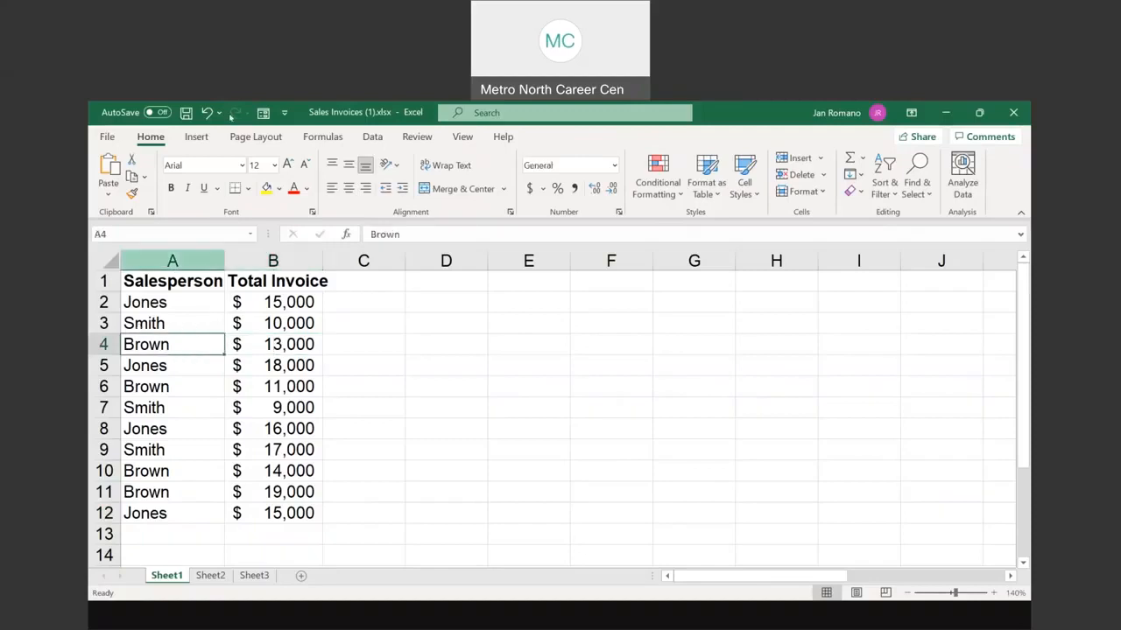
Step: Insert a PivotTable from Sheet1!$A$1:$B$12 onto a new worksheet
{"action": "left_click", "coordinate": [197, 139]}
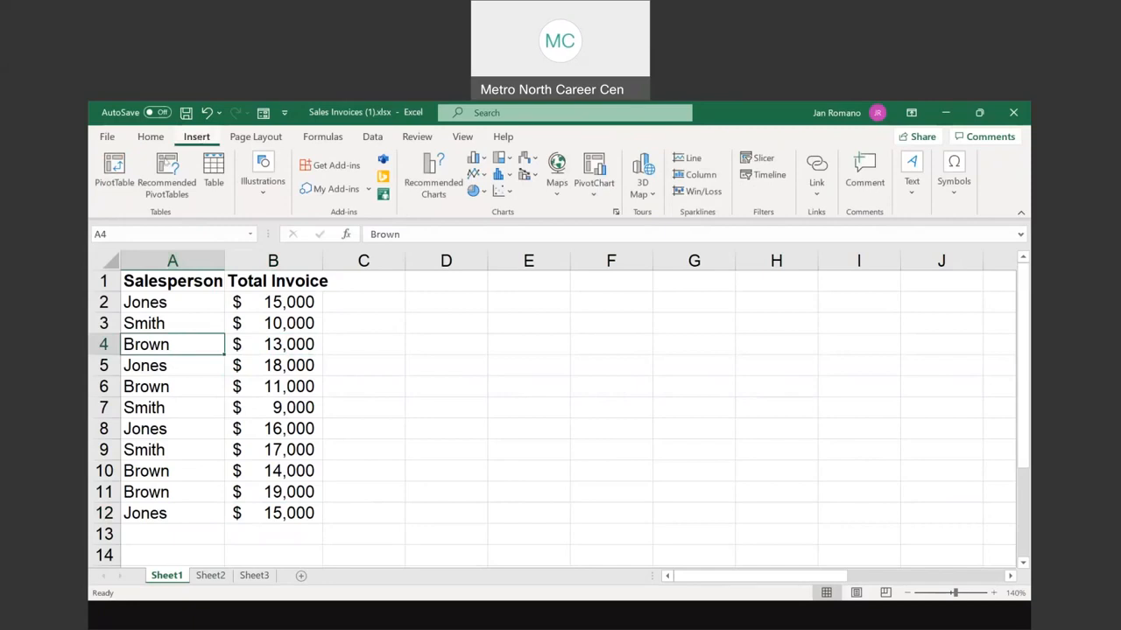
{"action": "left_click", "coordinate": [114, 171]}
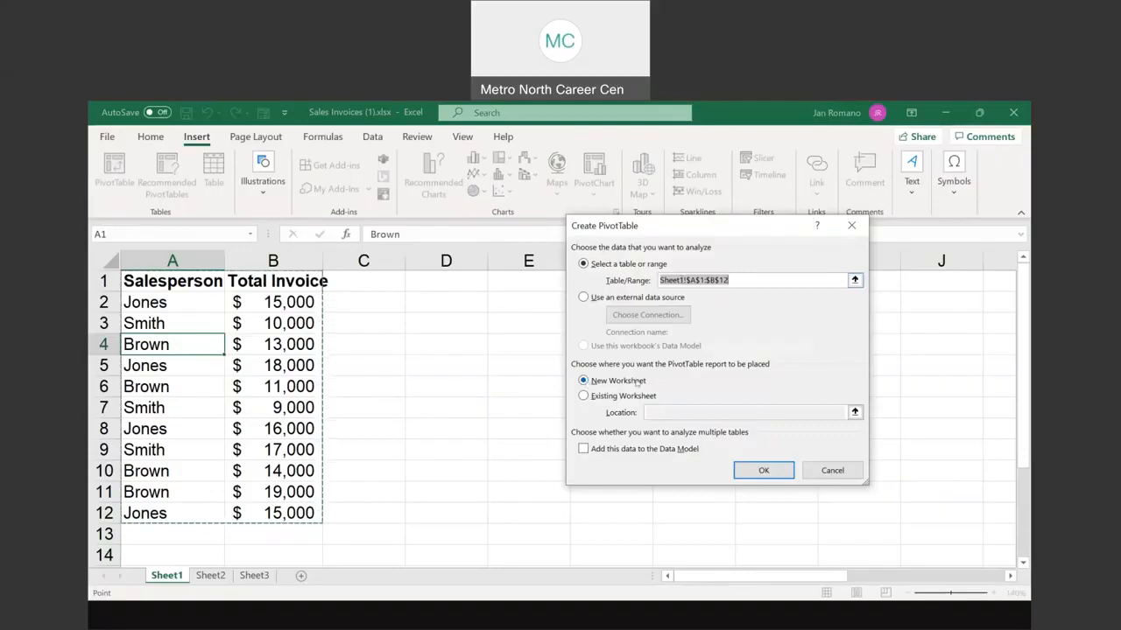
{"action": "left_click", "coordinate": [763, 471]}
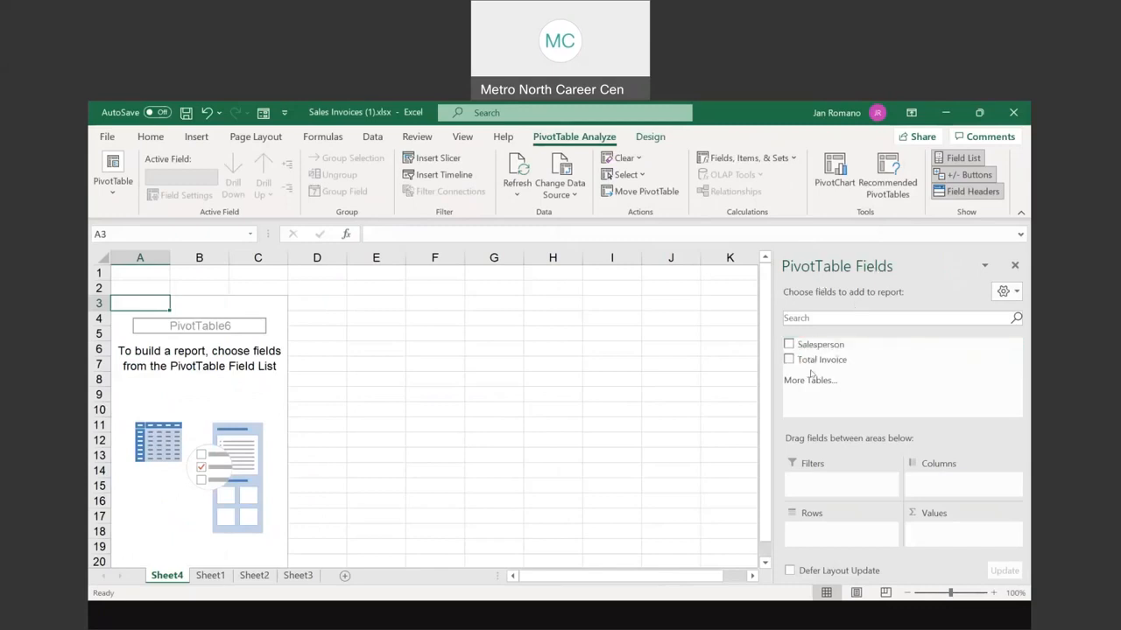
Step: Rename the Sheet1 data sheet to 'salespeople'
{"action": "left_click", "coordinate": [207, 578]}
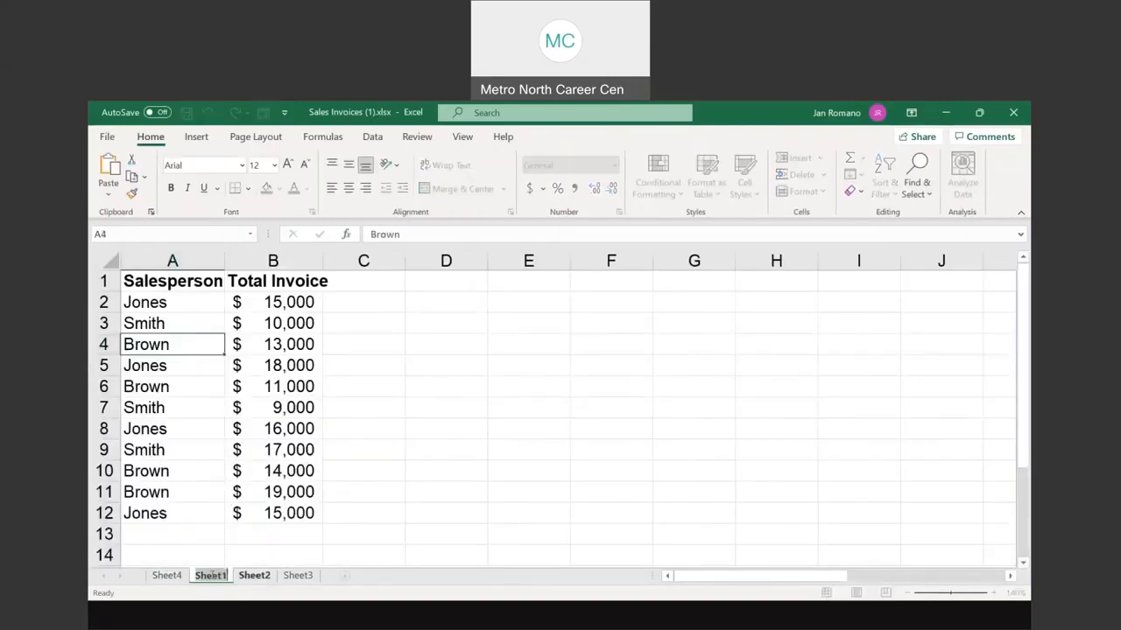
{"action": "type", "text": "sale"}
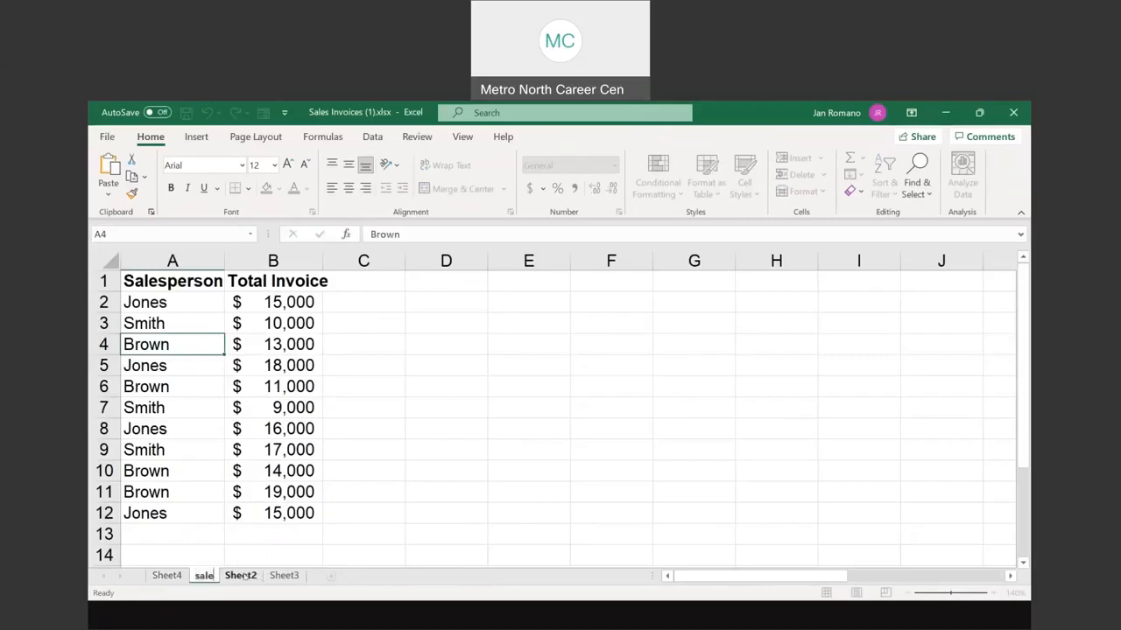
{"action": "type", "text": "speople"}
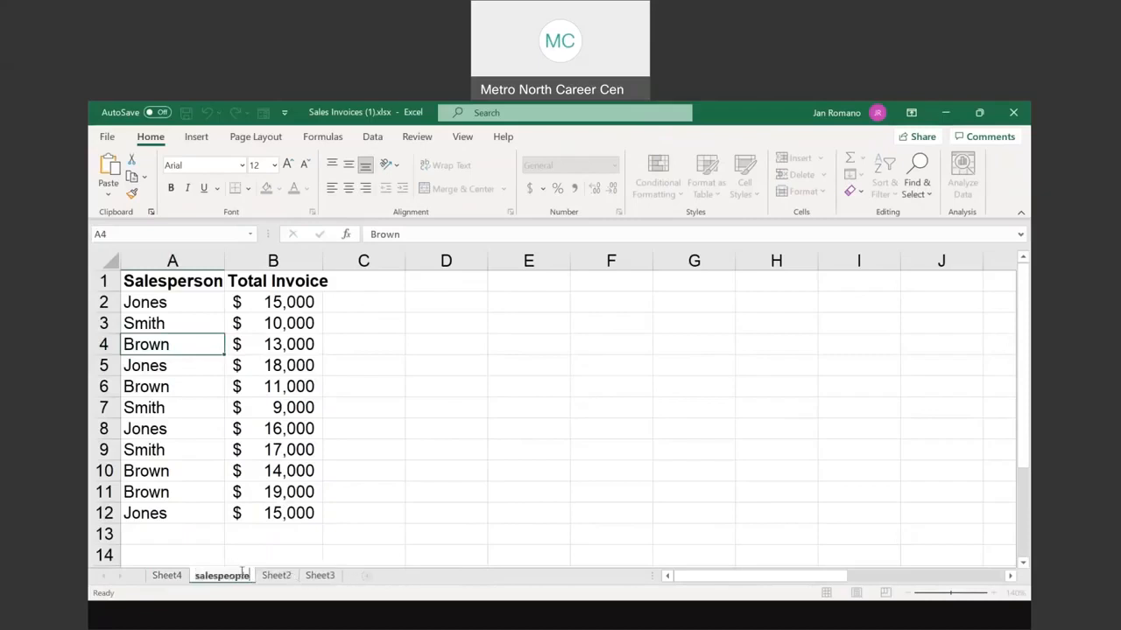
{"action": "key", "text": "Return"}
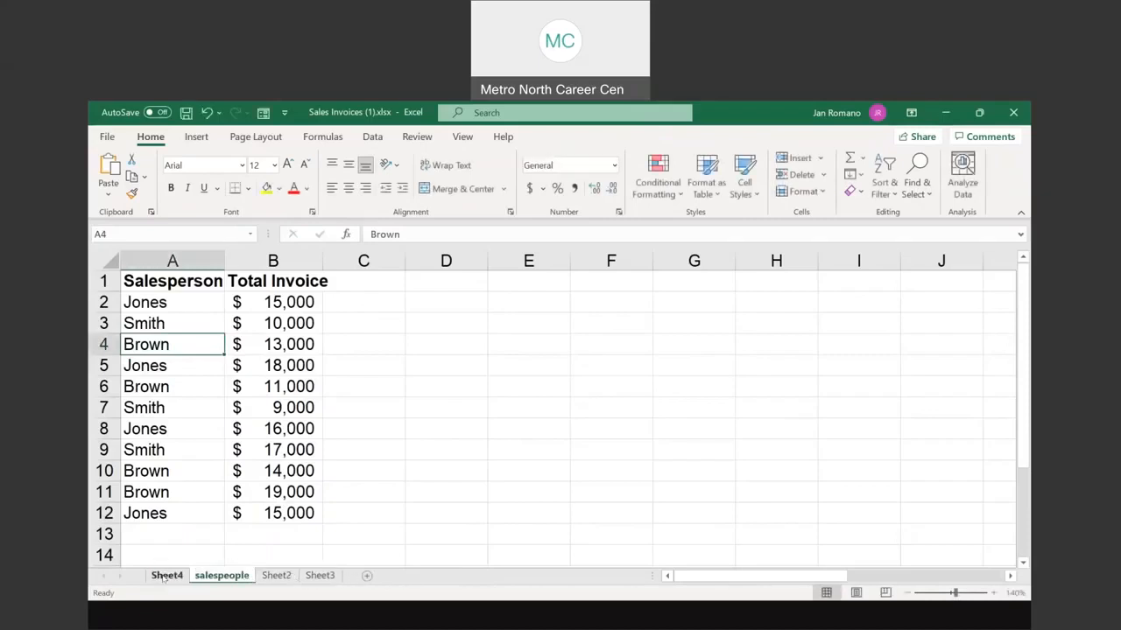
Step: On Sheet4, sum Total Invoice per Salesperson and format B4:B7 as Accounting
{"action": "left_click", "coordinate": [165, 576]}
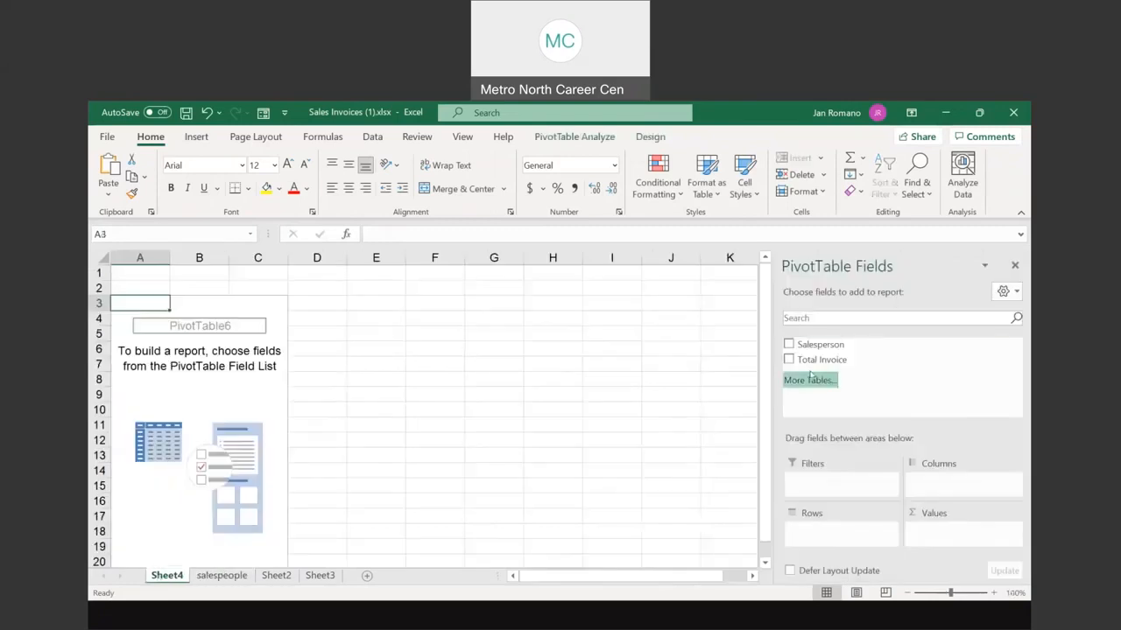
{"action": "left_click", "coordinate": [789, 345]}
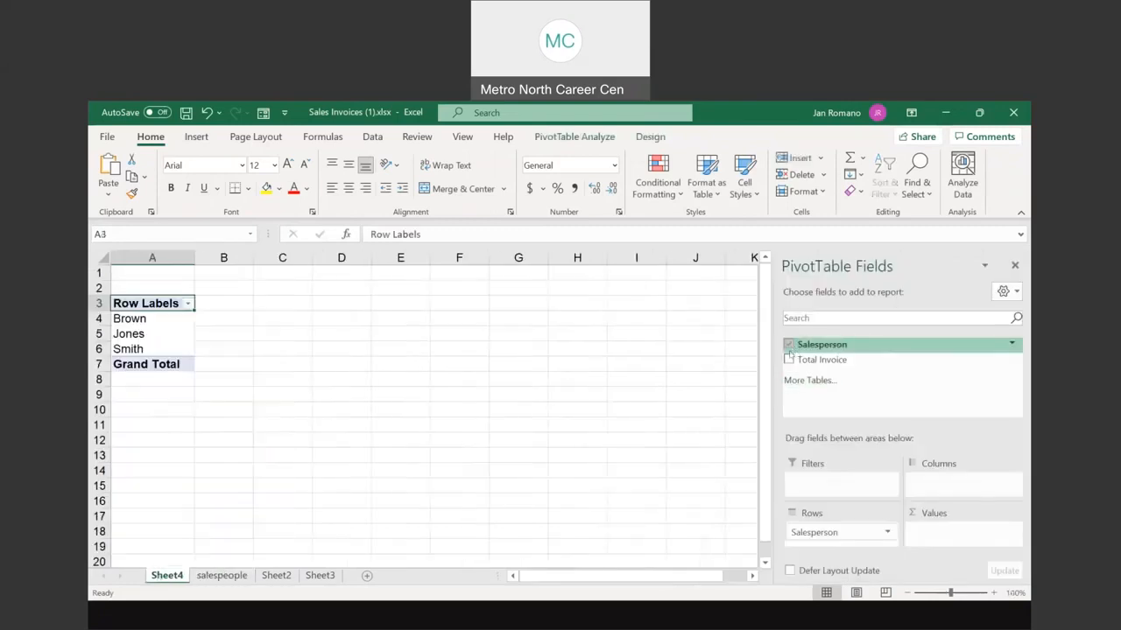
{"action": "left_click", "coordinate": [789, 360]}
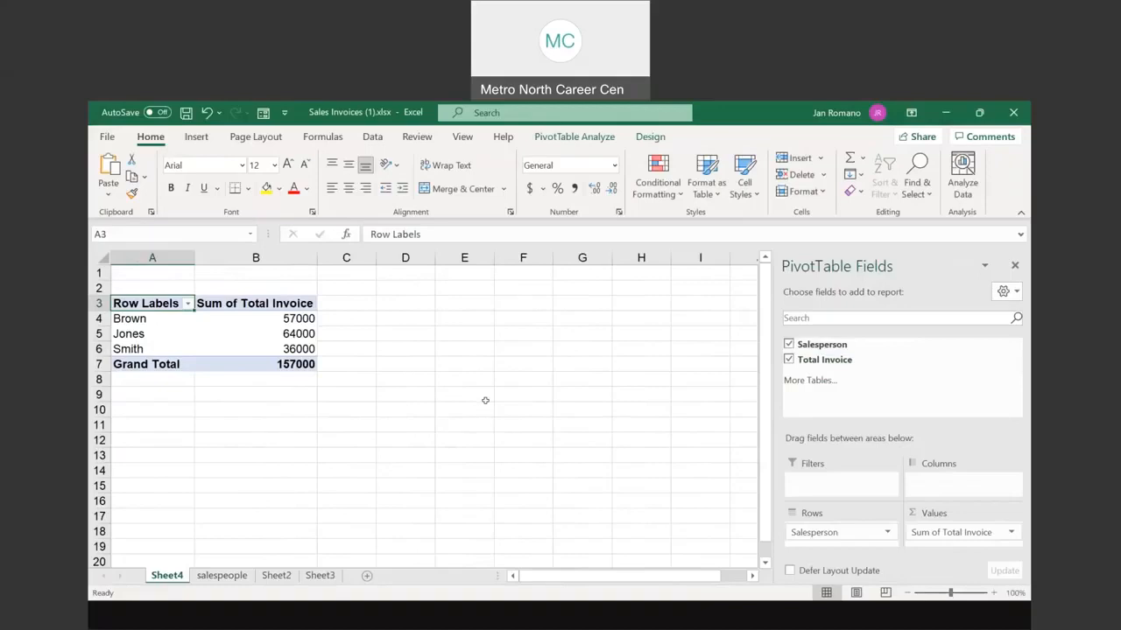
{"action": "left_click_drag", "start_coordinate": [298, 318], "coordinate": [298, 366]}
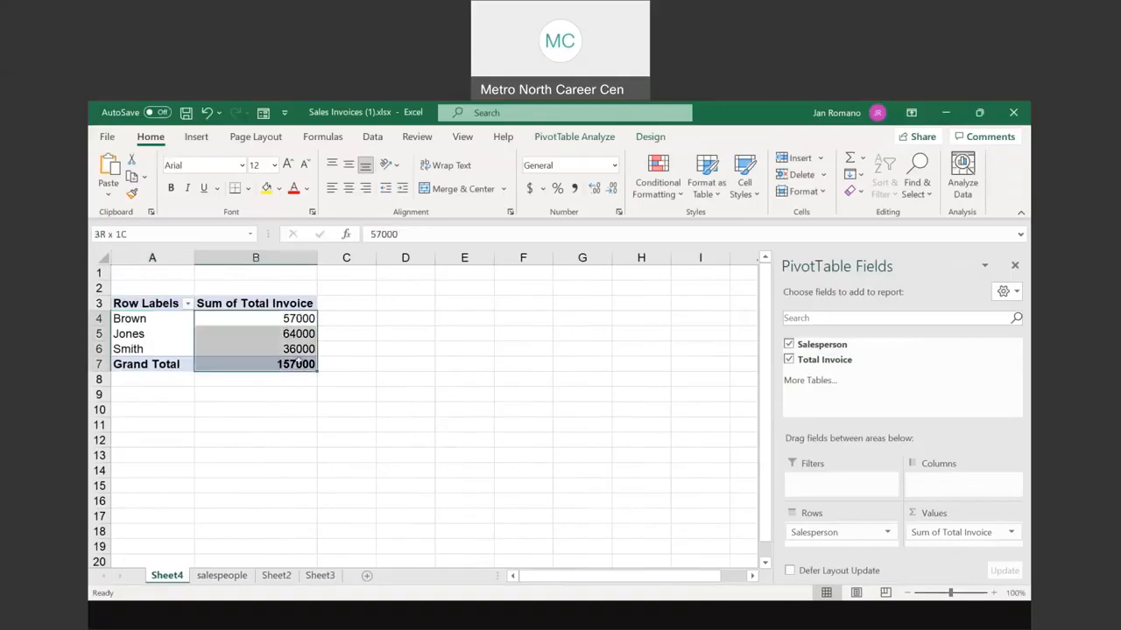
{"action": "left_click", "coordinate": [528, 188]}
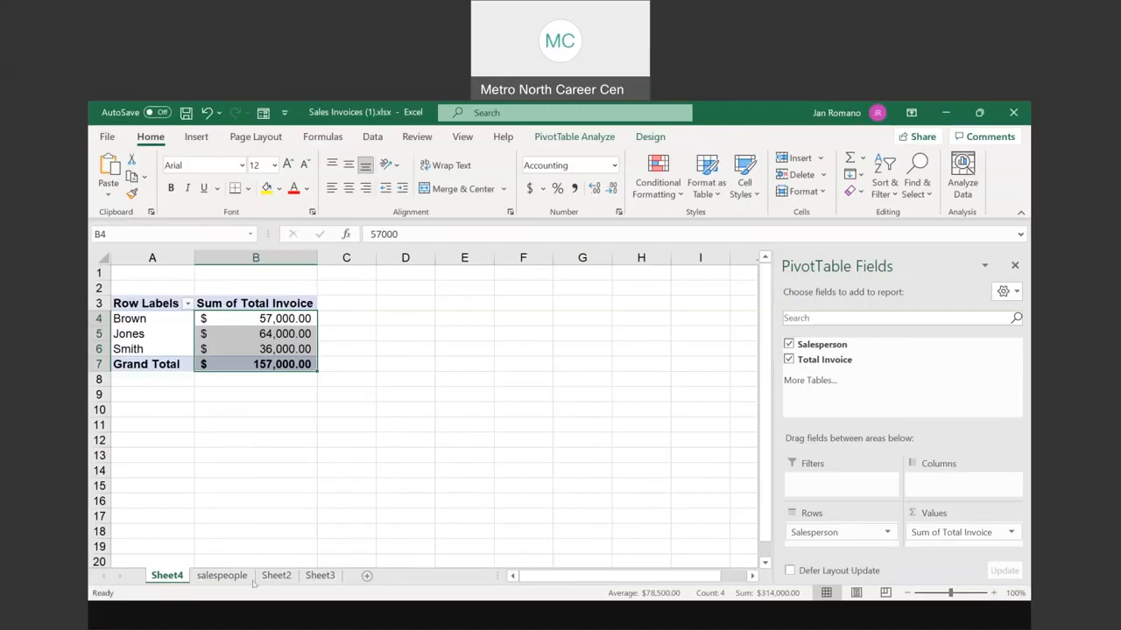
Step: Switch to the salespeople sheet and select the 18,000 invoice in B5
{"action": "left_click", "coordinate": [221, 575]}
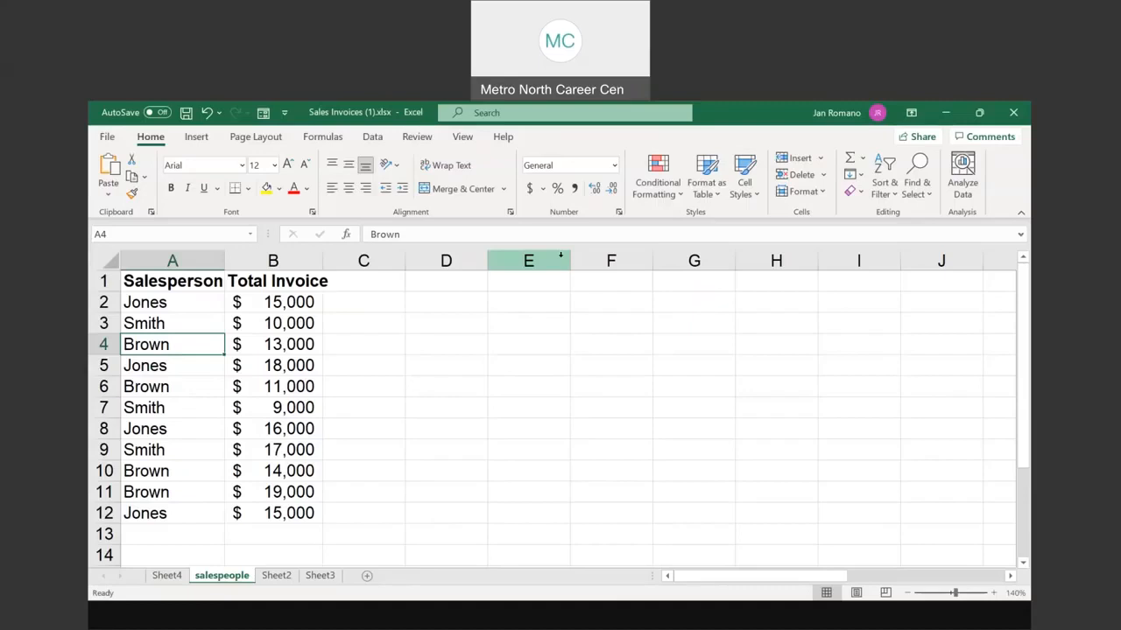
{"action": "left_click", "coordinate": [261, 372]}
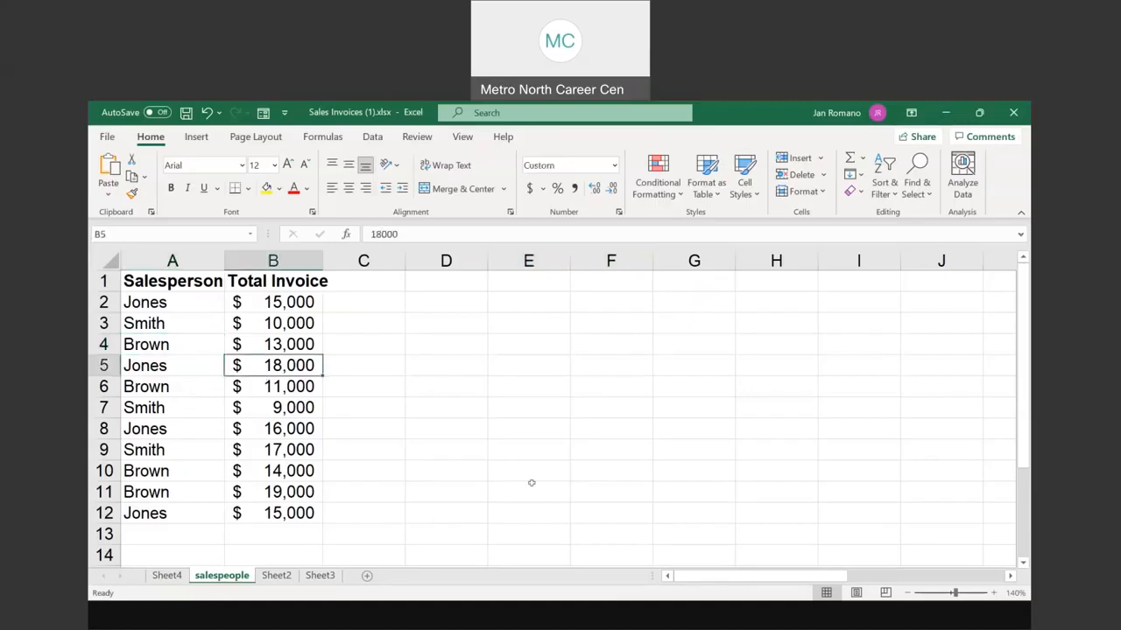
Step: Advance the slides to 'Change The Default Calculation (Sum)', then return to the Sales Invoices workbook
{"action": "left_click", "coordinate": [611, 479]}
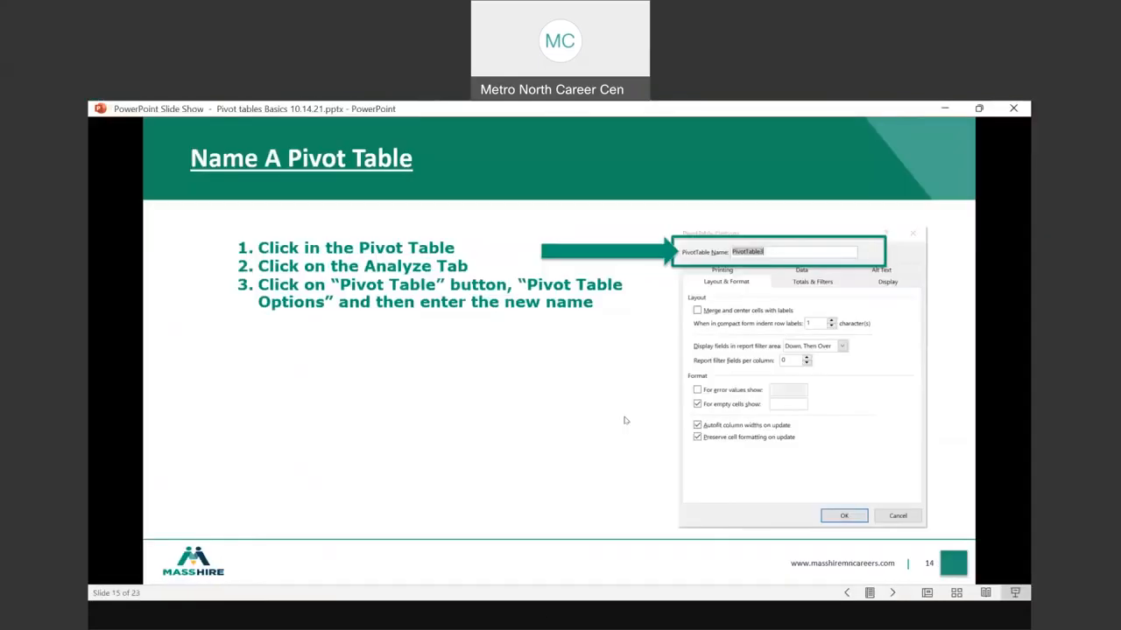
{"action": "left_click", "coordinate": [625, 420]}
{"action": "left_click", "coordinate": [607, 425]}
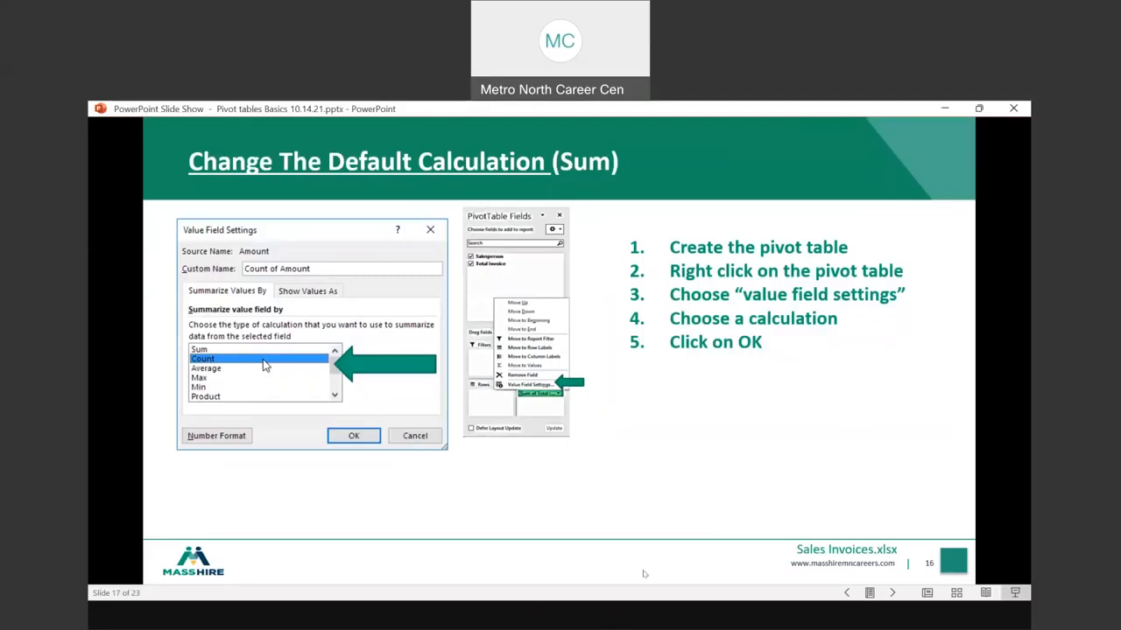
{"action": "left_click", "coordinate": [643, 573]}
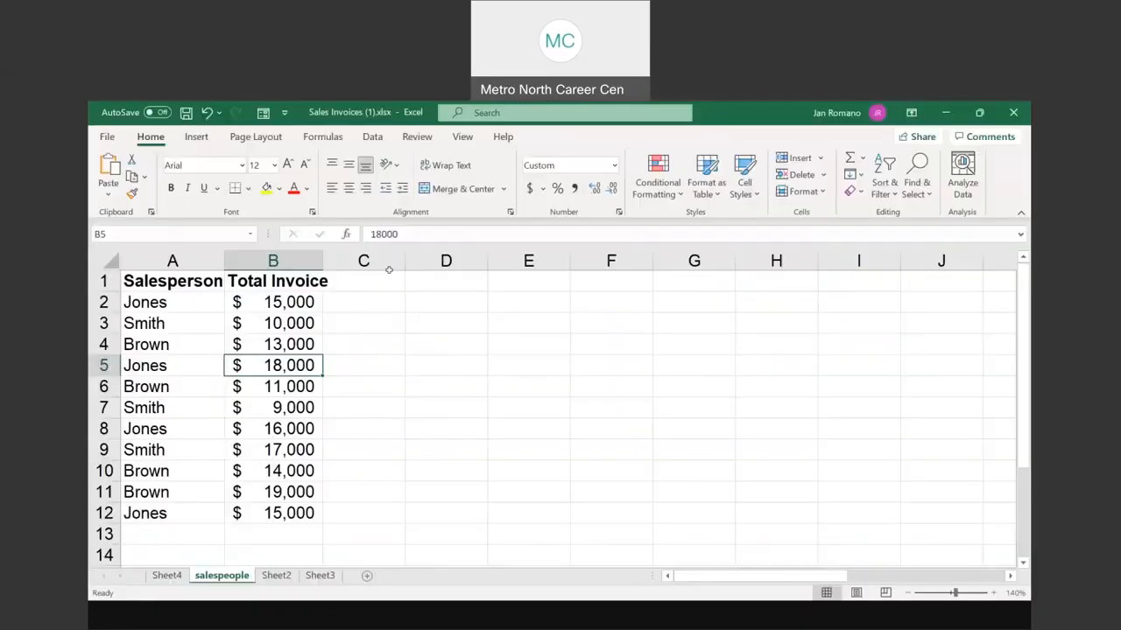
Step: Insert a new-sheet PivotTable summing Total Invoice by Salesperson: Brown 57000, Jones 64000, Smith 36000
{"action": "left_click", "coordinate": [194, 138]}
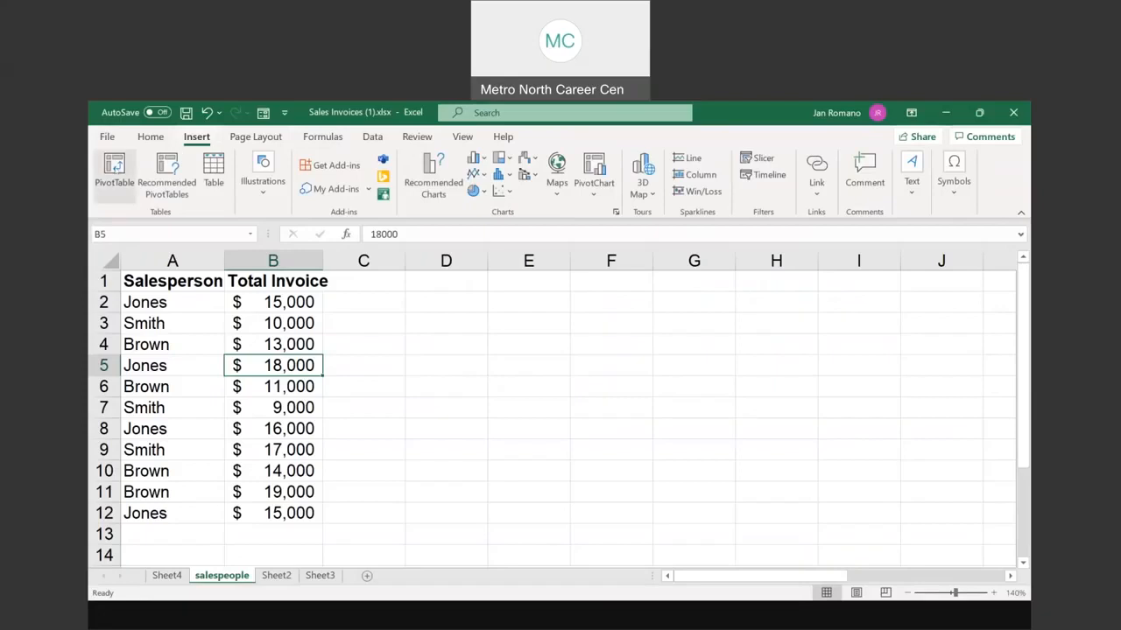
{"action": "left_click", "coordinate": [115, 175]}
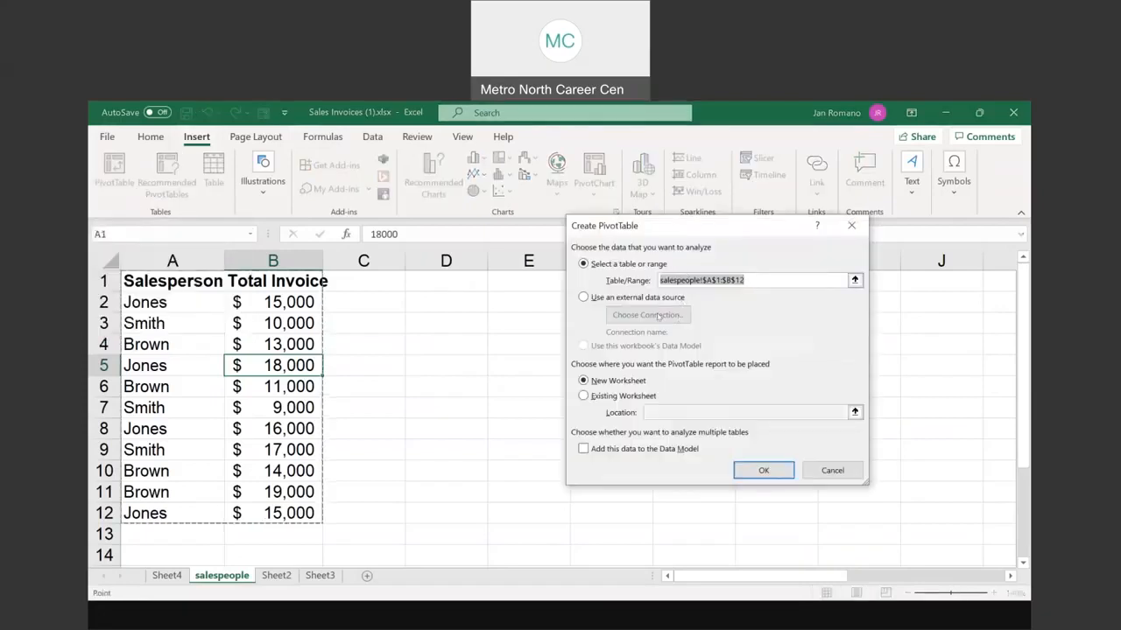
{"action": "left_click", "coordinate": [763, 471]}
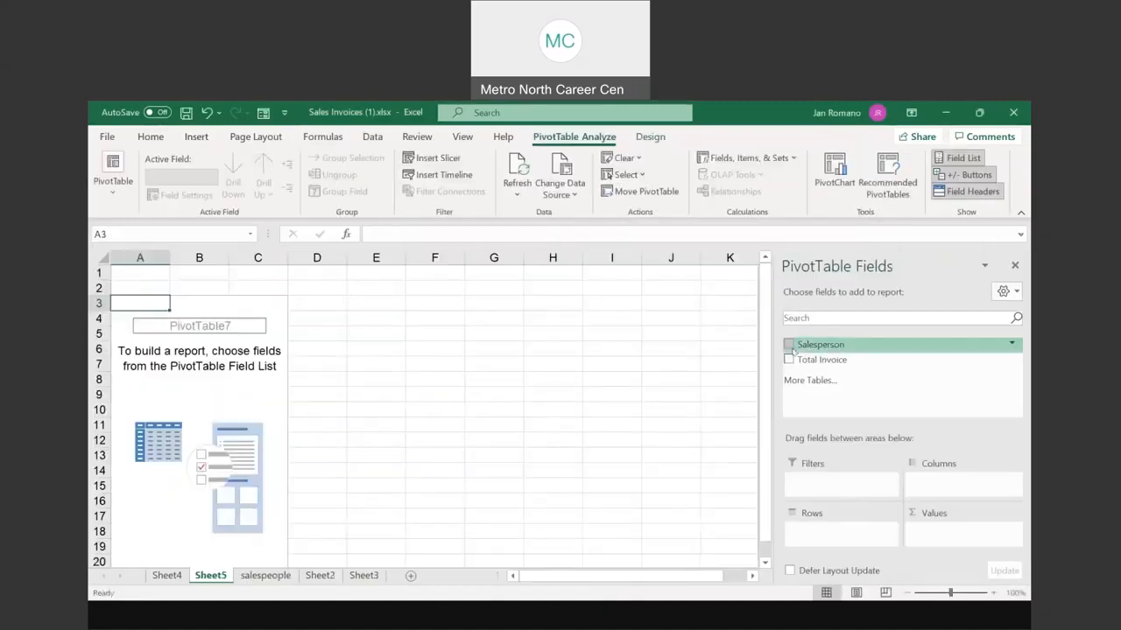
{"action": "left_click", "coordinate": [790, 345]}
{"action": "left_click", "coordinate": [790, 359]}
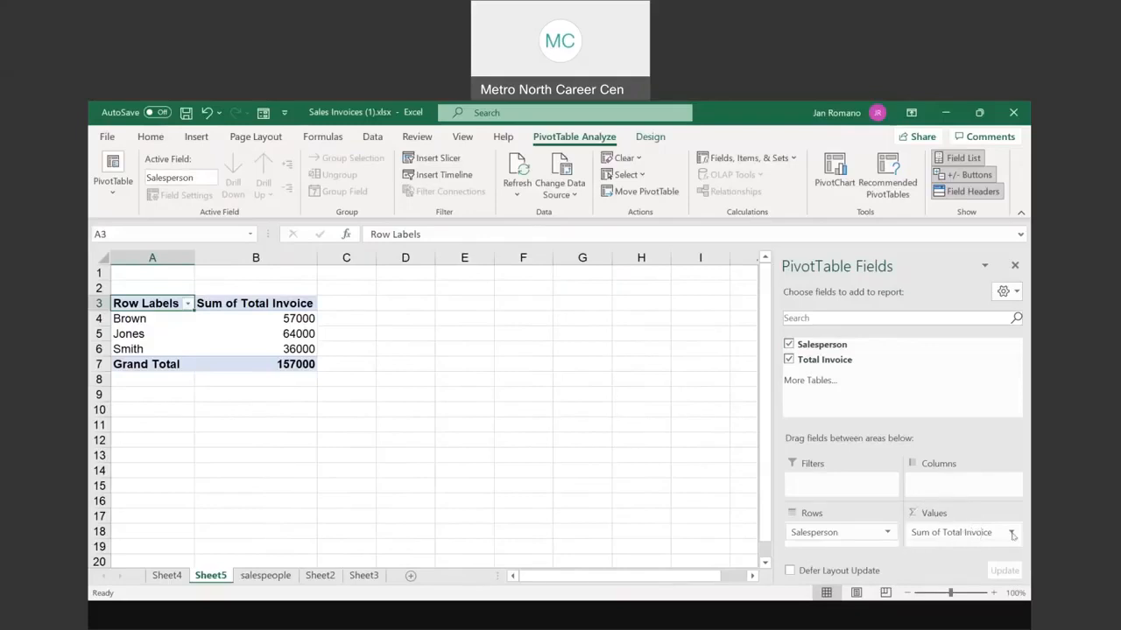
Step: Change the Total Invoice value field from Sum to Count: Brown 4, Jones 4, Smith 3
{"action": "left_click", "coordinate": [1011, 534]}
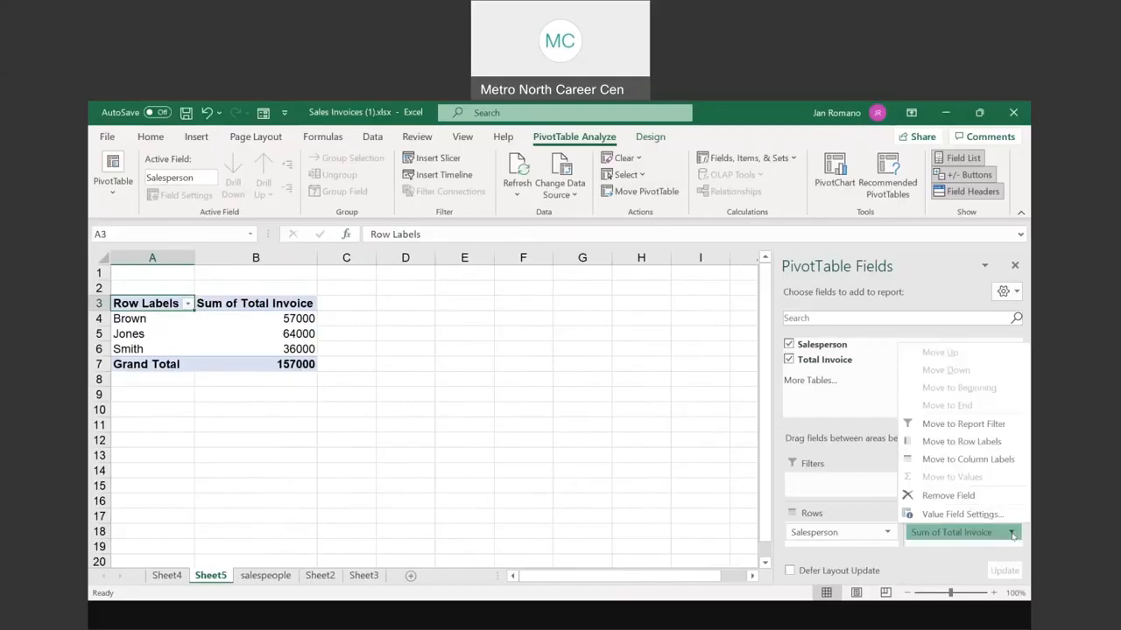
{"action": "left_click", "coordinate": [952, 515]}
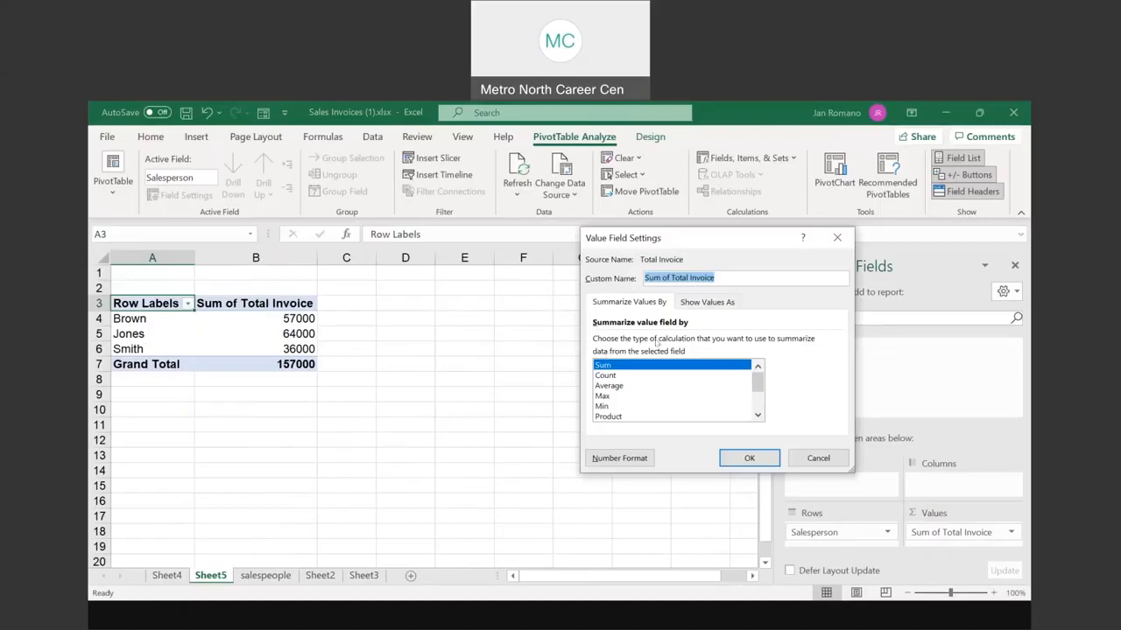
{"action": "mouse_move", "coordinate": [759, 383]}
{"action": "left_mouse_down"}
{"action": "mouse_move", "coordinate": [759, 417]}
{"action": "mouse_move", "coordinate": [758, 377]}
{"action": "left_mouse_up"}
{"action": "left_click", "coordinate": [613, 375]}
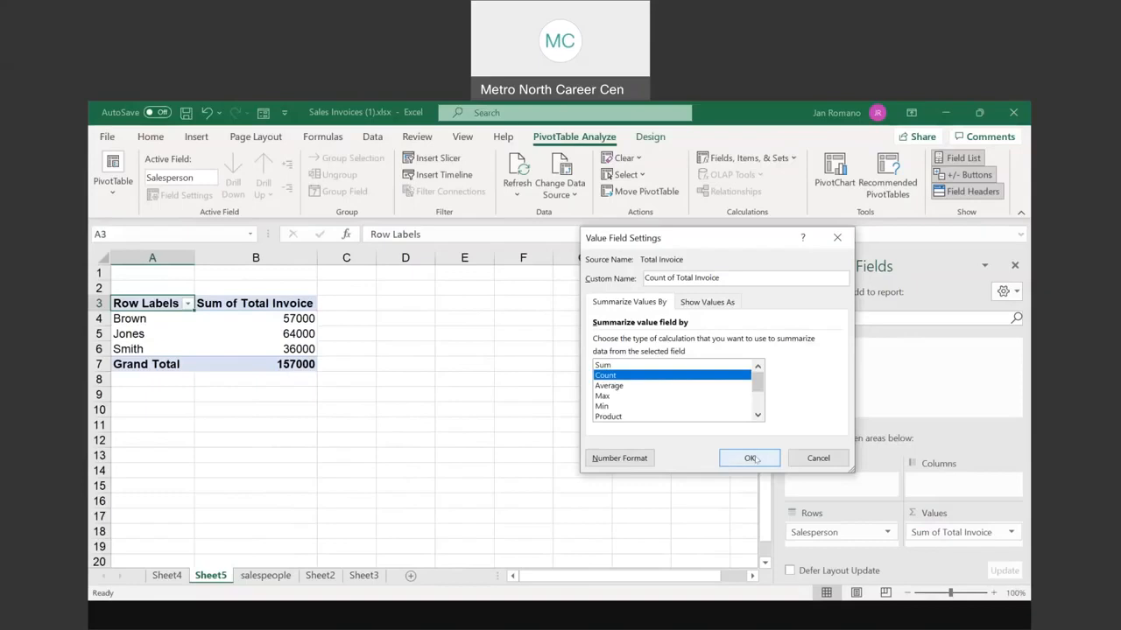
{"action": "left_click", "coordinate": [751, 457]}
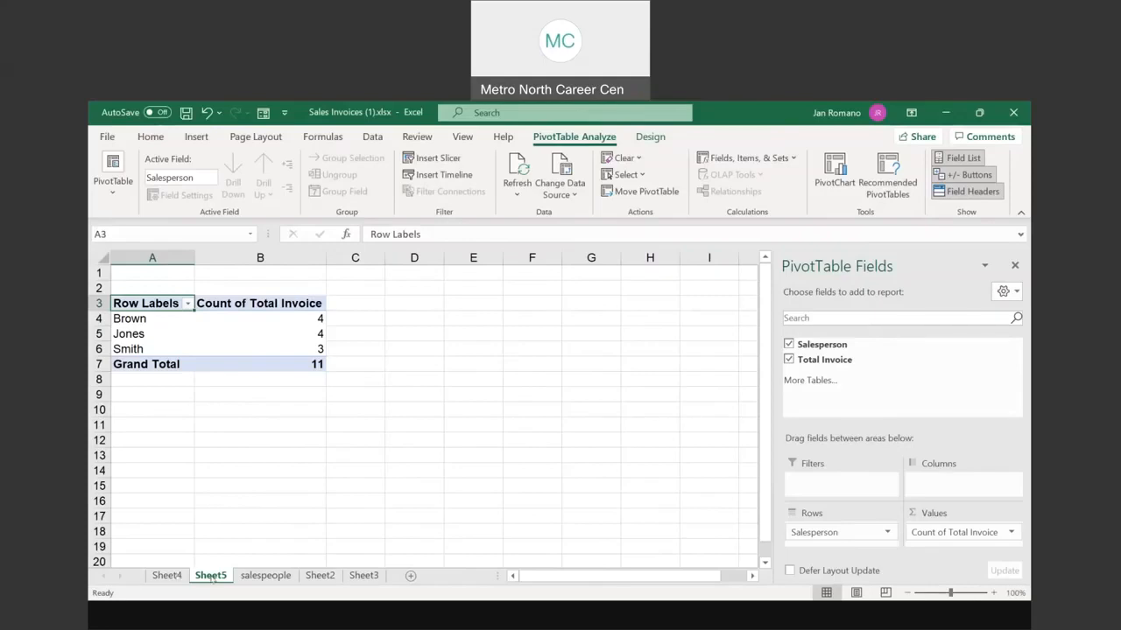
Step: Rename the Sheet5 tab to 'count'
{"action": "double_click", "coordinate": [210, 576]}
{"action": "type", "text": "count"}
{"action": "left_click", "coordinate": [166, 575]}
Step: Rename Sheet4 to 'total money' and the count pivot's sheet to 'total invoices'
{"action": "double_click", "coordinate": [166, 575]}
{"action": "type", "text": "sum"}
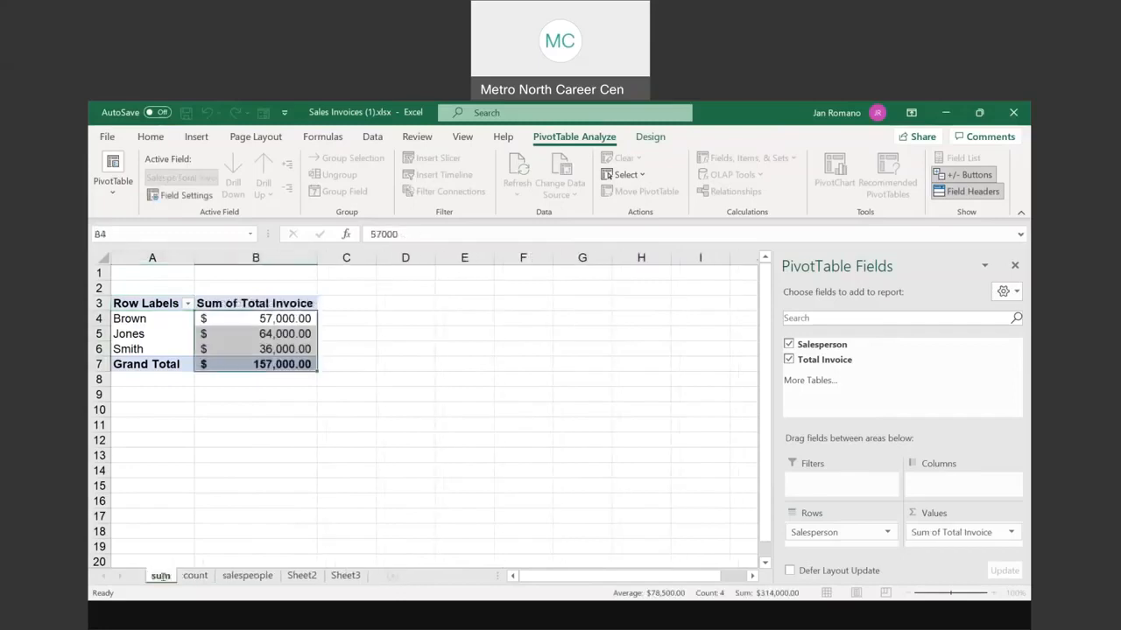
{"action": "key", "text": "BackSpace"}
{"action": "key", "text": "BackSpace"}
{"action": "key", "text": "BackSpace"}
{"action": "type", "text": "t"}
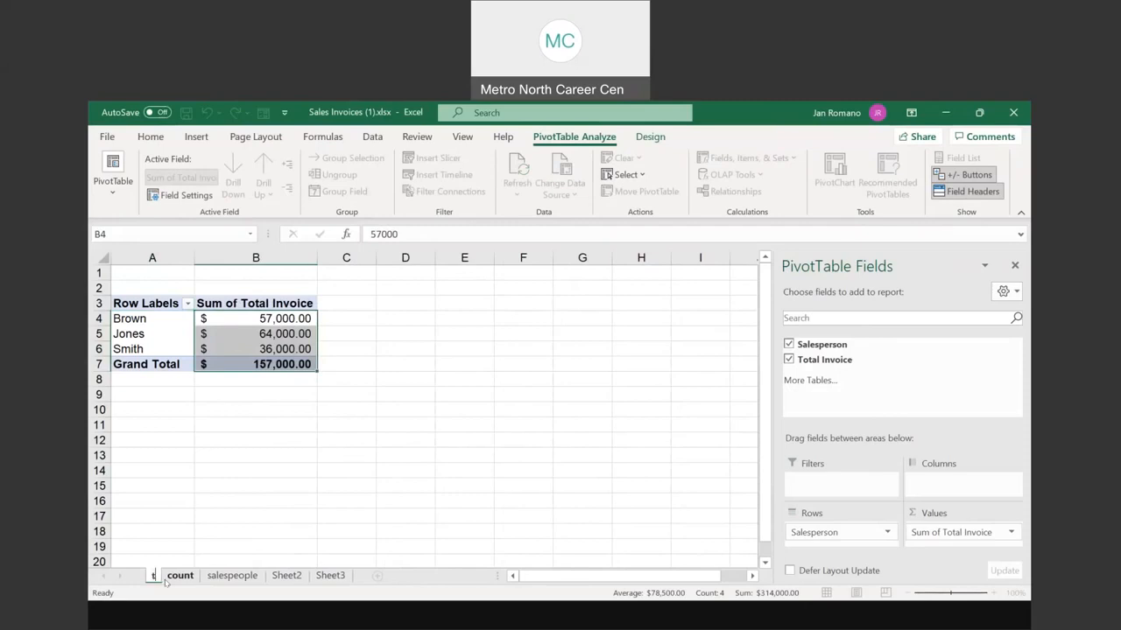
{"action": "type", "text": "otal money"}
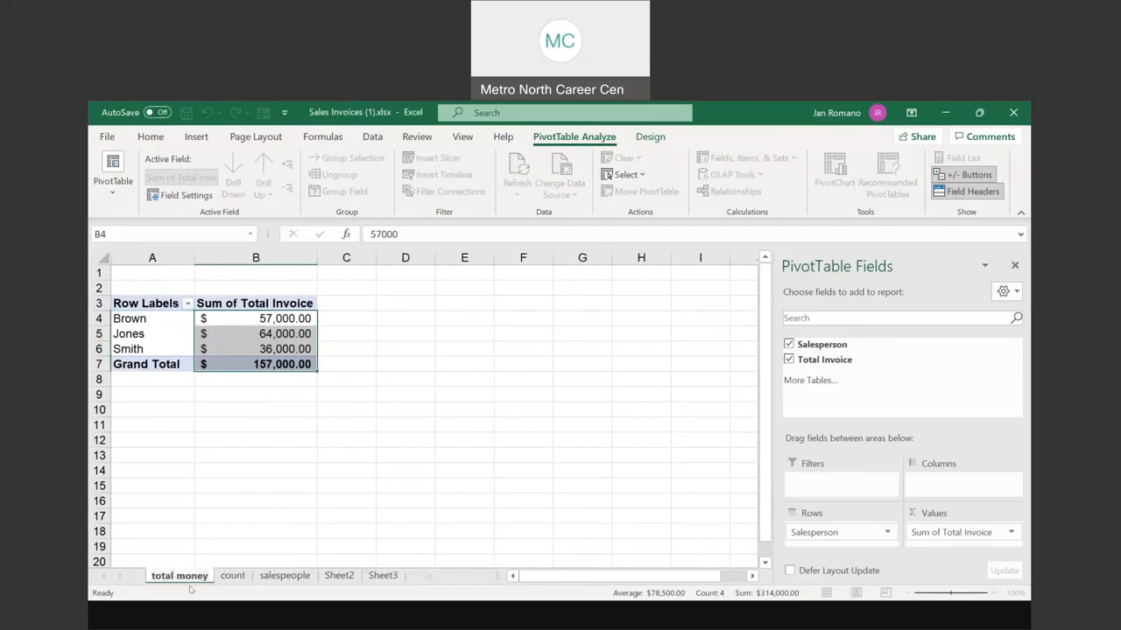
{"action": "double_click", "coordinate": [232, 575]}
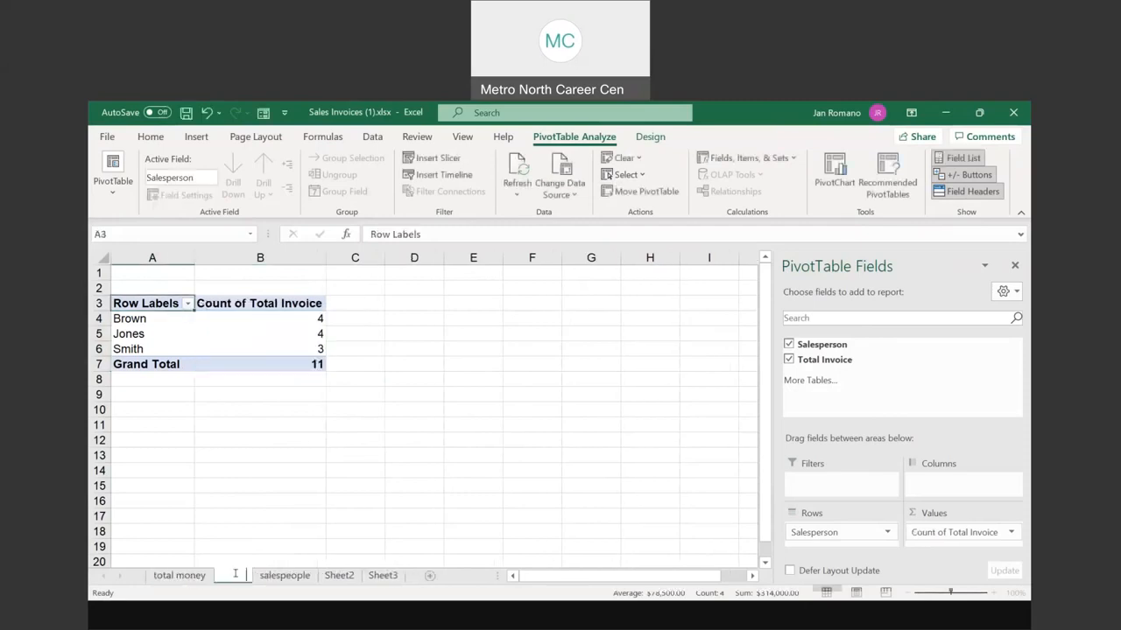
{"action": "type", "text": "tota"}
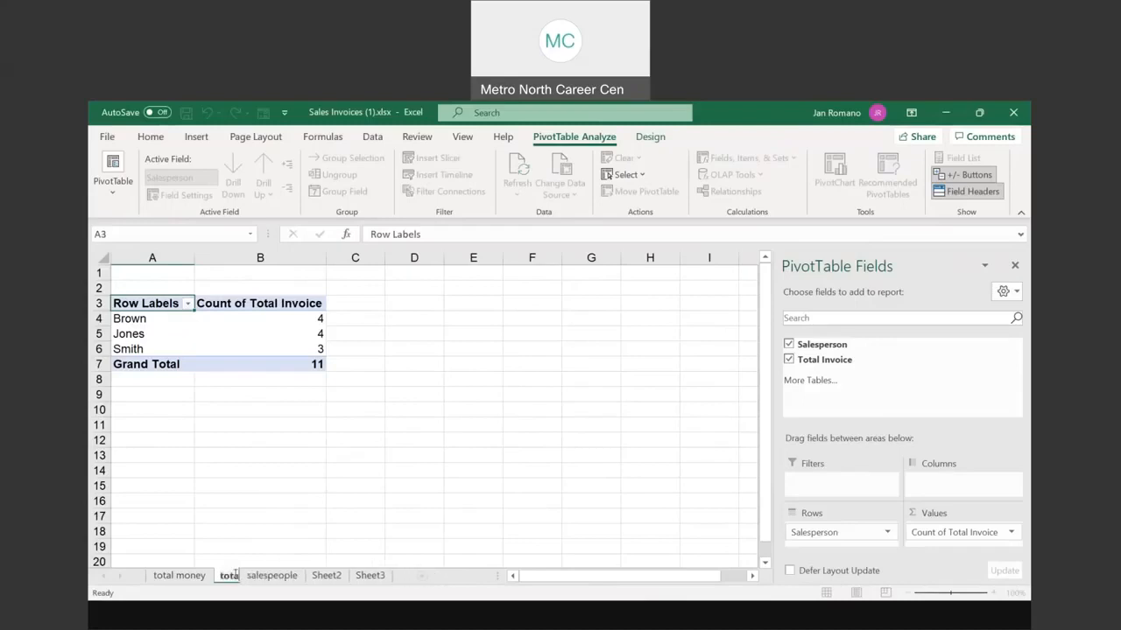
{"action": "type", "text": "l invoices"}
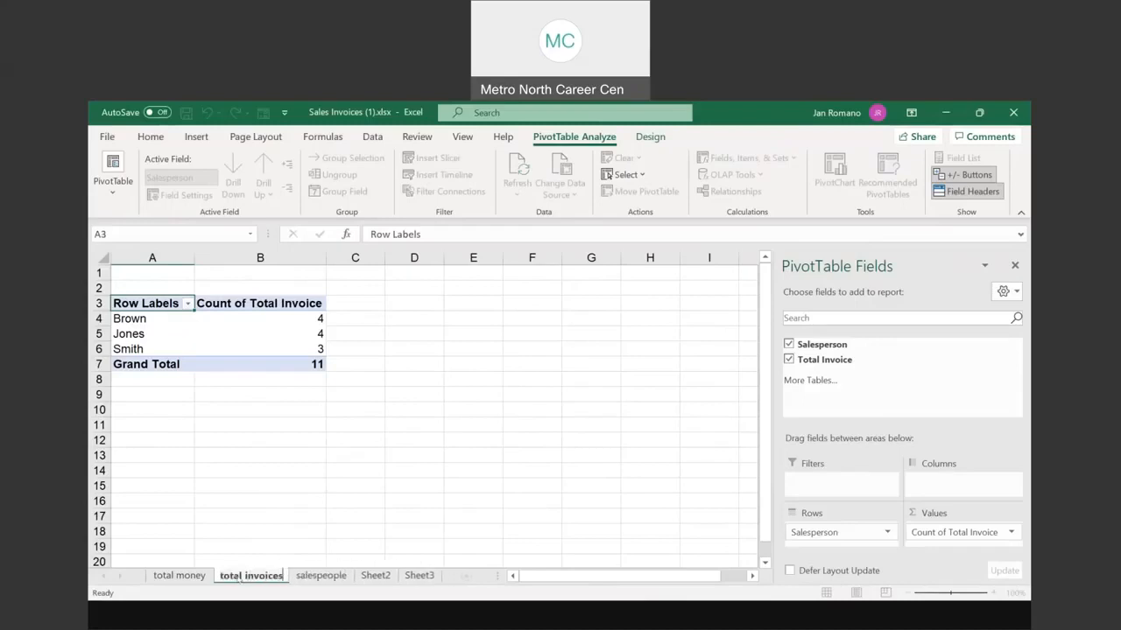
{"action": "key", "text": "Return"}
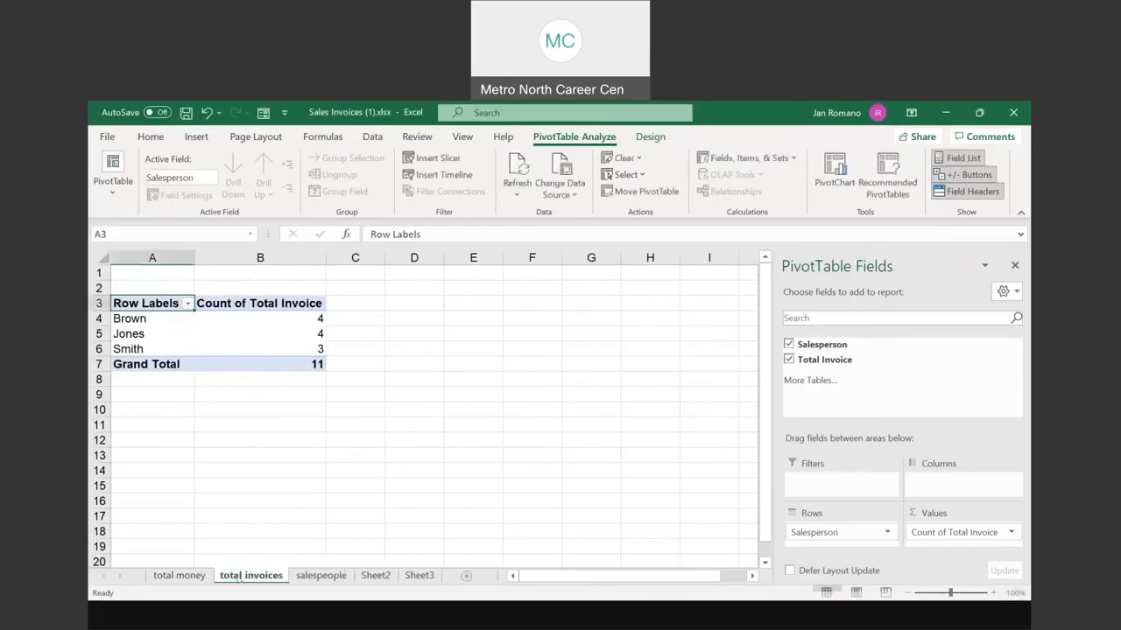
Step: Create a PivotTable from the salespeople data on a new sheet with Salesperson and summed Total Invoice
{"action": "left_click", "coordinate": [322, 578]}
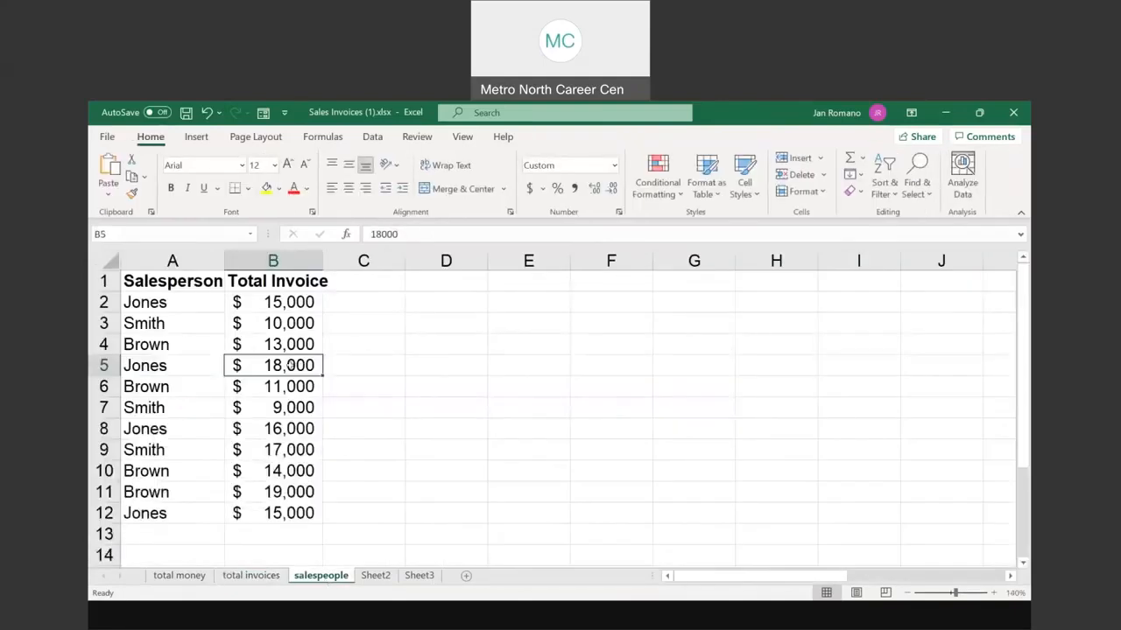
{"action": "left_click", "coordinate": [203, 140]}
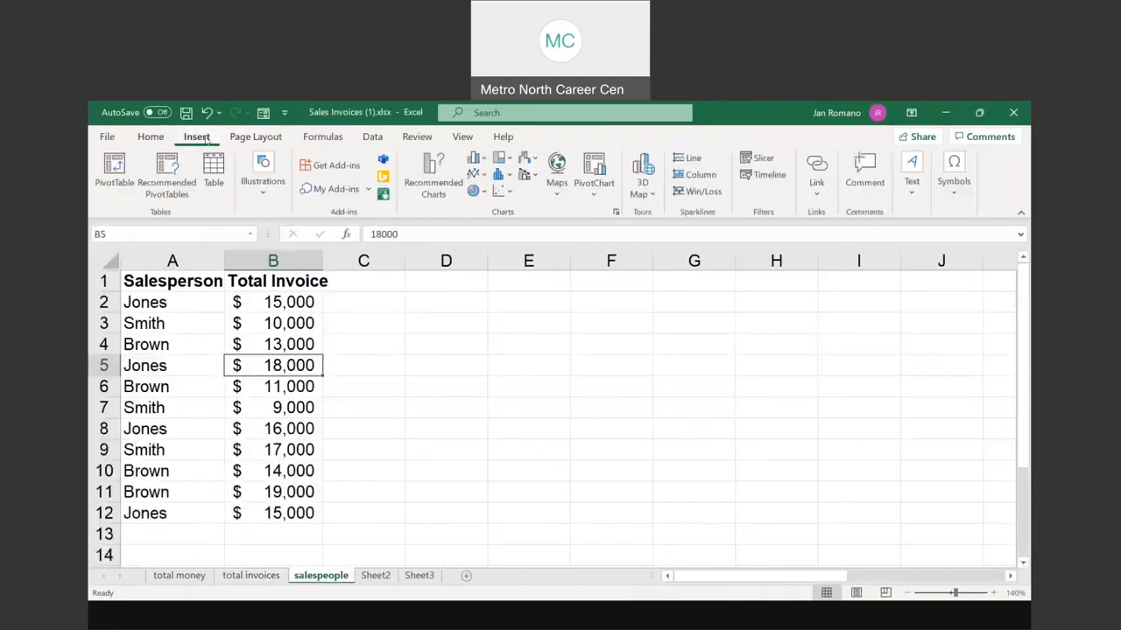
{"action": "left_click", "coordinate": [114, 176]}
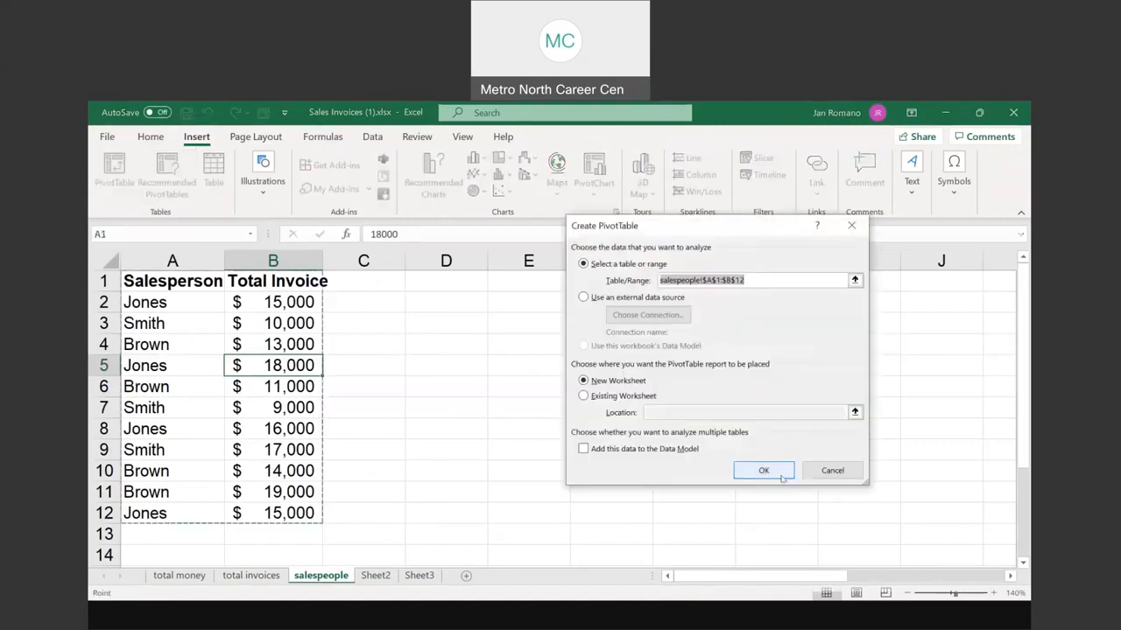
{"action": "left_click", "coordinate": [780, 474]}
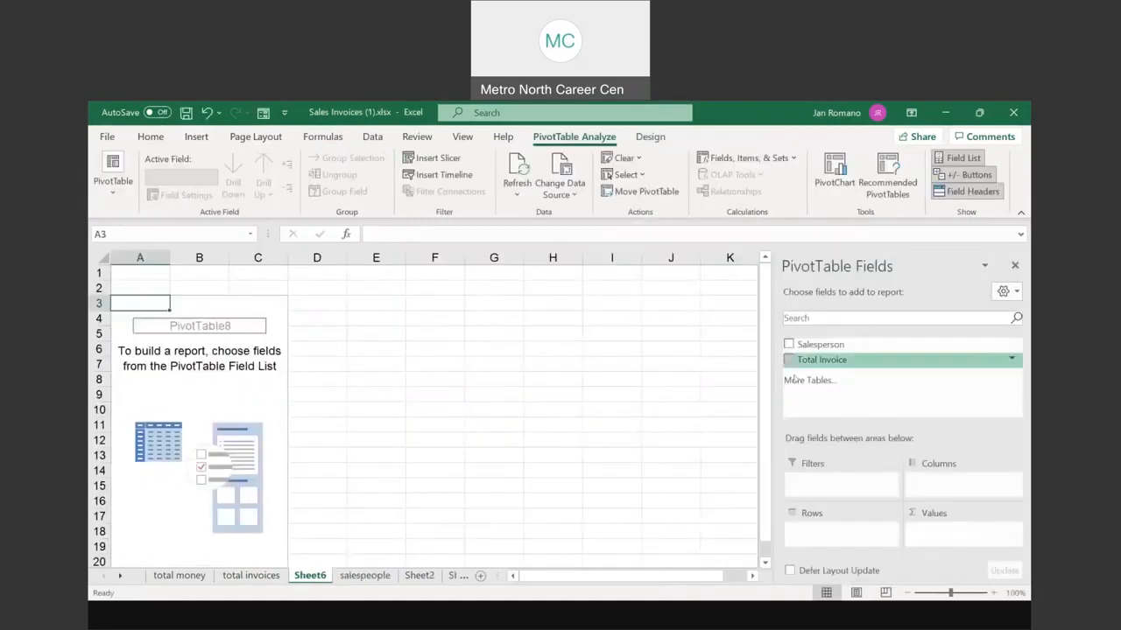
{"action": "left_click", "coordinate": [788, 345]}
{"action": "left_click", "coordinate": [789, 359]}
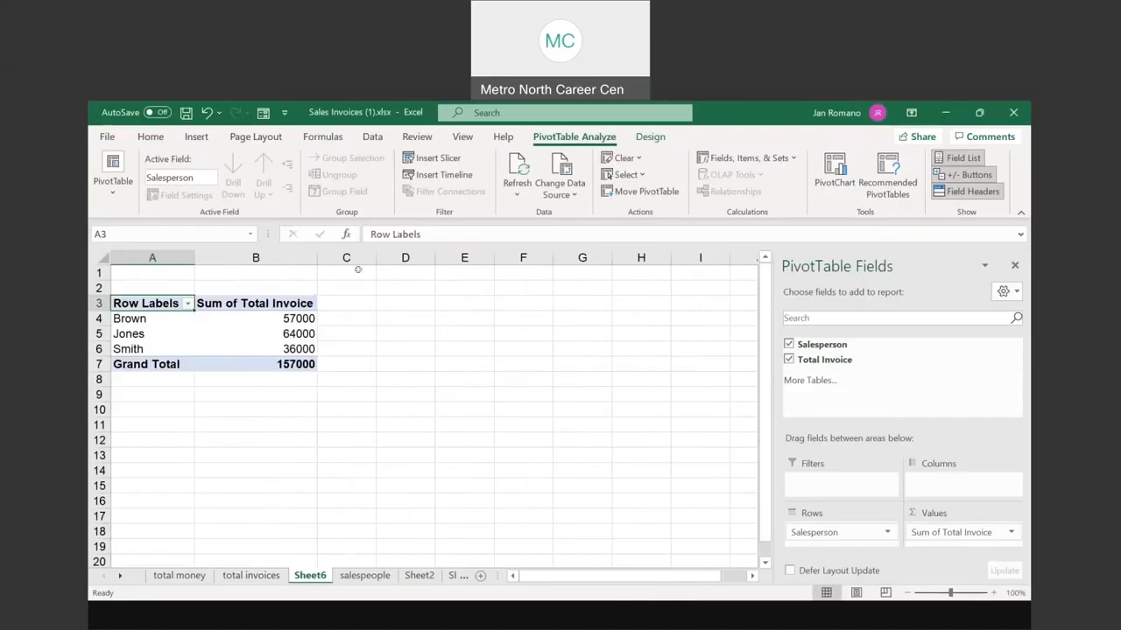
Step: Format the invoice totals in B4:B7 as Accounting currency
{"action": "left_click_drag", "start_coordinate": [276, 324], "coordinate": [293, 362]}
{"action": "left_click", "coordinate": [150, 136]}
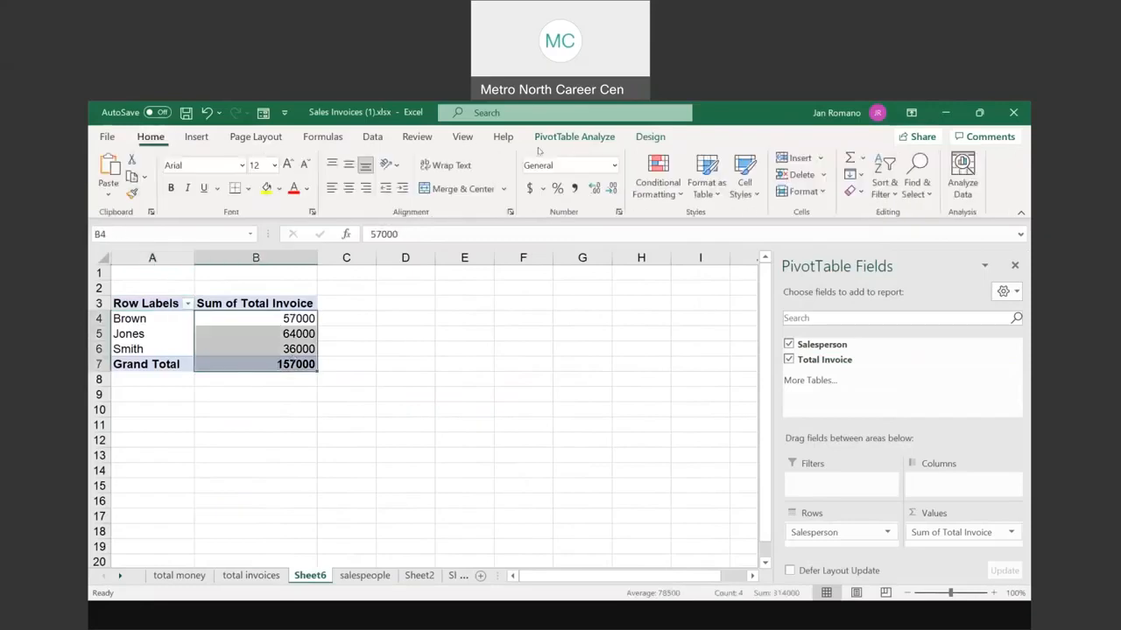
{"action": "left_click", "coordinate": [528, 189]}
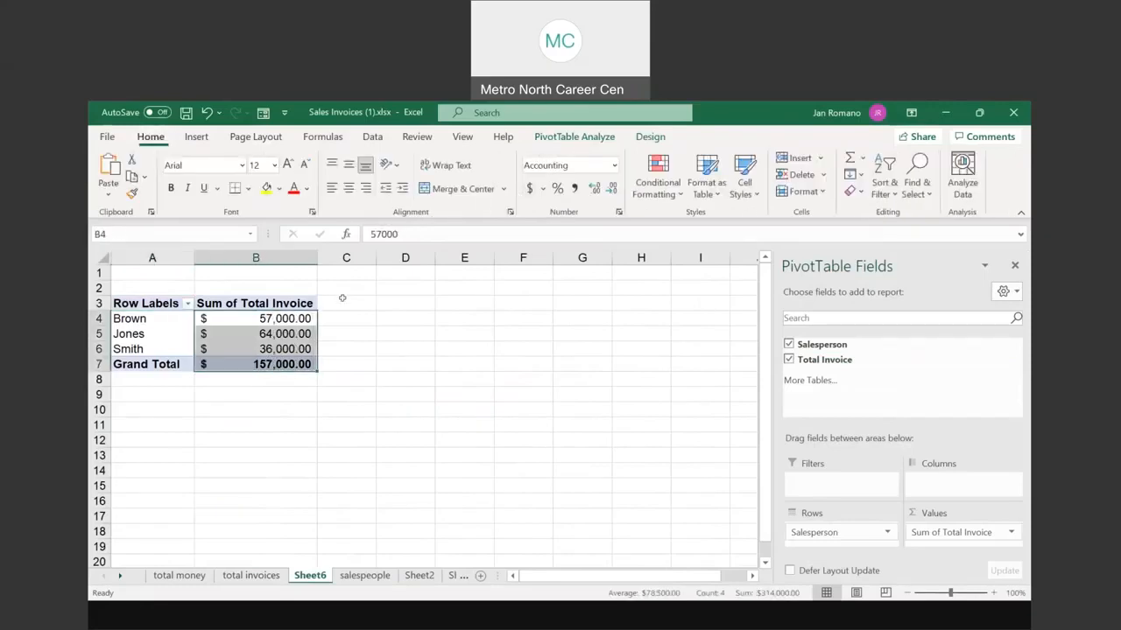
{"action": "left_click", "coordinate": [263, 319]}
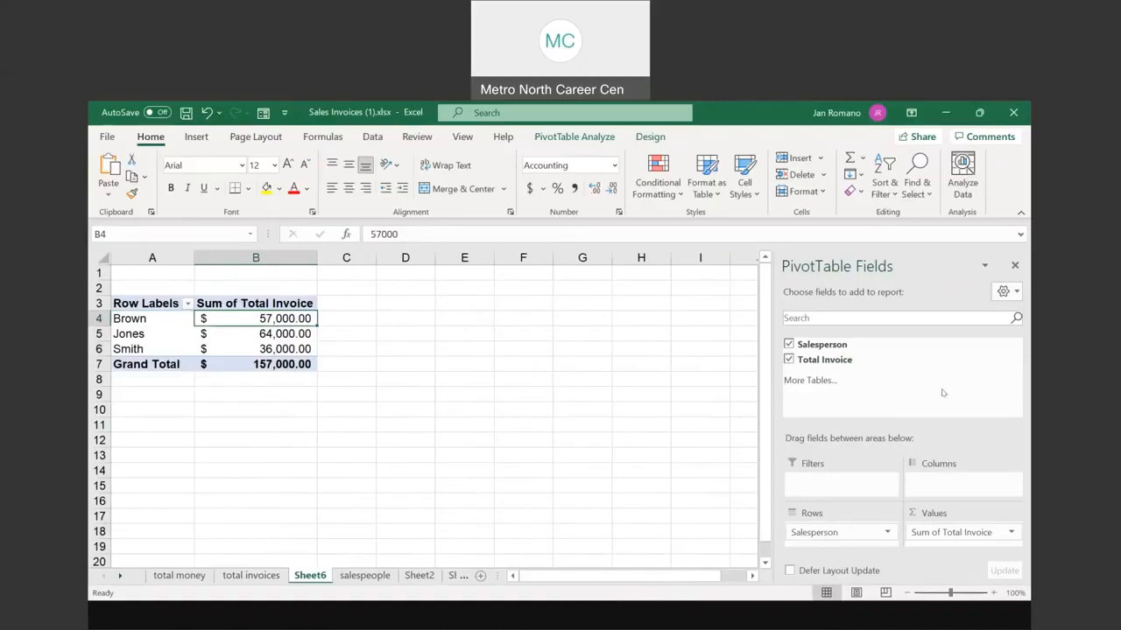
{"action": "left_click", "coordinate": [370, 433]}
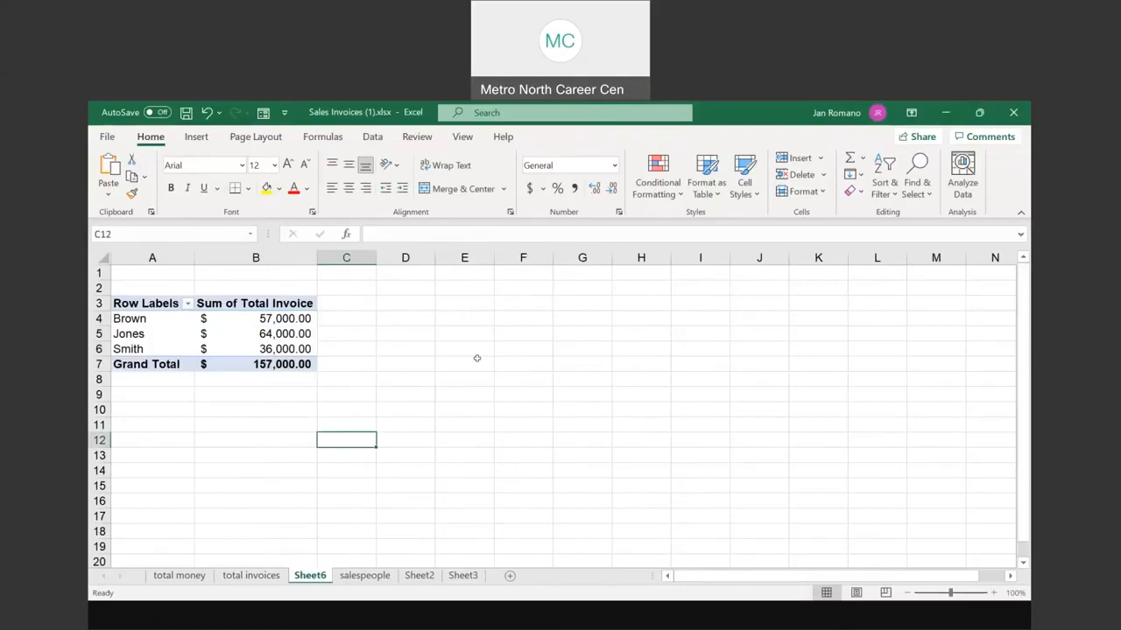
{"action": "left_click", "coordinate": [496, 298]}
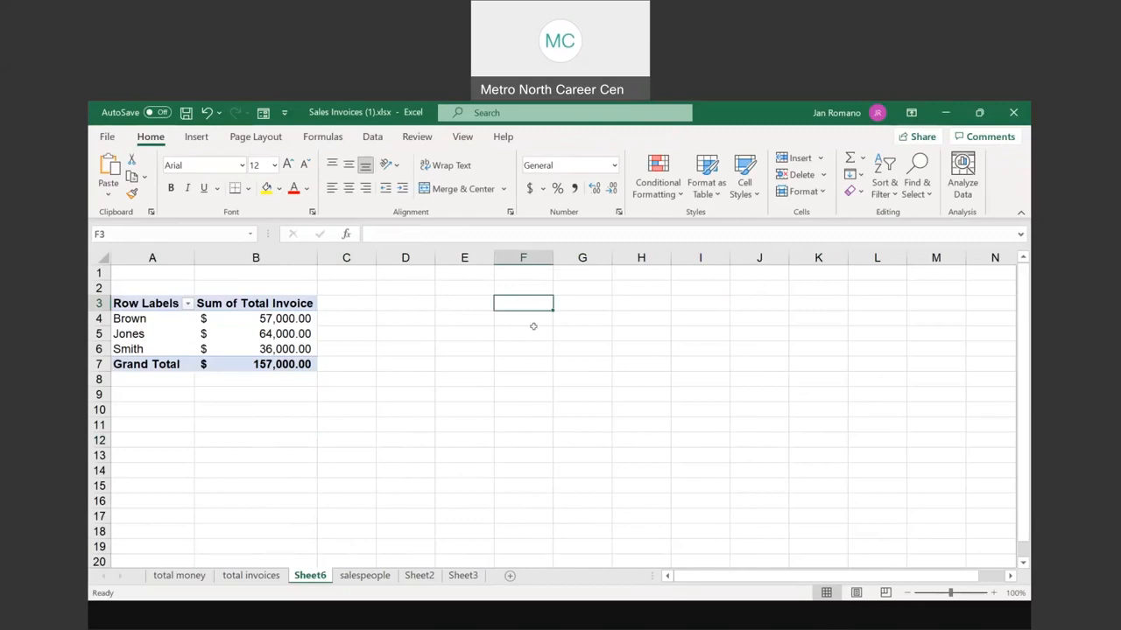
{"action": "left_click", "coordinate": [208, 333]}
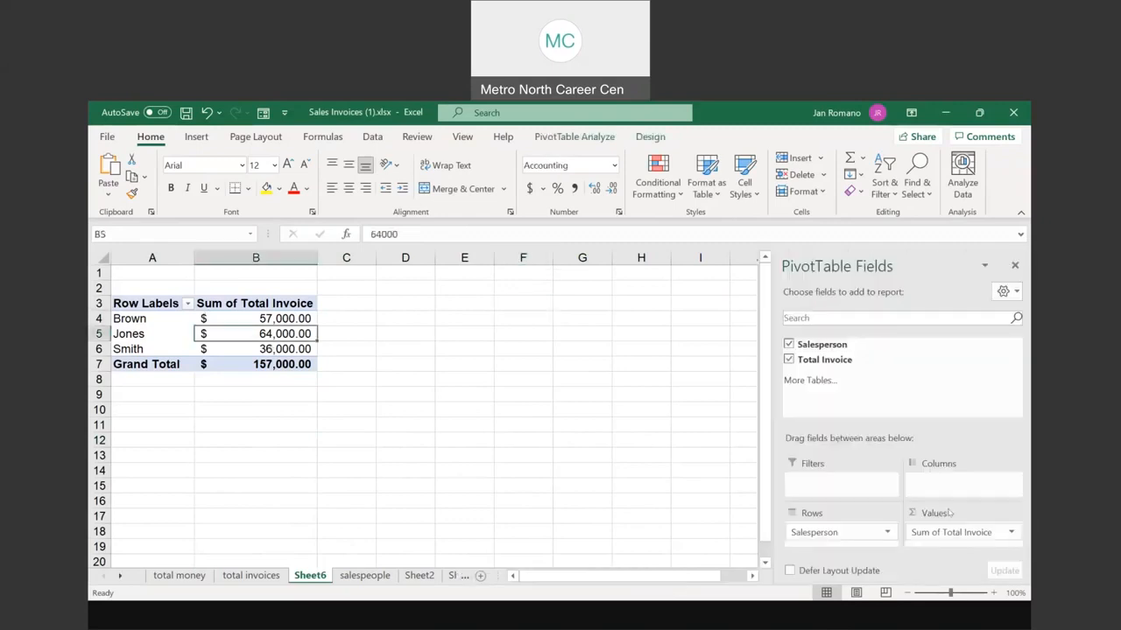
{"action": "left_click", "coordinate": [834, 363]}
Step: Add Total Invoice to Values a second time and set it to Count
{"action": "left_click", "coordinate": [829, 359]}
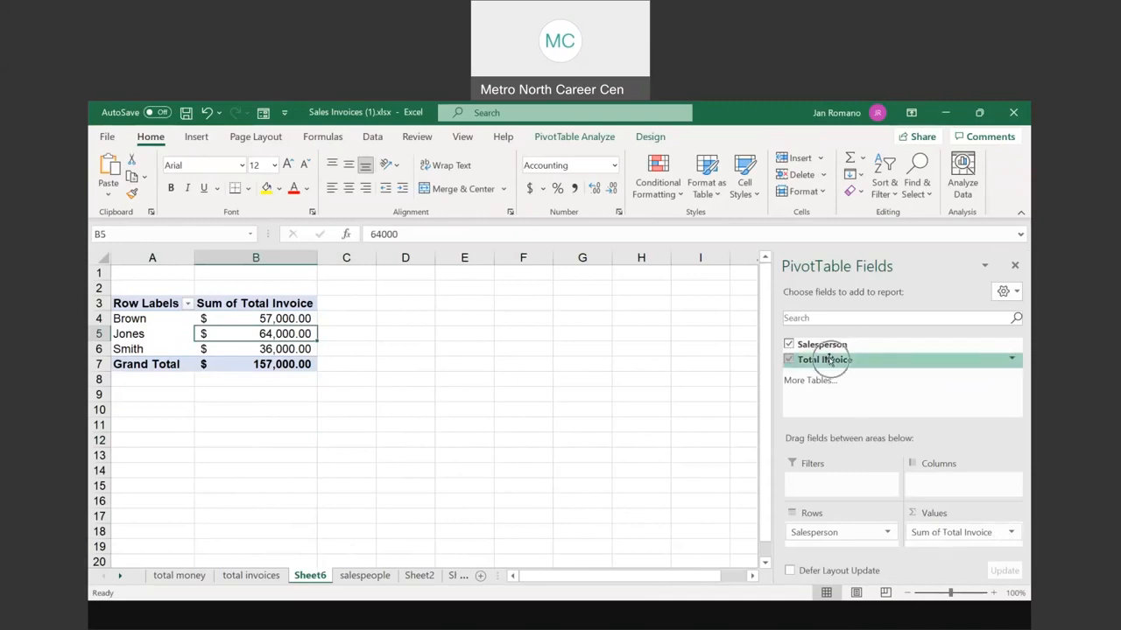
{"action": "left_click_drag", "start_coordinate": [829, 360], "coordinate": [927, 534]}
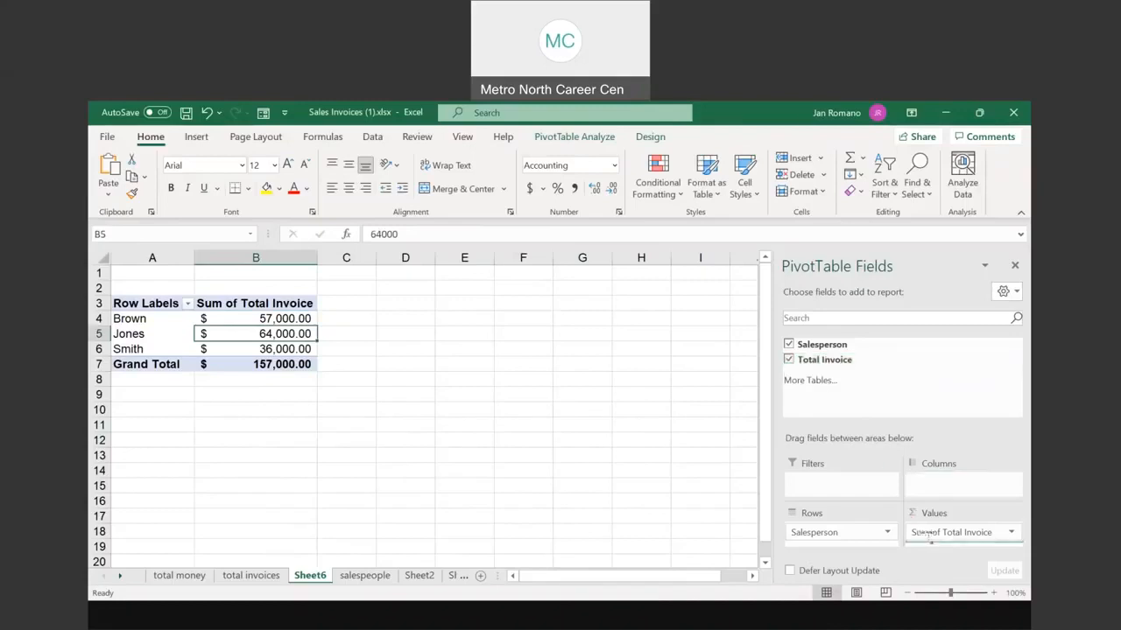
{"action": "left_click_drag", "start_coordinate": [927, 537], "coordinate": [927, 537]}
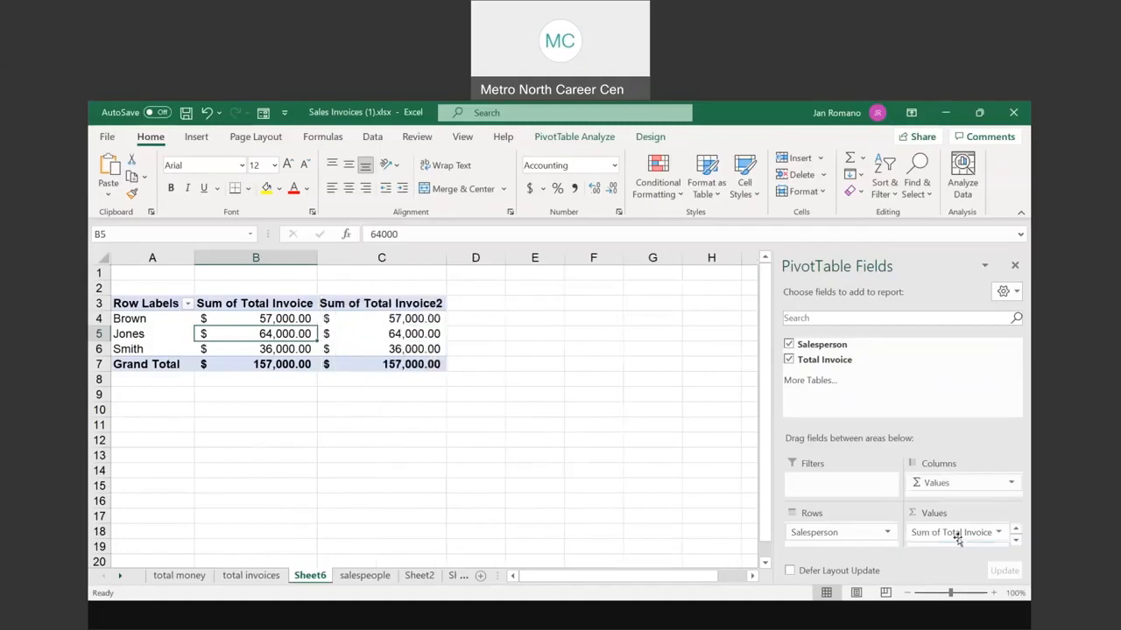
{"action": "left_click", "coordinate": [1016, 543]}
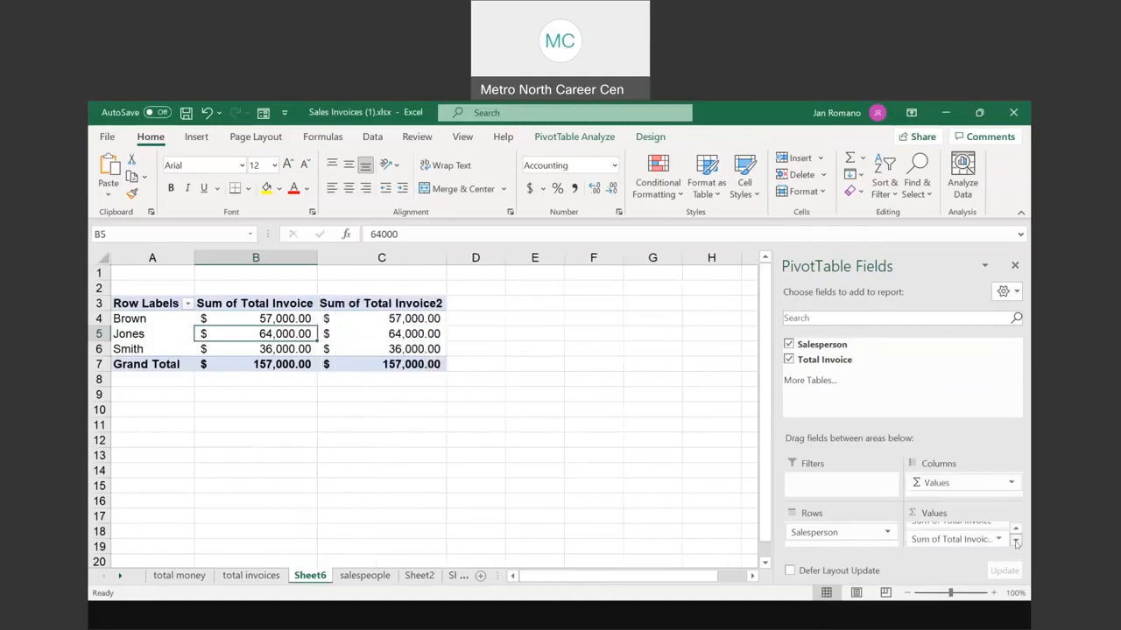
{"action": "left_click", "coordinate": [1015, 543]}
{"action": "left_click", "coordinate": [1017, 531]}
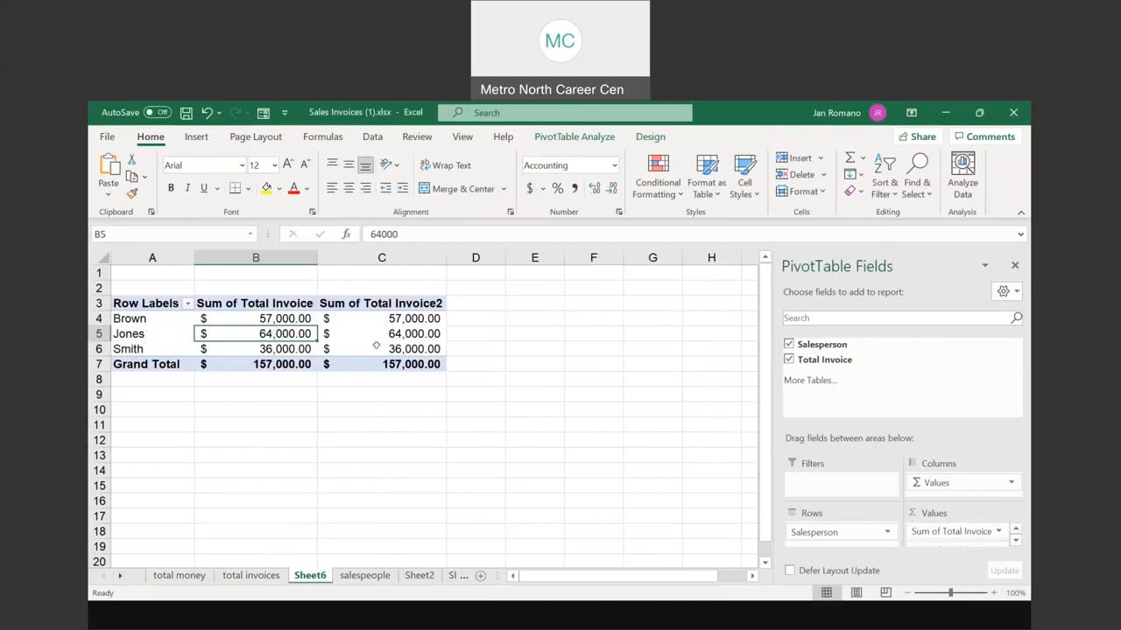
{"action": "left_click", "coordinate": [1016, 542]}
{"action": "left_click", "coordinate": [964, 537]}
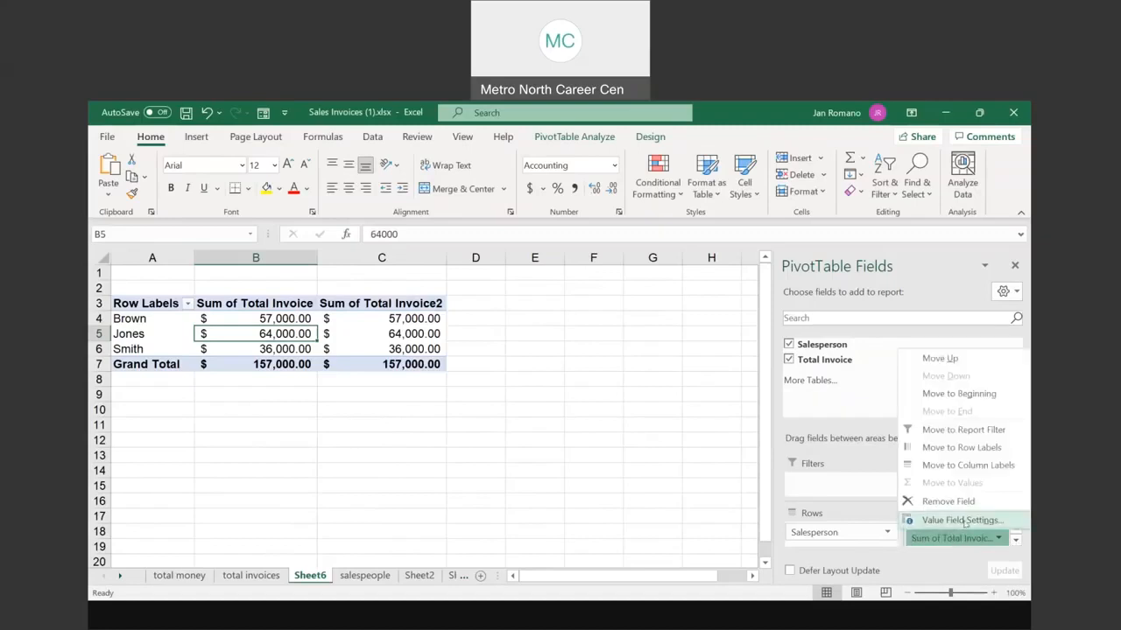
{"action": "left_click", "coordinate": [961, 520]}
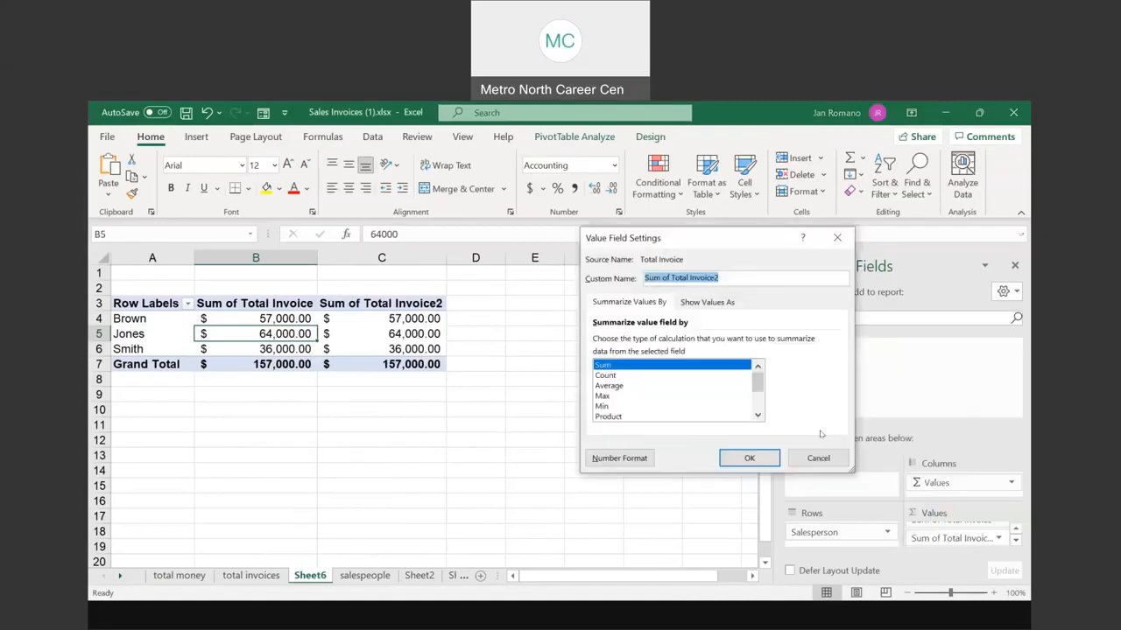
{"action": "left_click", "coordinate": [604, 376]}
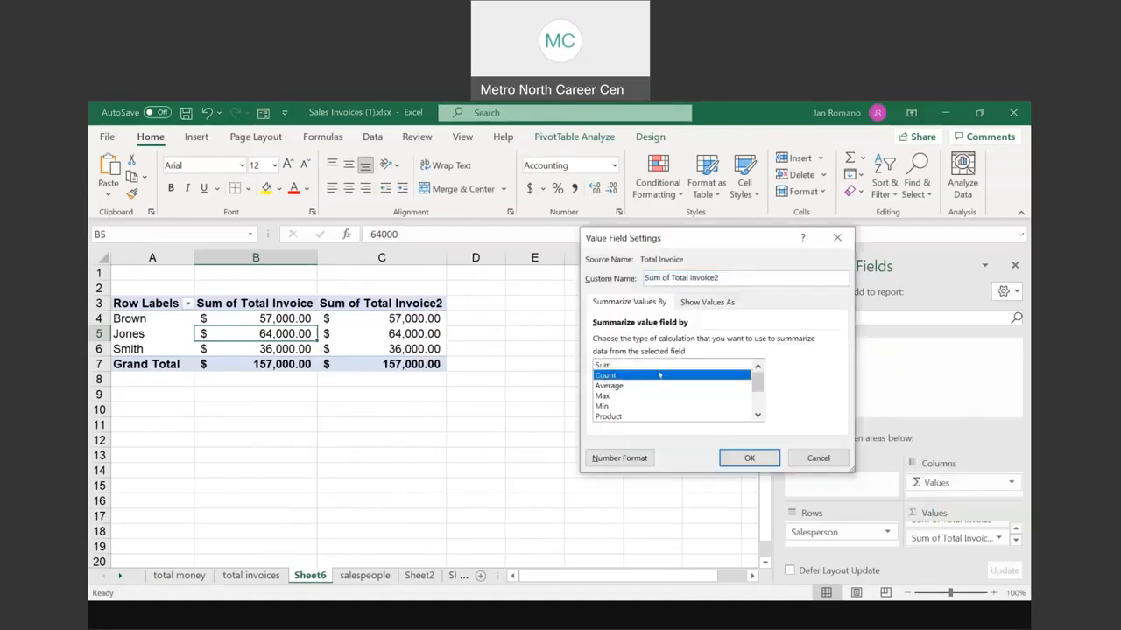
{"action": "left_click", "coordinate": [749, 458]}
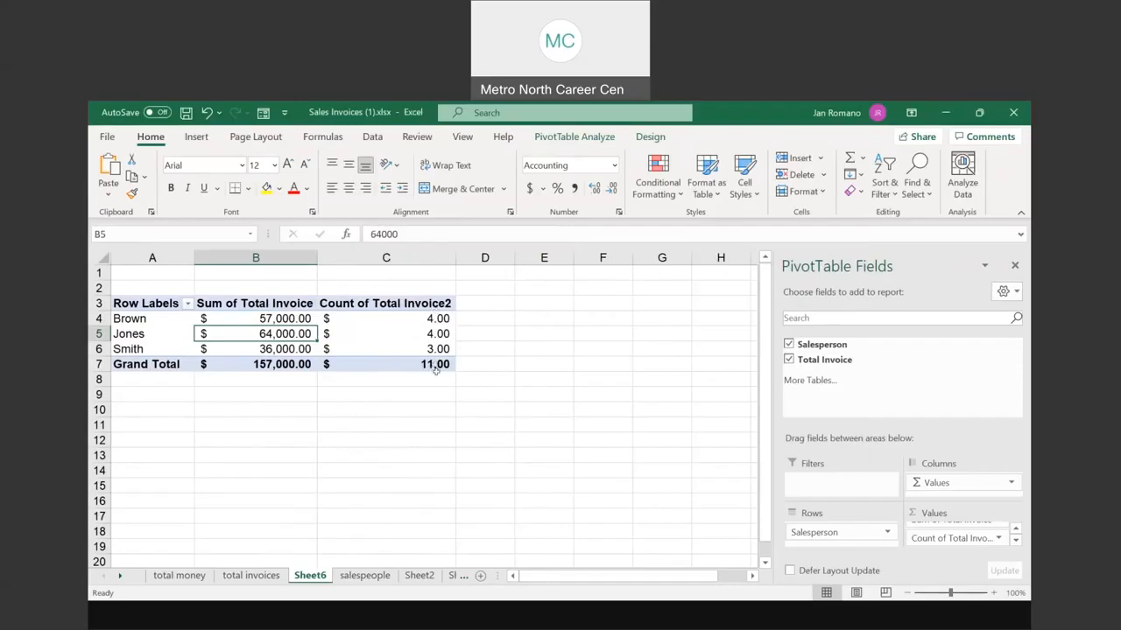
Step: Show the counts in C4:C7 as whole numbers using Comma Style without decimals
{"action": "left_click", "coordinate": [431, 322]}
{"action": "left_click_drag", "start_coordinate": [431, 322], "coordinate": [427, 364]}
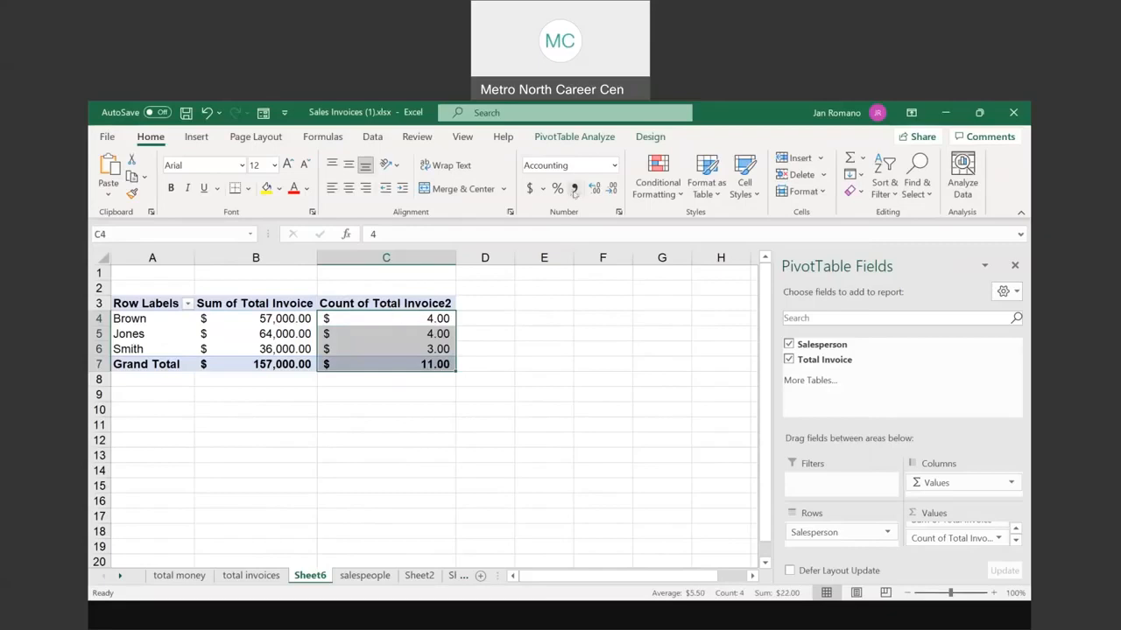
{"action": "left_click", "coordinate": [574, 191]}
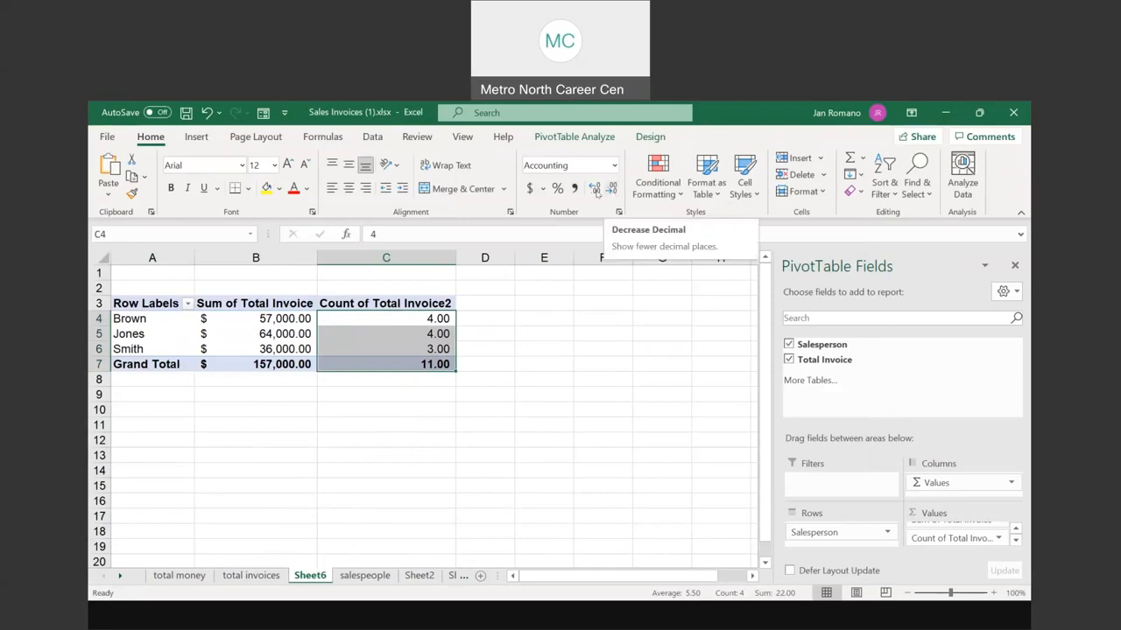
{"action": "left_click", "coordinate": [610, 191]}
{"action": "left_click", "coordinate": [610, 191]}
{"action": "left_click", "coordinate": [610, 191]}
{"action": "left_click", "coordinate": [610, 191]}
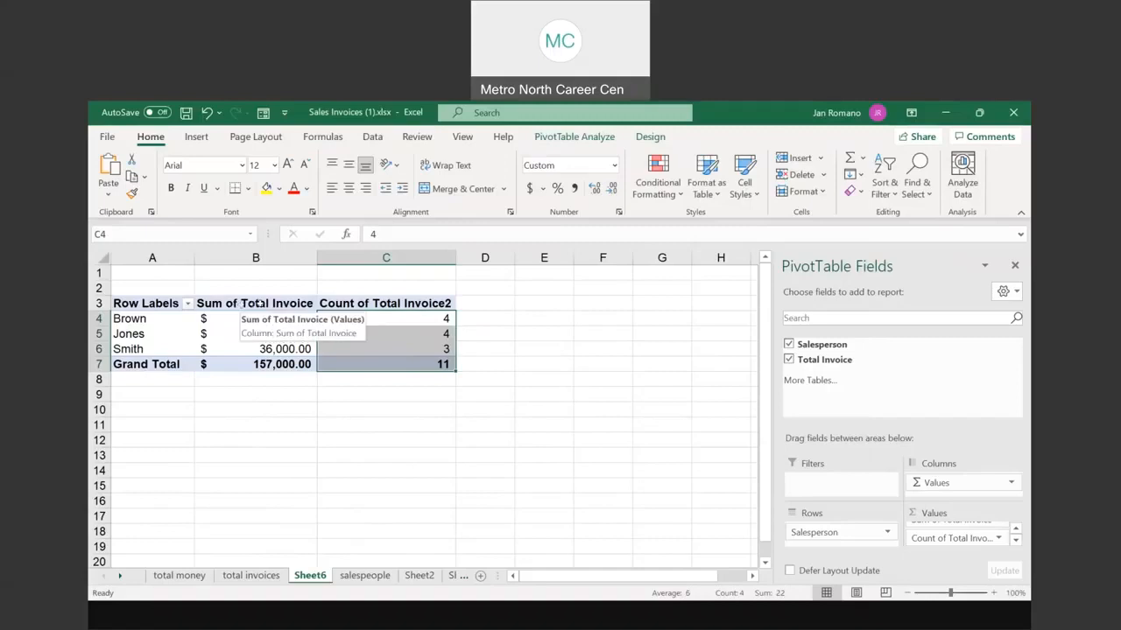
Step: Rename the Row Labels header in A3 to 'Salespeople'
{"action": "double_click", "coordinate": [144, 303]}
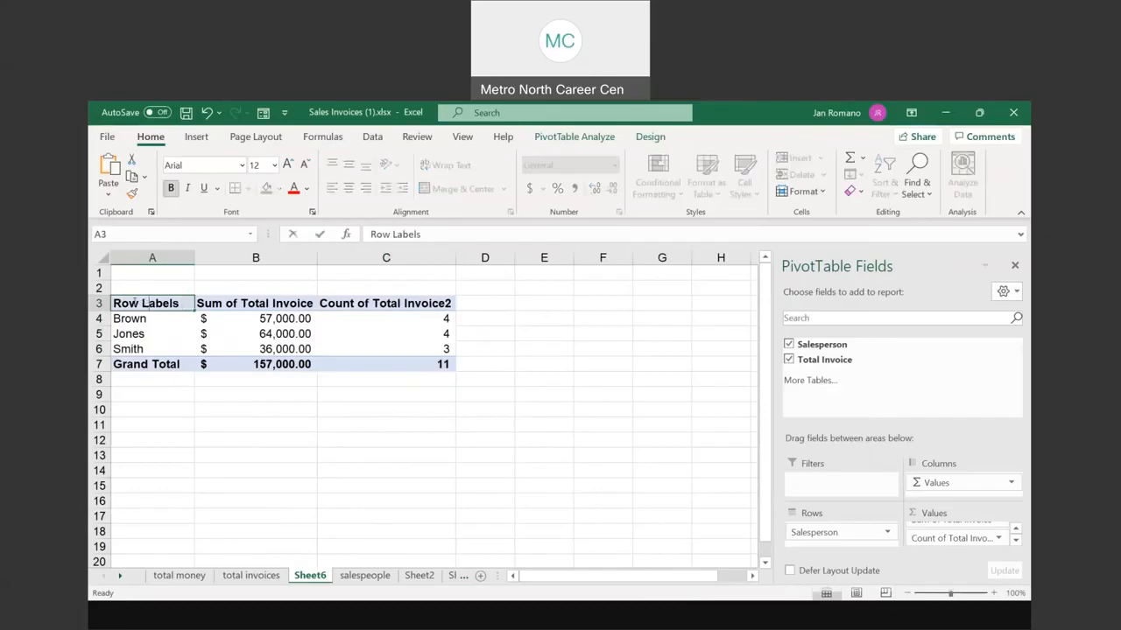
{"action": "left_click_drag", "start_coordinate": [113, 303], "coordinate": [179, 303]}
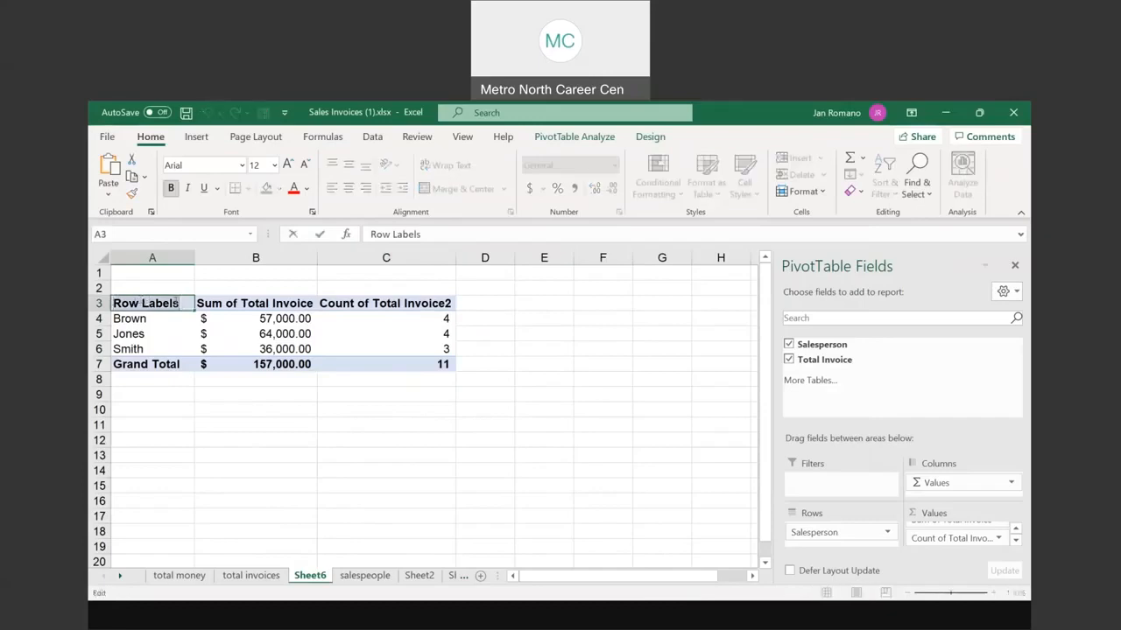
{"action": "type", "text": "Salesper"}
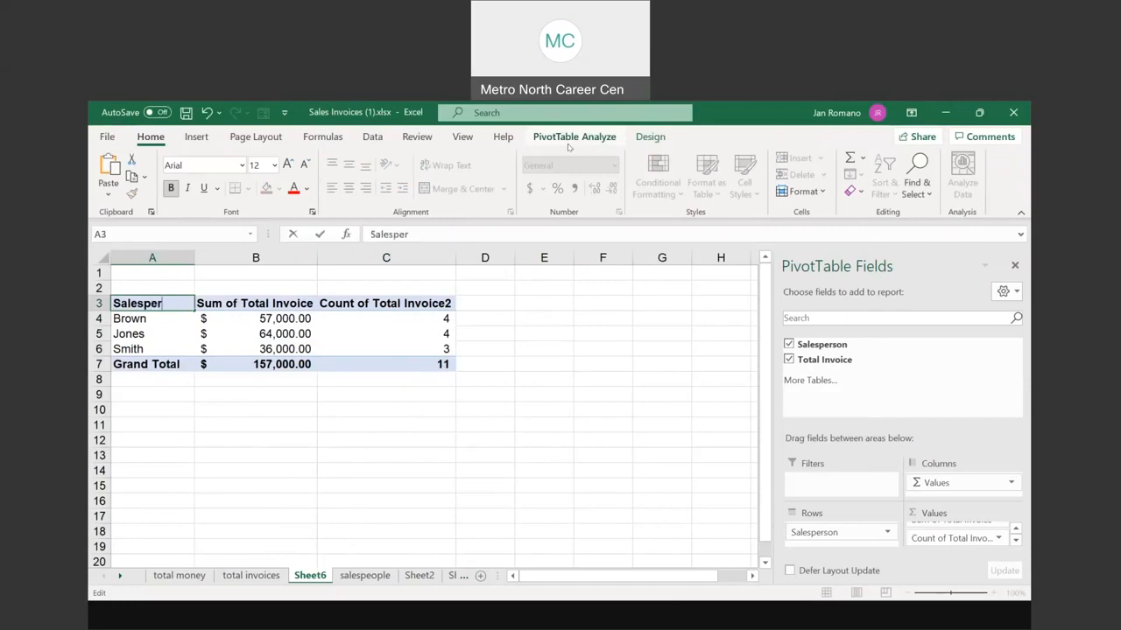
{"action": "key", "text": "BackSpace"}
{"action": "type", "text": "ople"}
{"action": "left_click", "coordinate": [261, 303]}
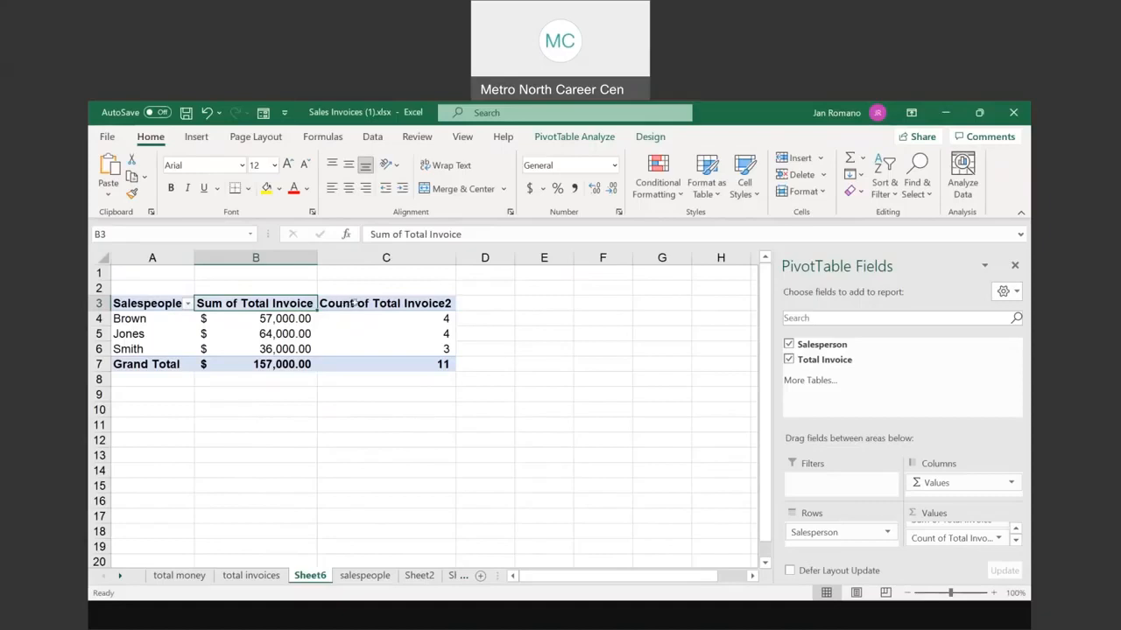
Step: Rename the count column header to 'Count of Total Invoice' and return to the PowerPoint slide show
{"action": "left_click", "coordinate": [419, 301]}
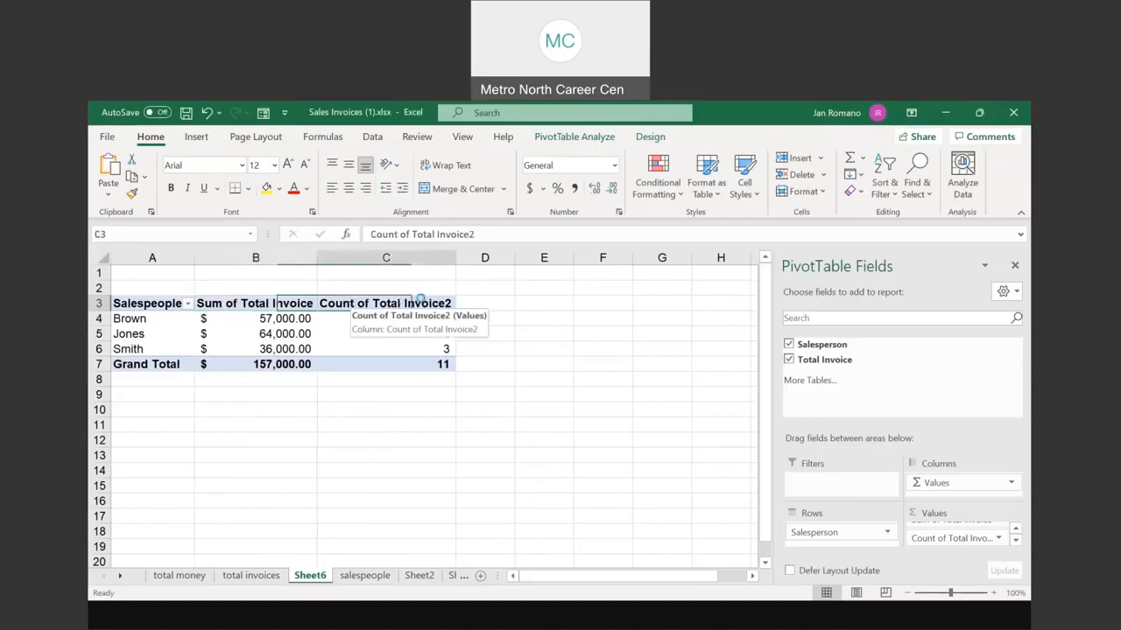
{"action": "double_click", "coordinate": [420, 301]}
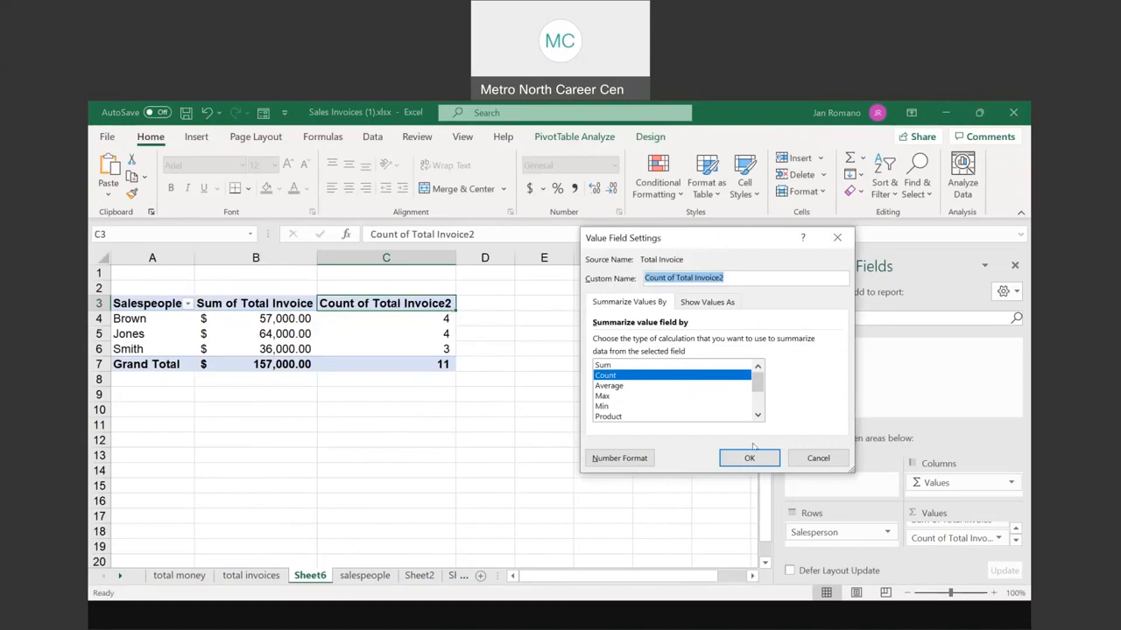
{"action": "left_click", "coordinate": [817, 458]}
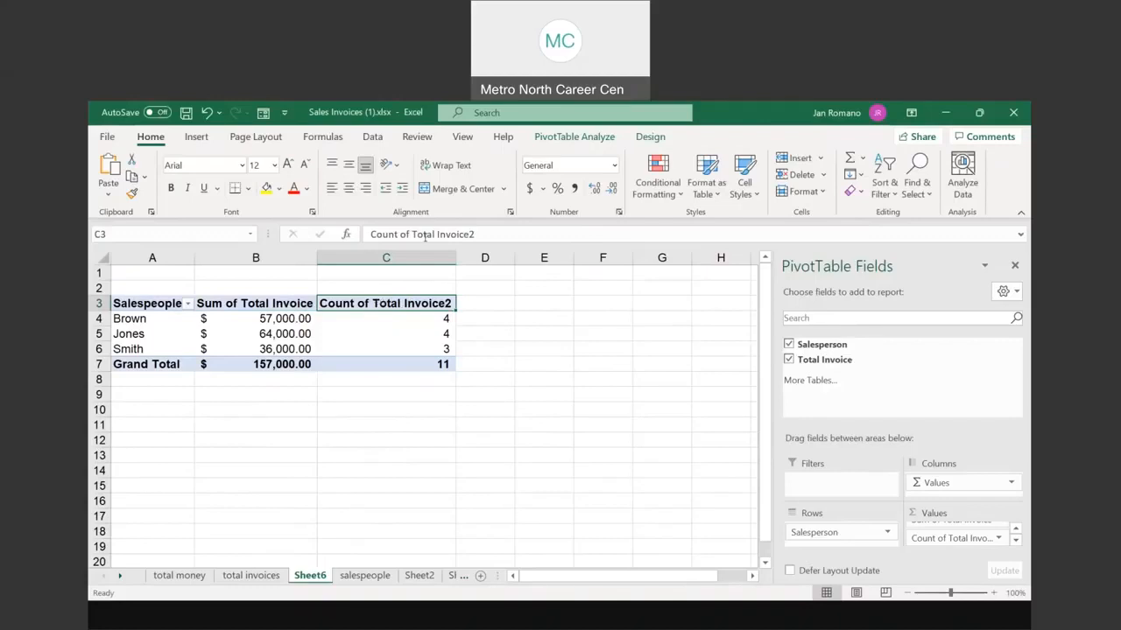
{"action": "double_click", "coordinate": [388, 305]}
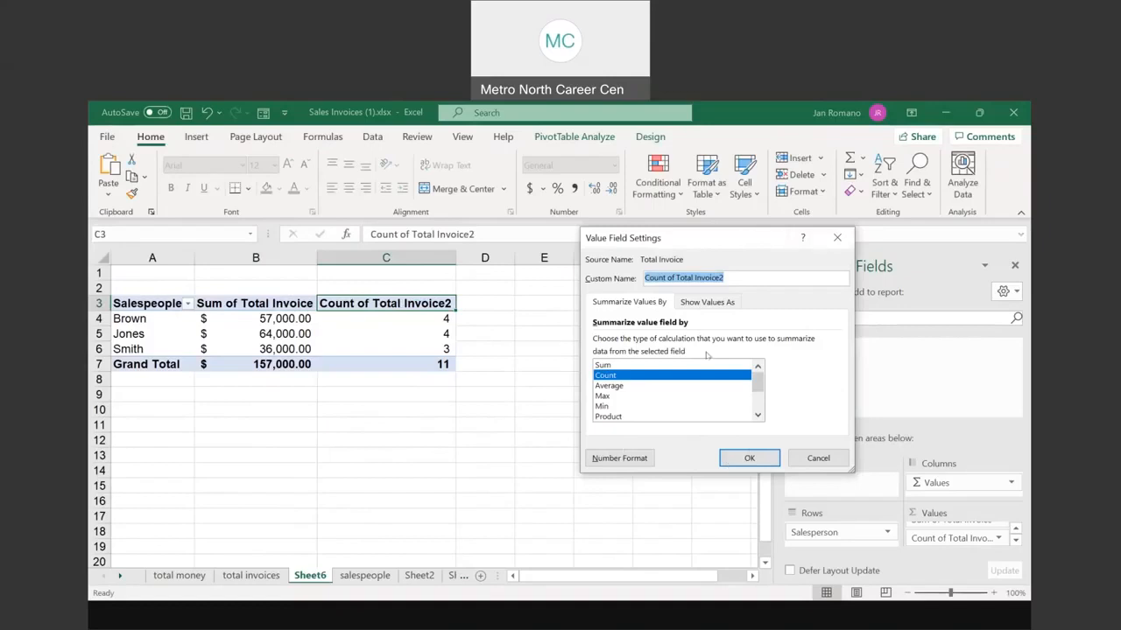
{"action": "left_click", "coordinate": [729, 277]}
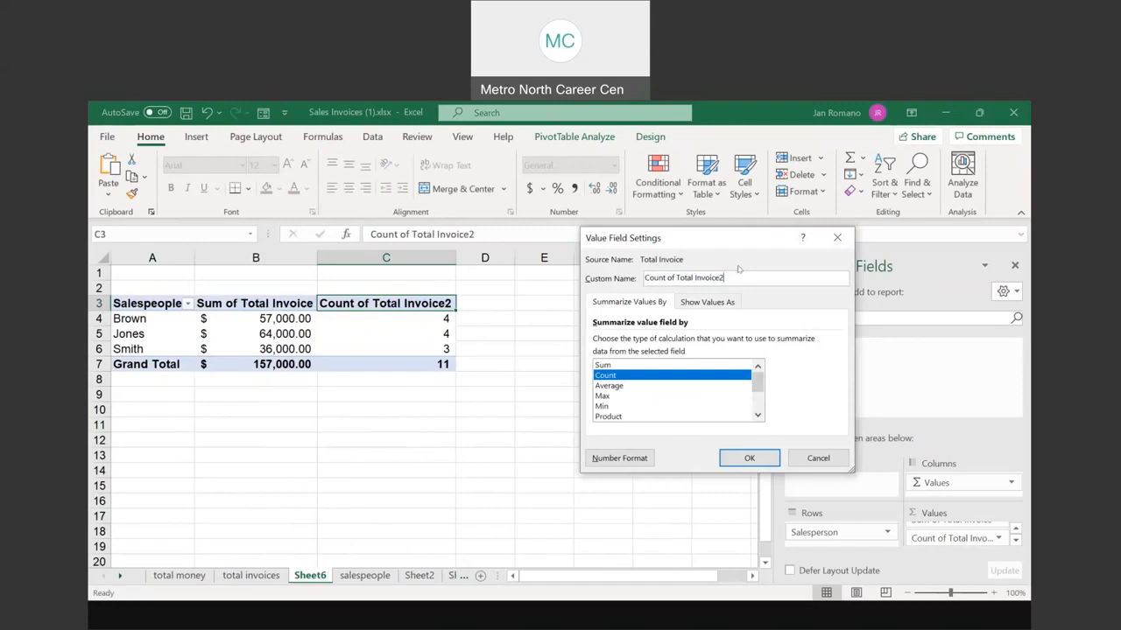
{"action": "key", "text": "BackSpace"}
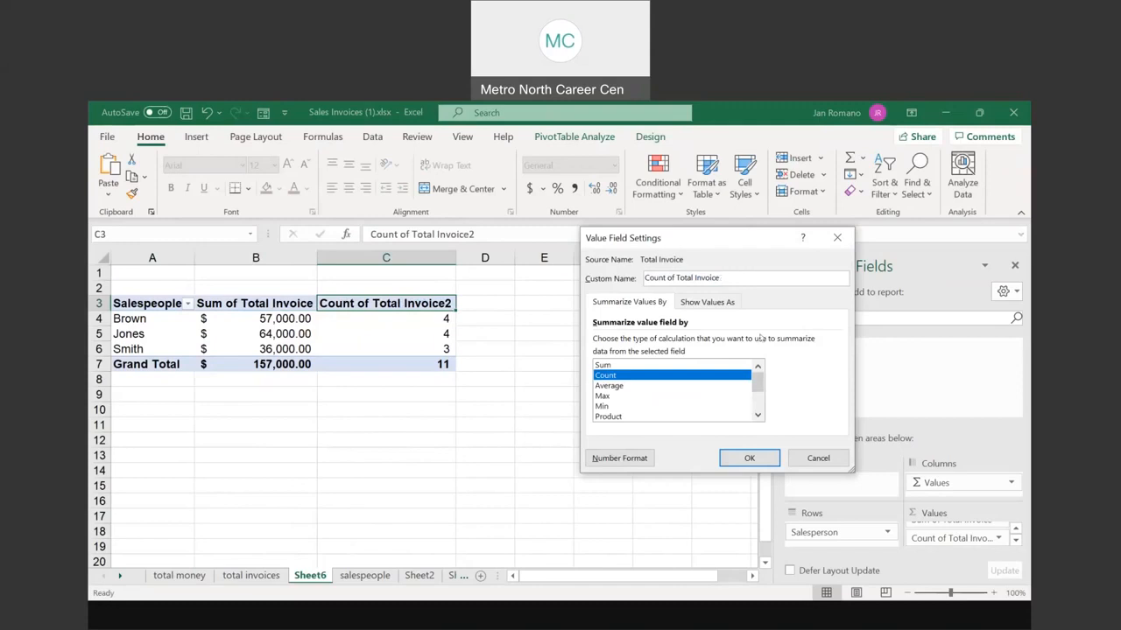
{"action": "left_click", "coordinate": [746, 460]}
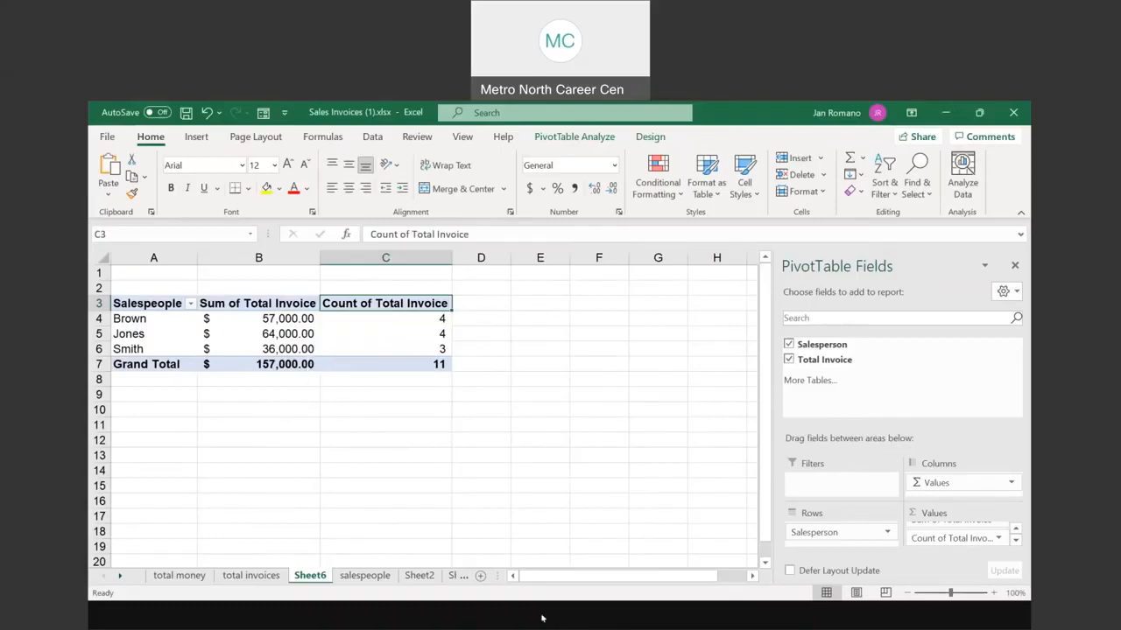
{"action": "key", "text": "alt+Tab"}
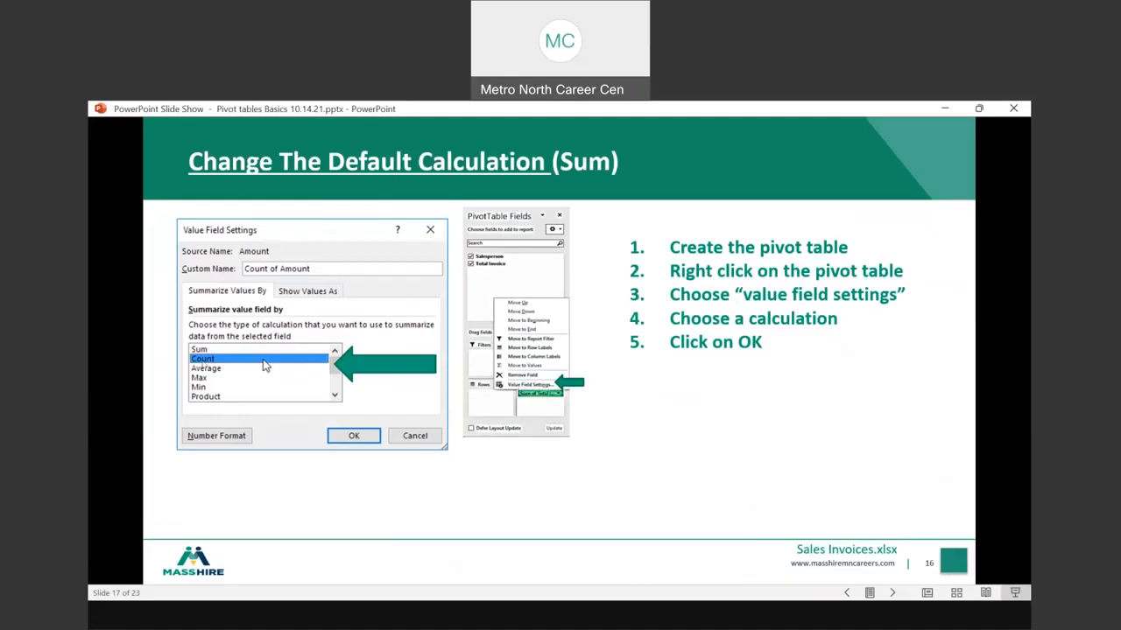
Step: Advance the slide show, then jump to slide 16, 'Creating A Pivot Table On The Same Worksheet'
{"action": "left_click", "coordinate": [672, 370]}
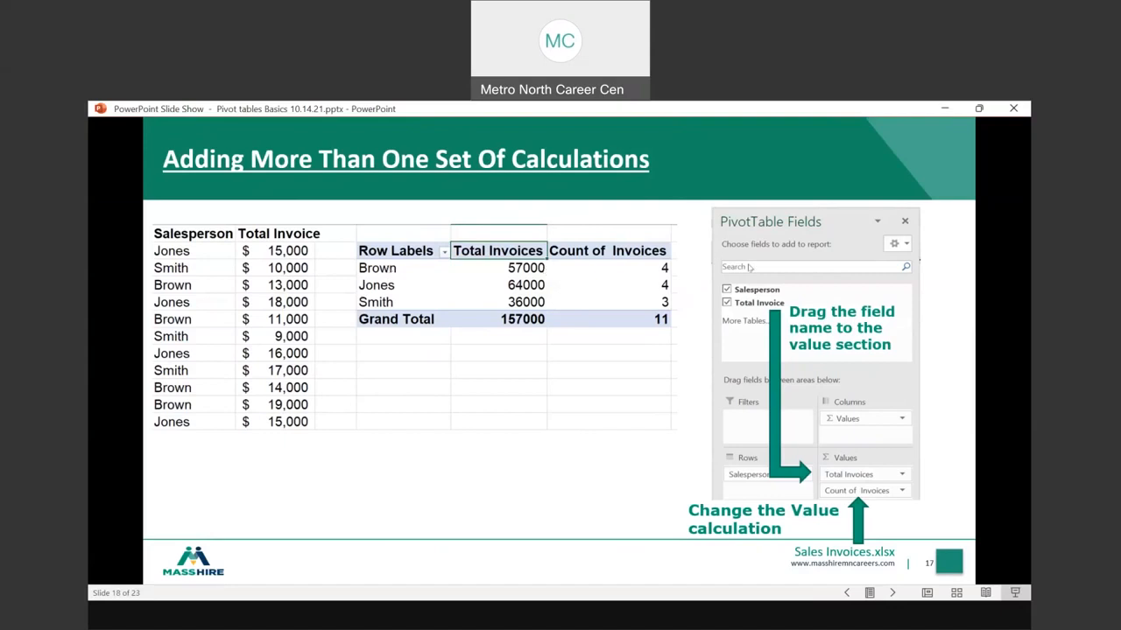
{"action": "key", "text": "ctrl"}
{"action": "key", "text": "ctrl"}
{"action": "key", "text": "ctrl"}
{"action": "key", "text": "ctrl"}
{"action": "key", "text": "ctrl"}
{"action": "key", "text": "ctrl"}
{"action": "key", "text": "ctrl"}
{"action": "key", "text": "ctrl"}
{"action": "key", "text": "alt+Tab"}
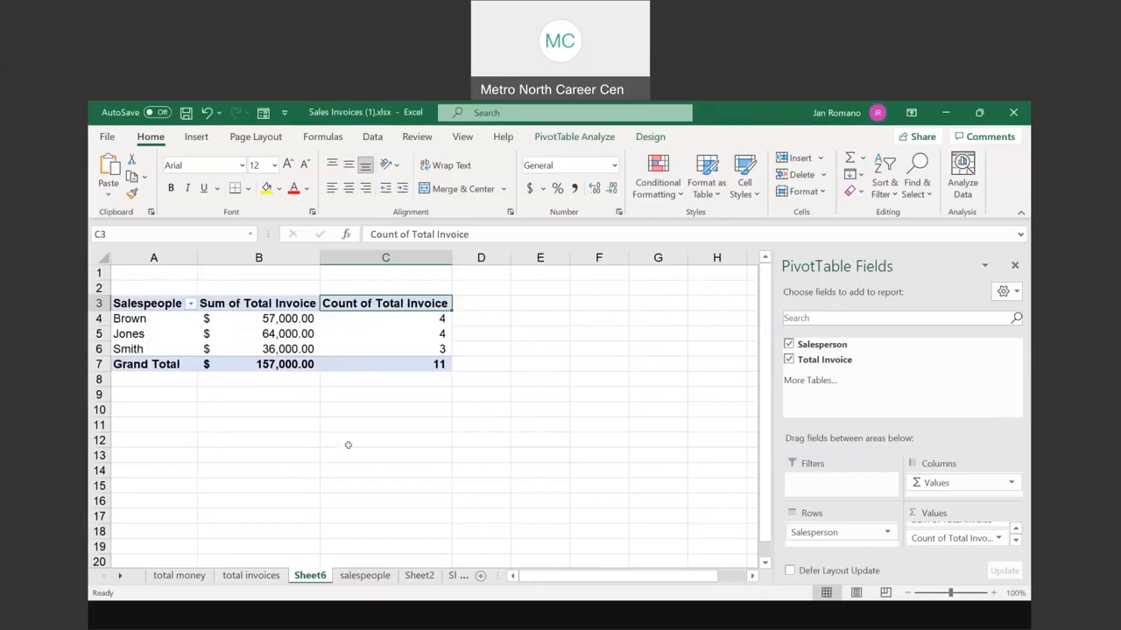
{"action": "left_click", "coordinate": [539, 550]}
{"action": "right_click", "coordinate": [518, 403]}
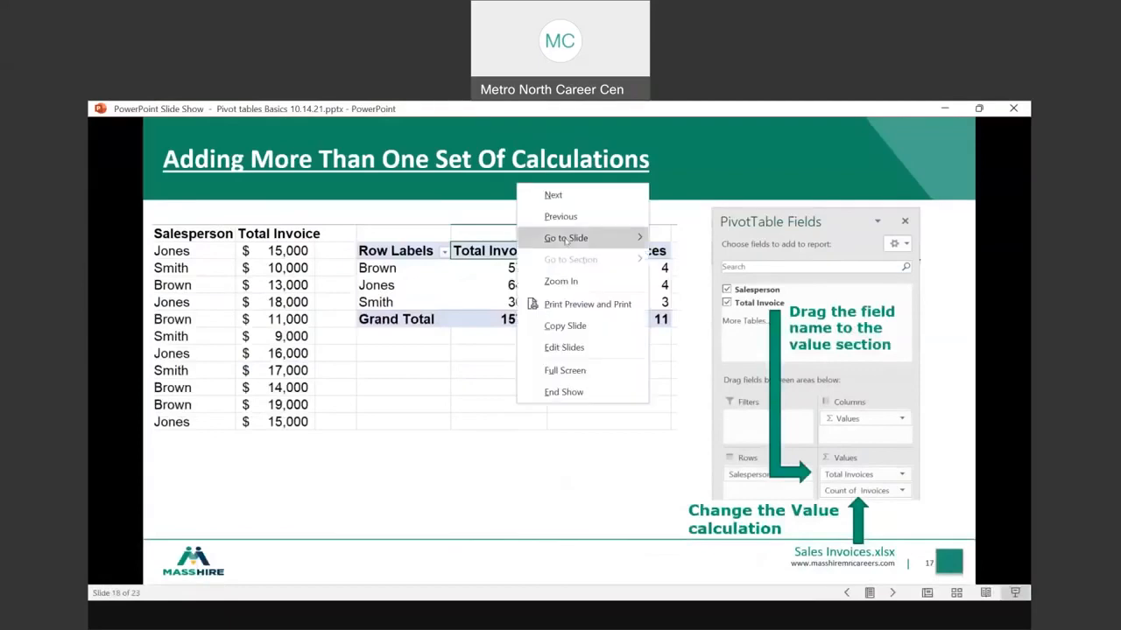
{"action": "mouse_move", "coordinate": [579, 242]}
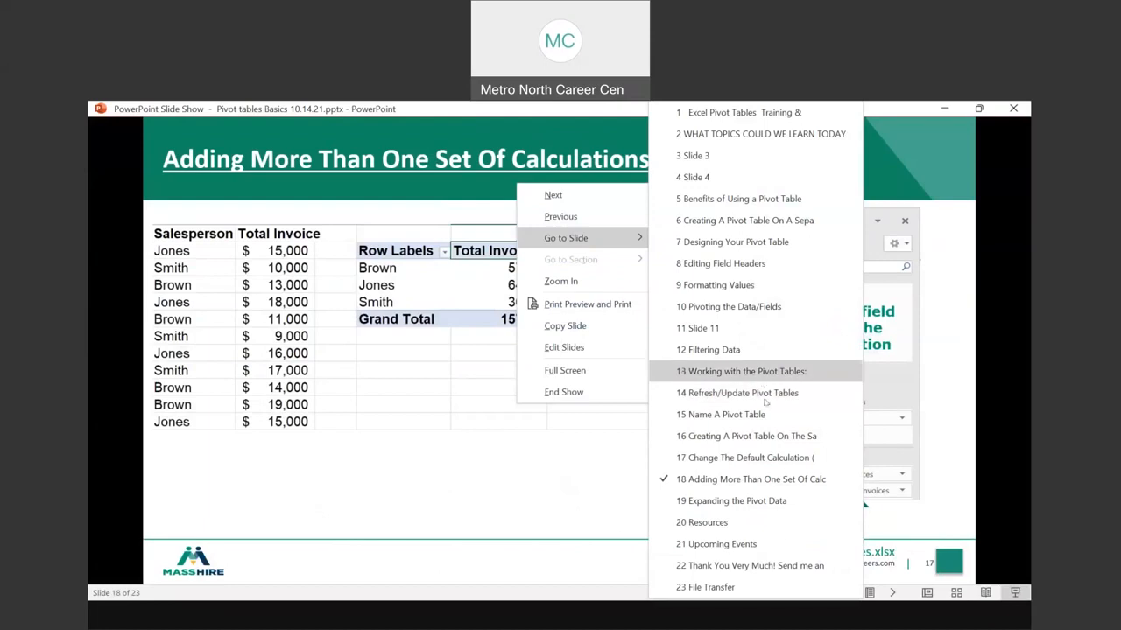
{"action": "left_click", "coordinate": [769, 436]}
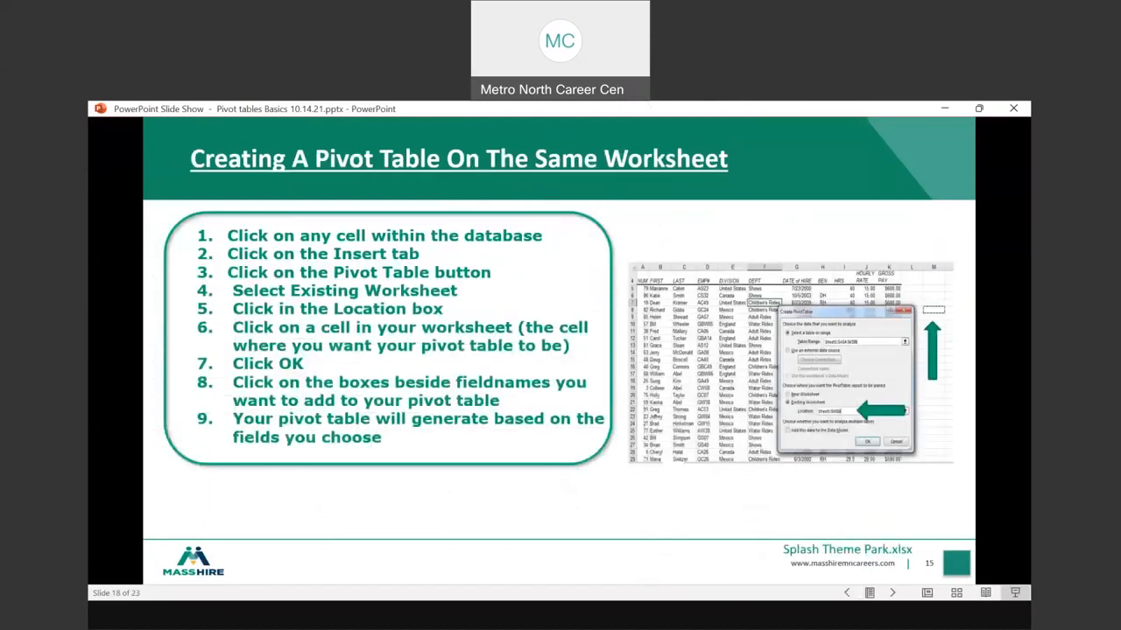
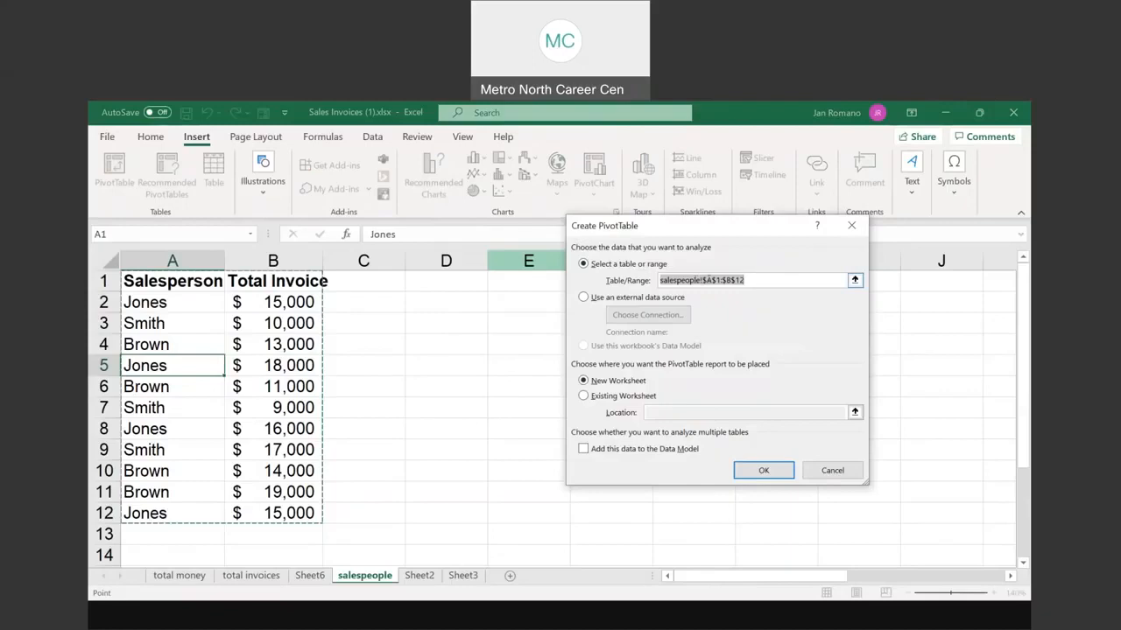
Step: Select the salespeople data A1:B12 and start a PivotTable from the Insert ribbon
{"action": "left_click", "coordinate": [728, 281]}
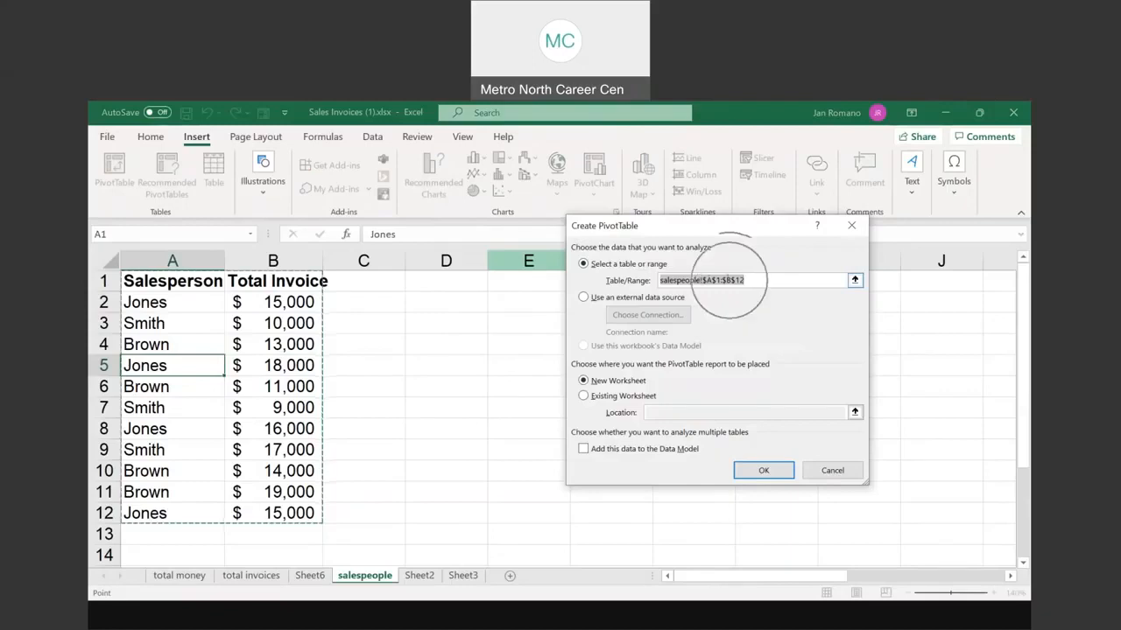
{"action": "left_click", "coordinate": [764, 279]}
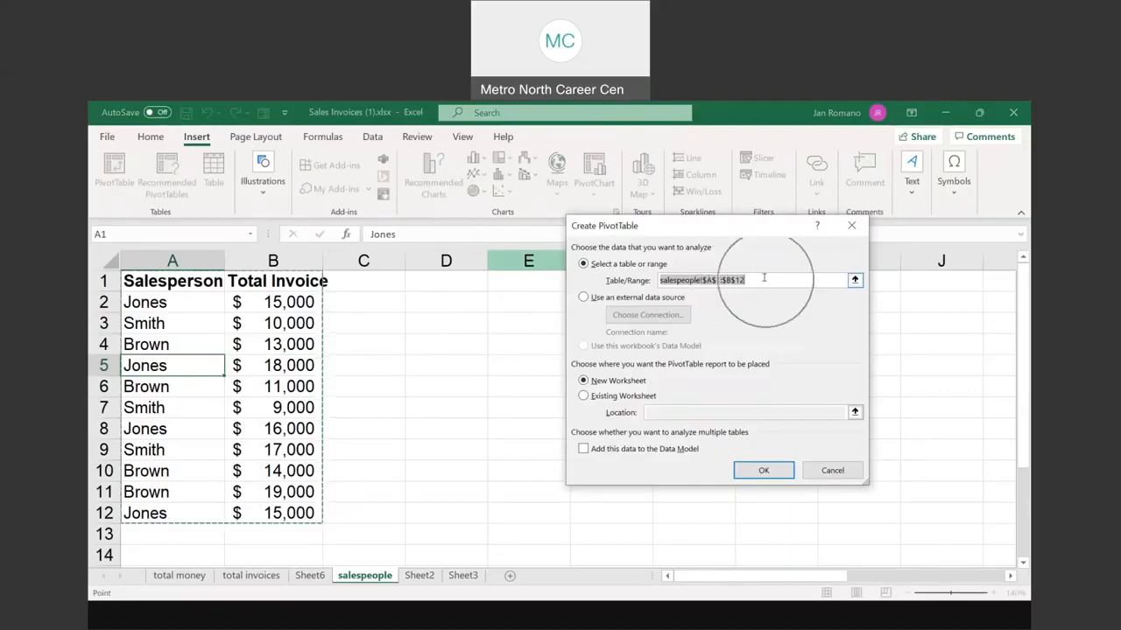
{"action": "left_click", "coordinate": [763, 279]}
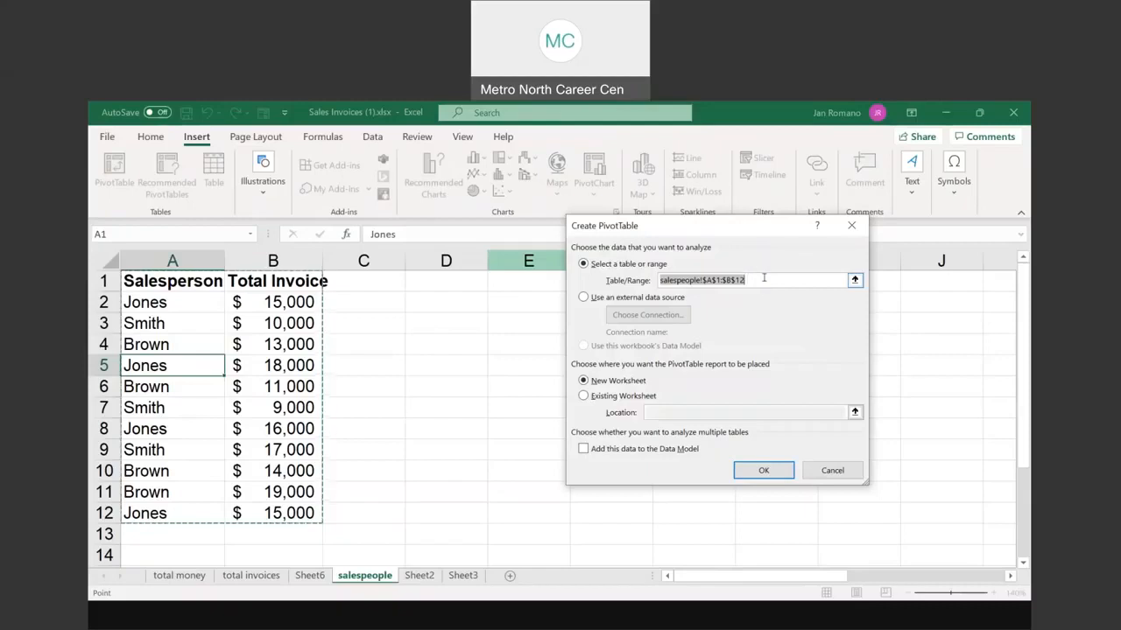
{"action": "left_click", "coordinate": [626, 380]}
Step: Place the new pivot table on the existing salespeople sheet at cell D2
{"action": "left_click", "coordinate": [584, 397]}
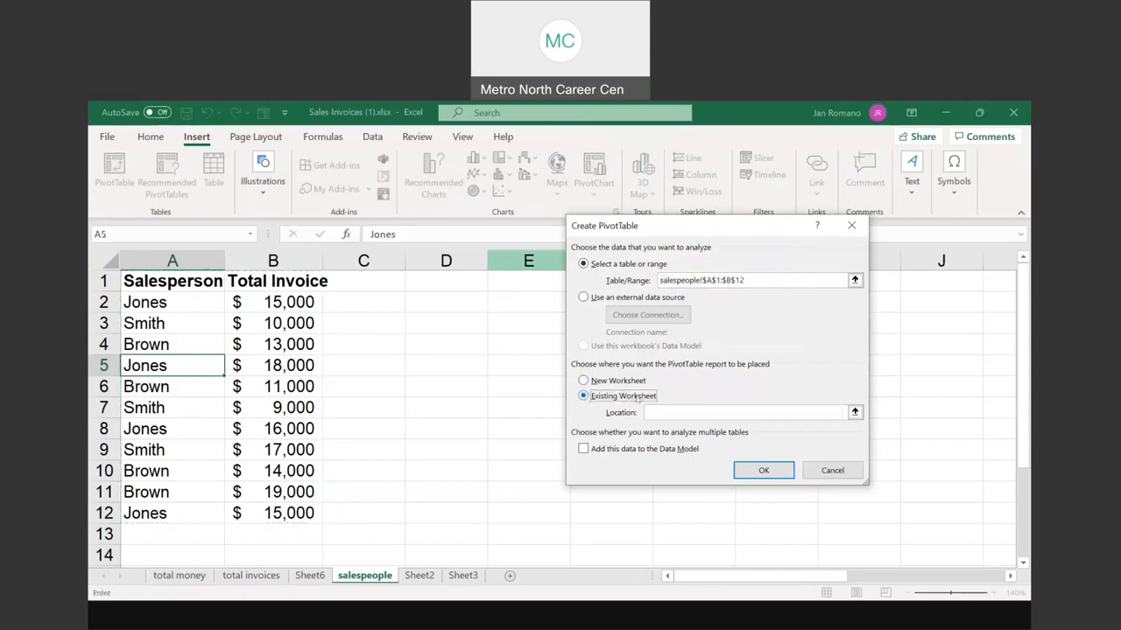
{"action": "left_click", "coordinate": [668, 412]}
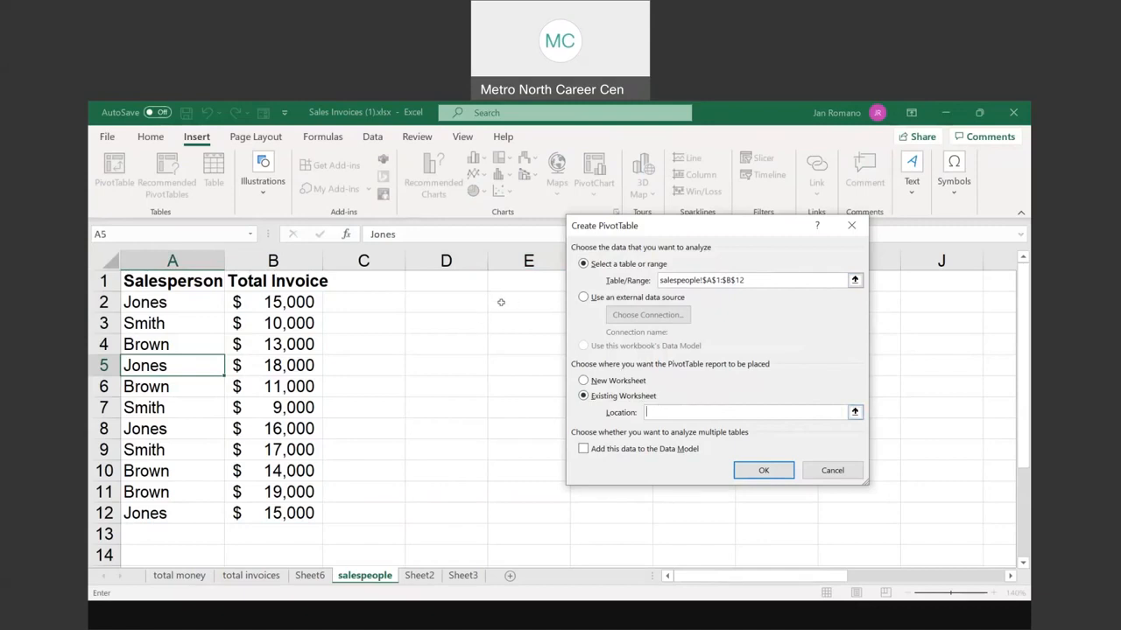
{"action": "left_click", "coordinate": [462, 302]}
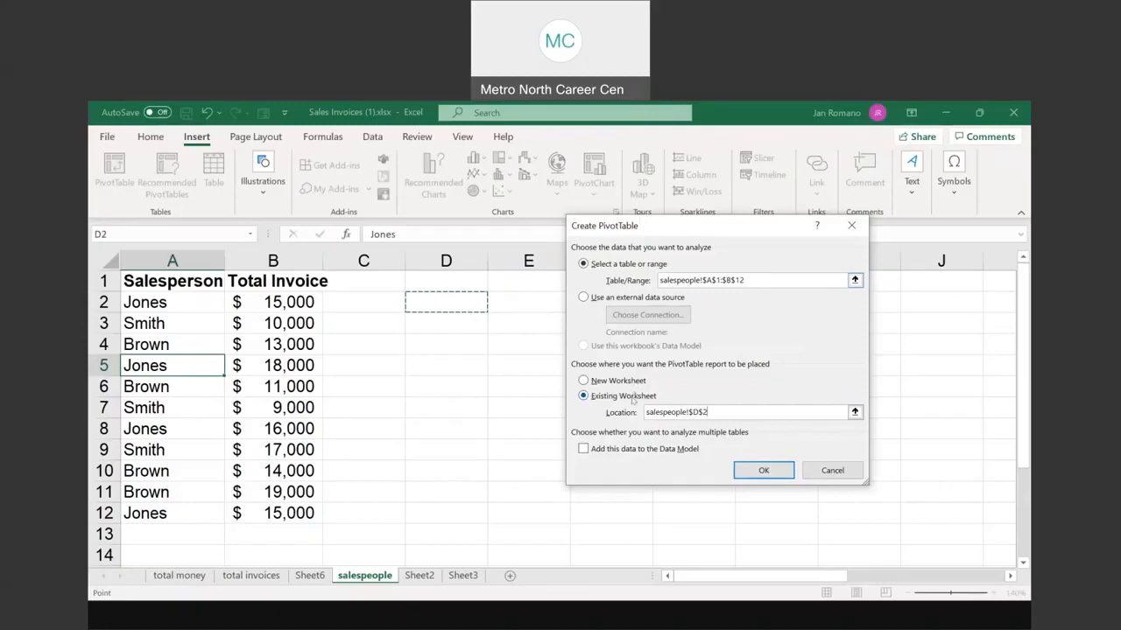
{"action": "key", "text": "ctrl"}
{"action": "key", "text": "ctrl"}
{"action": "key", "text": "ctrl"}
{"action": "key", "text": "ctrl"}
{"action": "left_click", "coordinate": [764, 474]}
{"action": "left_click", "coordinate": [764, 473]}
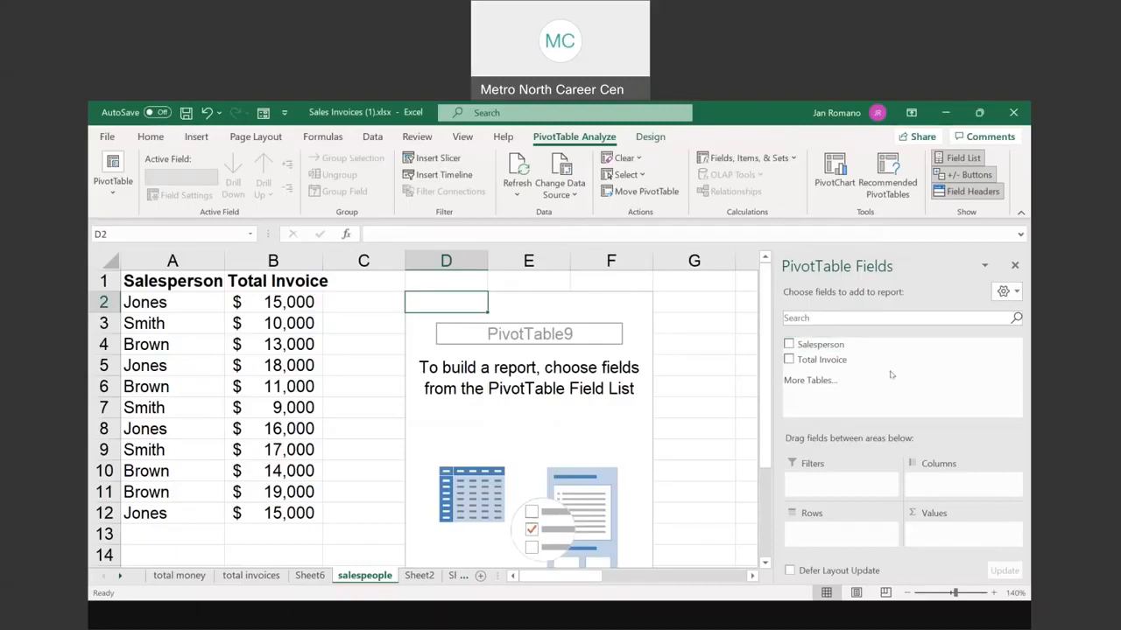
Step: Add Salesperson as pivot rows and the sum of Total Invoice as values
{"action": "left_click", "coordinate": [789, 345]}
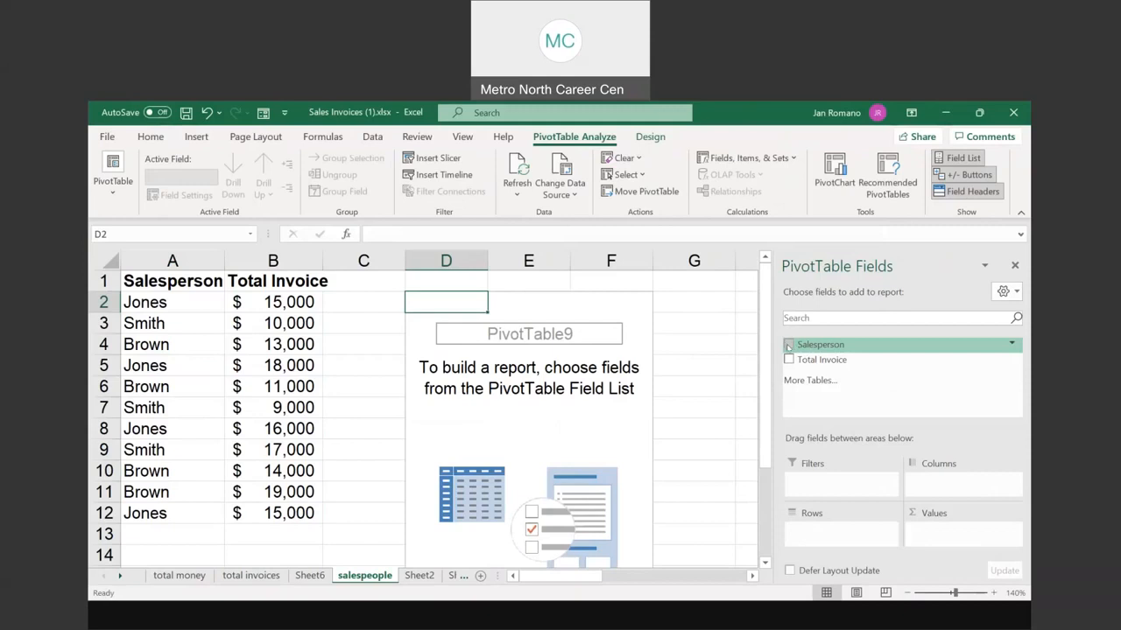
{"action": "left_click", "coordinate": [788, 345]}
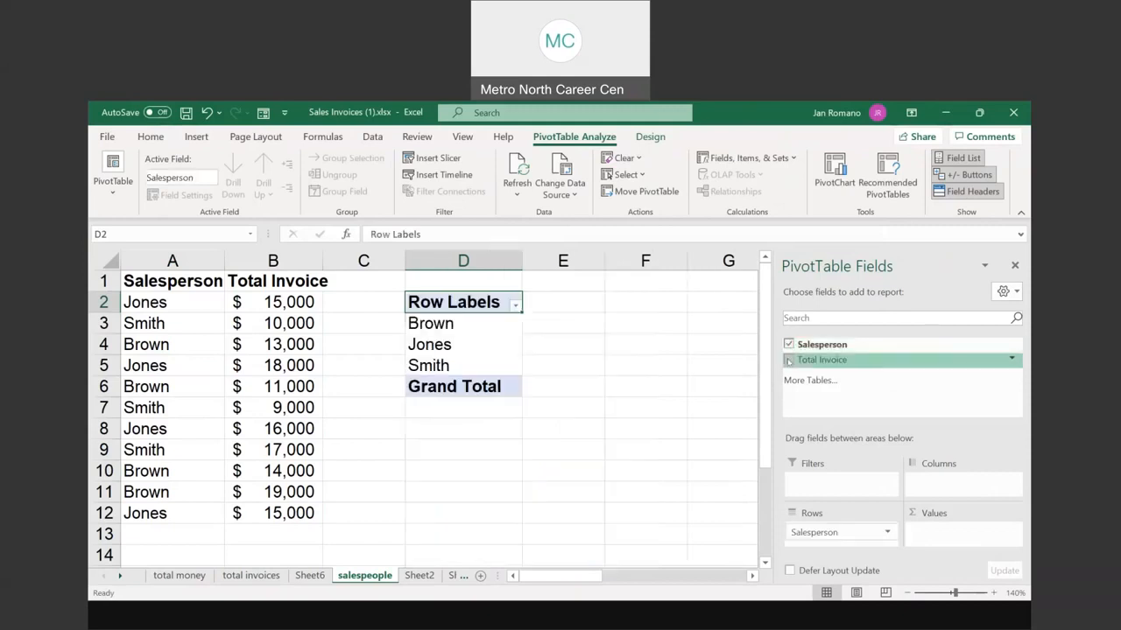
{"action": "left_click", "coordinate": [788, 360]}
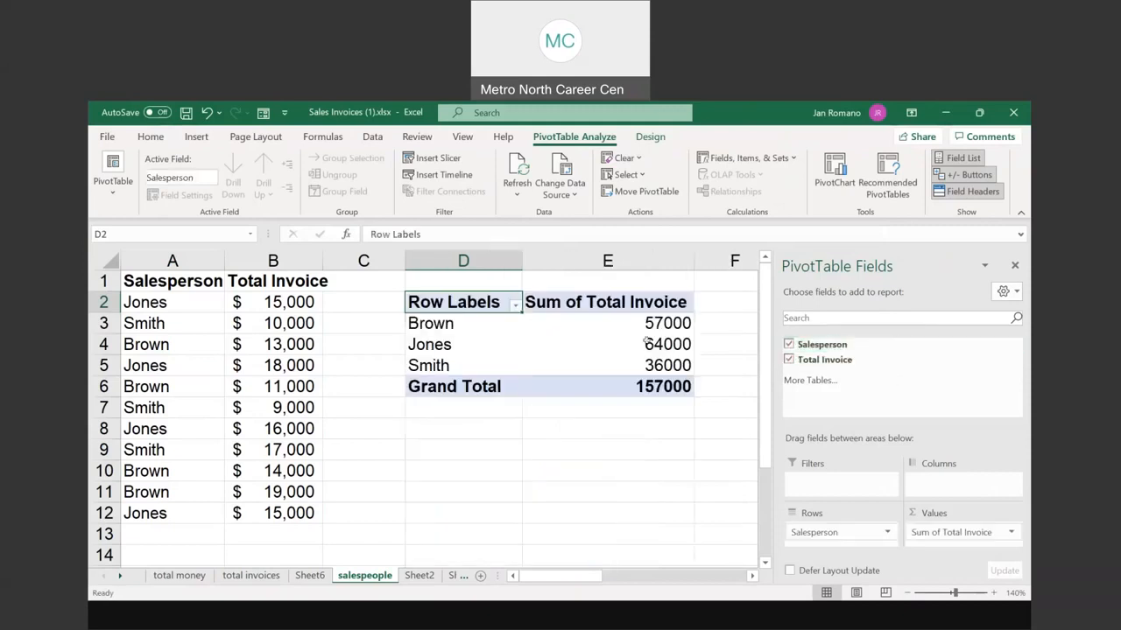
Step: Format the pivot totals E3:E6 in Accounting format
{"action": "right_click", "coordinate": [667, 323]}
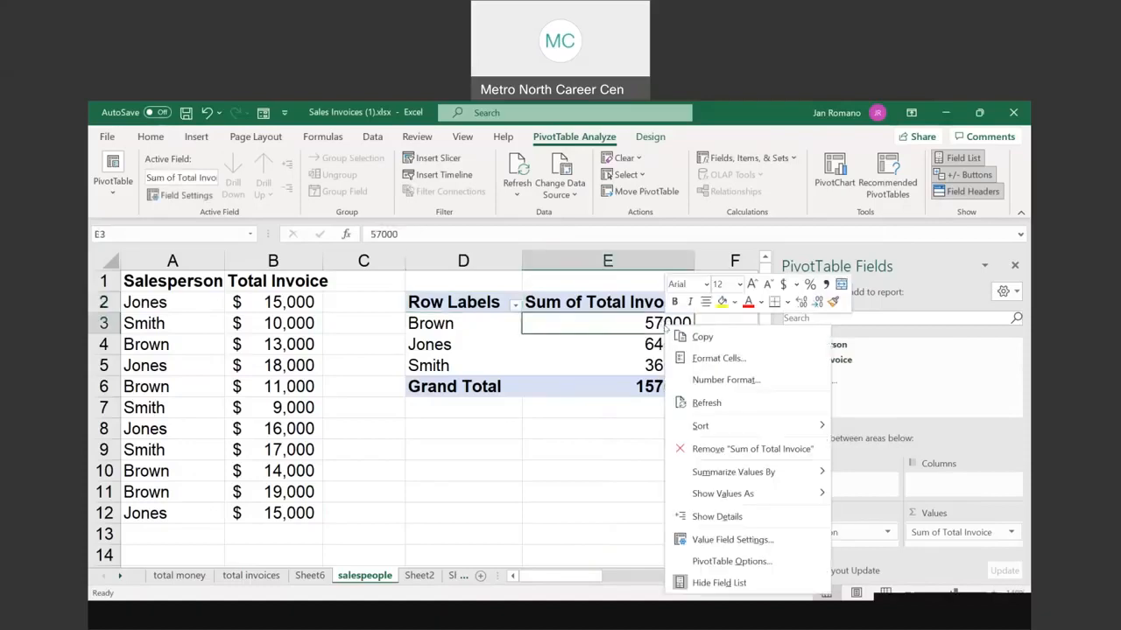
{"action": "left_click", "coordinate": [708, 360]}
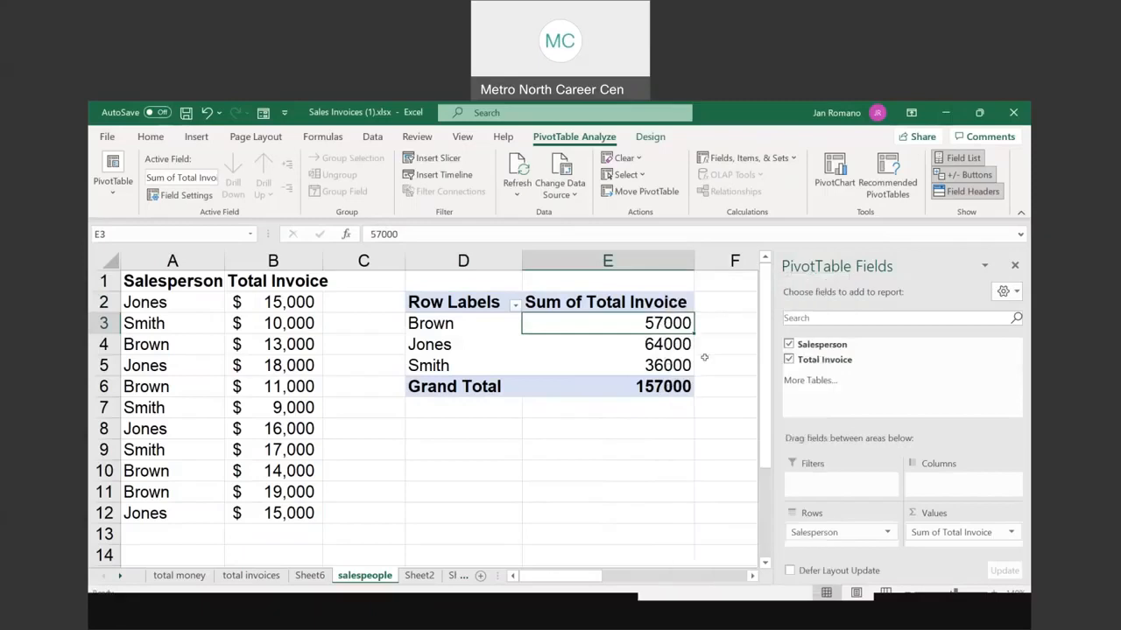
{"action": "left_click", "coordinate": [560, 261]}
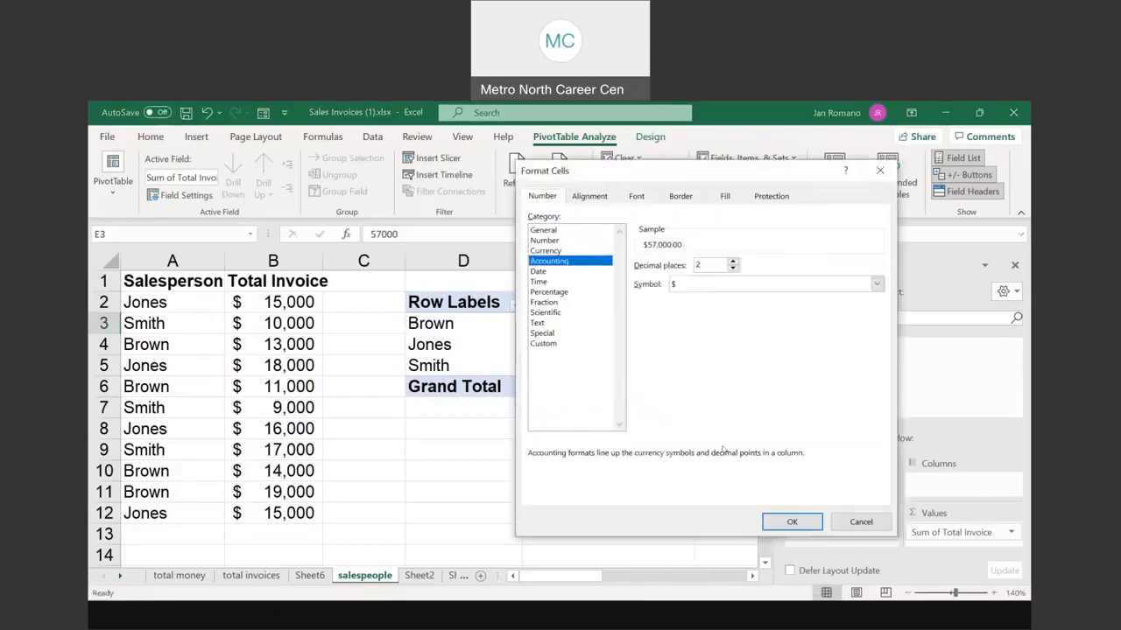
{"action": "left_click", "coordinate": [787, 519]}
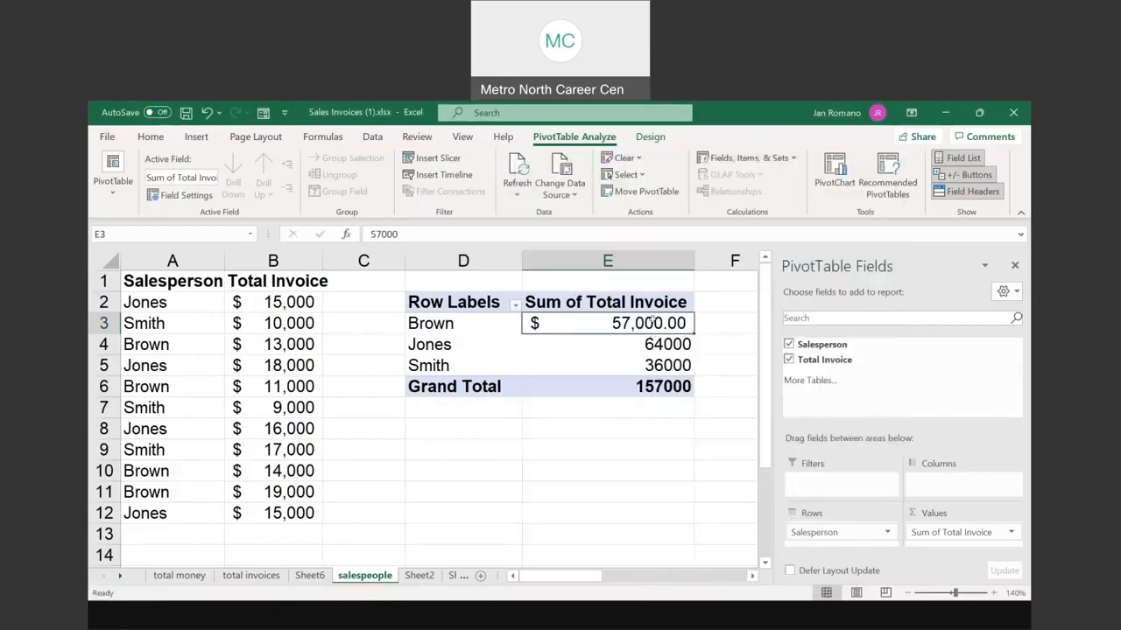
{"action": "left_click_drag", "start_coordinate": [649, 323], "coordinate": [652, 387]}
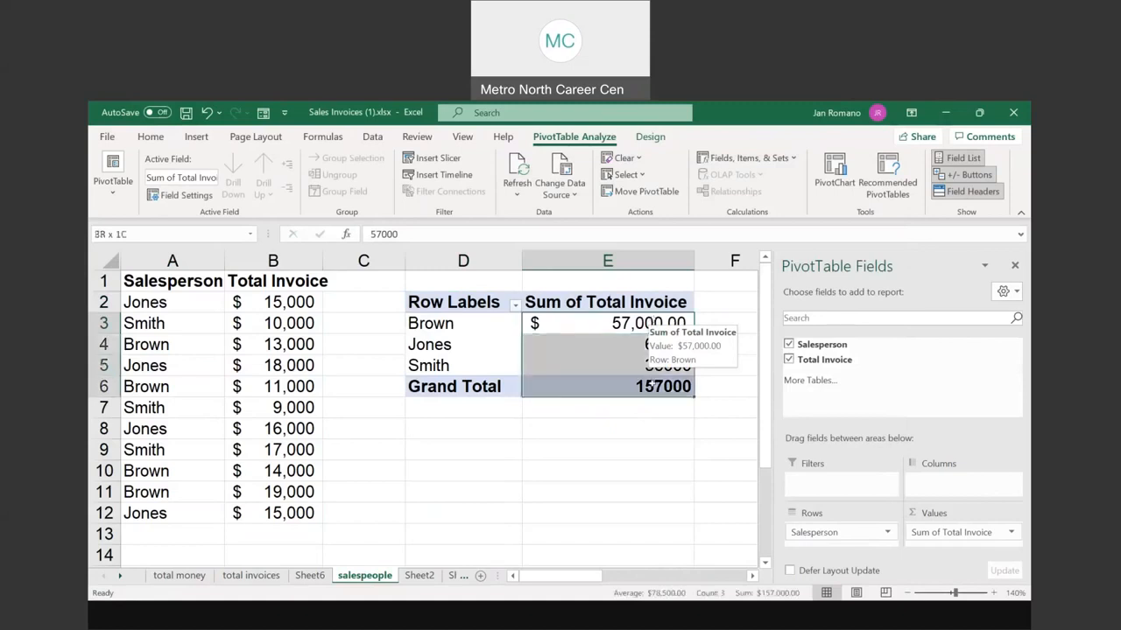
{"action": "left_click_drag", "start_coordinate": [650, 321], "coordinate": [653, 401]}
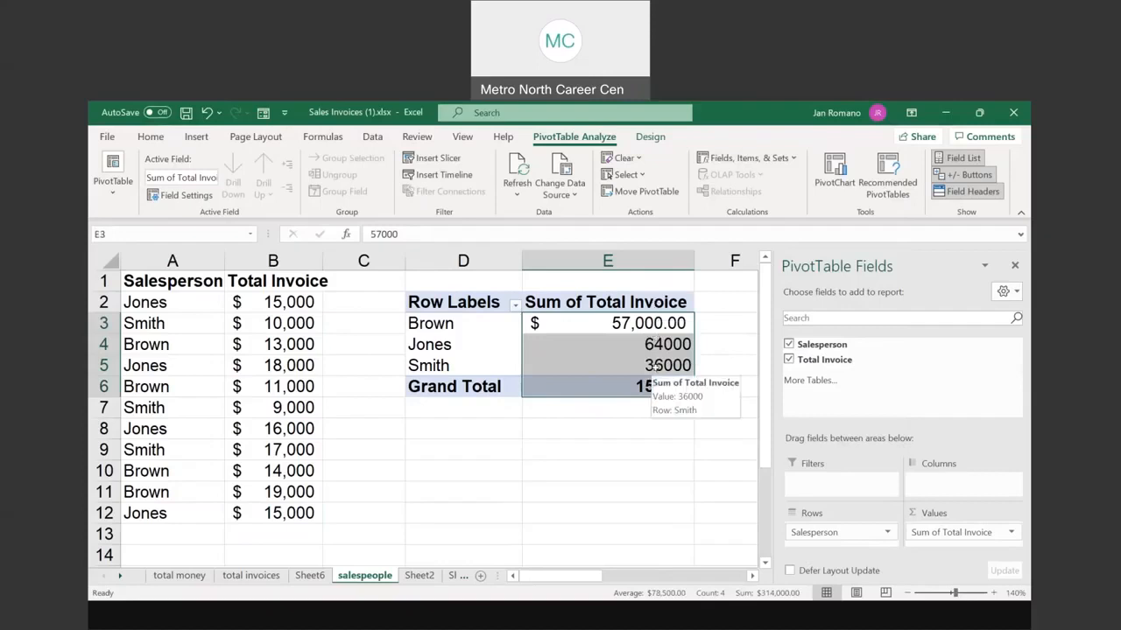
{"action": "left_click", "coordinate": [150, 137]}
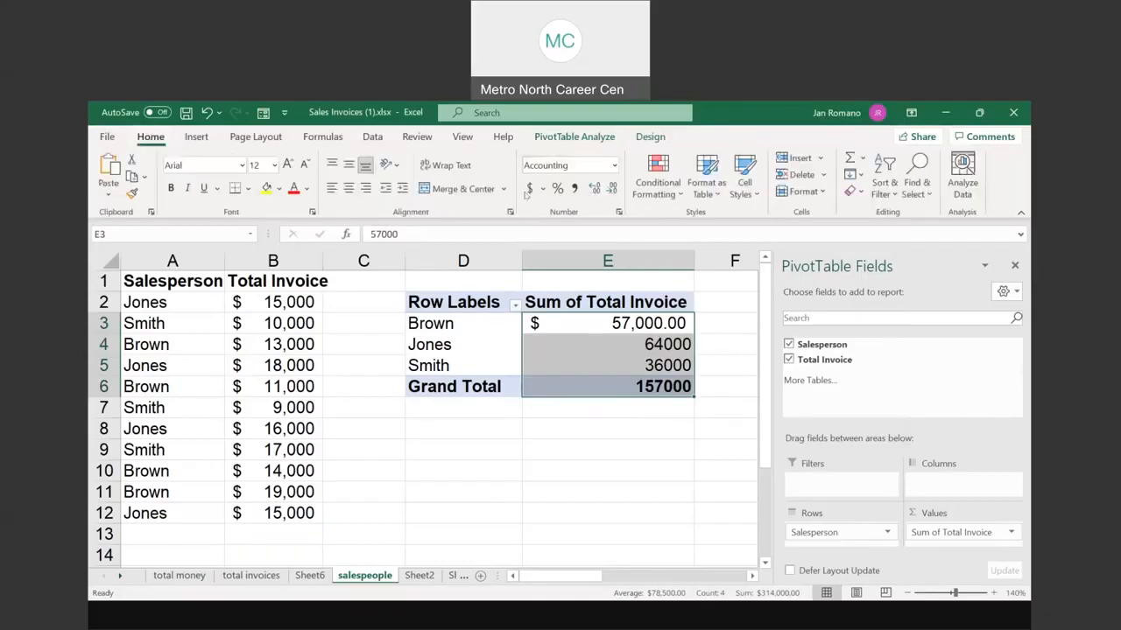
{"action": "left_click", "coordinate": [530, 189]}
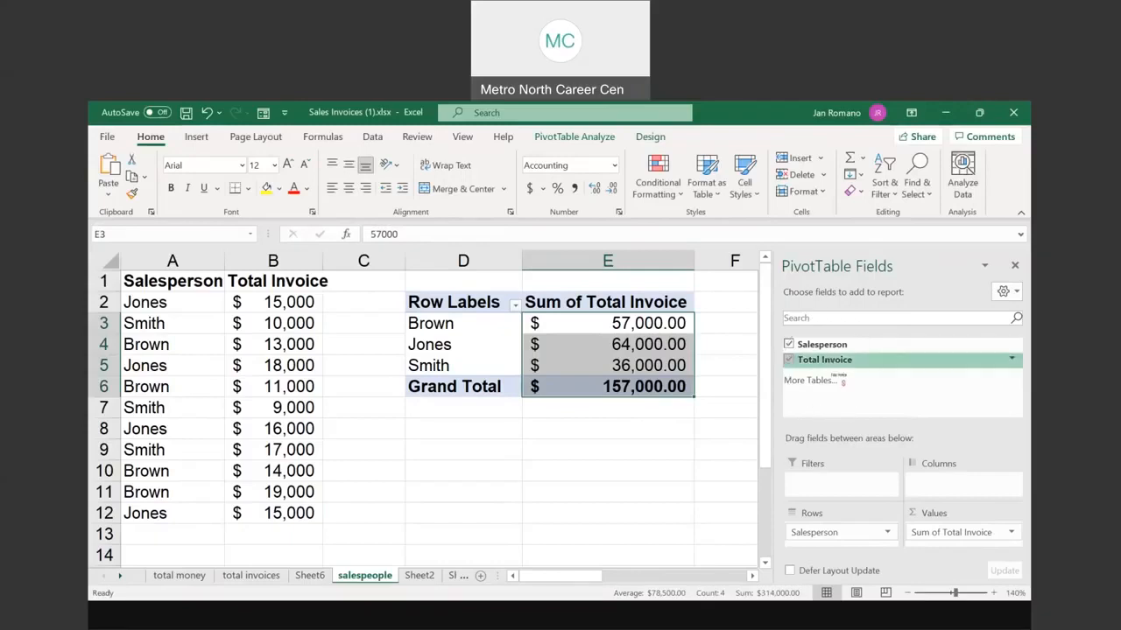
Step: Add Total Invoice again summarized by Count: Brown 4, Jones 4, Smith 3, total 11
{"action": "left_click", "coordinate": [924, 536]}
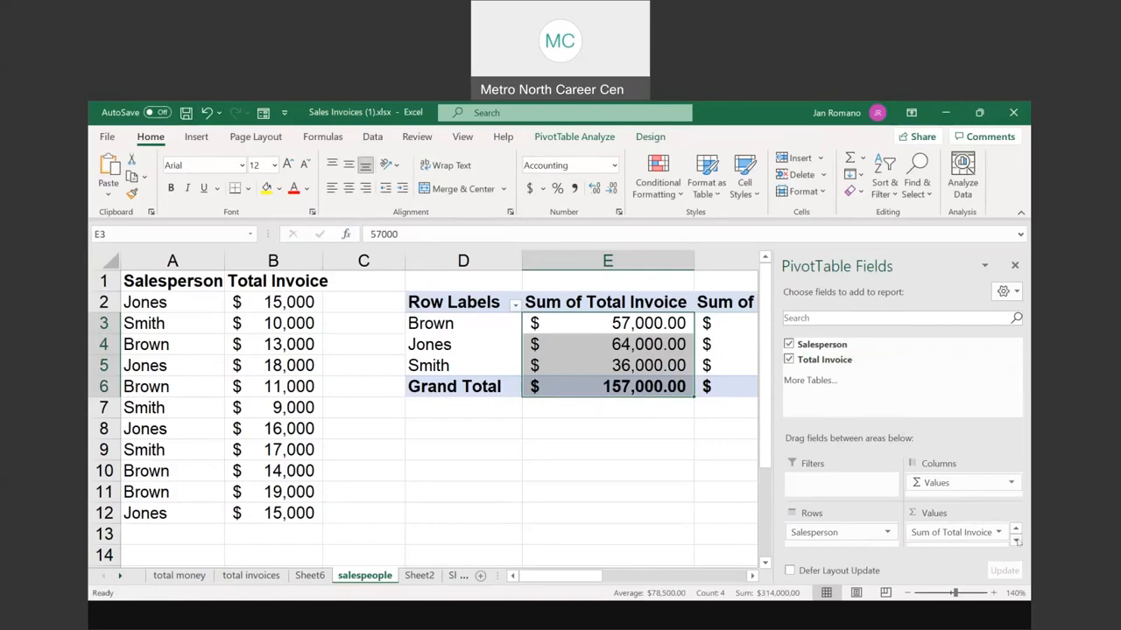
{"action": "scroll", "coordinate": [947, 536], "scroll_direction": "down", "scroll_amount": 1}
{"action": "left_click", "coordinate": [949, 538]}
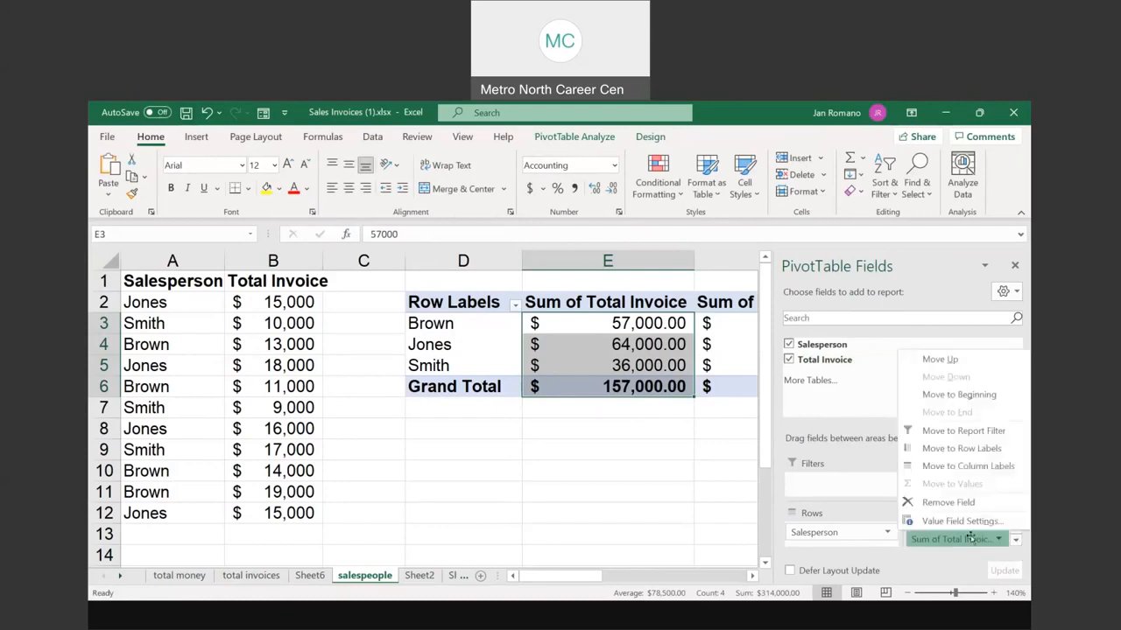
{"action": "left_click", "coordinate": [963, 521]}
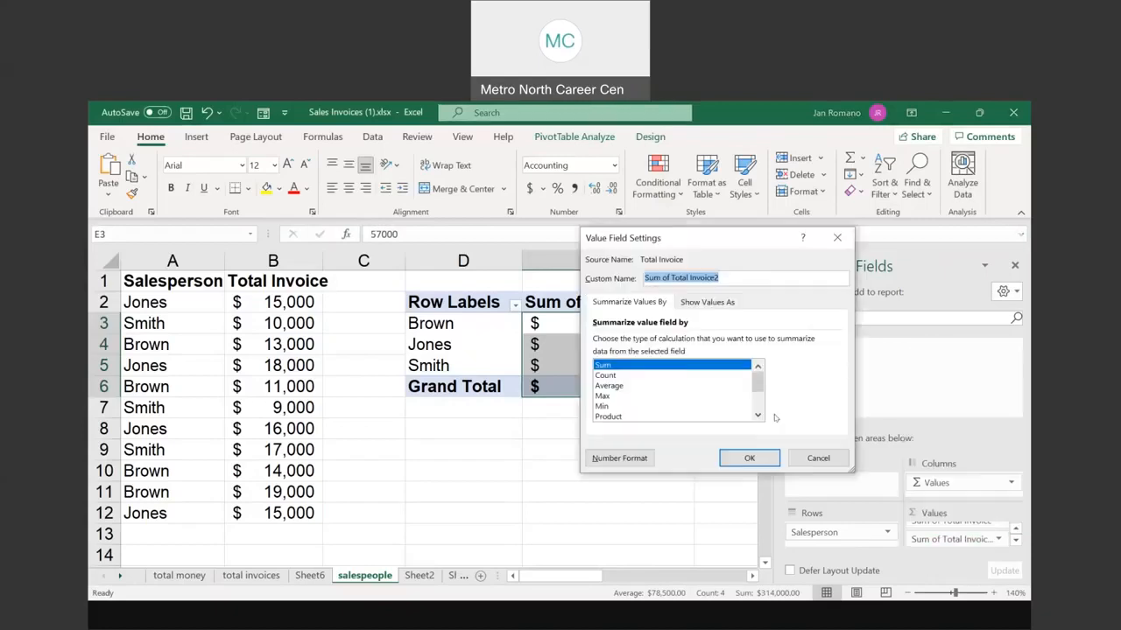
{"action": "mouse_move", "coordinate": [757, 385]}
{"action": "left_mouse_down"}
{"action": "mouse_move", "coordinate": [758, 414]}
{"action": "mouse_move", "coordinate": [757, 373]}
{"action": "left_mouse_up"}
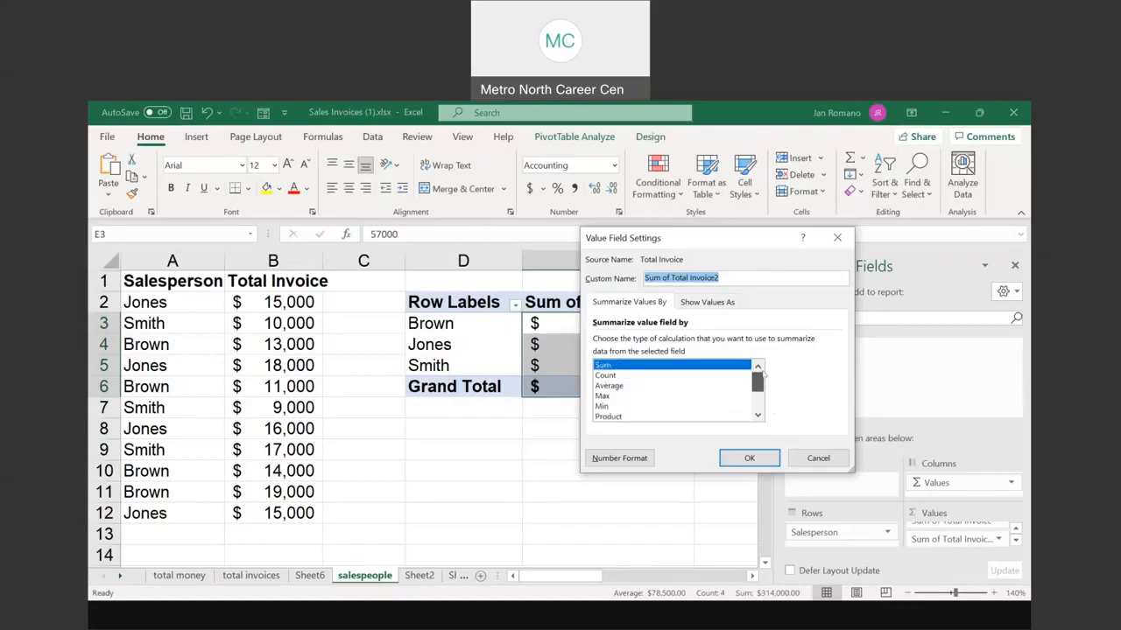
{"action": "left_click", "coordinate": [605, 377]}
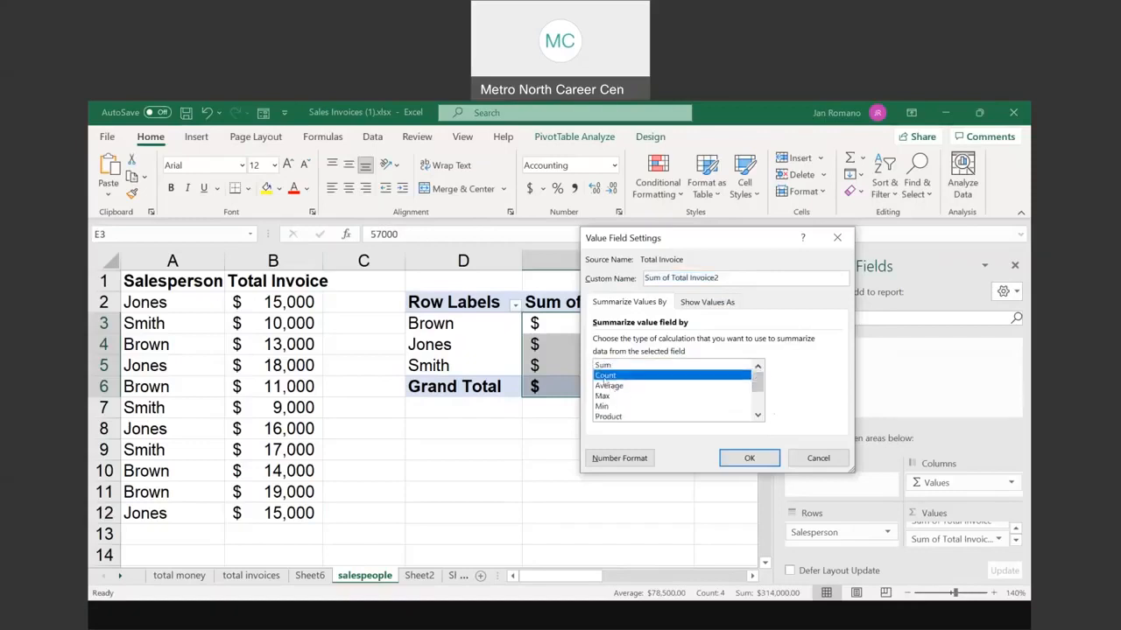
{"action": "left_click", "coordinate": [749, 458]}
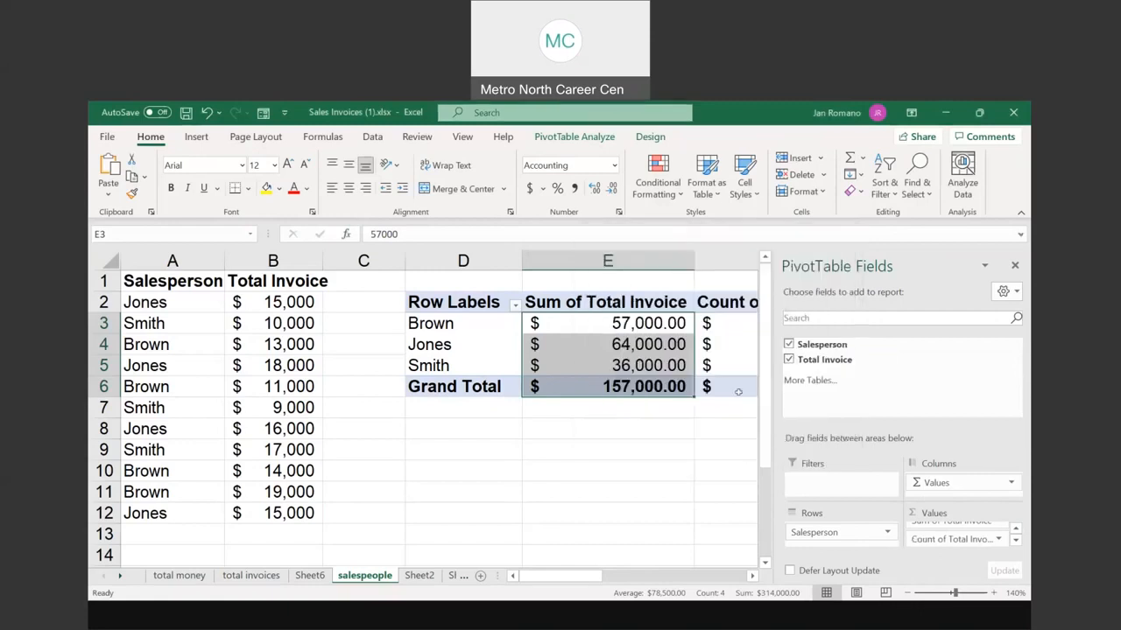
{"action": "left_click", "coordinate": [943, 594]}
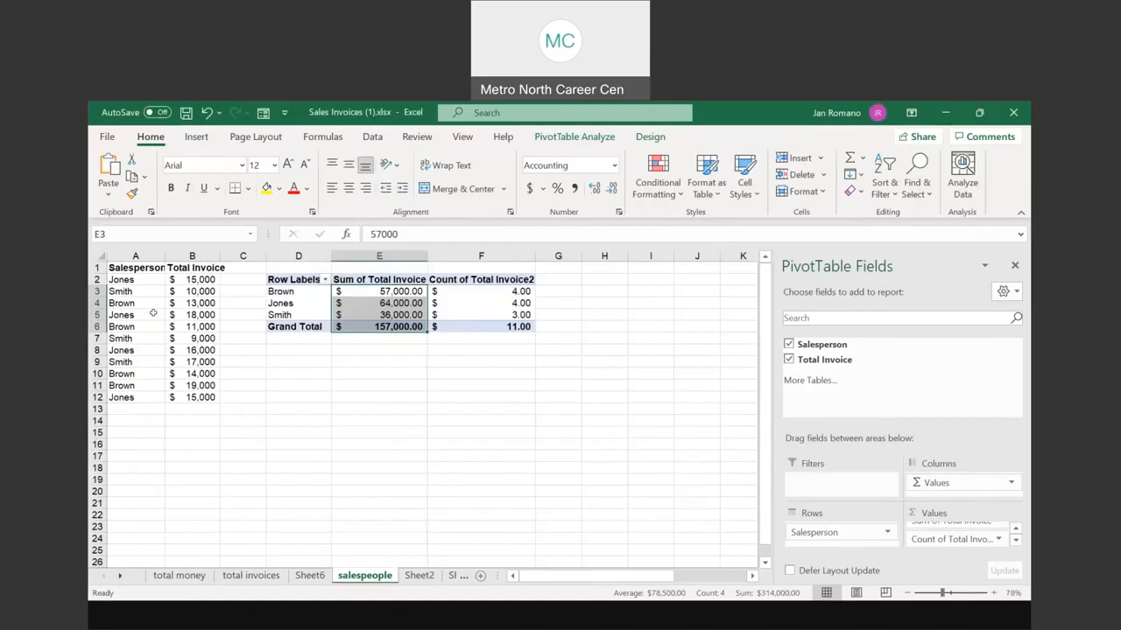
Step: Show the counts in F3:F6 as whole numbers using Comma Style with no decimals
{"action": "left_click_drag", "start_coordinate": [140, 280], "coordinate": [136, 397]}
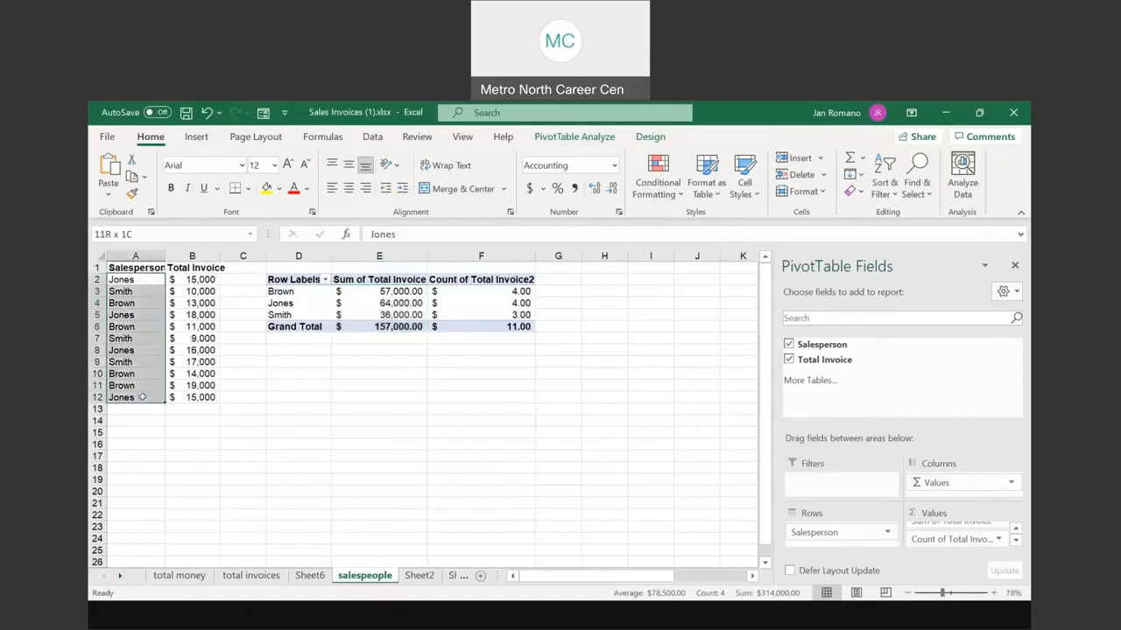
{"action": "left_click", "coordinate": [295, 302]}
{"action": "left_click", "coordinate": [407, 299]}
{"action": "left_click", "coordinate": [302, 298]}
{"action": "left_click", "coordinate": [460, 300]}
{"action": "left_click_drag", "start_coordinate": [487, 291], "coordinate": [487, 326]}
{"action": "left_click", "coordinate": [574, 190]}
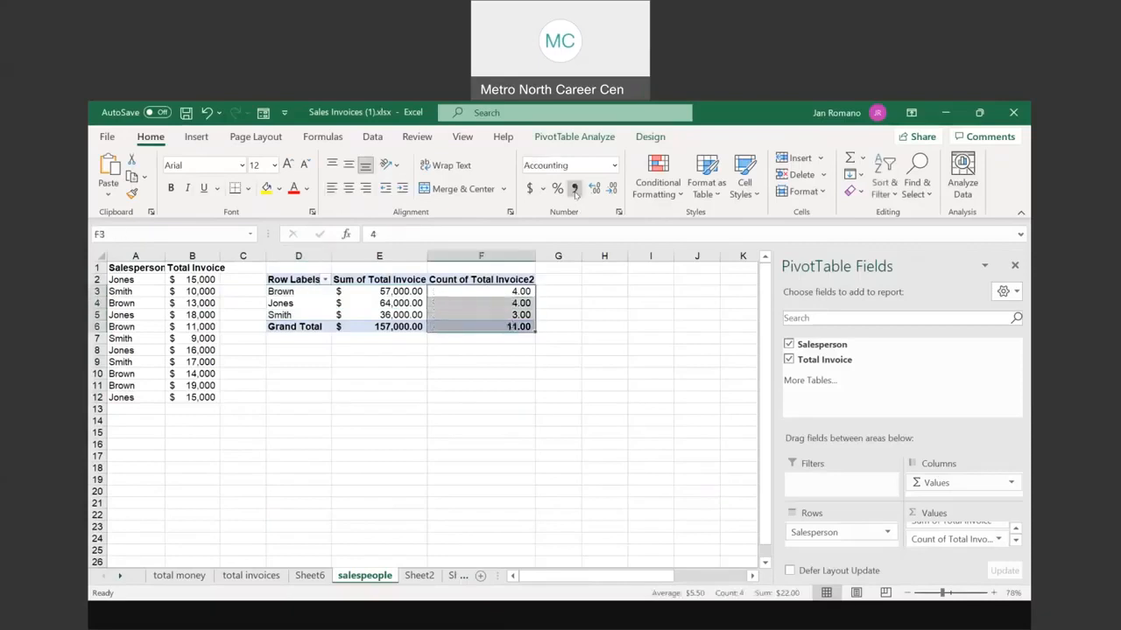
{"action": "left_click", "coordinate": [611, 189]}
{"action": "left_click", "coordinate": [612, 189]}
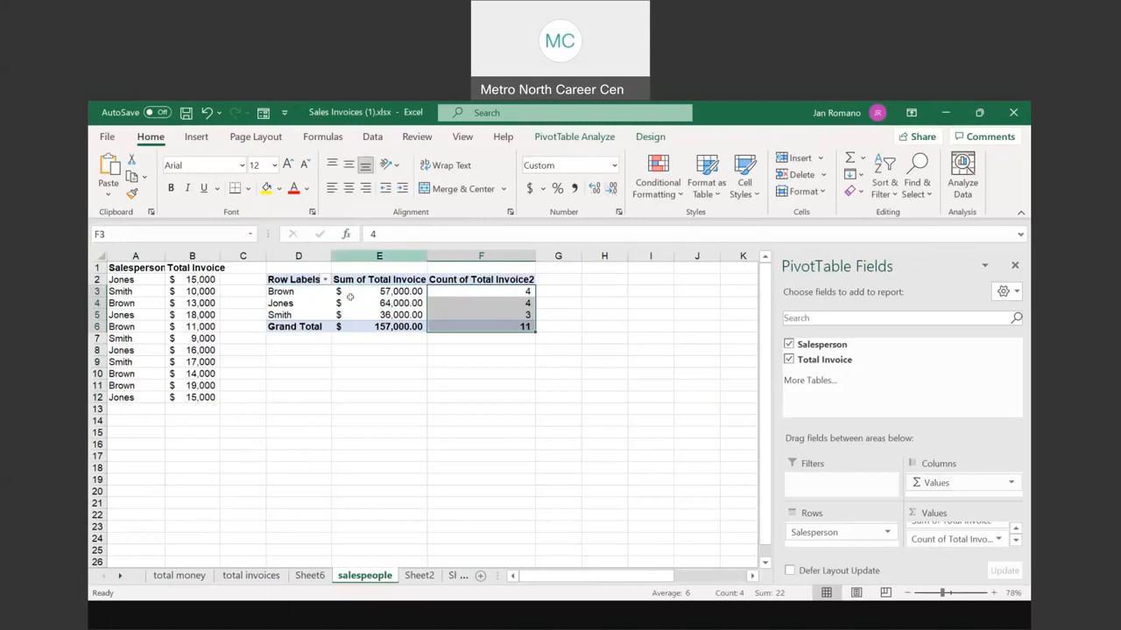
{"action": "left_click", "coordinate": [993, 594]}
{"action": "left_click", "coordinate": [993, 594]}
{"action": "left_click", "coordinate": [994, 593]}
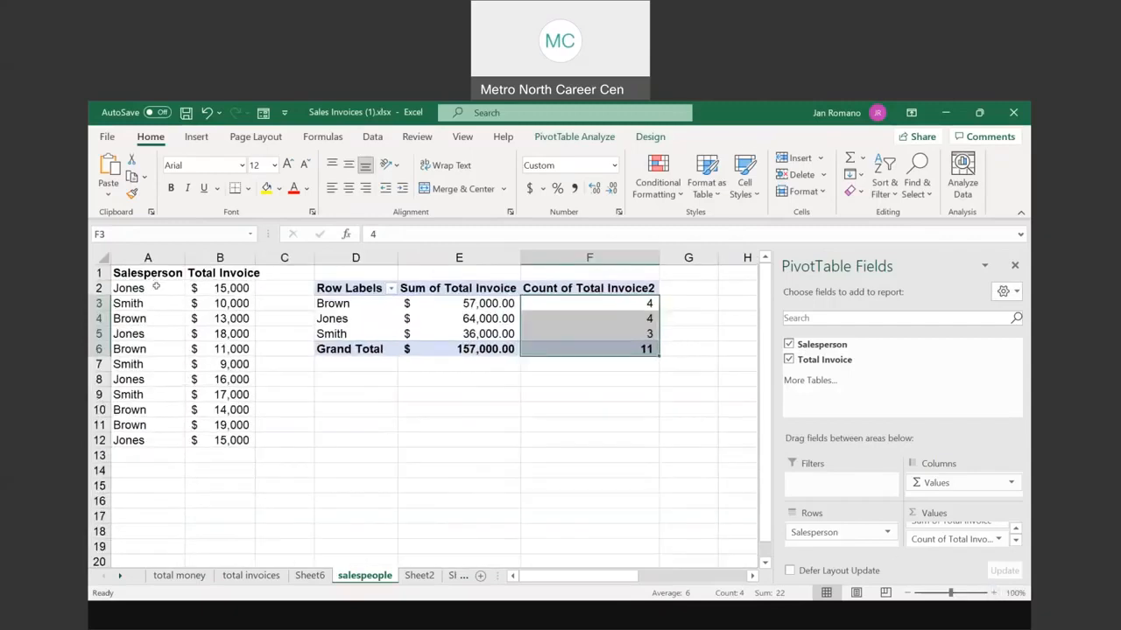
{"action": "left_click", "coordinate": [213, 287]}
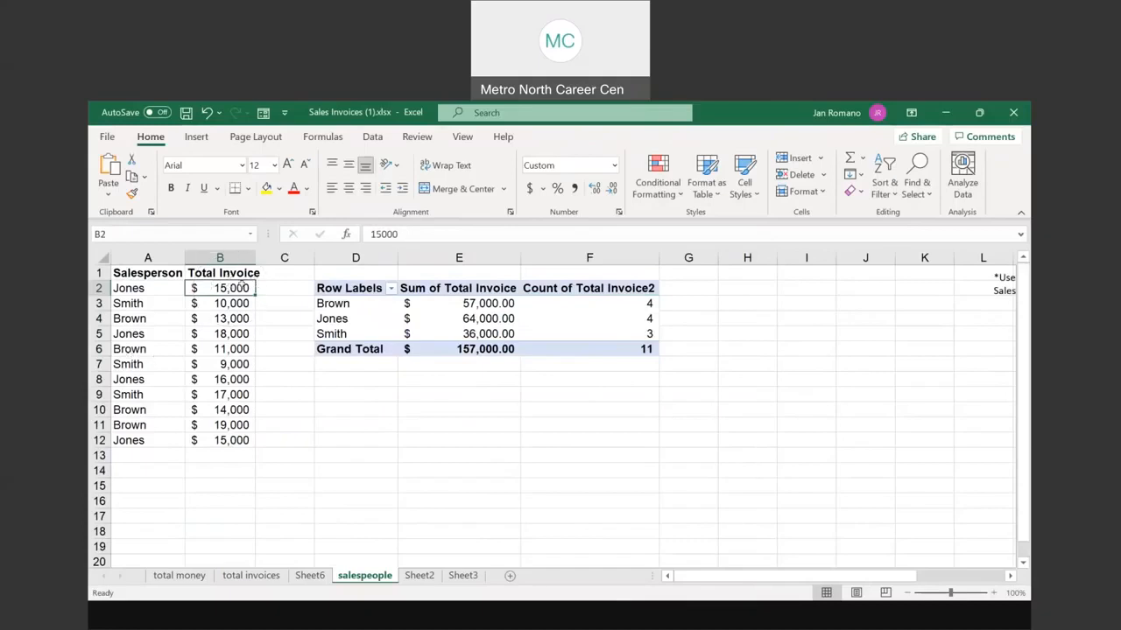
Step: Change Jones's invoice in B2 from 15,000 to 45,000
{"action": "left_click", "coordinate": [497, 320]}
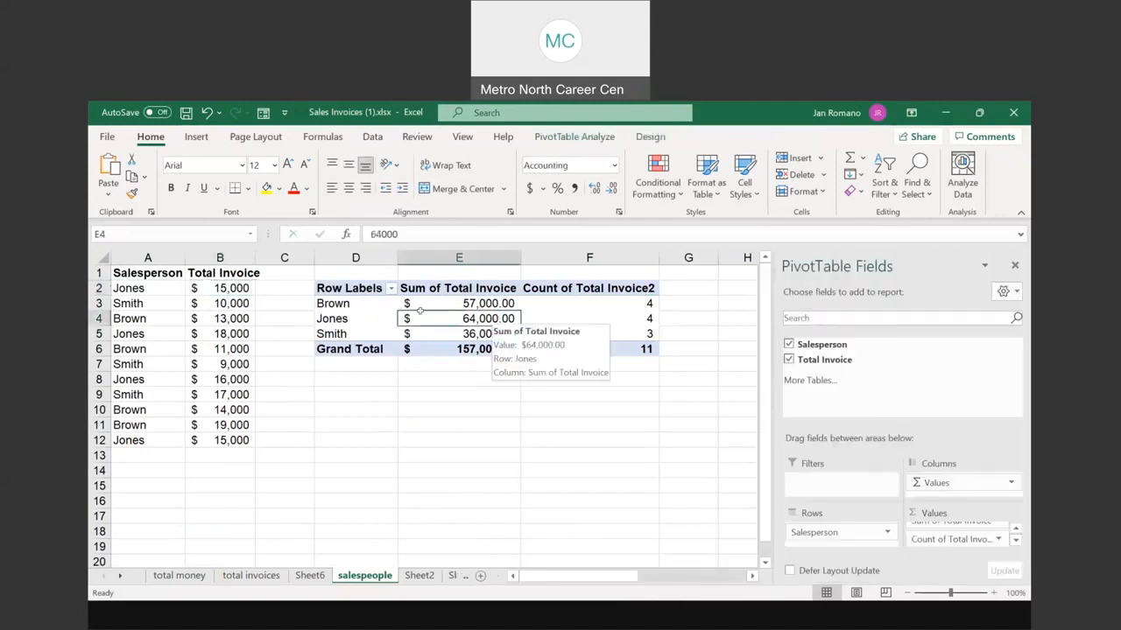
{"action": "left_click", "coordinate": [227, 287]}
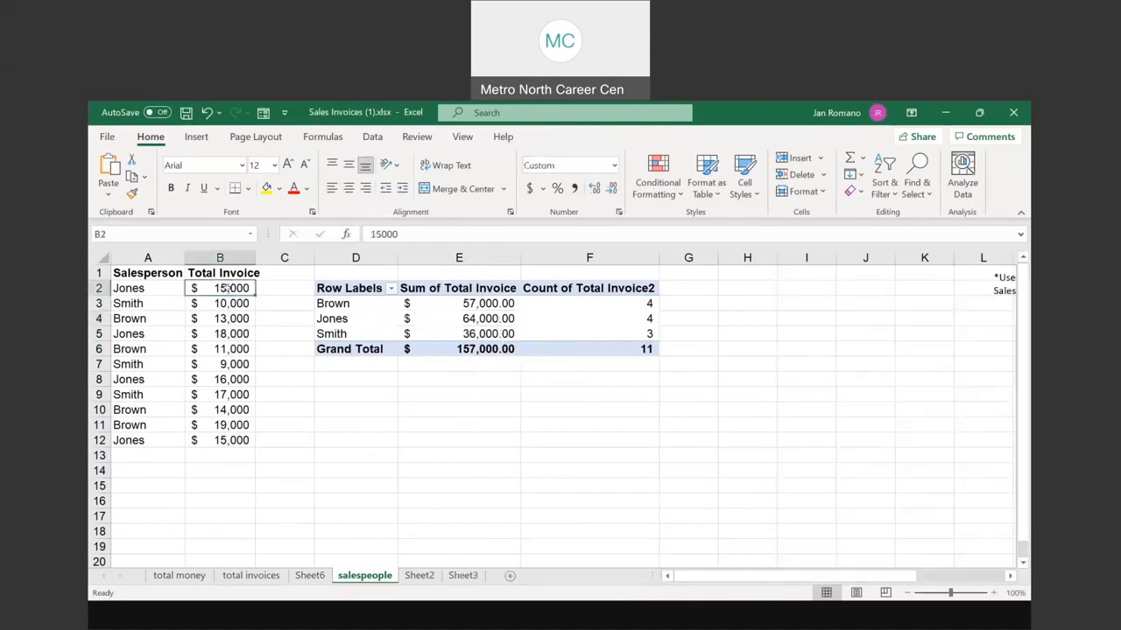
{"action": "key", "text": "ctrl"}
{"action": "key", "text": "ctrl"}
{"action": "type", "text": "45,"}
{"action": "type", "text": "00"}
{"action": "type", "text": "0"}
{"action": "key", "text": "Return"}
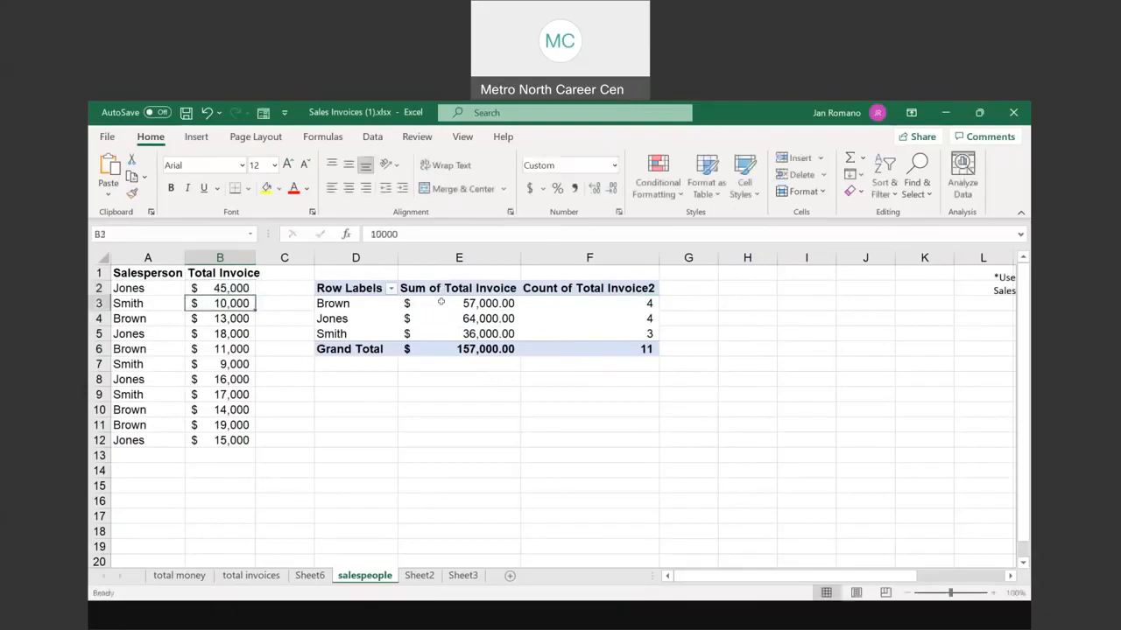
Step: Refresh the pivot so the grand total reads $187,000, then switch back to the slides
{"action": "left_click", "coordinate": [484, 319]}
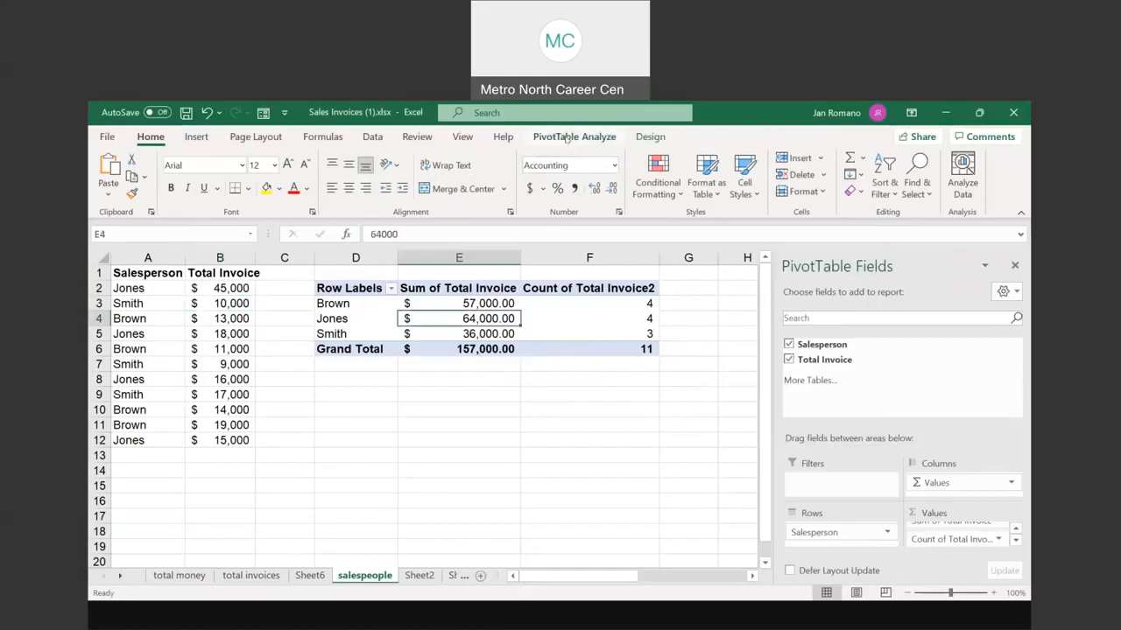
{"action": "left_click", "coordinate": [597, 137]}
{"action": "key", "text": "ctrl"}
{"action": "left_click", "coordinate": [598, 137]}
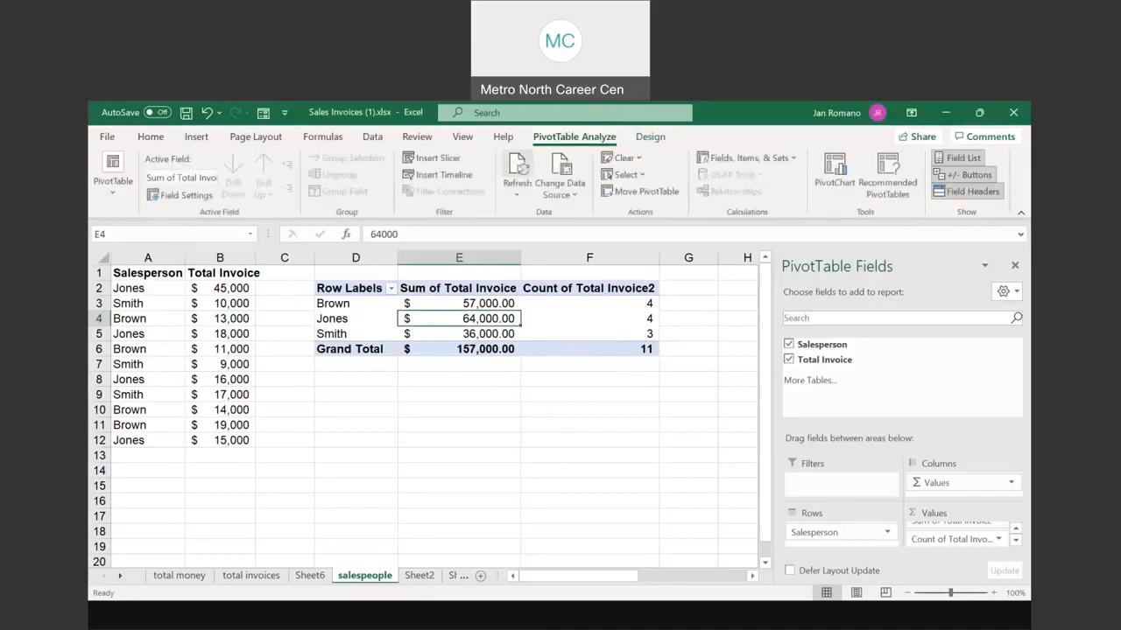
{"action": "left_click", "coordinate": [516, 167]}
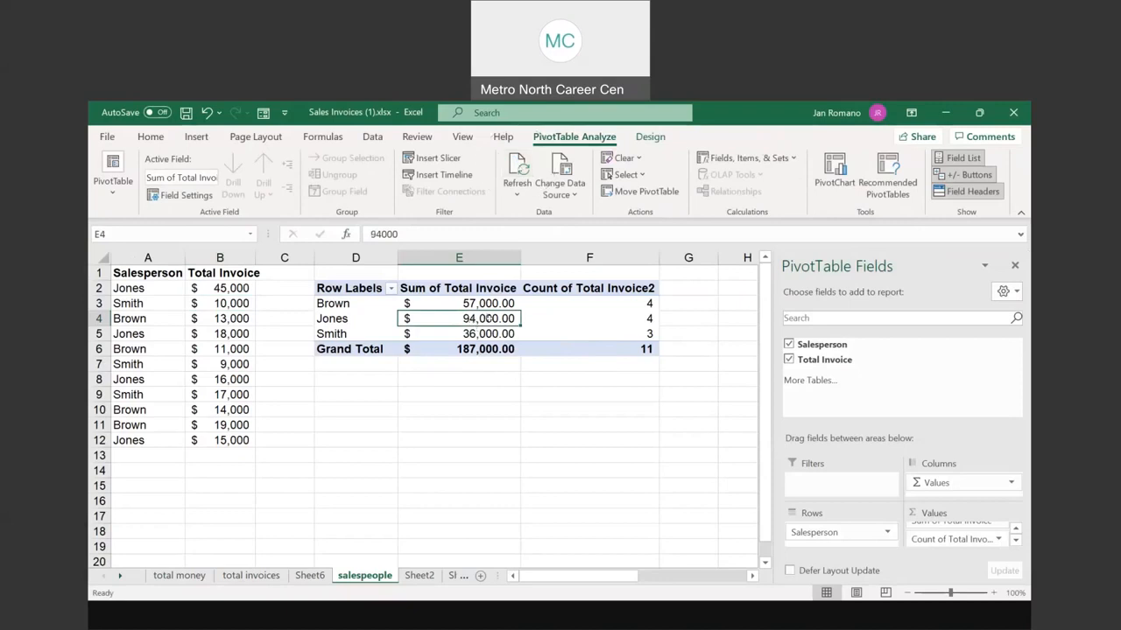
{"action": "key", "text": "ctrl"}
{"action": "left_click", "coordinate": [625, 318]}
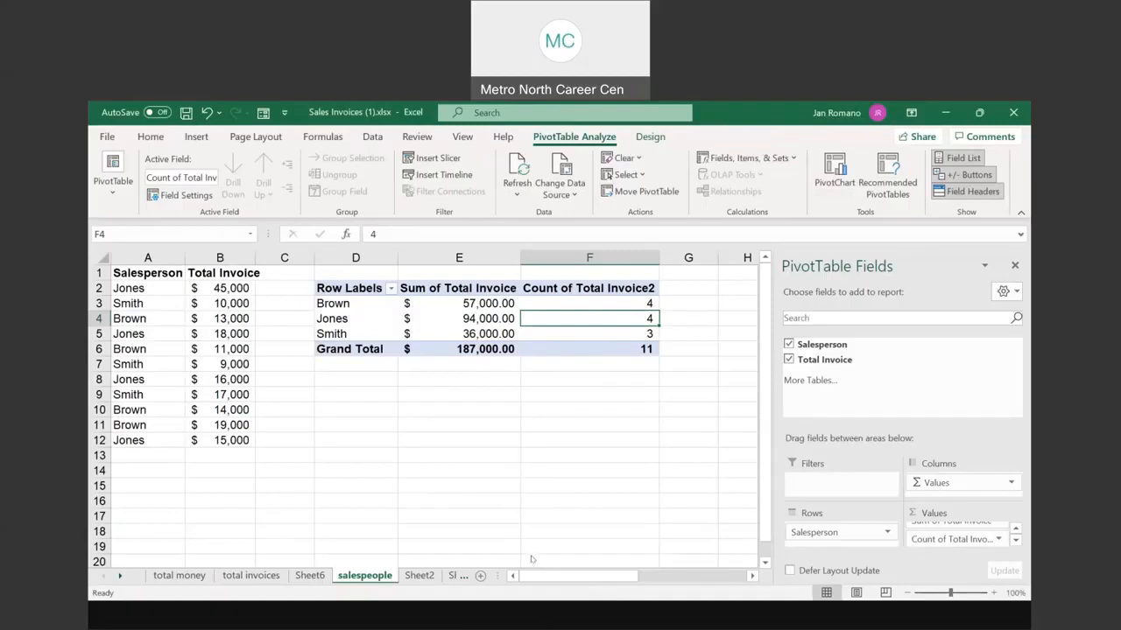
{"action": "key", "text": "alt+Tab"}
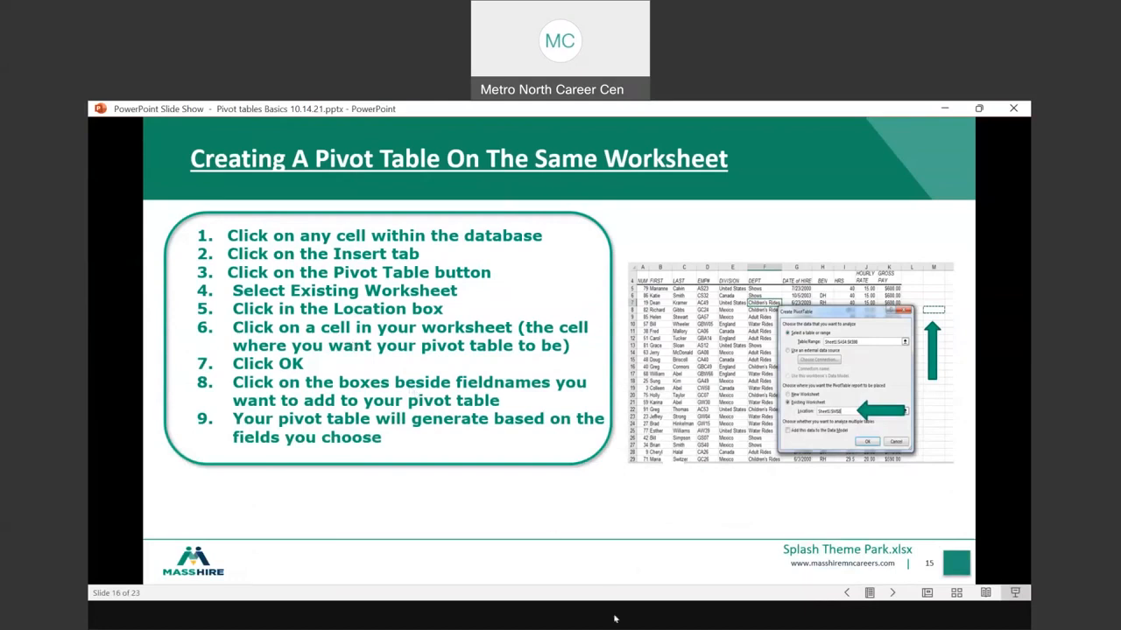
Step: Advance to the 'Expanding the Pivot Data' slide, then bring up the Electronics Sales workbook
{"action": "left_click", "coordinate": [551, 550]}
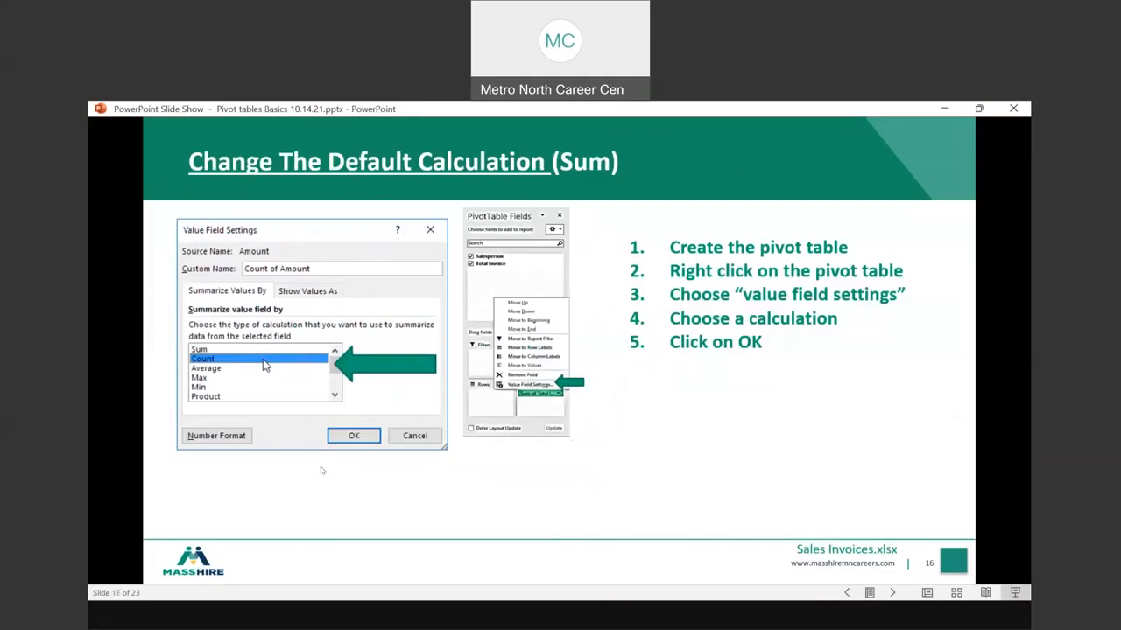
{"action": "left_click", "coordinate": [619, 443]}
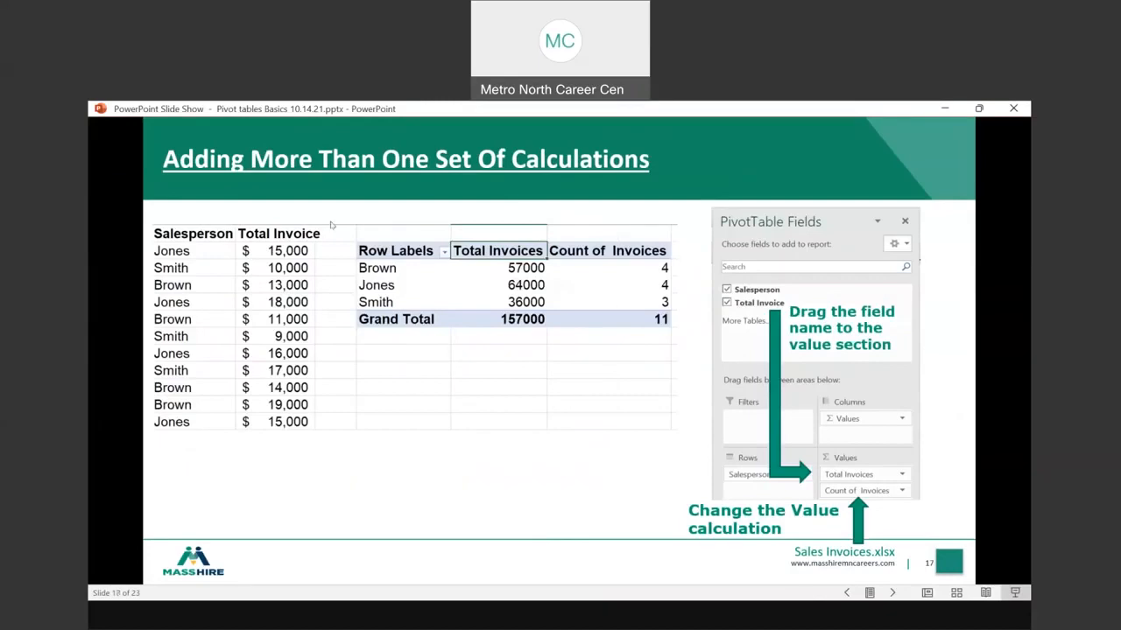
{"action": "left_click", "coordinate": [571, 402]}
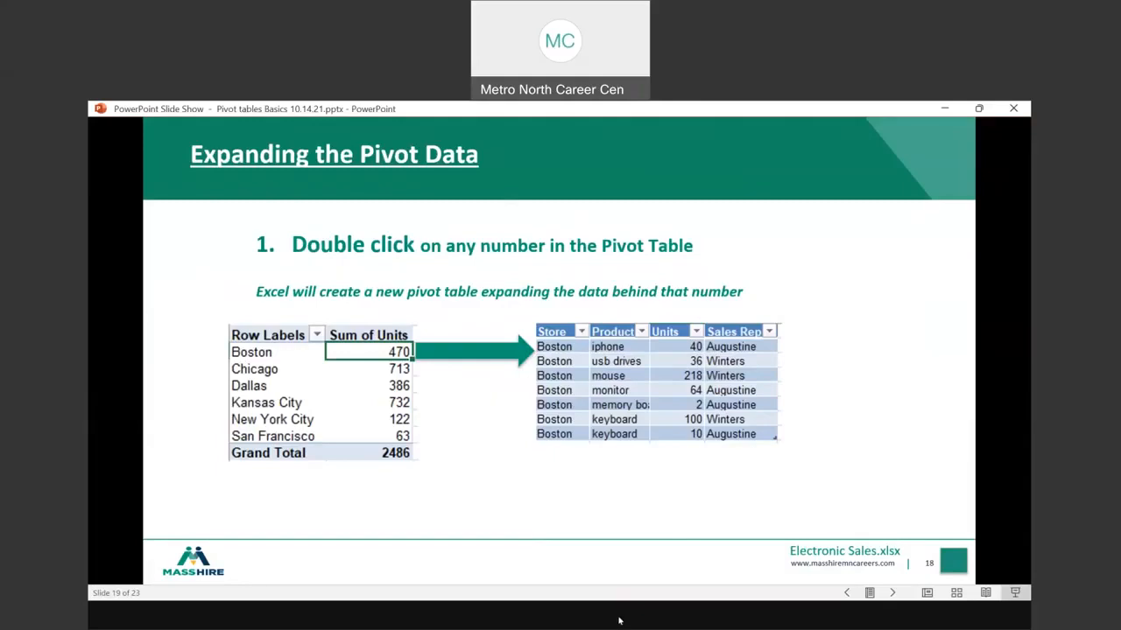
{"action": "left_click", "coordinate": [357, 565]}
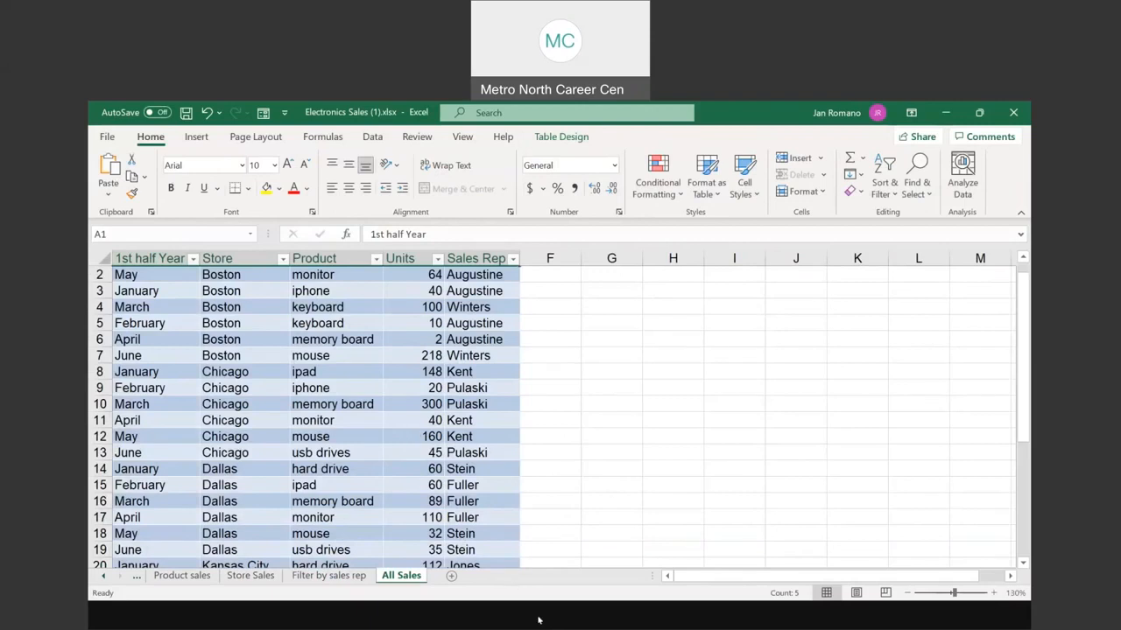
Step: Insert a PivotTable from the All Sales data onto a new worksheet, Sheet4
{"action": "left_click", "coordinate": [536, 572]}
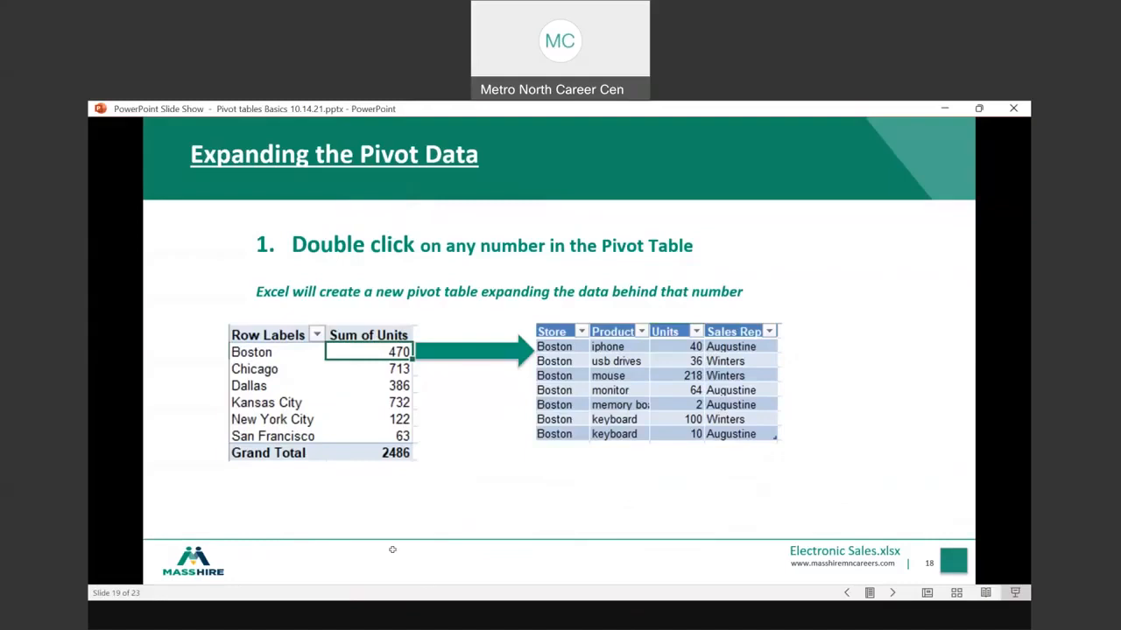
{"action": "key", "text": "alt+Tab"}
{"action": "left_click", "coordinate": [319, 375]}
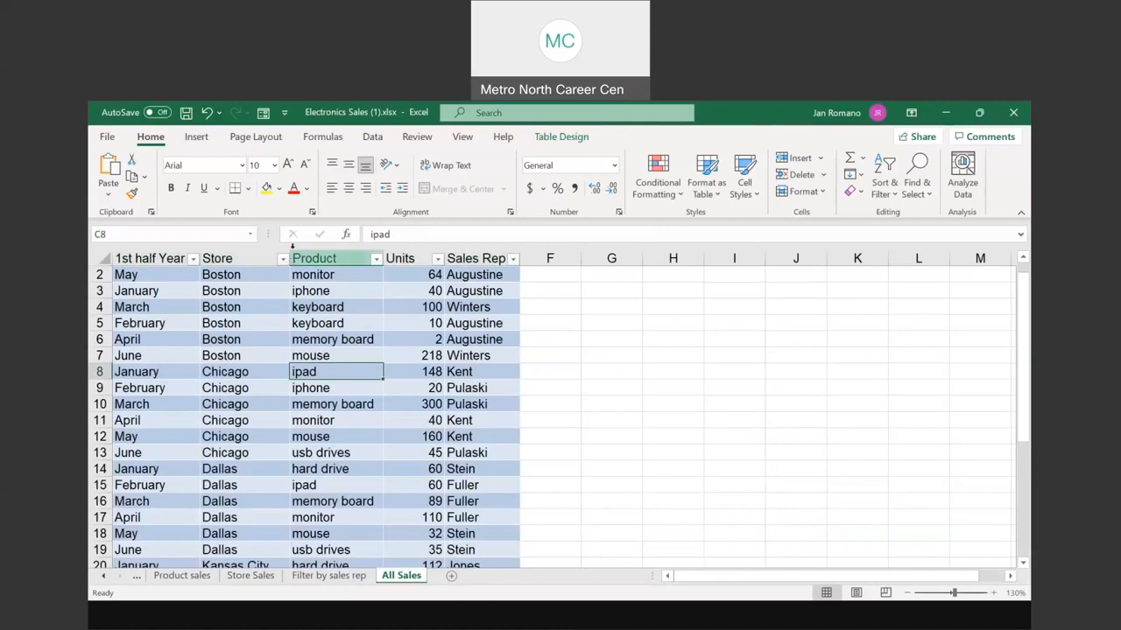
{"action": "left_click", "coordinate": [197, 138]}
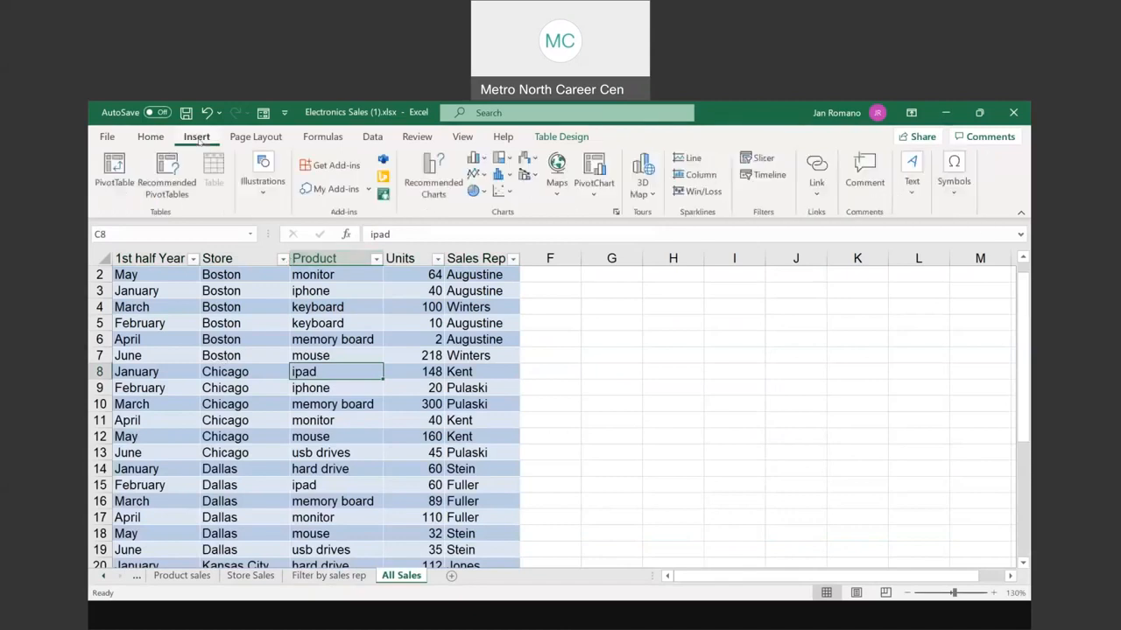
{"action": "left_click", "coordinate": [117, 181]}
{"action": "left_click", "coordinate": [748, 465]}
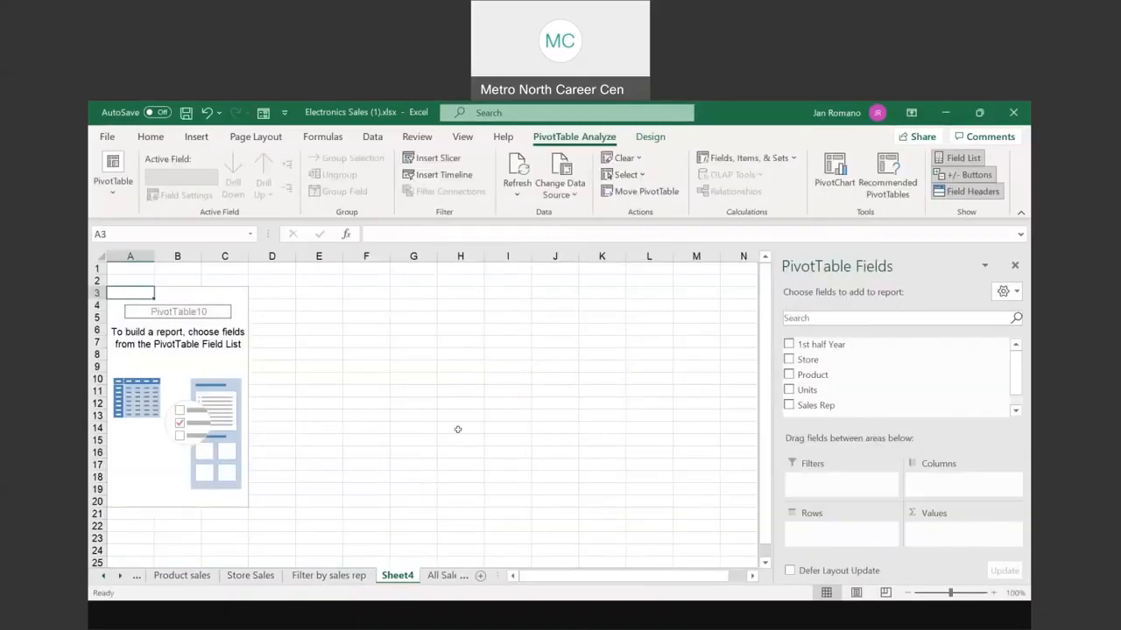
Step: Build the pivot with Store as rows and summed Units, totalling 2450
{"action": "left_click", "coordinate": [788, 359]}
{"action": "left_click", "coordinate": [789, 375]}
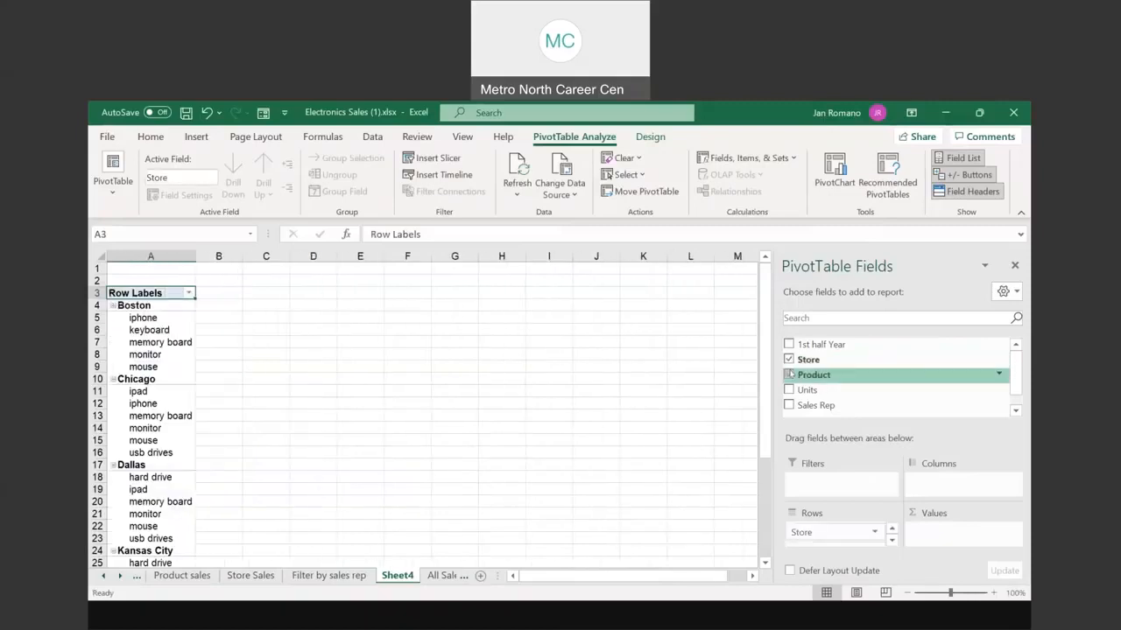
{"action": "left_click", "coordinate": [805, 391]}
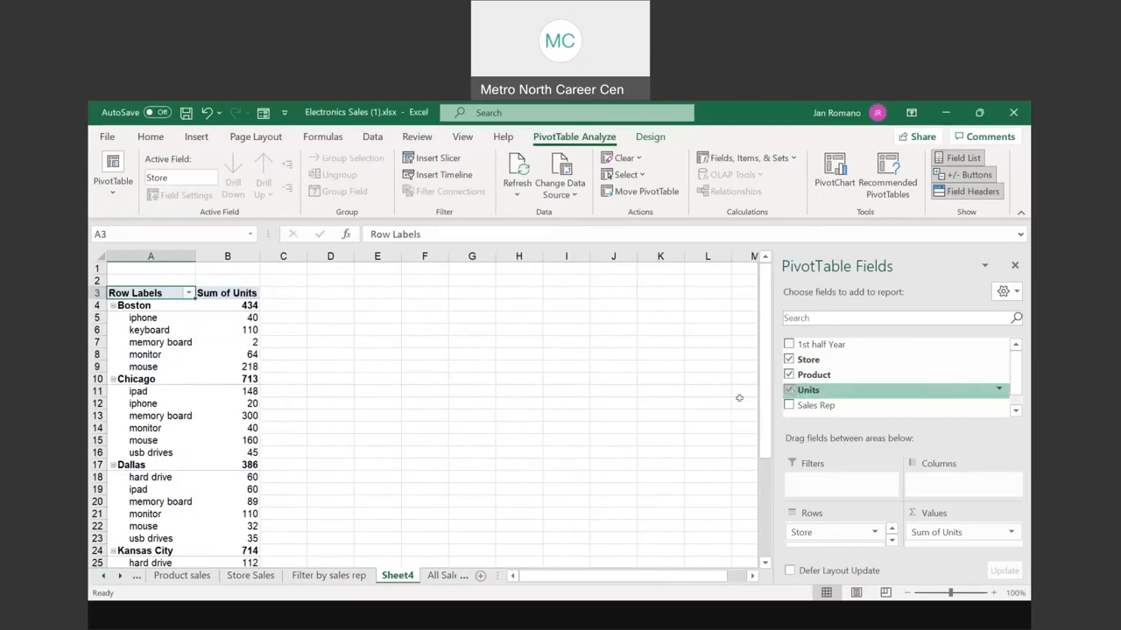
{"action": "left_click", "coordinate": [790, 391]}
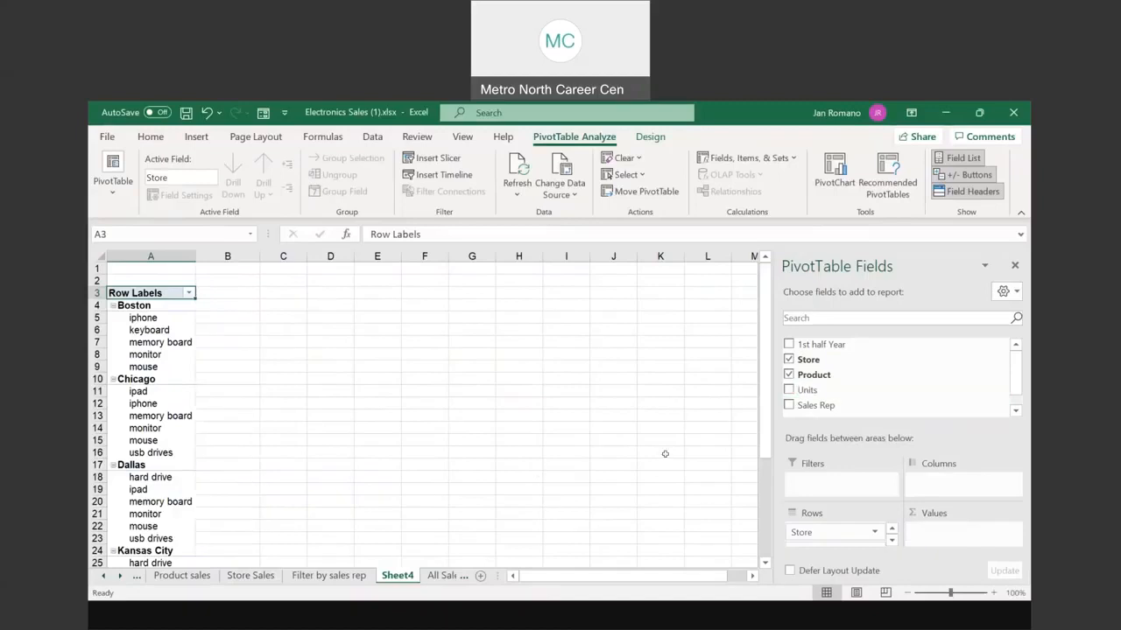
{"action": "left_click", "coordinate": [789, 376]}
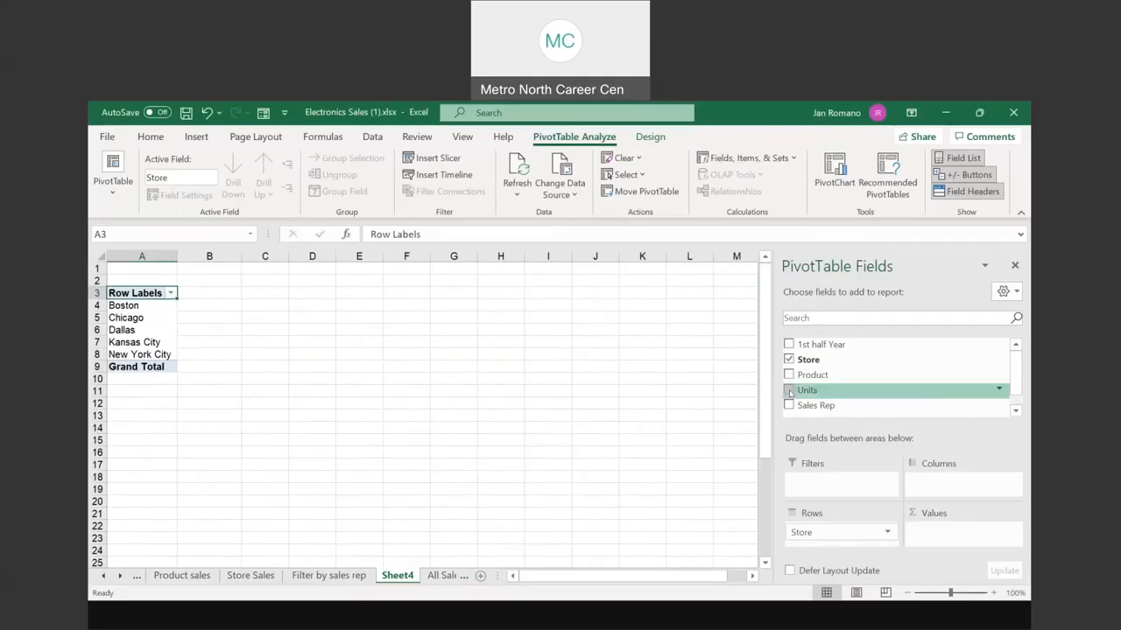
{"action": "left_click", "coordinate": [789, 391]}
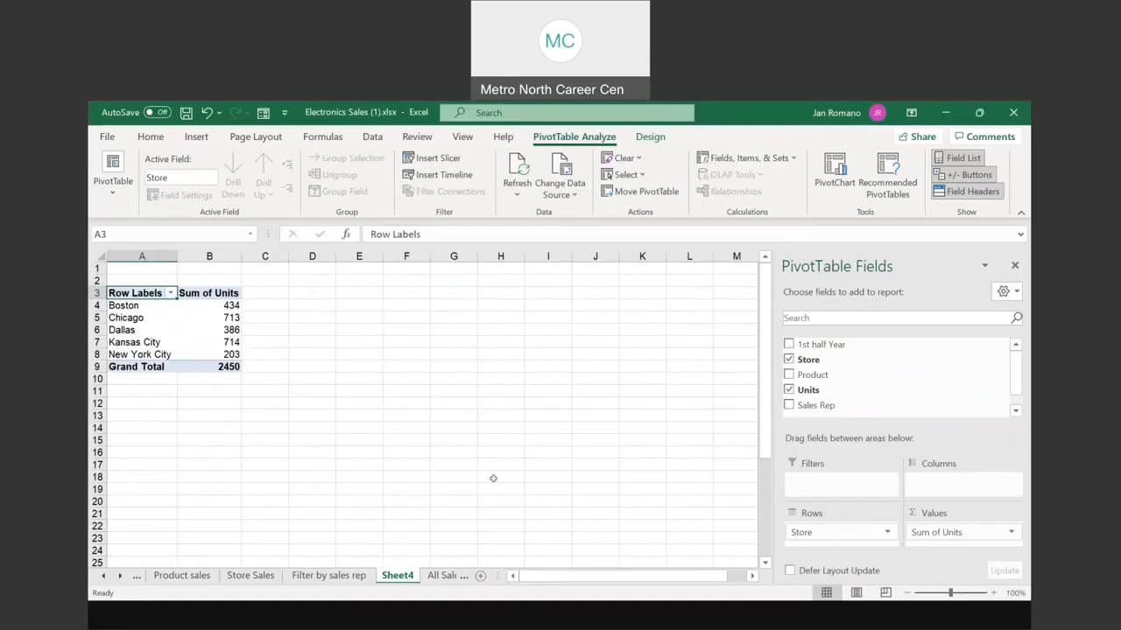
{"action": "left_click", "coordinate": [992, 593]}
{"action": "left_click", "coordinate": [993, 594]}
{"action": "left_click", "coordinate": [992, 594]}
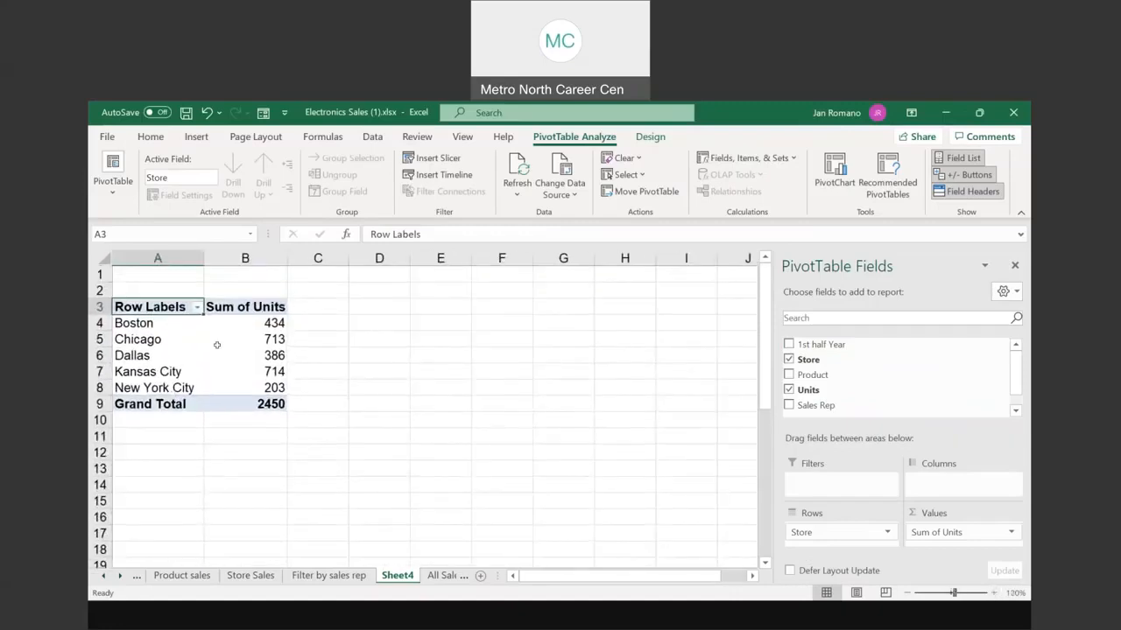
Step: Drill into Boston's 434 units to list its detail records on a new sheet
{"action": "mouse_move", "coordinate": [218, 348]}
{"action": "mouse_move", "coordinate": [267, 328]}
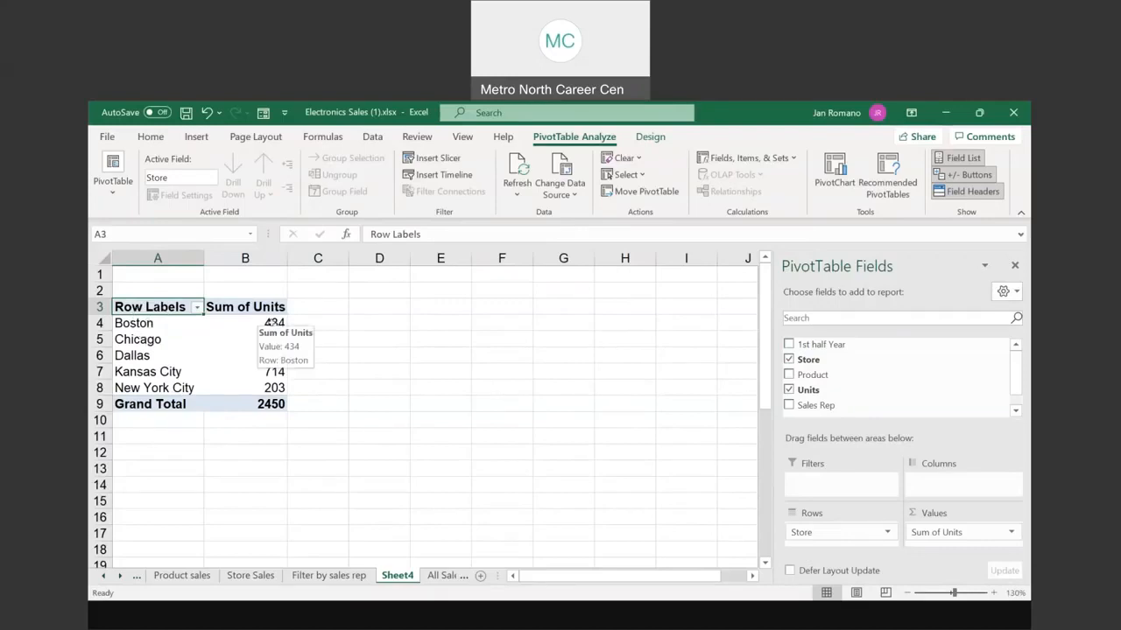
{"action": "double_click", "coordinate": [272, 323]}
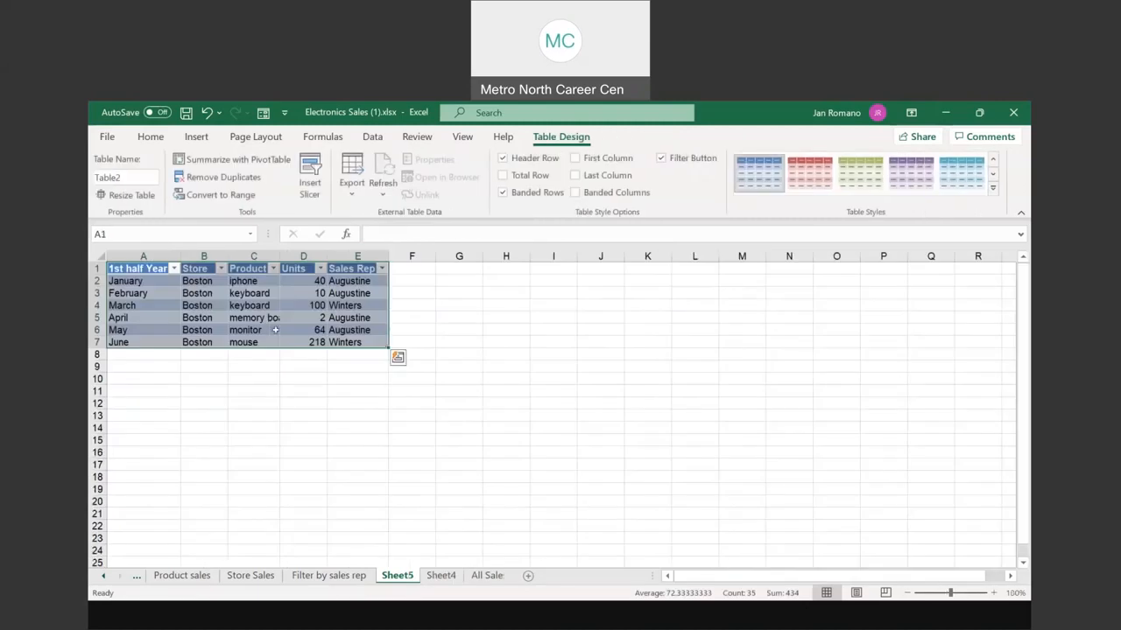
Step: Rename the Sheet5 drill-down sheet to 'Boston' and go back to Sheet4
{"action": "key", "text": "ctrl+q"}
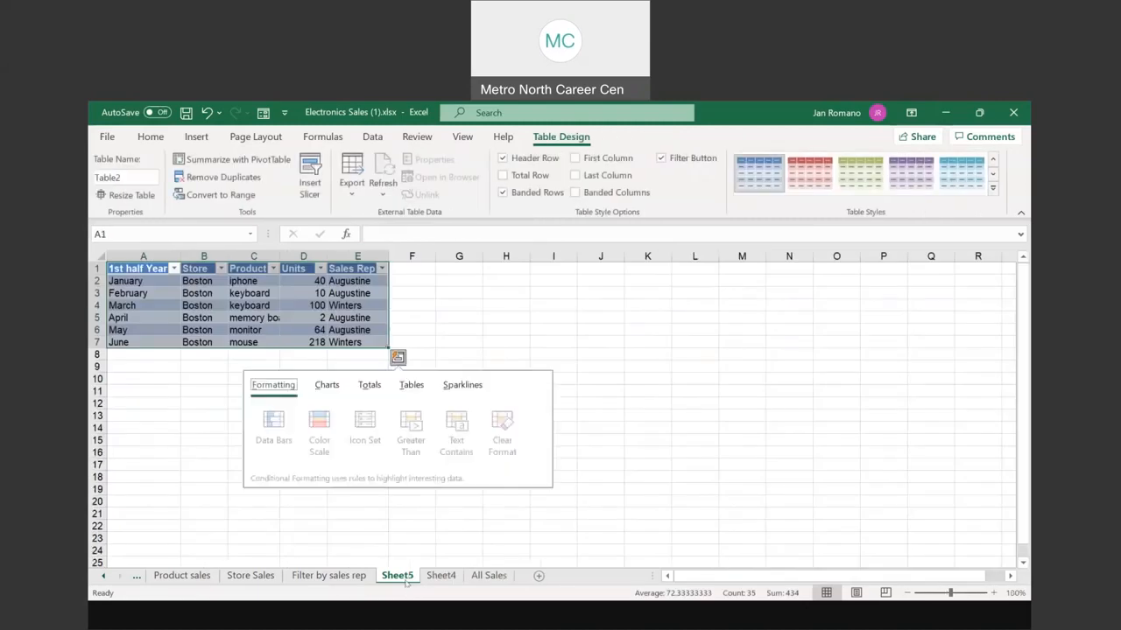
{"action": "left_click", "coordinate": [443, 535]}
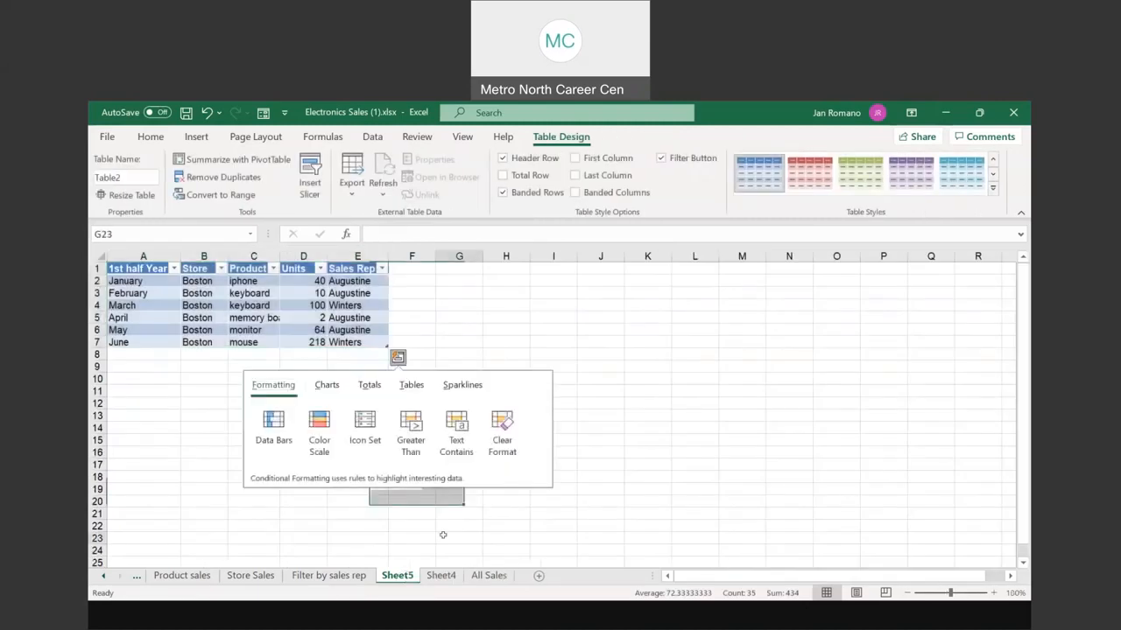
{"action": "left_click", "coordinate": [271, 296]}
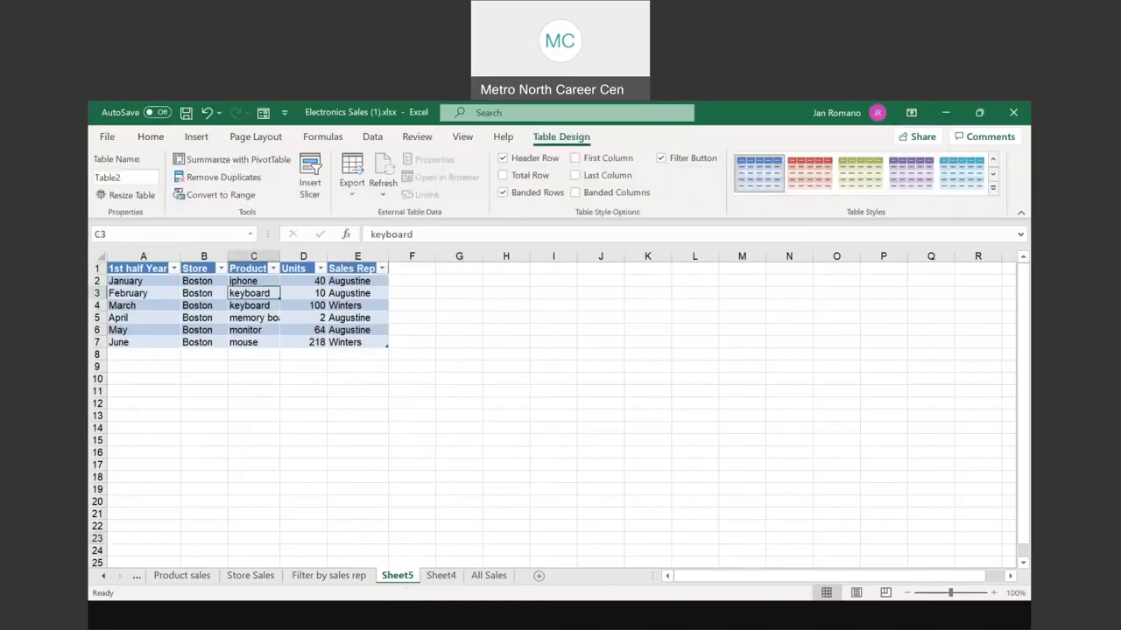
{"action": "left_click", "coordinate": [993, 593]}
{"action": "left_click", "coordinate": [994, 593]}
{"action": "left_click", "coordinate": [994, 593]}
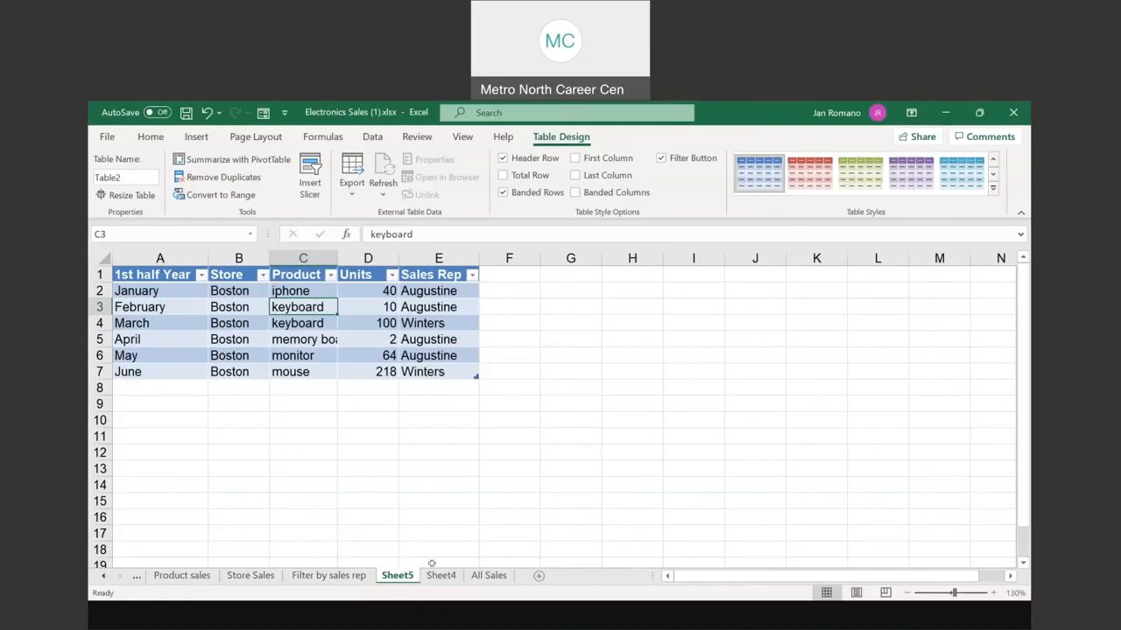
{"action": "left_click", "coordinate": [399, 576]}
{"action": "type", "text": "Boston"}
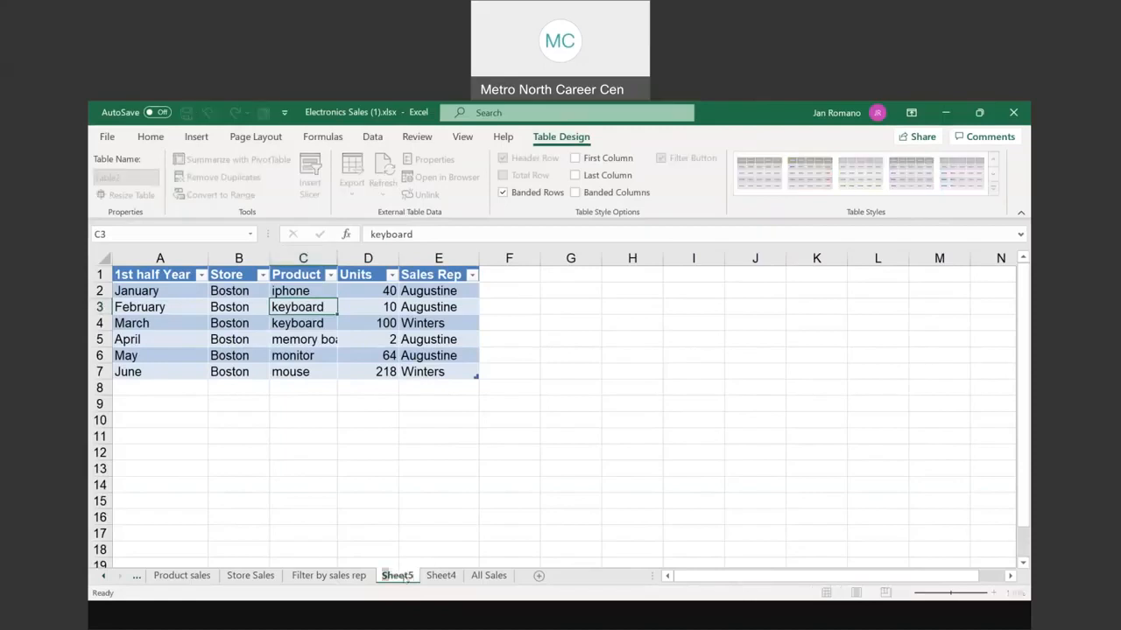
{"action": "left_click", "coordinate": [441, 575]}
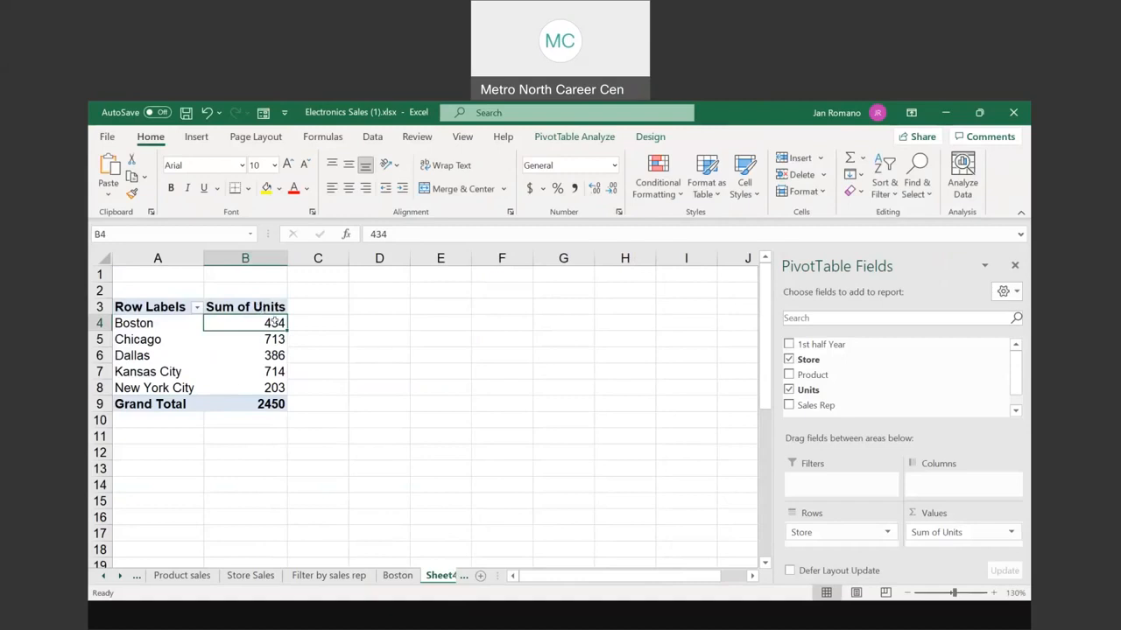
Step: Drill into Kansas City's 714 pivot units to create a detail sheet
{"action": "mouse_move", "coordinate": [274, 322]}
{"action": "mouse_move", "coordinate": [272, 373]}
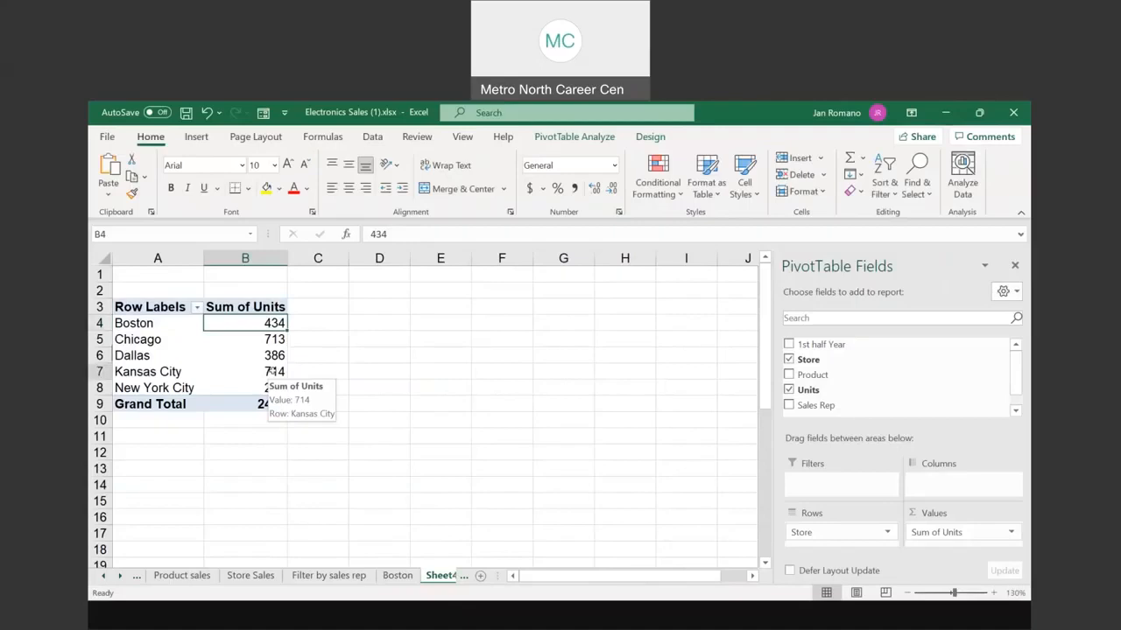
{"action": "double_click", "coordinate": [272, 373]}
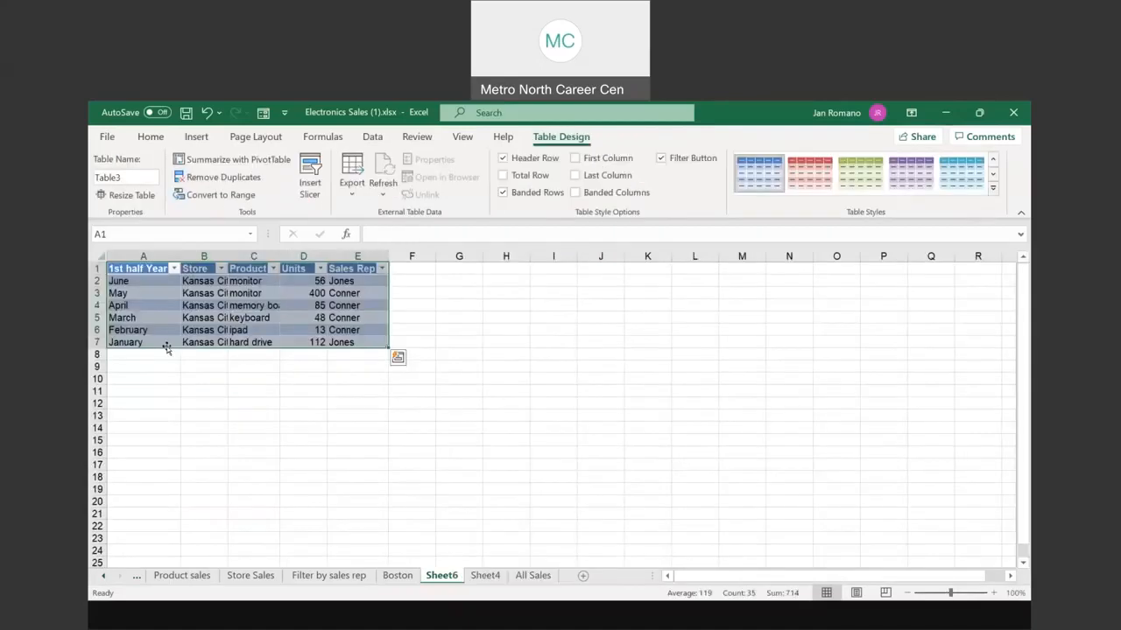
Step: Adjust the zoom and autofit column B so Kansas City shows in full
{"action": "left_click", "coordinate": [966, 593]}
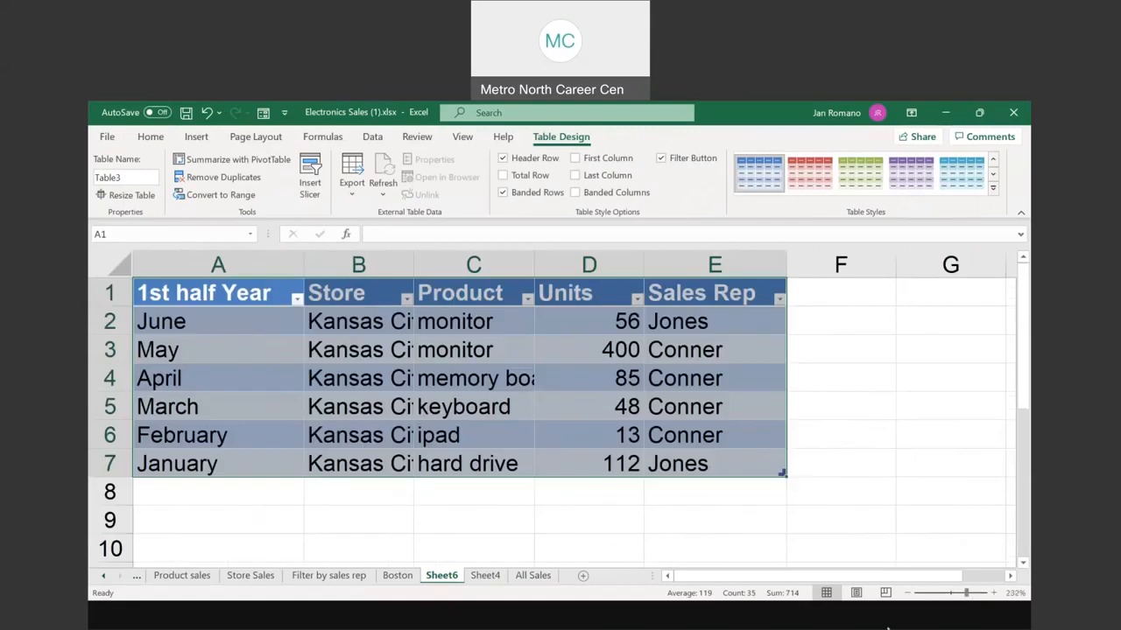
{"action": "left_click_drag", "start_coordinate": [957, 595], "coordinate": [953, 595]}
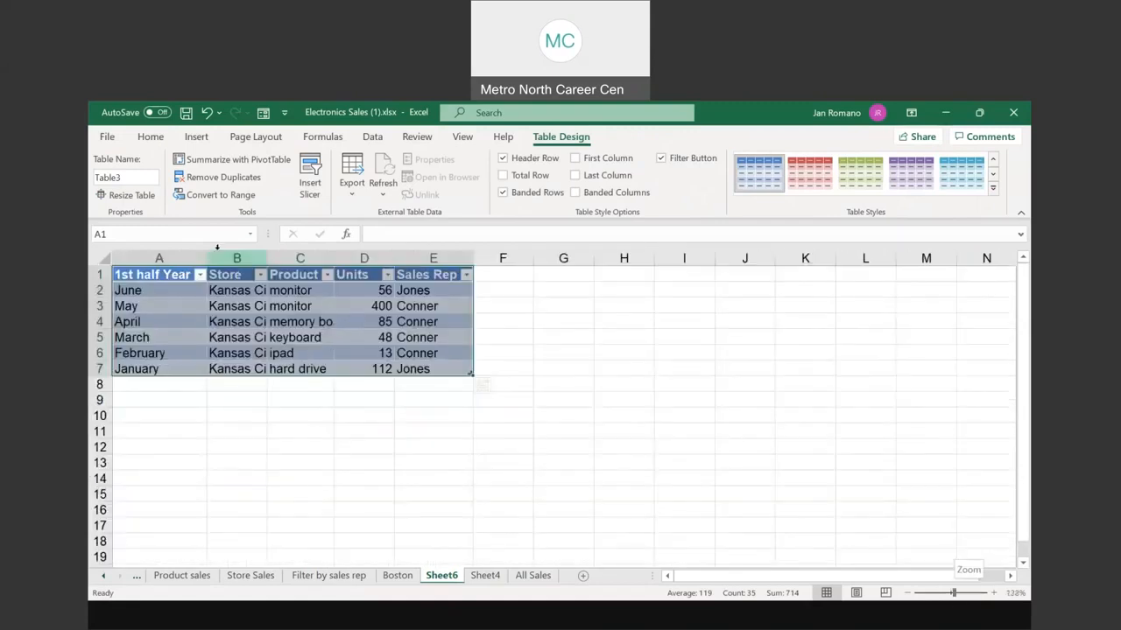
{"action": "double_click", "coordinate": [265, 257]}
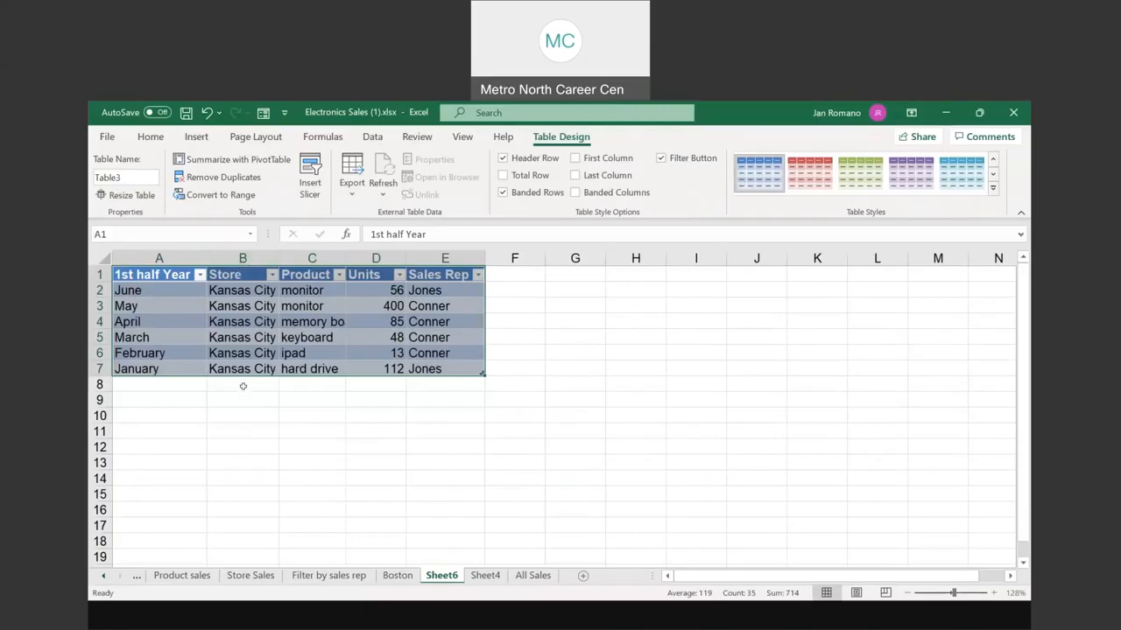
{"action": "left_click", "coordinate": [311, 353]}
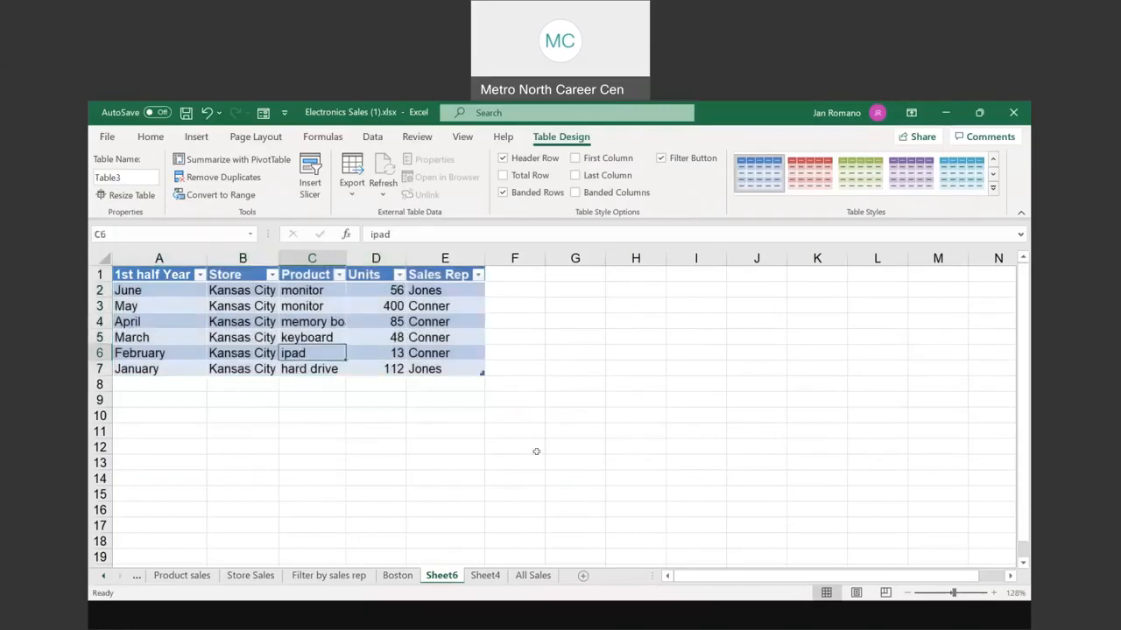
Step: Rename Sheet6 to Kansas City and return to the store pivot sheet
{"action": "left_click", "coordinate": [446, 577]}
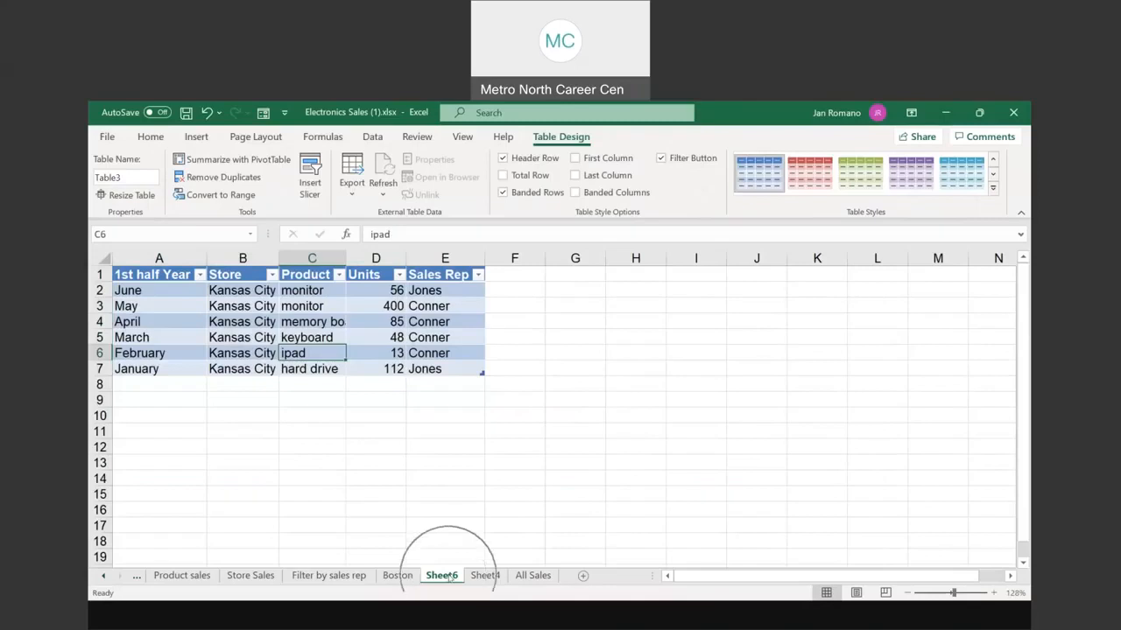
{"action": "double_click", "coordinate": [445, 575]}
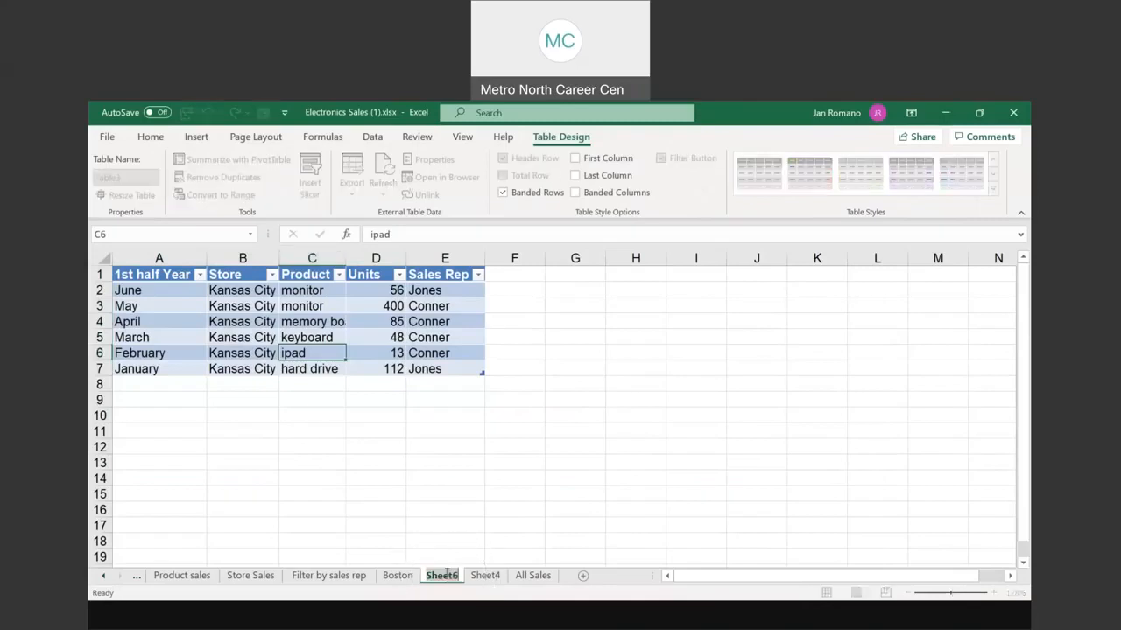
{"action": "type", "text": "Kan"}
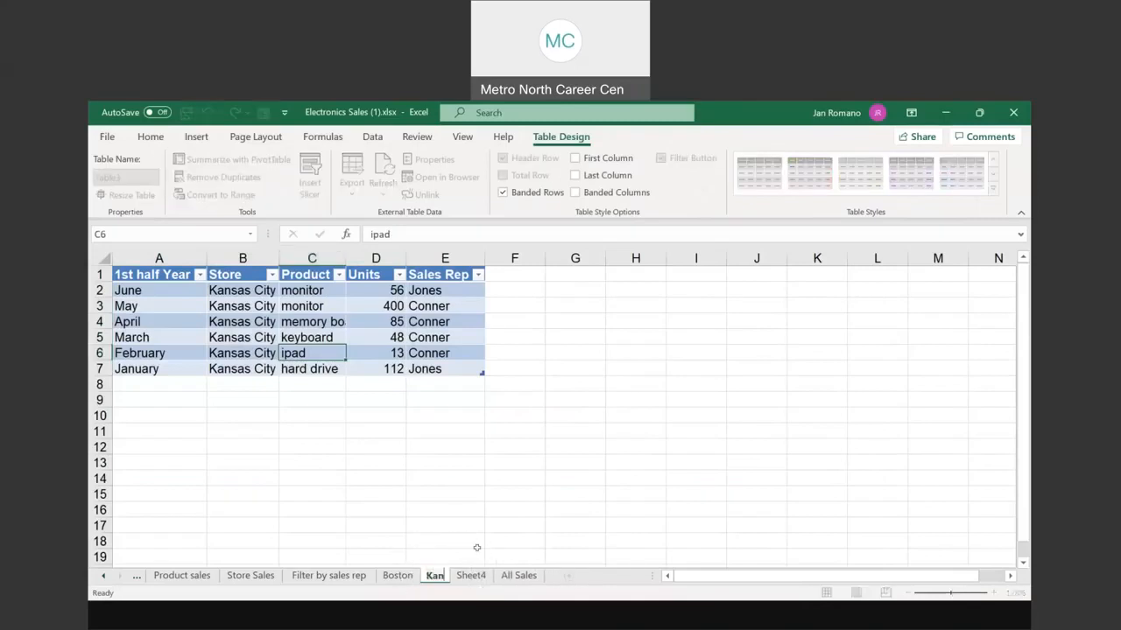
{"action": "type", "text": "sas City"}
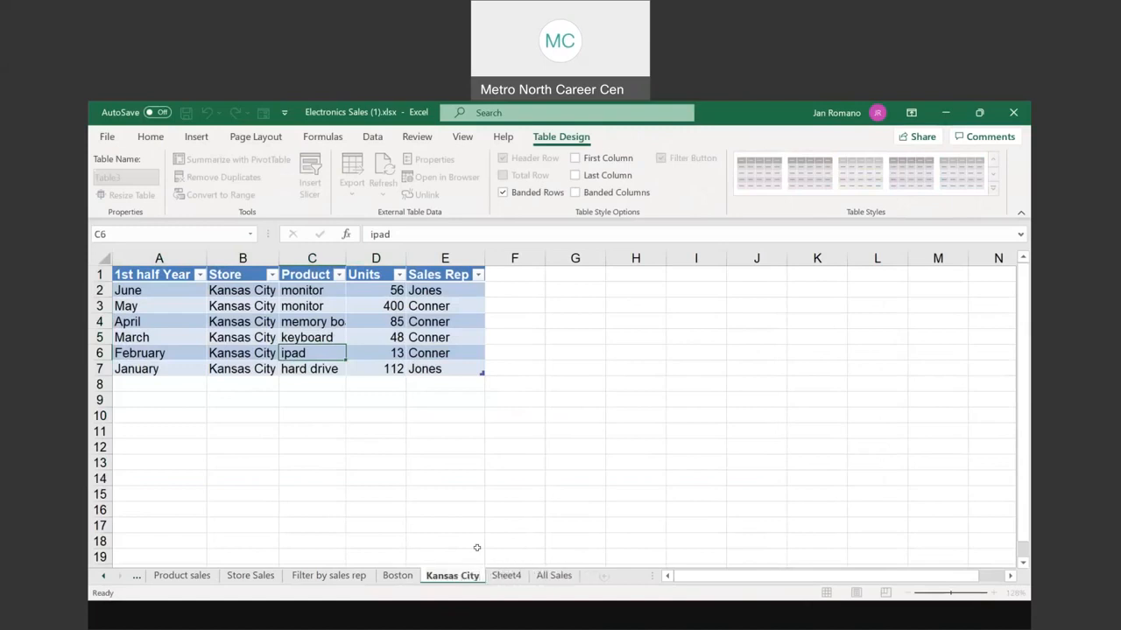
{"action": "key", "text": "Return"}
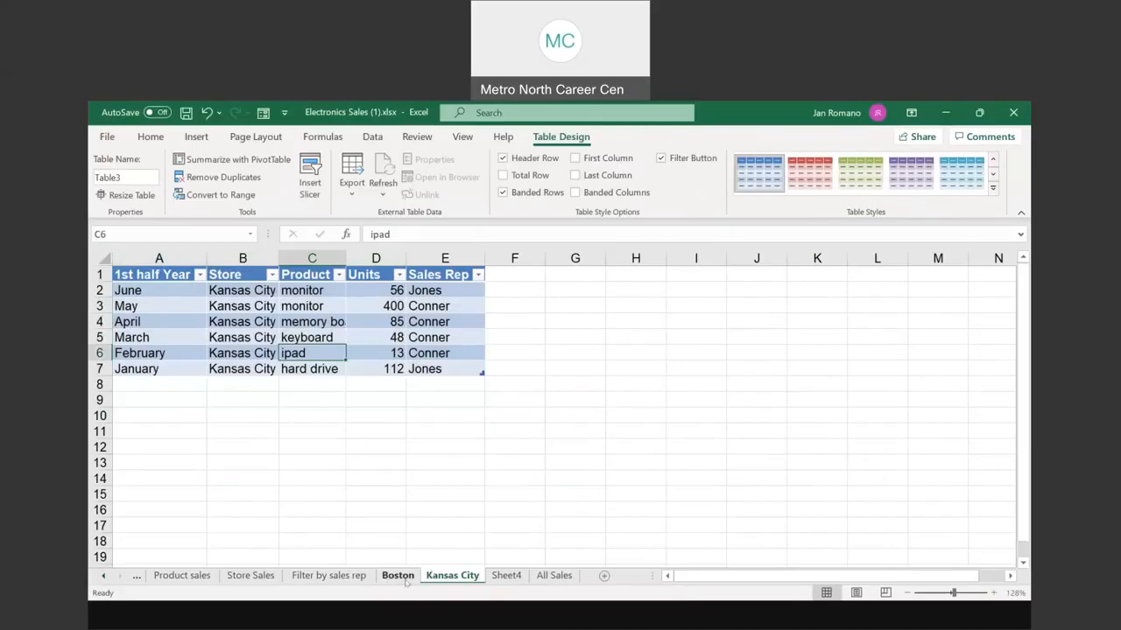
{"action": "left_click", "coordinate": [498, 575]}
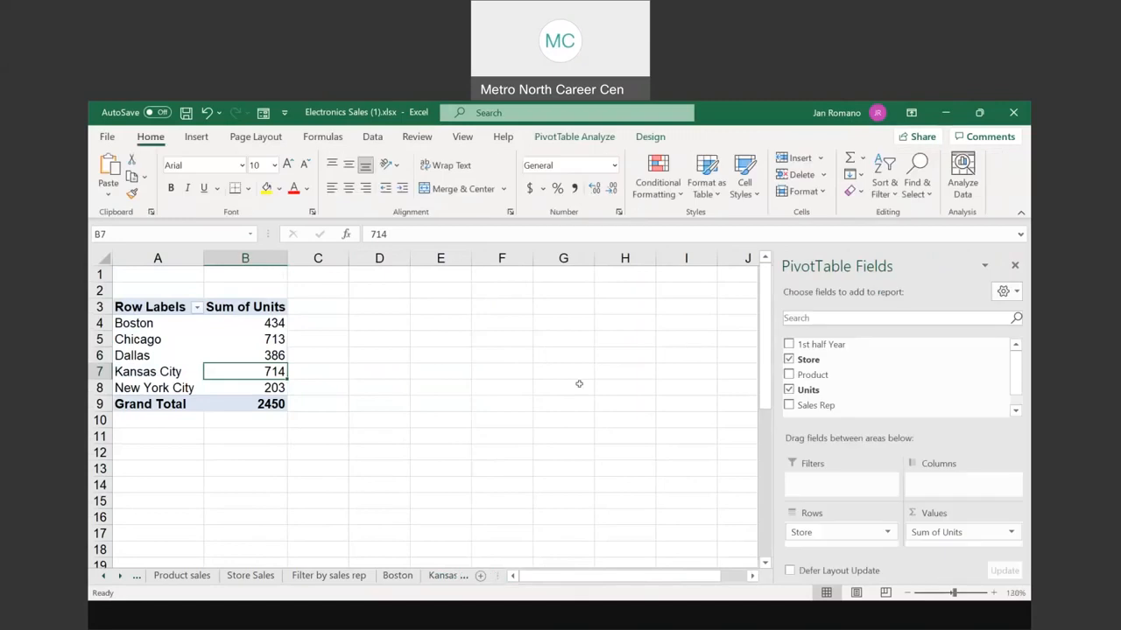
Step: Rename the Sheet4 pivot to 'sales by stores' after 'stores' proved already taken
{"action": "key", "text": "Delete"}
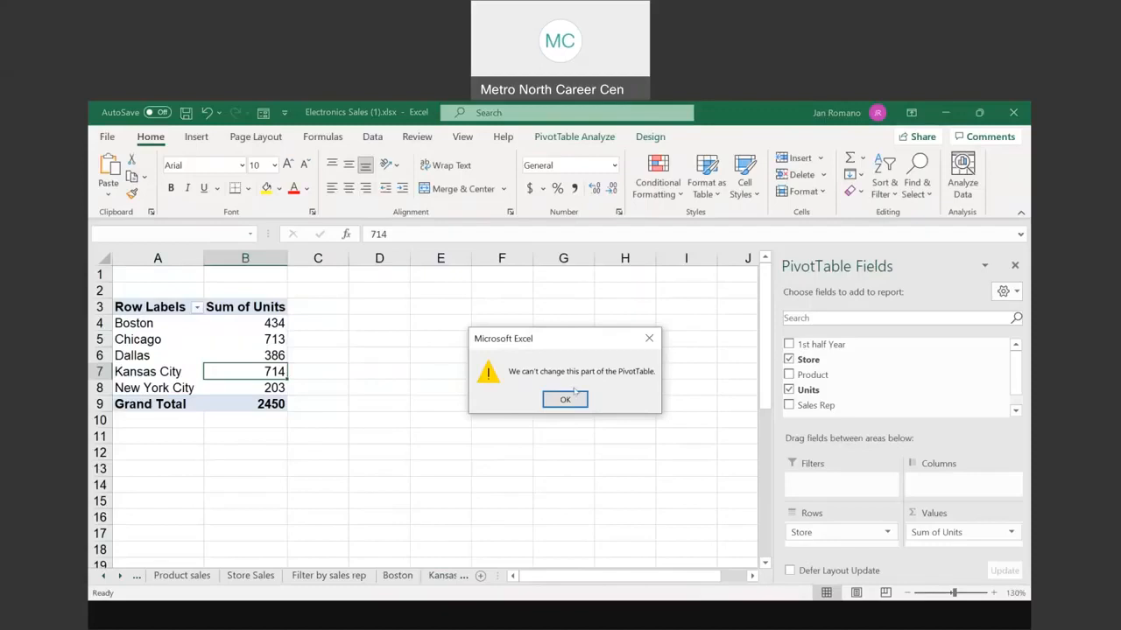
{"action": "left_click", "coordinate": [571, 397]}
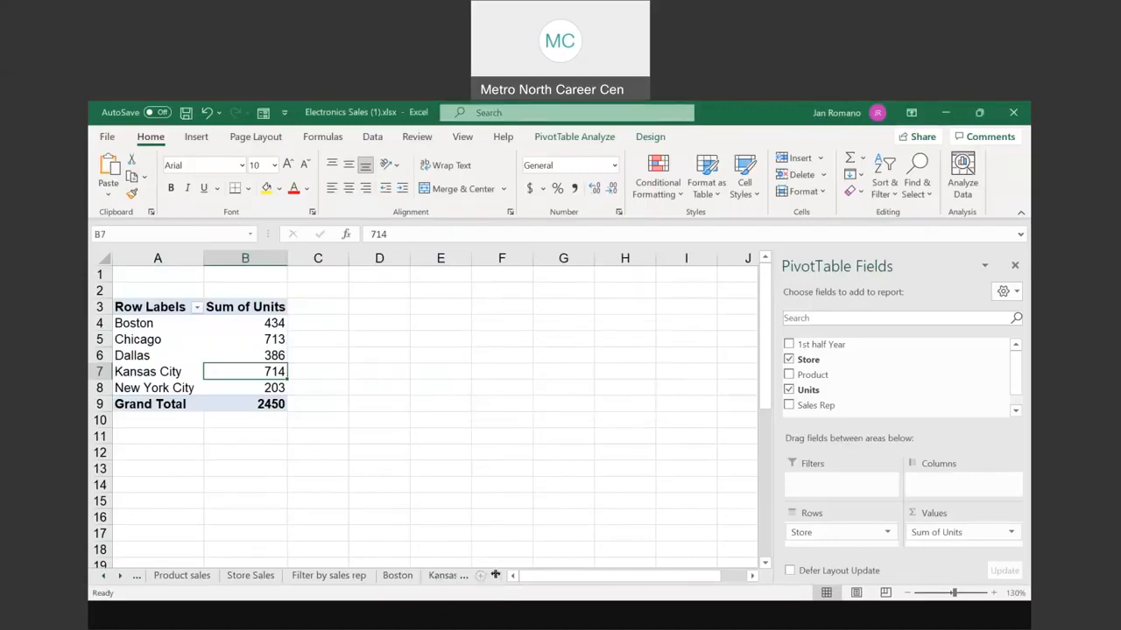
{"action": "left_click_drag", "start_coordinate": [494, 575], "coordinate": [640, 576]}
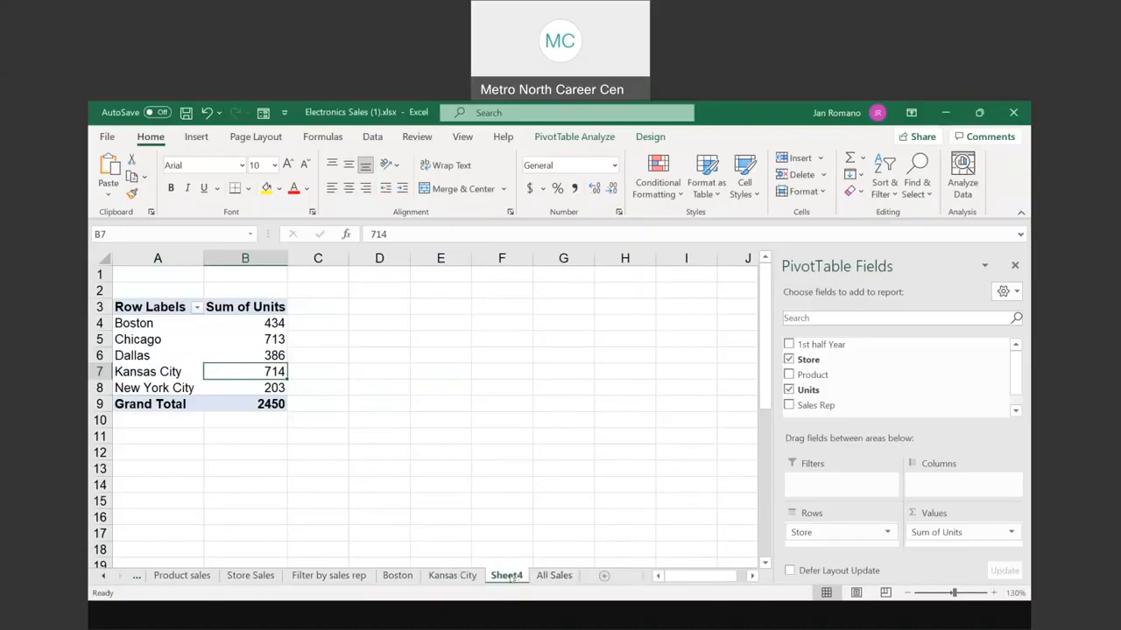
{"action": "left_click_drag", "start_coordinate": [506, 574], "coordinate": [511, 573]}
{"action": "type", "text": "stores"}
{"action": "key", "text": "Return"}
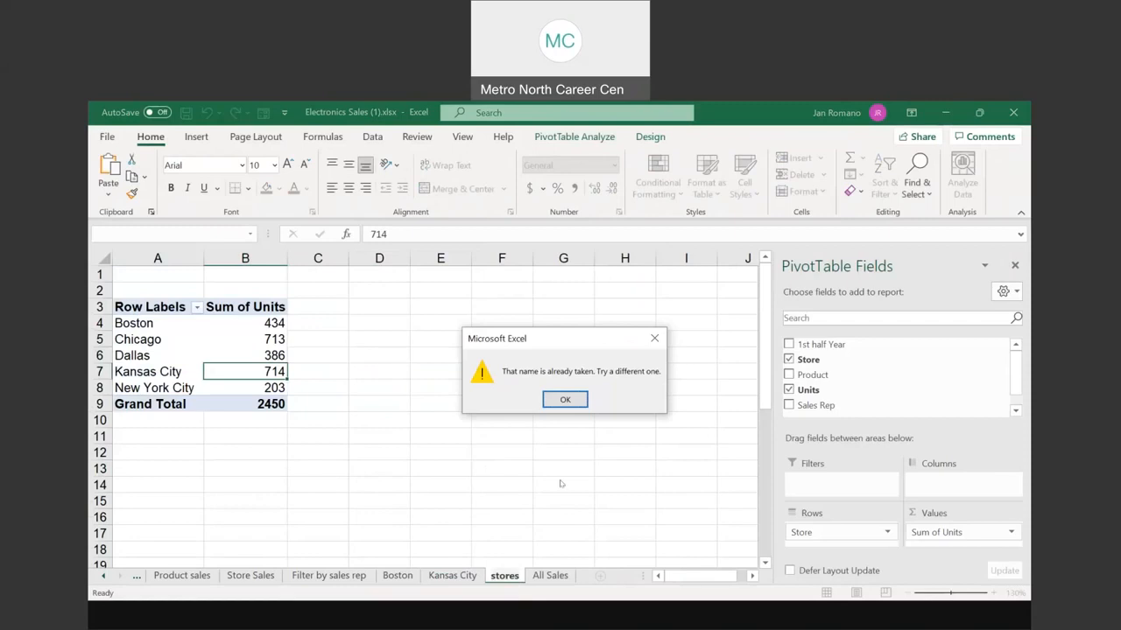
{"action": "left_click", "coordinate": [565, 399]}
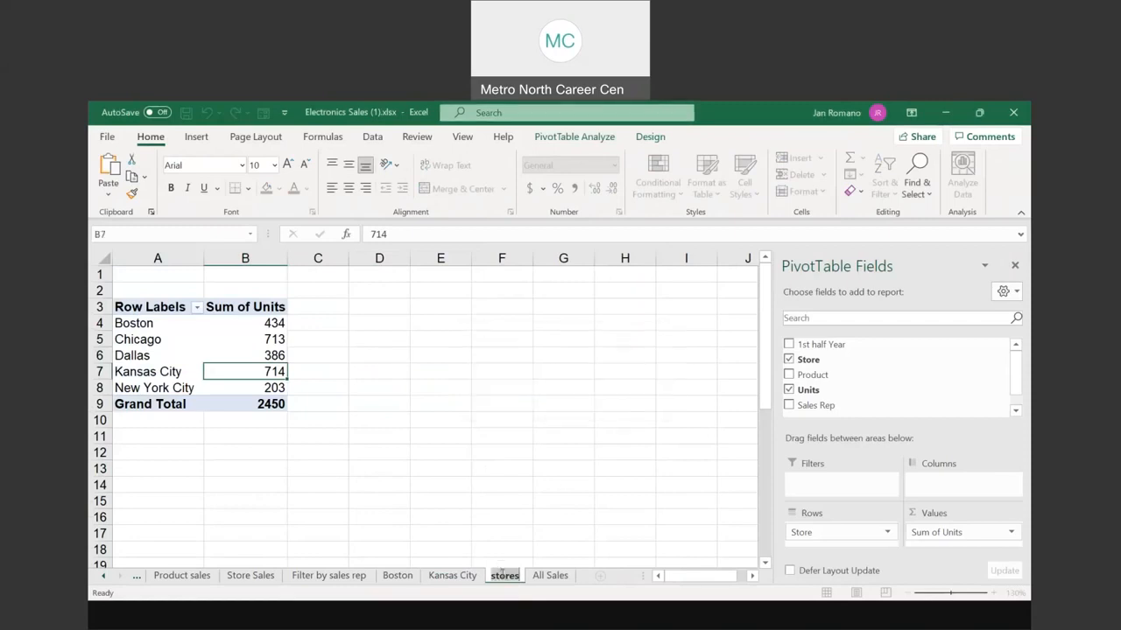
{"action": "left_click", "coordinate": [492, 573]}
{"action": "type", "text": "sales by"}
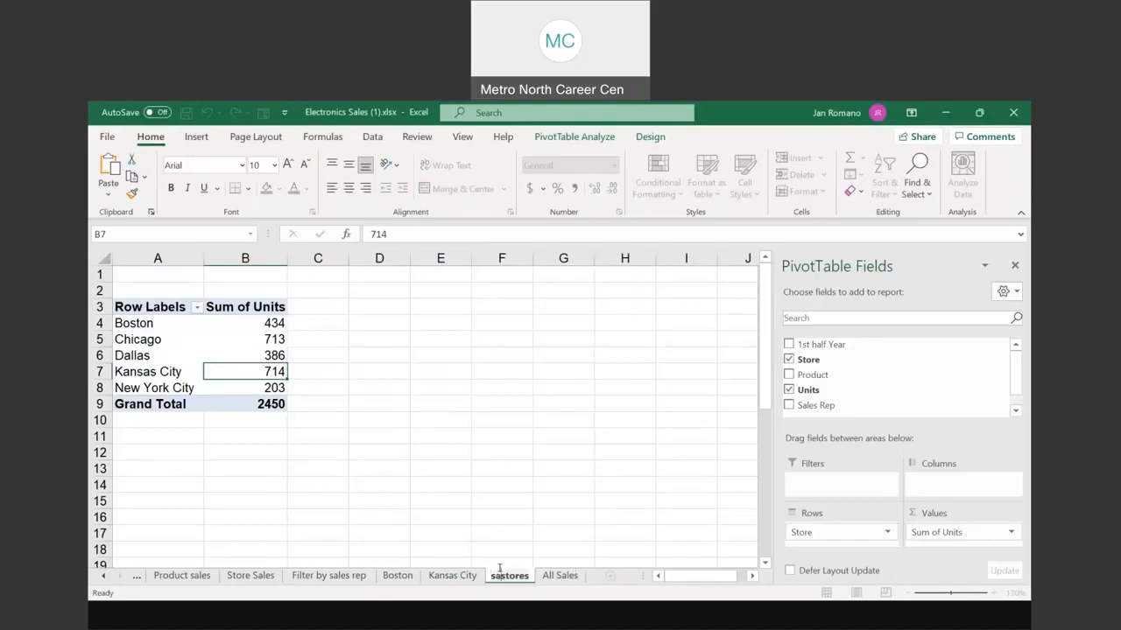
{"action": "key", "text": "Return"}
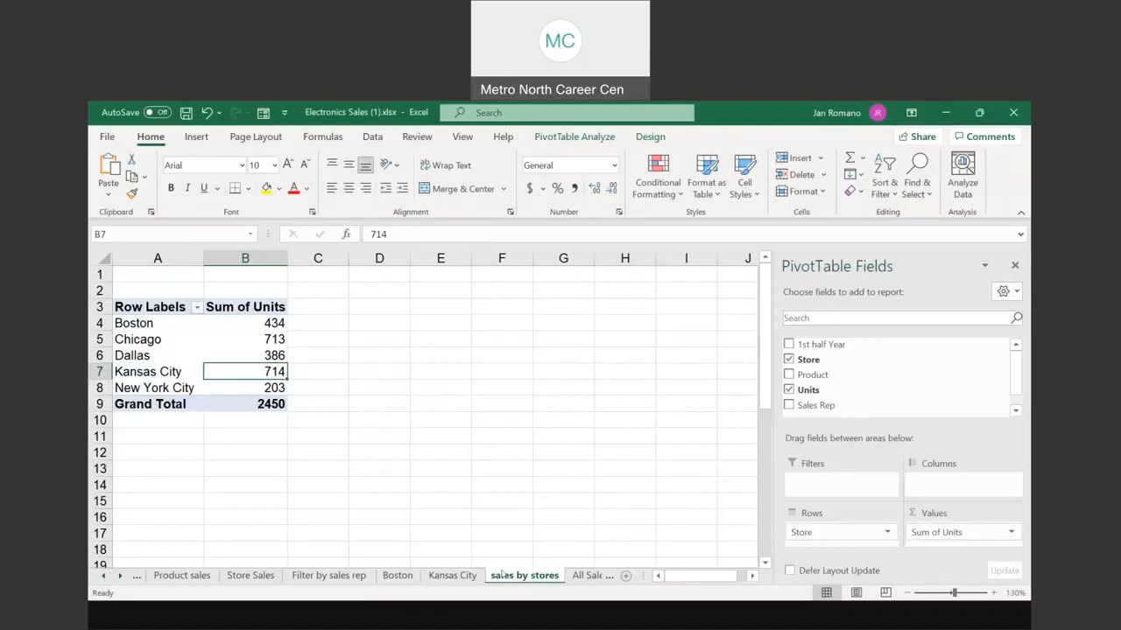
{"action": "left_click", "coordinate": [276, 339]}
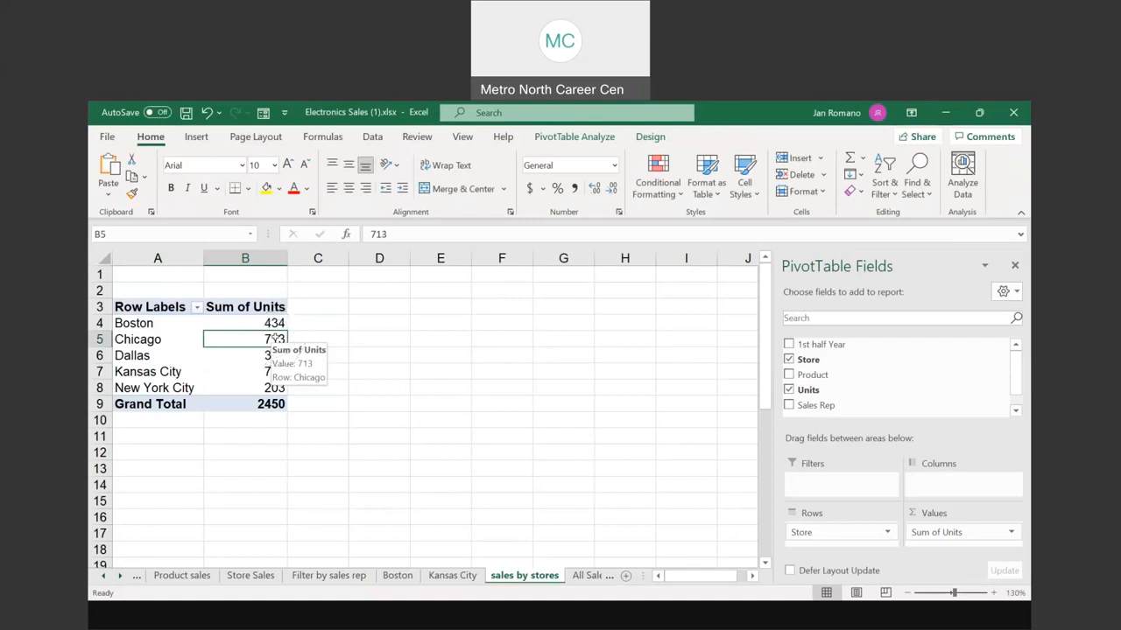
Step: Drill into Chicago's 713 pivot units to create a detail sheet, zoomed to about 90%
{"action": "double_click", "coordinate": [276, 338]}
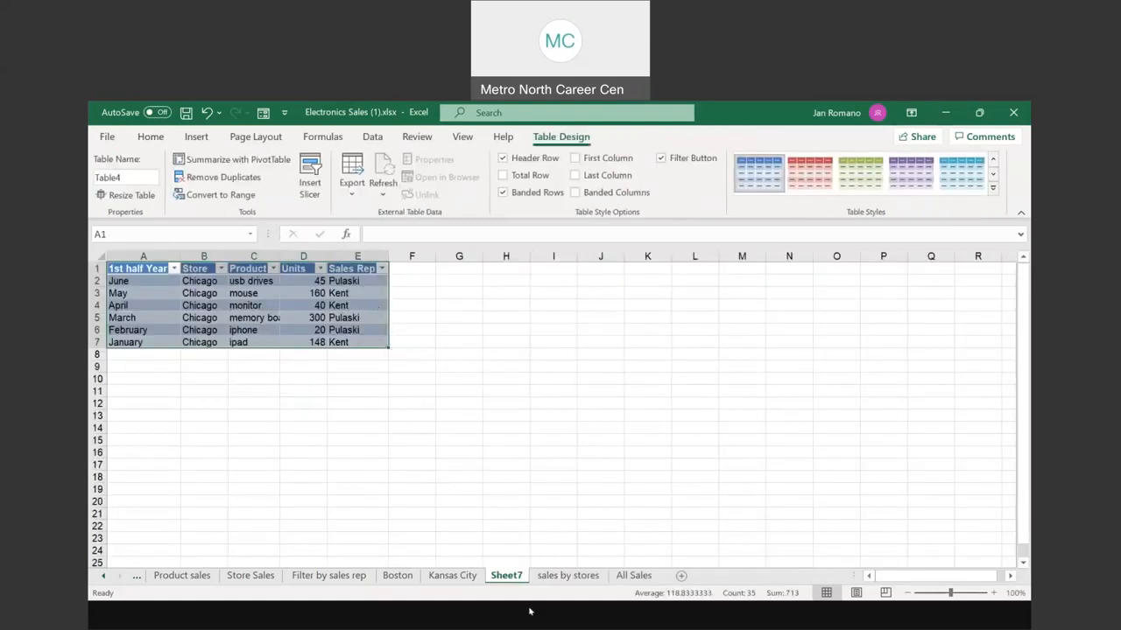
{"action": "key", "text": "ctrl"}
{"action": "left_click", "coordinate": [645, 440]}
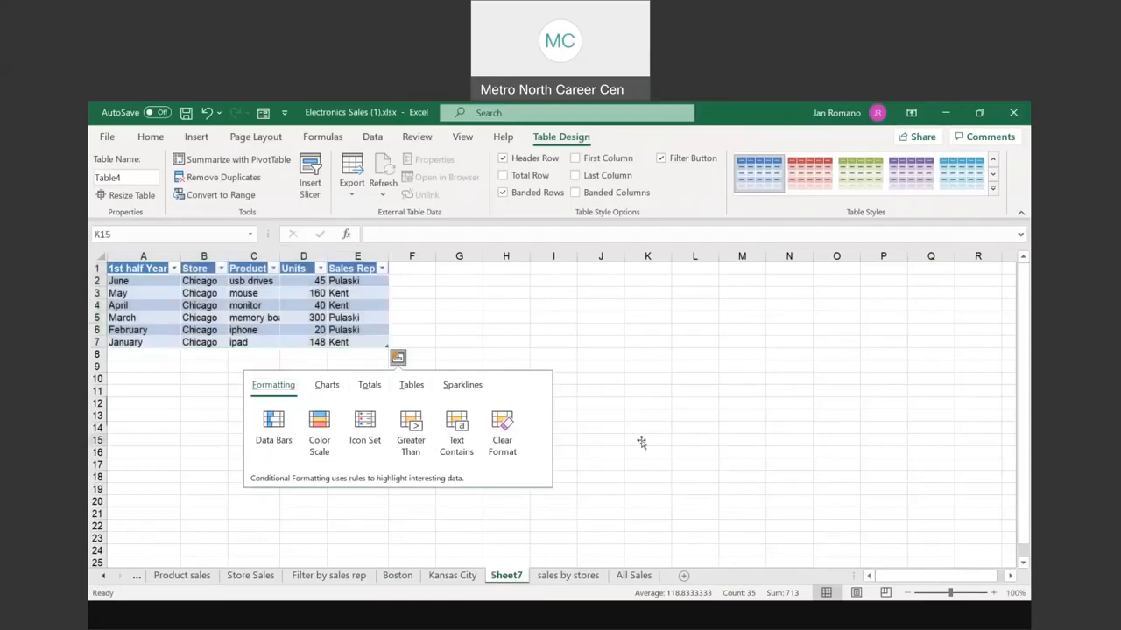
{"action": "scroll", "coordinate": [812, 592], "scroll_direction": "up", "scroll_amount": 7}
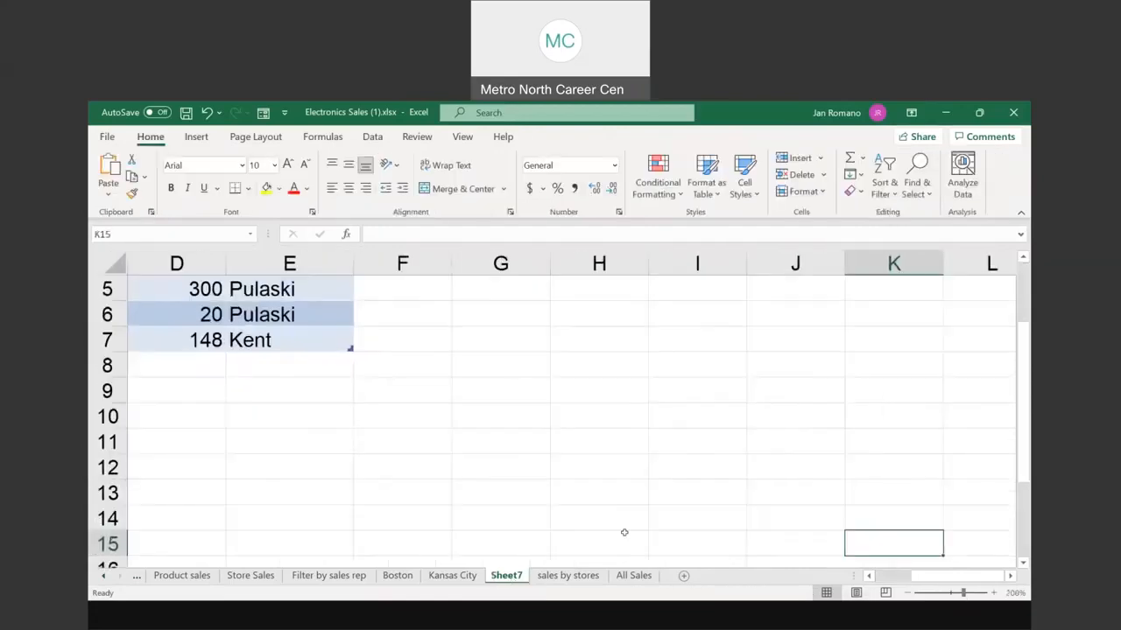
{"action": "scroll", "coordinate": [622, 531], "scroll_direction": "up", "scroll_amount": 2}
{"action": "scroll", "coordinate": [353, 438], "scroll_direction": "down", "scroll_amount": 9}
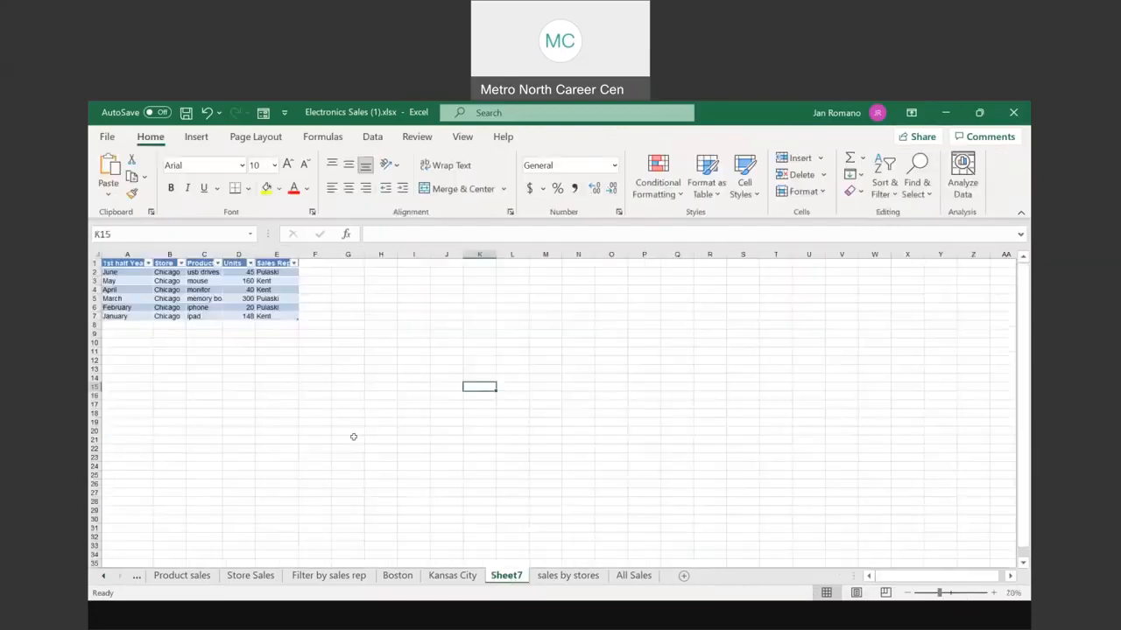
{"action": "left_click", "coordinate": [949, 595]}
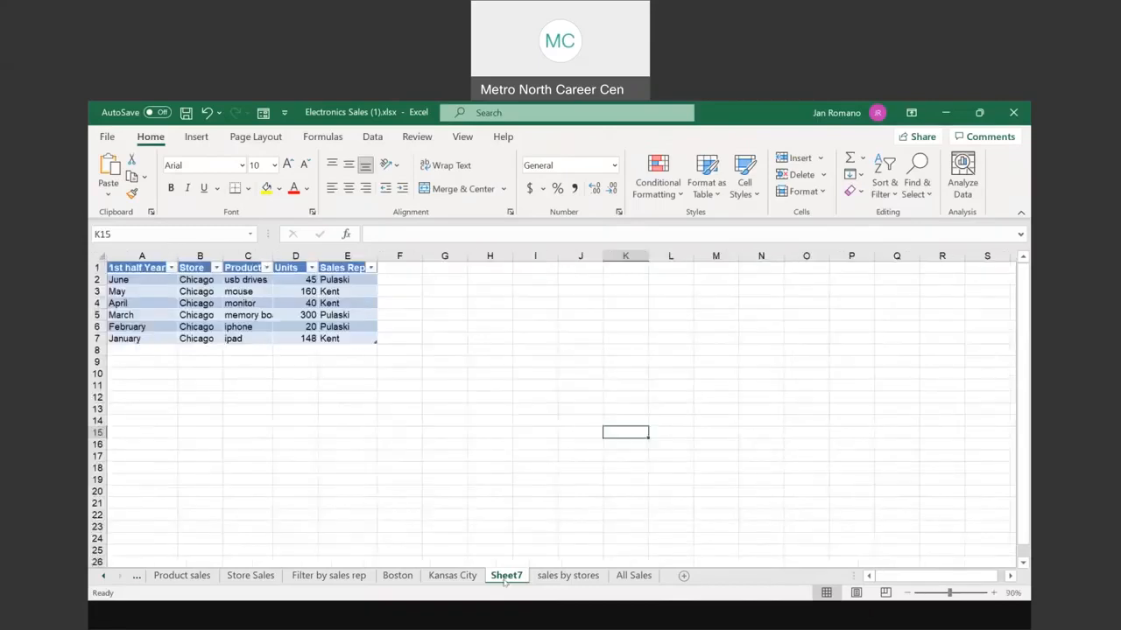
Step: Name the new Sheet7 detail sheet Chicago
{"action": "left_click_drag", "start_coordinate": [506, 579], "coordinate": [524, 554]}
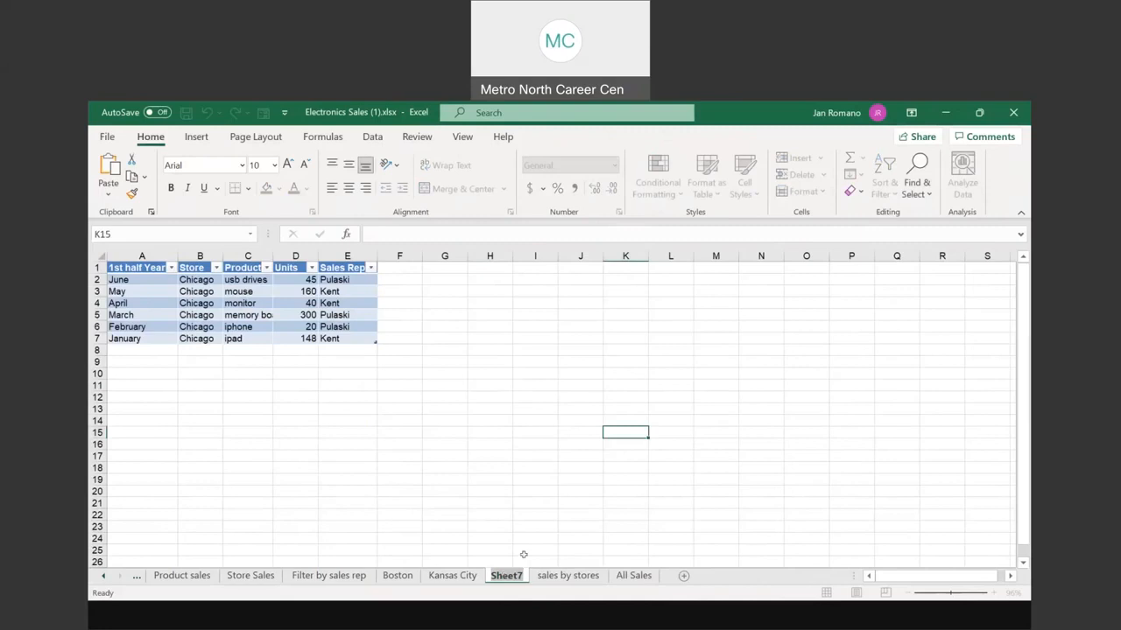
{"action": "type", "text": "Chicago"}
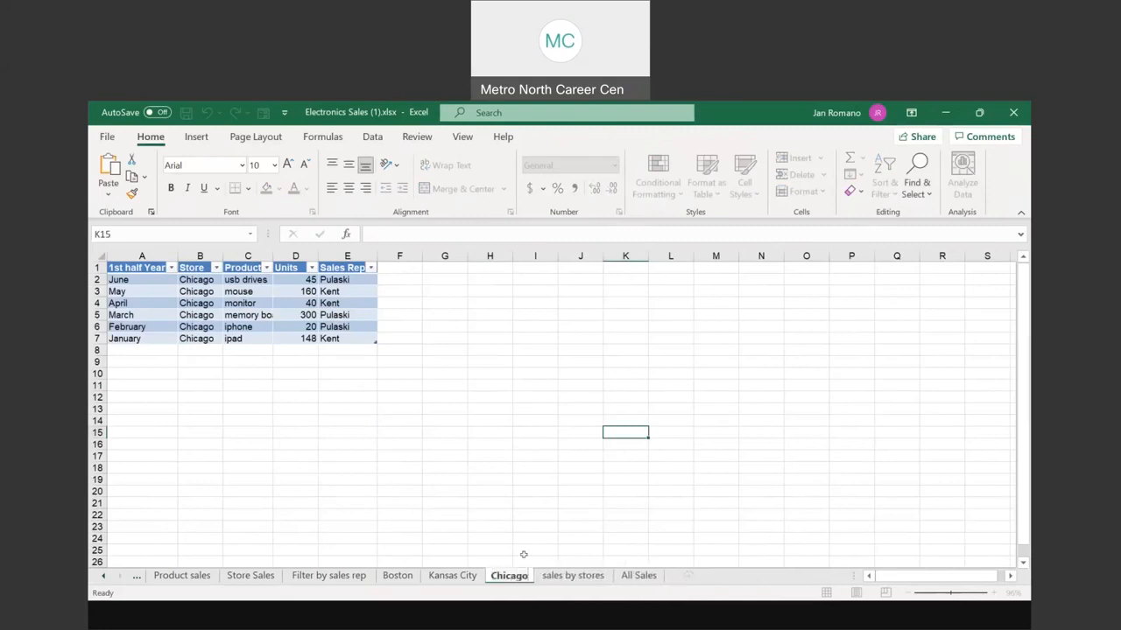
{"action": "key", "text": "Return"}
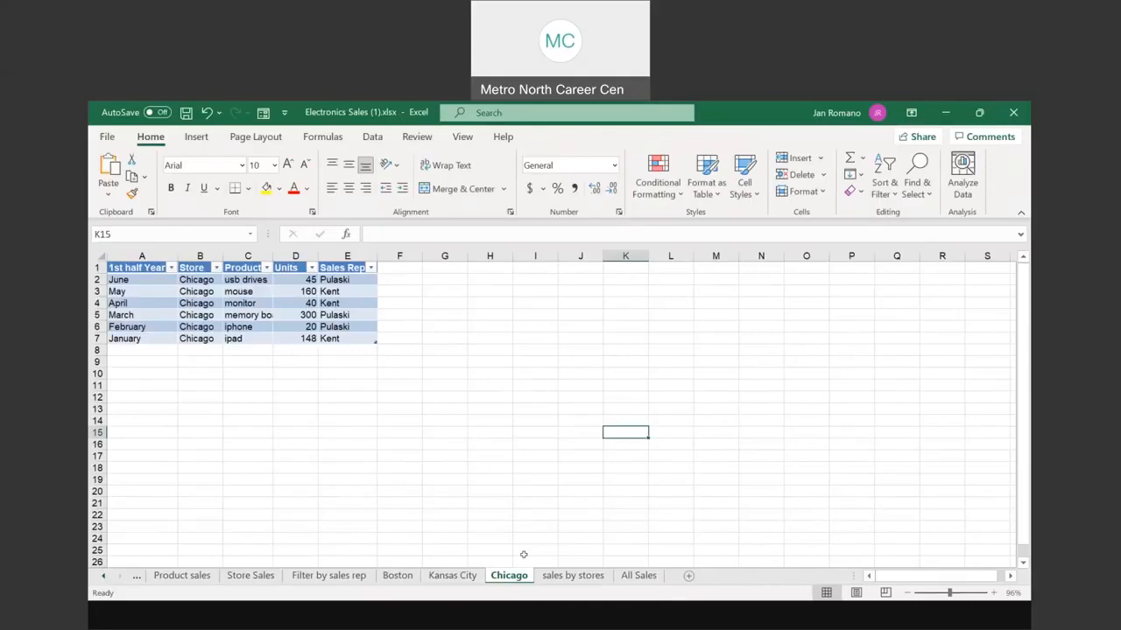
Step: Review the All Sales sheet, then switch to the Splash Theme Park workbook
{"action": "left_click", "coordinate": [642, 576]}
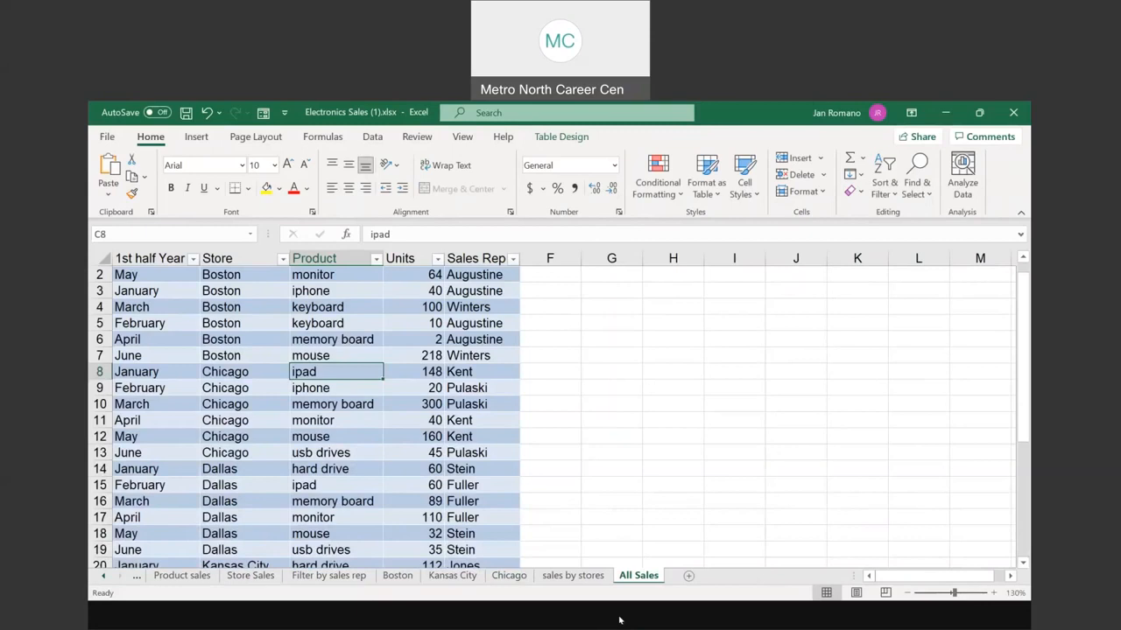
{"action": "left_click", "coordinate": [482, 555]}
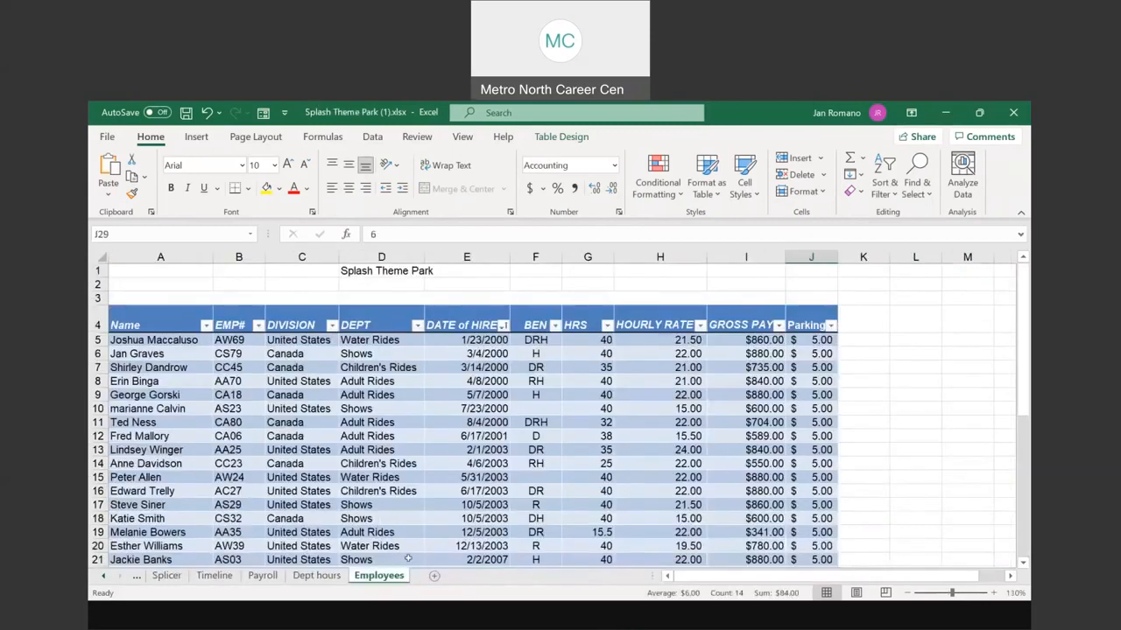
{"action": "left_click", "coordinate": [263, 576]}
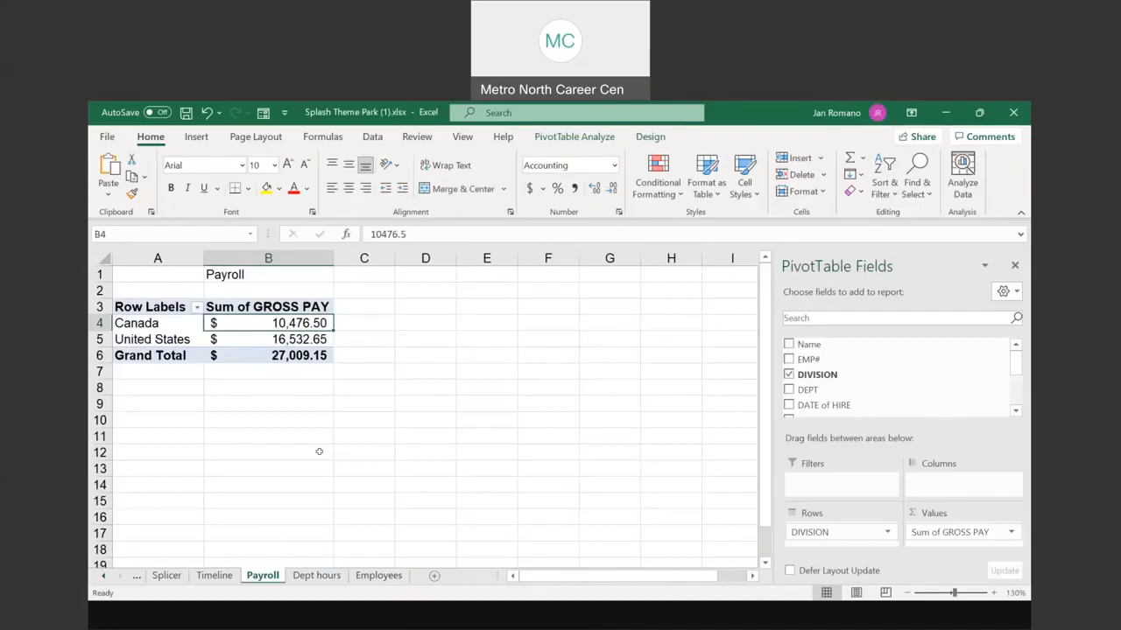
{"action": "left_click", "coordinate": [143, 326]}
{"action": "left_click", "coordinate": [144, 339]}
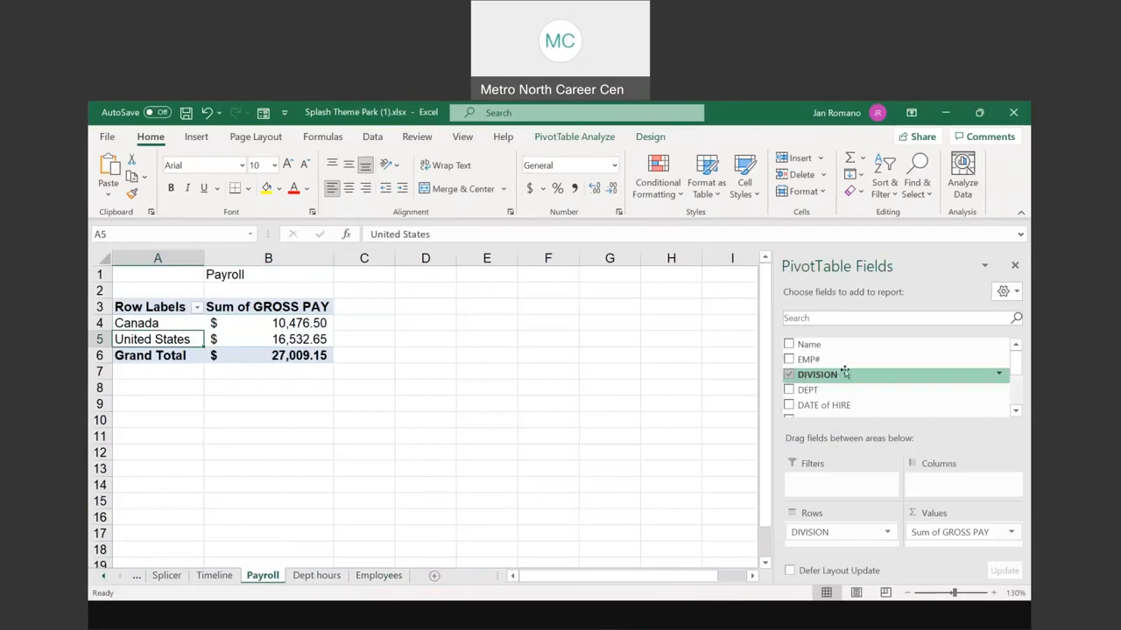
{"action": "scroll", "coordinate": [814, 389], "scroll_direction": "down", "scroll_amount": 3}
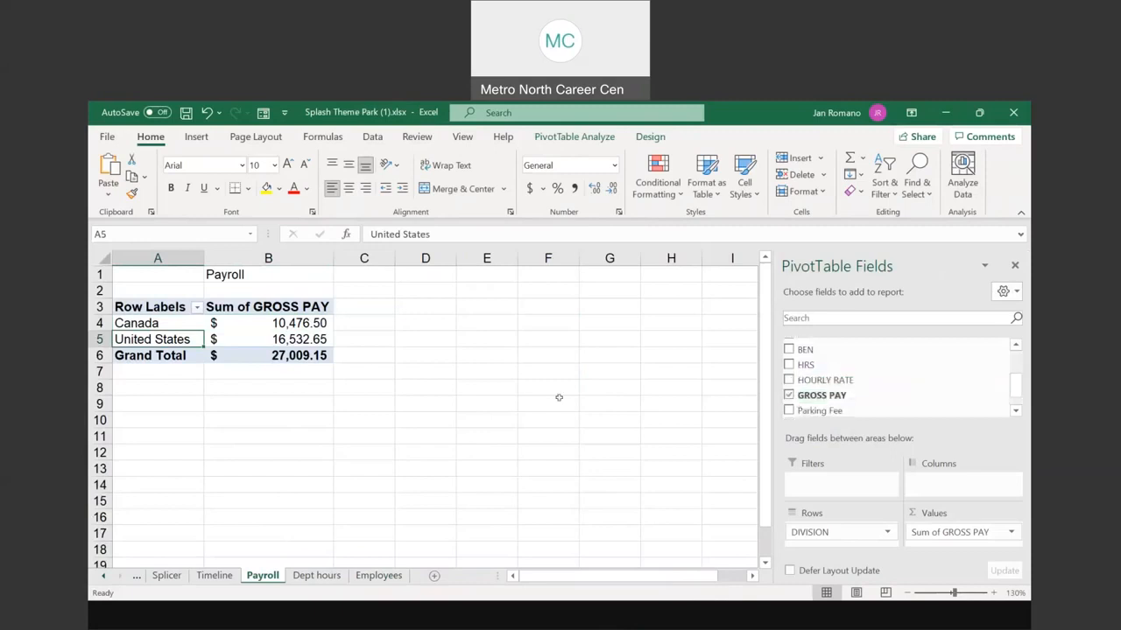
{"action": "mouse_move", "coordinate": [310, 323]}
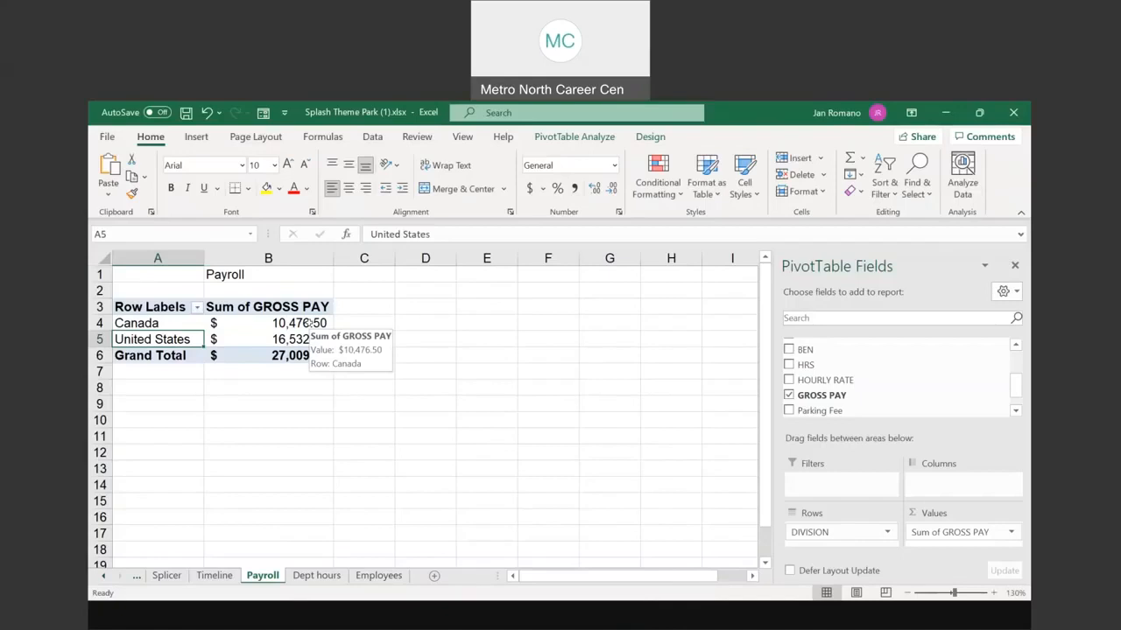
Step: Drill into Canada's gross pay total and name the new detail sheet Canada
{"action": "double_click", "coordinate": [308, 324]}
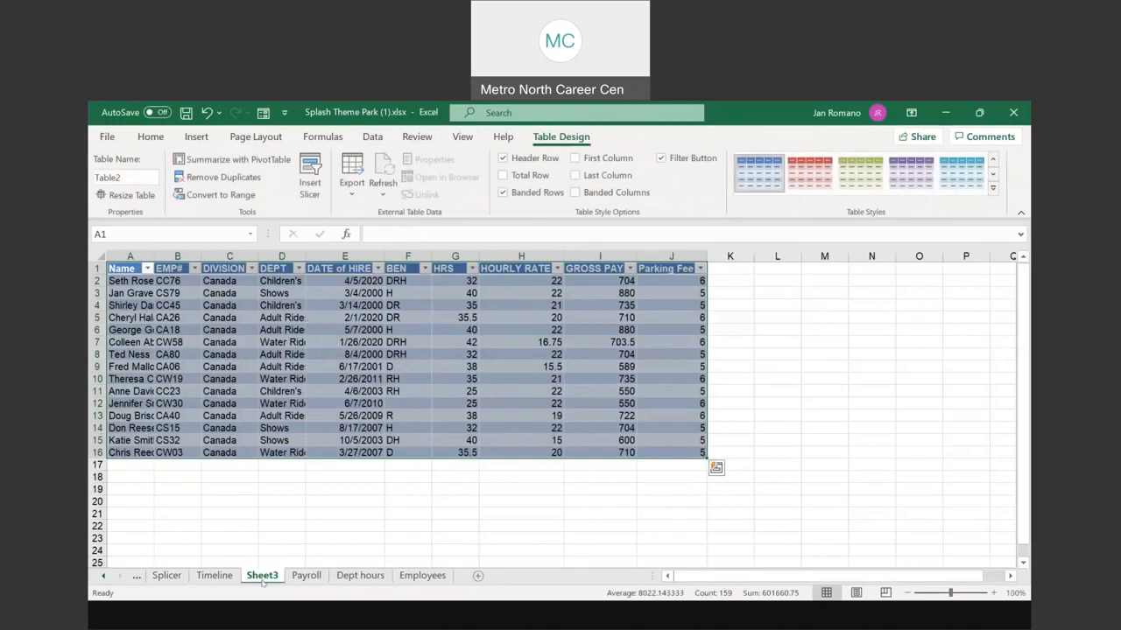
{"action": "key", "text": "ctrl+q"}
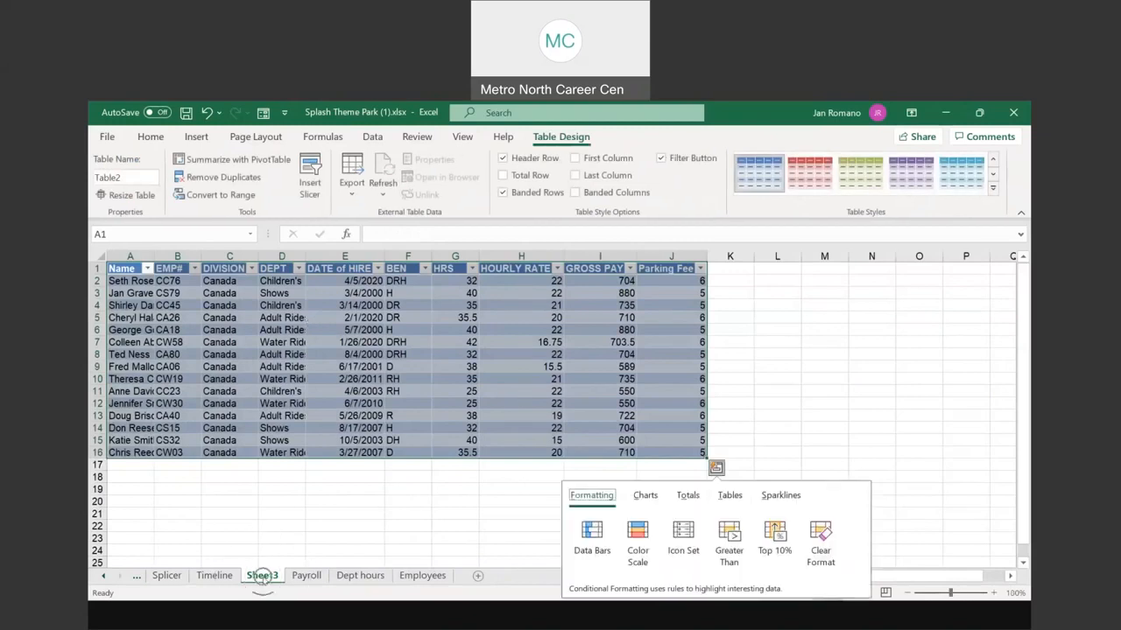
{"action": "double_click", "coordinate": [262, 575]}
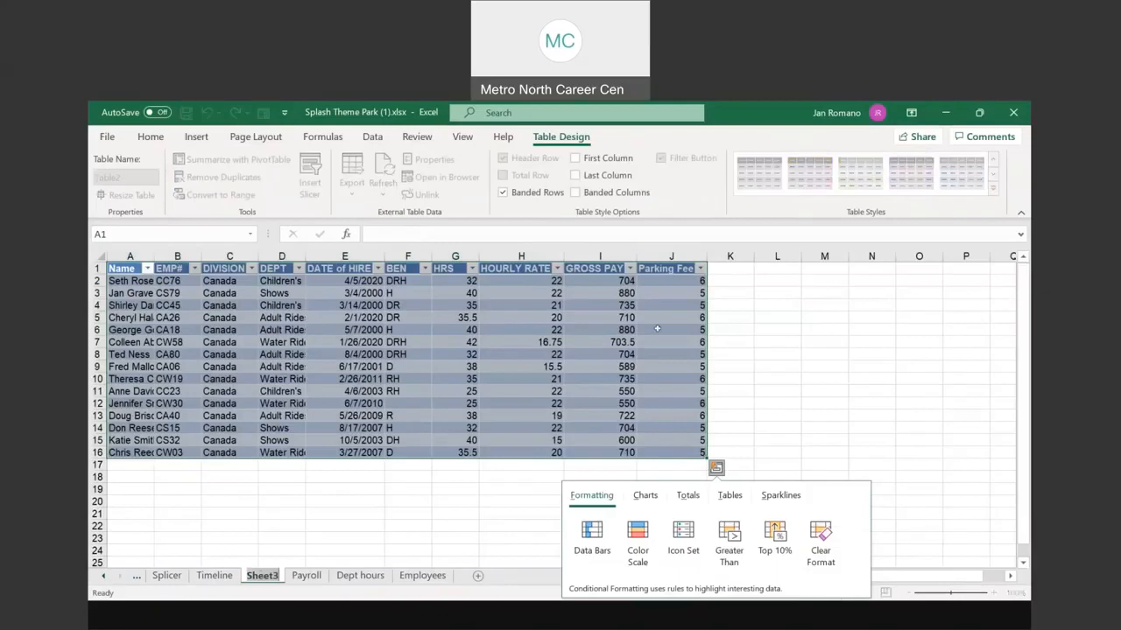
{"action": "type", "text": "Canada"}
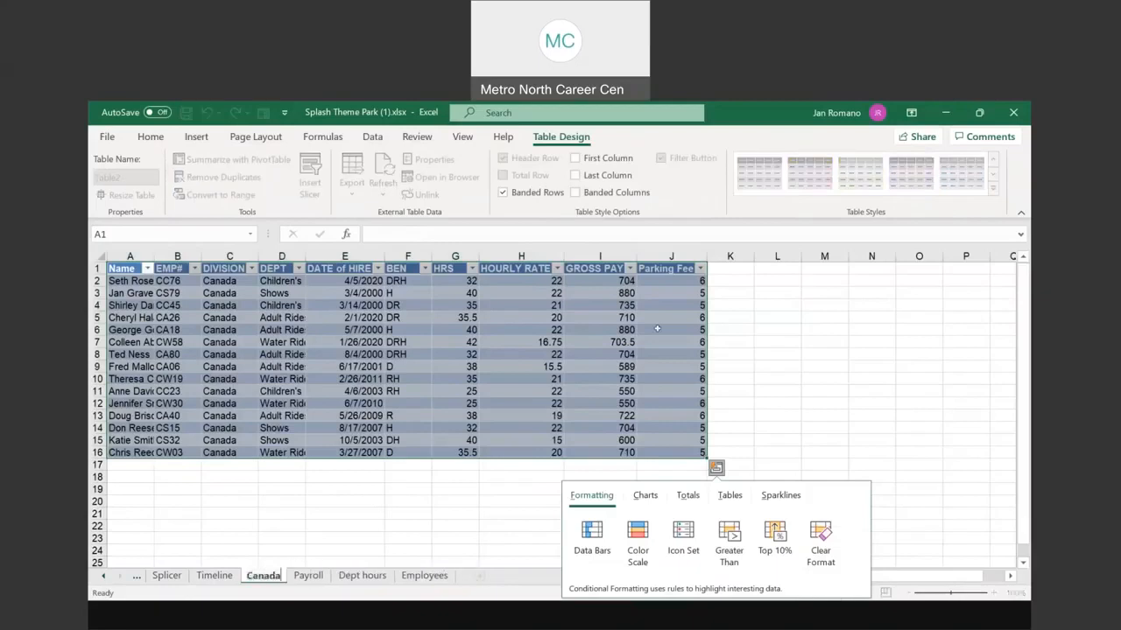
{"action": "key", "text": "Return"}
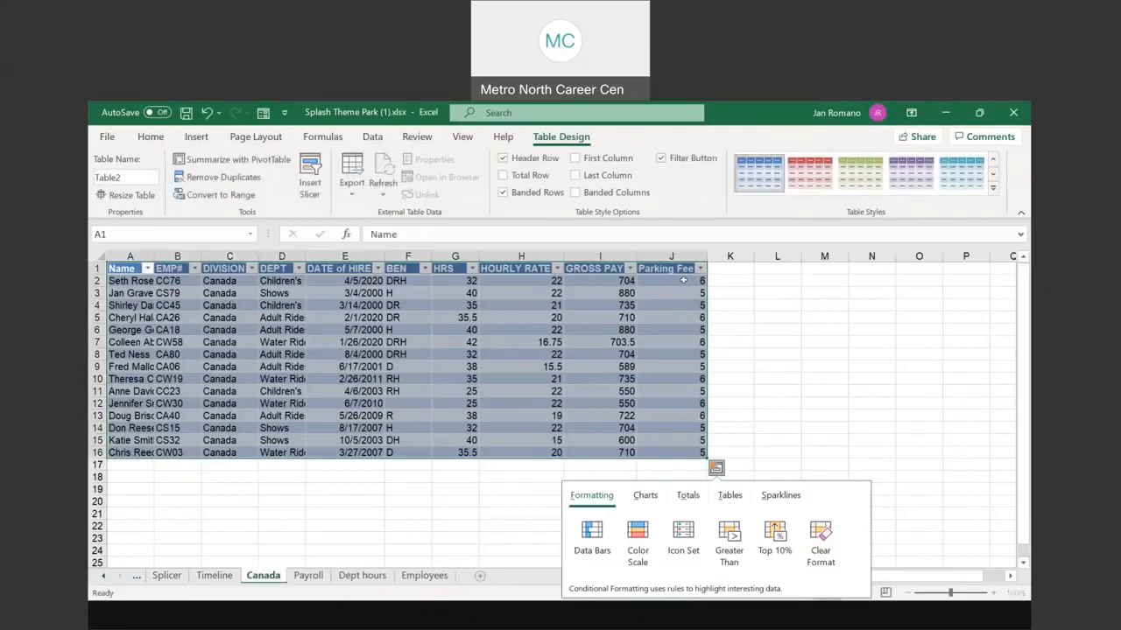
Step: Autofit the DEPT column on the Canada sheet, then return to the Payroll pivot
{"action": "double_click", "coordinate": [305, 256]}
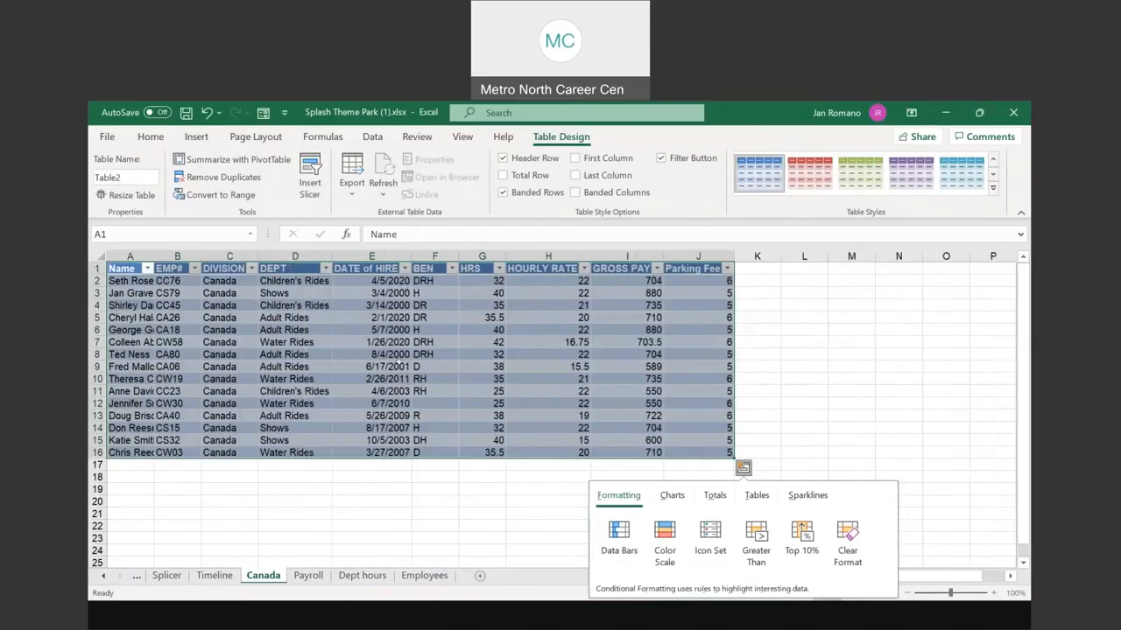
{"action": "left_click", "coordinate": [399, 363]}
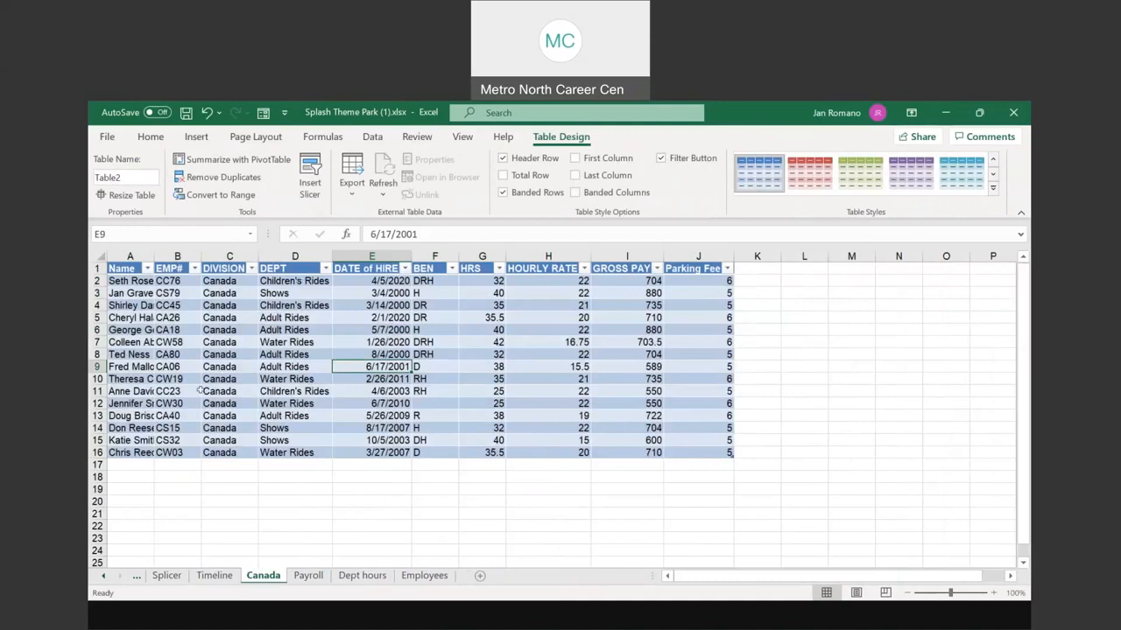
{"action": "left_click", "coordinate": [302, 330]}
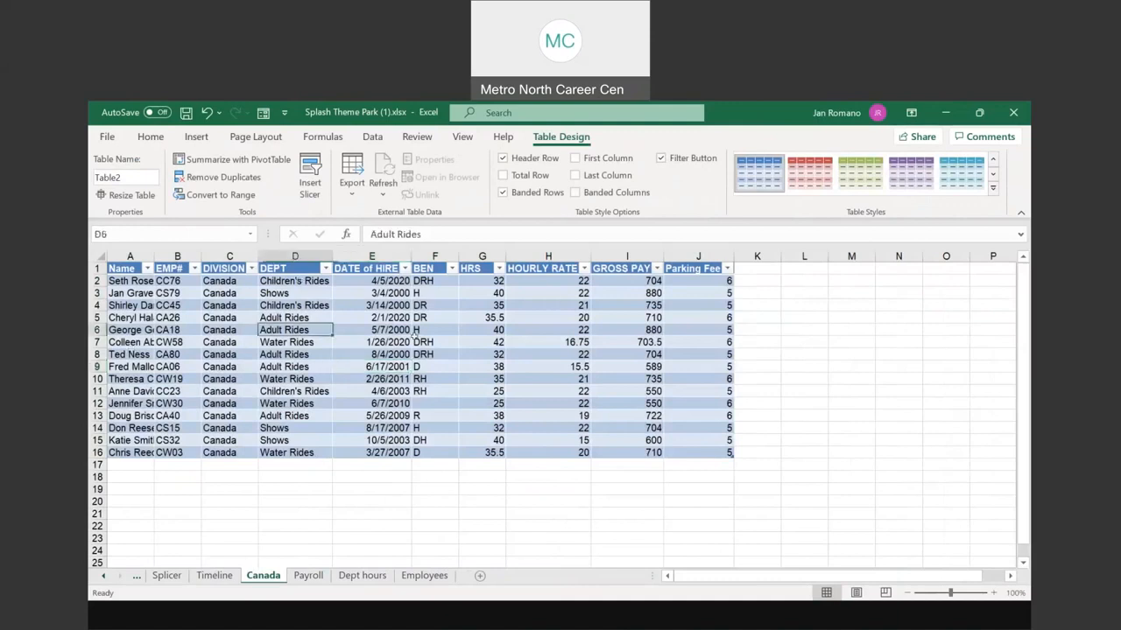
{"action": "left_click", "coordinate": [307, 575]}
{"action": "left_click", "coordinate": [228, 334]}
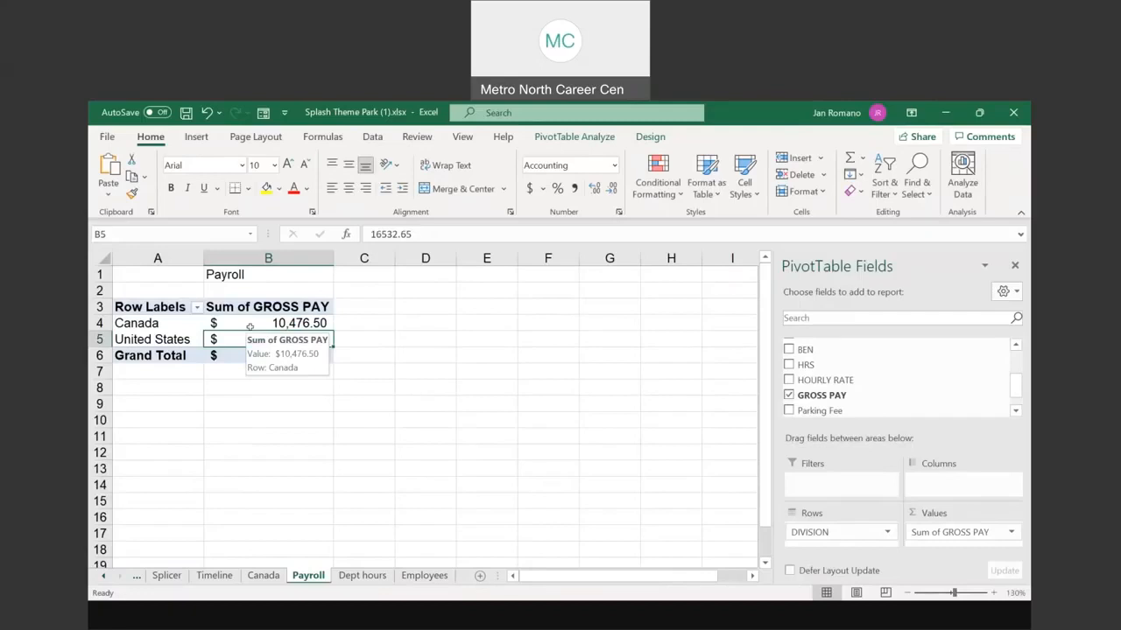
{"action": "left_click", "coordinate": [424, 575]}
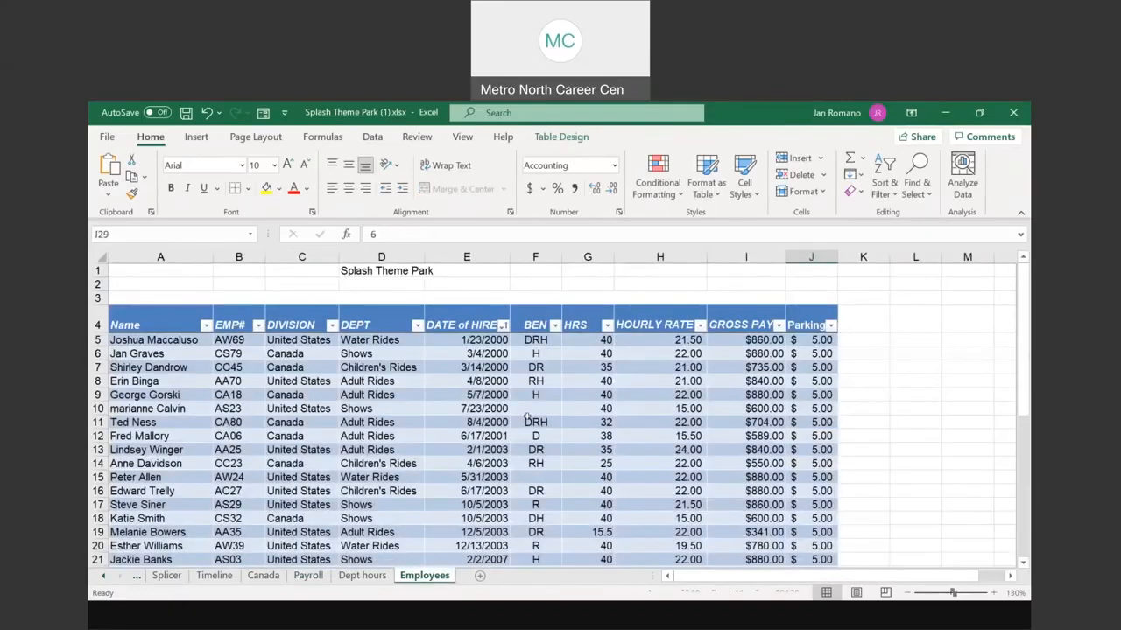
{"action": "left_click", "coordinate": [527, 418]}
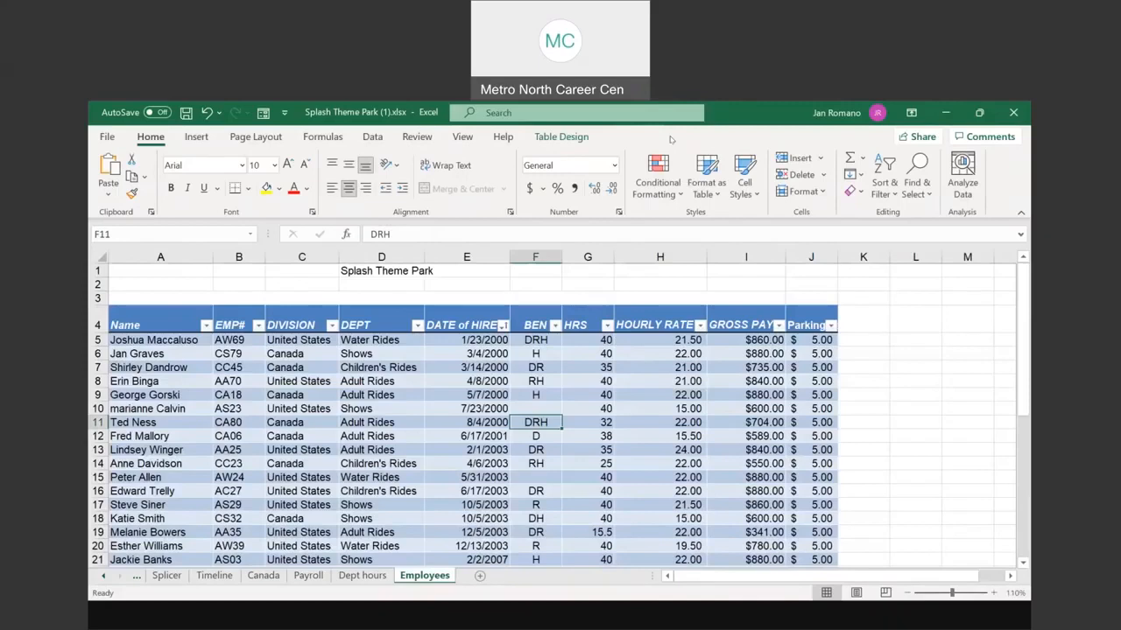
{"action": "left_click", "coordinate": [550, 383], "text": "ctrl"}
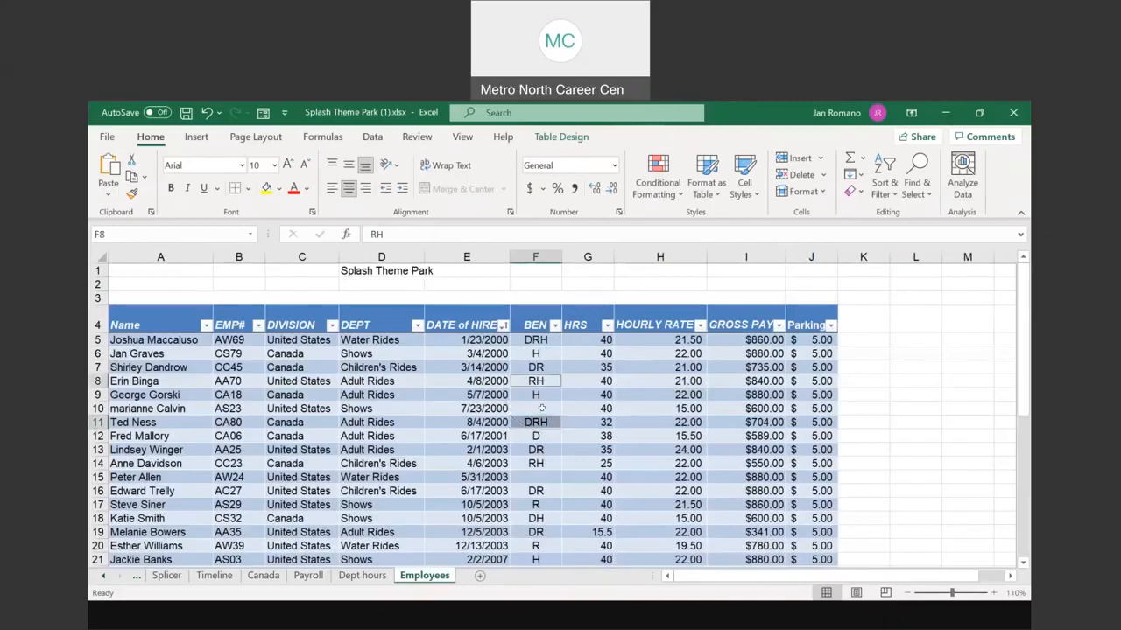
{"action": "left_click", "coordinate": [541, 408]}
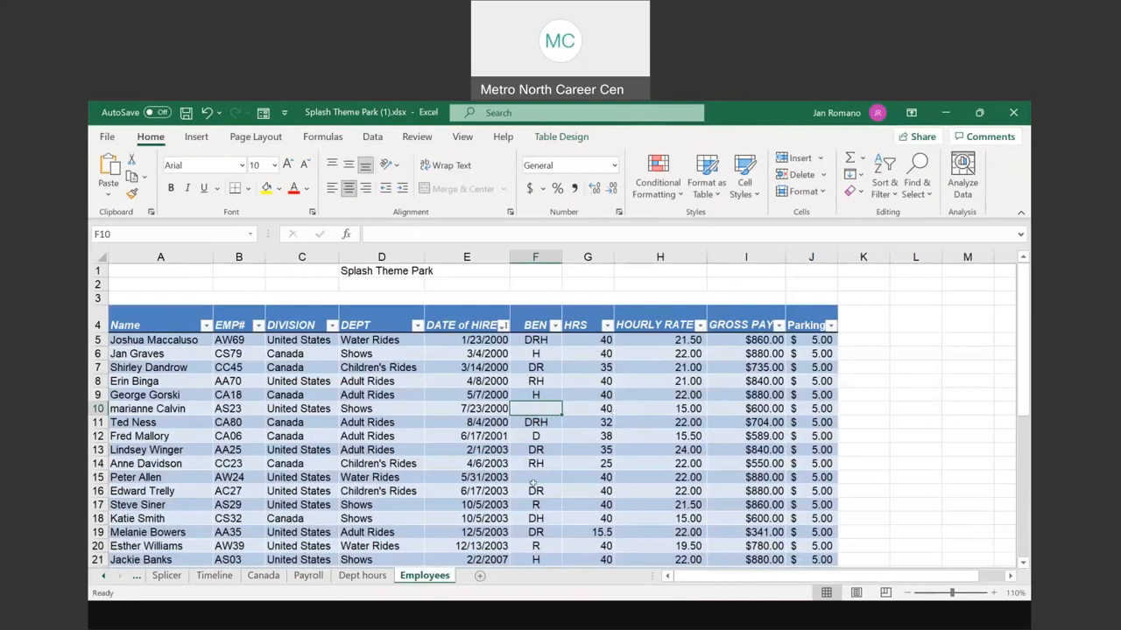
{"action": "left_click", "coordinate": [308, 575]}
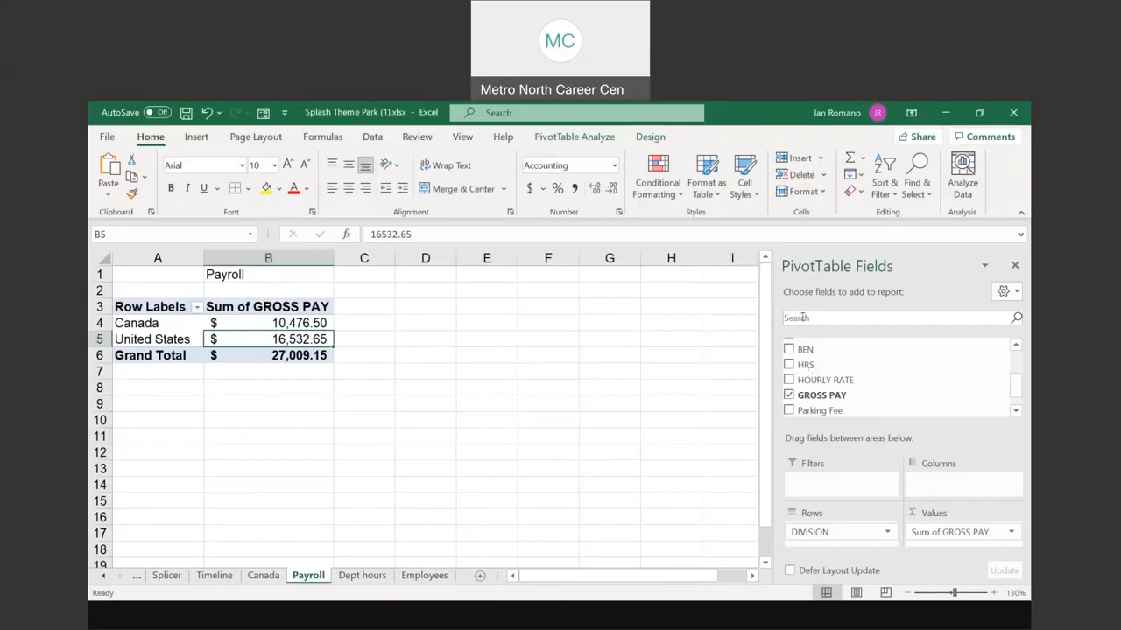
Step: Hide the Payroll pivot's field list, then reopen it via PivotTable Analyze > Field List
{"action": "key", "text": "ctrl"}
{"action": "key", "text": "ctrl"}
{"action": "key", "text": "ctrl"}
{"action": "key", "text": "ctrl"}
{"action": "left_click", "coordinate": [1015, 266]}
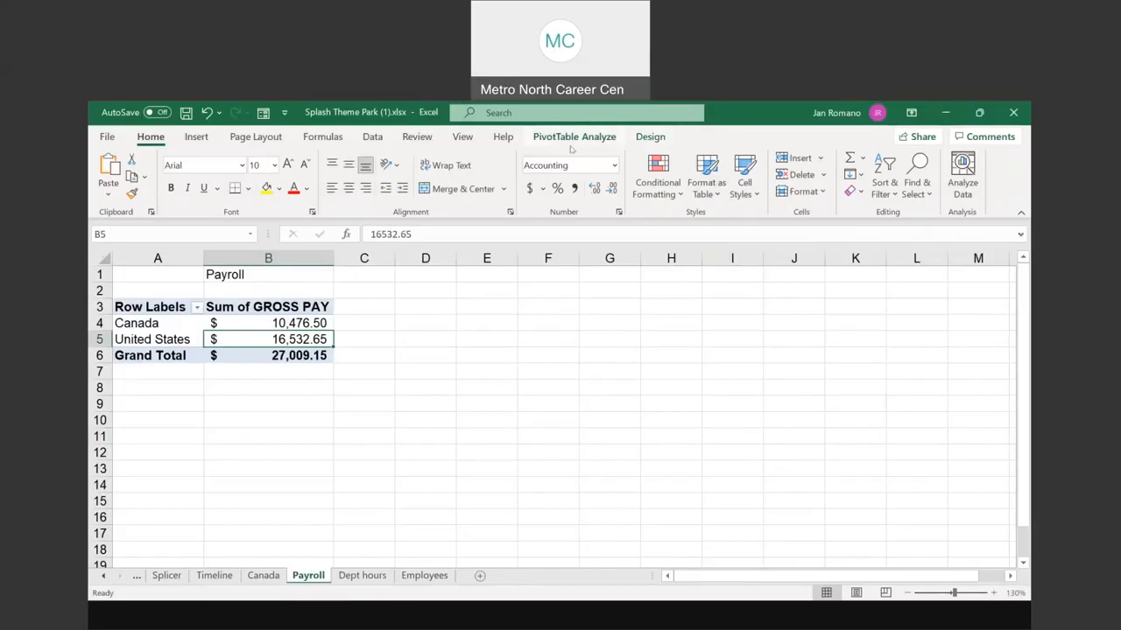
{"action": "left_click", "coordinate": [220, 323]}
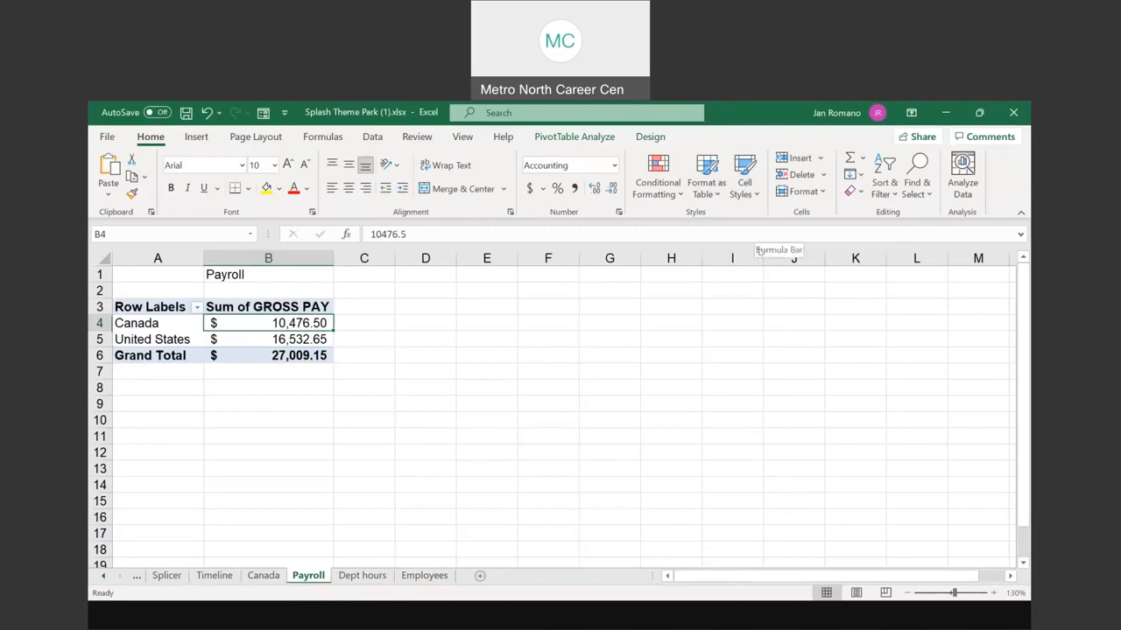
{"action": "left_click", "coordinate": [592, 140]}
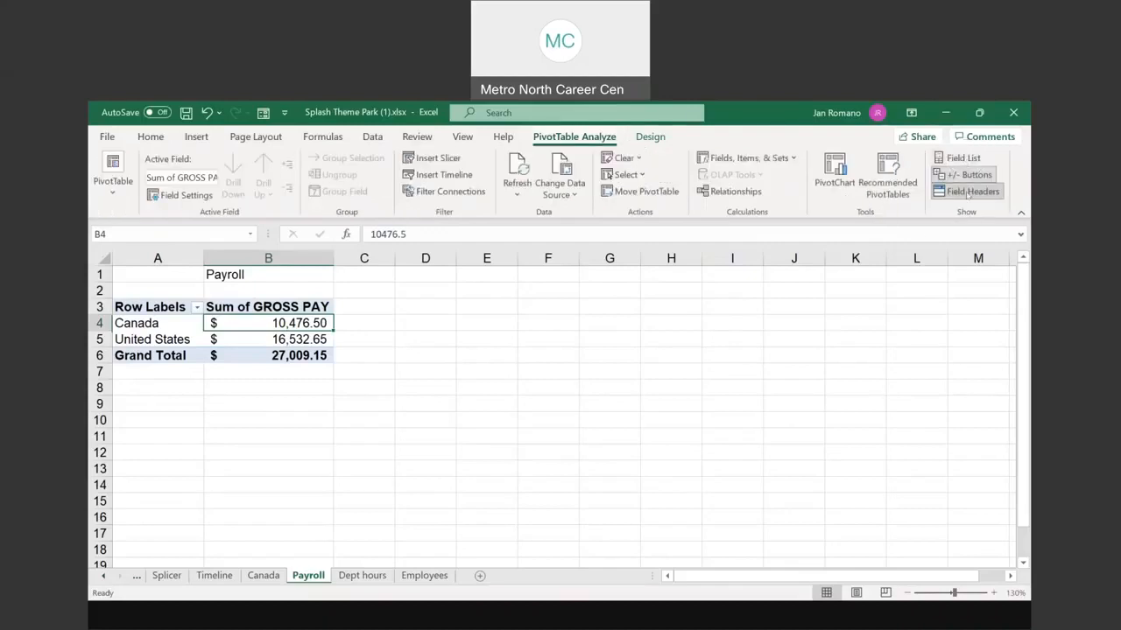
{"action": "left_click", "coordinate": [967, 158]}
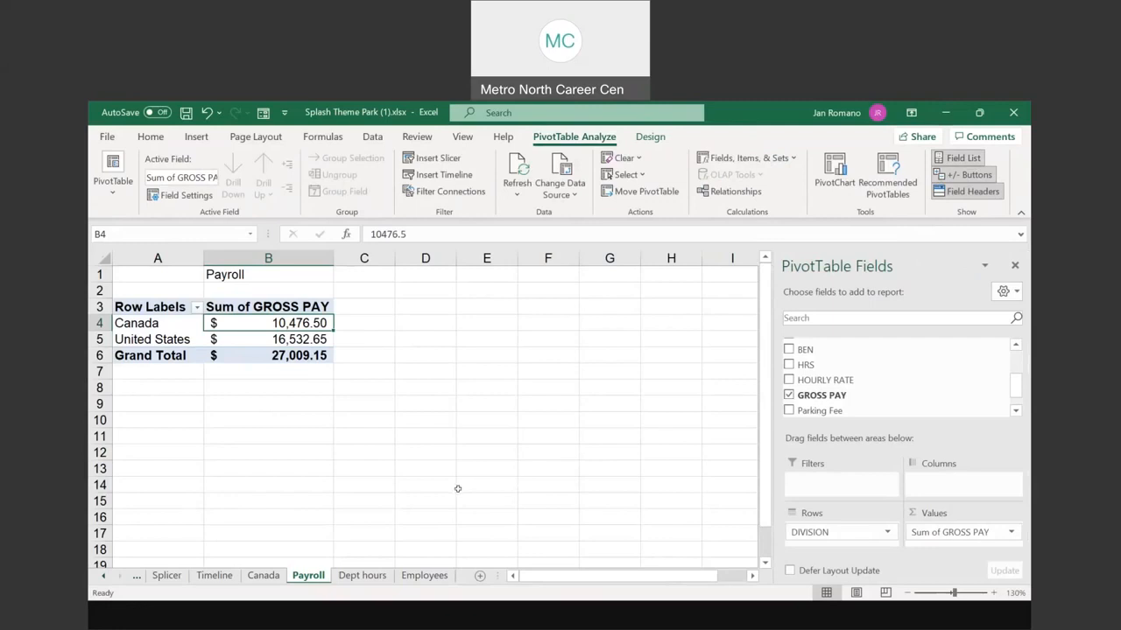
Step: Inspect cells E9, G7 and H4 on the Canada sheet, then return to the Payroll pivot
{"action": "left_click", "coordinate": [263, 576]}
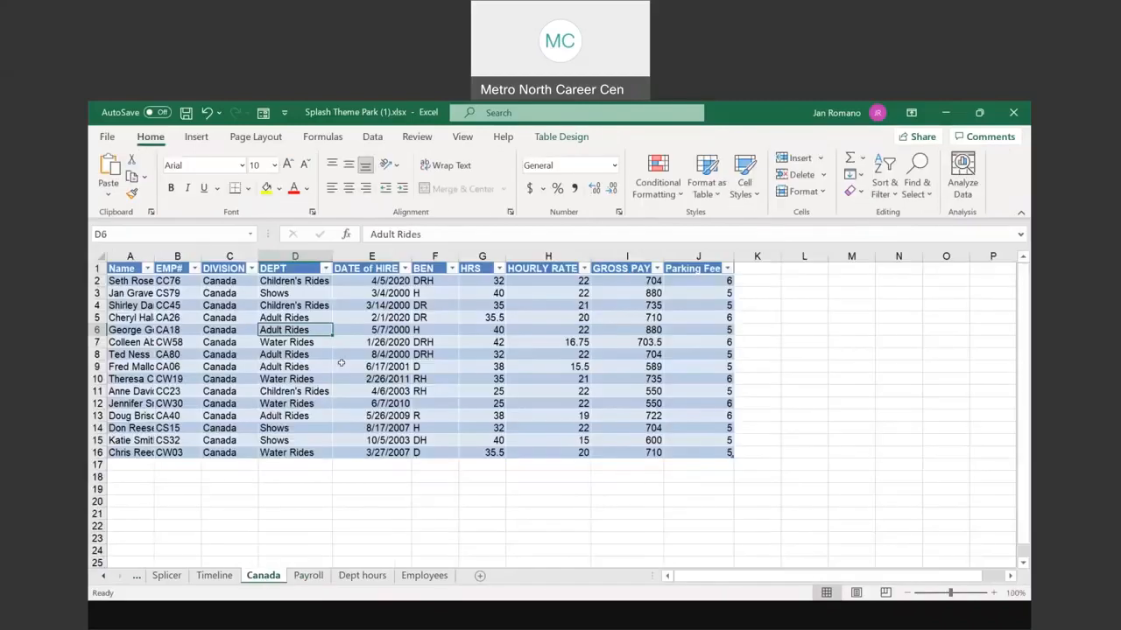
{"action": "left_click", "coordinate": [342, 365]}
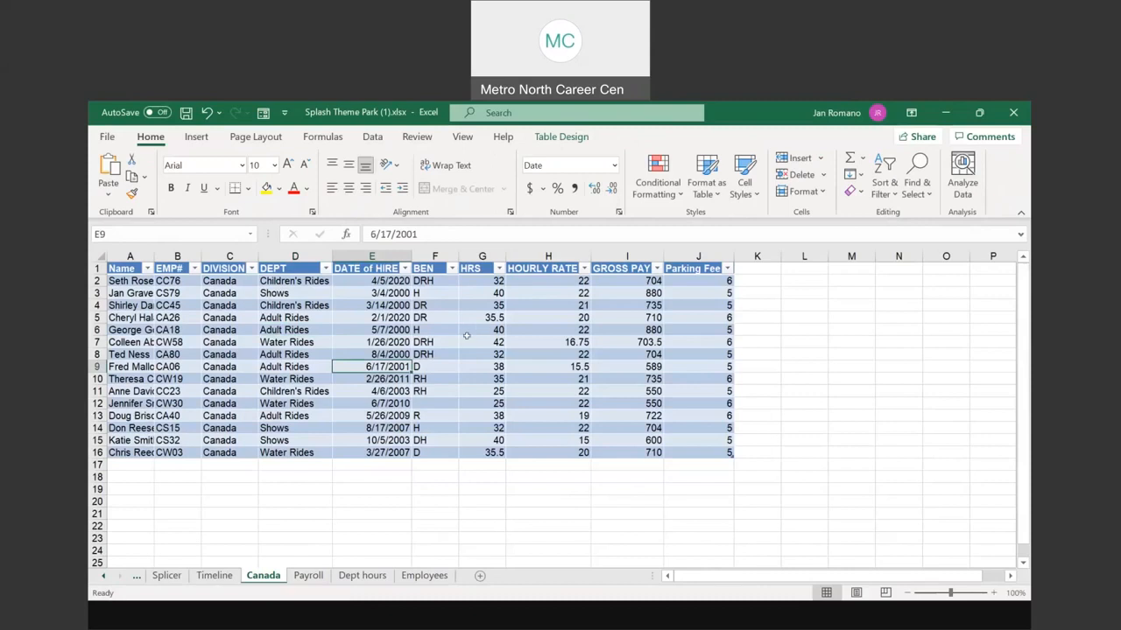
{"action": "key", "text": "ctrl"}
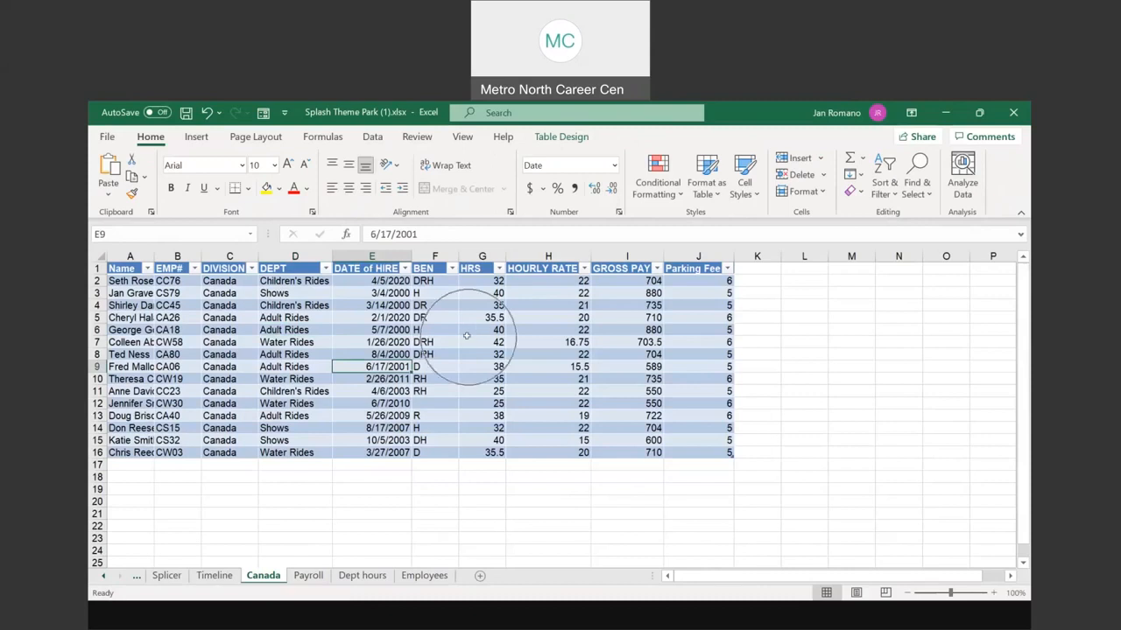
{"action": "left_click", "coordinate": [467, 338]}
{"action": "key", "text": "ctrl"}
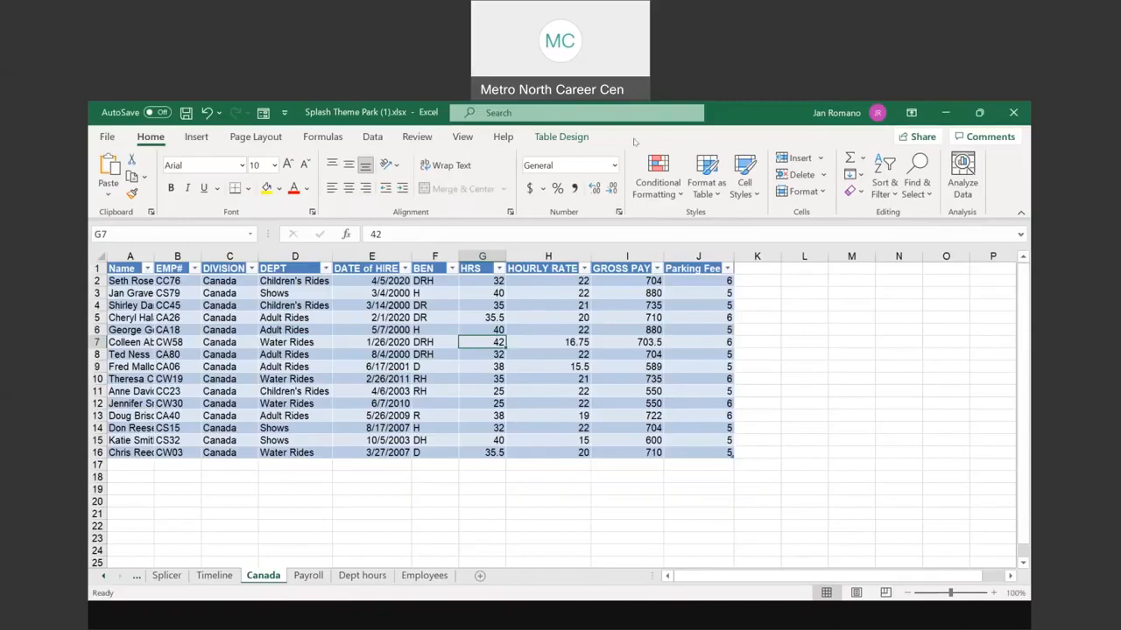
{"action": "key", "text": "ctrl"}
{"action": "key", "text": "ctrl"}
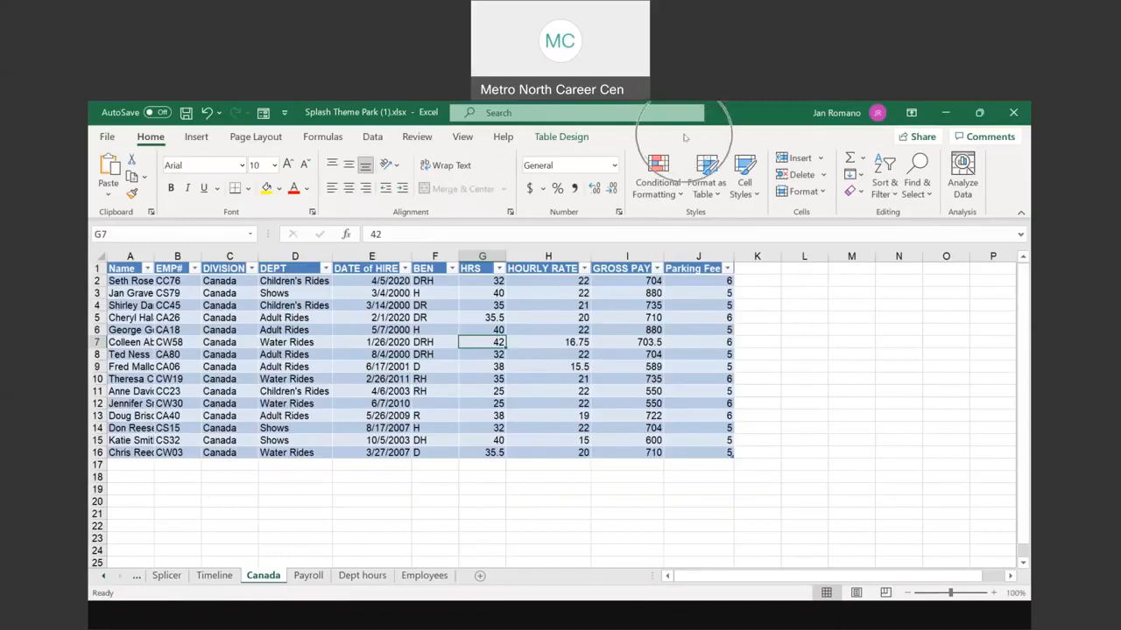
{"action": "left_click", "coordinate": [585, 140]}
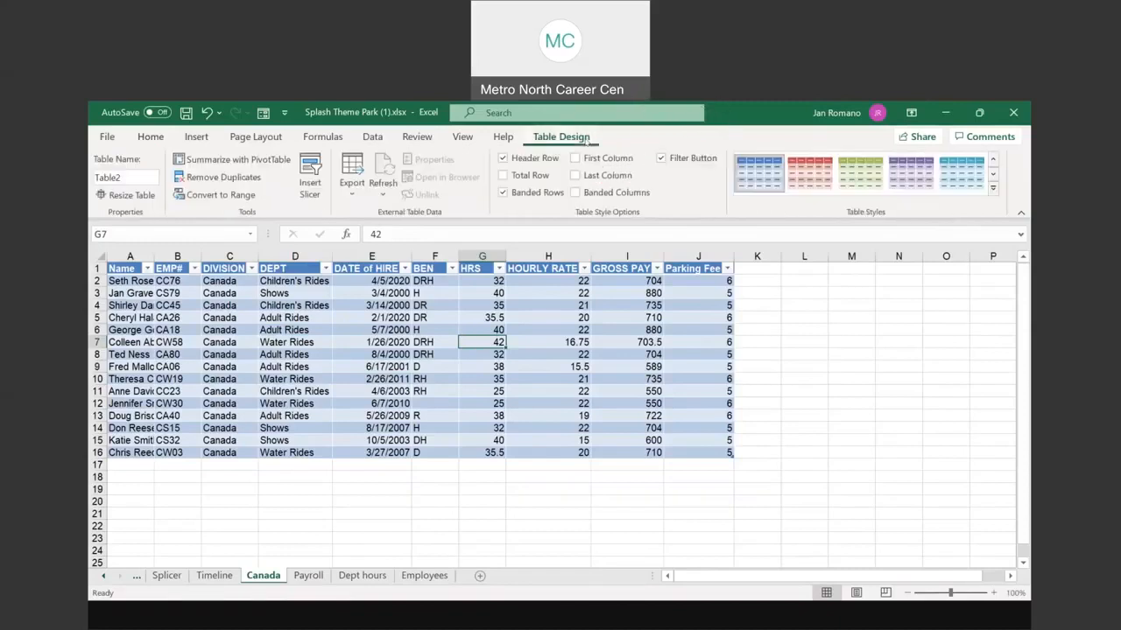
{"action": "left_click", "coordinate": [515, 309]}
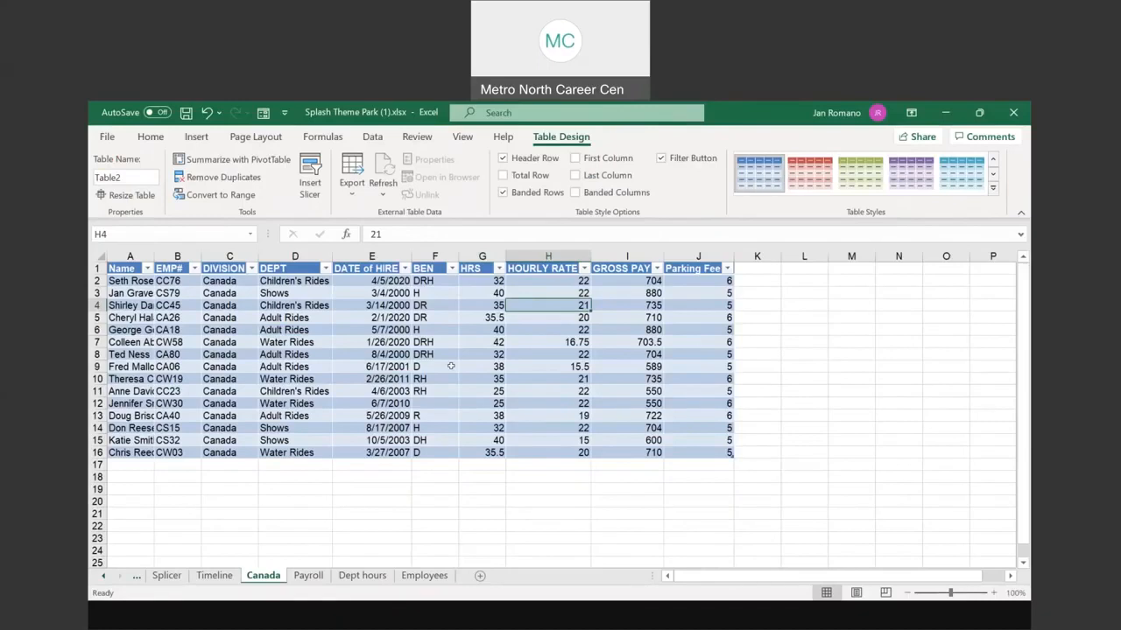
{"action": "left_click", "coordinate": [309, 576]}
Step: Drill into the United States gross pay total and name the new detail sheet US
{"action": "left_click", "coordinate": [299, 338]}
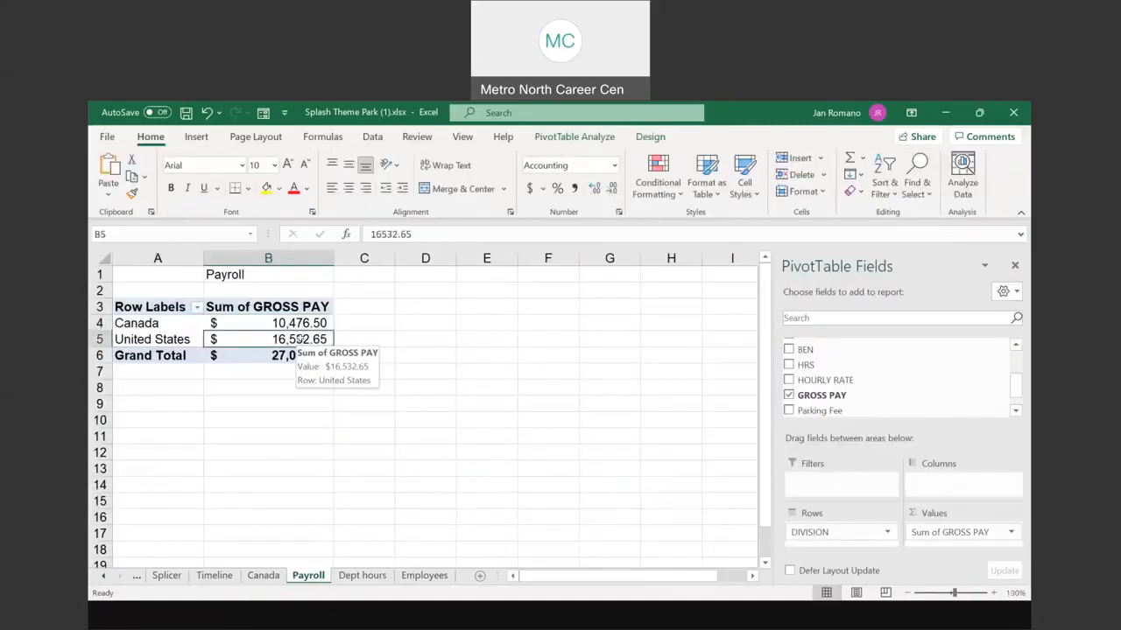
{"action": "double_click", "coordinate": [300, 339]}
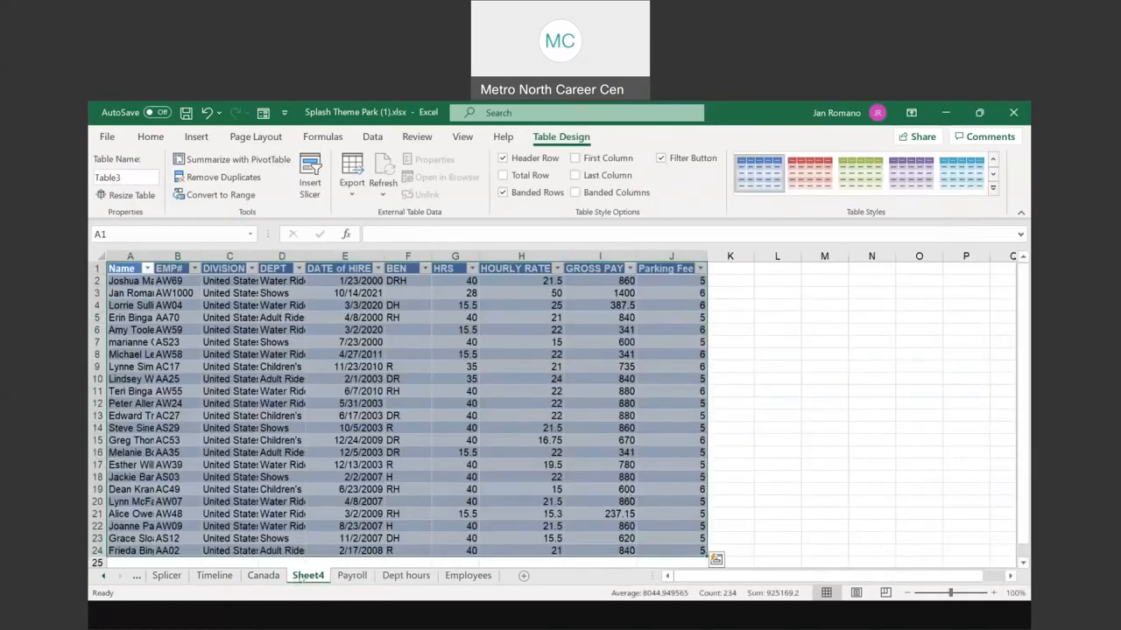
{"action": "double_click", "coordinate": [301, 578]}
{"action": "type", "text": "U"}
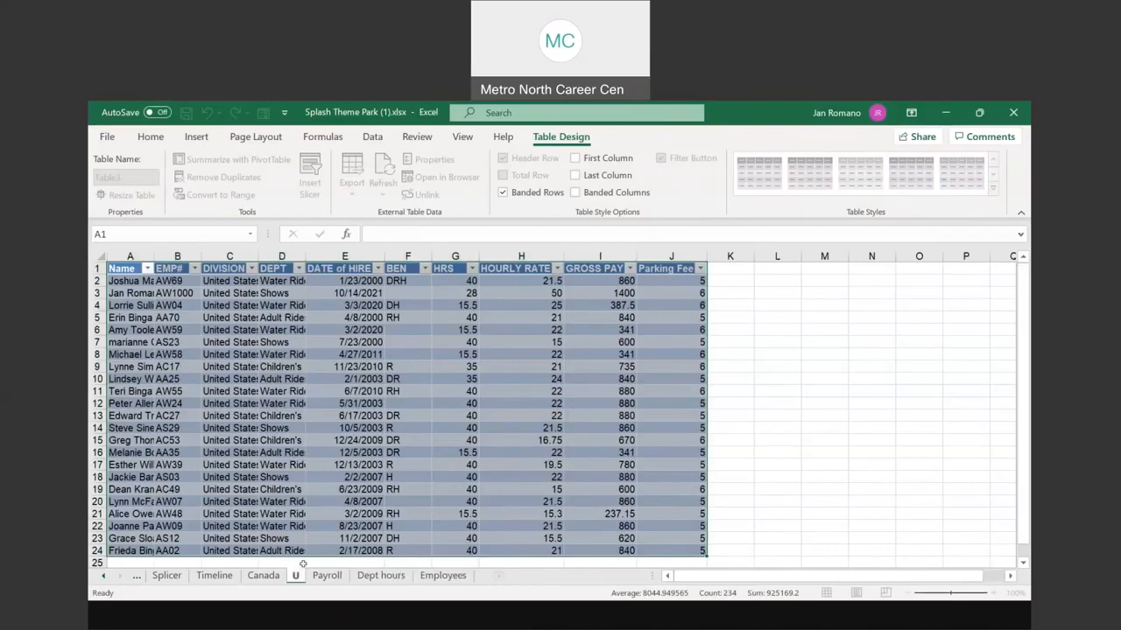
{"action": "type", "text": "S"}
{"action": "key", "text": "Return"}
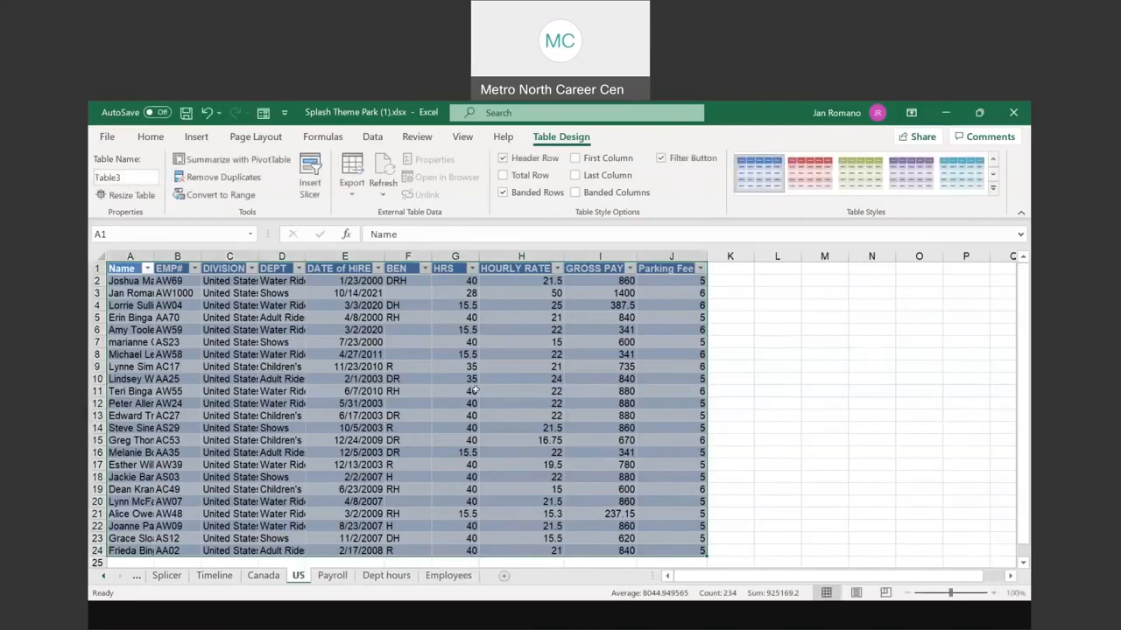
{"action": "scroll", "coordinate": [411, 472], "scroll_direction": "down", "scroll_amount": 1}
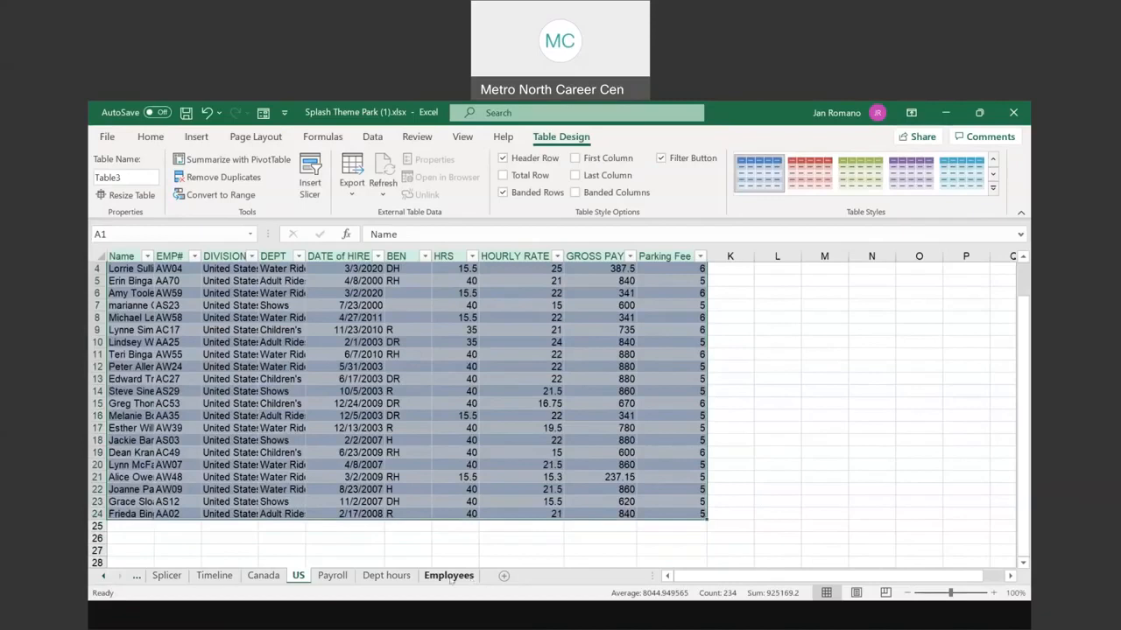
{"action": "left_click", "coordinate": [448, 576]}
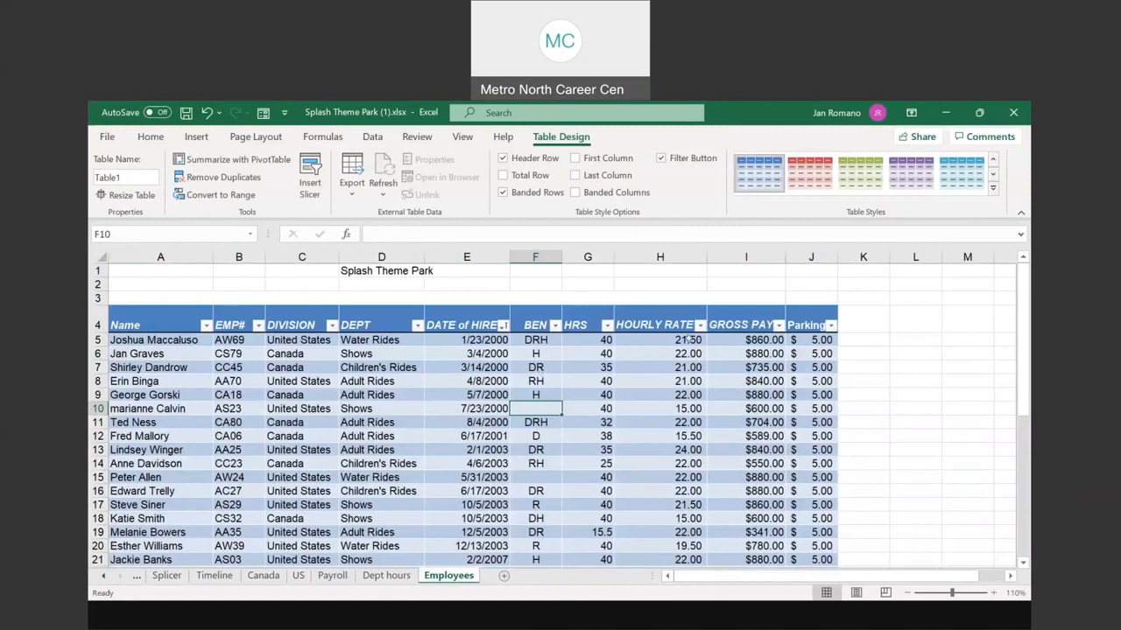
Step: Set H5's hourly rate to 25 and confirm I5's =G5*H5 gross pay shows $1,000.00
{"action": "left_click", "coordinate": [688, 340]}
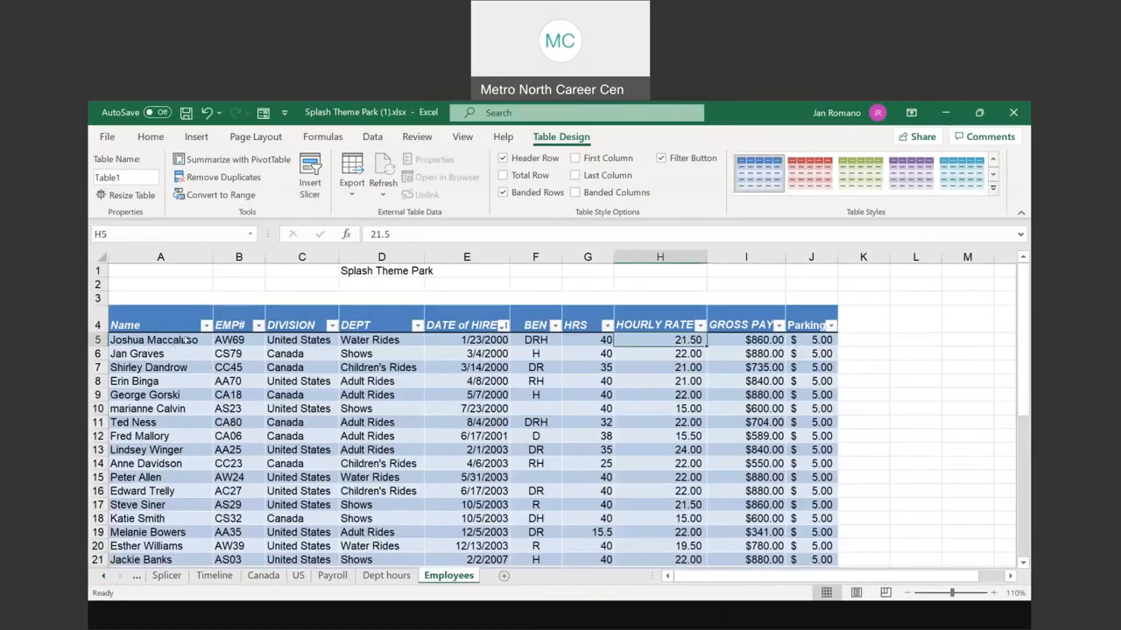
{"action": "key", "text": "ctrl"}
{"action": "type", "text": "2"}
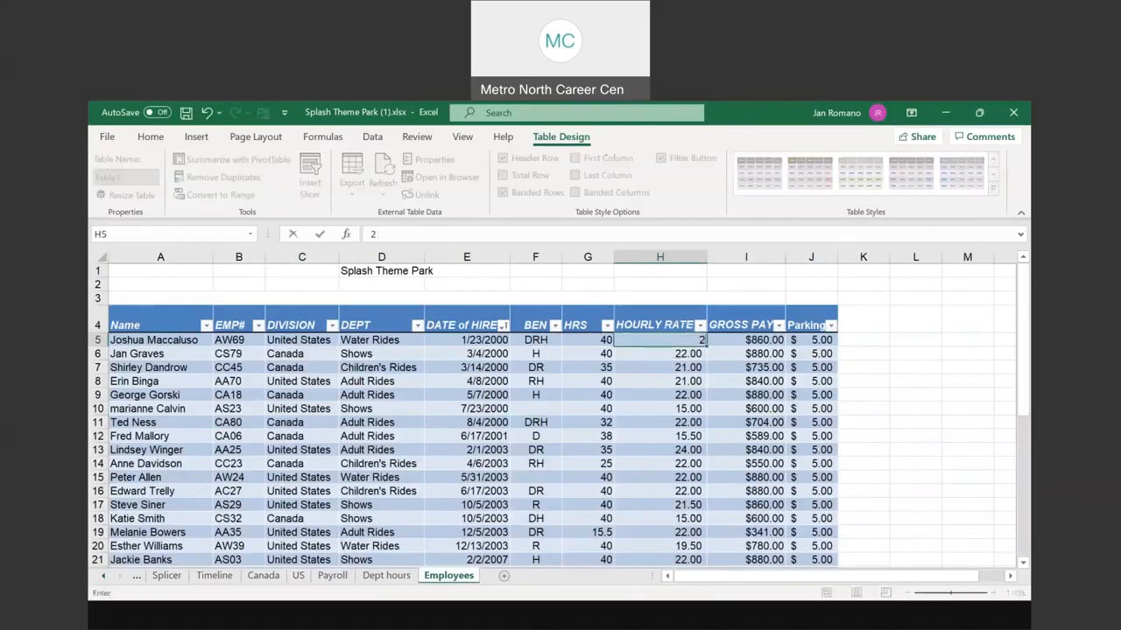
{"action": "type", "text": "5"}
{"action": "key", "text": "Return"}
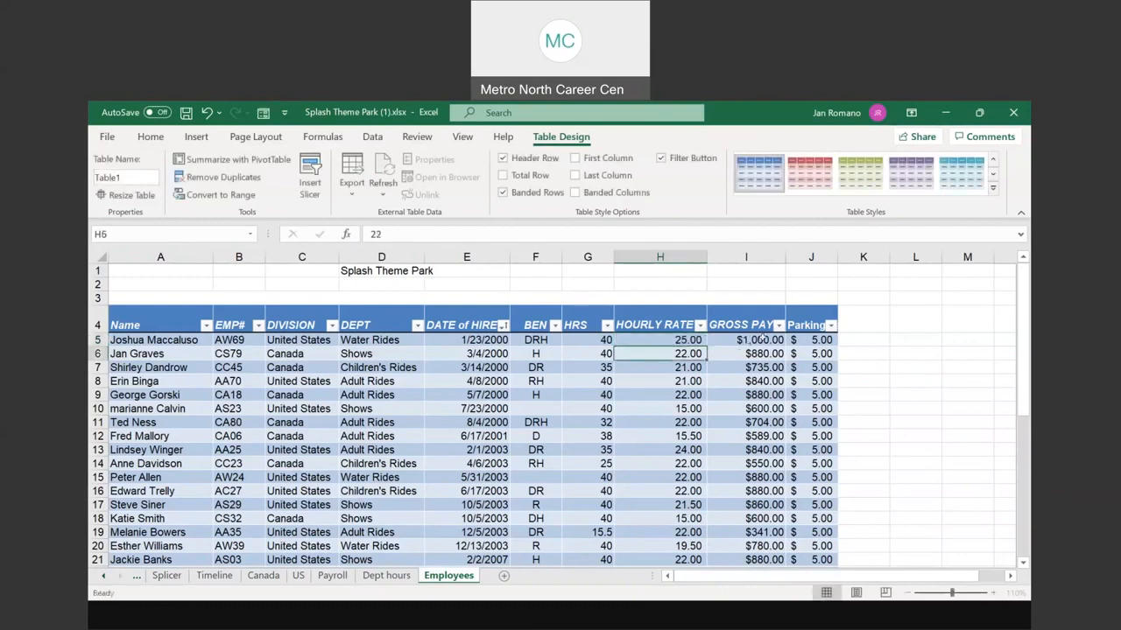
{"action": "left_click", "coordinate": [764, 337]}
{"action": "left_click", "coordinate": [763, 336]}
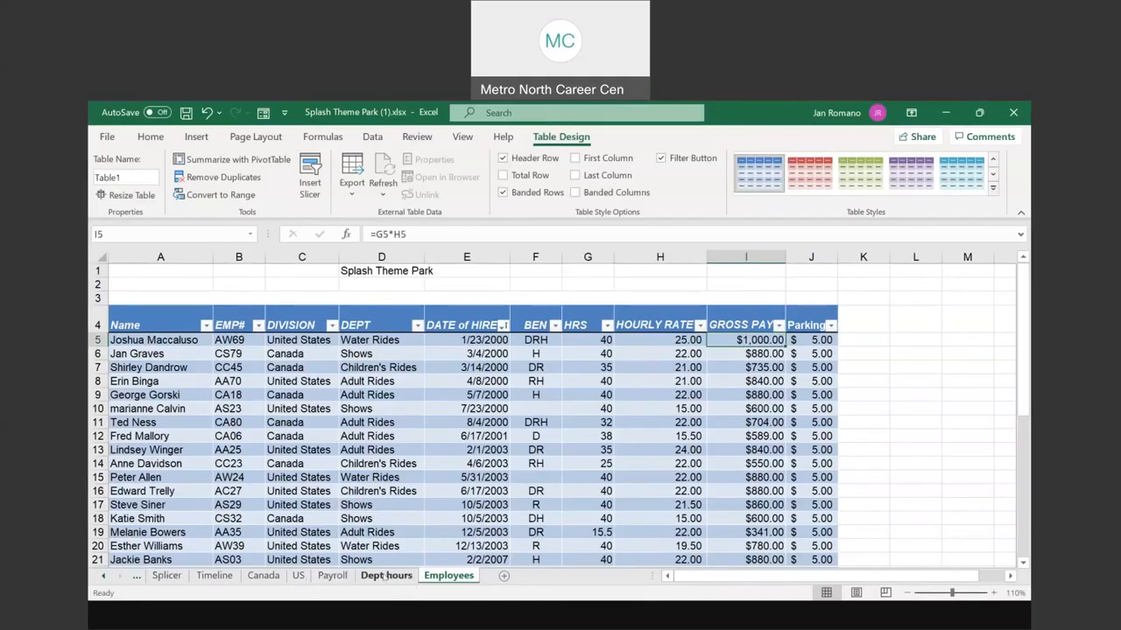
{"action": "left_click", "coordinate": [298, 575]}
Step: Autofit the Name column on the US sheet so full names show
{"action": "left_click", "coordinate": [219, 316]}
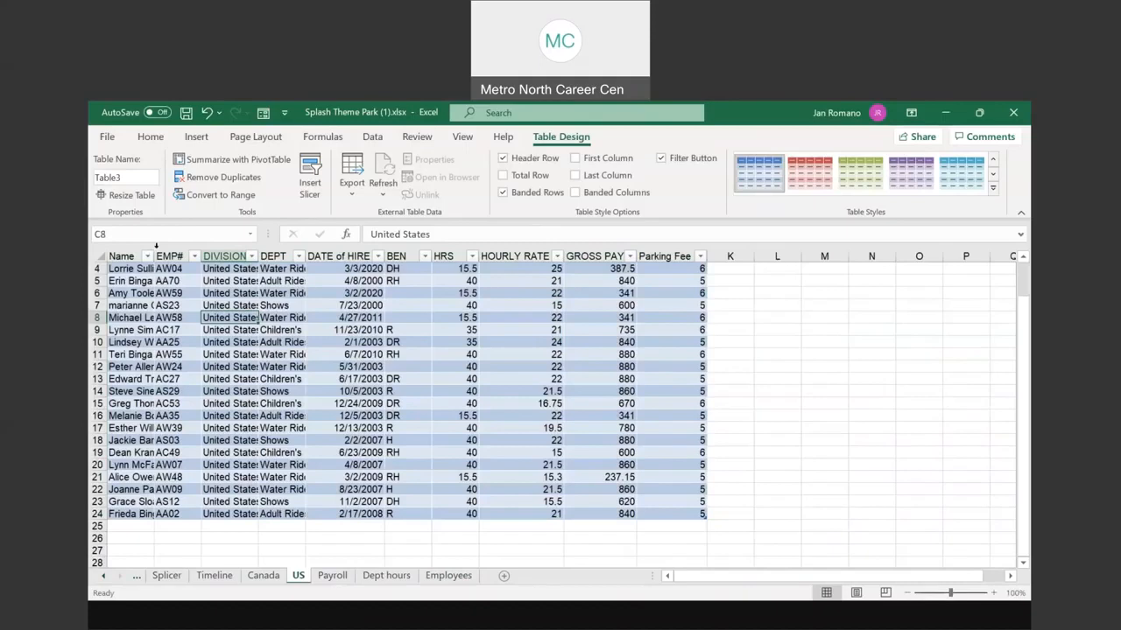
{"action": "double_click", "coordinate": [154, 251]}
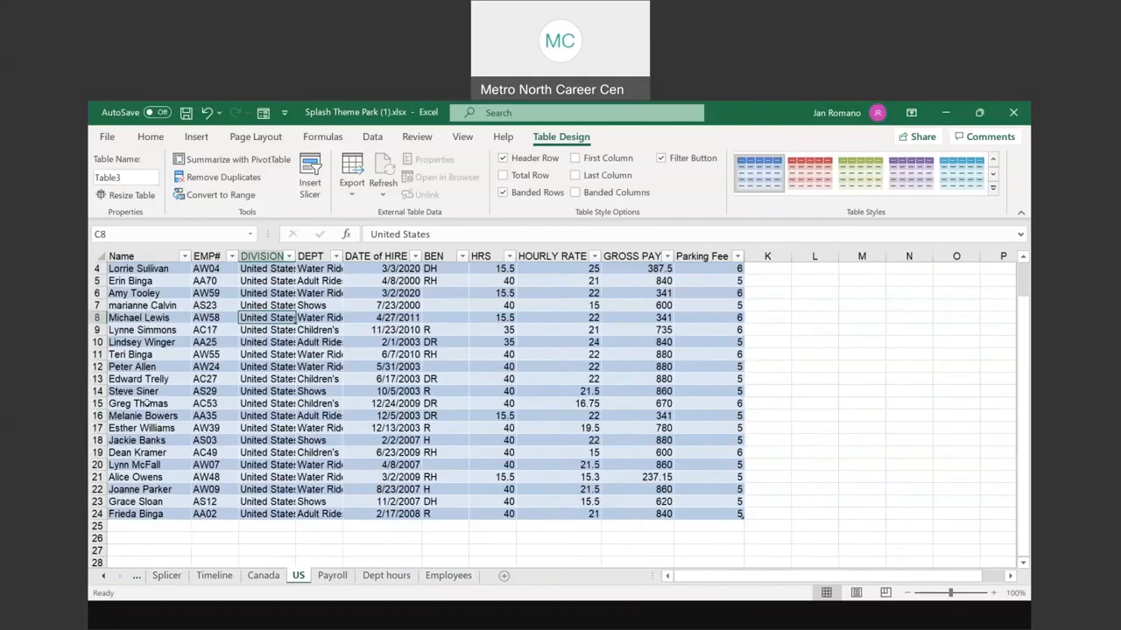
{"action": "left_click", "coordinate": [158, 365]}
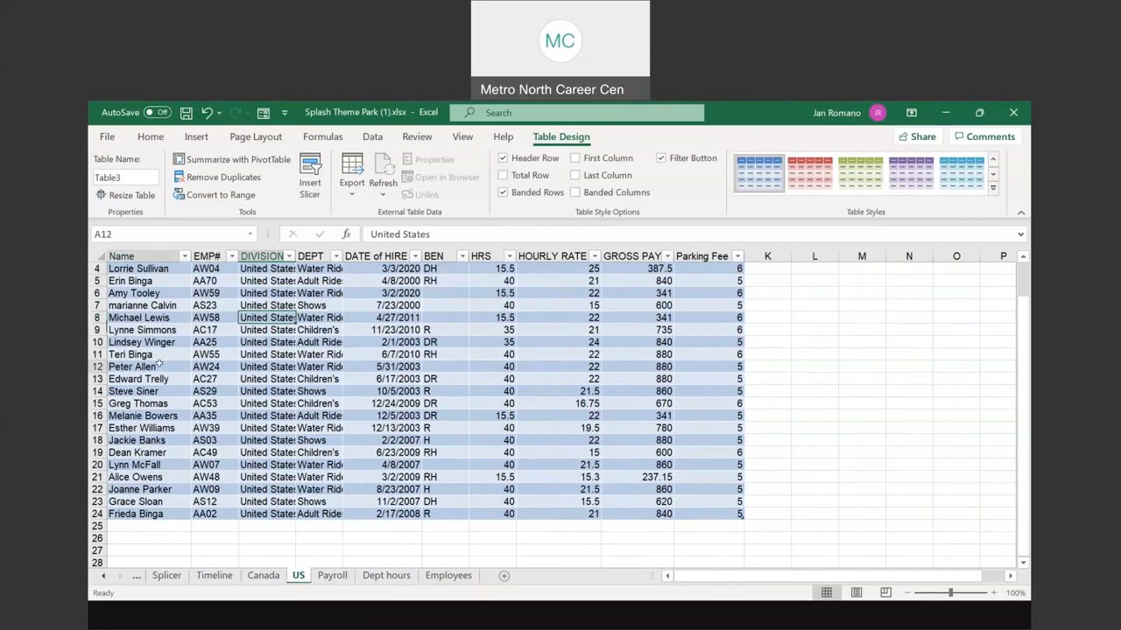
{"action": "scroll", "coordinate": [158, 365], "scroll_direction": "up", "scroll_amount": 1}
{"action": "left_click_drag", "start_coordinate": [161, 281], "coordinate": [735, 281]}
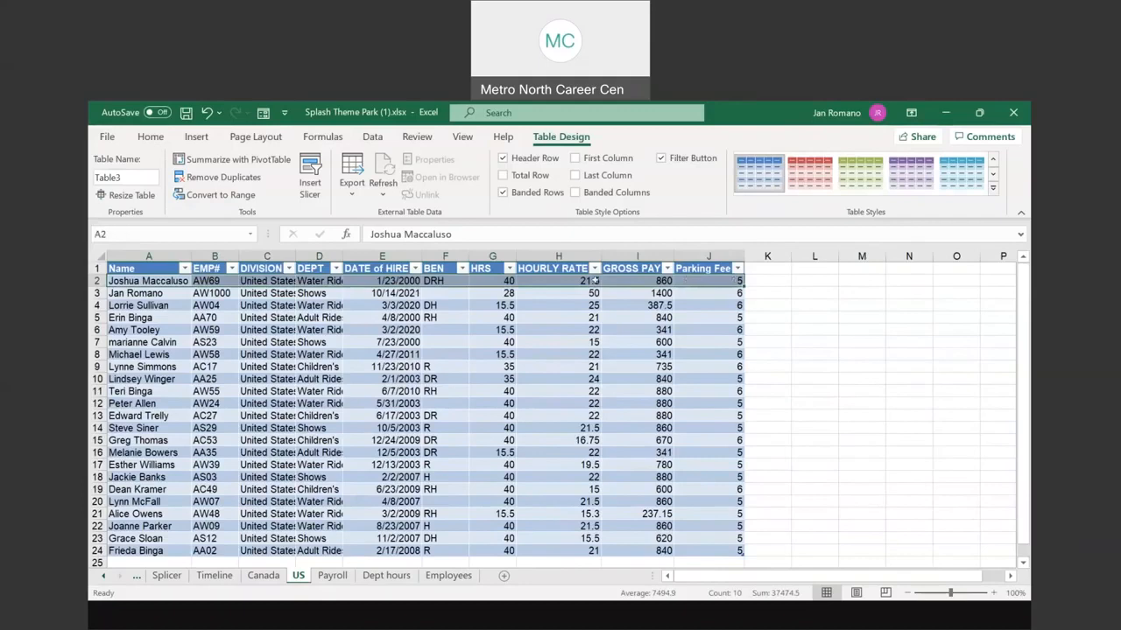
{"action": "left_click", "coordinate": [594, 281]}
{"action": "key", "text": "Down"}
{"action": "key", "text": "Down"}
{"action": "key", "text": "Down"}
{"action": "key", "text": "Down"}
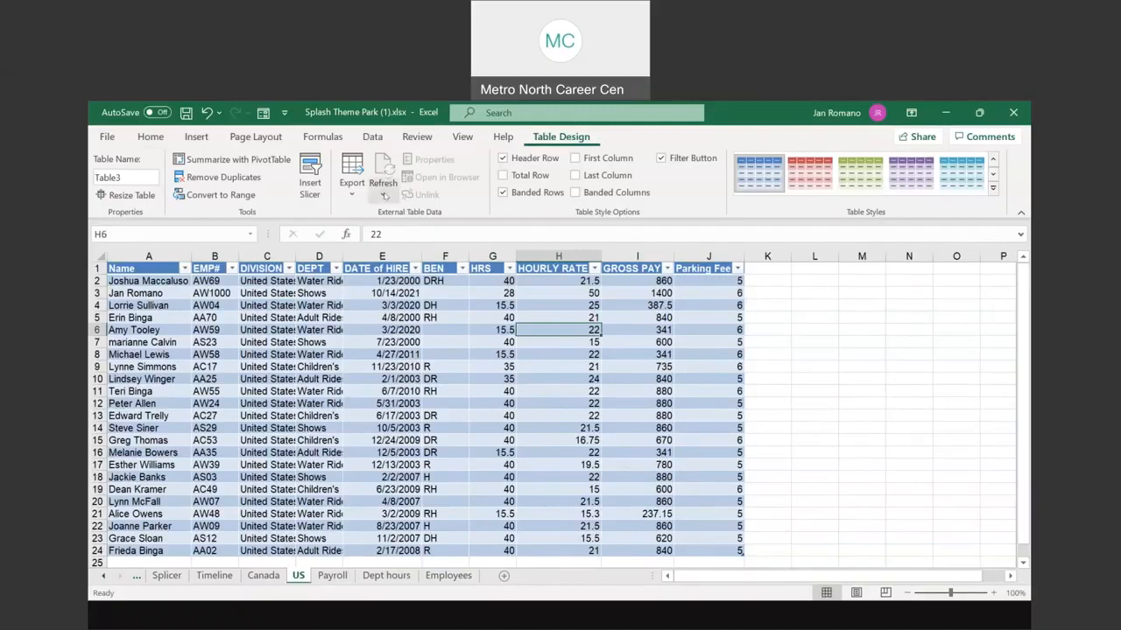
Step: Refresh all workbook data via Table Design > Refresh All, then return to Employees
{"action": "left_click", "coordinate": [384, 195]}
{"action": "key", "text": "Escape"}
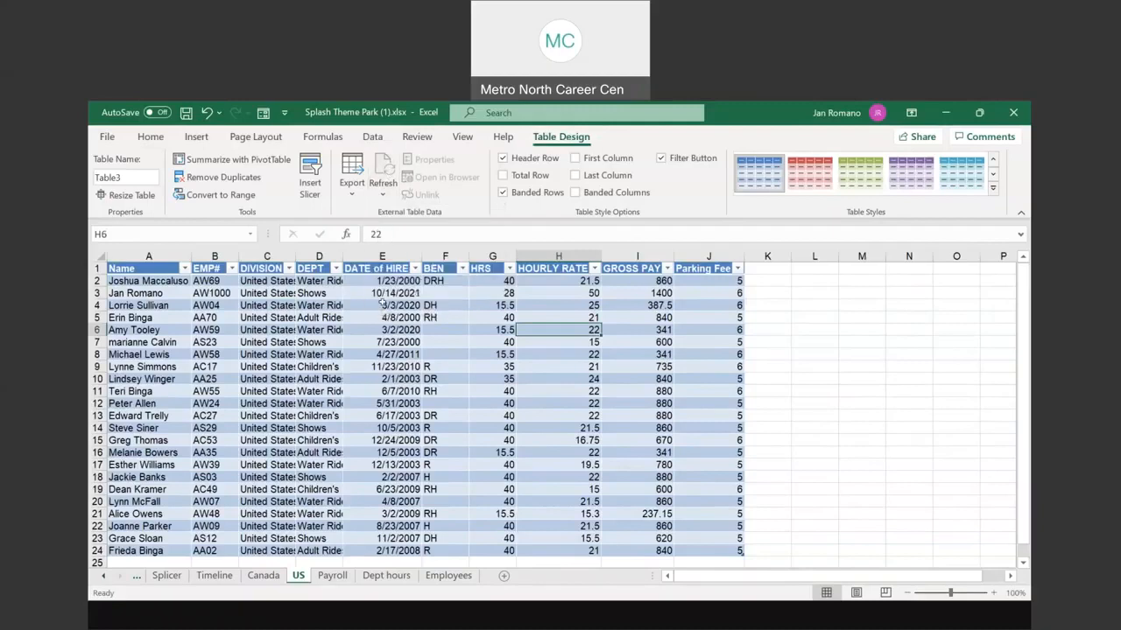
{"action": "left_click", "coordinate": [483, 291]}
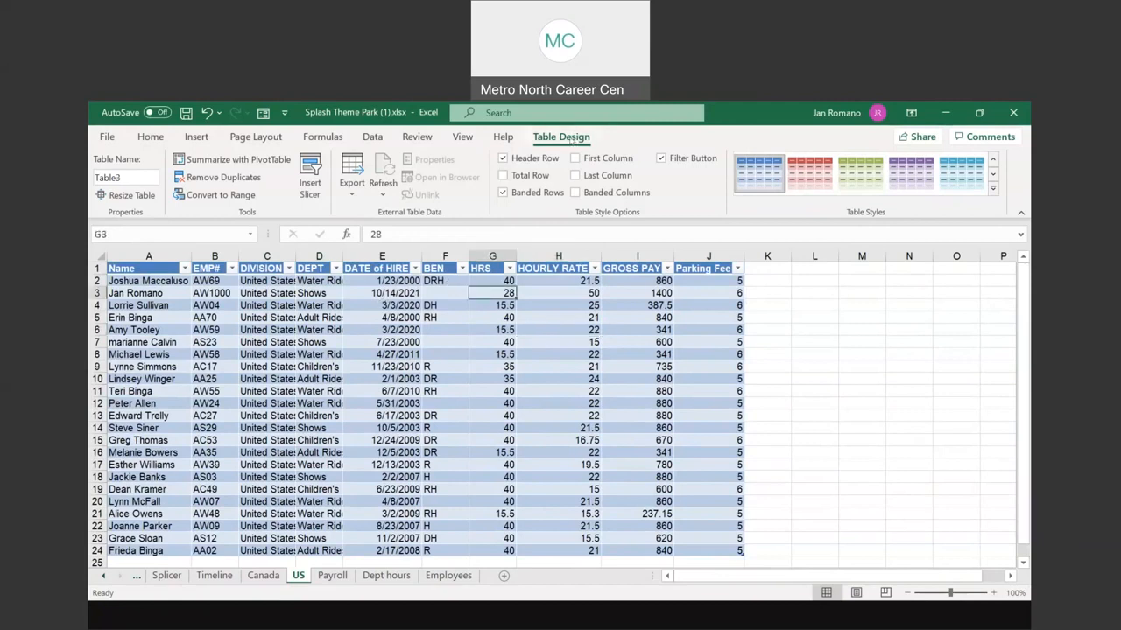
{"action": "left_click", "coordinate": [382, 403]}
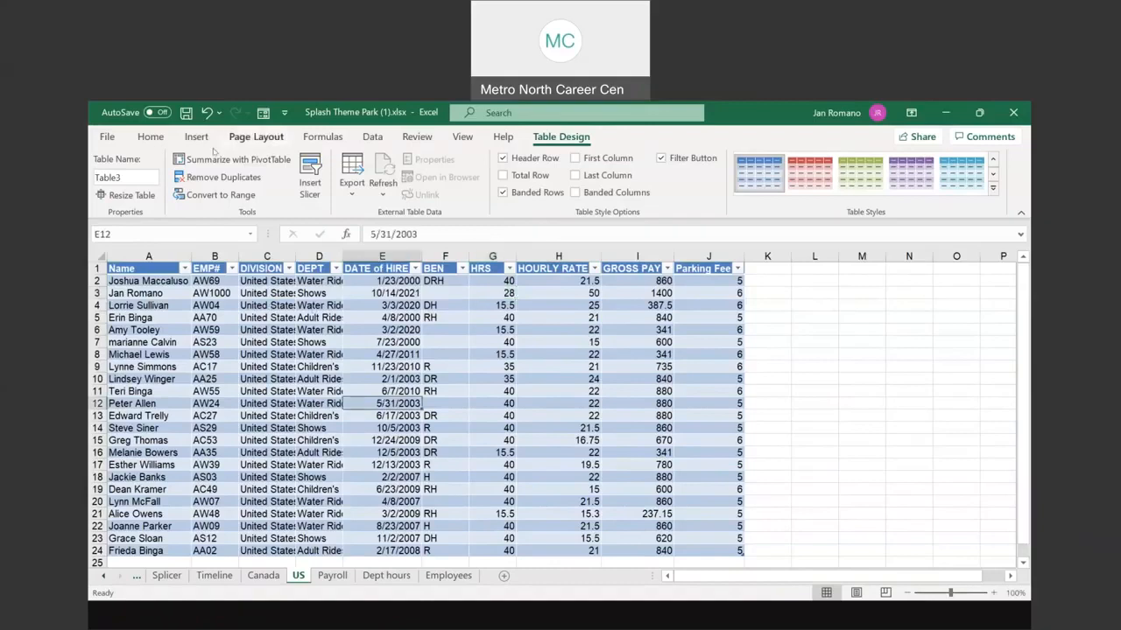
{"action": "double_click", "coordinate": [116, 177]}
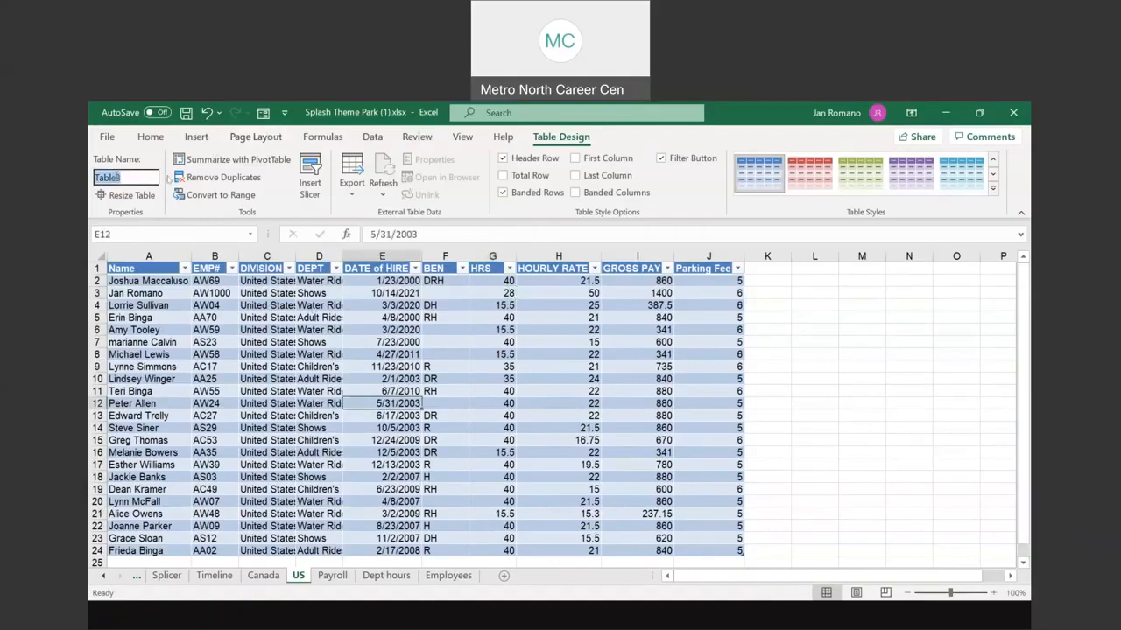
{"action": "left_click", "coordinate": [569, 329]}
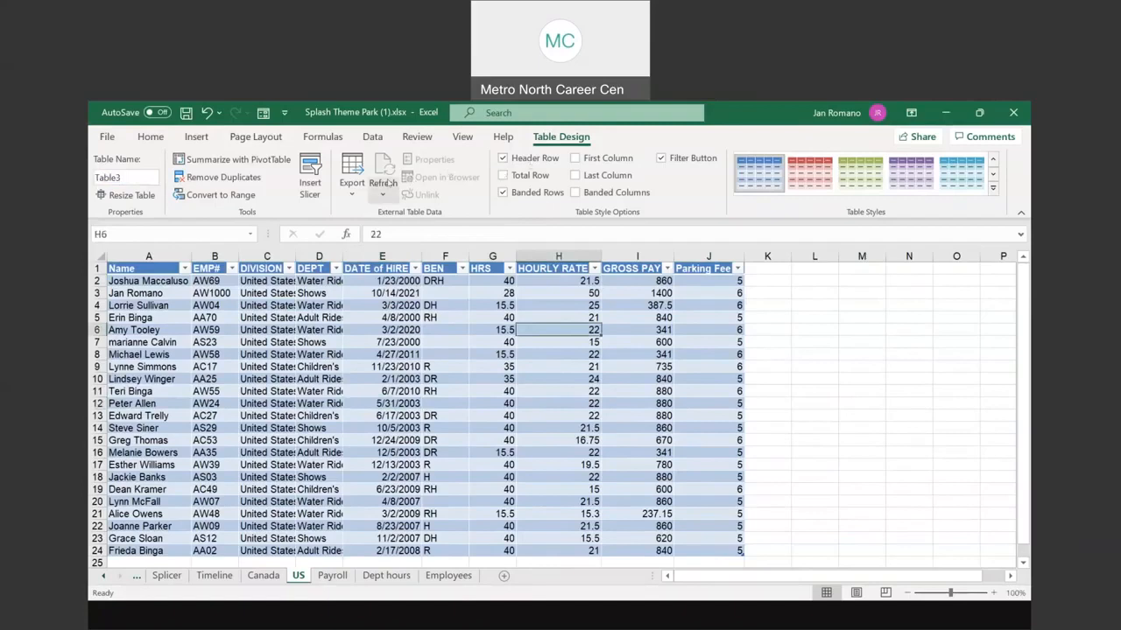
{"action": "left_click", "coordinate": [383, 186]}
{"action": "left_click", "coordinate": [416, 235]}
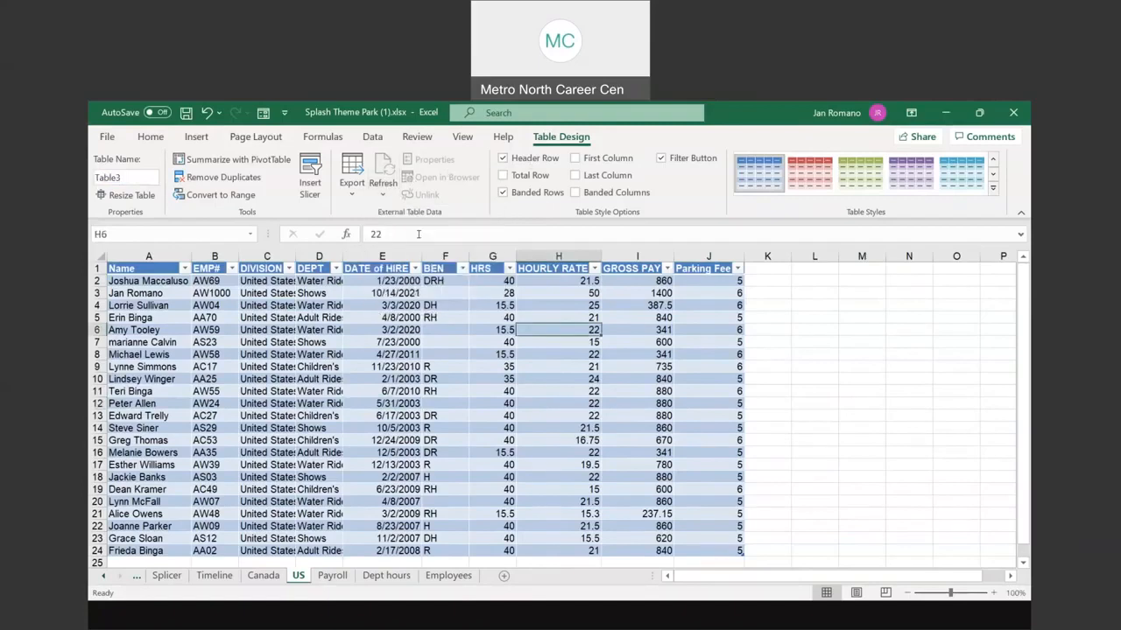
{"action": "left_click", "coordinate": [448, 575]}
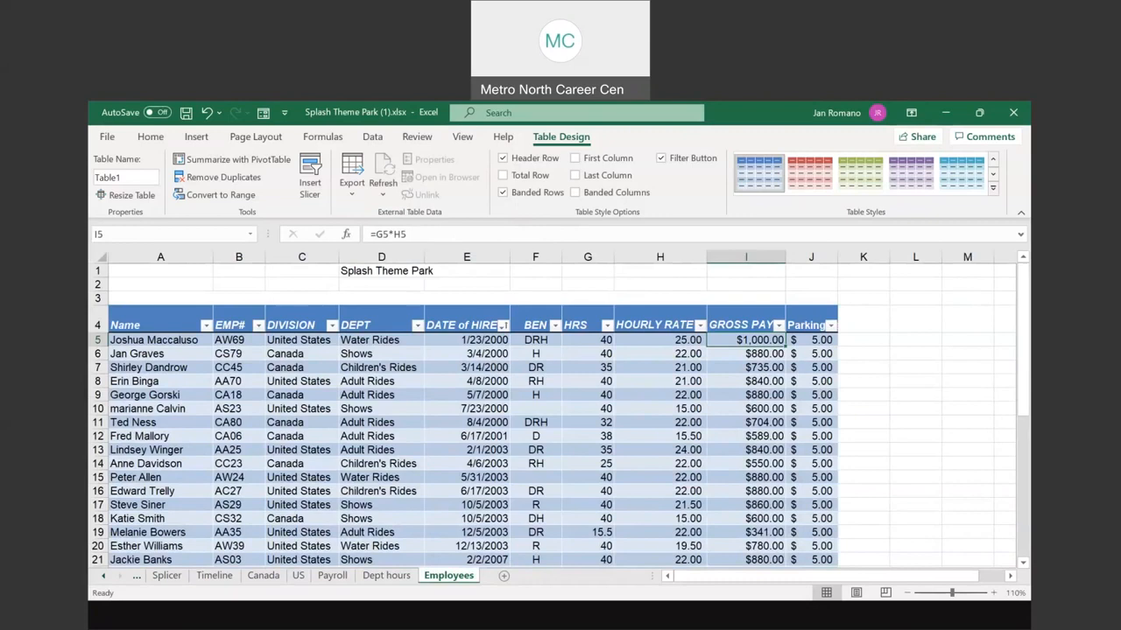
Step: Review the Dept hours pivot, the E11 hire date on Employees, and the Timeline pivot, ending on the US sheet
{"action": "left_click", "coordinate": [383, 578]}
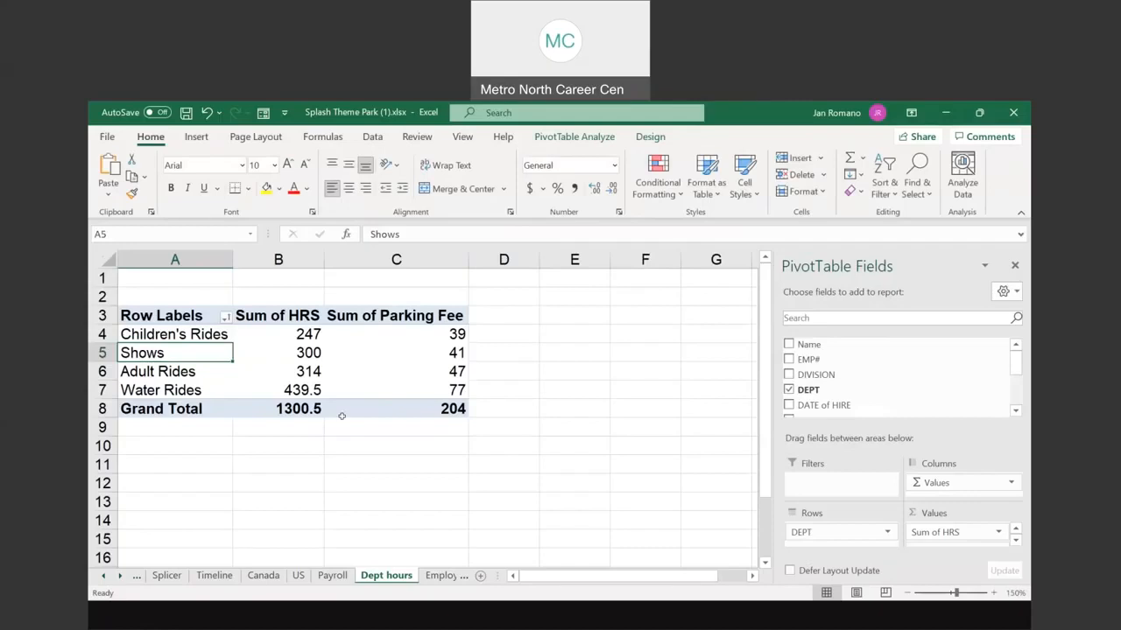
{"action": "left_click", "coordinate": [444, 578]}
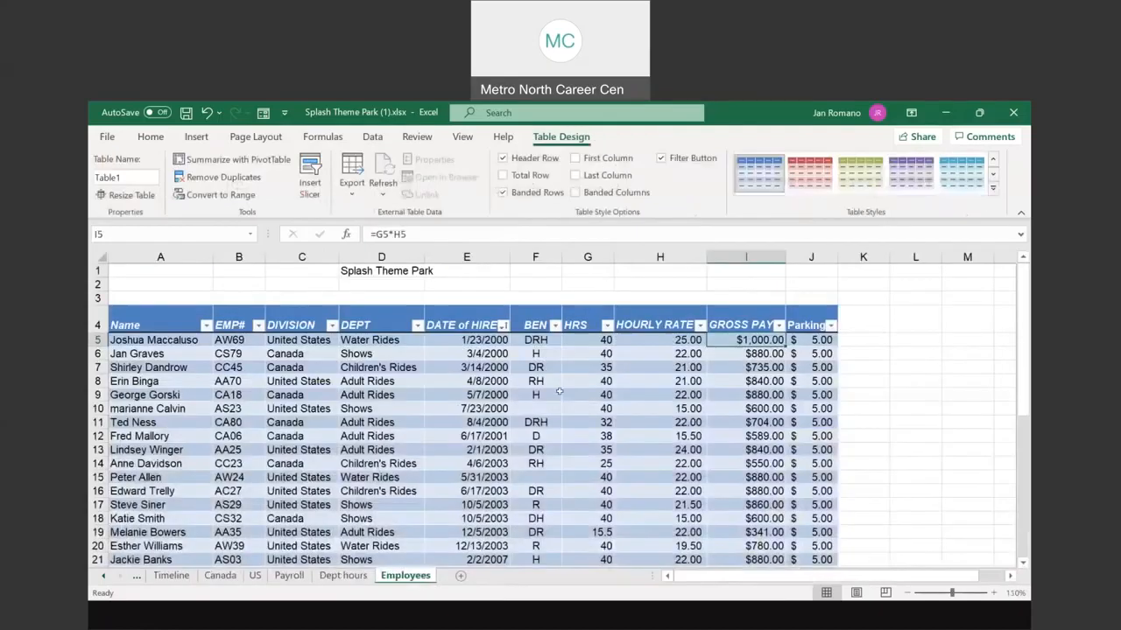
{"action": "left_click", "coordinate": [483, 424]}
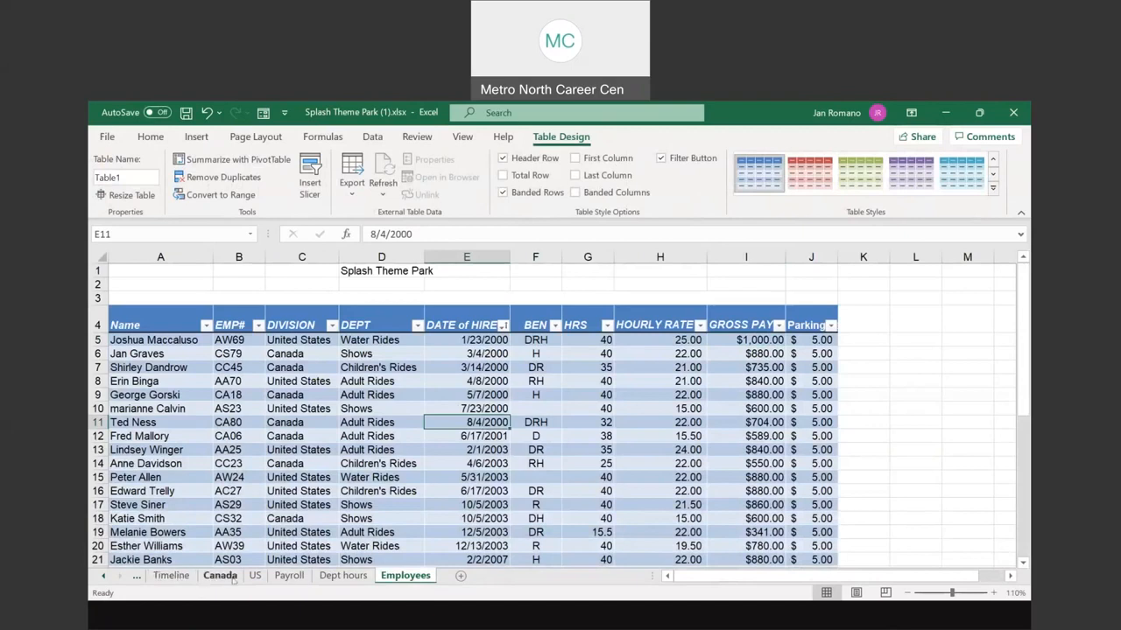
{"action": "left_click", "coordinate": [172, 576]}
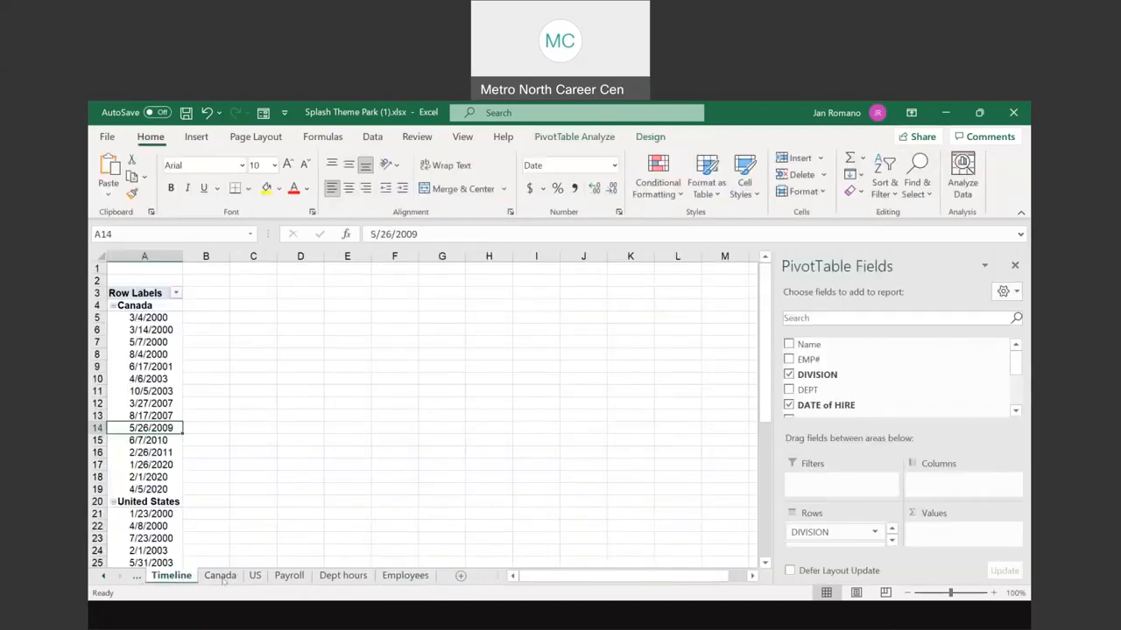
{"action": "left_click", "coordinate": [255, 576]}
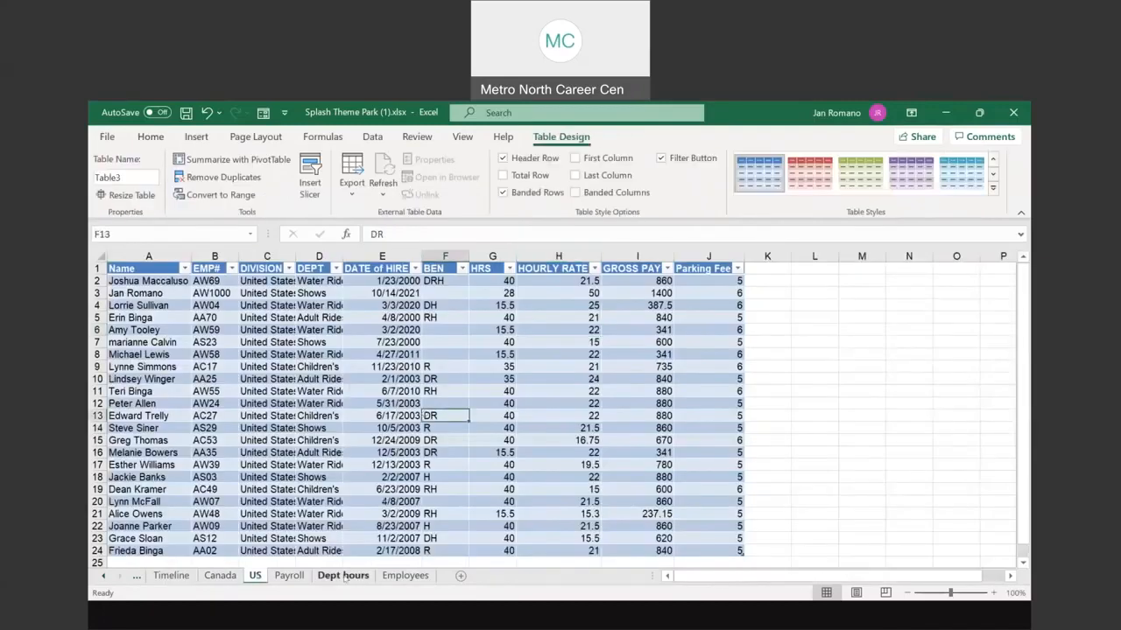
Step: Refresh all data in the Payroll pivot table
{"action": "left_click", "coordinate": [290, 576]}
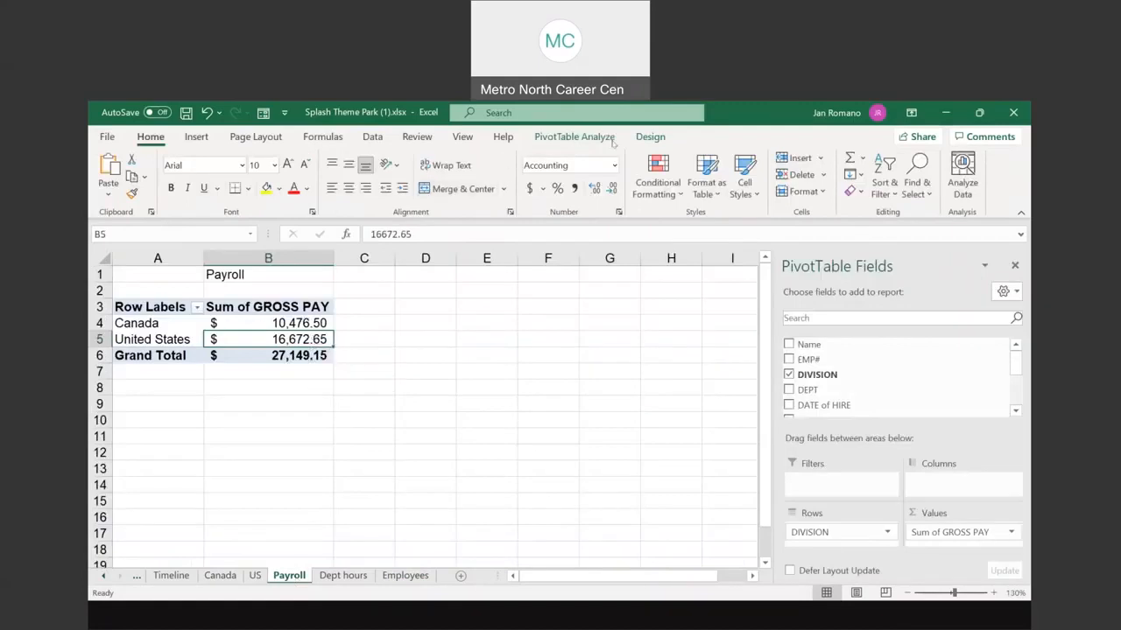
{"action": "left_click", "coordinate": [571, 138]}
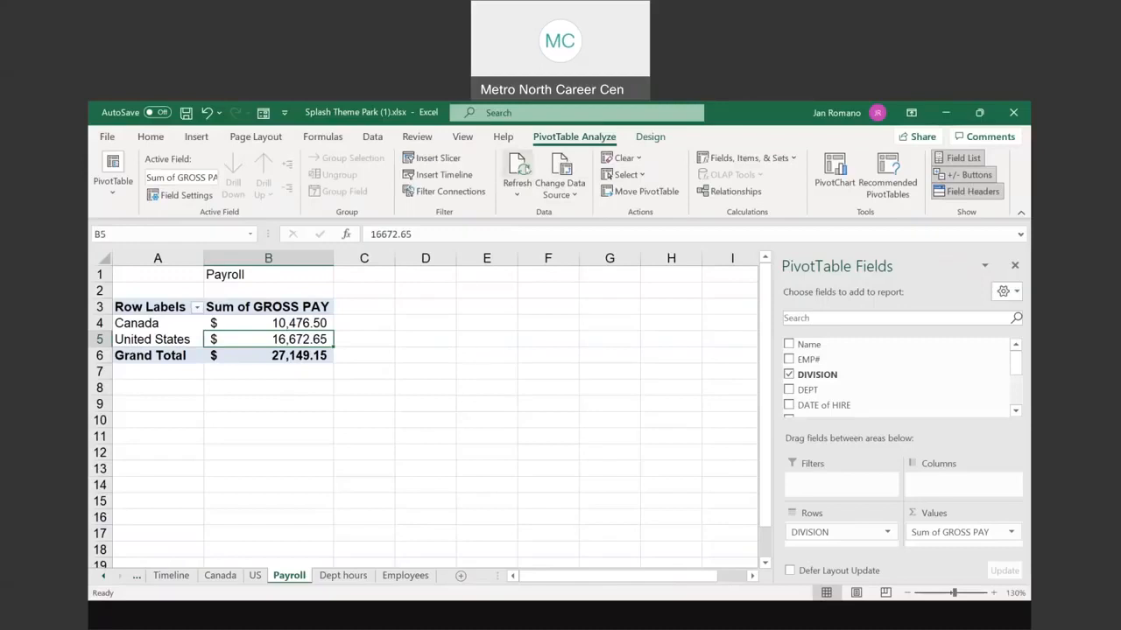
{"action": "left_click", "coordinate": [523, 198]}
{"action": "left_click", "coordinate": [550, 239]}
Step: Hide the PivotTable field list and check the updated Canada gross pay total of $10,476.50
{"action": "left_click", "coordinate": [1015, 267]}
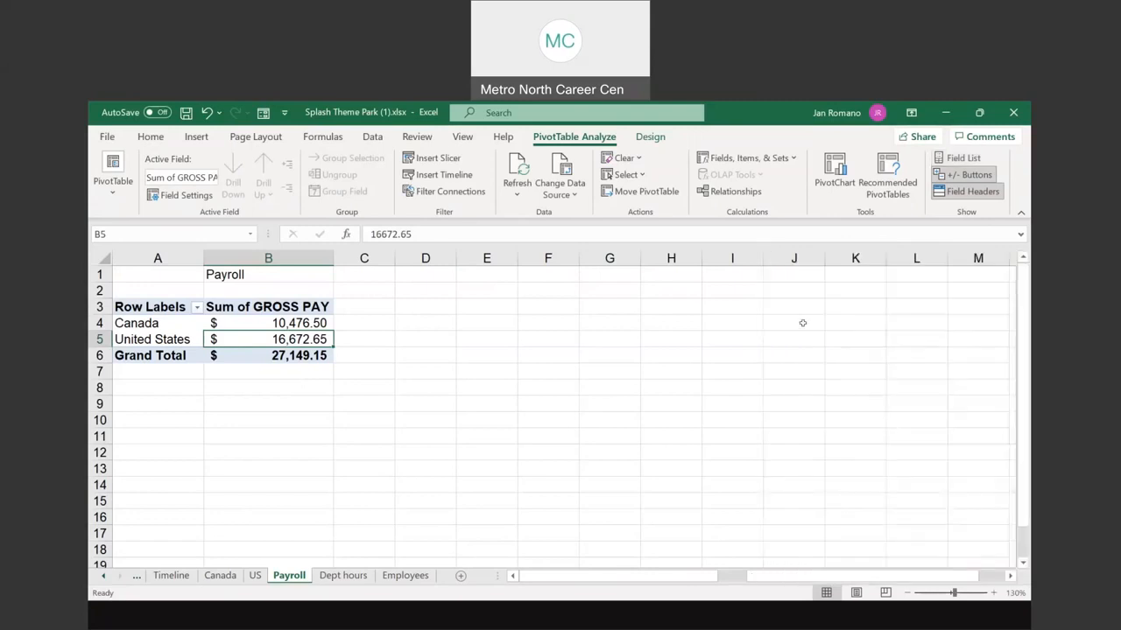
{"action": "left_click", "coordinate": [484, 355]}
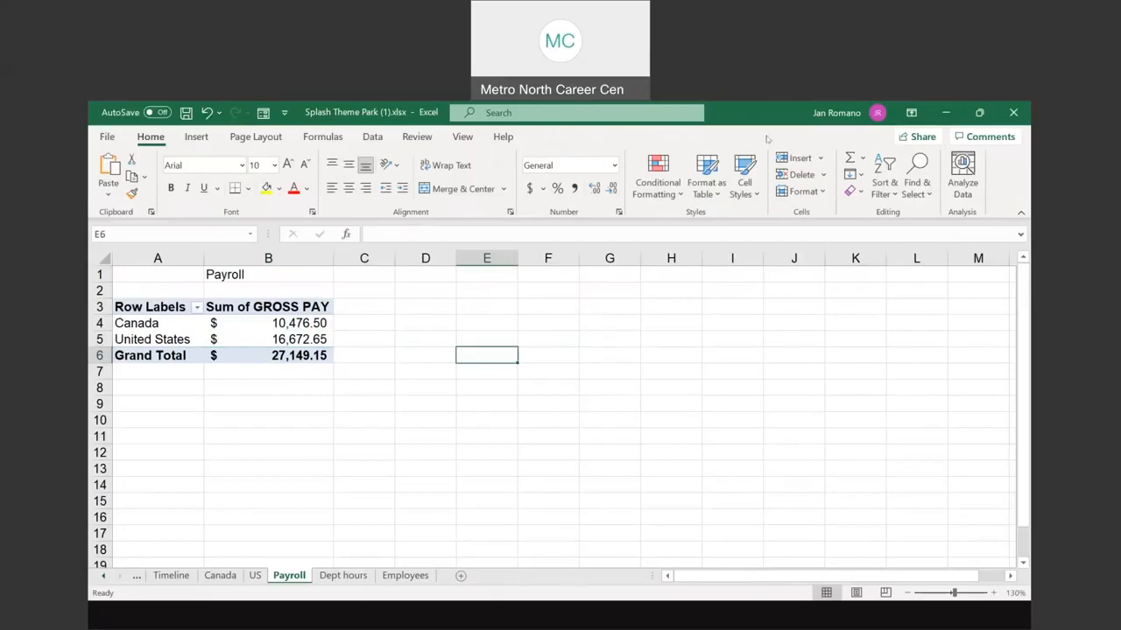
{"action": "left_click", "coordinate": [227, 324]}
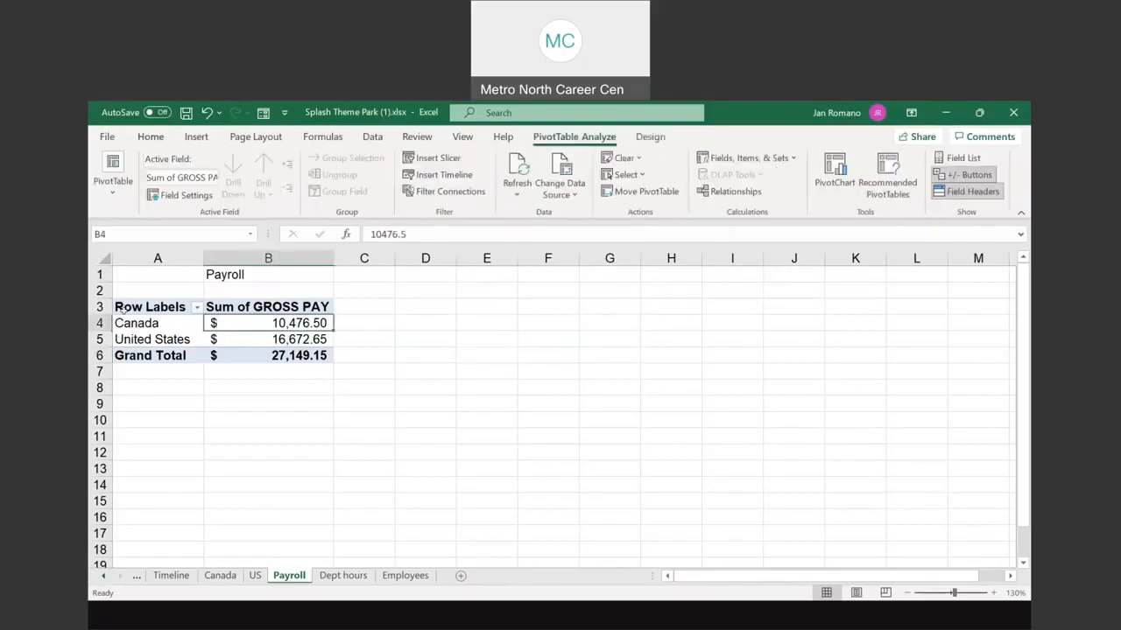